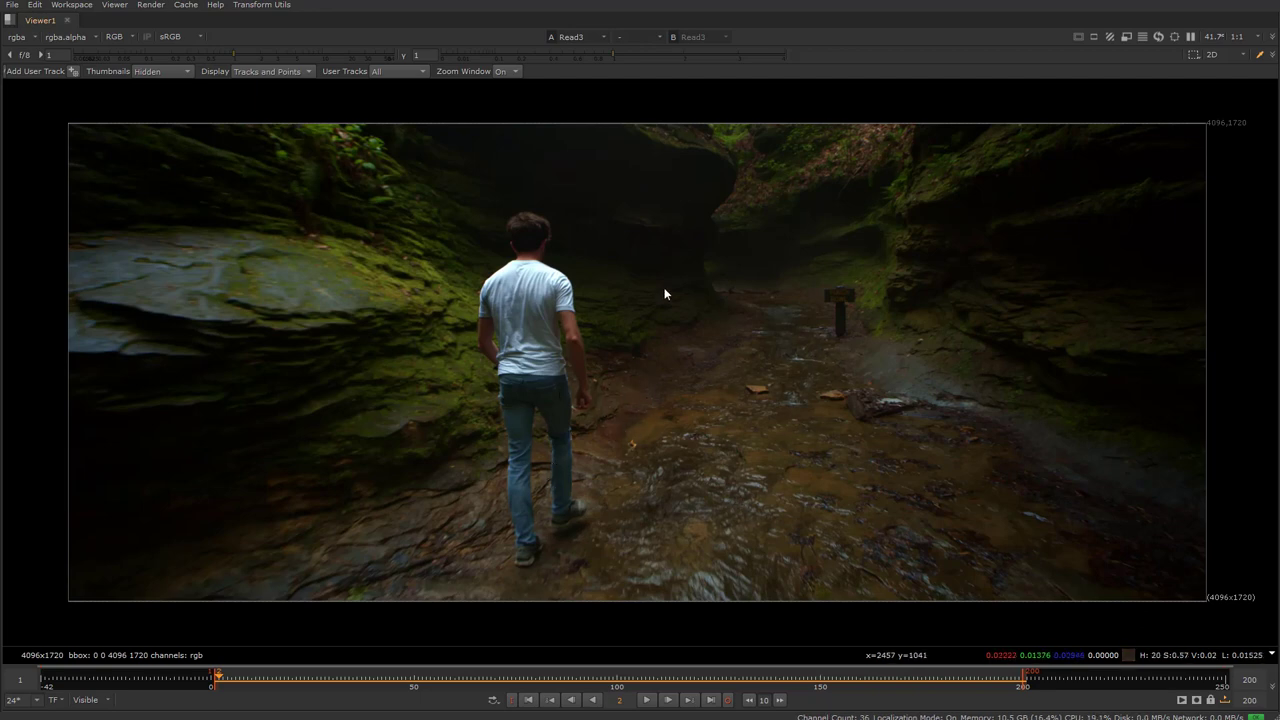
Play through the canyon footage, stop playback, and return from the full-screen viewer to the layout with the node graph
click(649, 700)
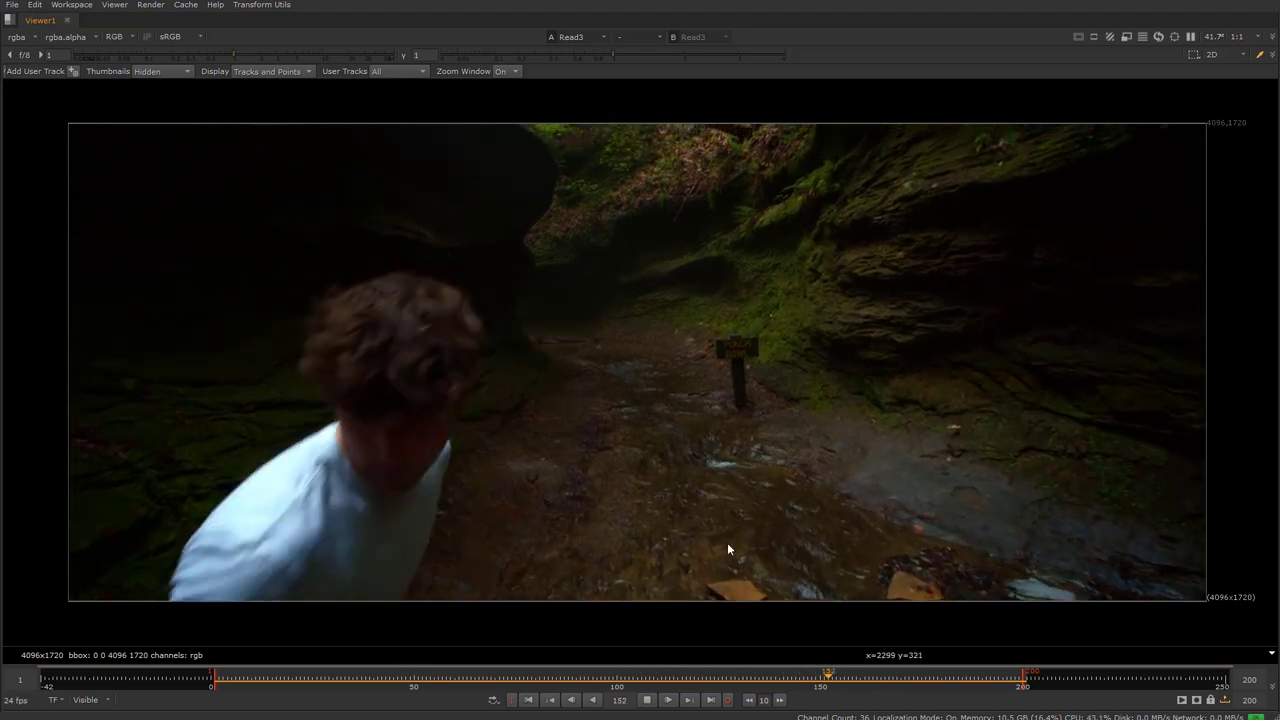
click(647, 700)
key(space)
scroll(475, 290, down, 5)
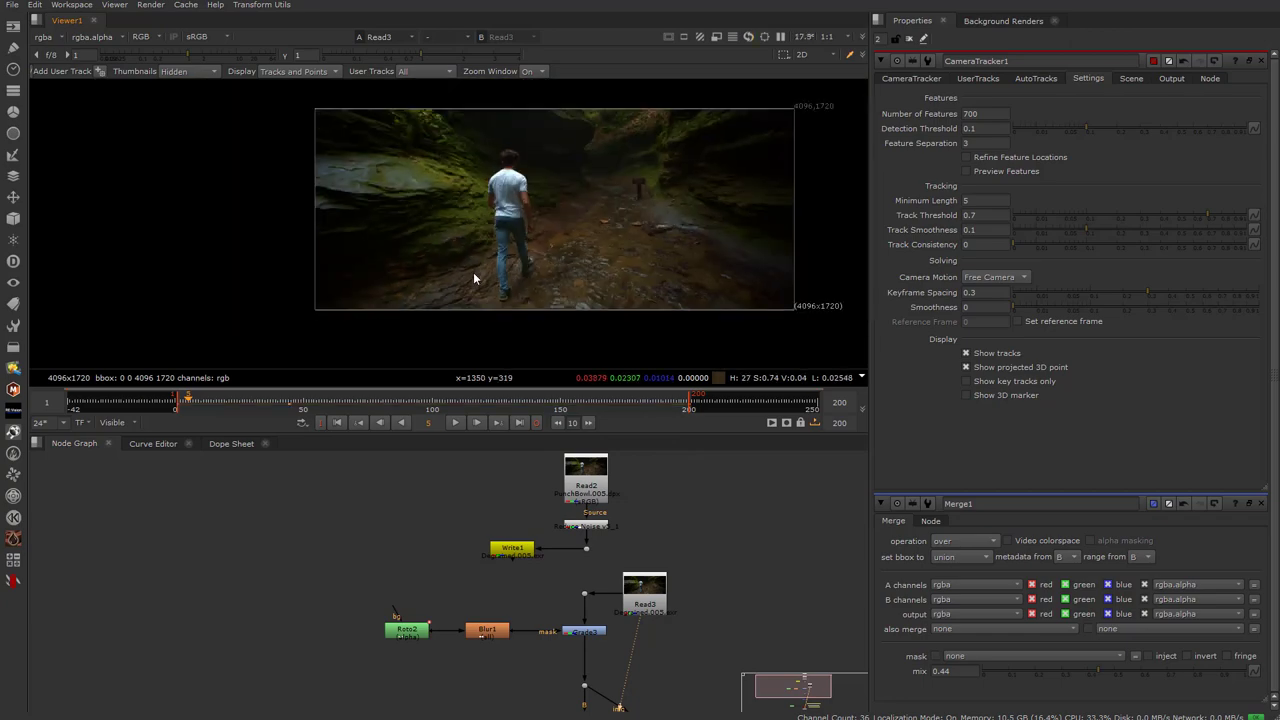
Examine the denoise branch from Read2 through Reduce Noise to Write1, and the degrained footage loaded in Read3
middle_drag(601, 524, 436, 524)
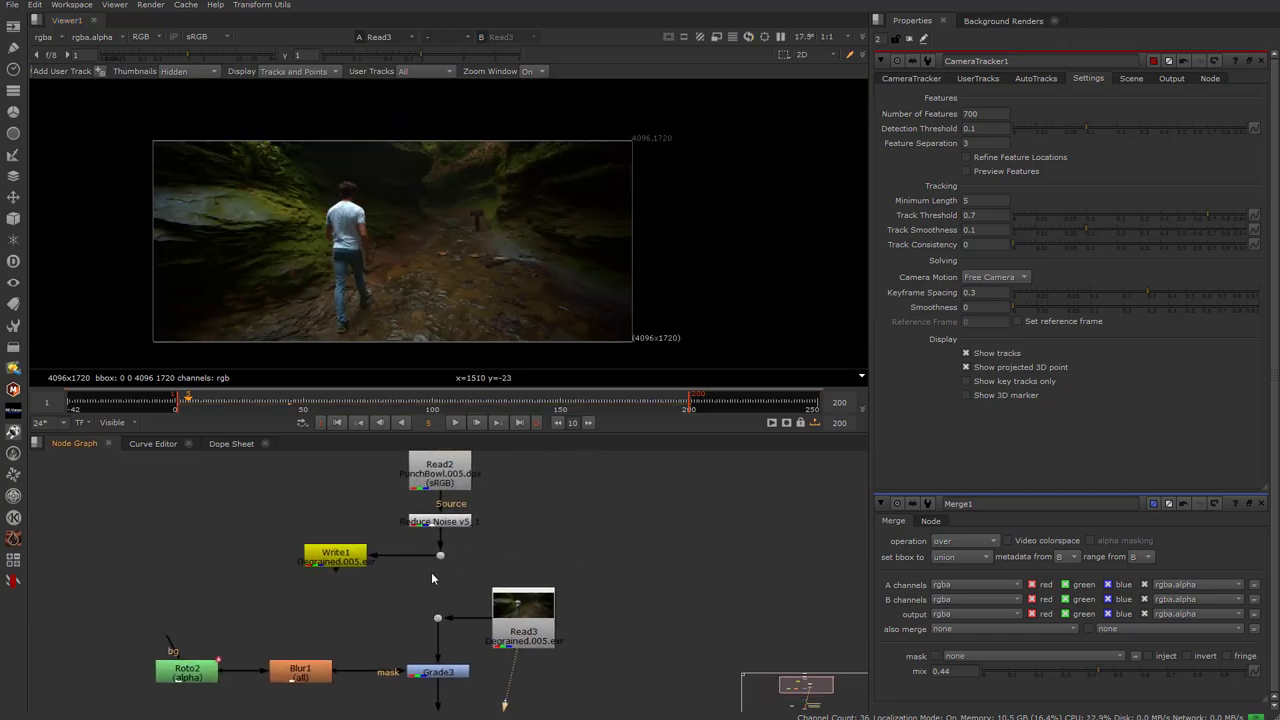
scroll(449, 540, up, 3)
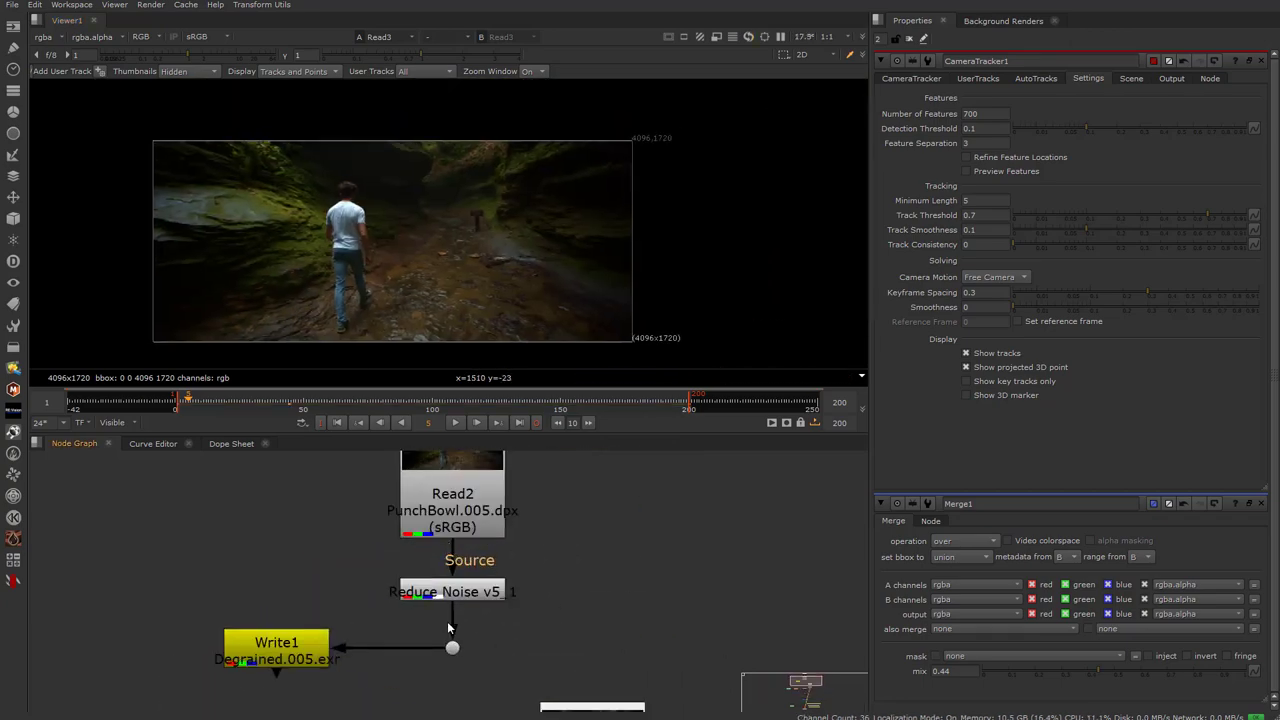
scroll(449, 628, down, 4)
scroll(432, 546, up, 4)
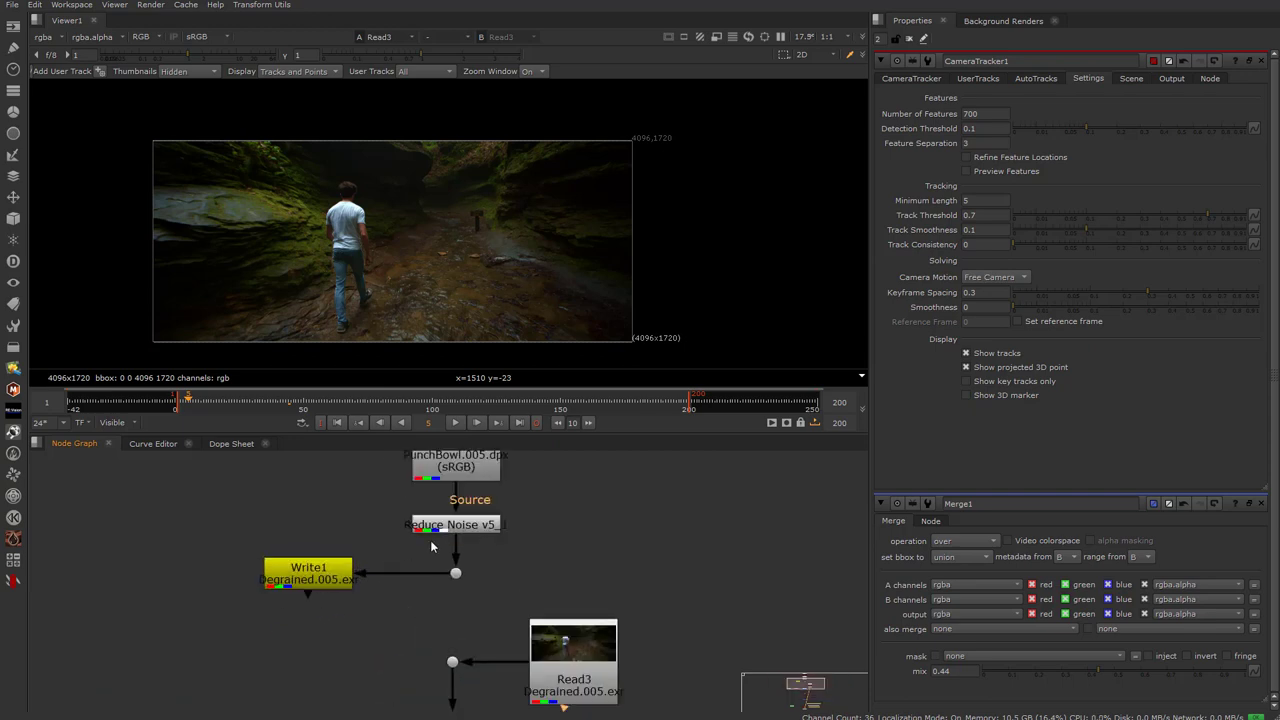
middle_drag(368, 635, 413, 553)
scroll(410, 274, up, 3)
middle_drag(393, 252, 497, 241)
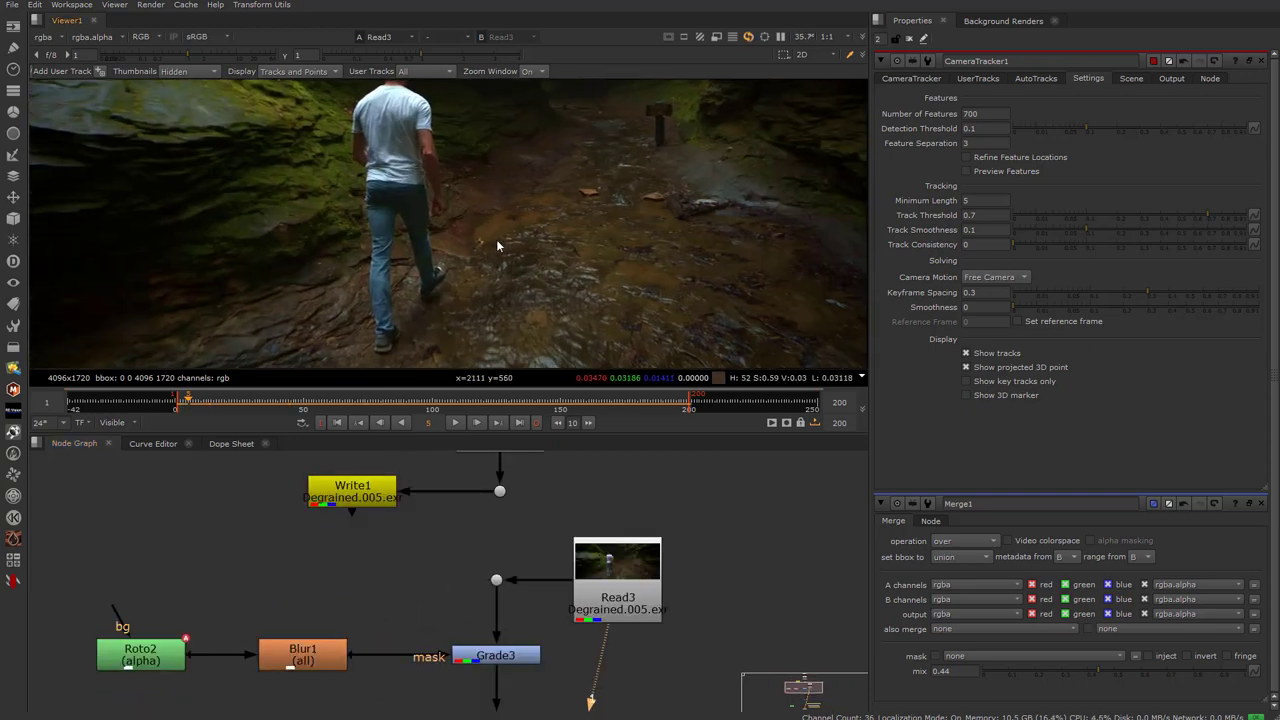
click(613, 590)
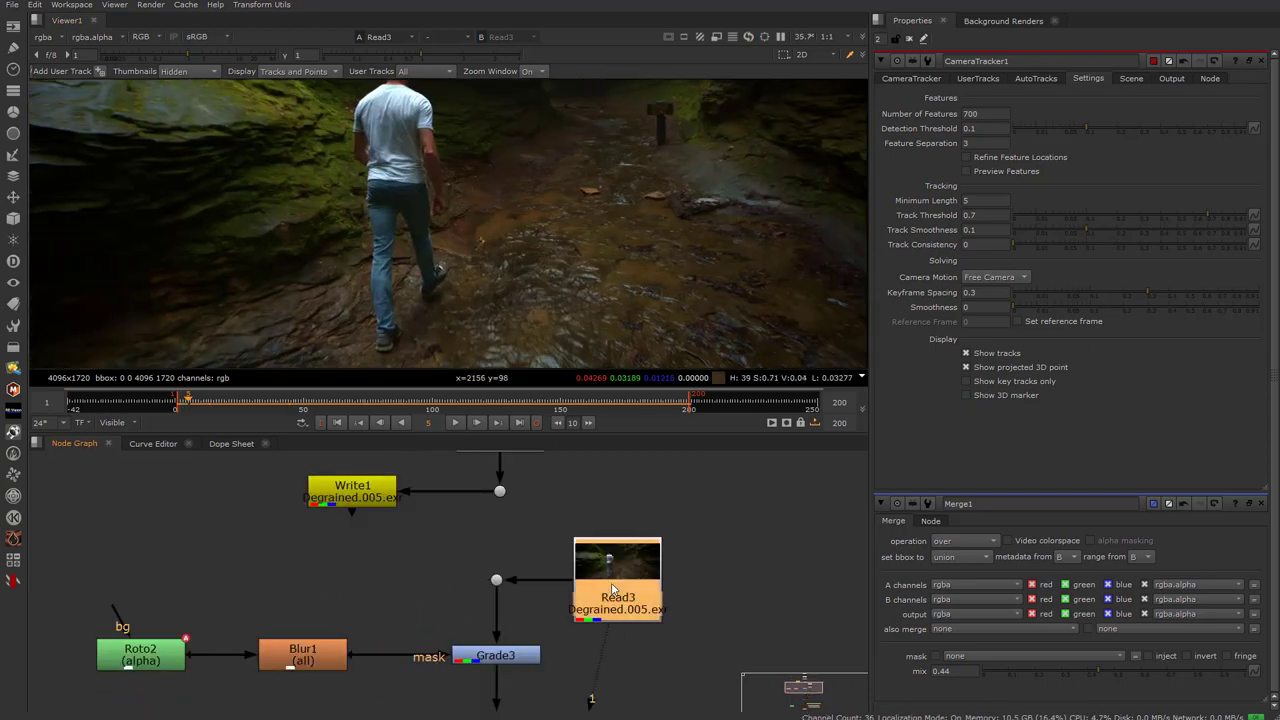
click(550, 530)
scroll(433, 240, down, 3)
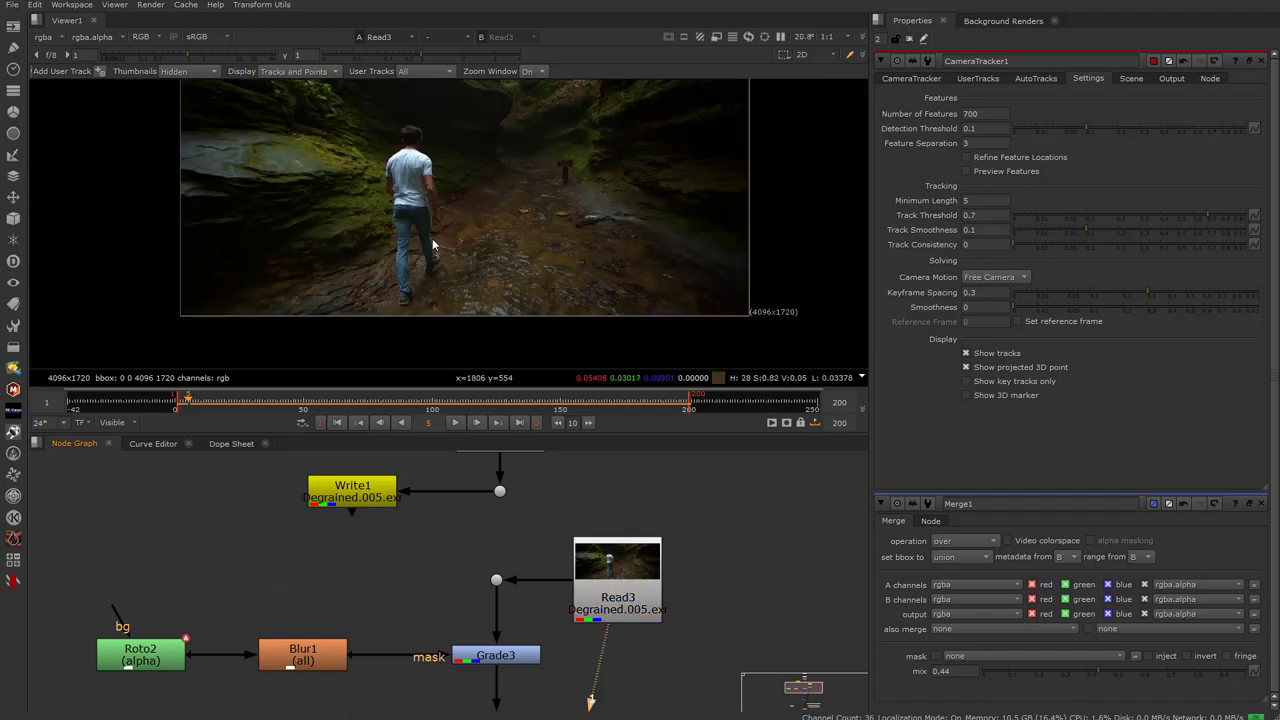
middle_drag(431, 239, 452, 267)
scroll(474, 280, up, 1)
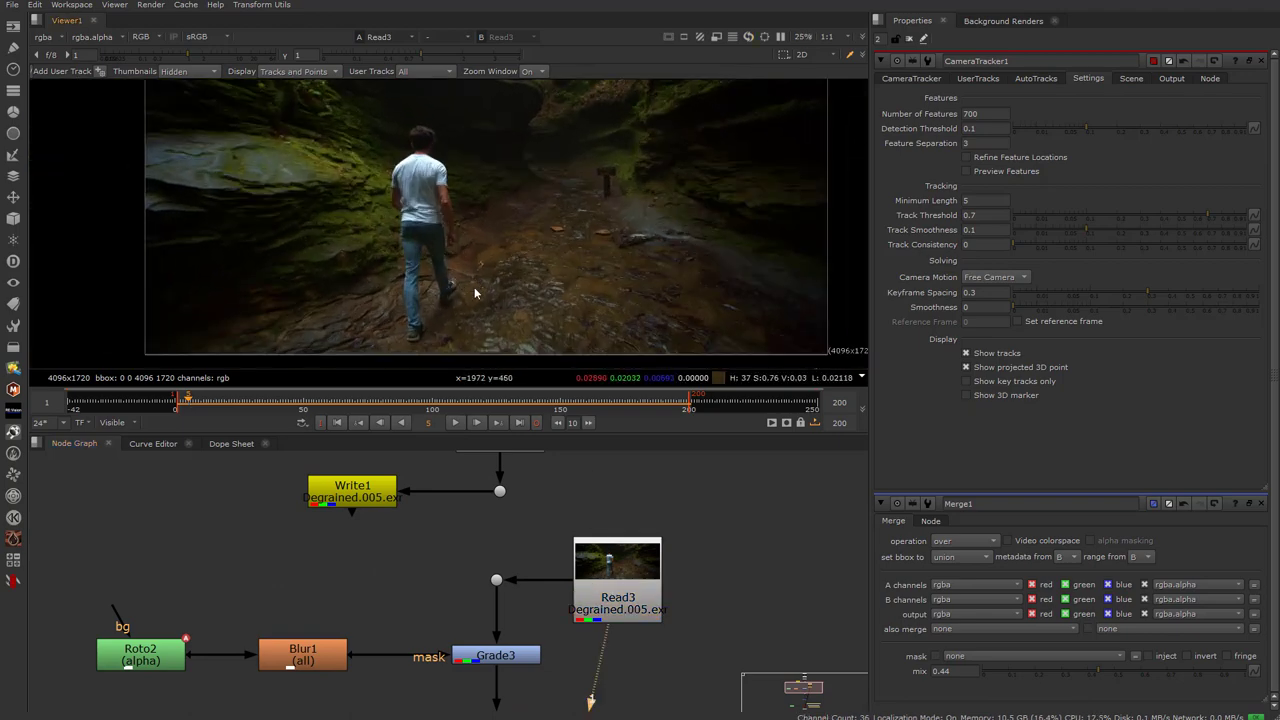
View the output of Grade3 and open the Roto2 node's properties to show its mask shapes
click(494, 660)
key(1)
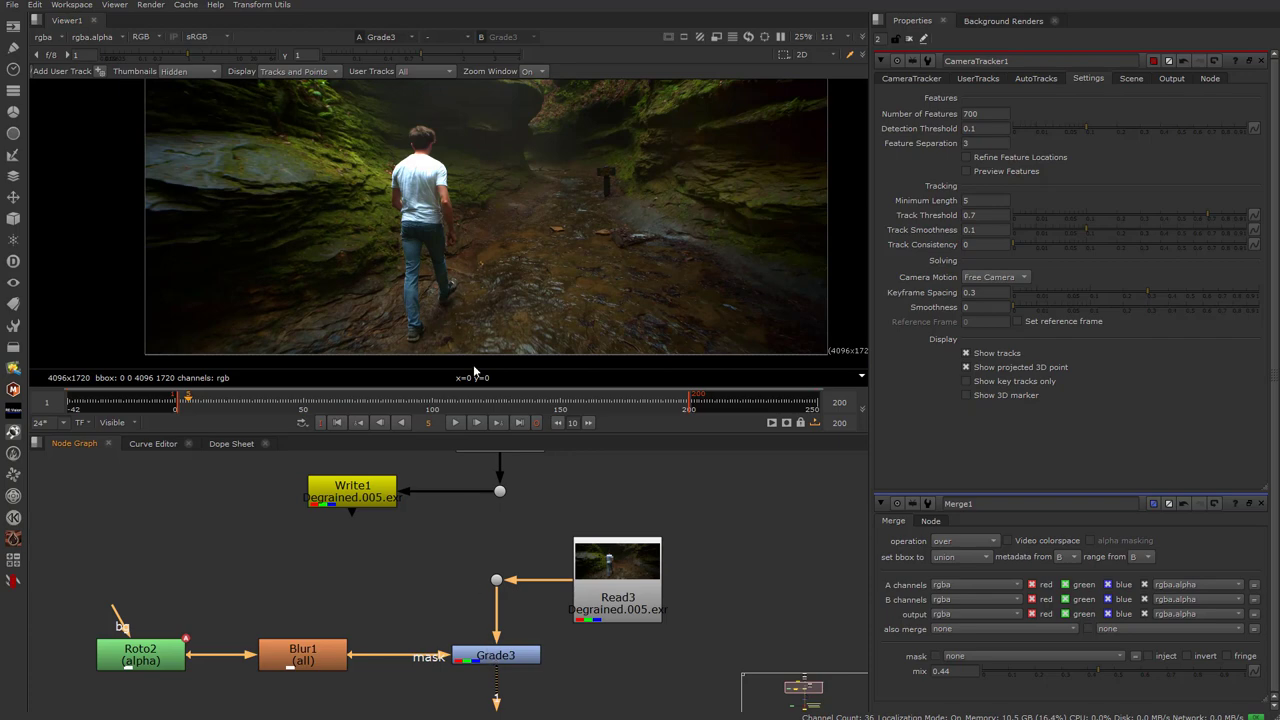
scroll(488, 265, down, 2)
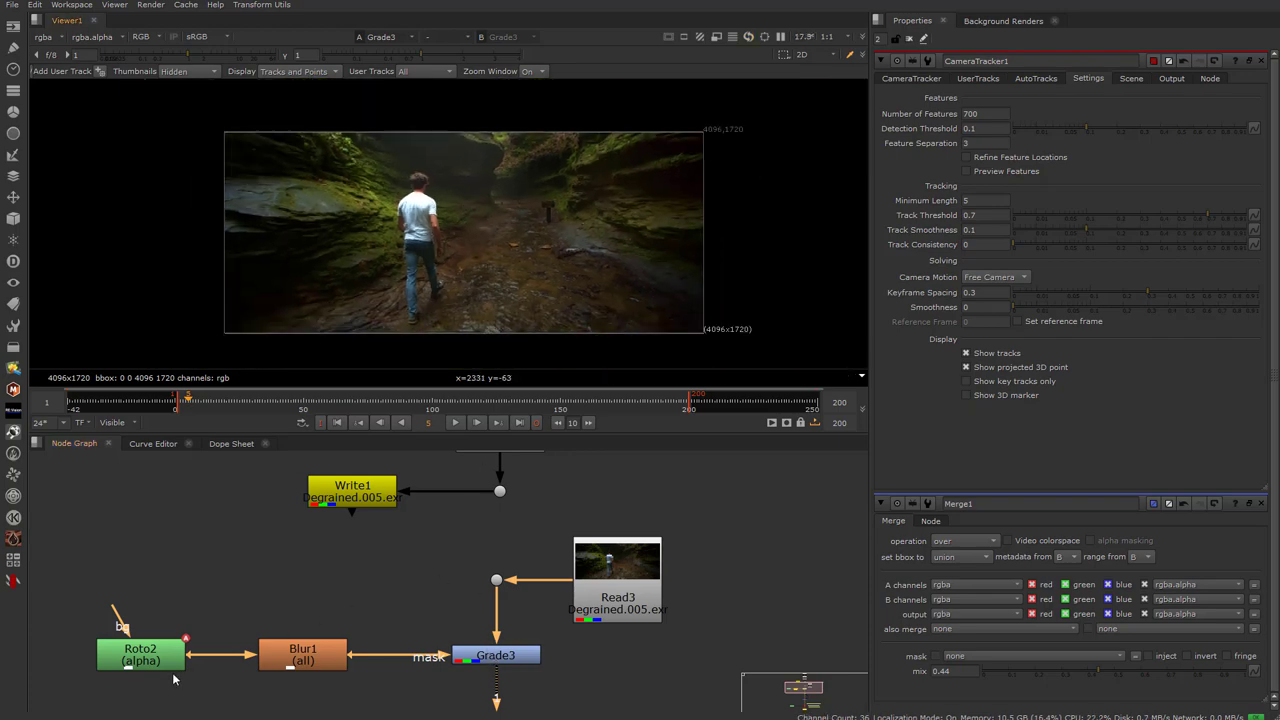
double_click(160, 662)
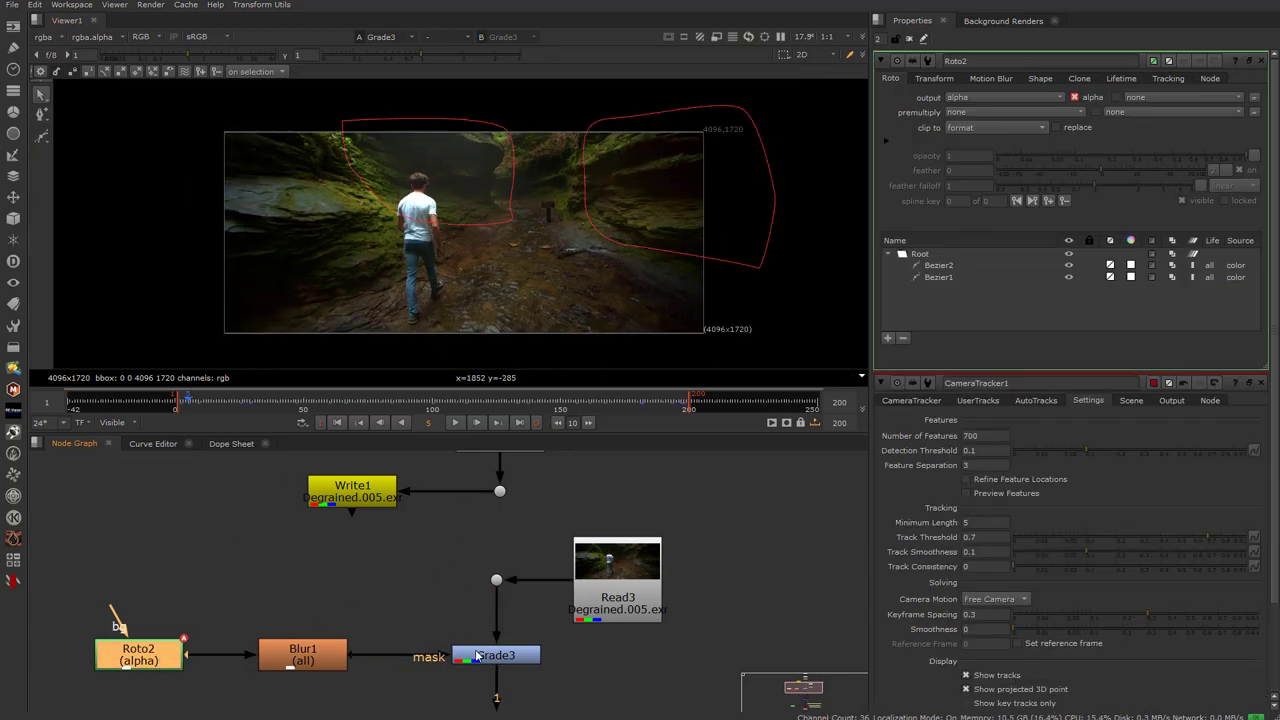
Disable and re-enable Grade3 to compare the dark rock areas inside the roto shapes without and with the grade
click(478, 656)
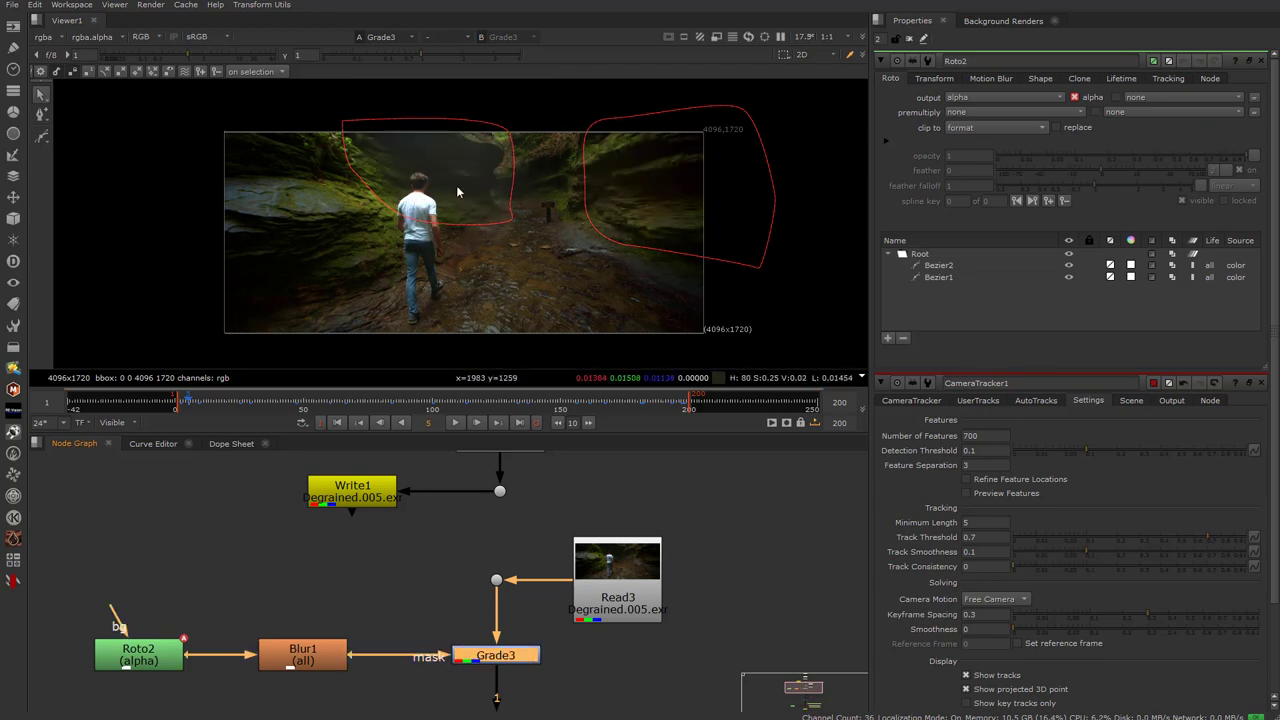
scroll(456, 184, up, 3)
key(d)
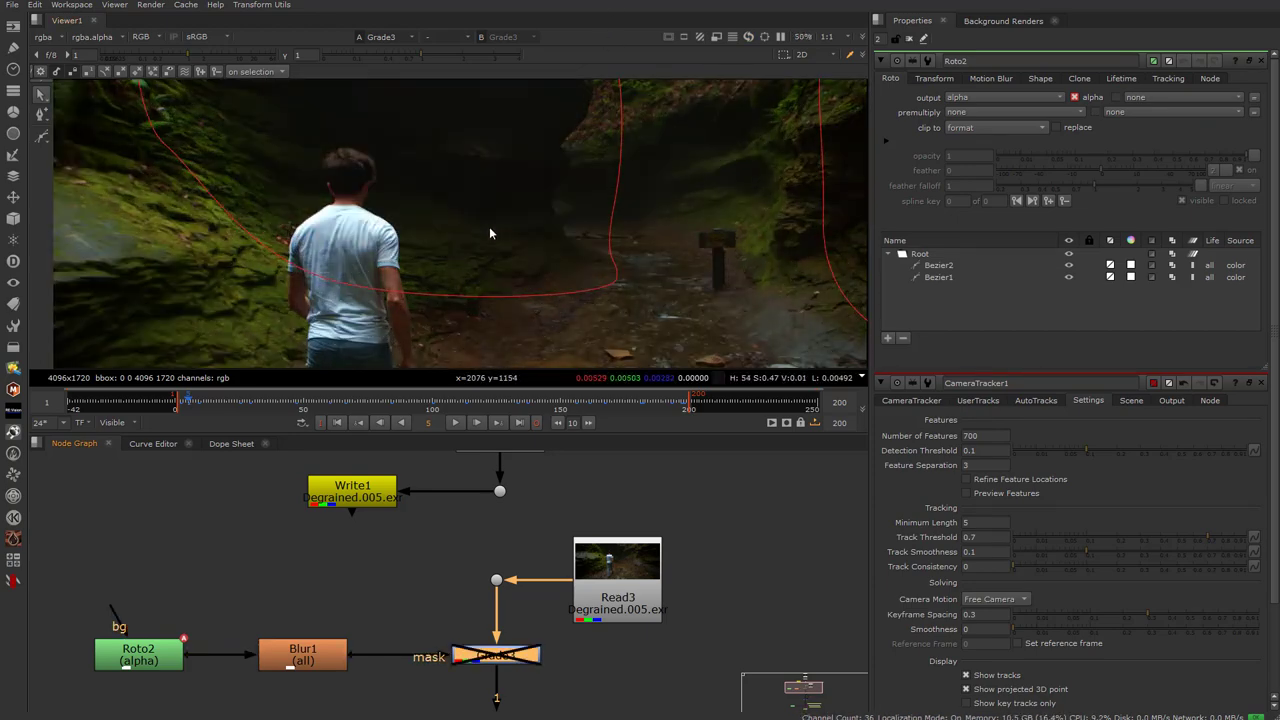
key(d)
scroll(489, 226, down, 2)
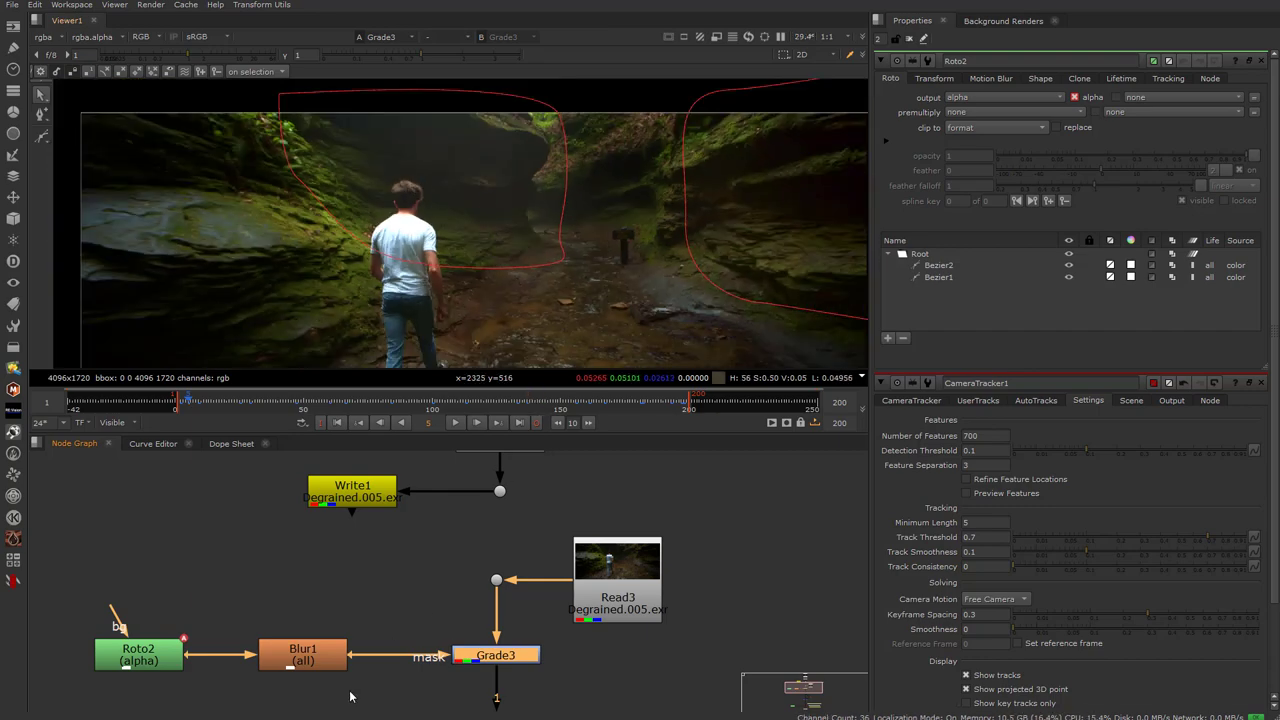
scroll(401, 585, down, 1)
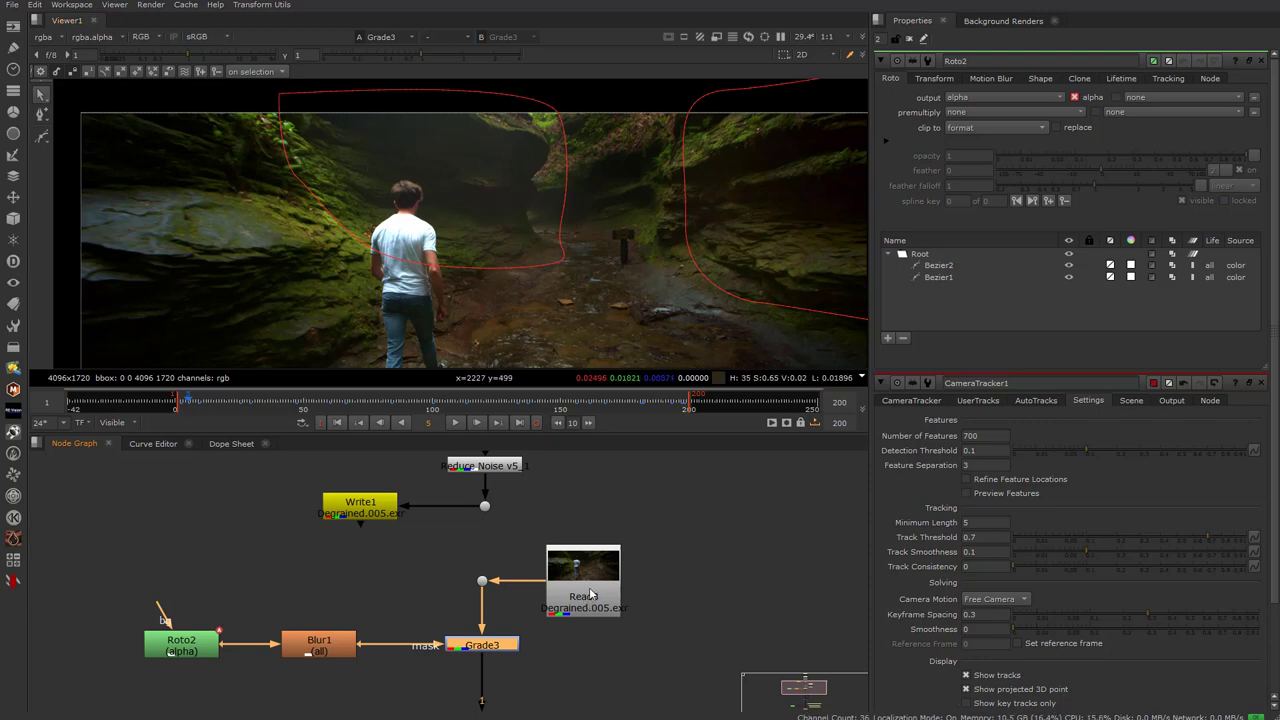
View the output of the PxF_Bandpass1 node below Grade3
scroll(500, 577, down, 2)
middle_drag(446, 627, 349, 538)
middle_drag(372, 641, 371, 573)
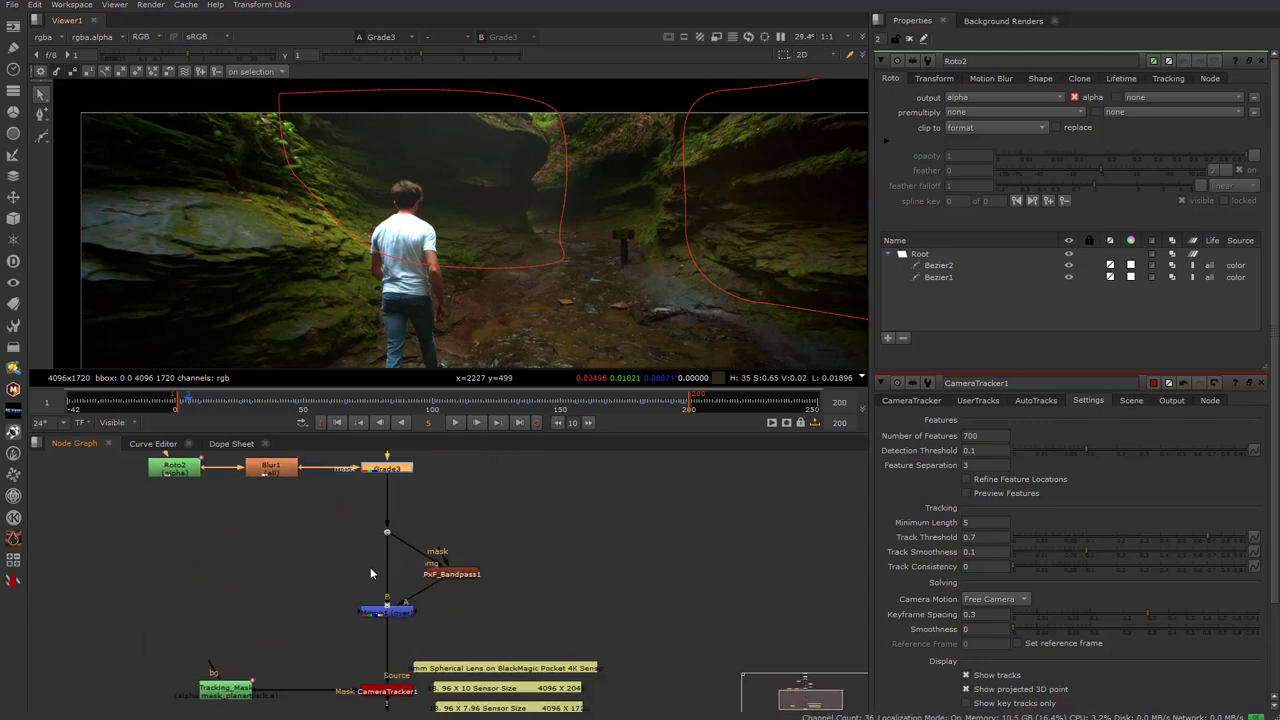
scroll(370, 573, up, 2)
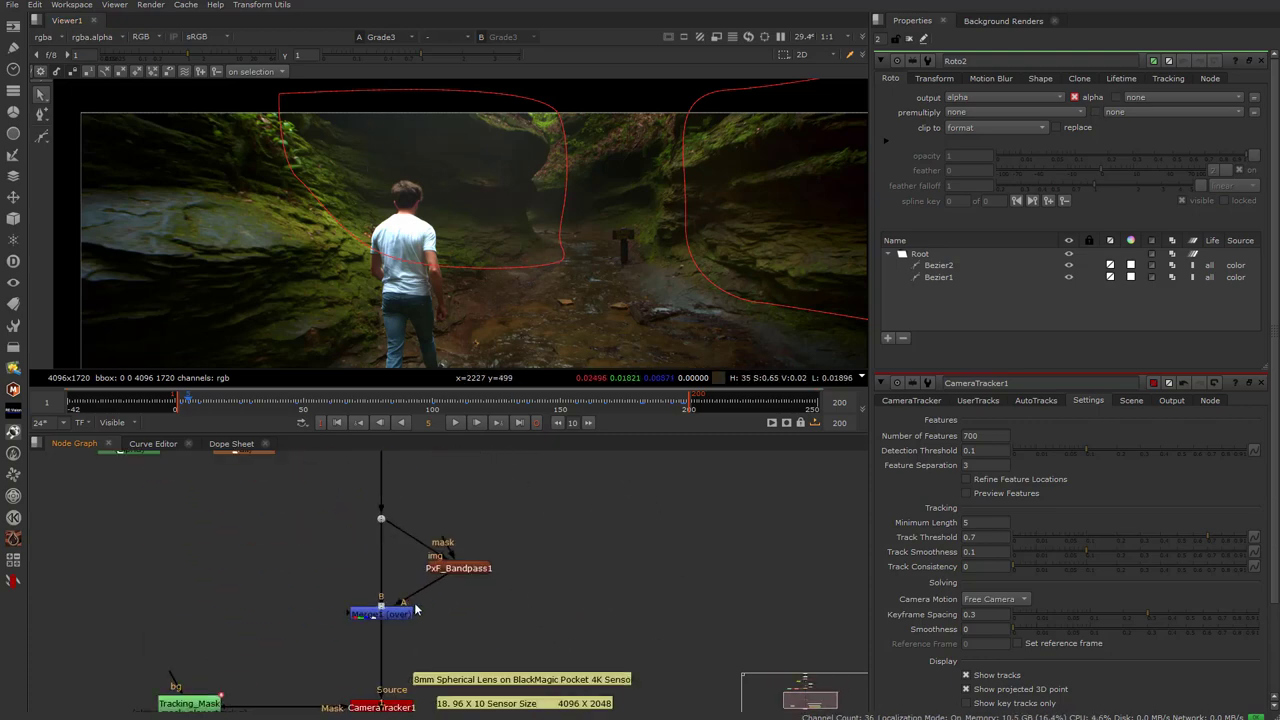
click(476, 562)
key(1)
click(474, 605)
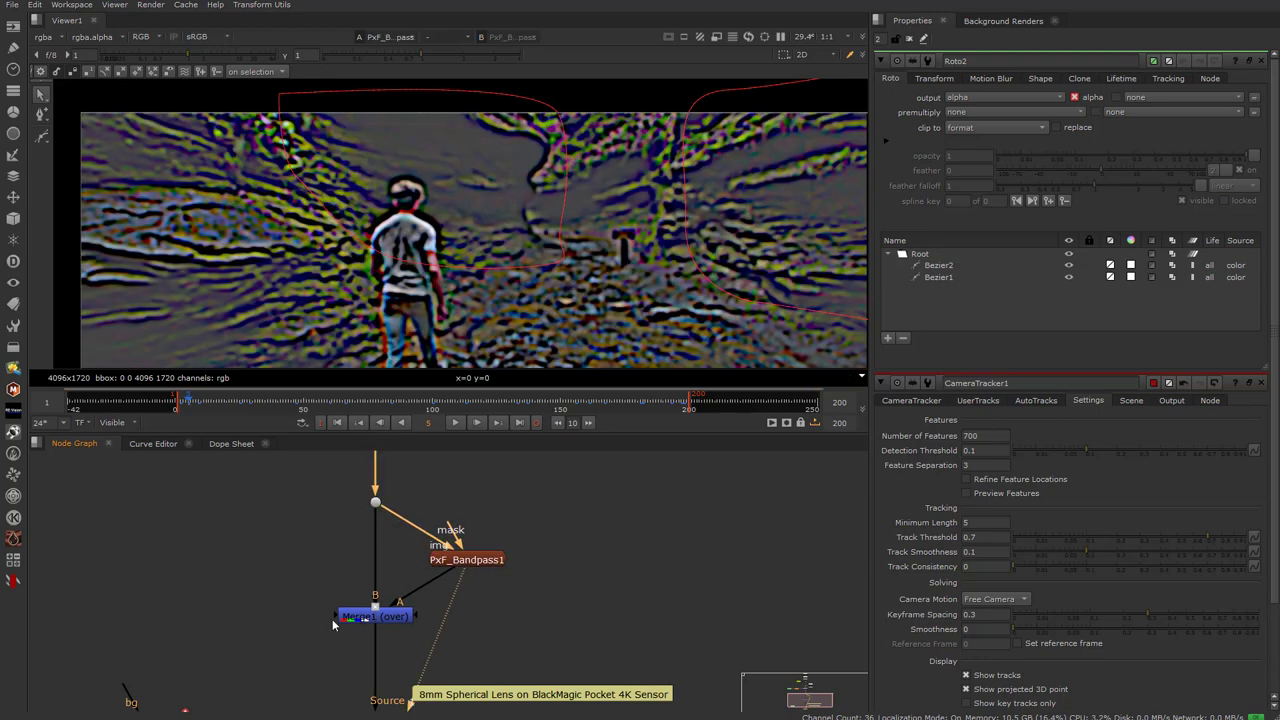
View the image at the dot above the bandpass branch, followed by the combined output of Merge1
click(375, 504)
key(1)
click(375, 617)
key(1)
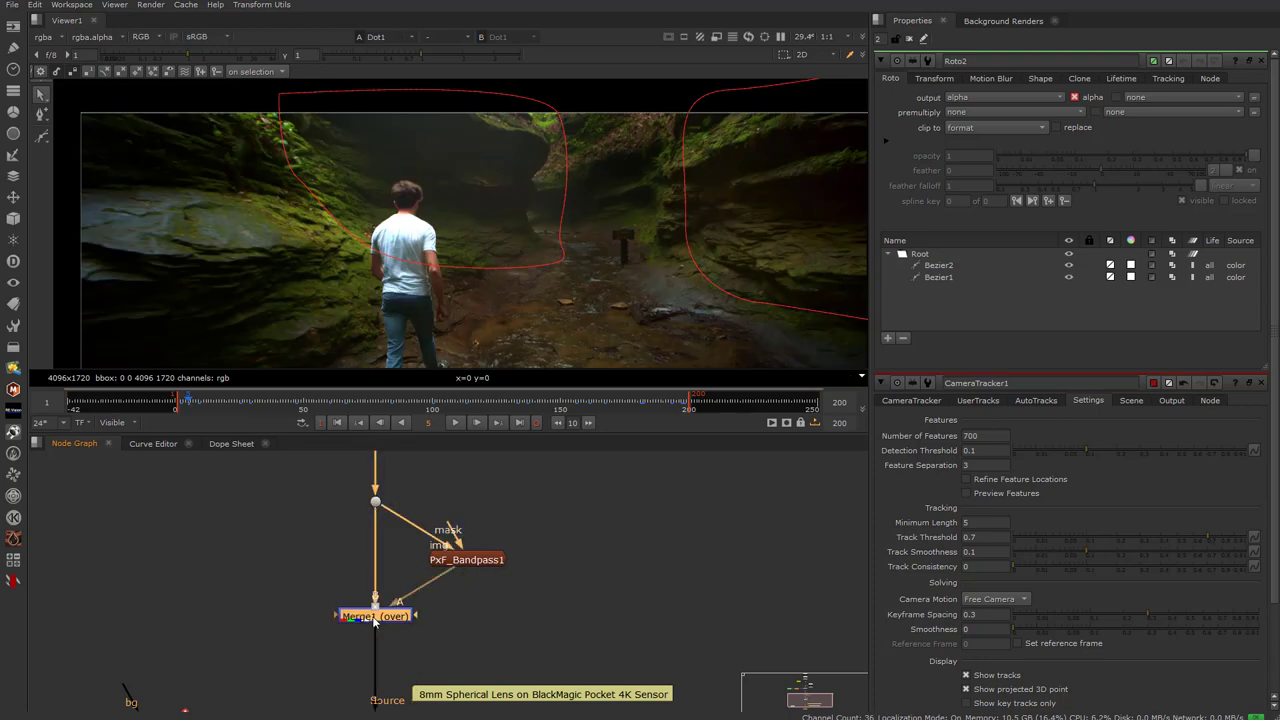
click(372, 620)
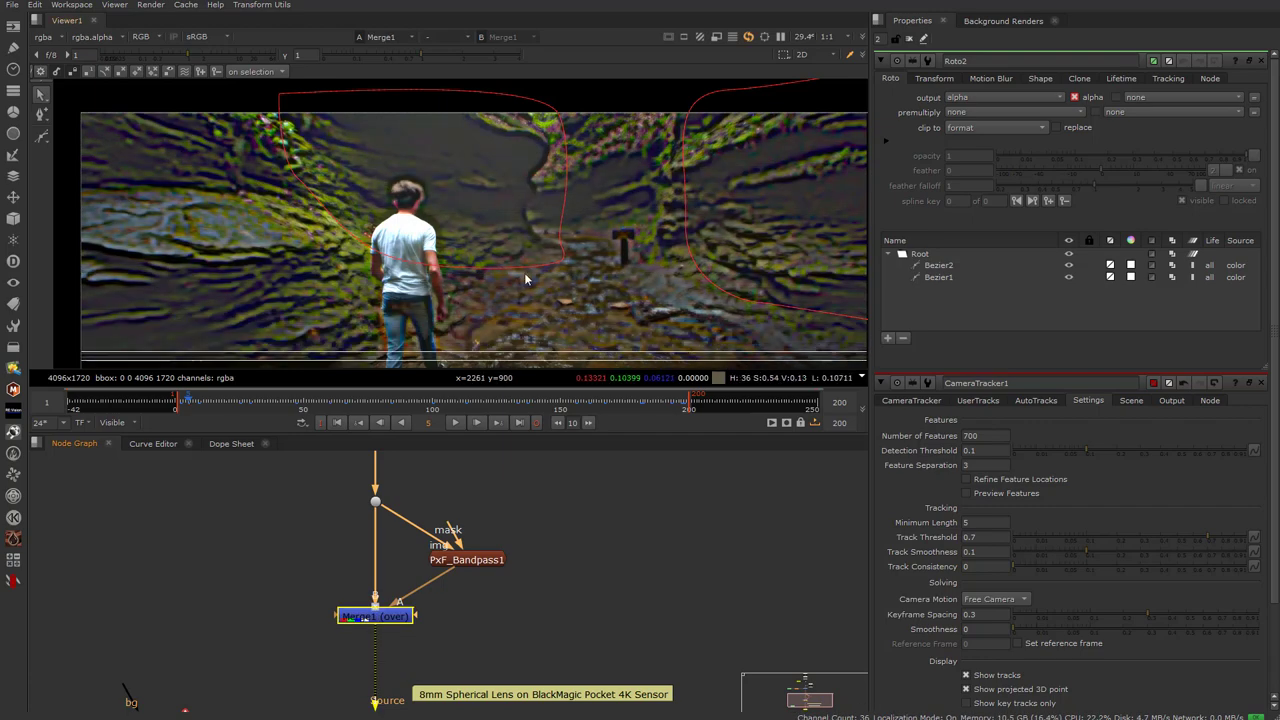
click(543, 536)
scroll(543, 541, down, 4)
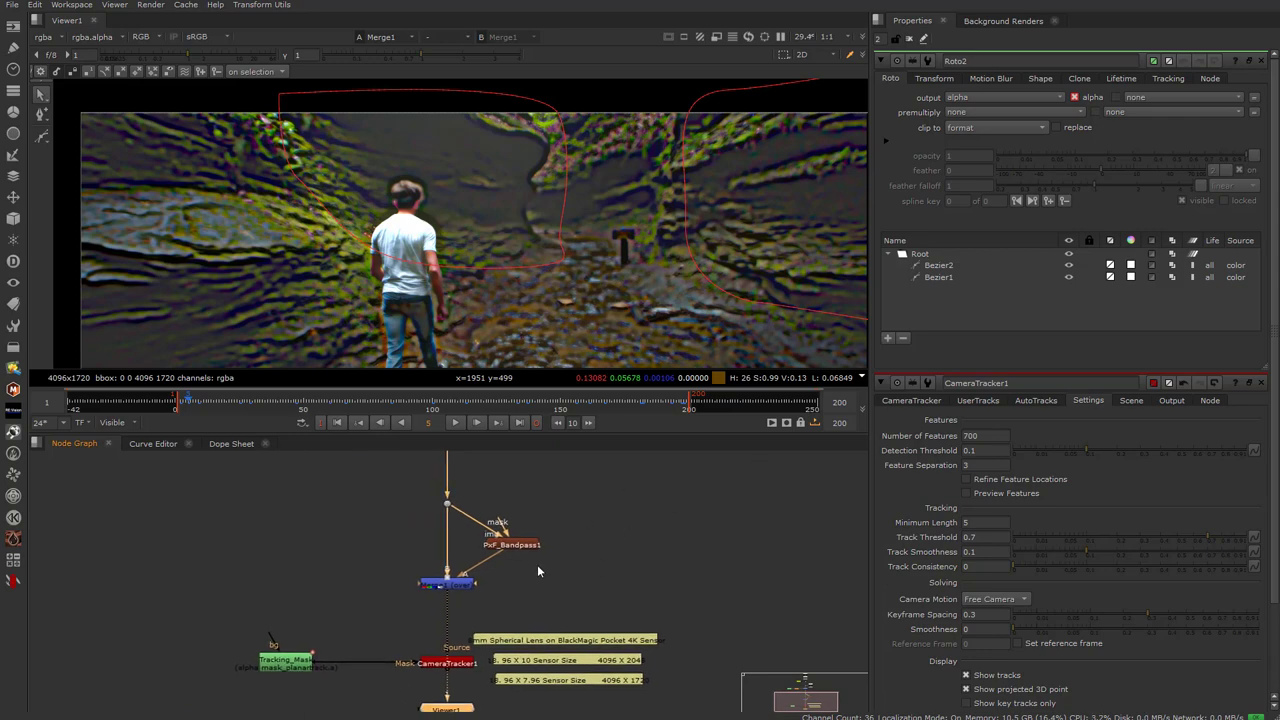
Shift the PxF_Bandpass1 node slightly farther from the main pipe and leave it selected
click(555, 510)
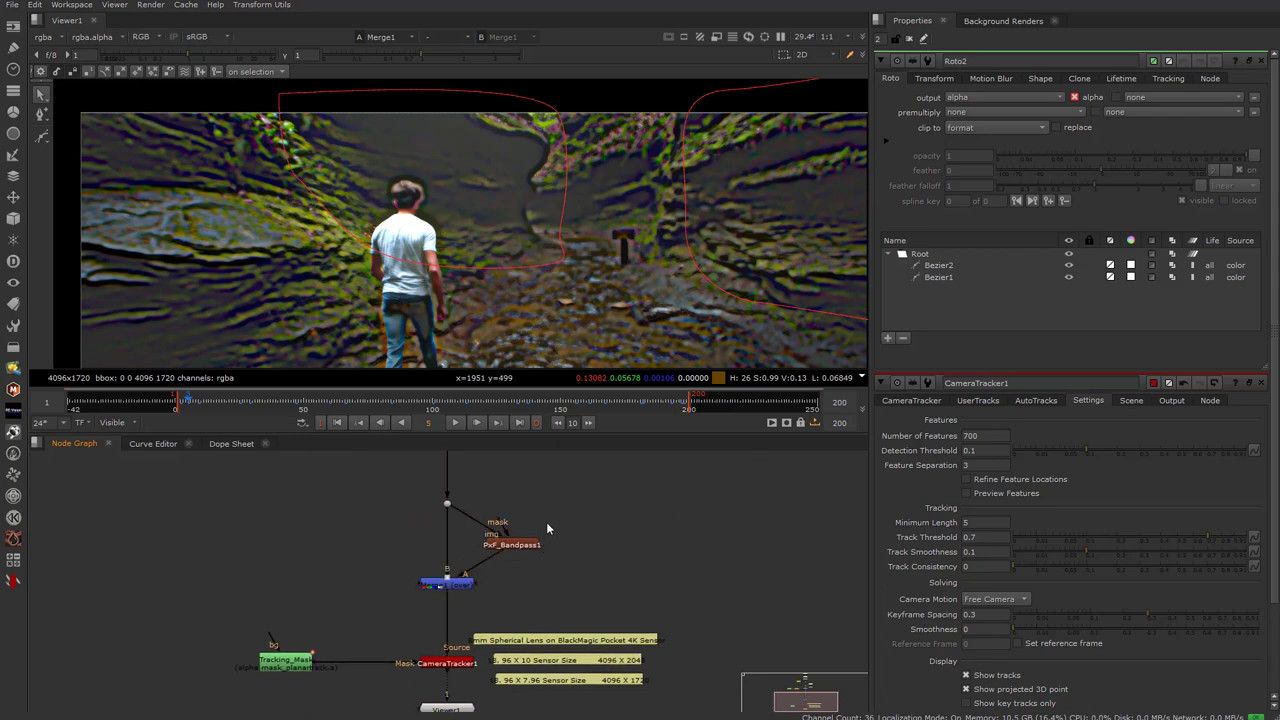
drag(513, 551, 530, 550)
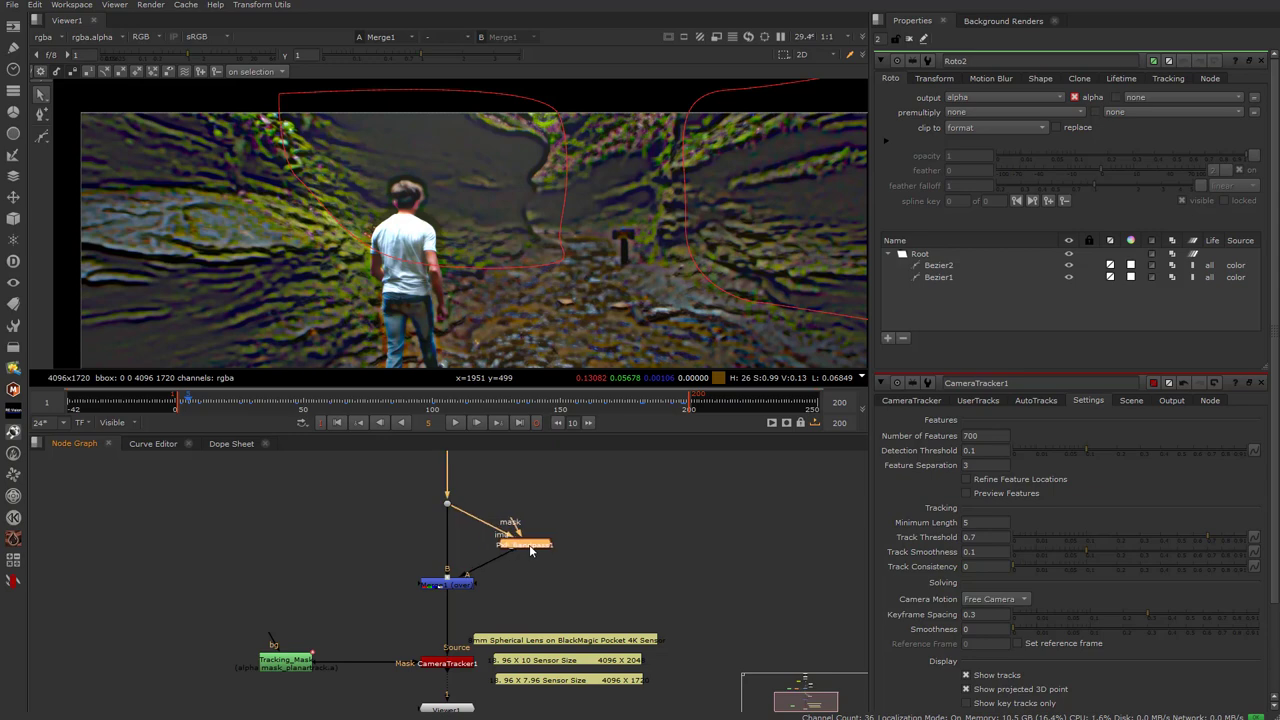
scroll(406, 536, up, 3)
click(411, 553)
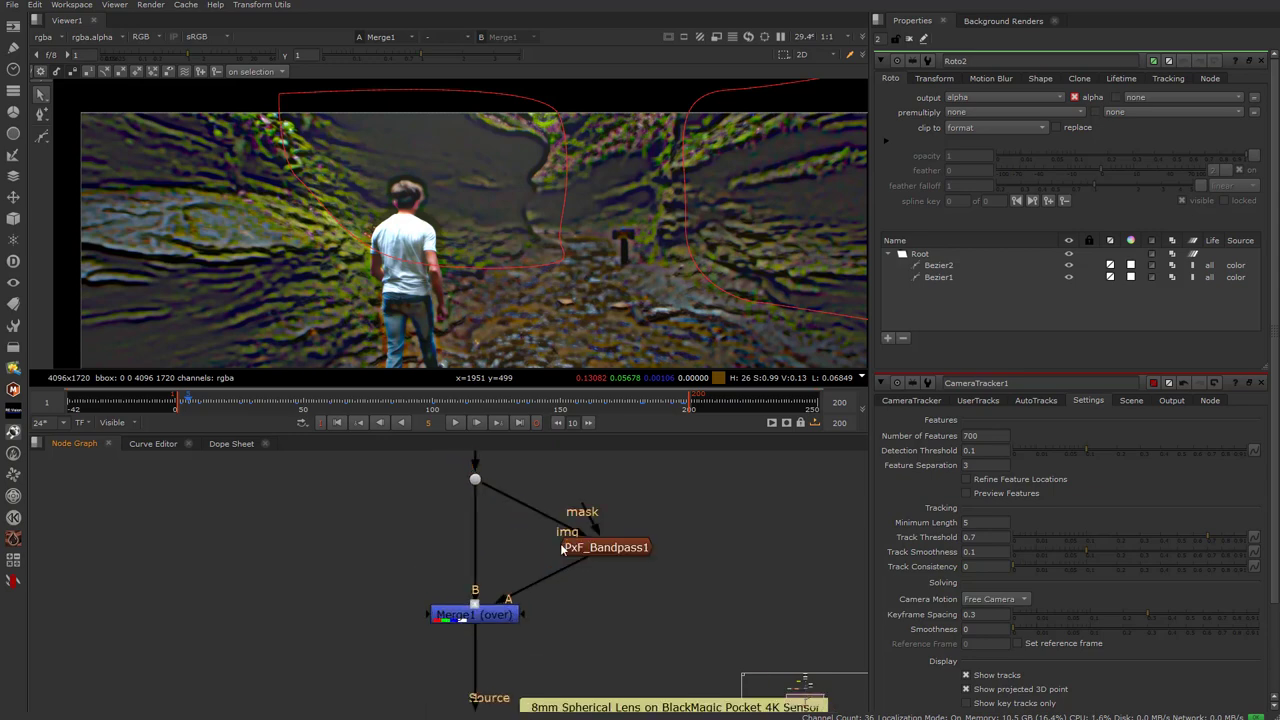
mouse_move(563, 549)
mouse_down()
mouse_move(580, 549)
mouse_move(566, 552)
mouse_up()
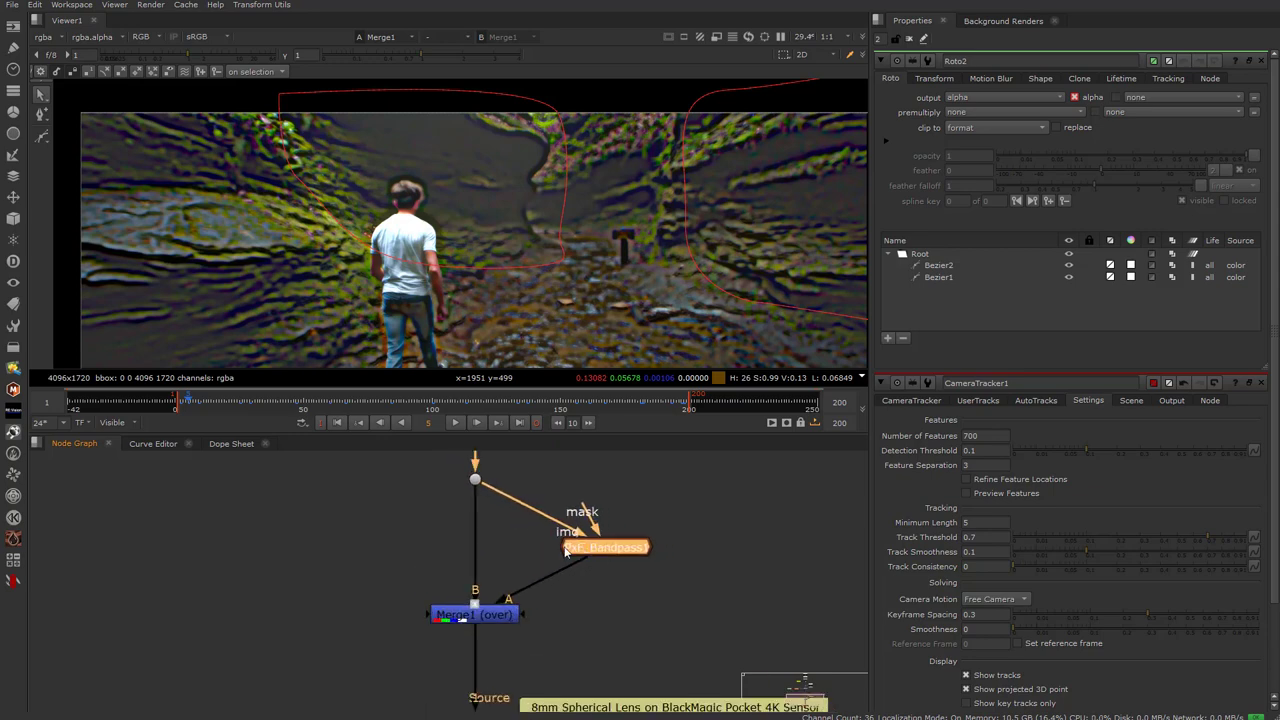
click(399, 549)
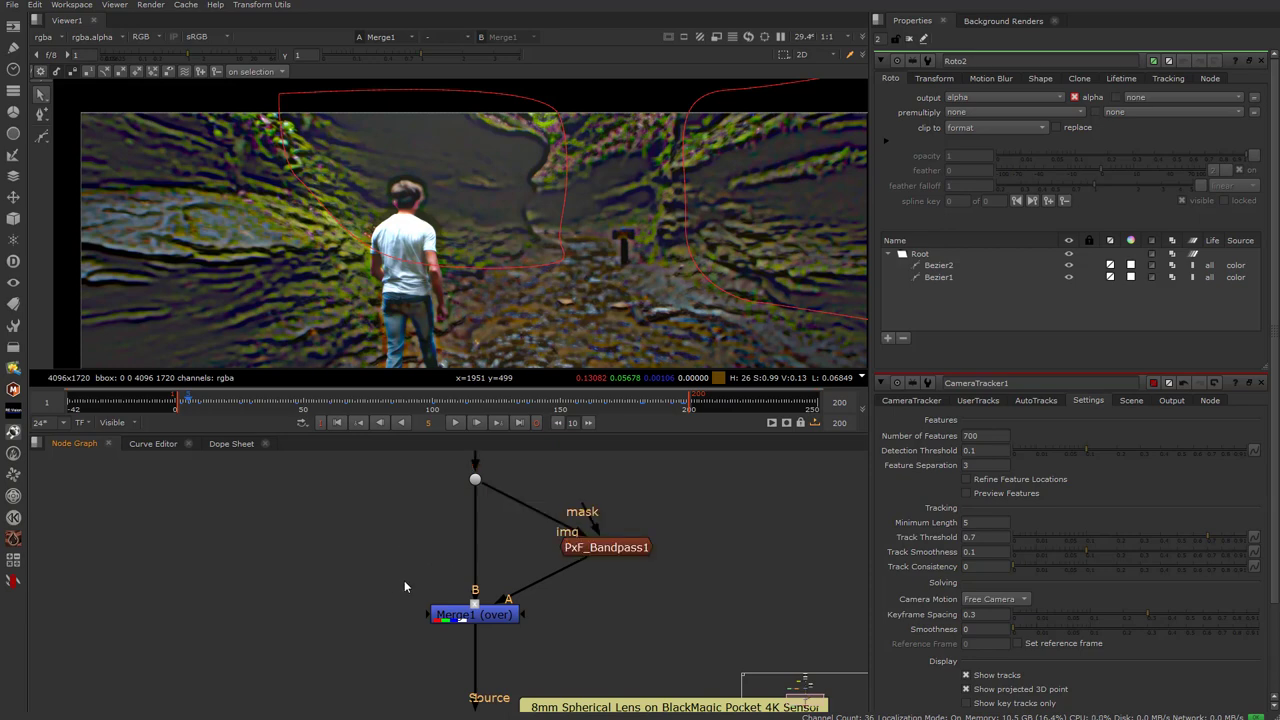
click(607, 548)
Examine the CameraTracker1 setup and open the properties of the Tracking_Mask roto node feeding its mask input
scroll(370, 586, down, 3)
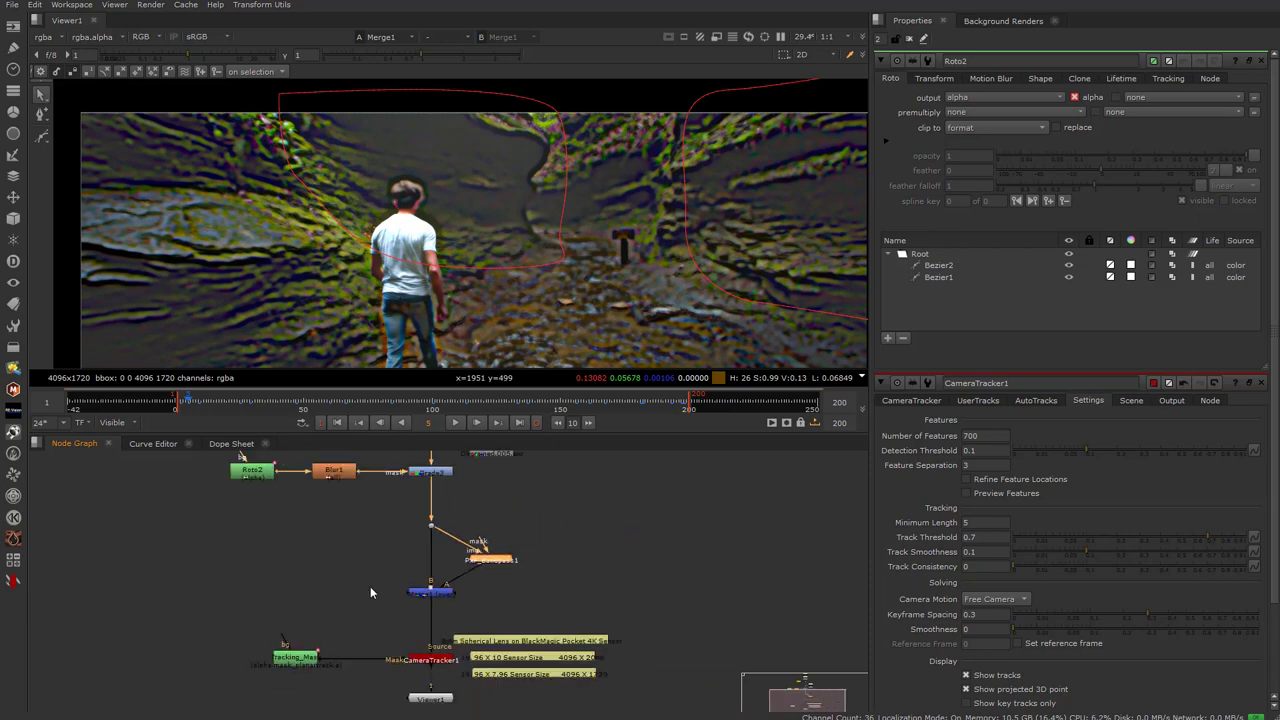
scroll(458, 560, up, 2)
middle_drag(434, 694, 475, 619)
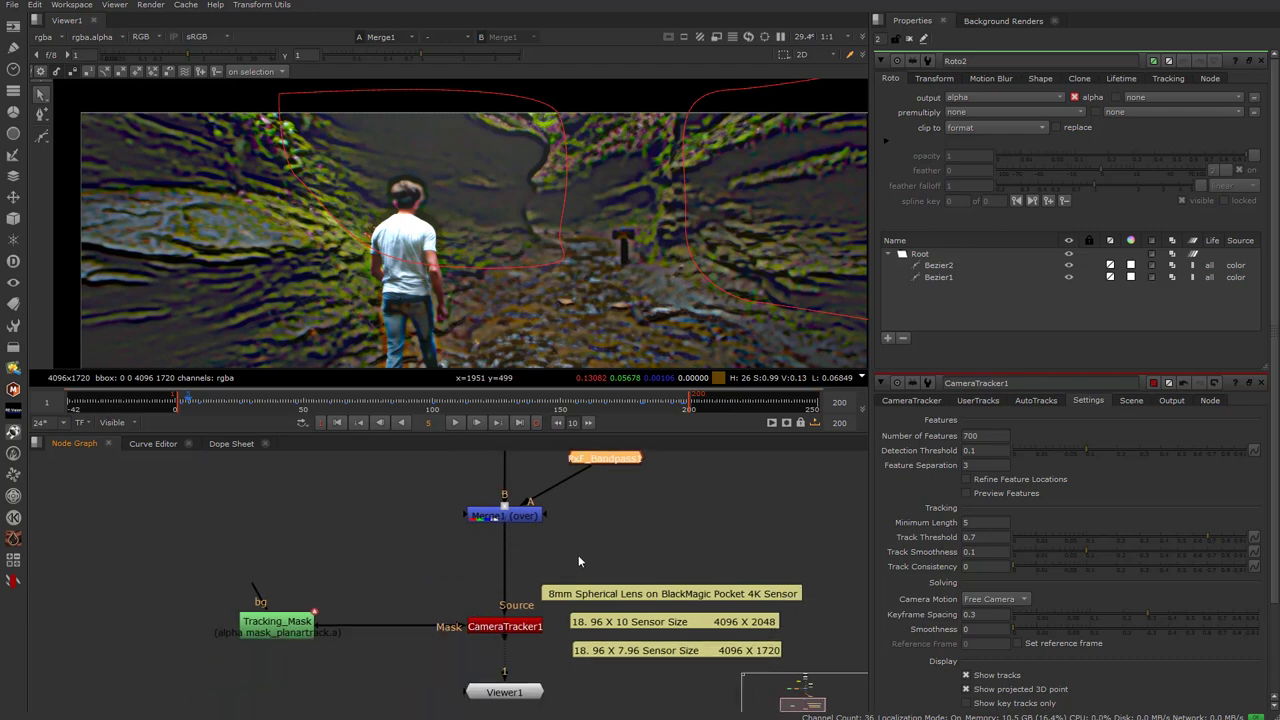
middle_drag(578, 556, 572, 602)
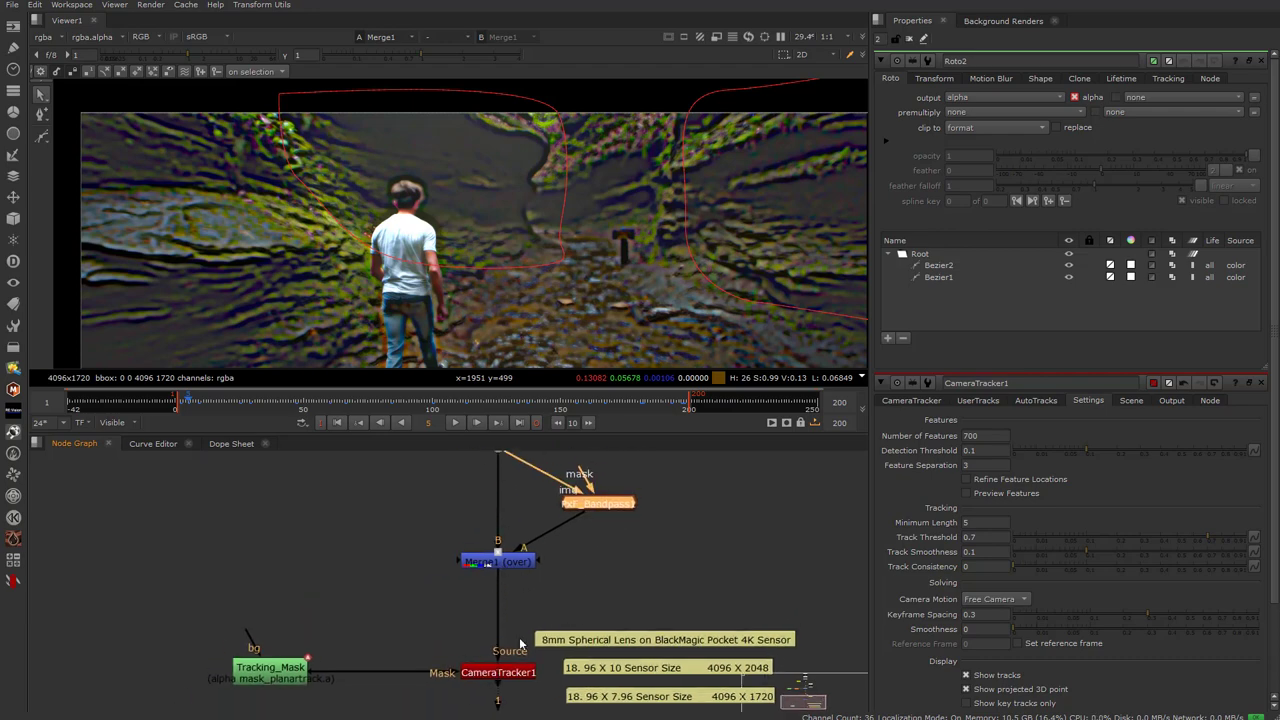
scroll(430, 598, down, 2)
scroll(400, 592, up, 3)
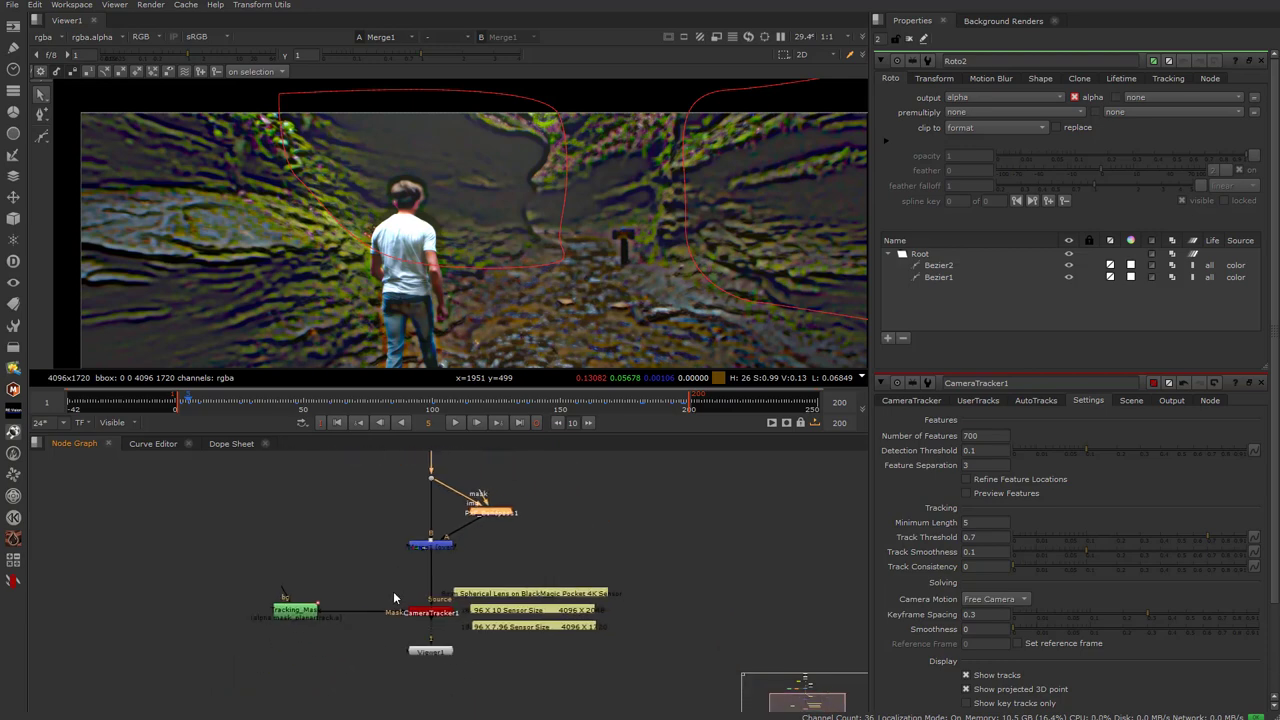
click(219, 632)
double_click(219, 633)
scroll(344, 274, down, 5)
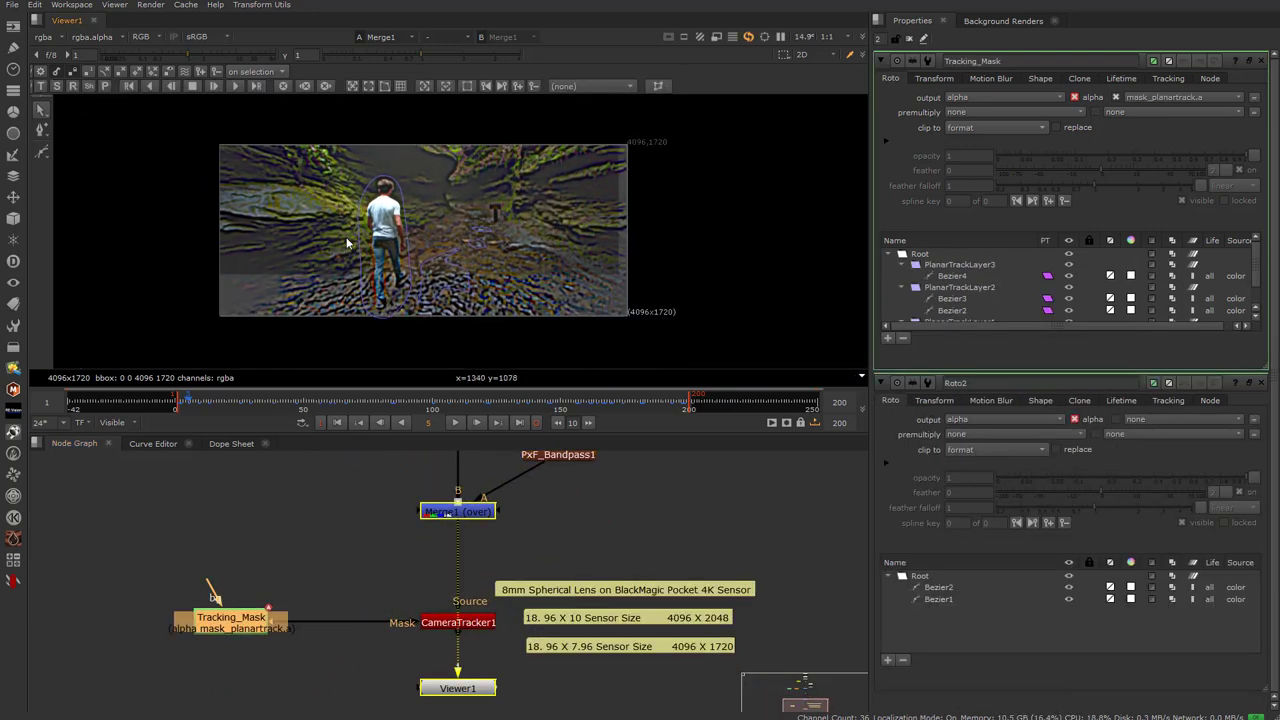
Lower the viewer gain to 0.28 and scrub between frames 33 and 23 to inspect the tracked mask shapes
scroll(366, 300, up, 2)
drag(237, 402, 258, 403)
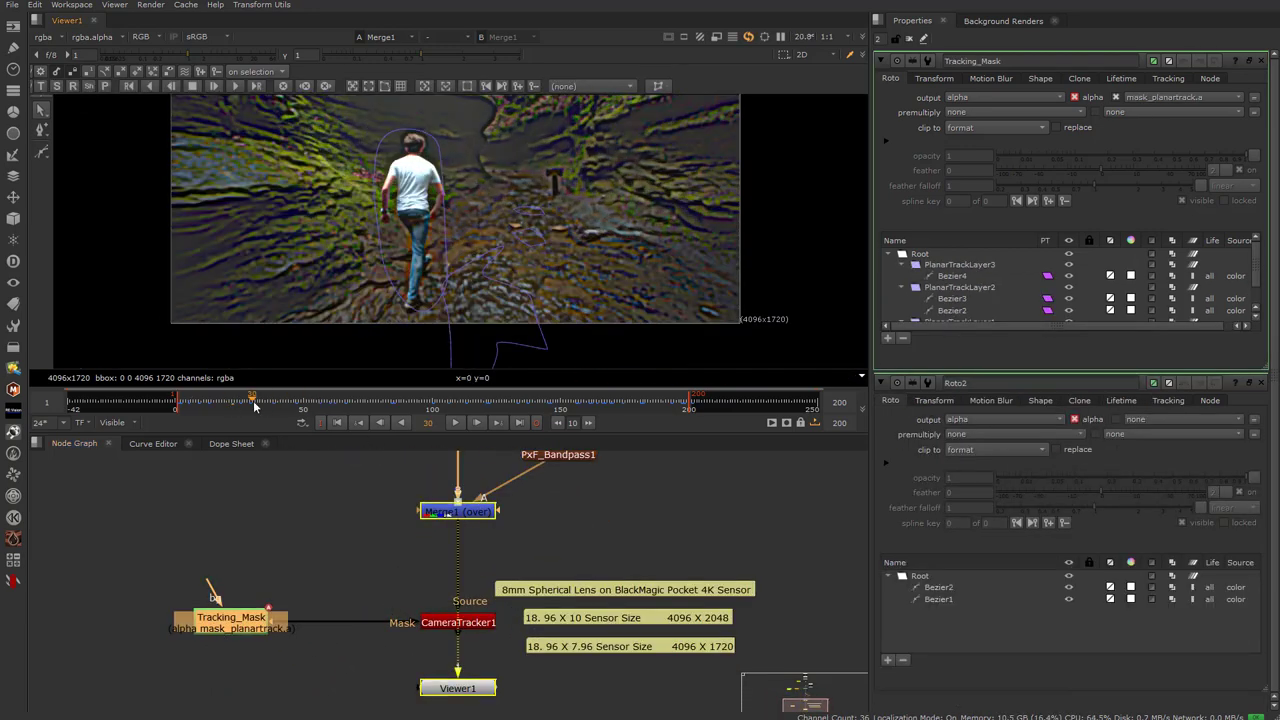
drag(187, 55, 163, 56)
click(160, 52)
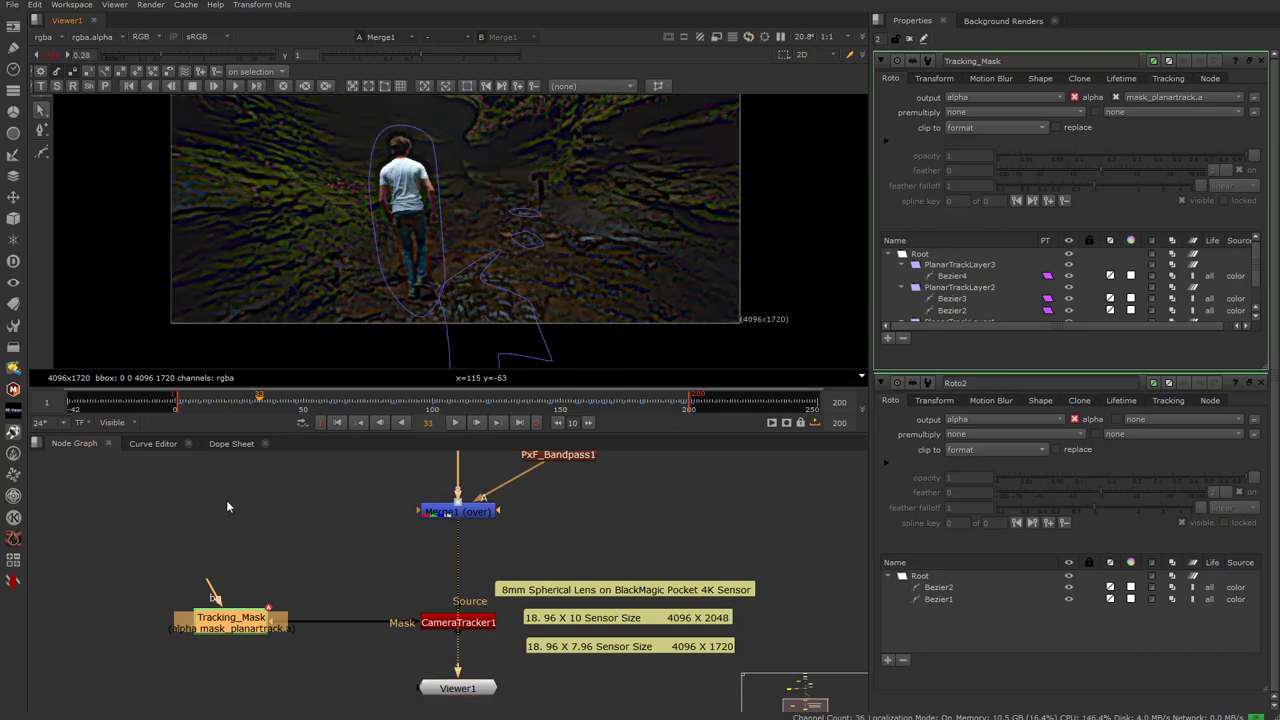
drag(261, 405, 234, 421)
click(396, 566)
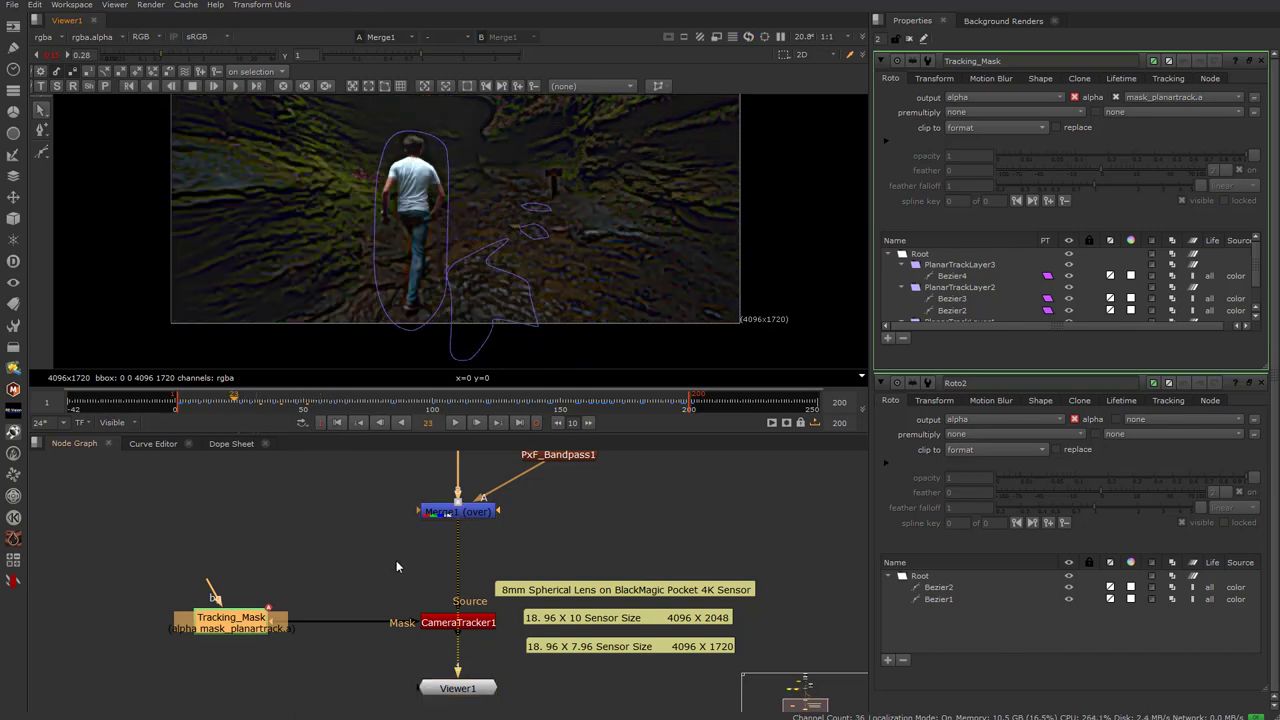
View the output of CameraTracker1 and open its properties
scroll(397, 646, up, 3)
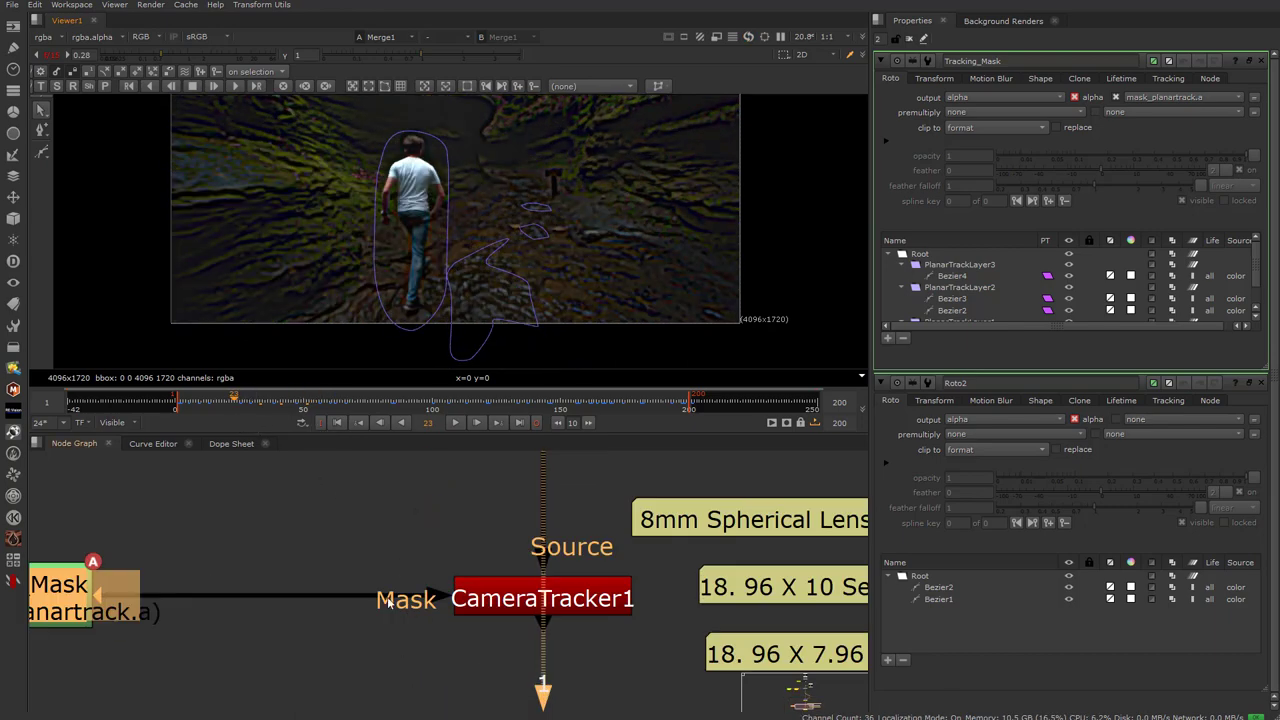
scroll(506, 606, down, 2)
click(506, 605)
key(1)
double_click(506, 605)
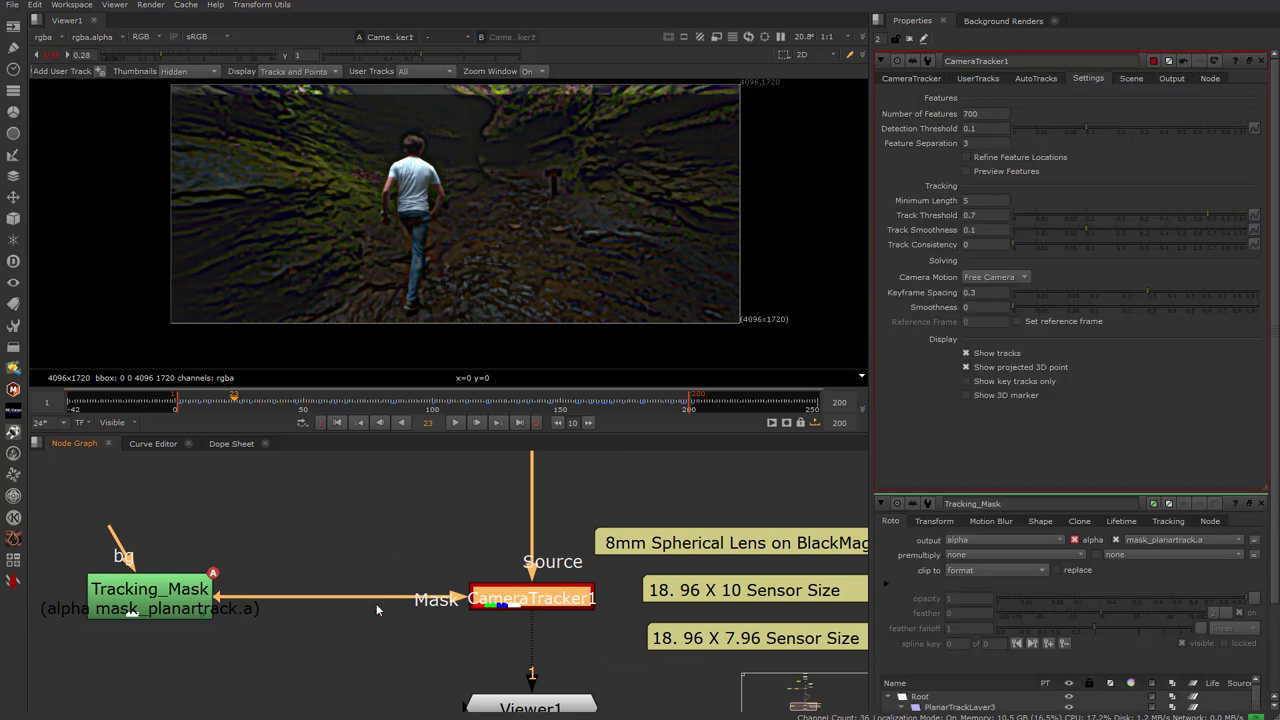
Examine the lens, sensor-size and resolution notes beside CameraTracker1
scroll(475, 608, down, 1)
middle_drag(475, 608, 352, 594)
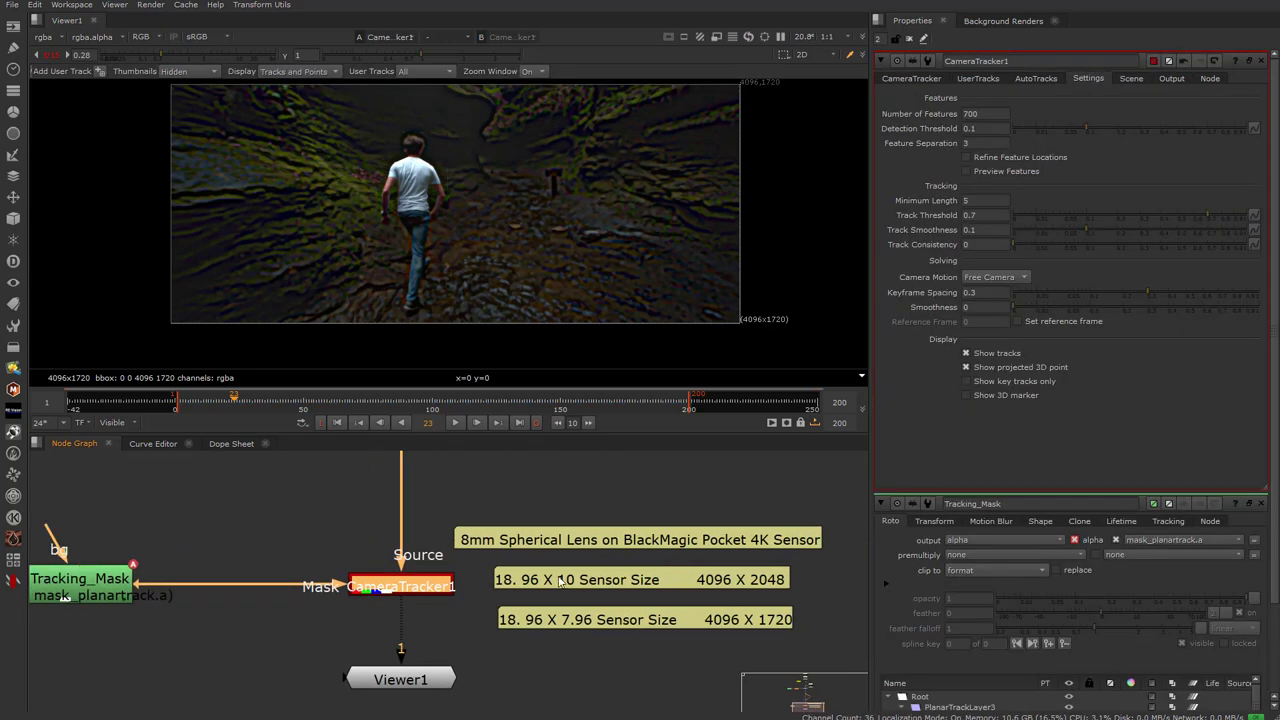
scroll(544, 563, up, 2)
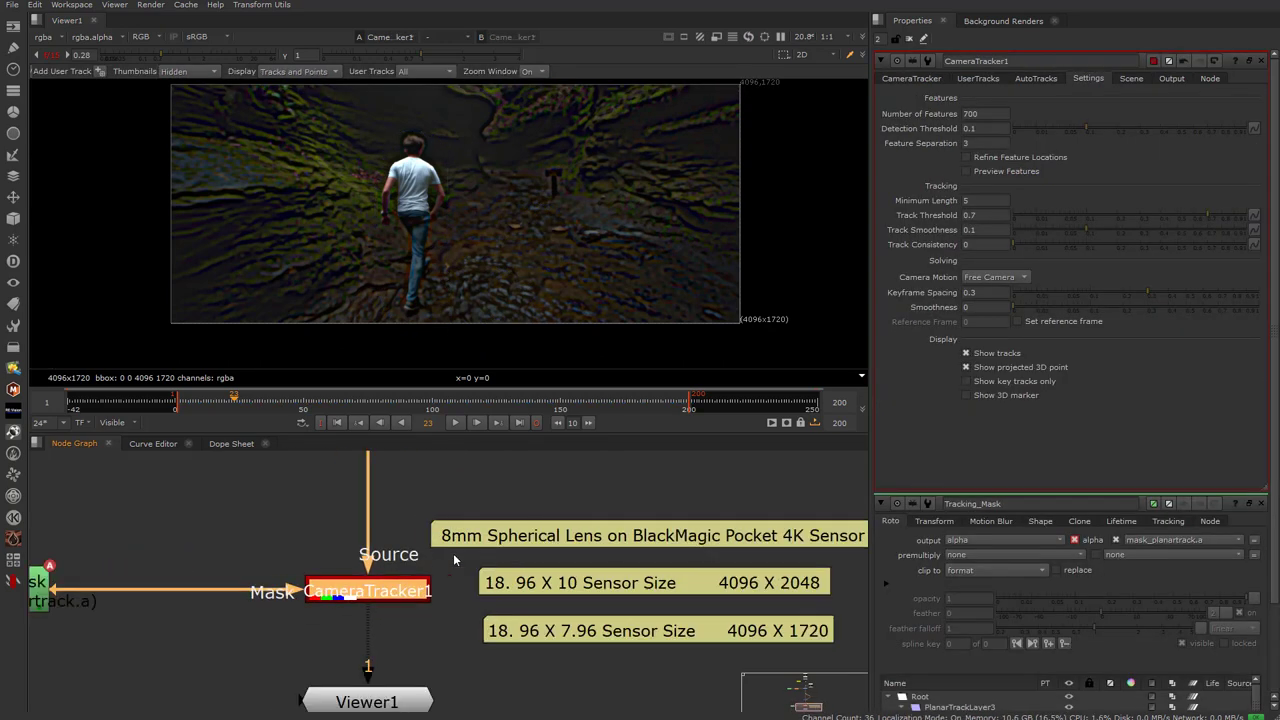
middle_drag(577, 564, 532, 564)
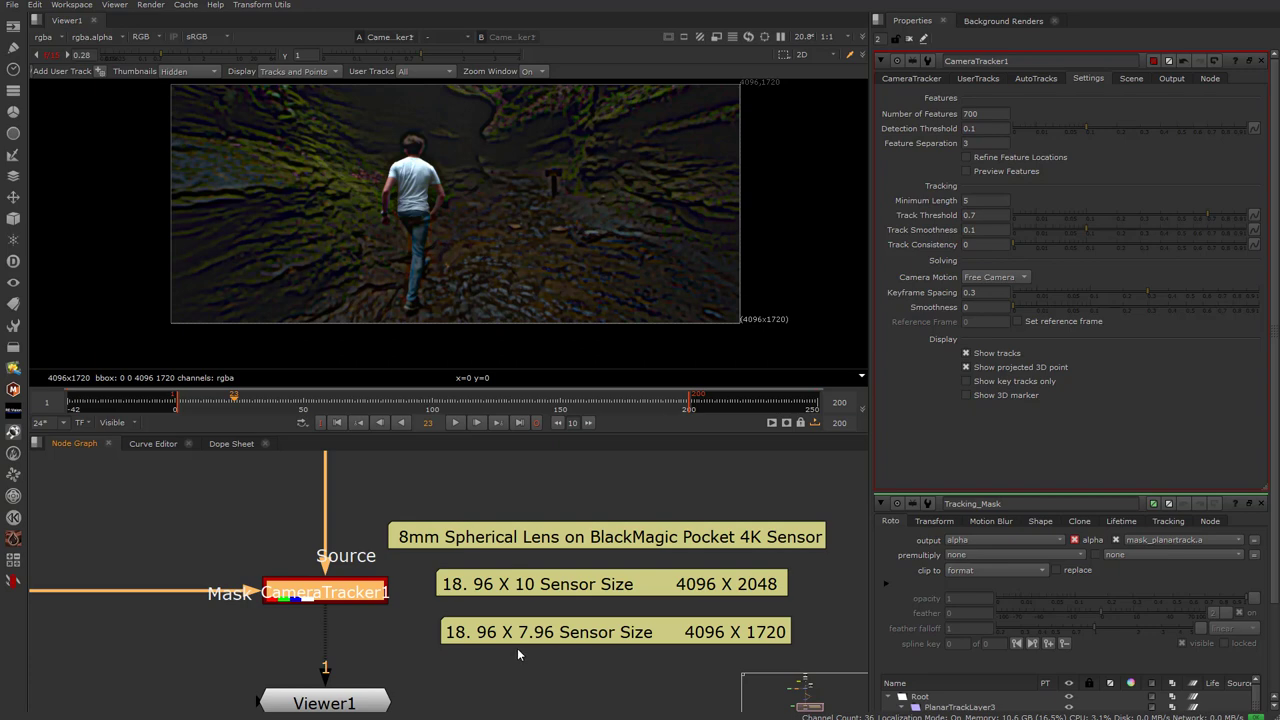
click(568, 590)
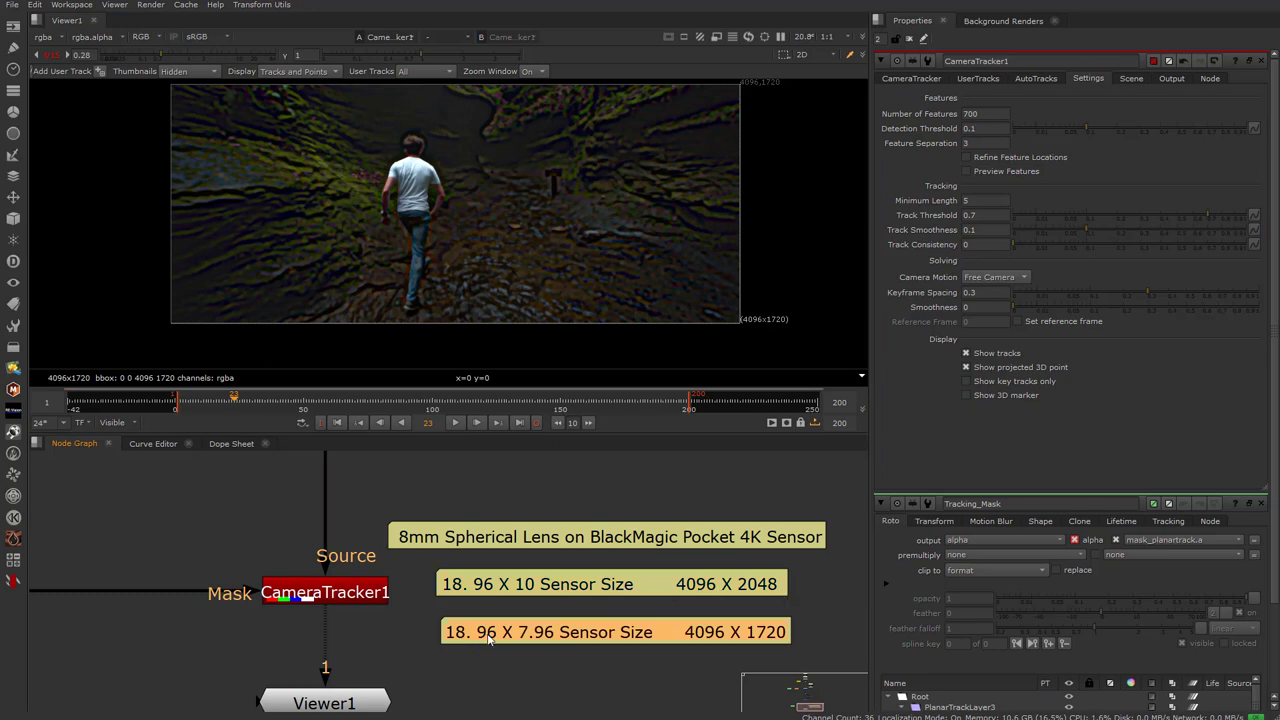
Open the properties of the 18.96 X 7.96 sensor-size note and nudge it closer beneath the 18.96 X 10 note
drag(512, 636, 510, 636)
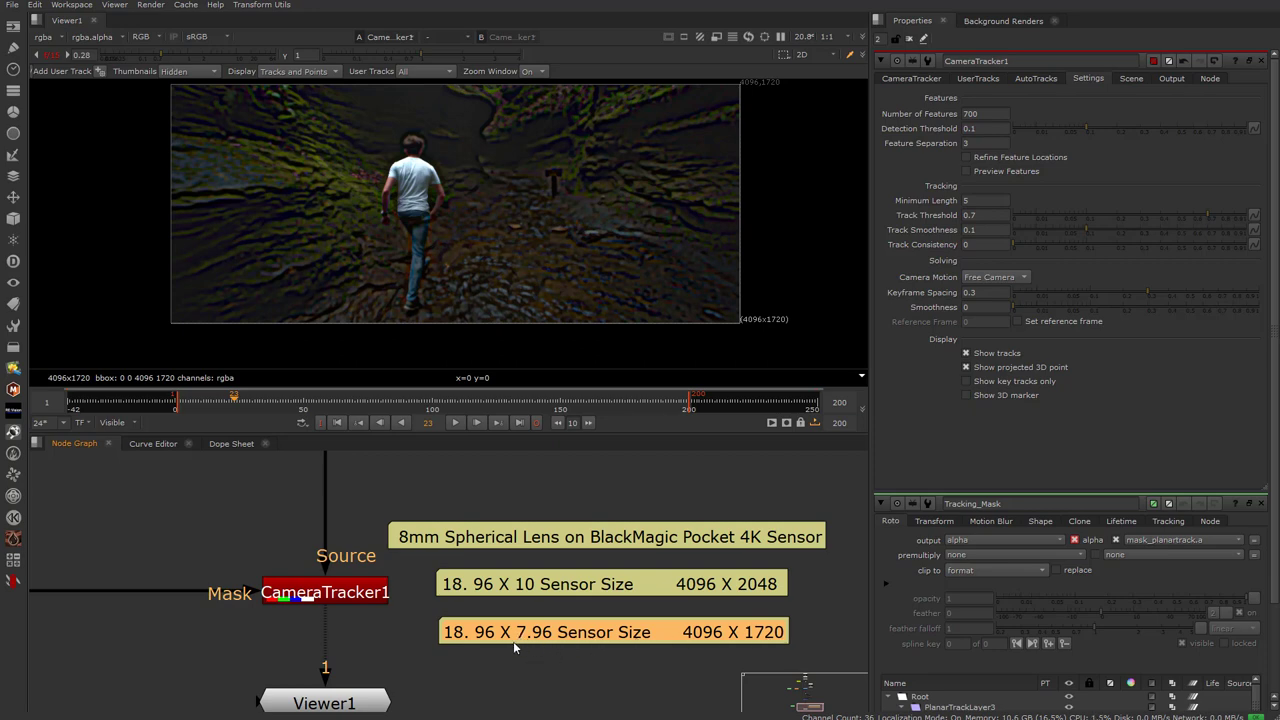
click(478, 659)
click(474, 658)
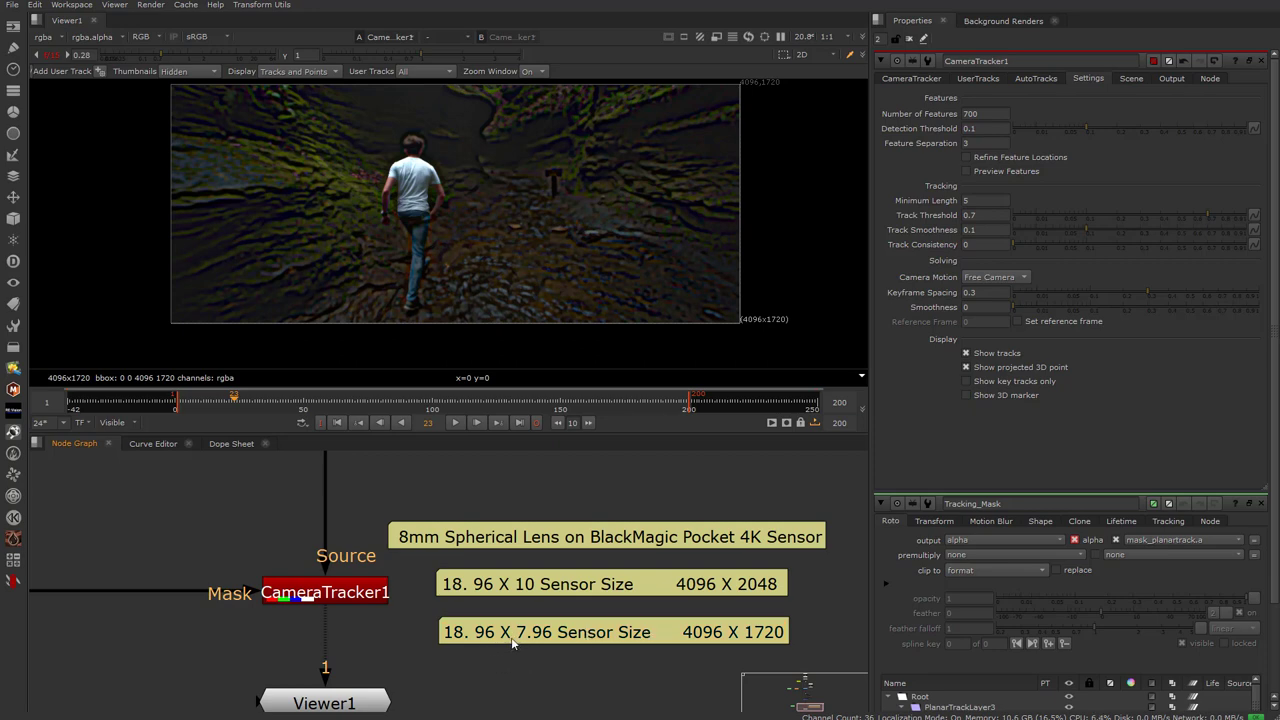
drag(567, 637, 558, 636)
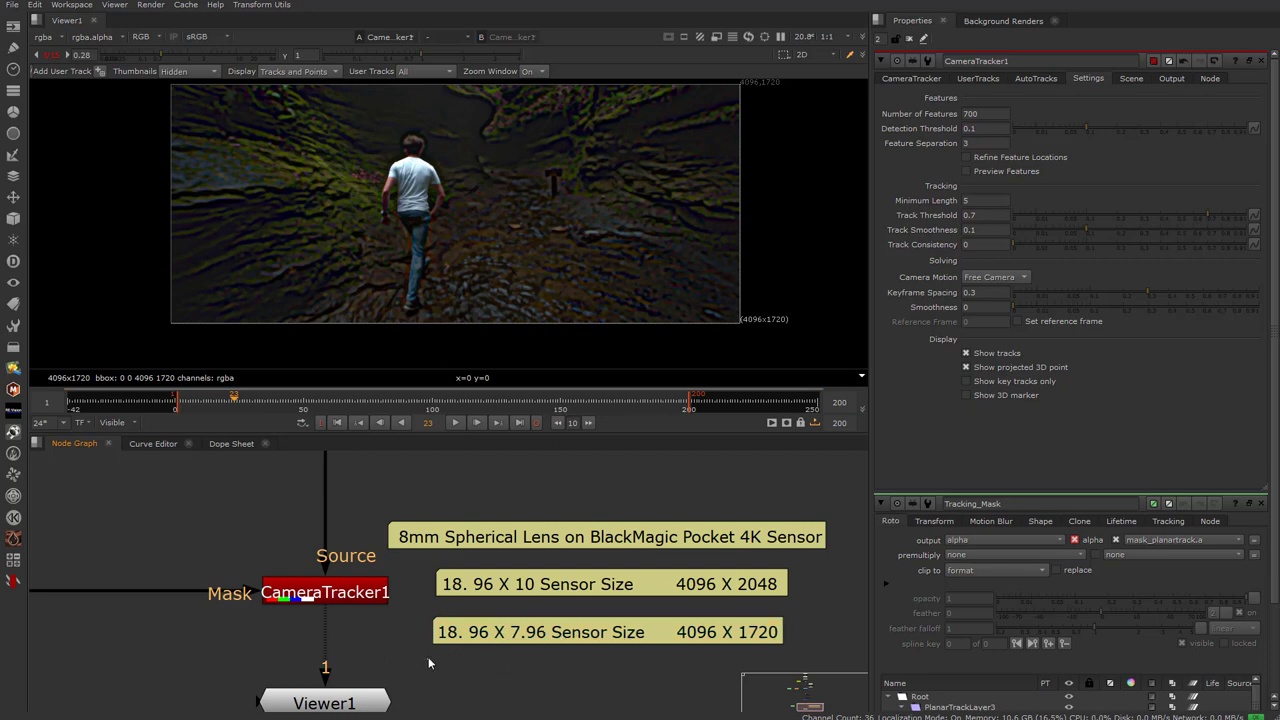
double_click(539, 644)
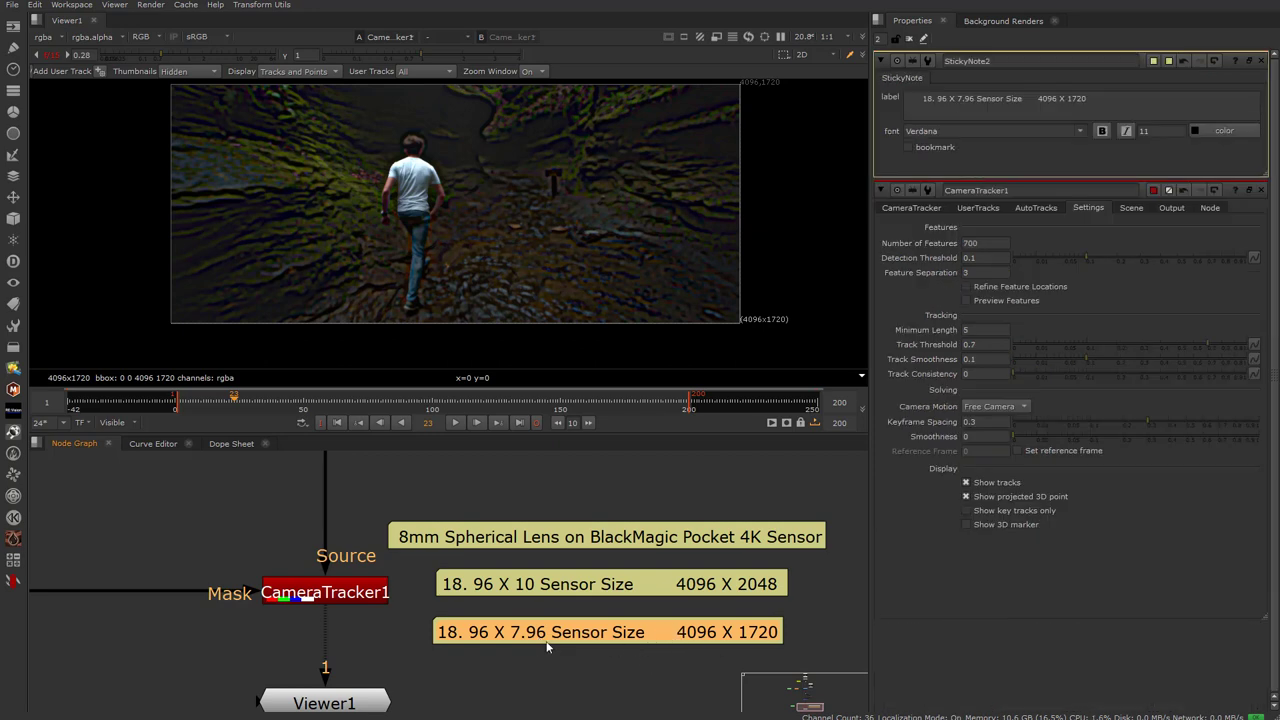
drag(547, 647, 558, 644)
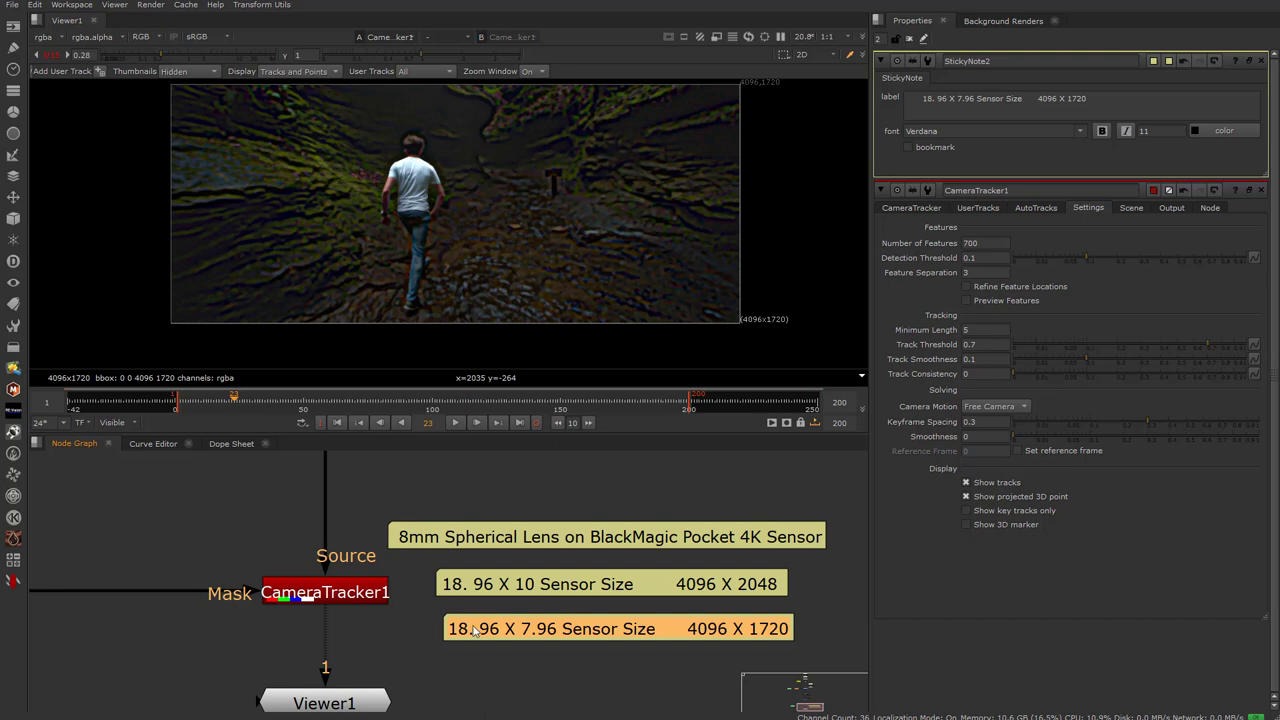
drag(474, 630, 468, 629)
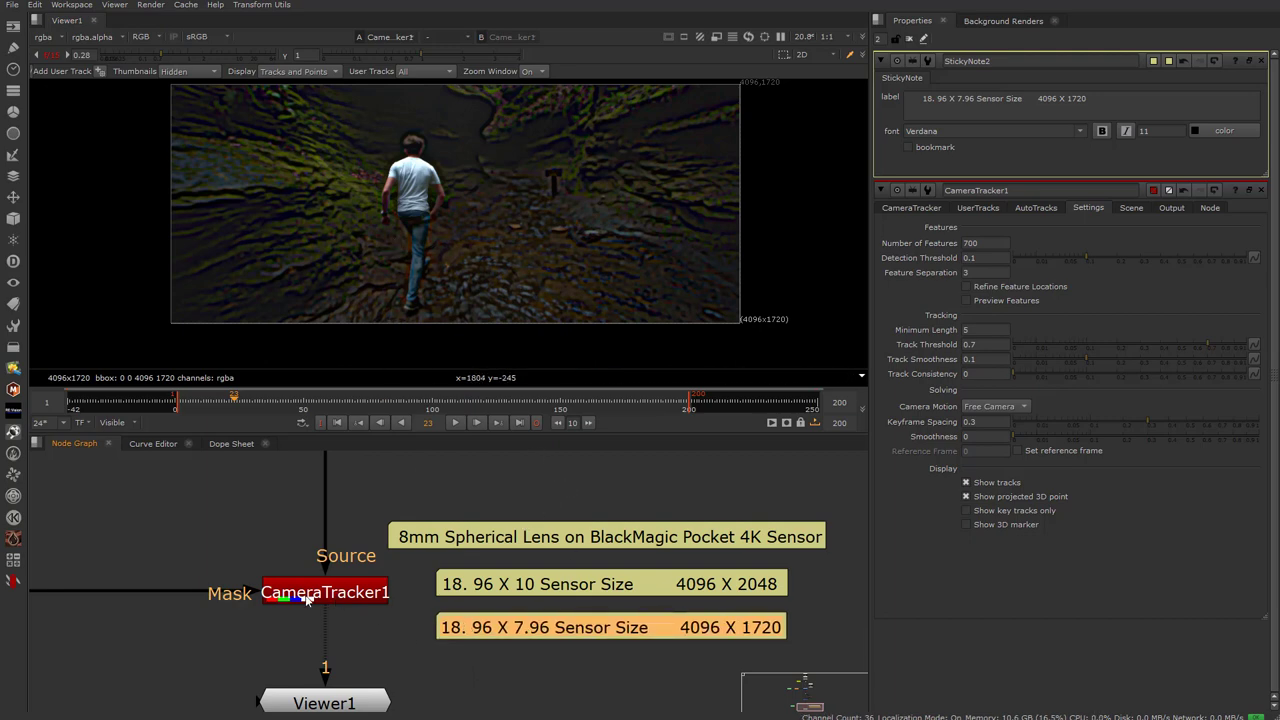
Bring the CameraTracker1 settings back to the front and turn on Preview Features
middle_drag(200, 630, 354, 625)
click(490, 595)
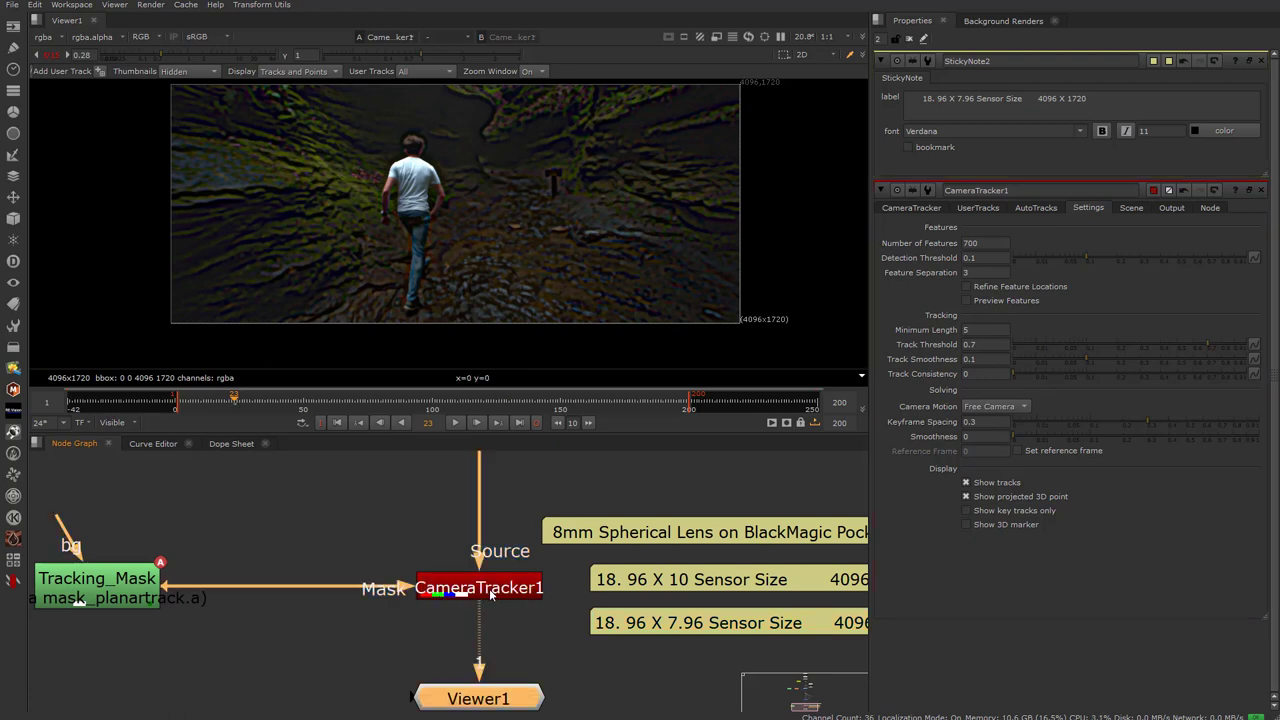
double_click(490, 595)
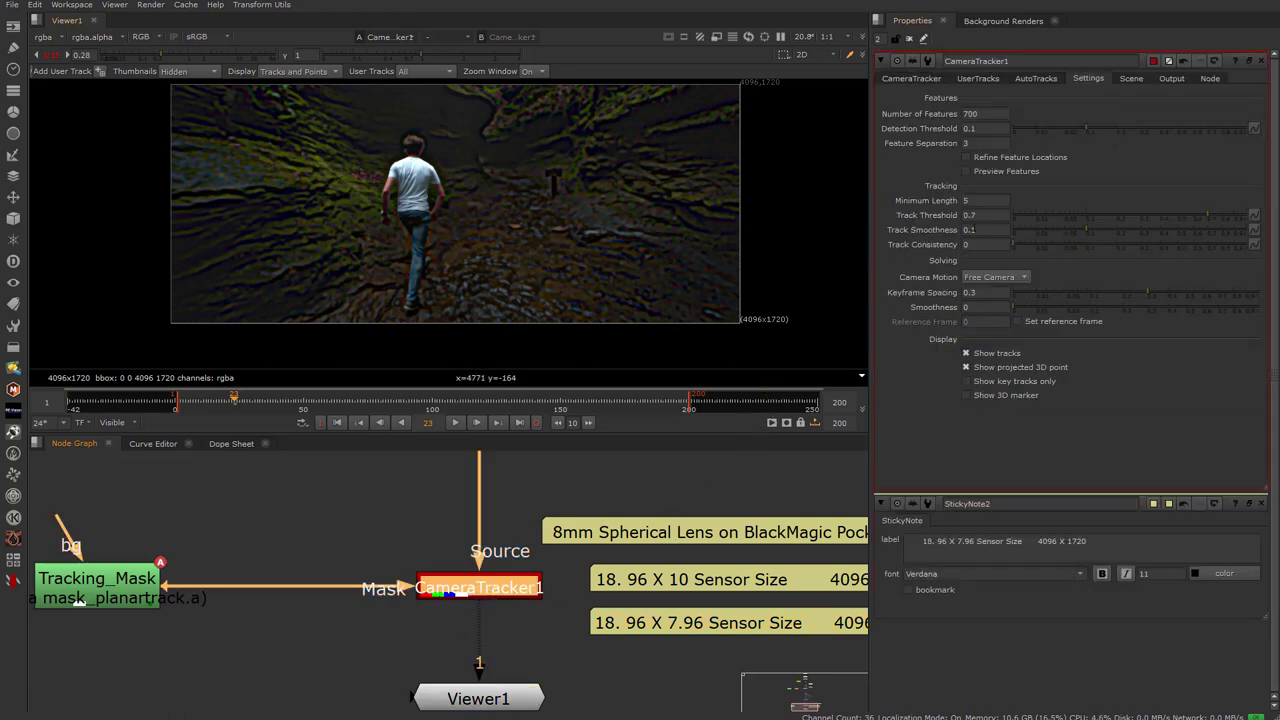
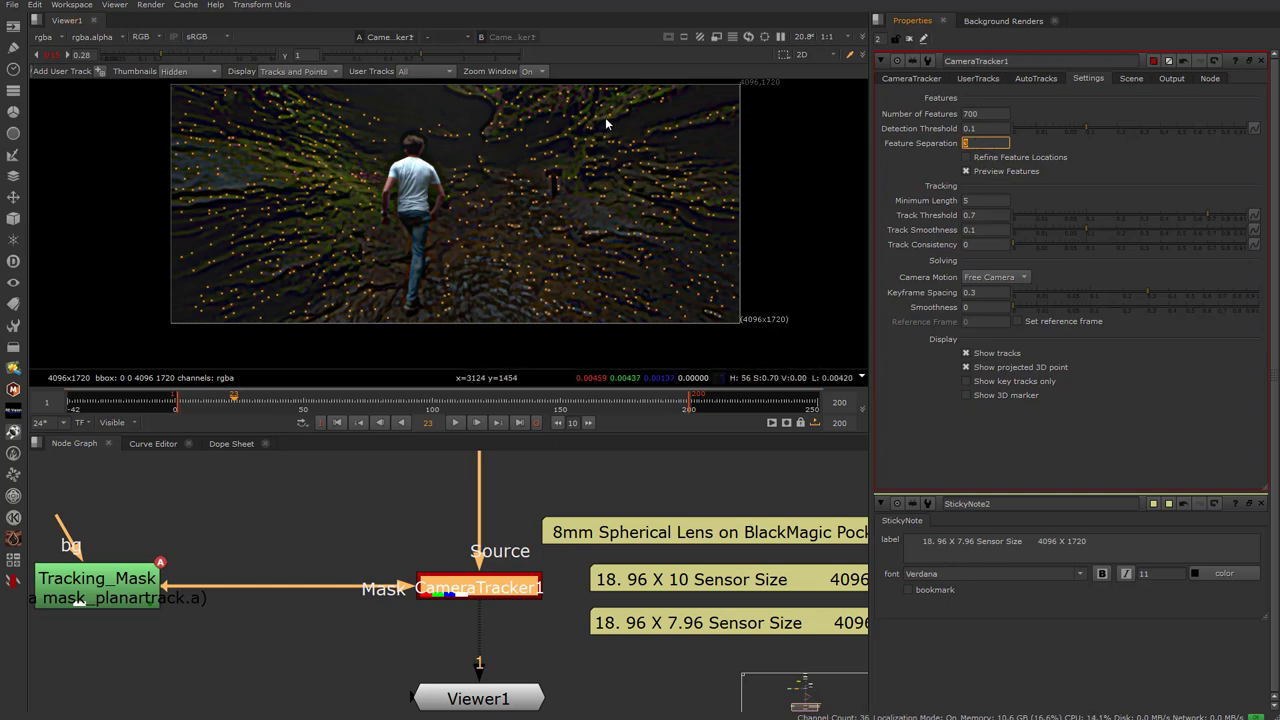
Inspect the density and spacing of the previewed feature points on the canyon walls and around the wooden post
scroll(605, 116, up, 8)
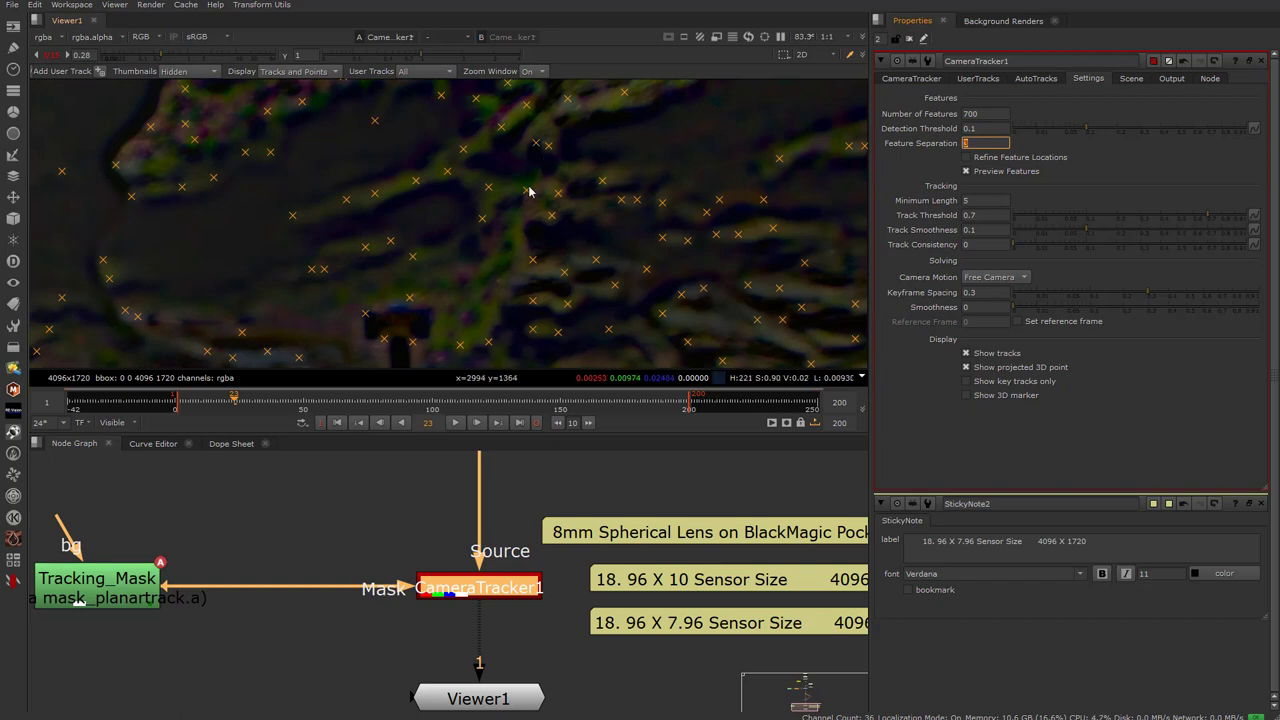
scroll(530, 191, down, 5)
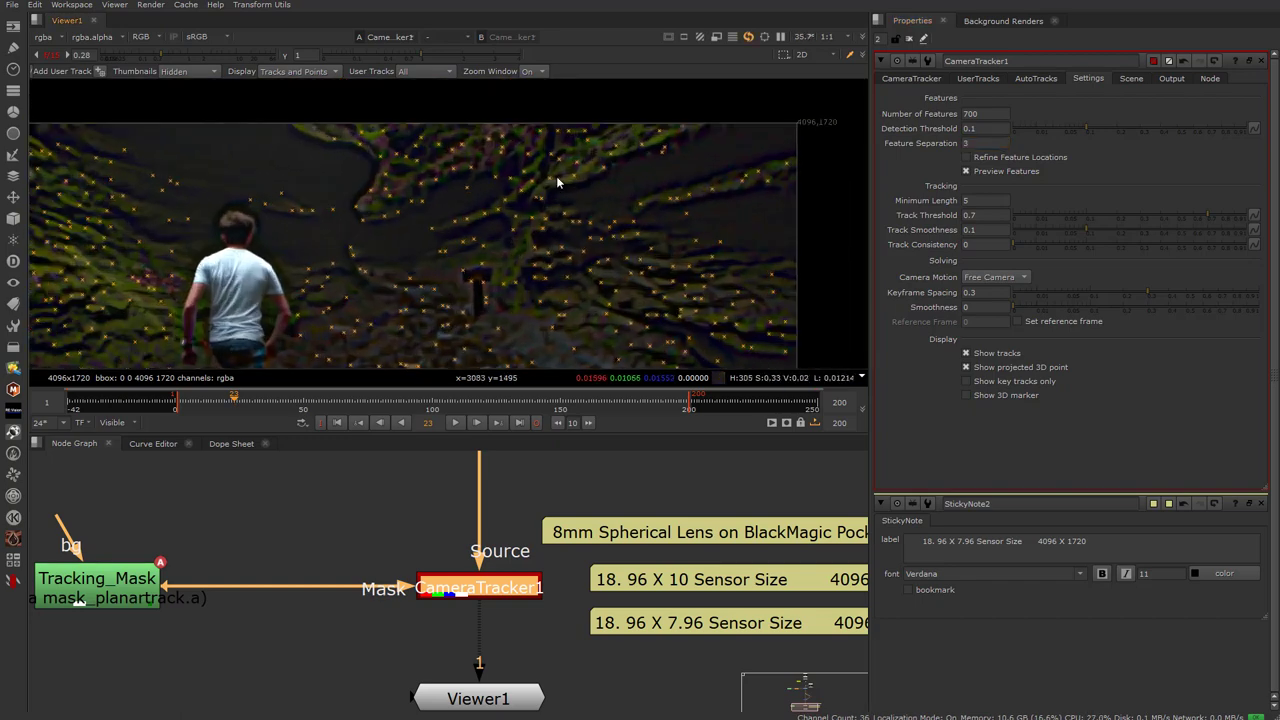
scroll(384, 256, down, 1)
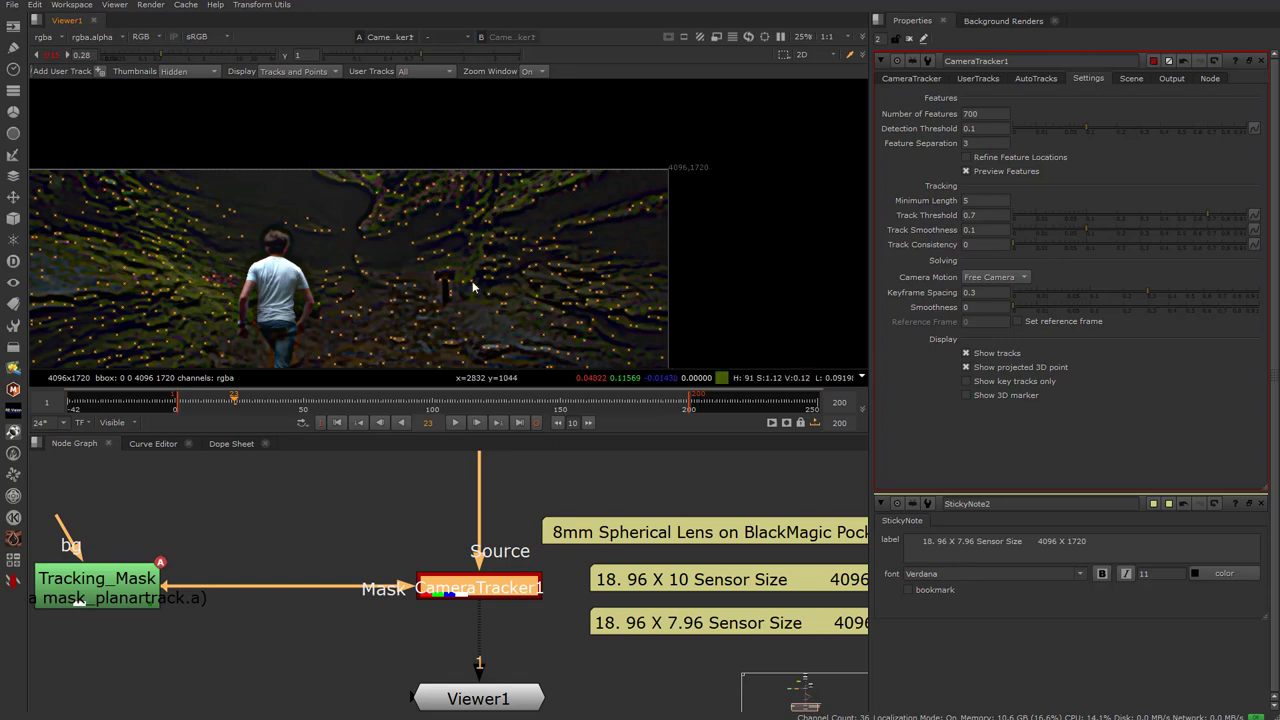
scroll(486, 289, up, 1)
scroll(678, 243, up, 2)
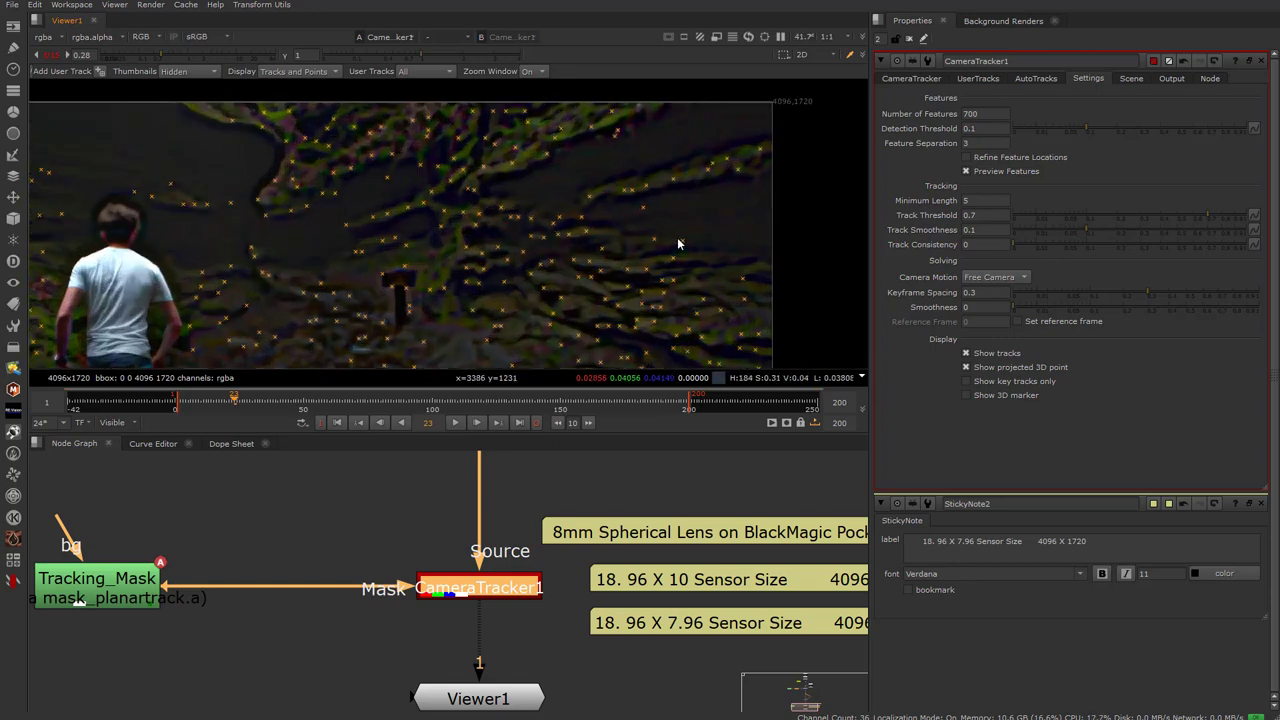
Try Feature Separation values of 8 and 6 to compare the point spacing, and restore it to 3
double_click(965, 143)
text(8)
key(Return)
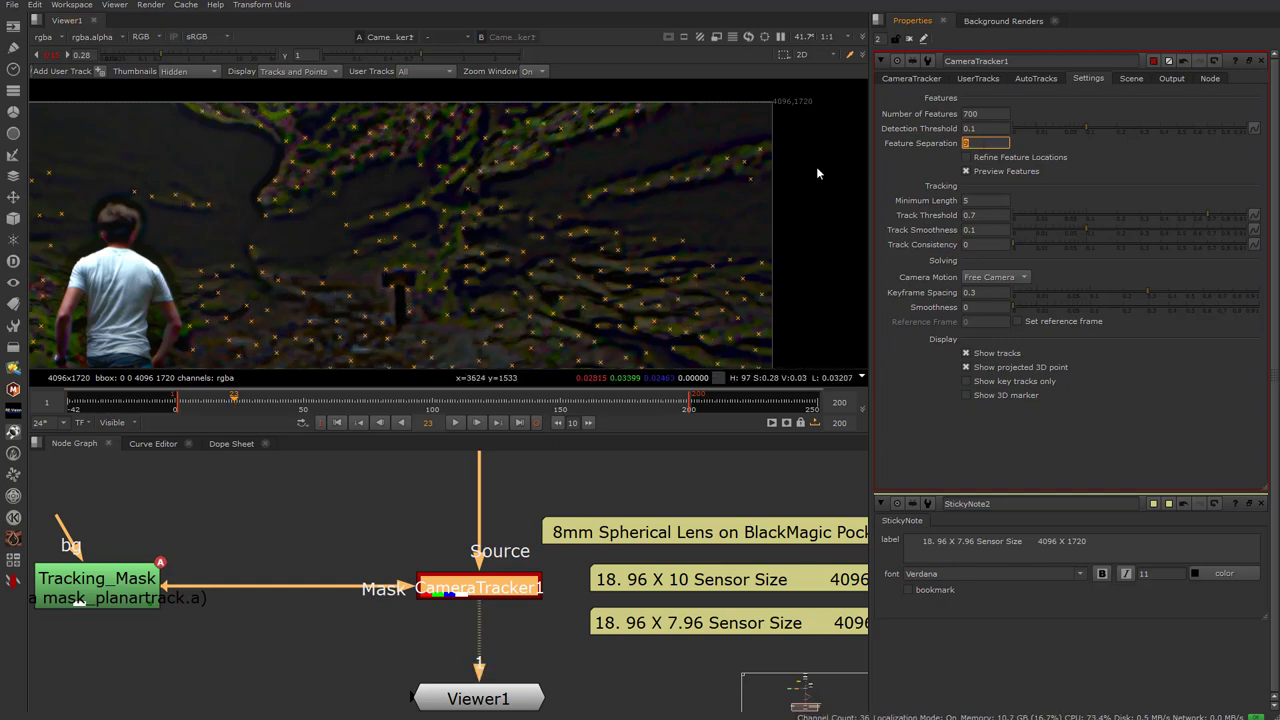
text(6)
key(Return)
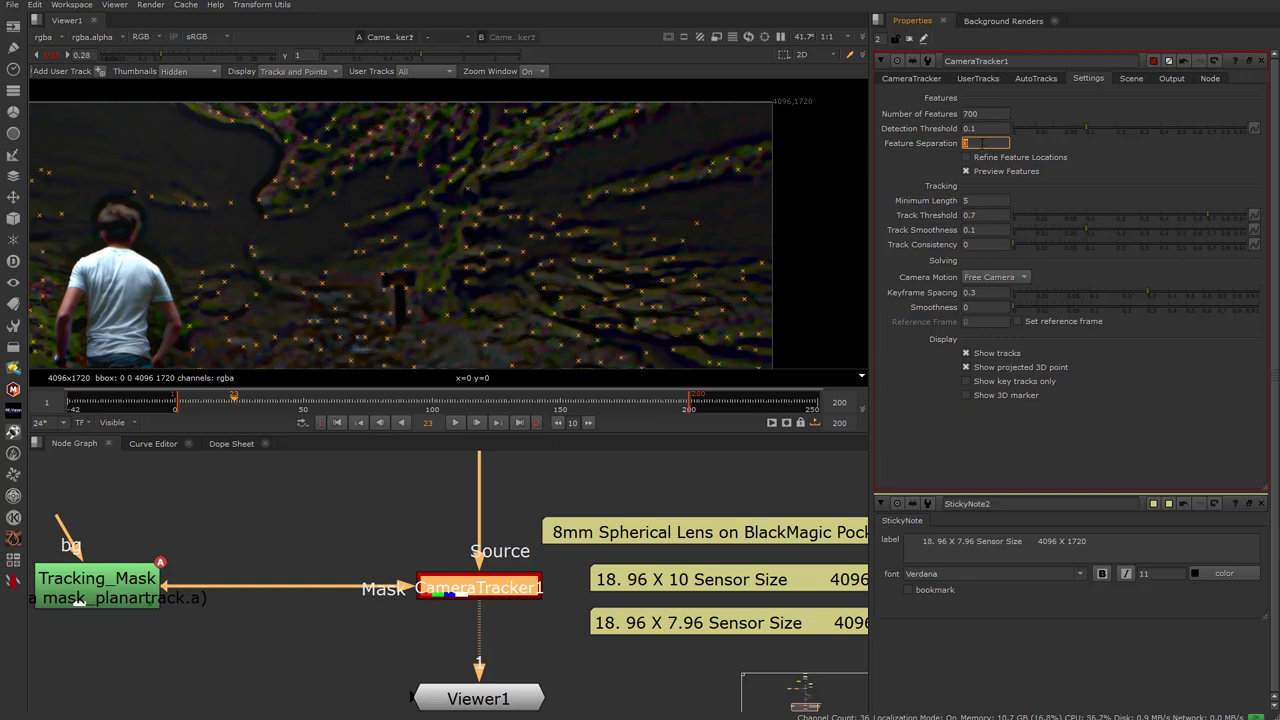
key(Tab)
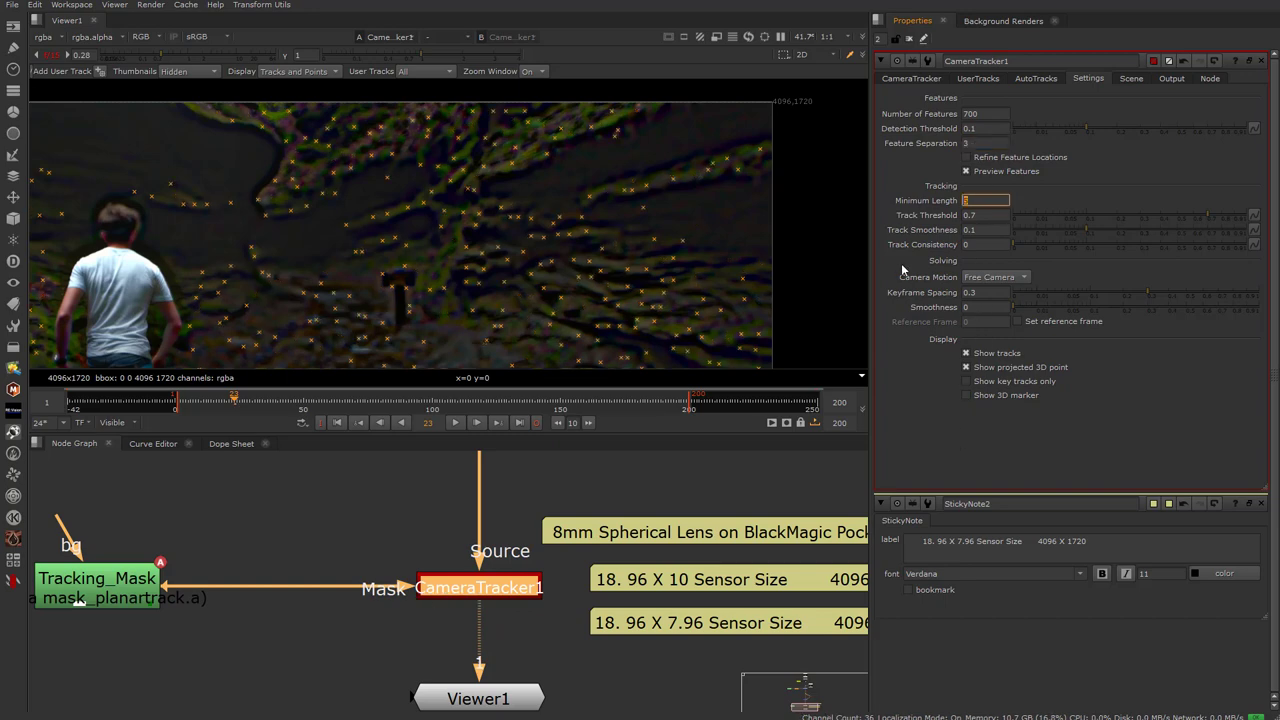
Check the previewed feature distribution over the whole image at several frames up to 57, ending on frame 2
scroll(401, 295, down, 4)
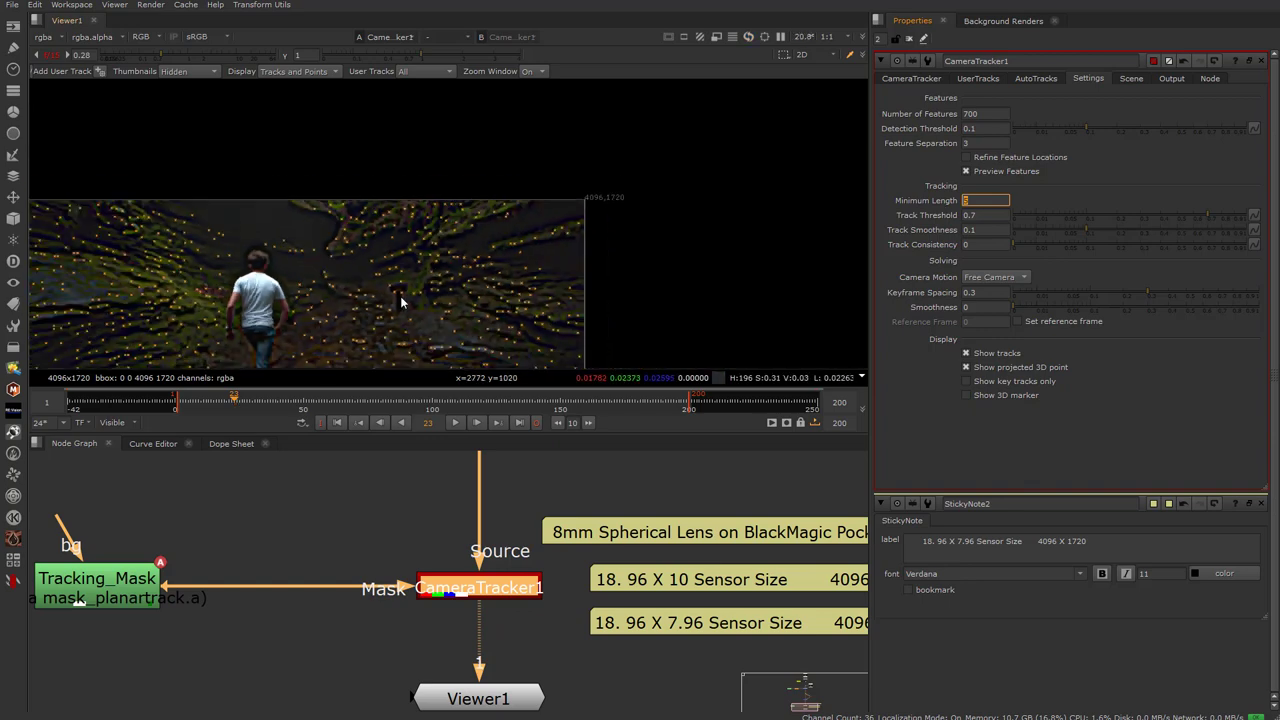
middle_drag(395, 298, 560, 211)
click(255, 405)
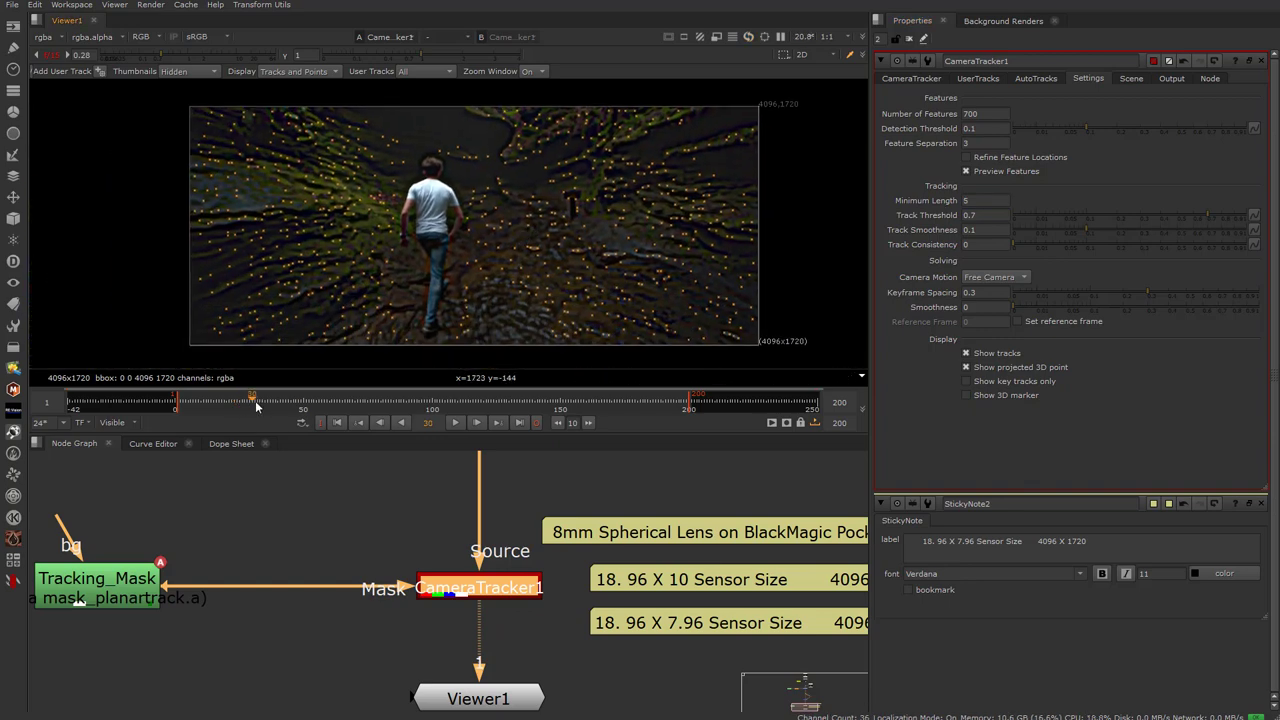
click(270, 408)
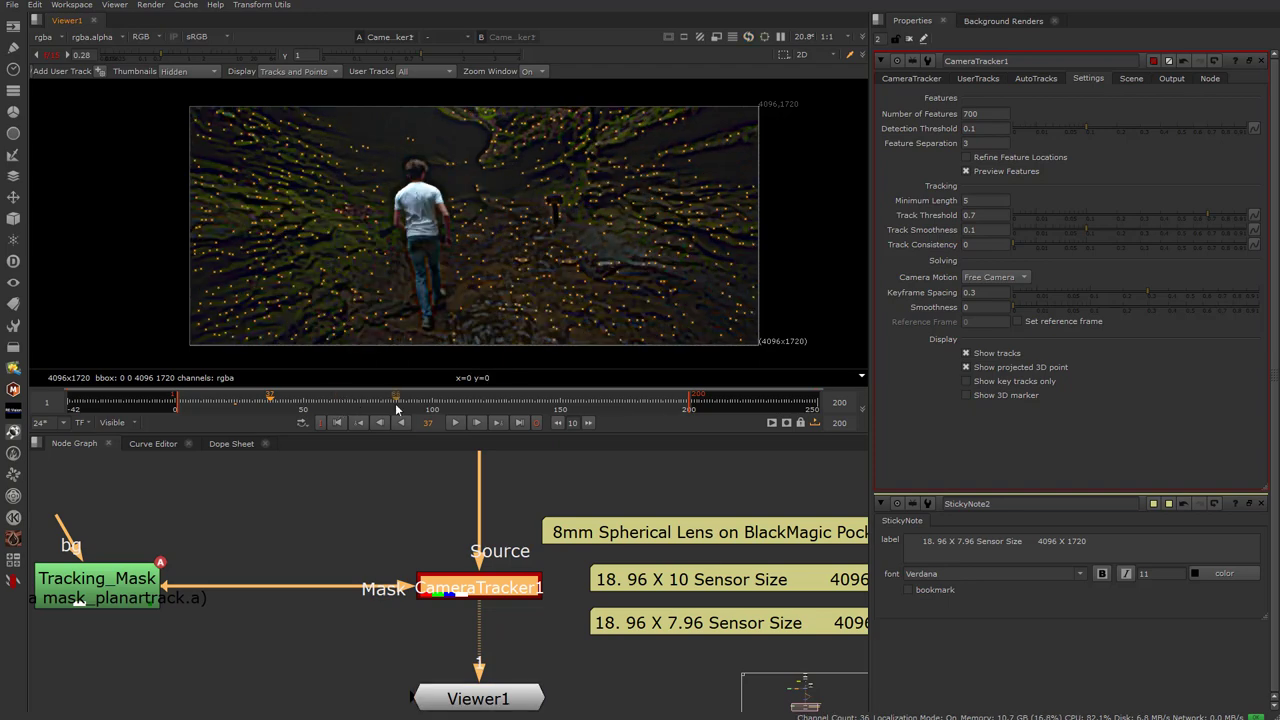
click(303, 406)
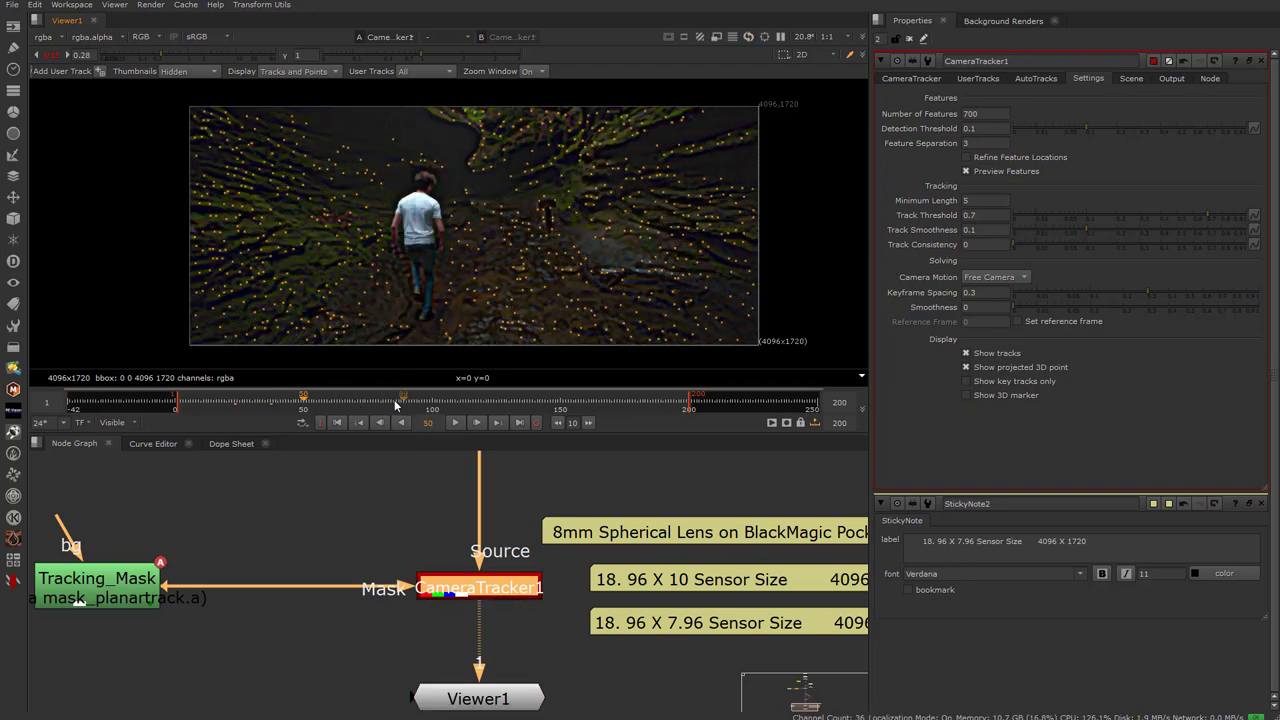
click(321, 406)
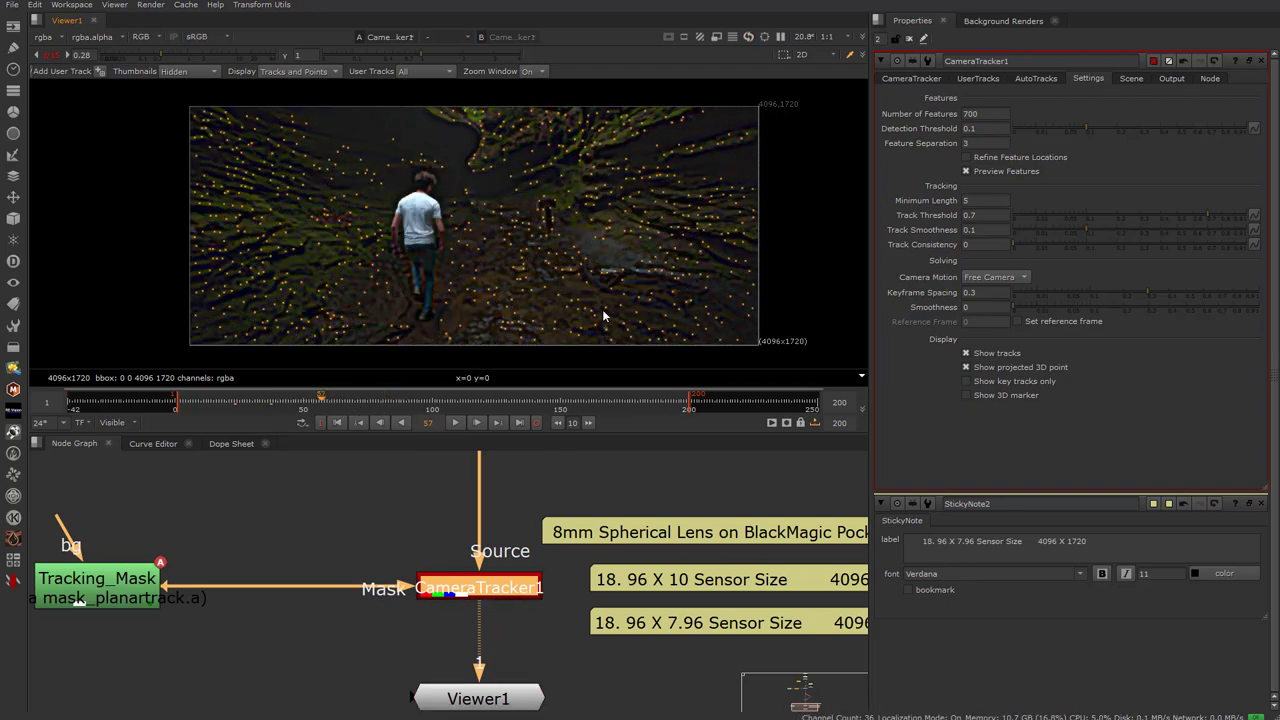
key(Left)
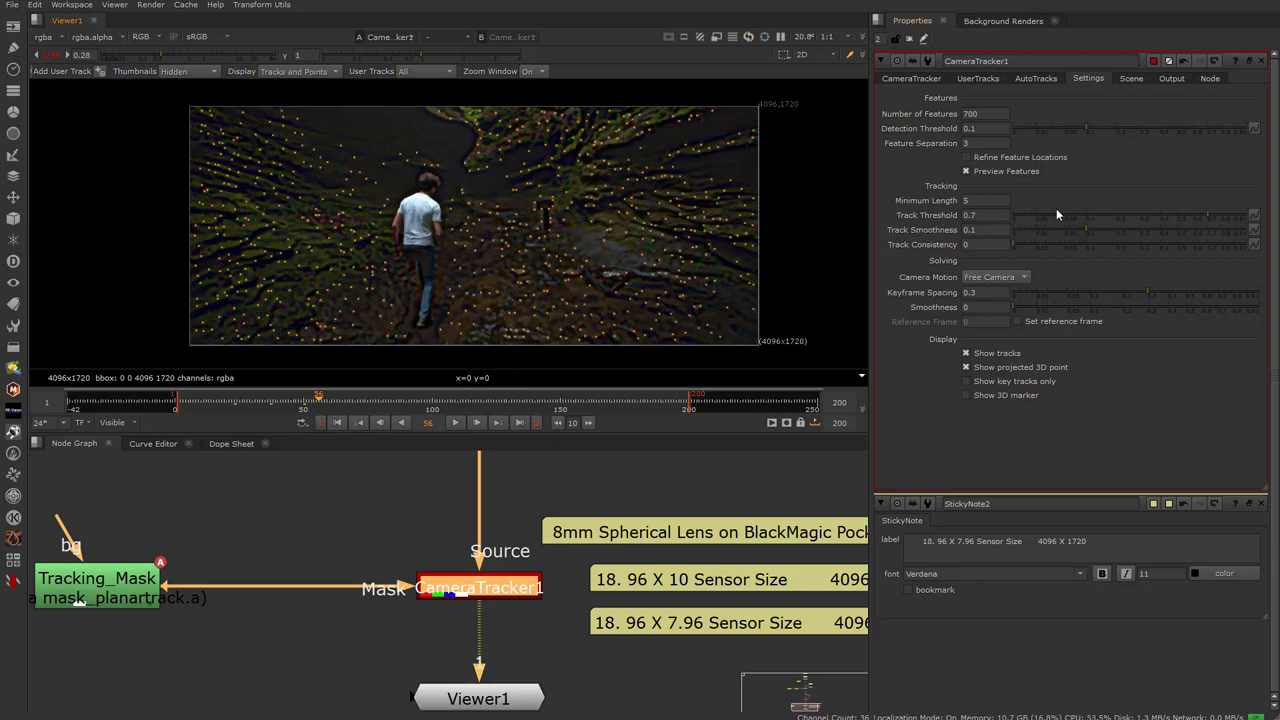
click(203, 404)
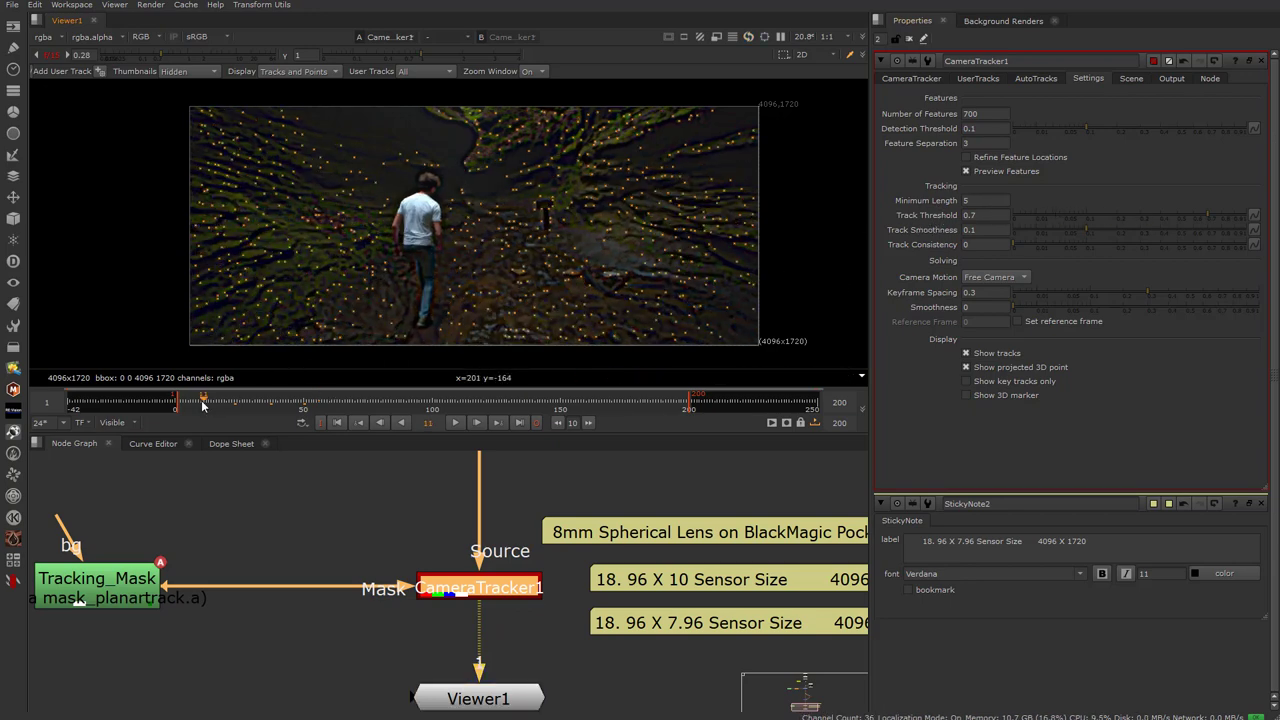
click(181, 405)
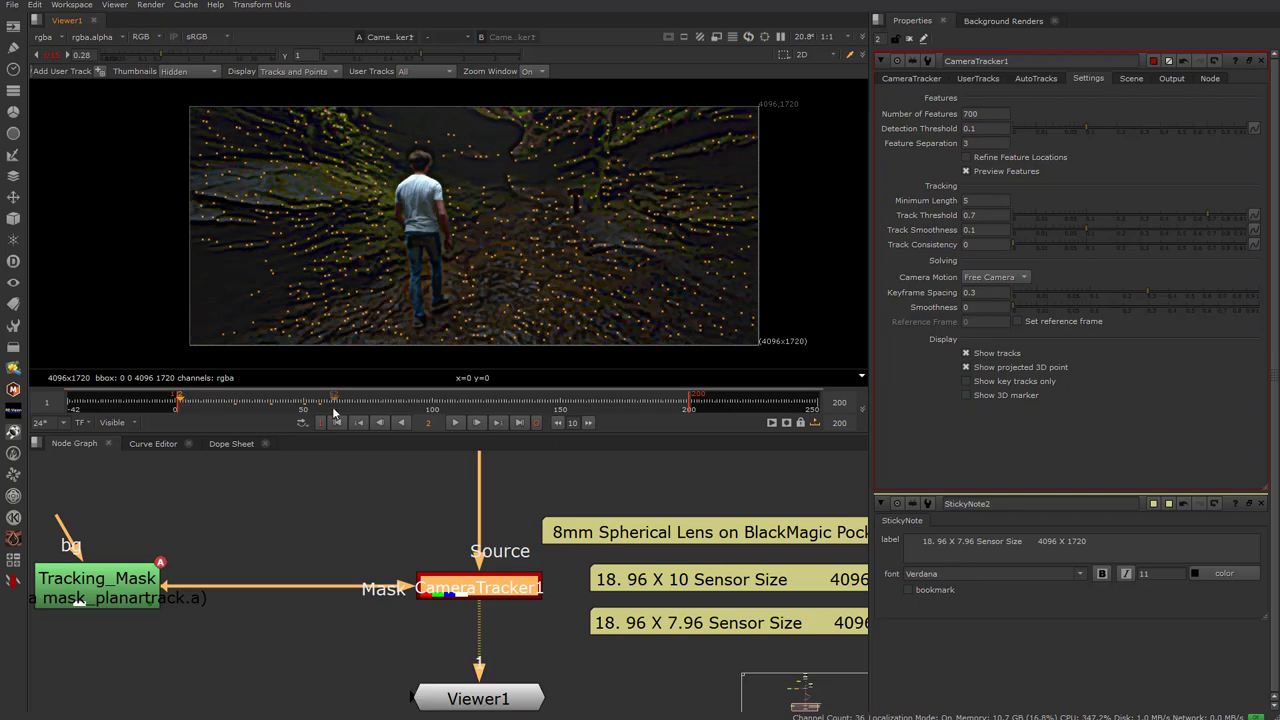
click(181, 401)
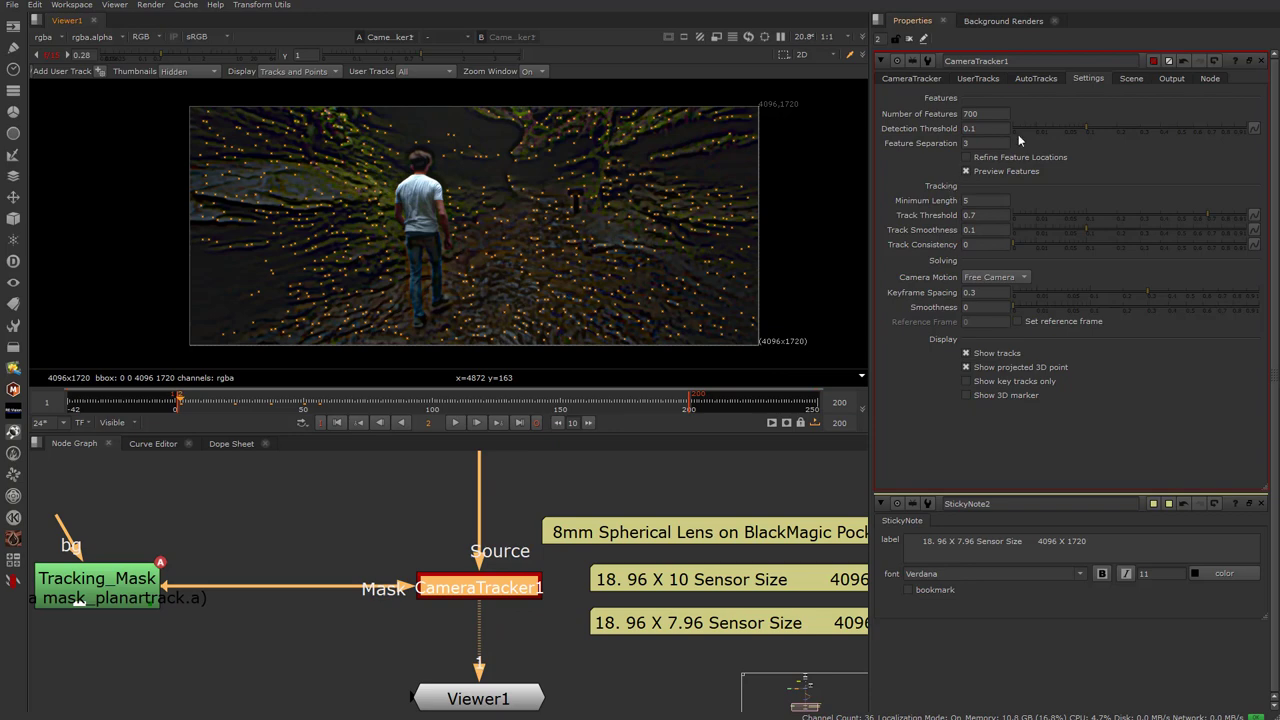
Turn off Preview Features and check the tracker's lens distortion, 8 mm focal length and 18.96 x 7.96 mm film back size
click(966, 171)
click(920, 80)
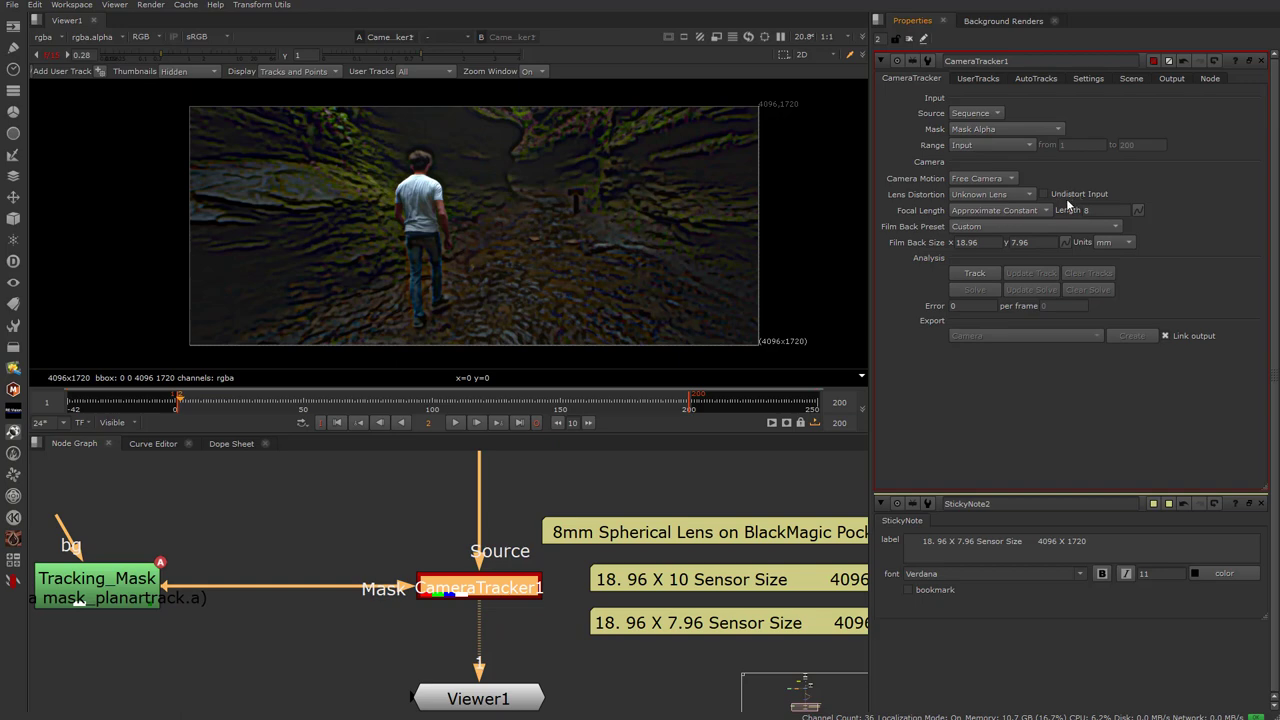
click(971, 198)
click(978, 197)
click(1093, 211)
click(968, 242)
click(1042, 242)
click(918, 388)
Track the canyon sequence in CameraTracker1, go to frame 19 to view the tracks, and solve the camera
click(978, 273)
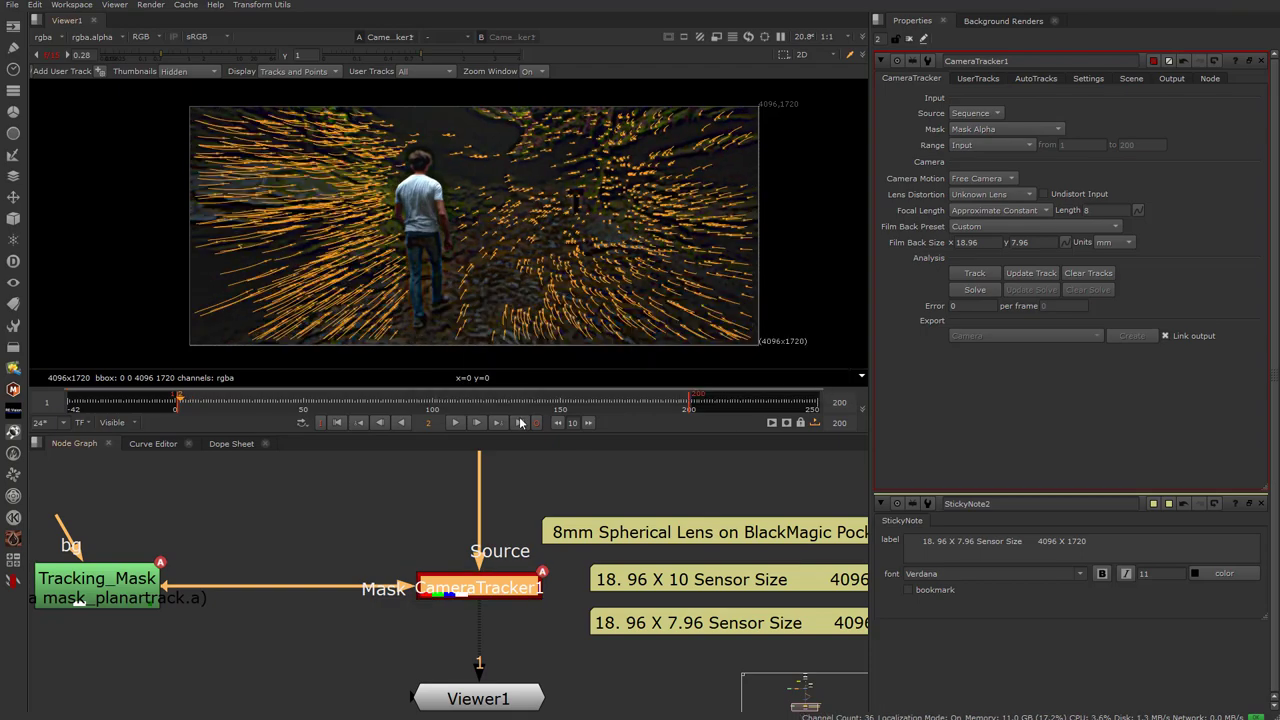
drag(454, 400, 224, 403)
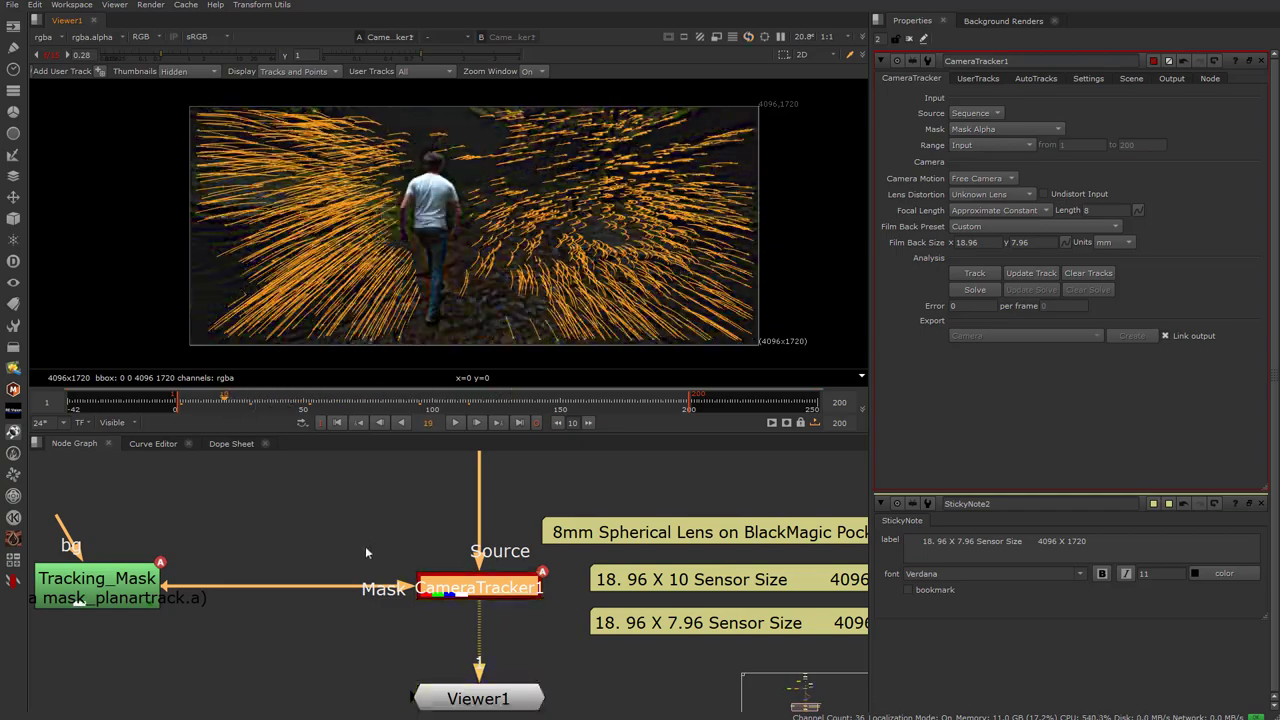
middle_drag(365, 552, 342, 504)
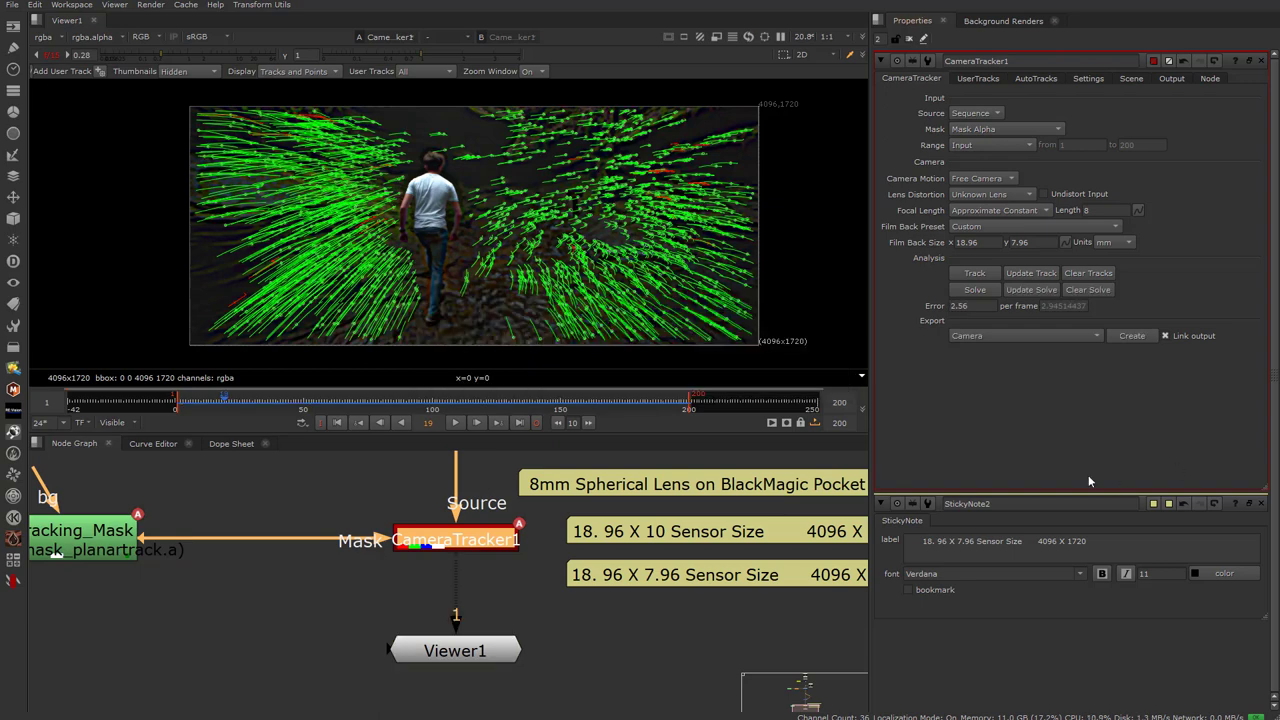
Check the solve error of CameraTracker1 and set the auto-tracks' Max Track Error to 3.8
drag(975, 306, 891, 305)
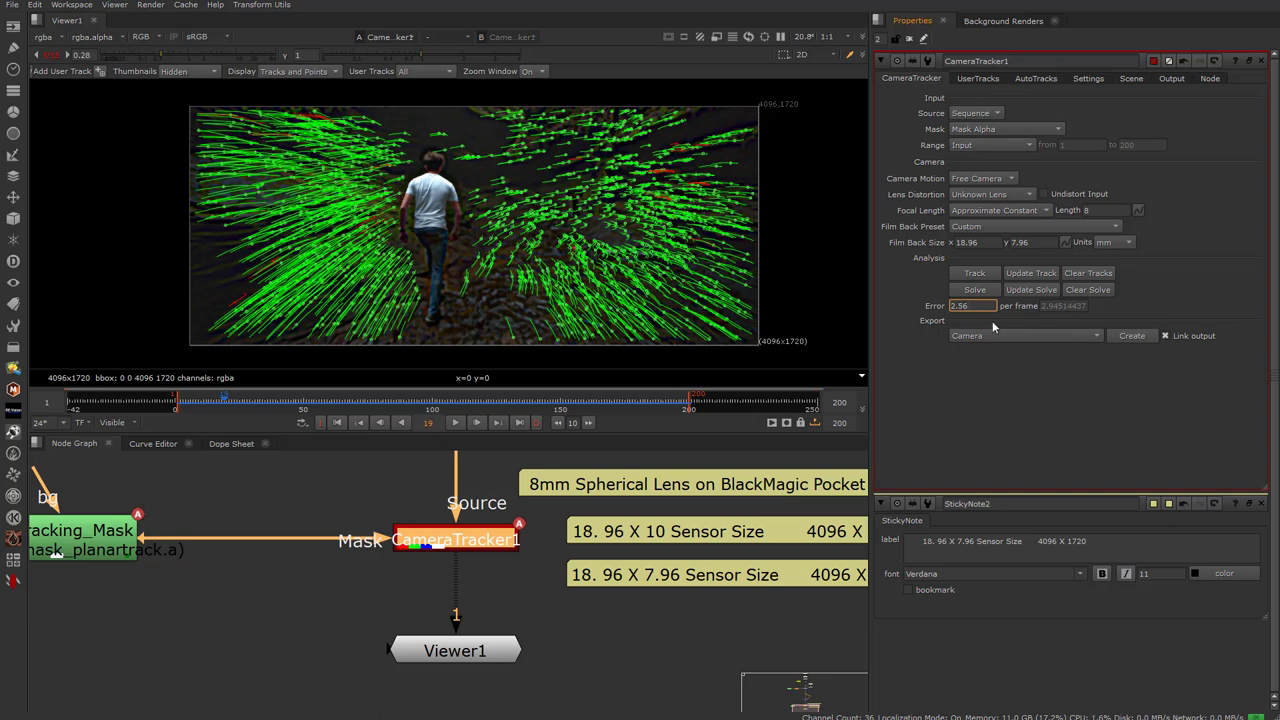
click(976, 78)
click(1036, 78)
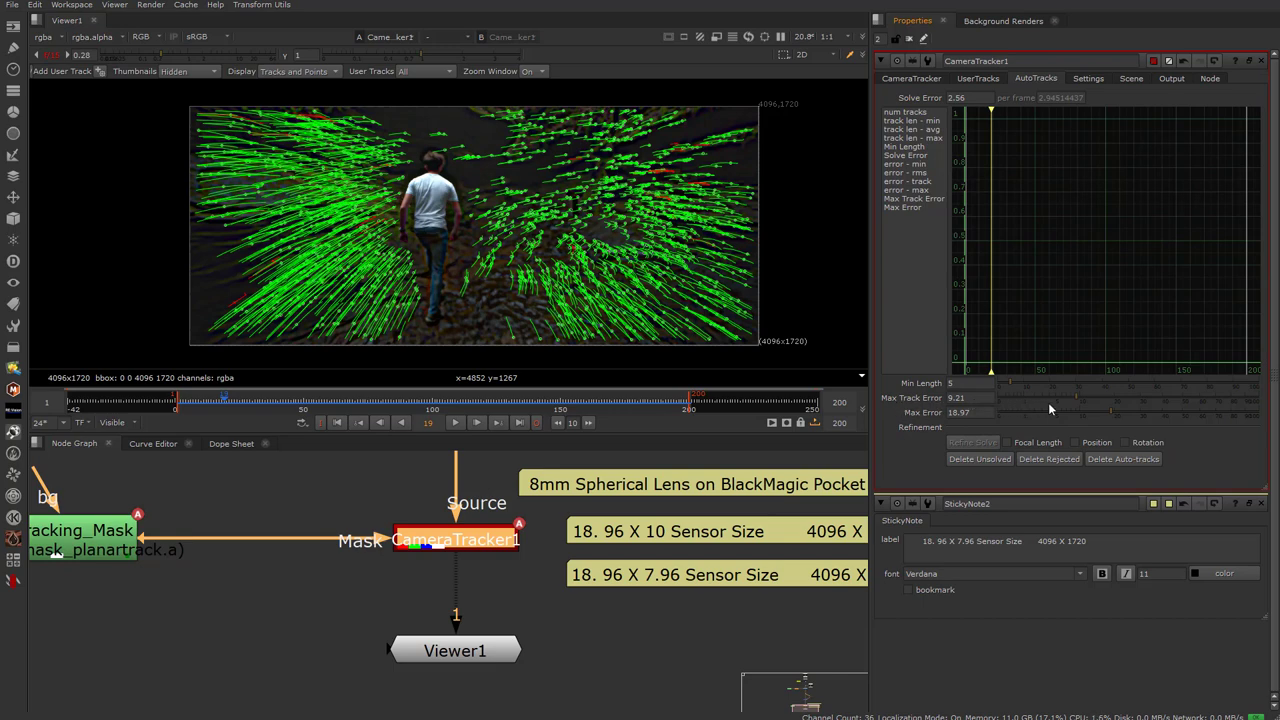
drag(1078, 400, 1047, 391)
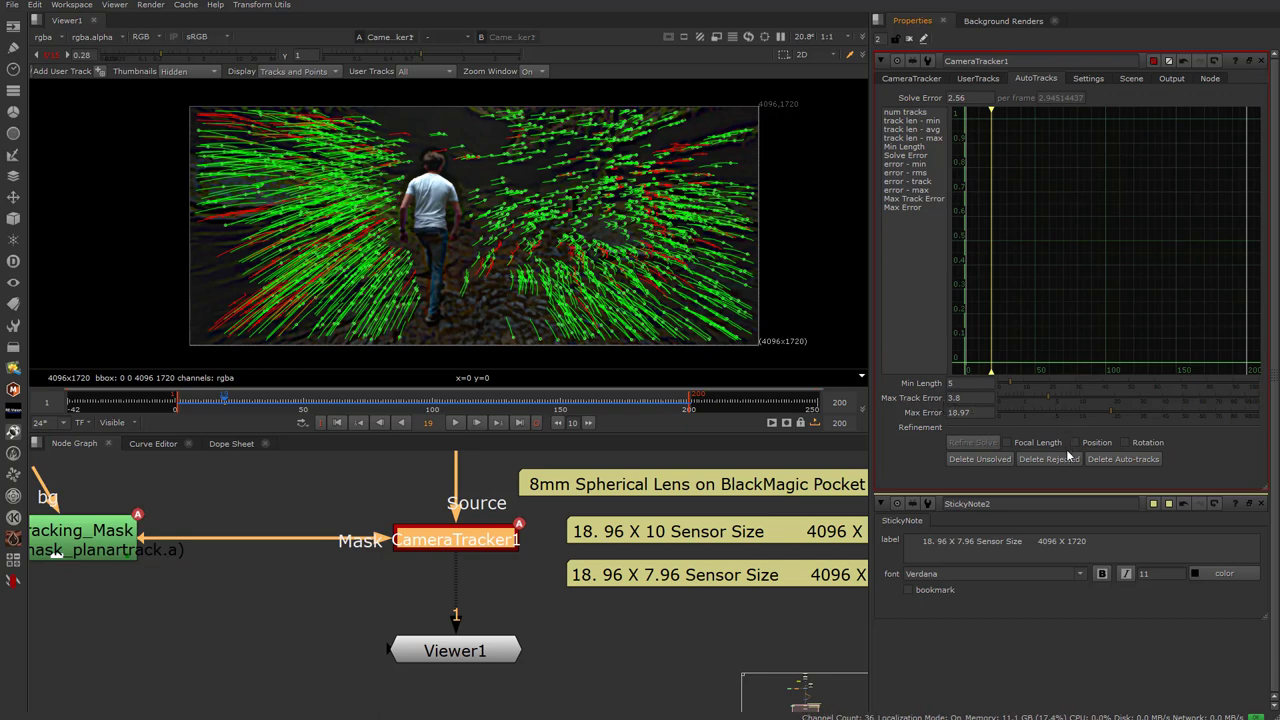
Delete the unsolved tracks and the rejected tracks from CameraTracker1's auto-tracks
click(992, 459)
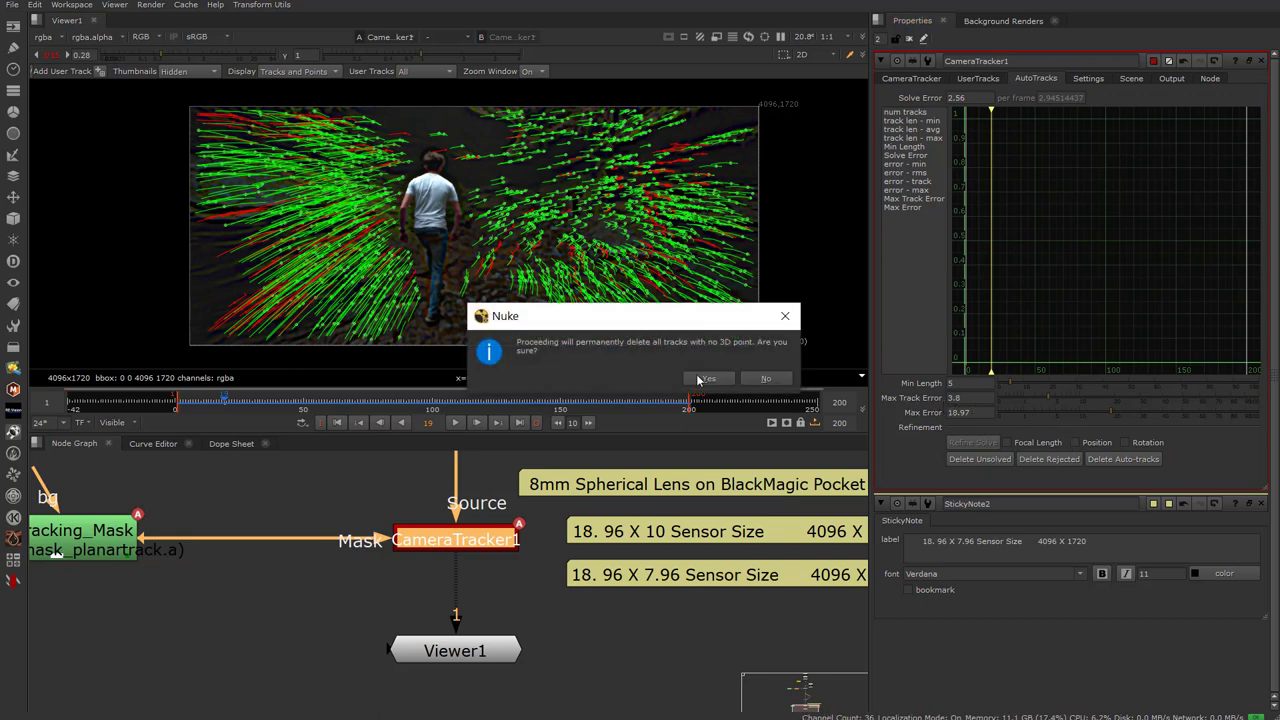
key(Return)
click(1040, 461)
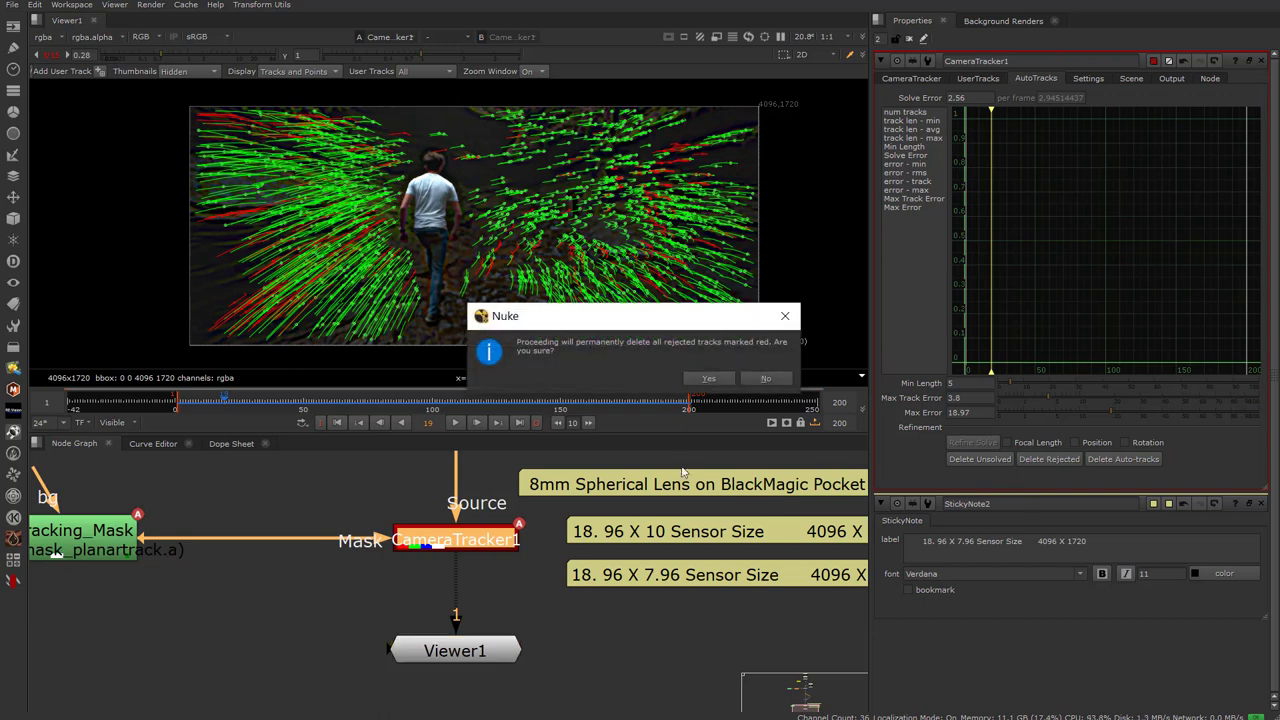
click(707, 378)
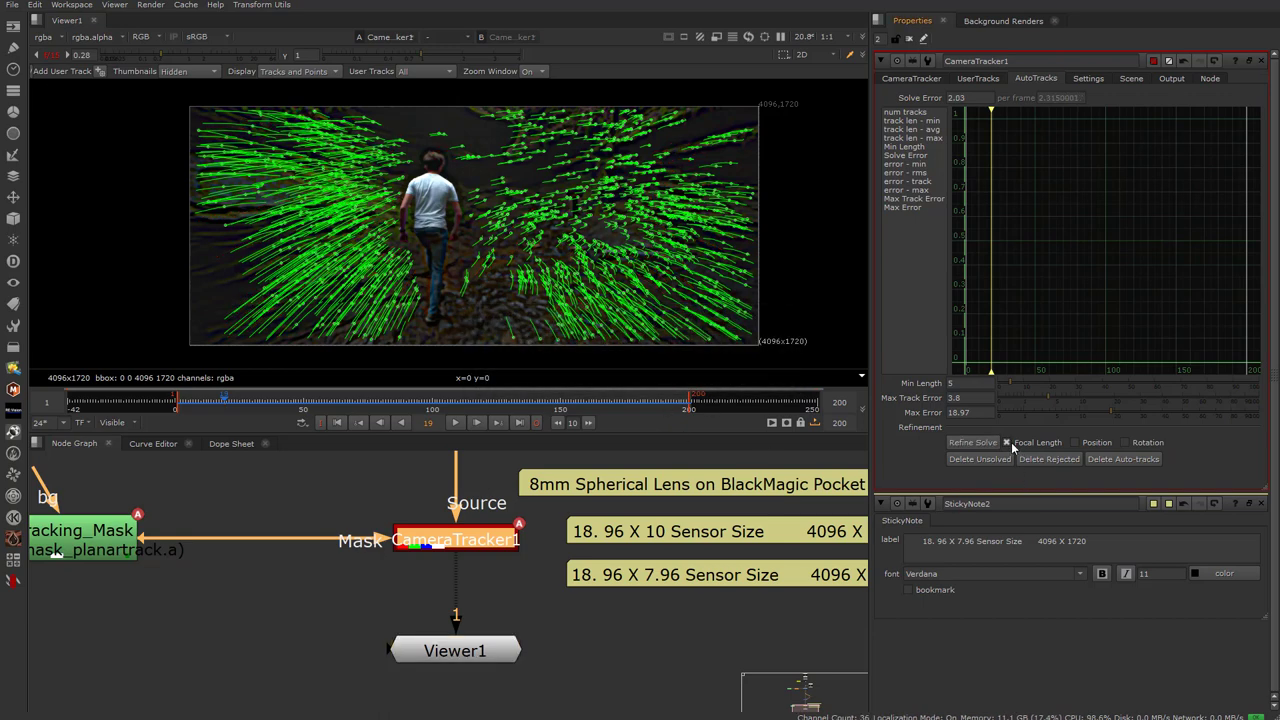
Refine the solve with Focal Length, Position and Rotation enabled, and check the tracker's new error value
click(1075, 443)
click(1125, 443)
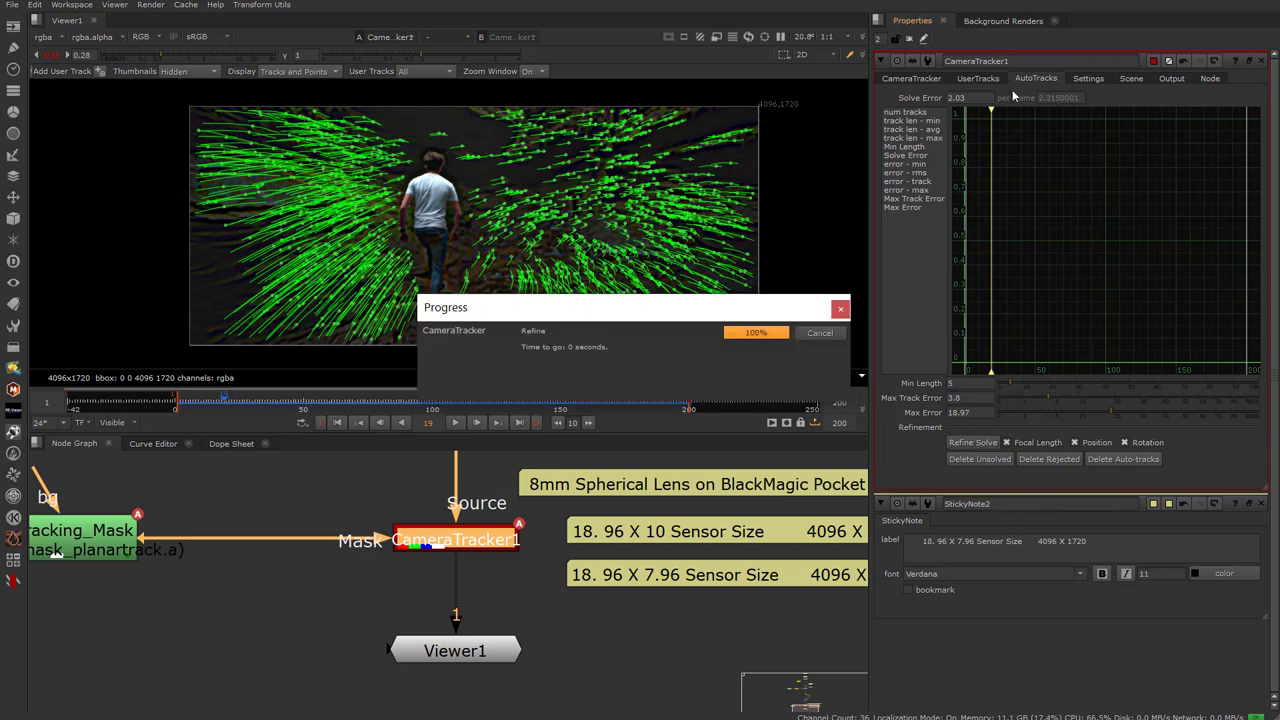
click(922, 78)
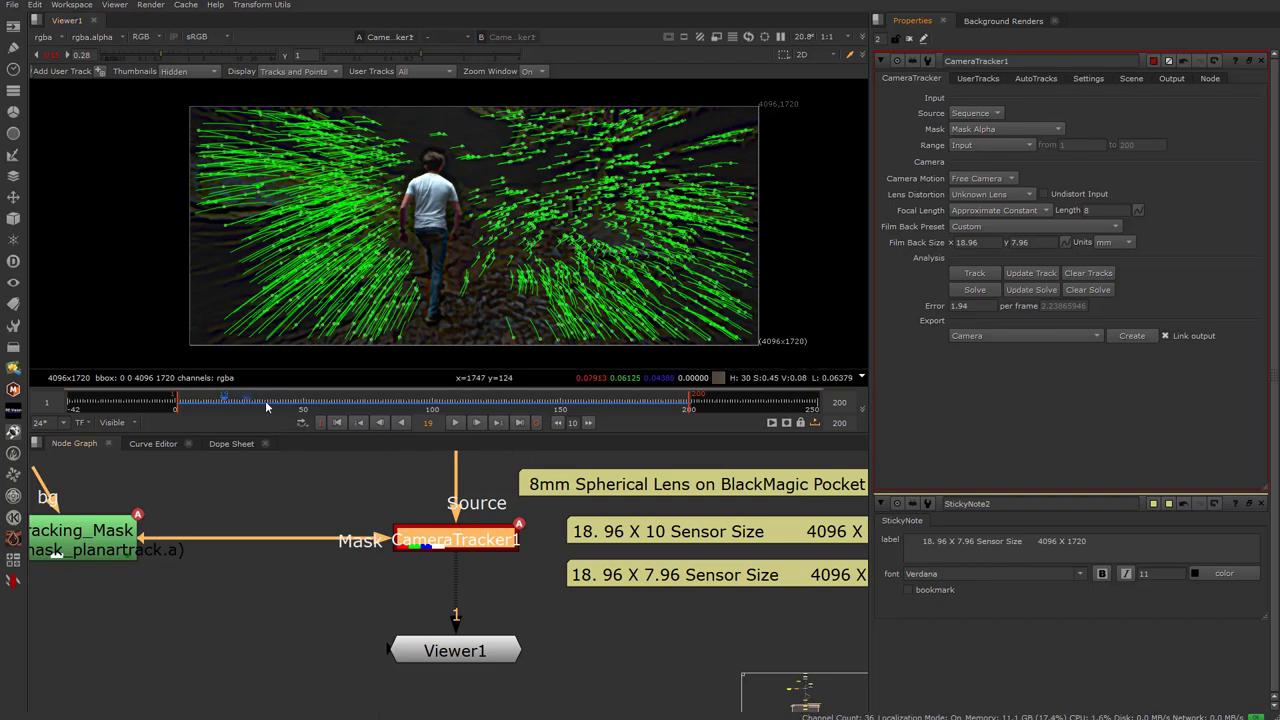
Go to frame 28 and move the Viewer1 node away from CameraTracker1 to free the space beneath the tracker
mouse_move(250, 393)
mouse_down()
mouse_move(381, 398)
mouse_move(246, 398)
mouse_up()
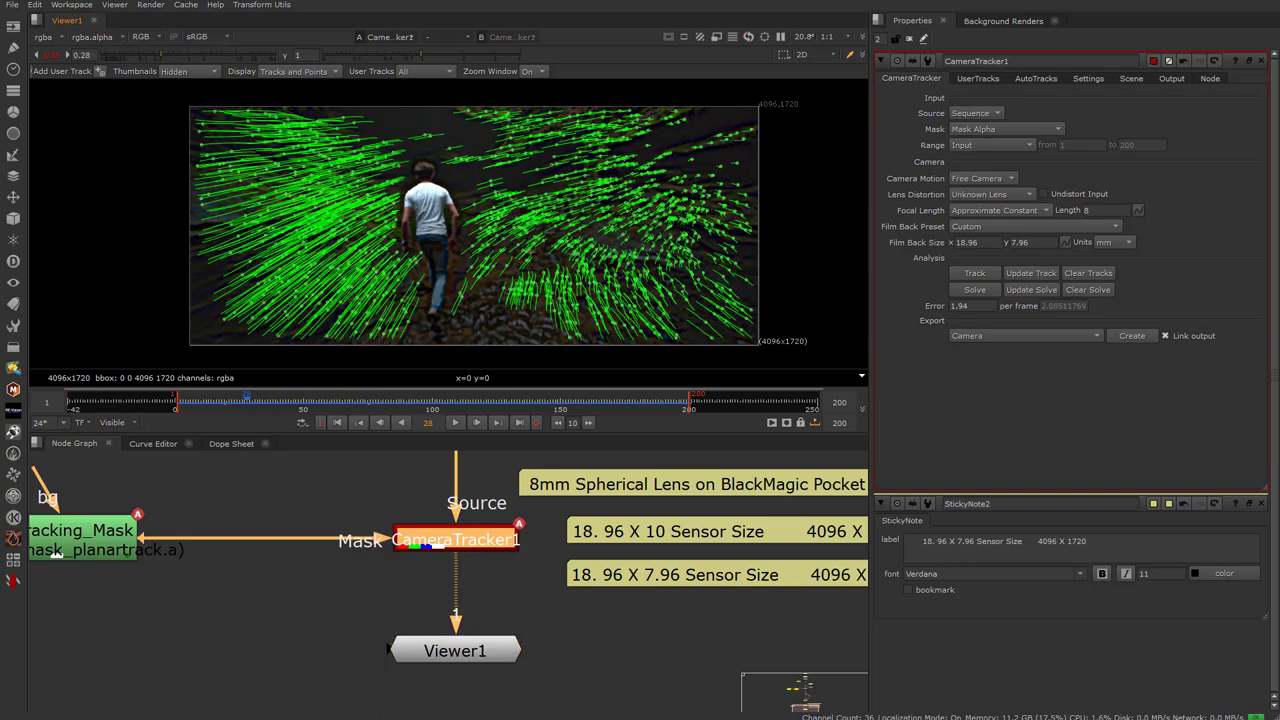
scroll(292, 638, down, 3)
scroll(373, 645, up, 2)
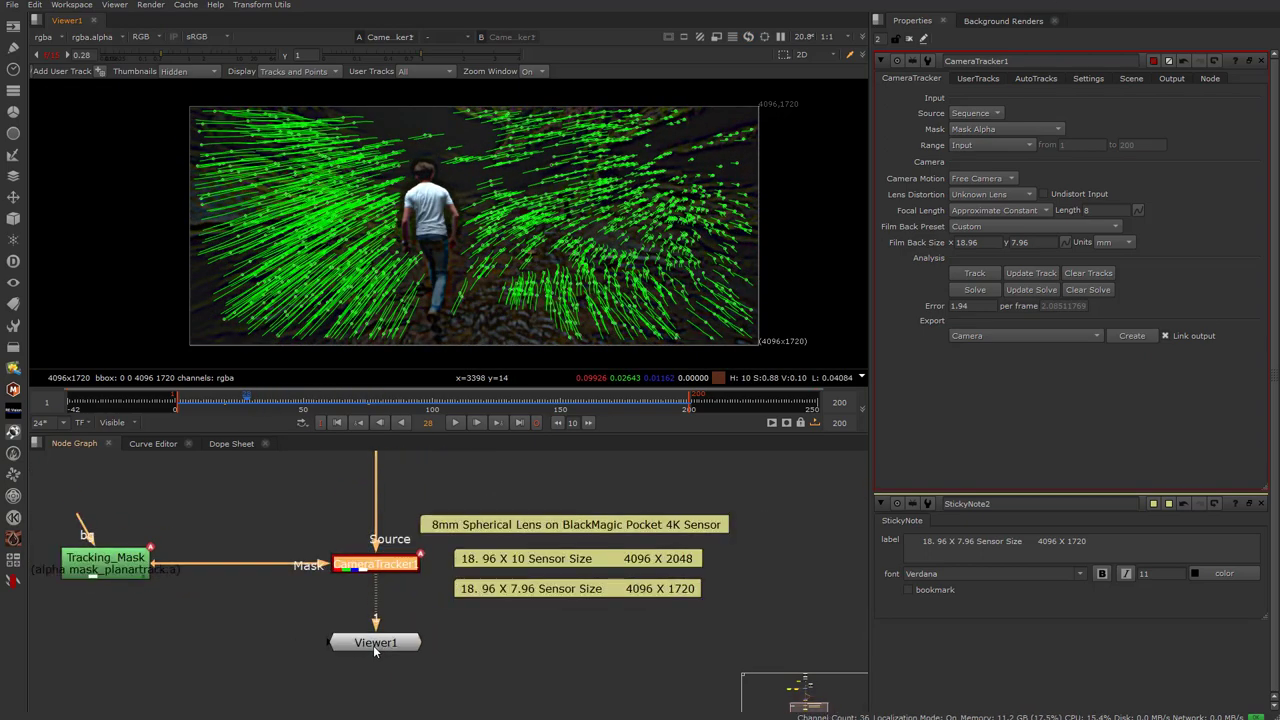
drag(373, 645, 168, 713)
scroll(167, 661, down, 2)
middle_drag(167, 661, 371, 588)
scroll(373, 615, up, 1)
drag(367, 626, 297, 666)
click(545, 648)
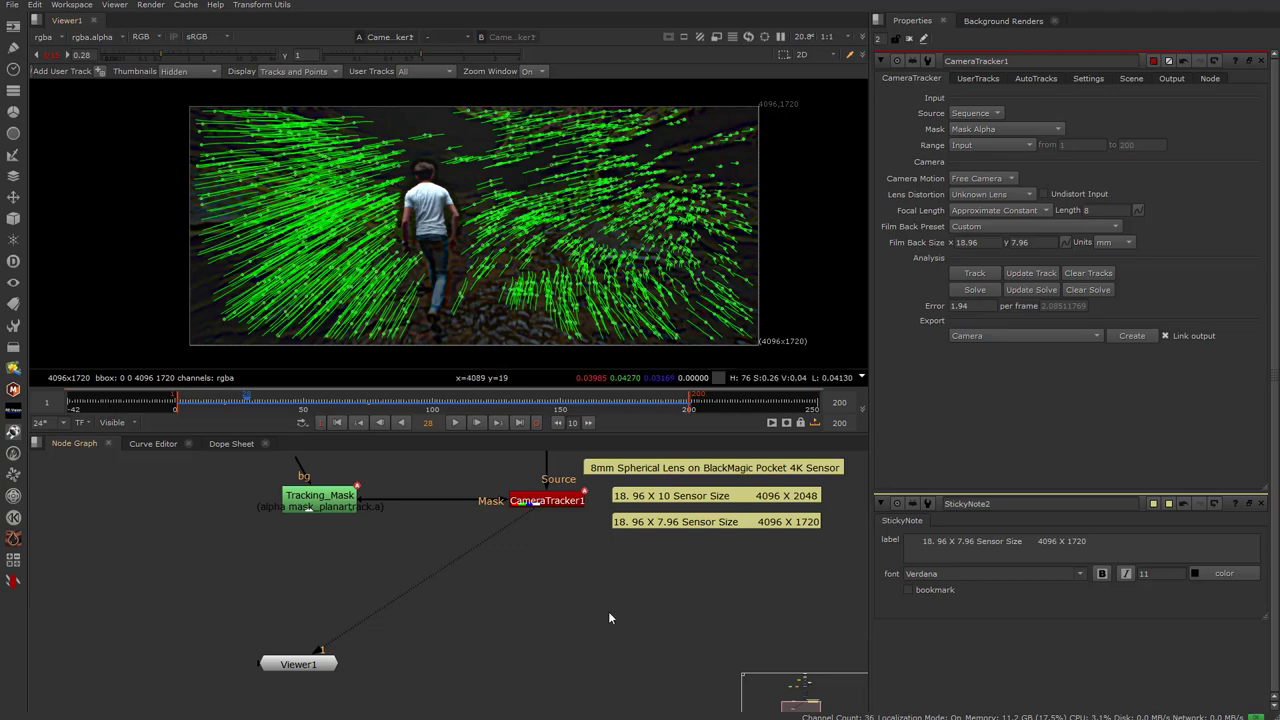
At frame 61, select the ground tracks beside the walking man and set the ground plane to the selected points
drag(394, 408, 331, 408)
alt+middle_drag(433, 296, 493, 304)
scroll(493, 310, up, 3)
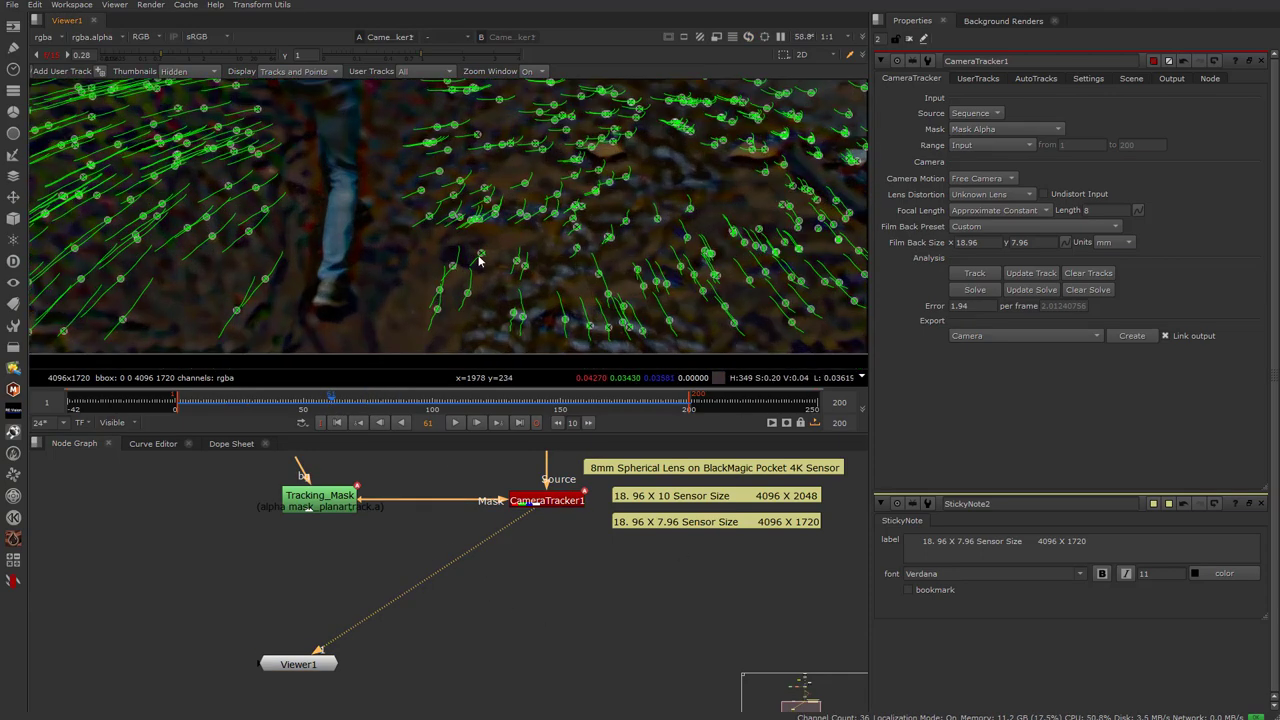
drag(405, 341, 620, 155)
scroll(524, 263, down, 3)
drag(450, 156, 700, 302)
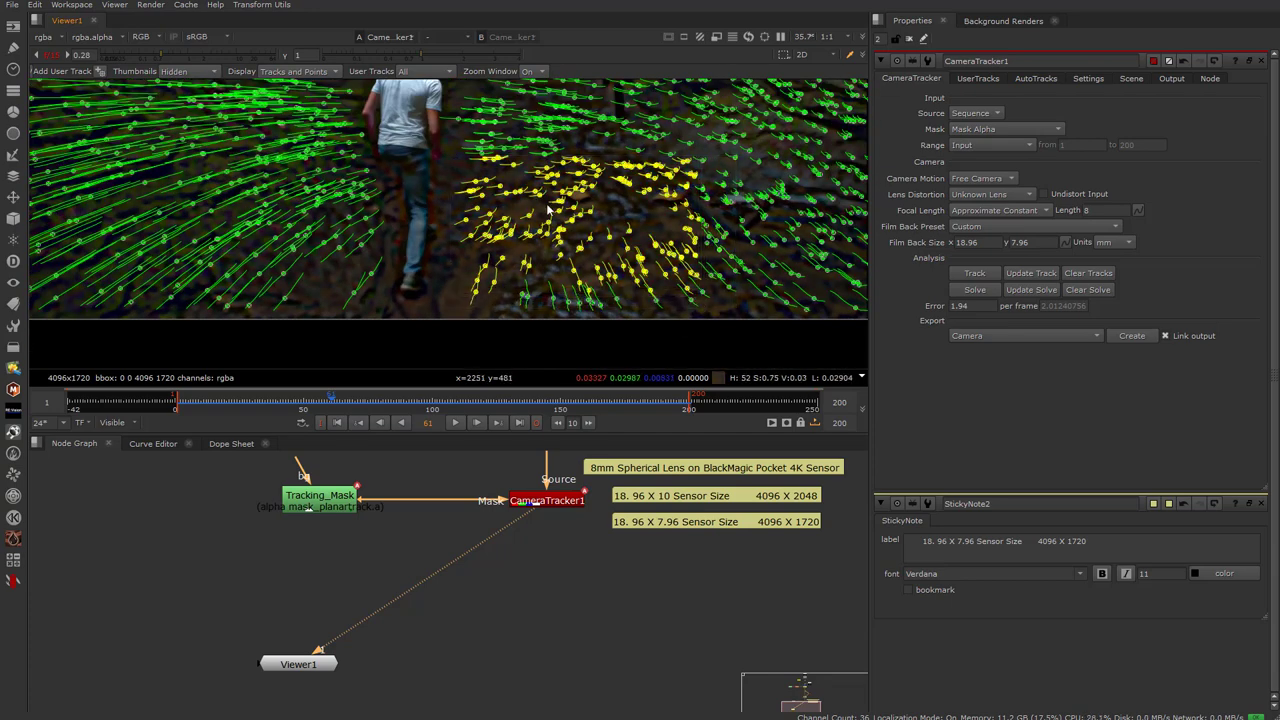
right_click(531, 227)
mouse_move(561, 276)
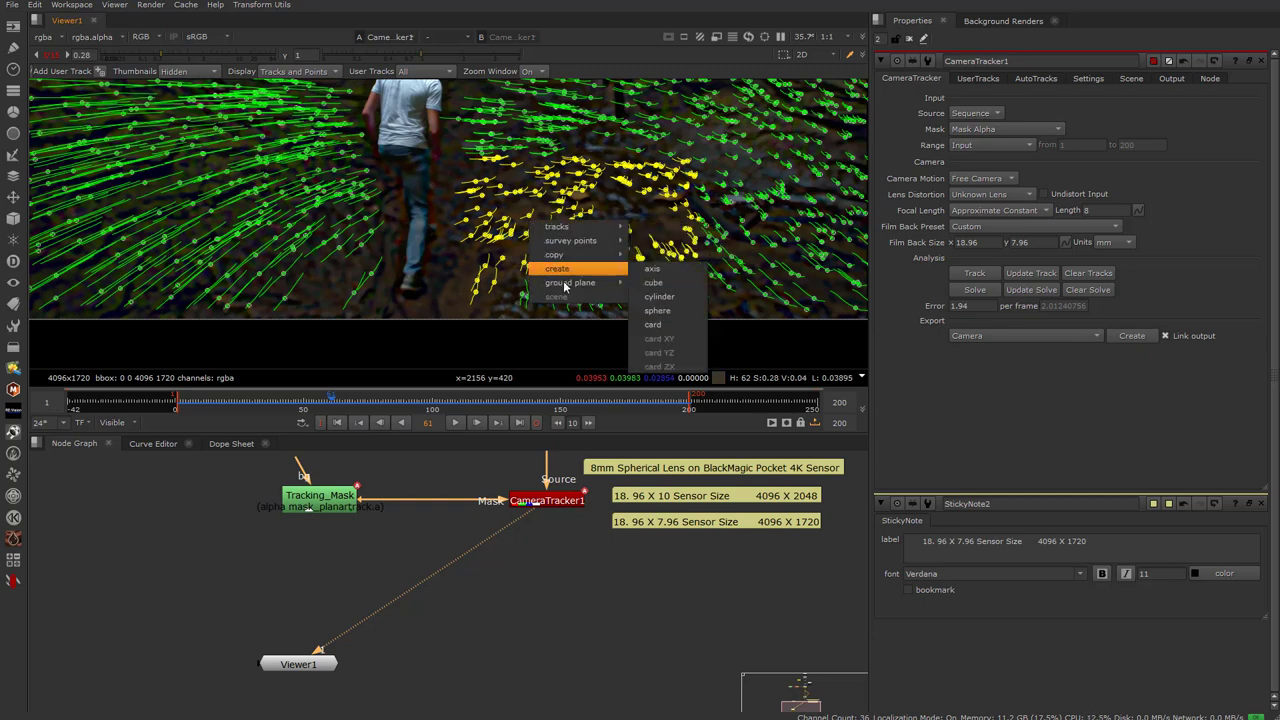
click(658, 283)
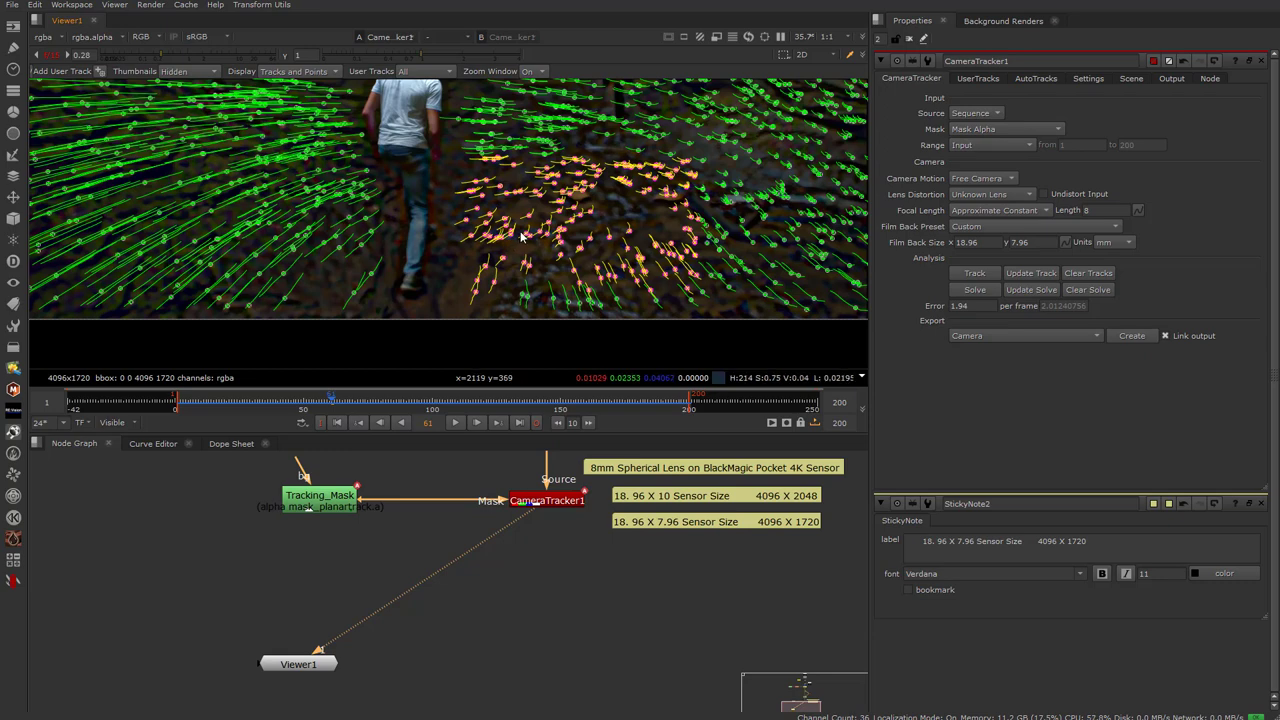
Set the ground plane origin to a single ground track near the walking man's foot
scroll(521, 277, up, 5)
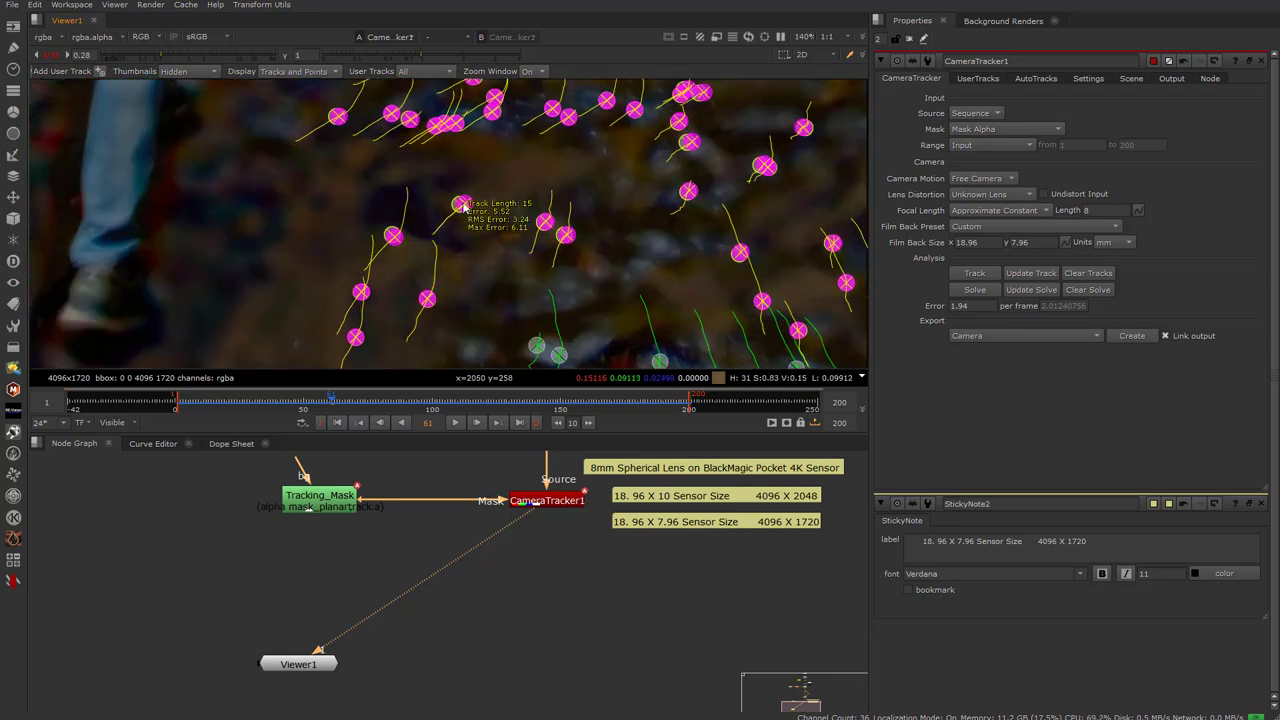
right_click(463, 207)
mouse_move(502, 266)
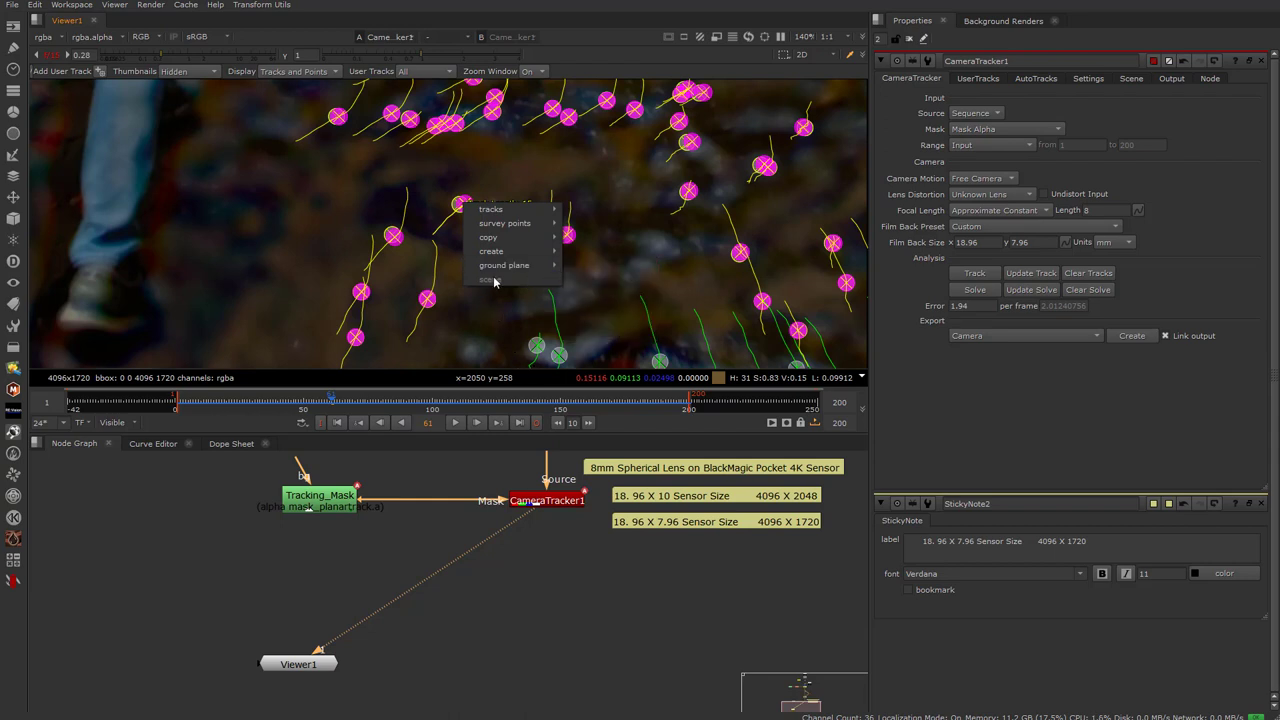
click(474, 330)
right_click(463, 204)
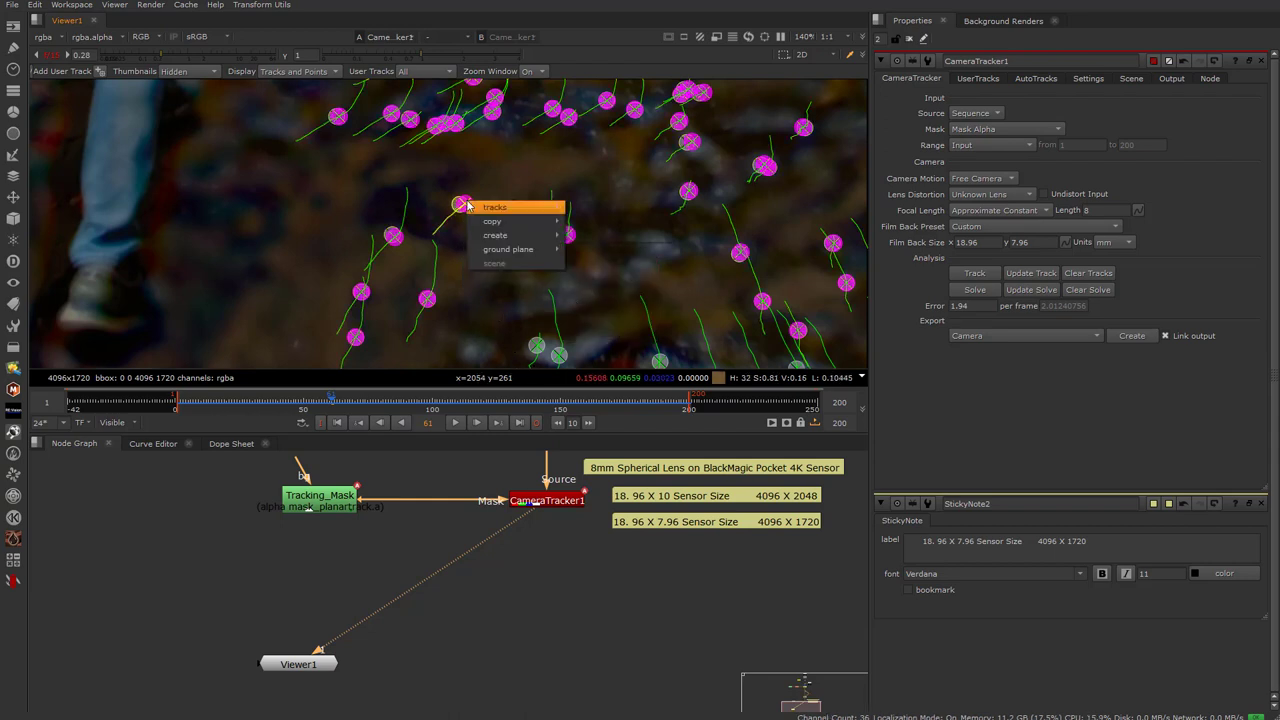
mouse_move(502, 208)
mouse_move(510, 249)
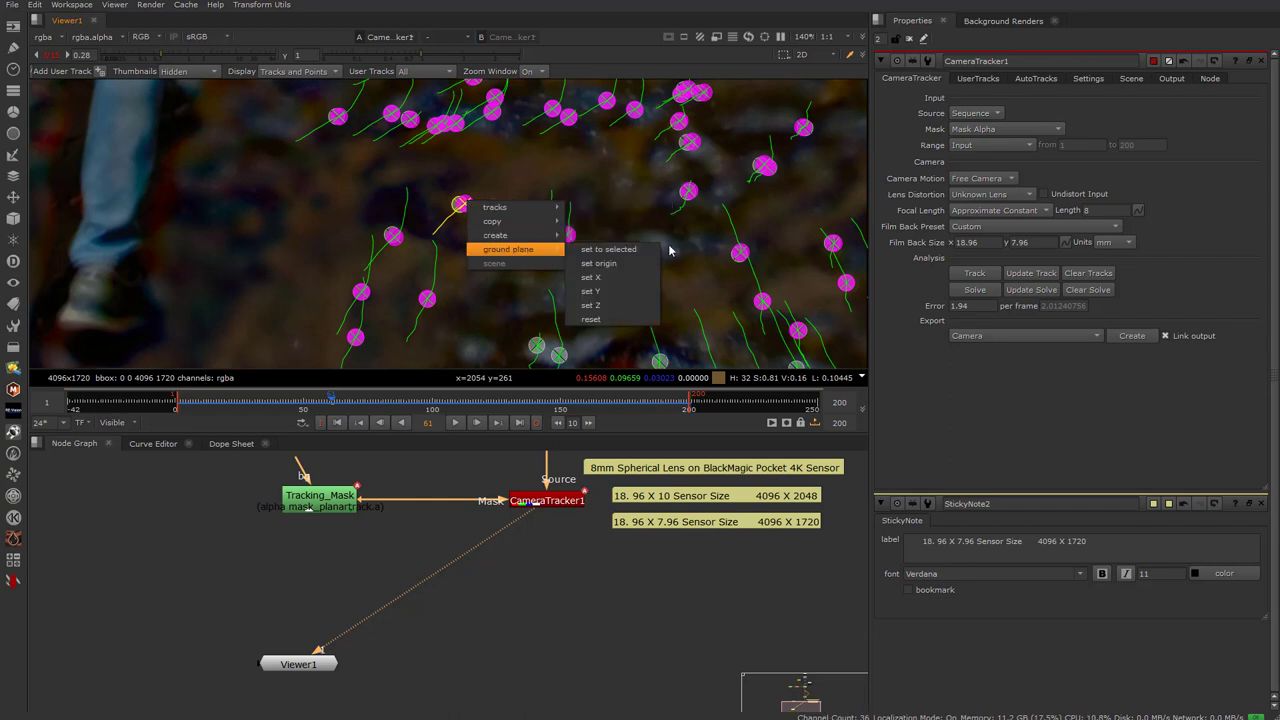
click(603, 265)
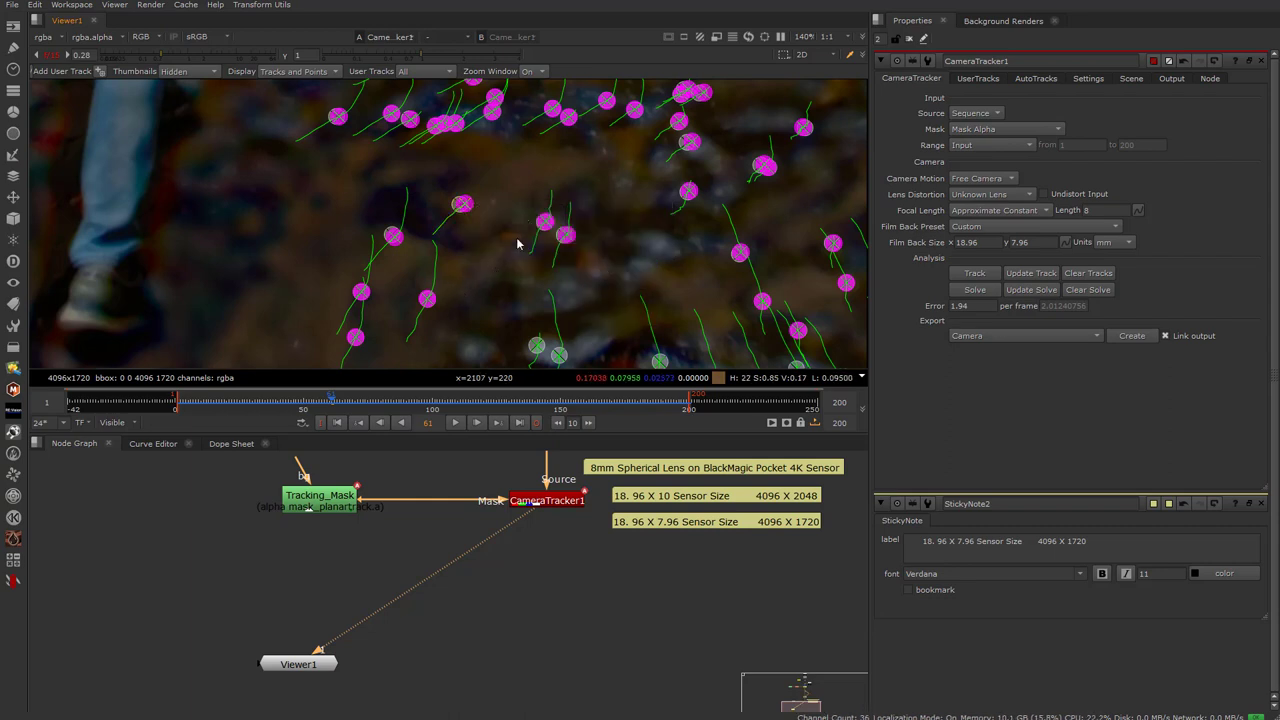
Export a Scene from CameraTracker1 with its camera and point cloud, and nudge the point cloud node slightly down
click(531, 502)
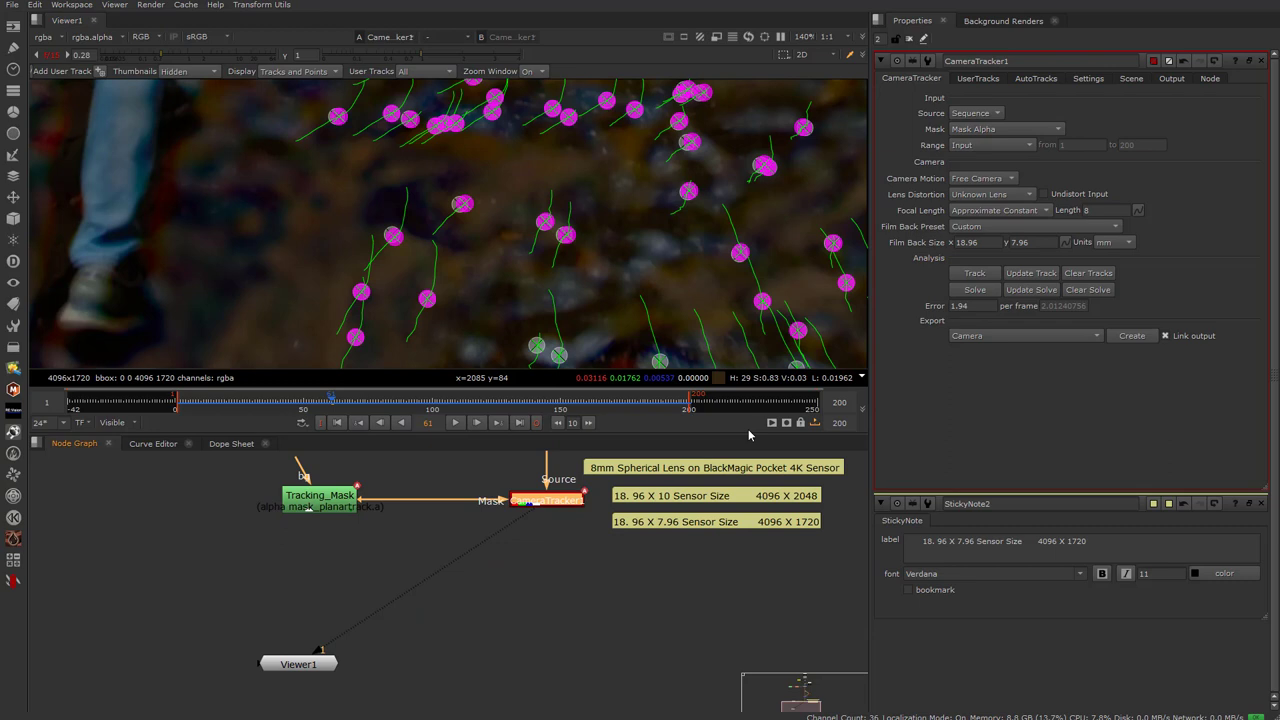
click(995, 343)
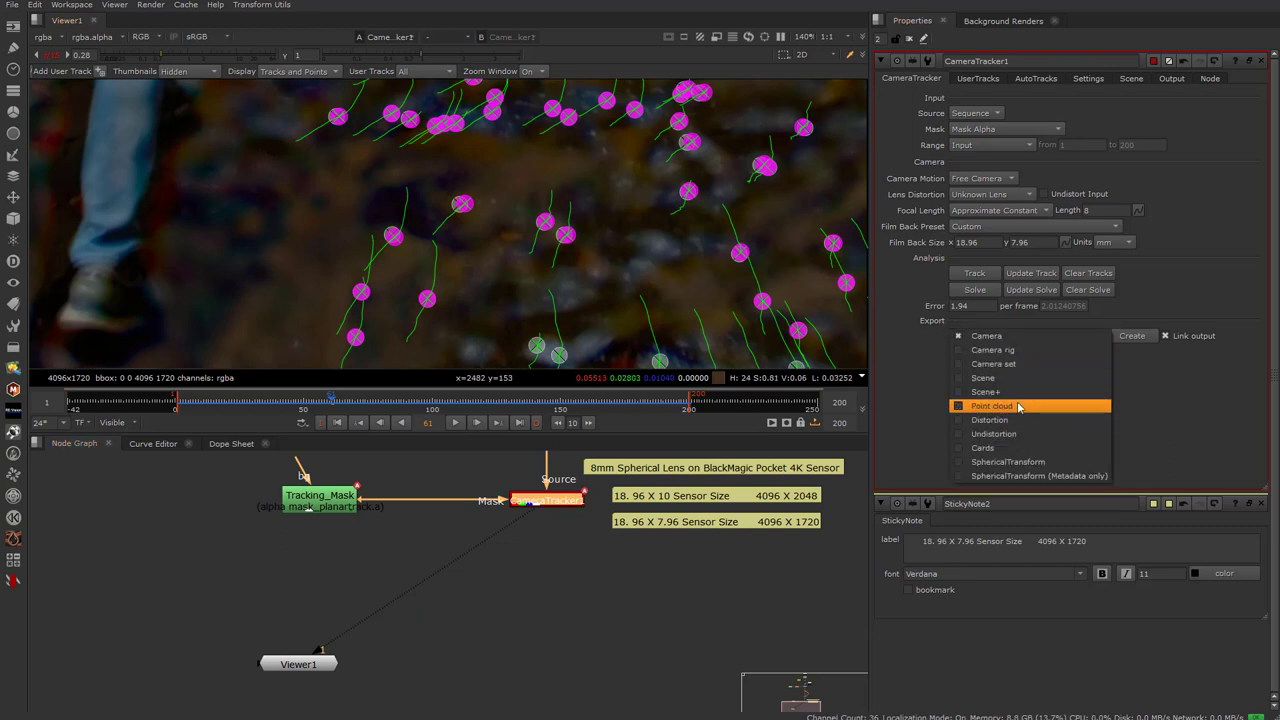
click(1023, 380)
click(1133, 337)
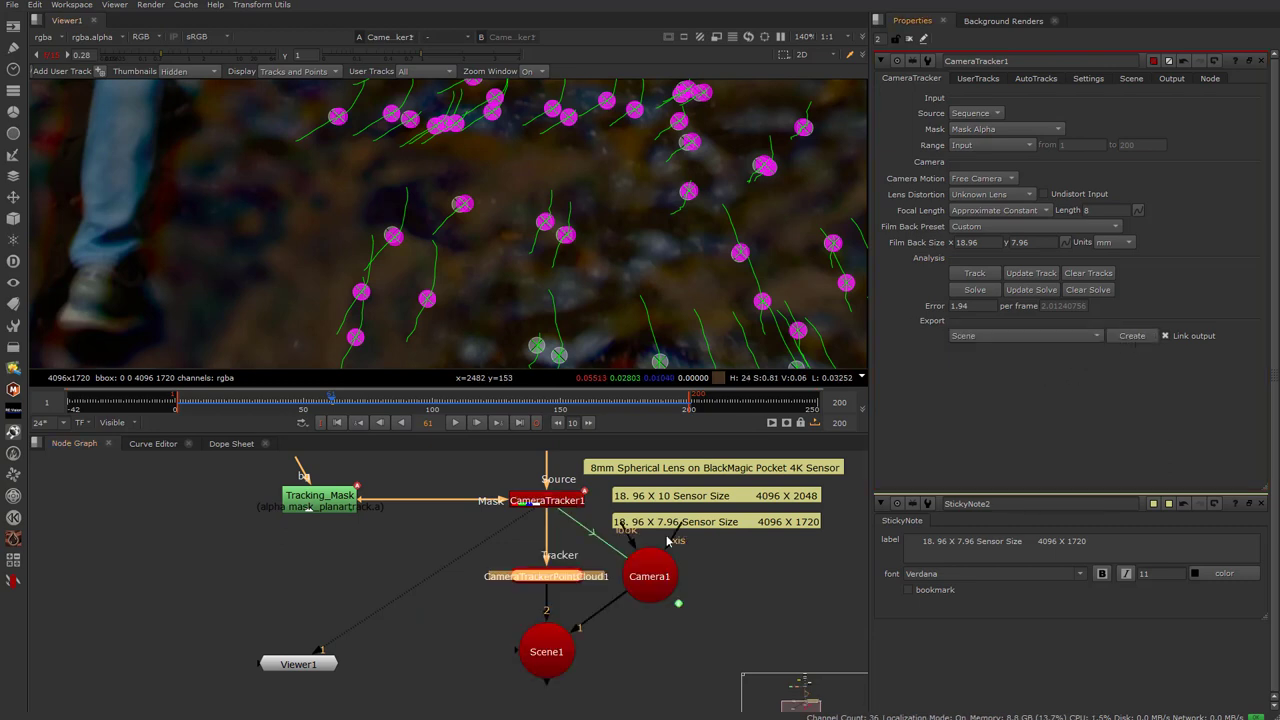
drag(551, 579, 551, 583)
Export an Undistortion node from CameraTracker1 and move it out from on top of the tracker
click(546, 501)
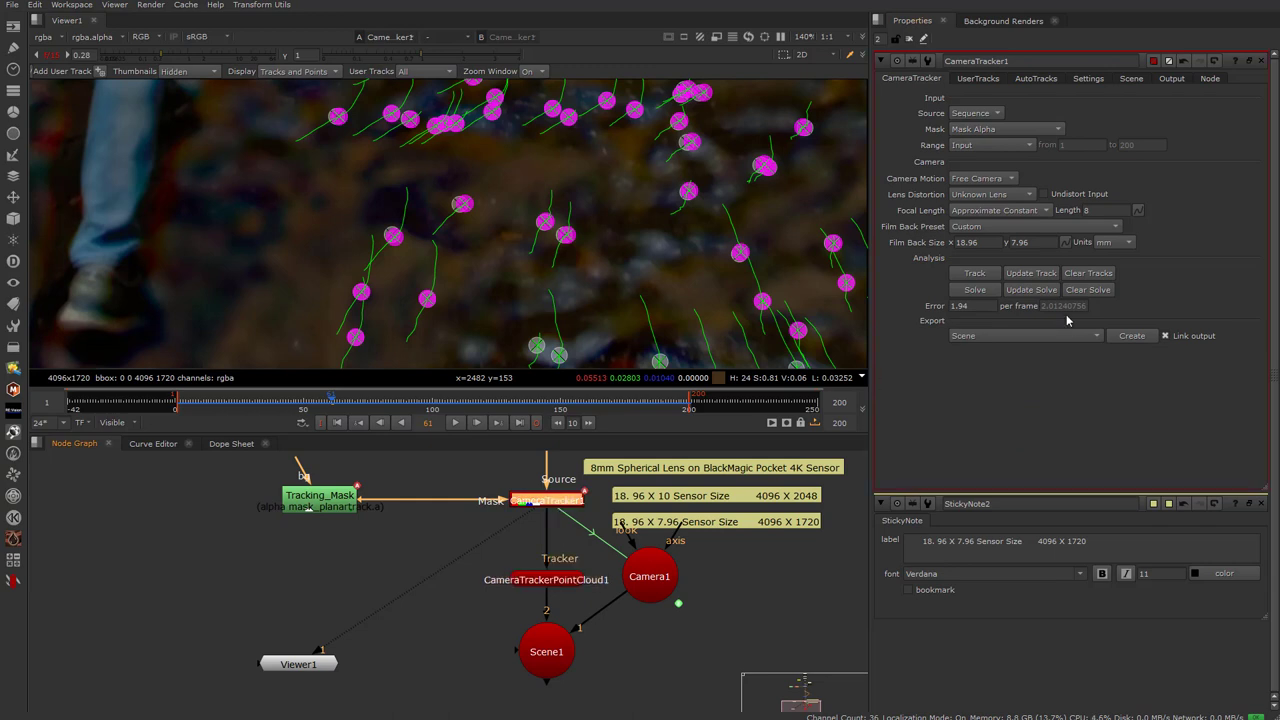
click(980, 335)
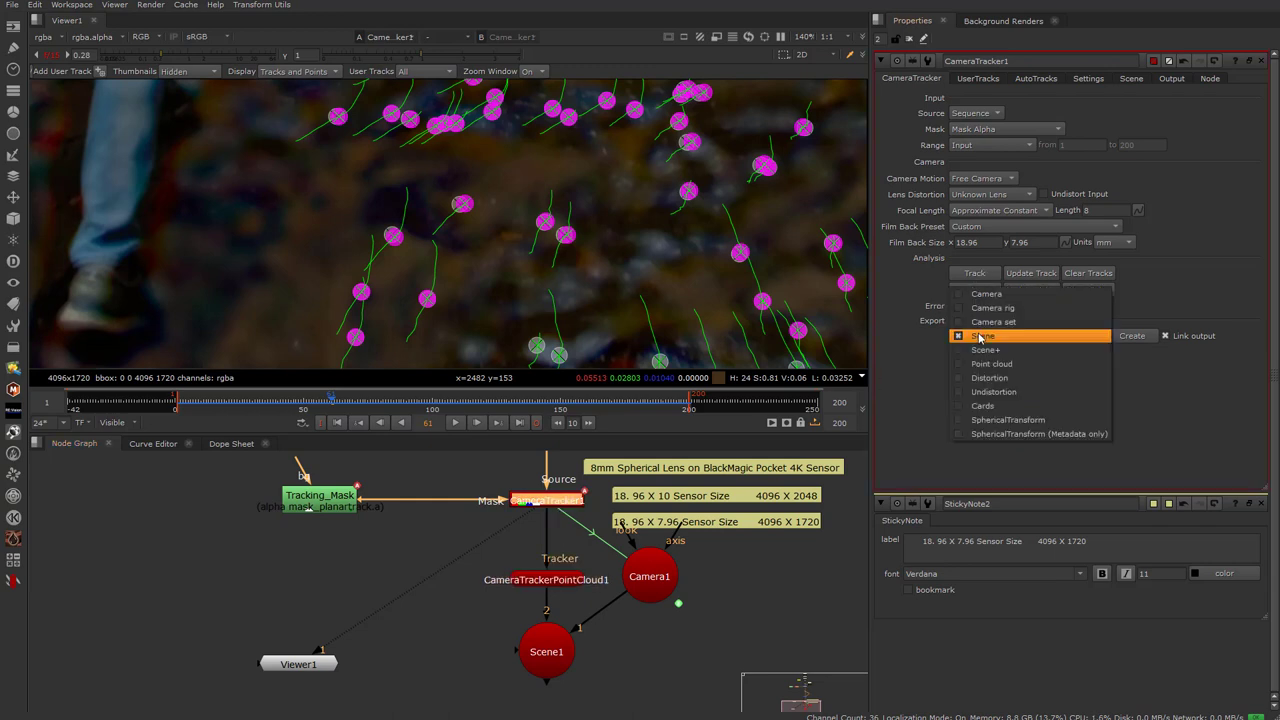
click(993, 391)
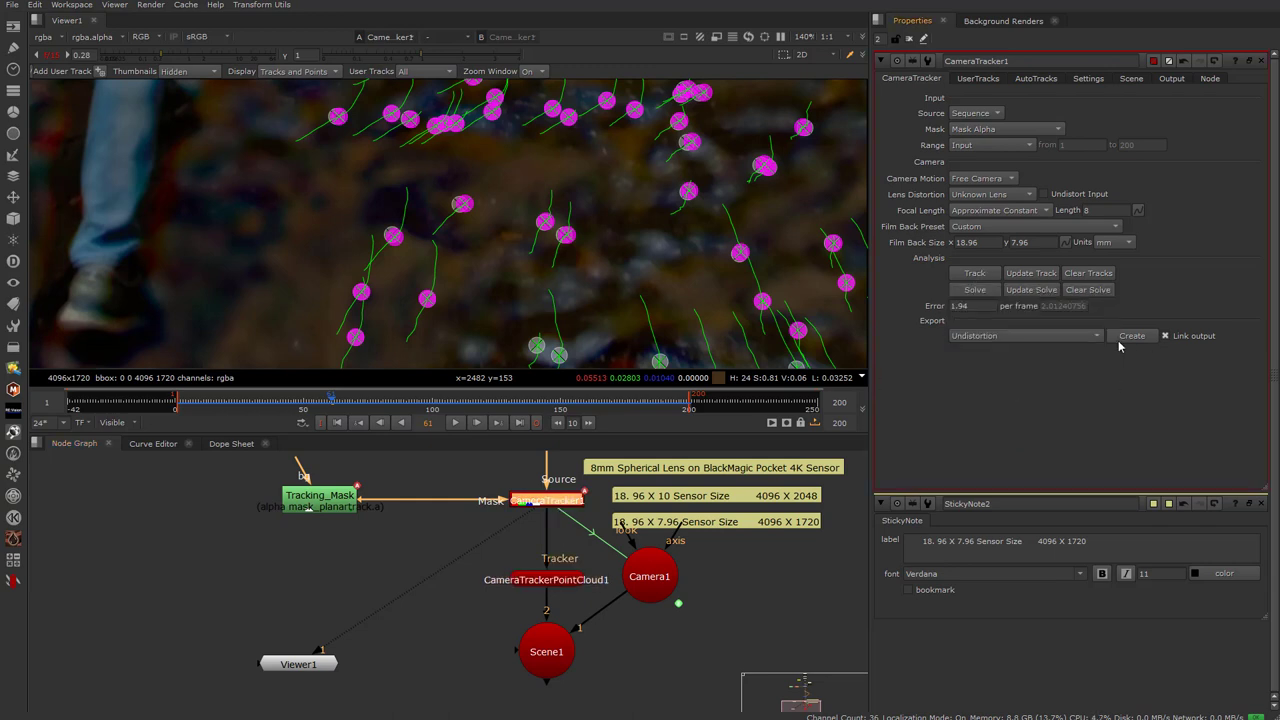
click(1131, 336)
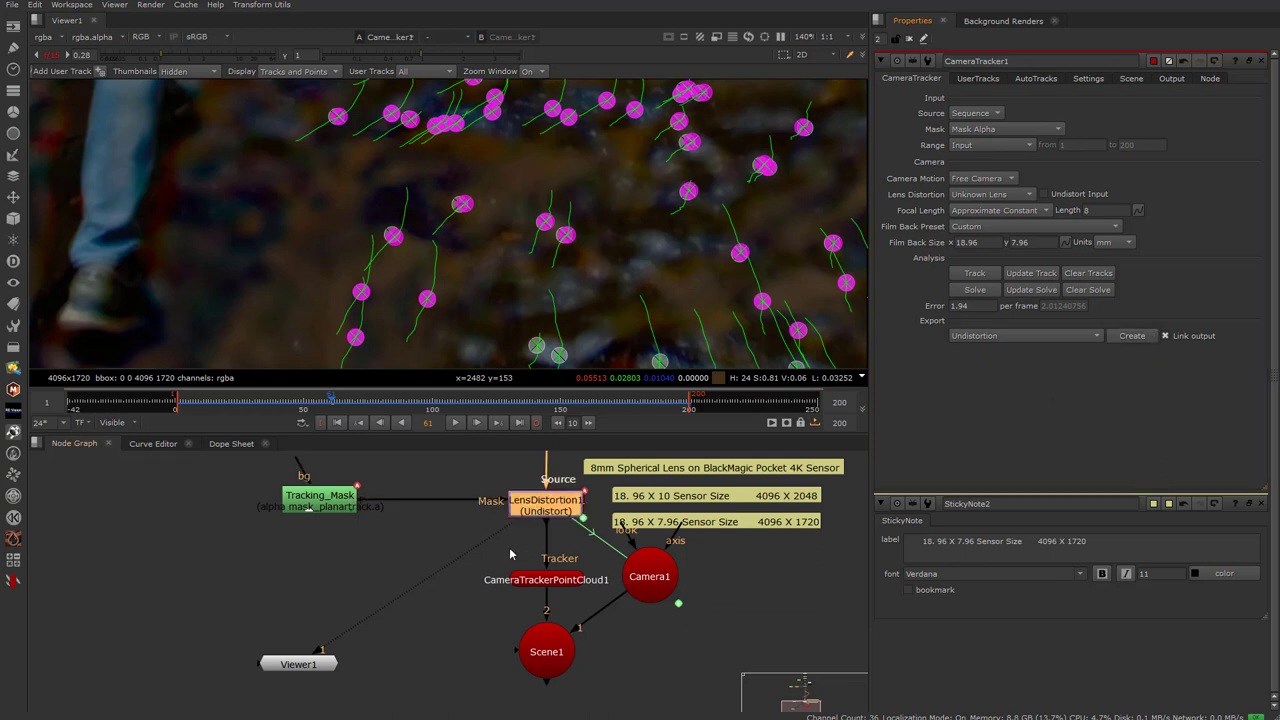
drag(528, 504, 401, 555)
drag(500, 544, 530, 503)
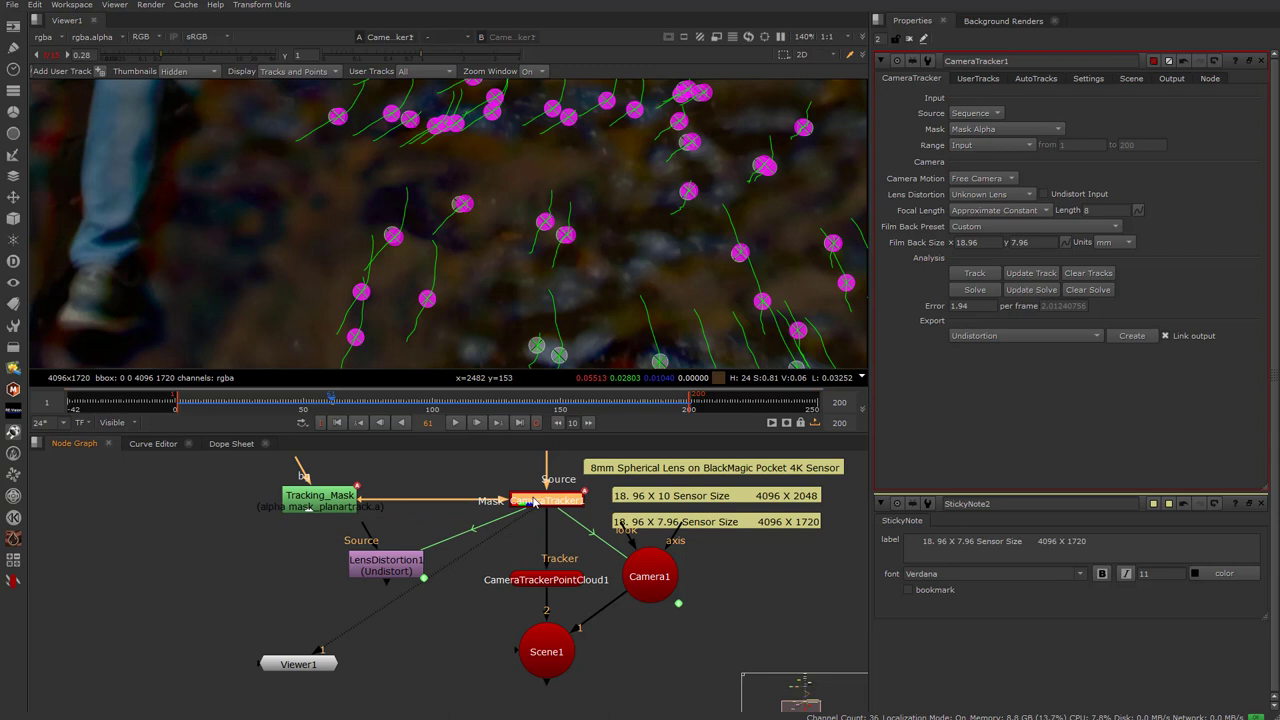
Move the footage Read node away from the tracking branch and place LensDistortion1 beneath it, connecting its source to the footage
scroll(387, 571, down, 3)
drag(390, 573, 421, 632)
scroll(419, 617, down, 2)
middle_drag(413, 611, 454, 689)
middle_drag(540, 516, 497, 497)
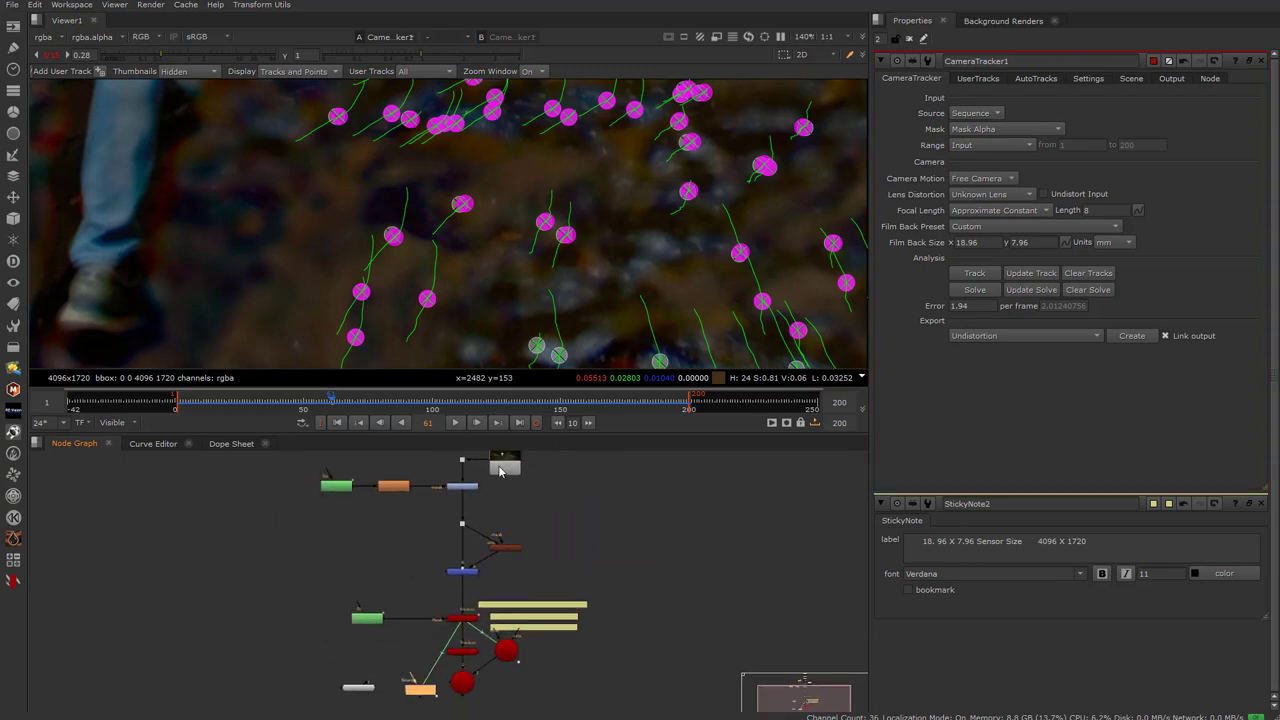
drag(501, 471, 654, 471)
middle_drag(581, 577, 560, 540)
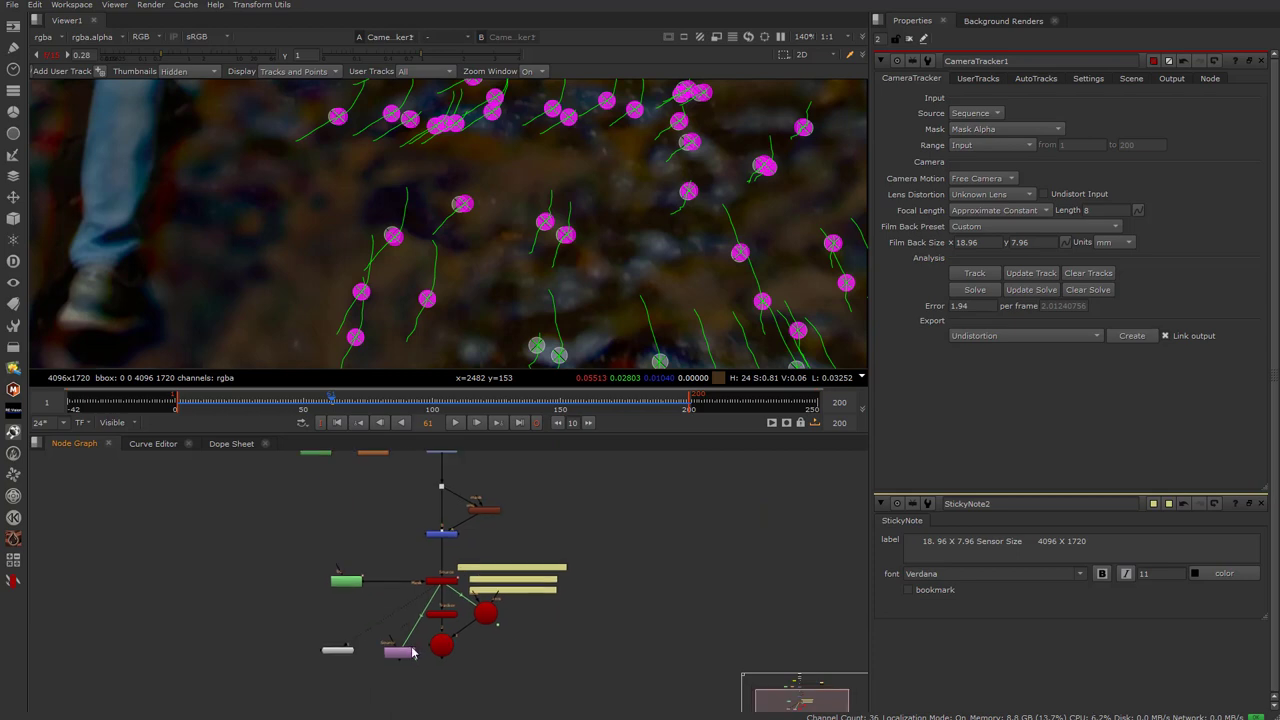
drag(412, 653, 637, 572)
middle_drag(637, 572, 575, 623)
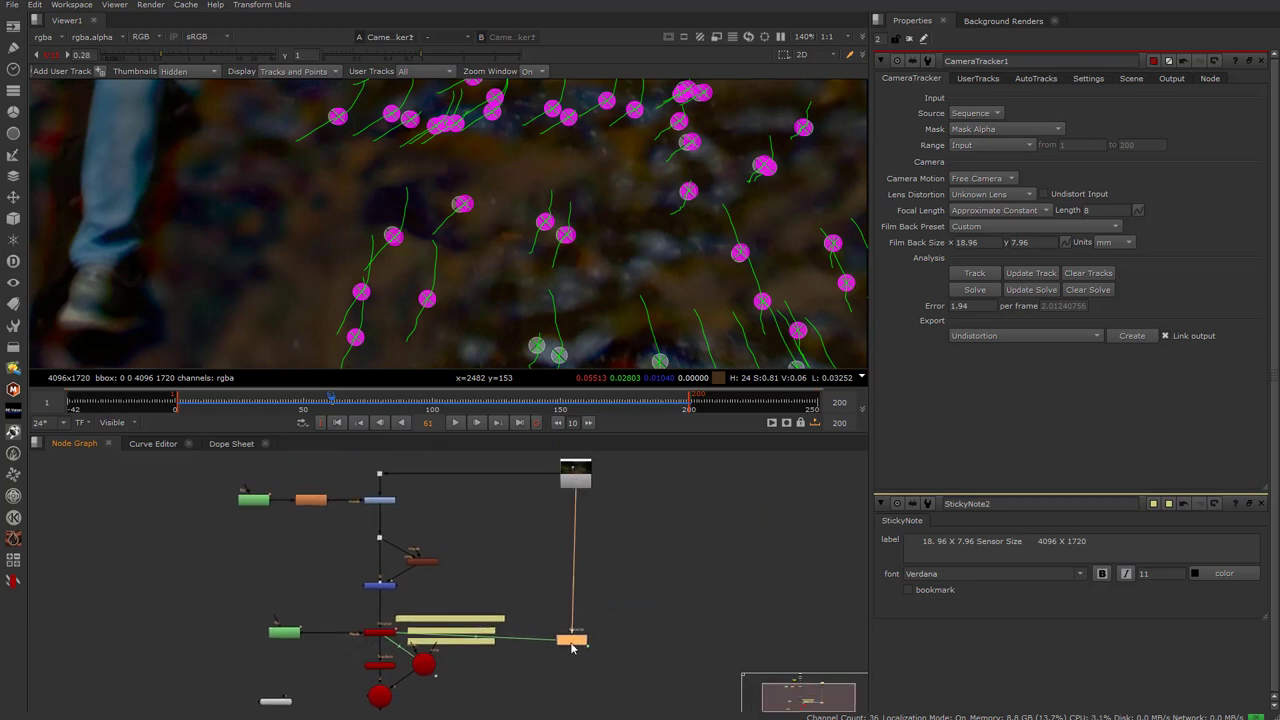
drag(576, 640, 580, 640)
View the LensDistortion1 output, reset the viewer gain to 1, and close the open node properties to hide the tracks
key(1)
scroll(554, 249, down, 6)
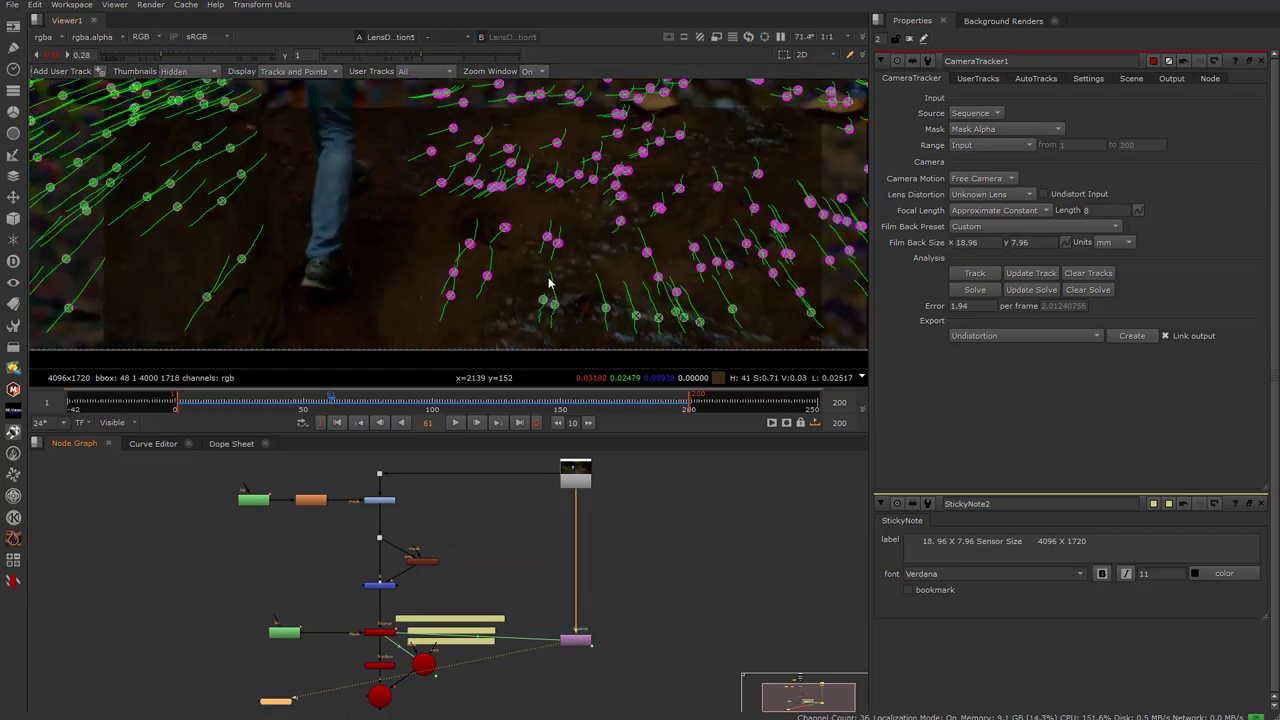
key(Tab)
key(Tab)
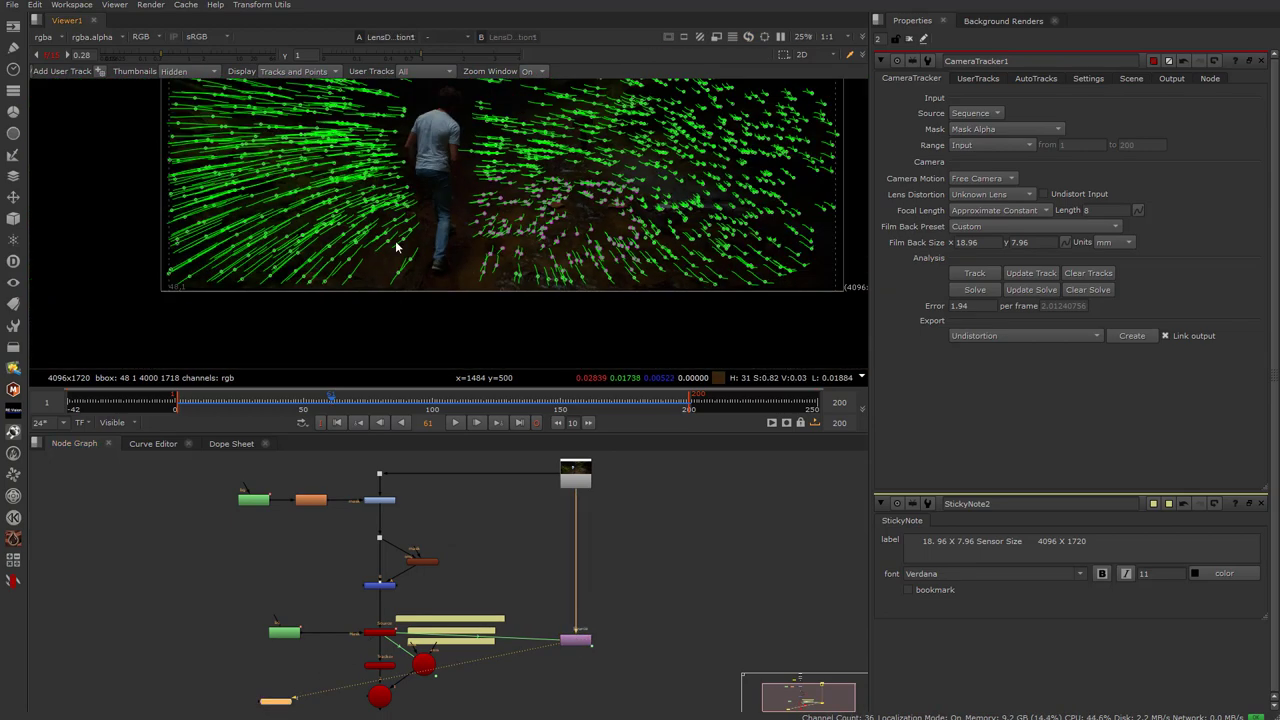
click(51, 56)
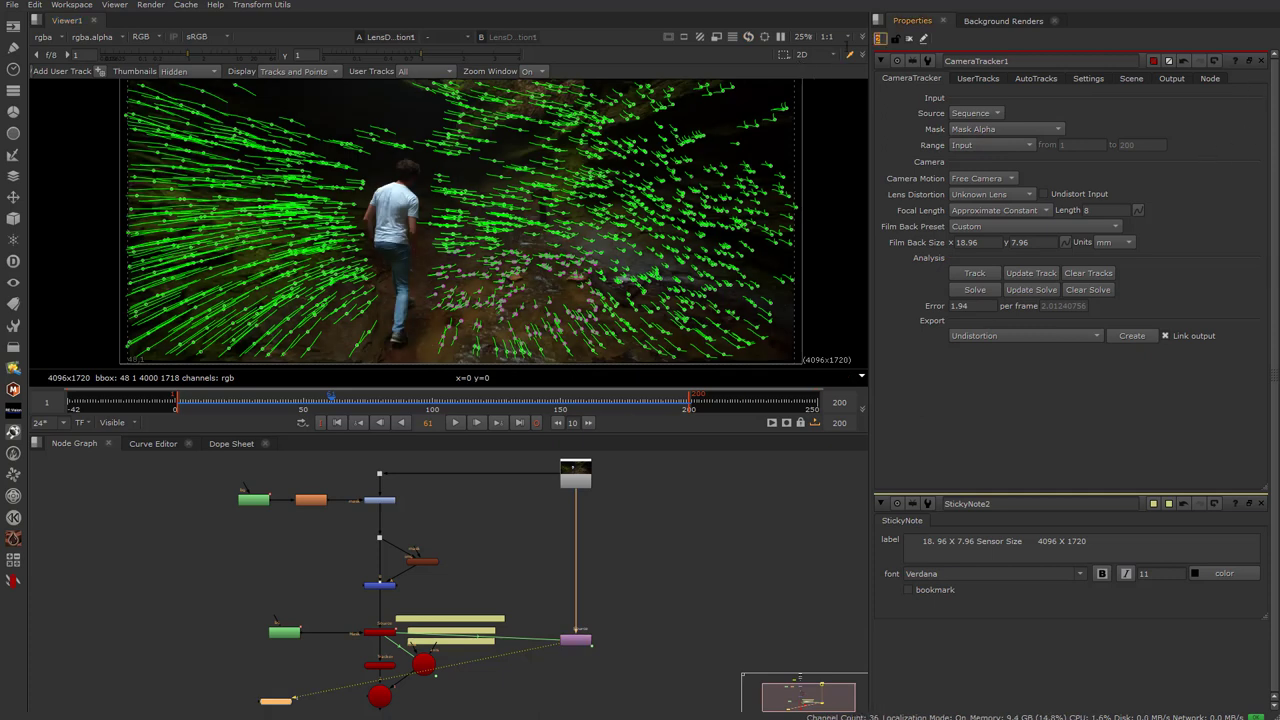
click(1262, 61)
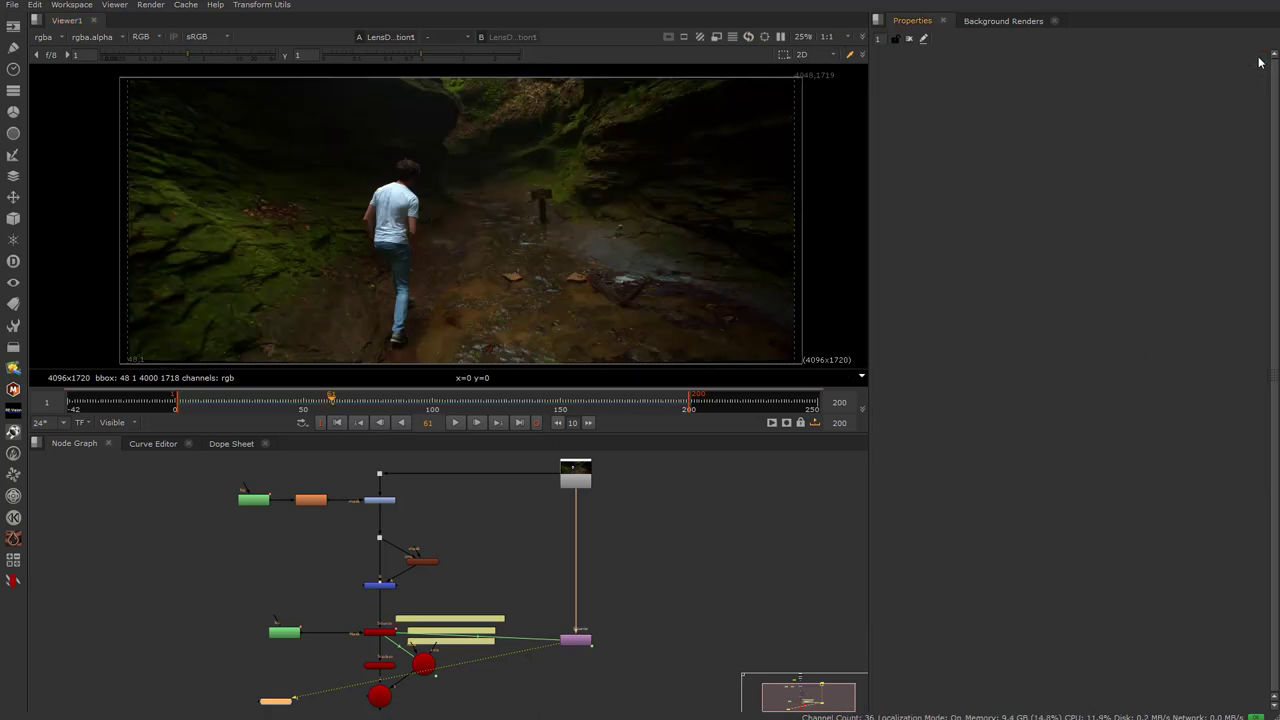
Review the undistorted footage further along the shot, scrubbing and playing up to frame 130
click(394, 402)
drag(394, 402, 400, 402)
click(522, 466)
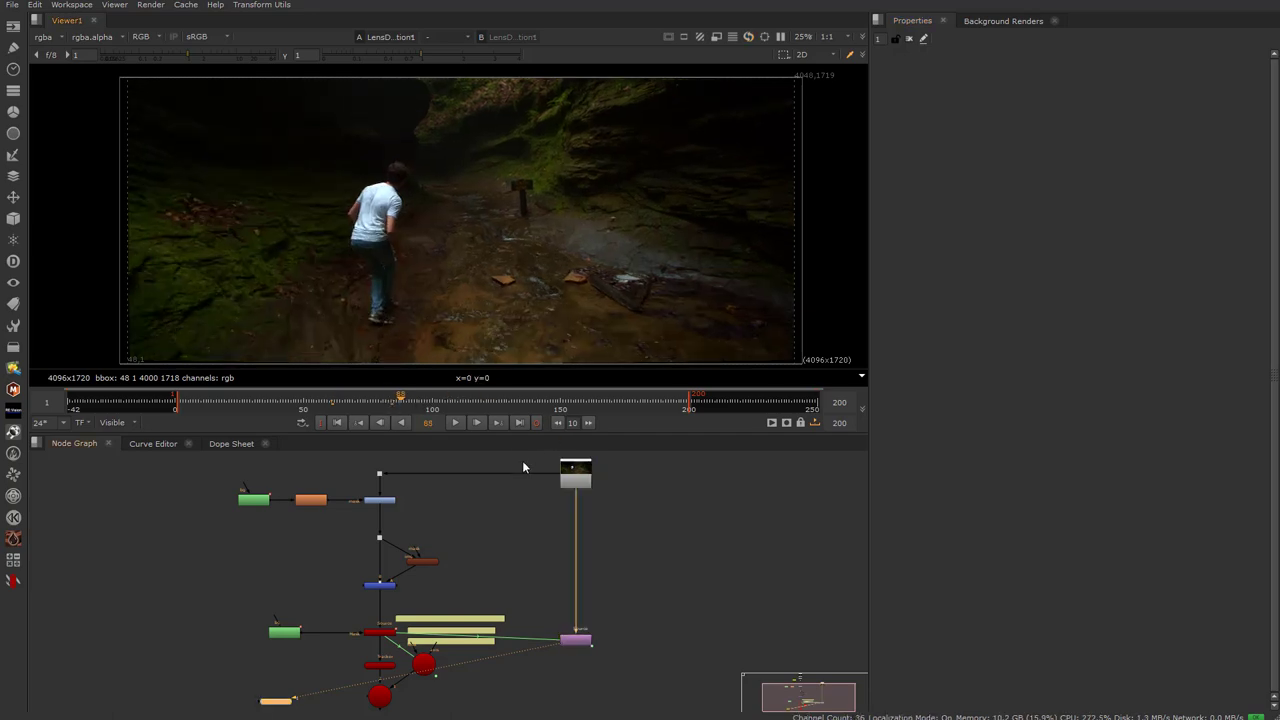
click(498, 422)
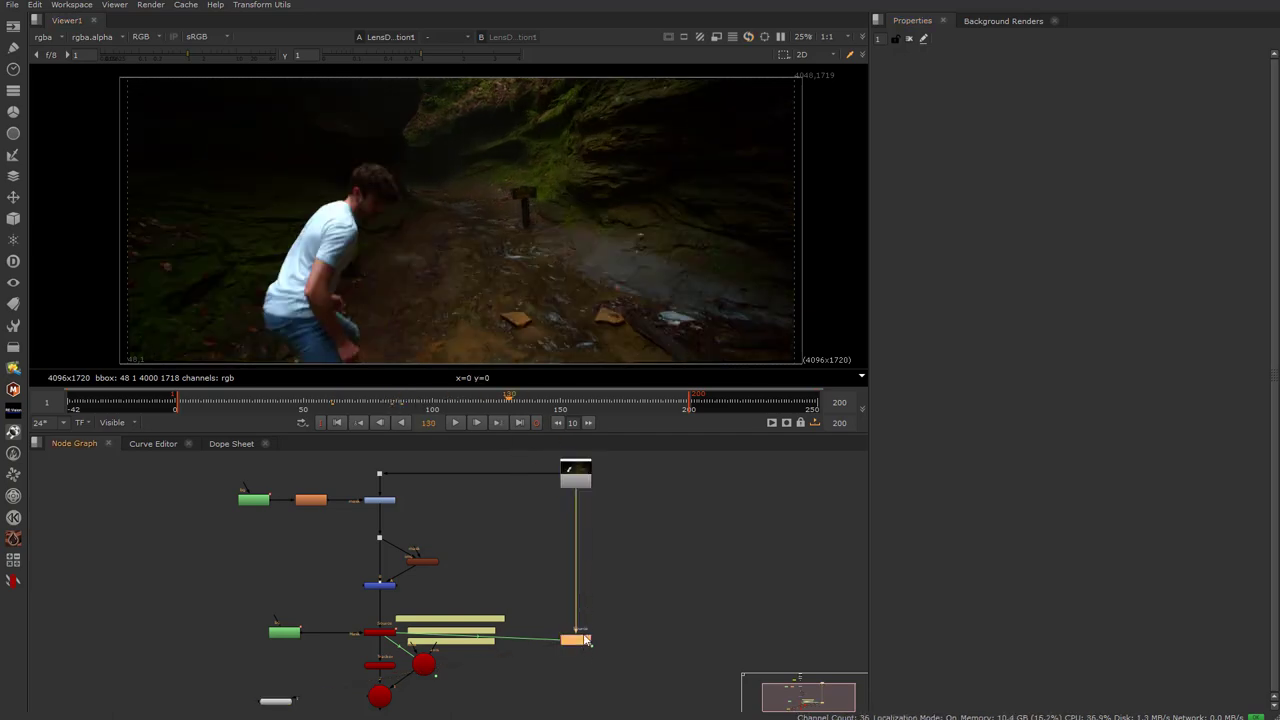
Temporarily disable LensDistortion1 and compare the plate's edges with and without undistortion, leaving the node enabled
key(d)
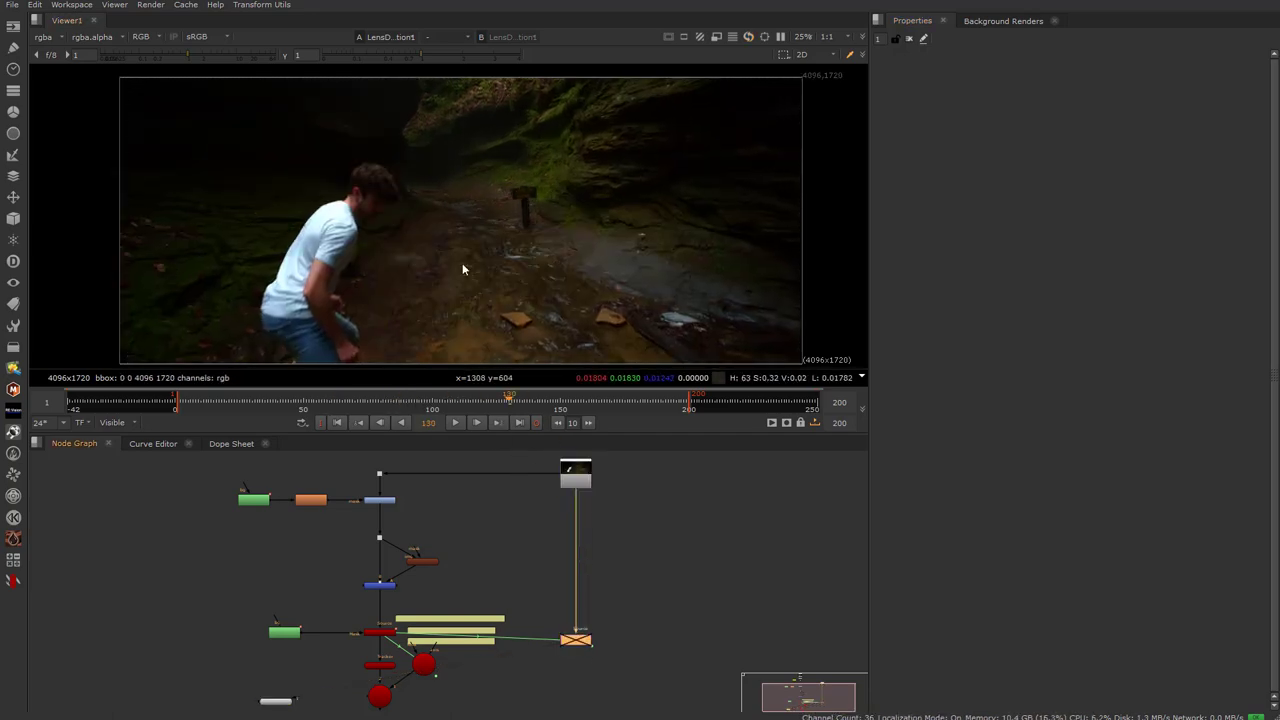
scroll(806, 231, up, 5)
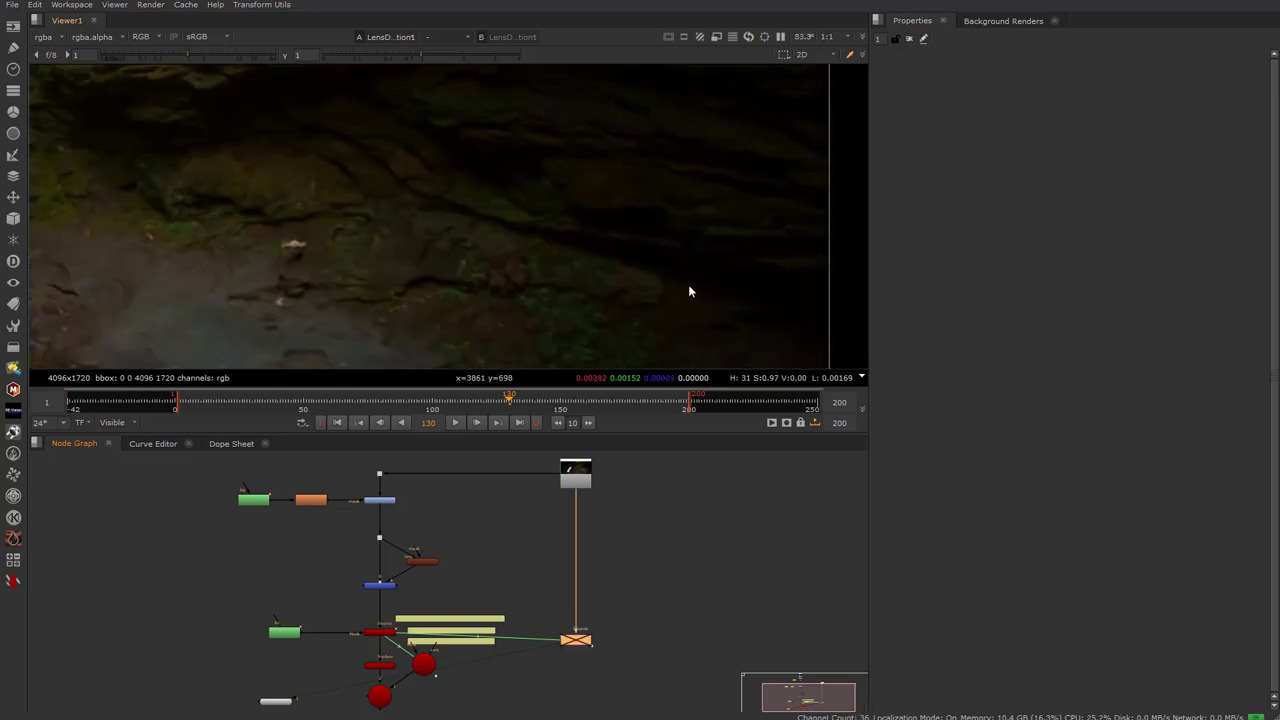
scroll(560, 290, down, 5)
middle_drag(264, 298, 684, 255)
scroll(156, 259, up, 4)
middle_drag(156, 258, 478, 212)
scroll(480, 230, down, 4)
middle_drag(370, 237, 163, 240)
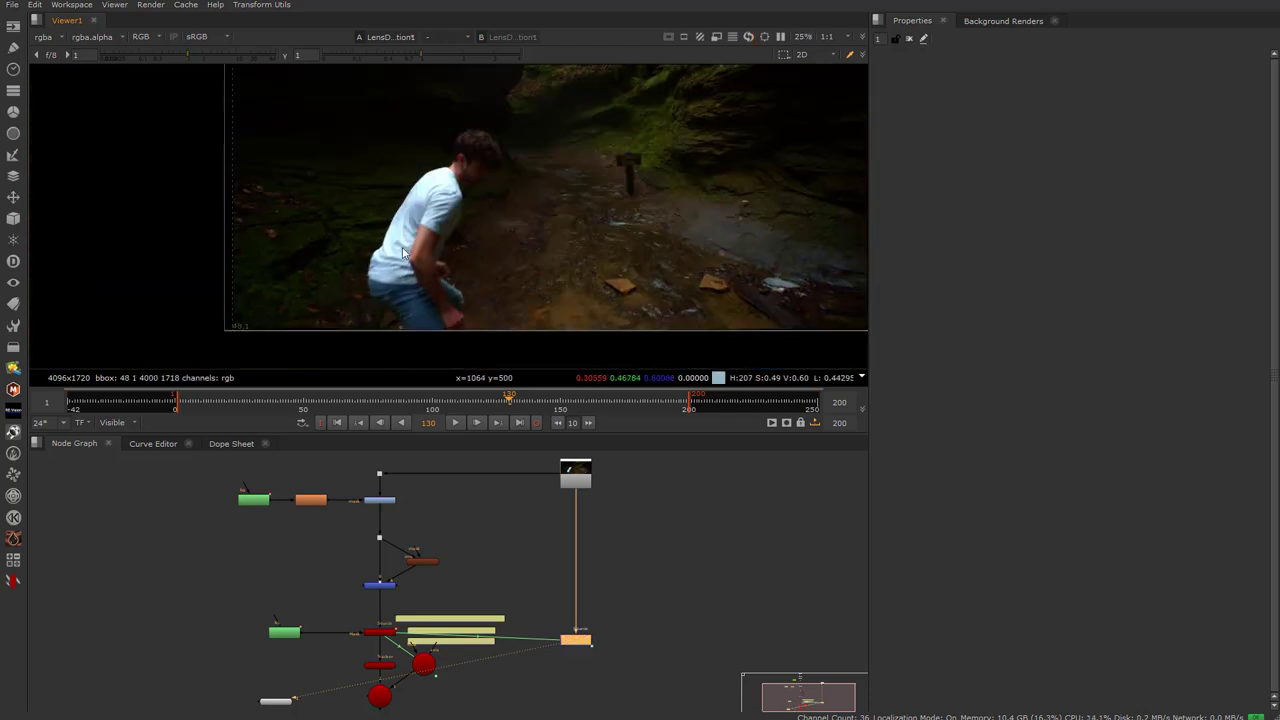
key(d)
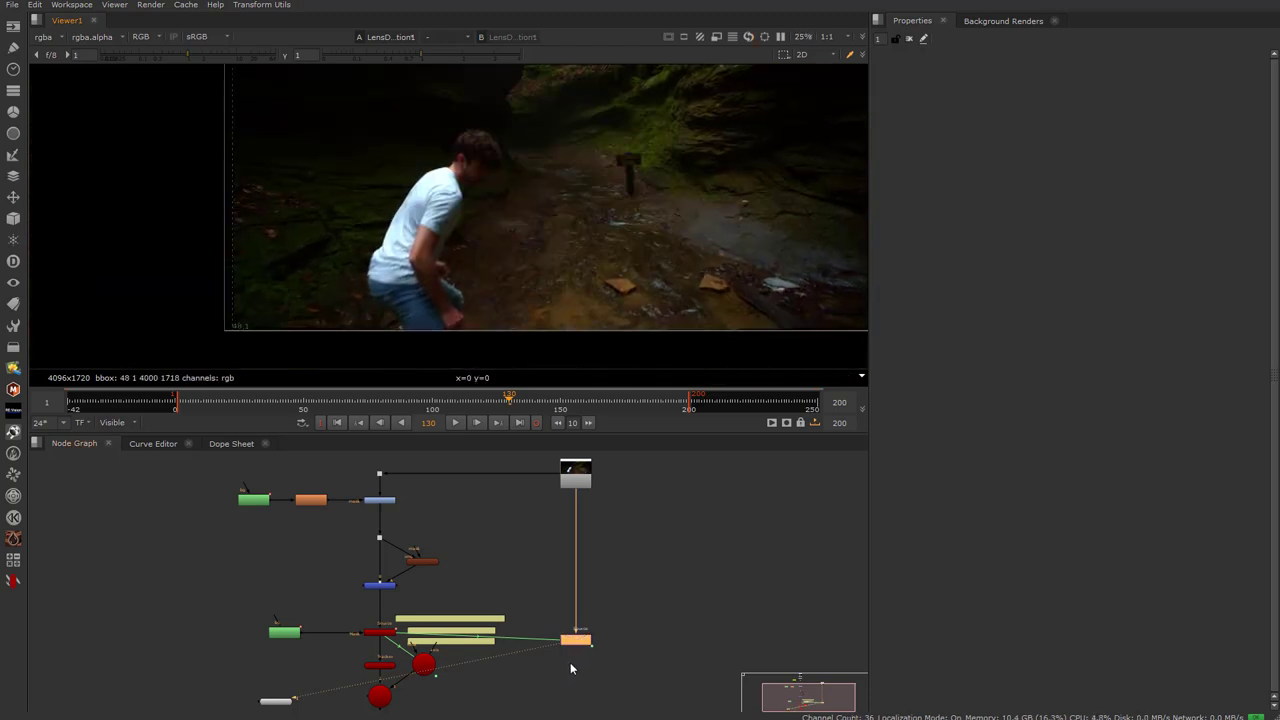
Move the Viewer1 node away from the tracking branch to just below LensDistortion1
scroll(570, 662, up, 2)
middle_drag(478, 645, 516, 550)
drag(198, 625, 390, 647)
drag(520, 645, 590, 642)
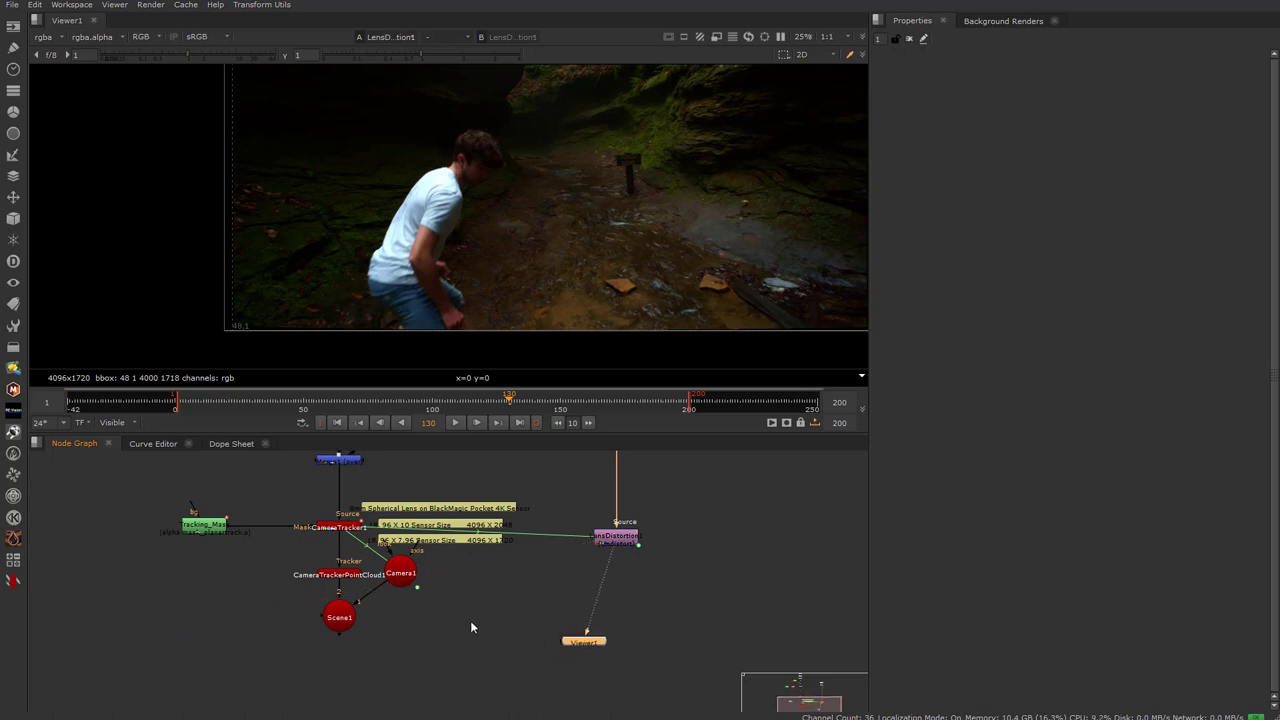
View Scene1 in 3D, examine the point cloud and camera from other angles, and scrub to frame 13
middle_drag(376, 617, 340, 659)
click(311, 666)
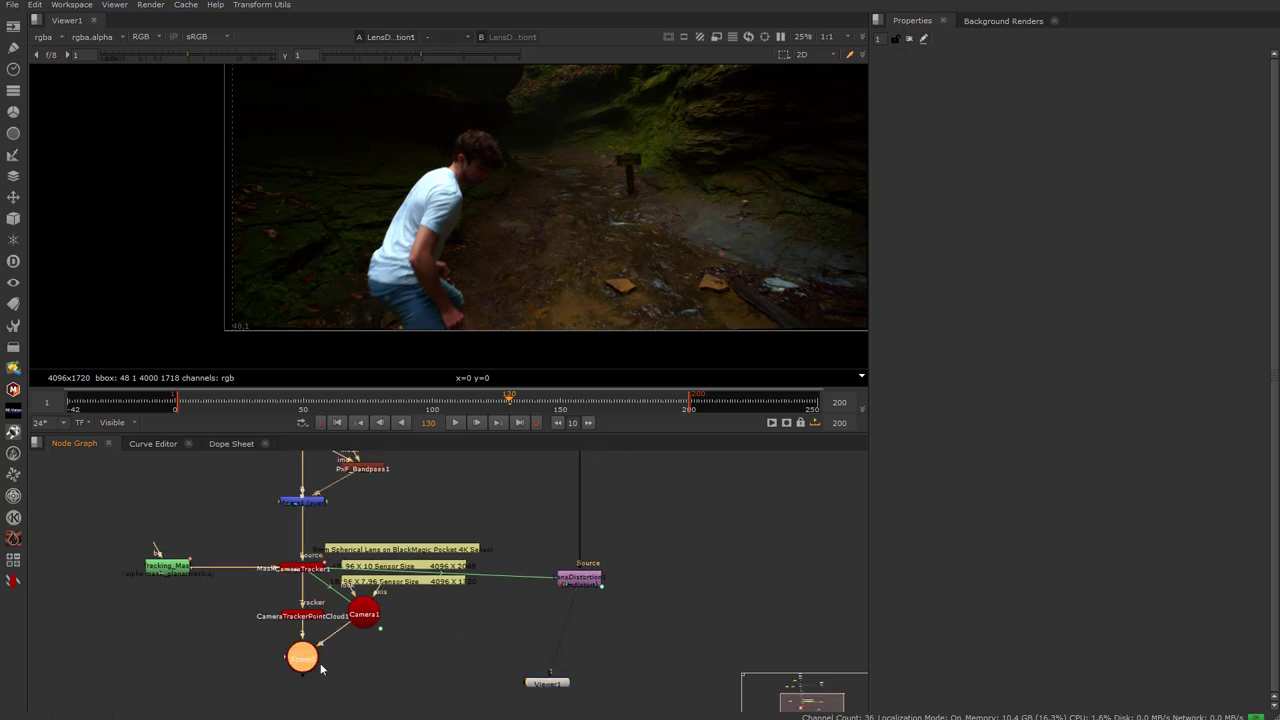
key(1)
ctrl+drag(480, 307, 256, 370)
drag(511, 400, 244, 402)
ctrl+drag(235, 266, 368, 315)
drag(249, 405, 207, 405)
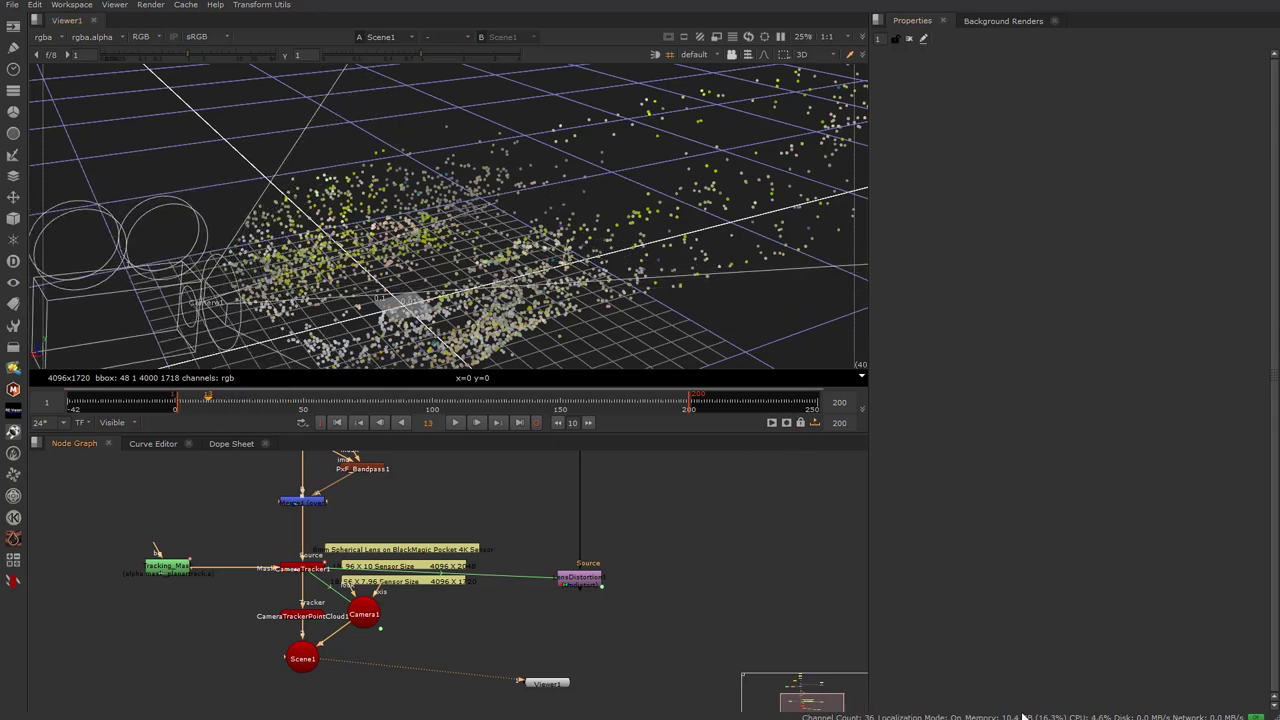
Add a PointCloudGenerator node and place it in the open space beside Camera1
key(Tab)
text(point)
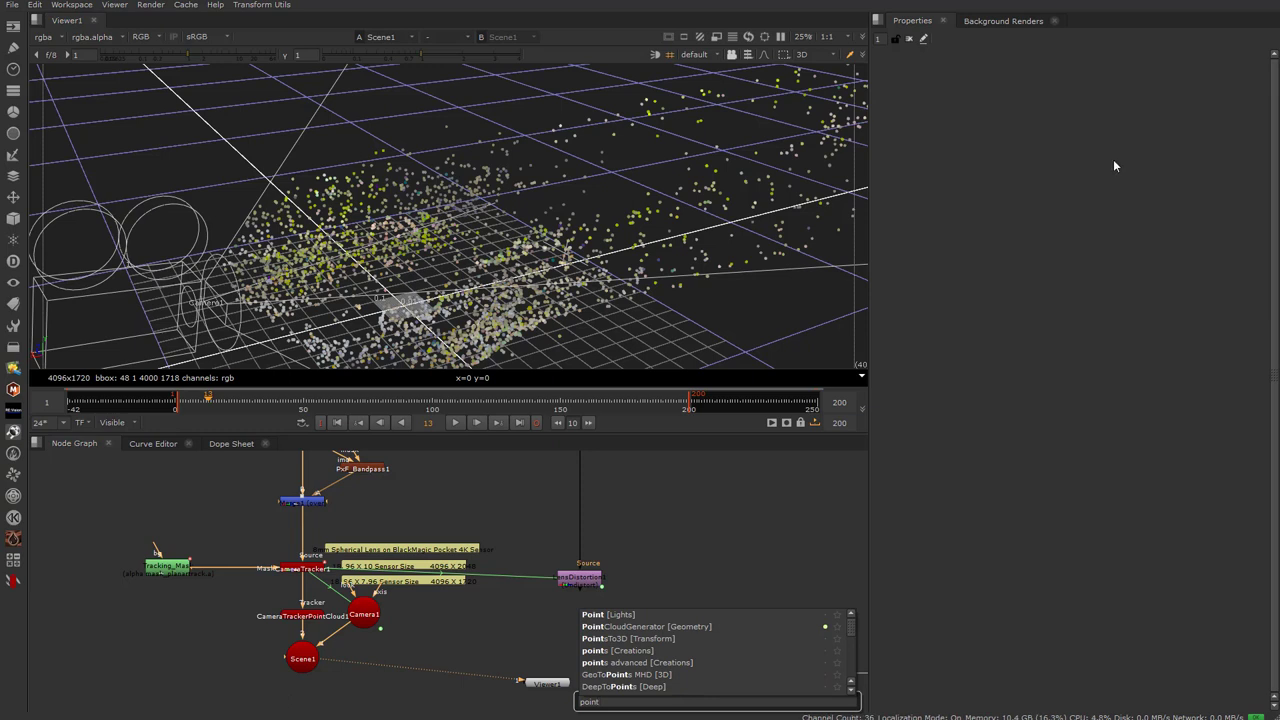
click(634, 627)
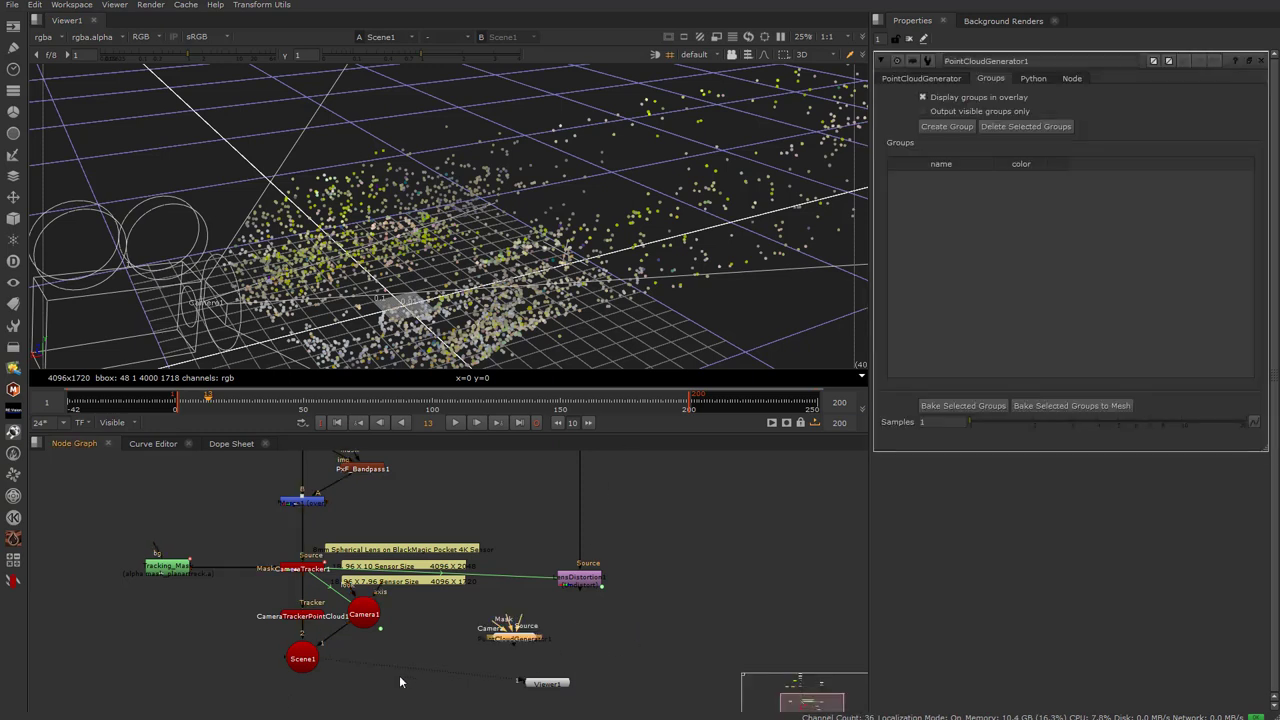
drag(693, 586, 605, 583)
middle_drag(605, 583, 573, 617)
scroll(573, 617, up, 2)
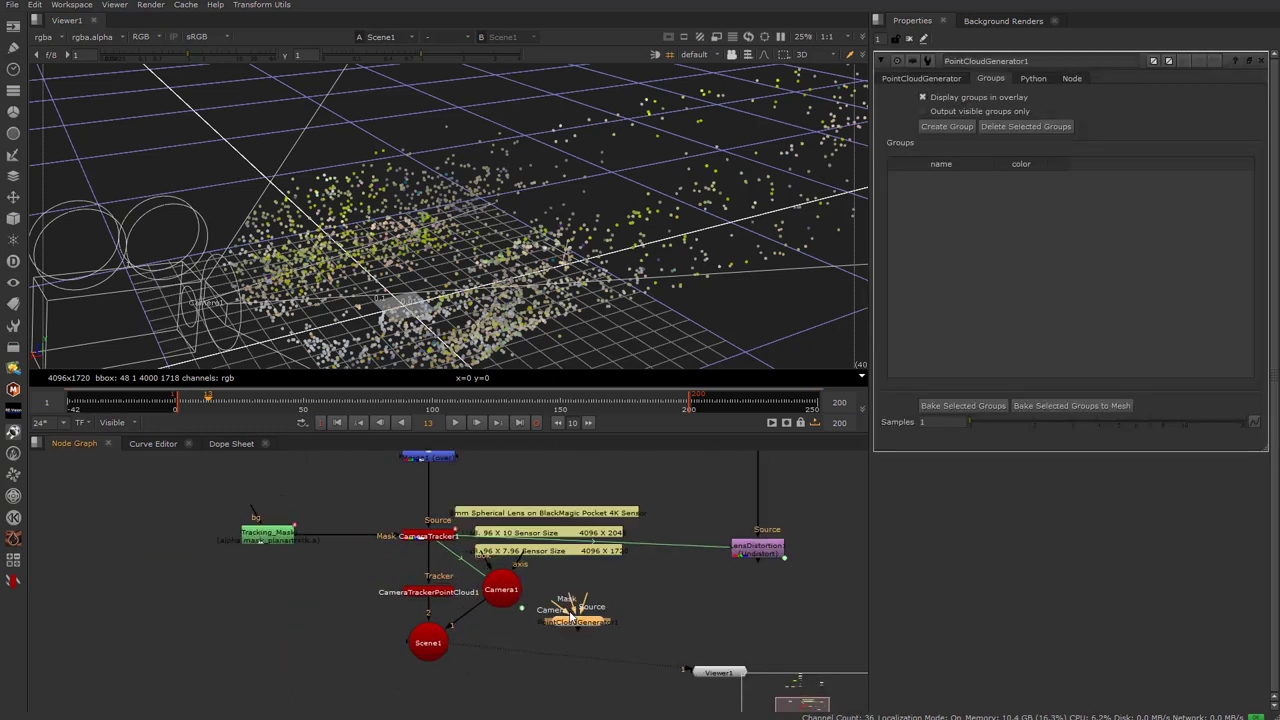
drag(570, 621, 592, 636)
Place PointCloudGenerator1 beneath LensDistortion1 with its source input connected to the undistorted footage
scroll(592, 636, down, 3)
middle_drag(592, 636, 500, 662)
scroll(498, 662, up, 1)
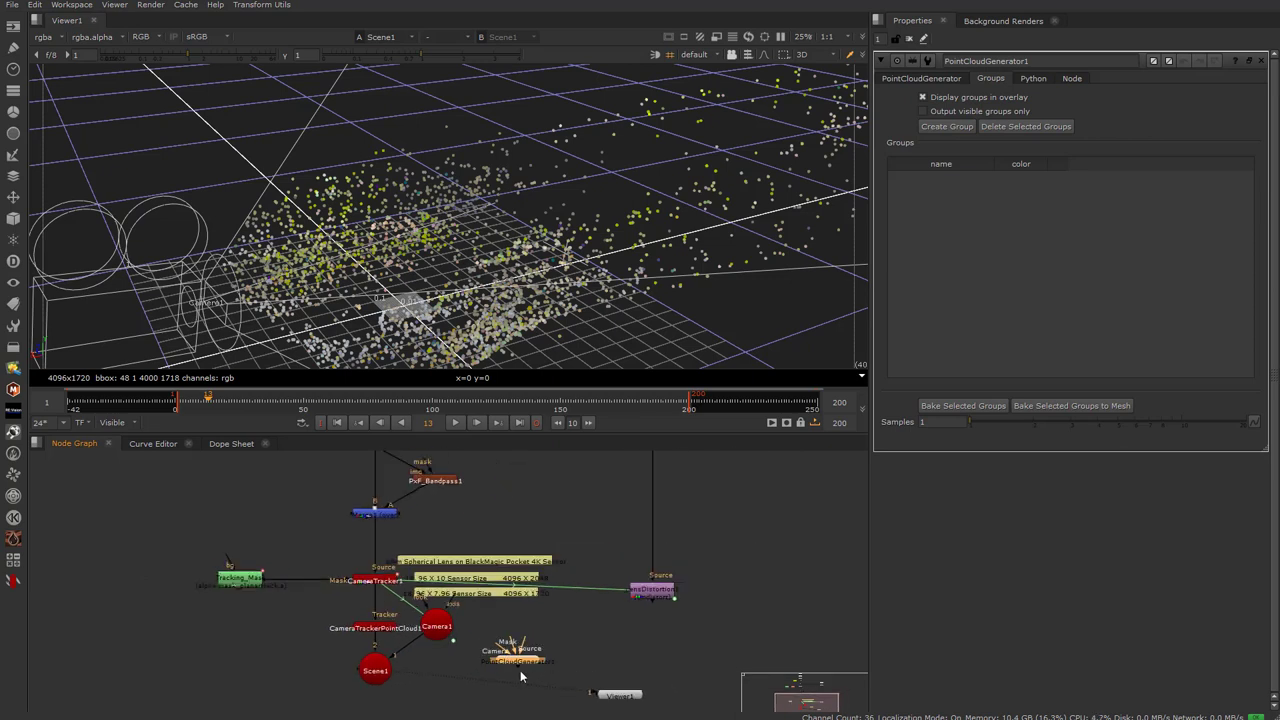
scroll(510, 690, up, 2)
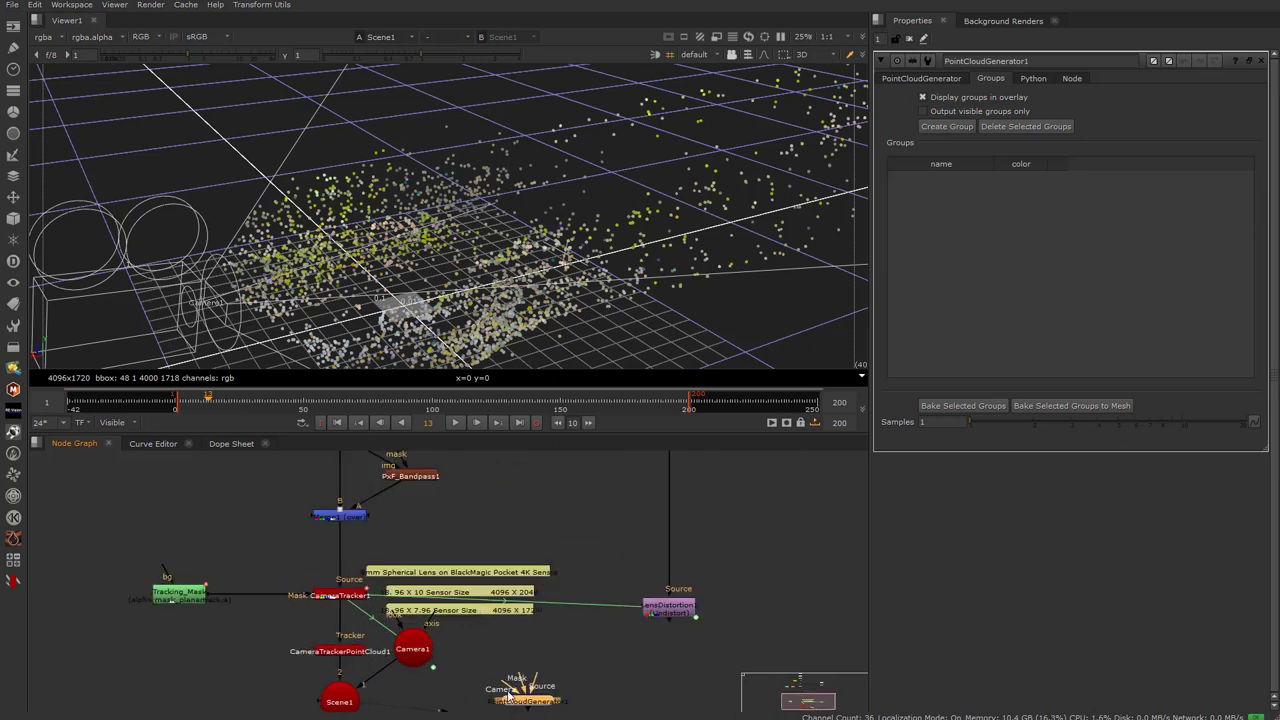
middle_drag(510, 696, 512, 645)
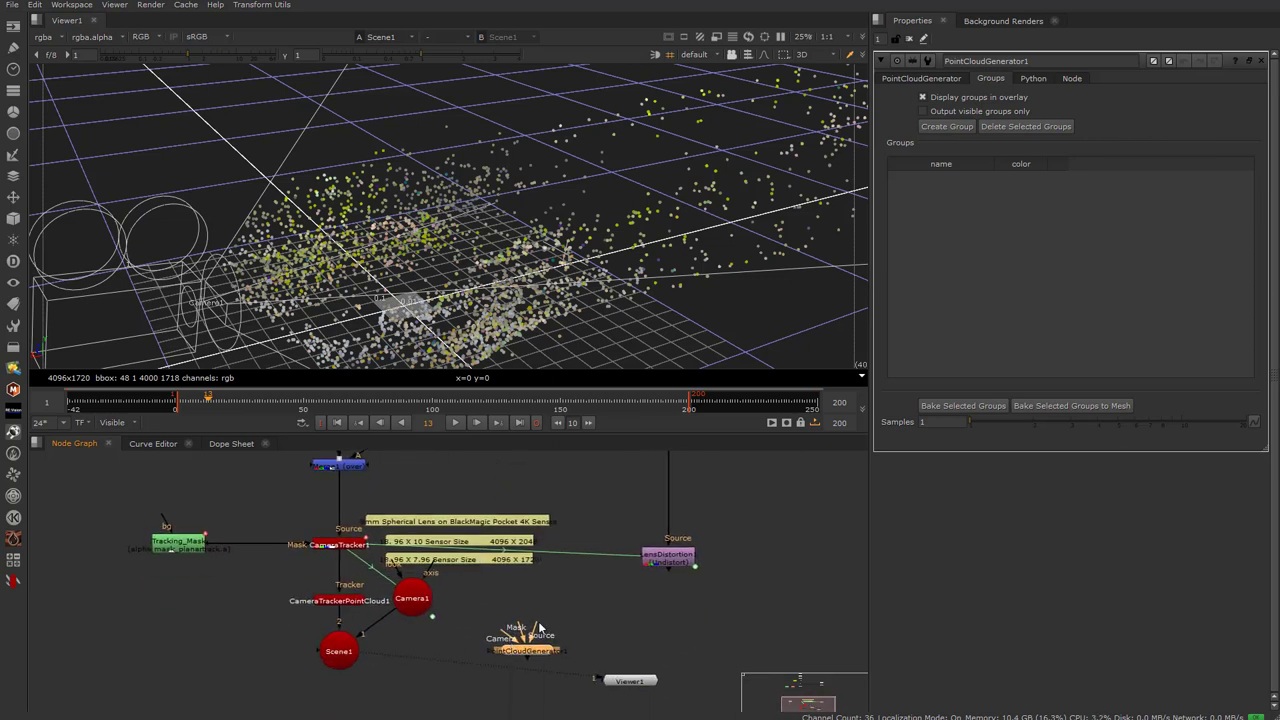
drag(674, 583, 681, 562)
drag(530, 652, 672, 654)
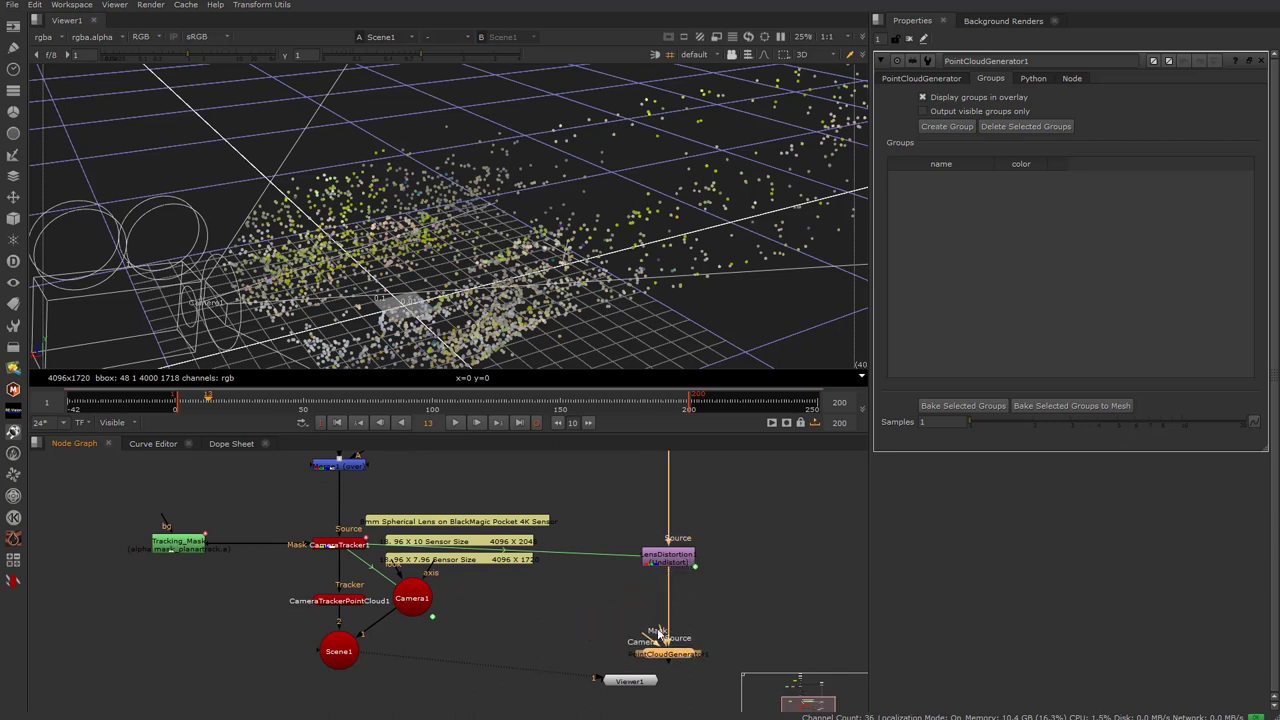
Move the Tracking_Mask node to between Camera1 and PointCloudGenerator1
drag(484, 466, 156, 645)
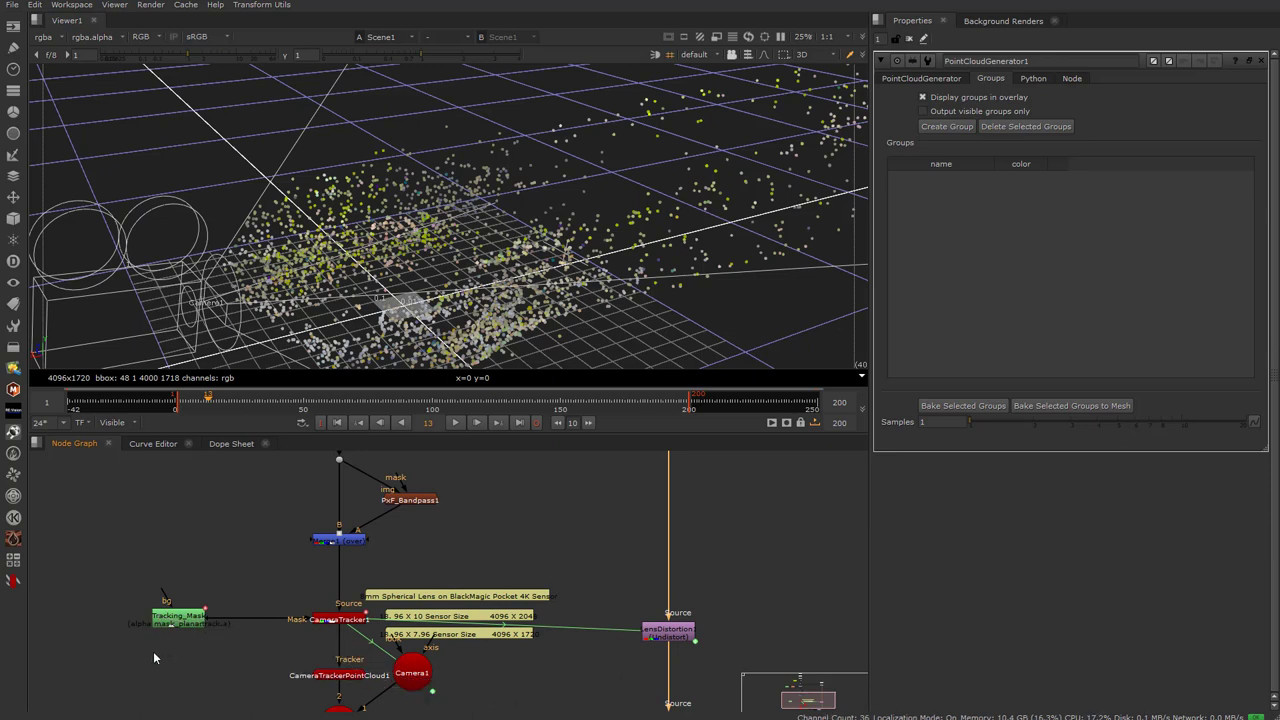
middle_drag(165, 636, 152, 541)
drag(151, 540, 474, 630)
scroll(474, 628, up, 2)
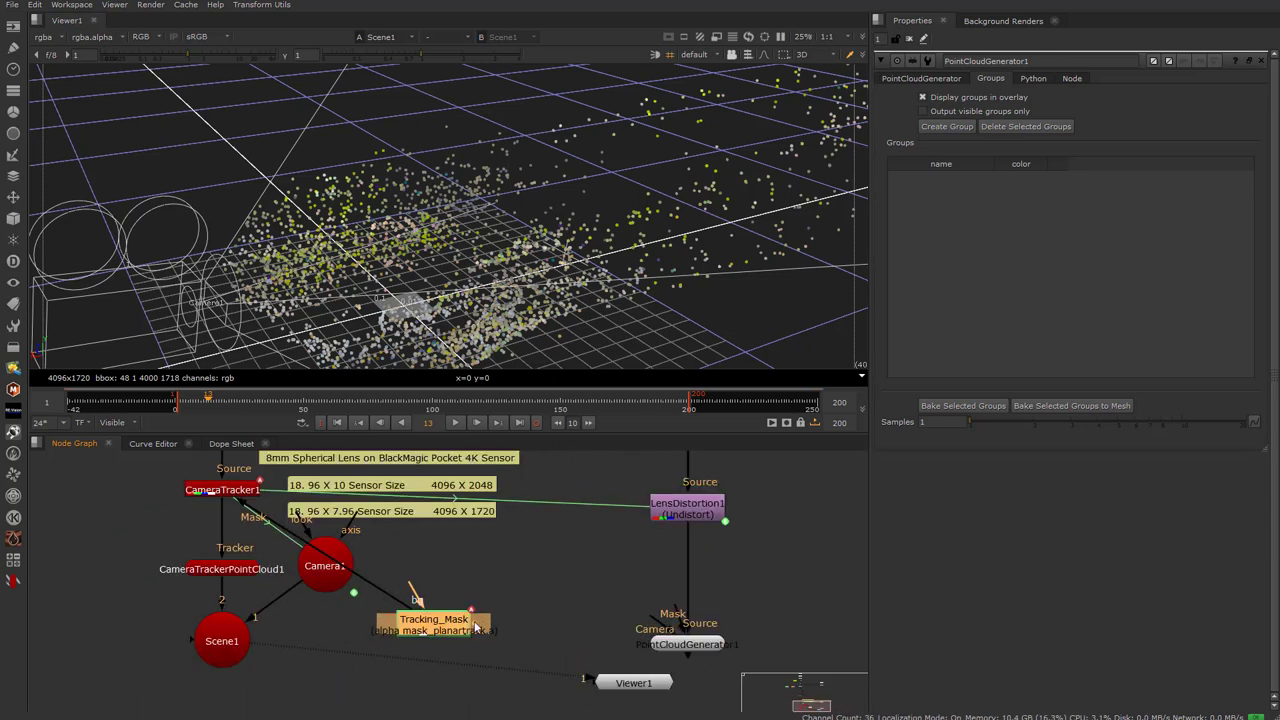
Inspect the Tracking_Mask output, then check its roto shapes over the LensDistortion1 footage
key(1)
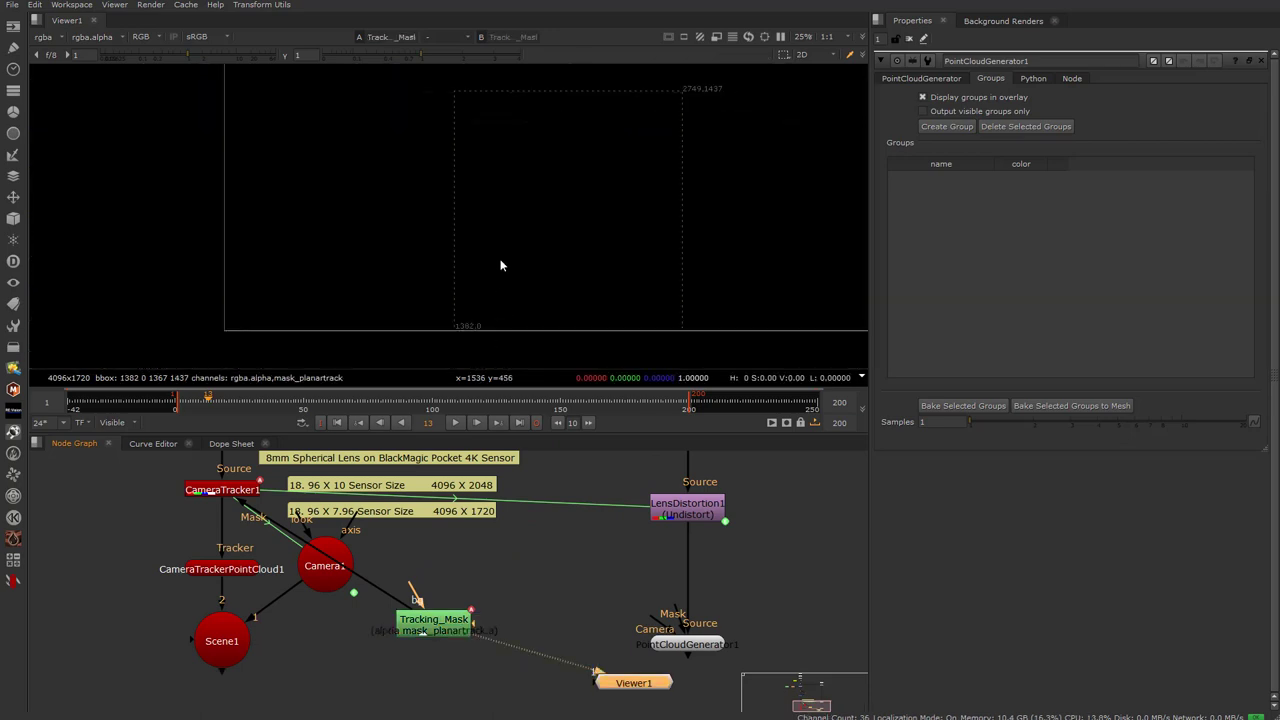
key(Tab)
key(Tab)
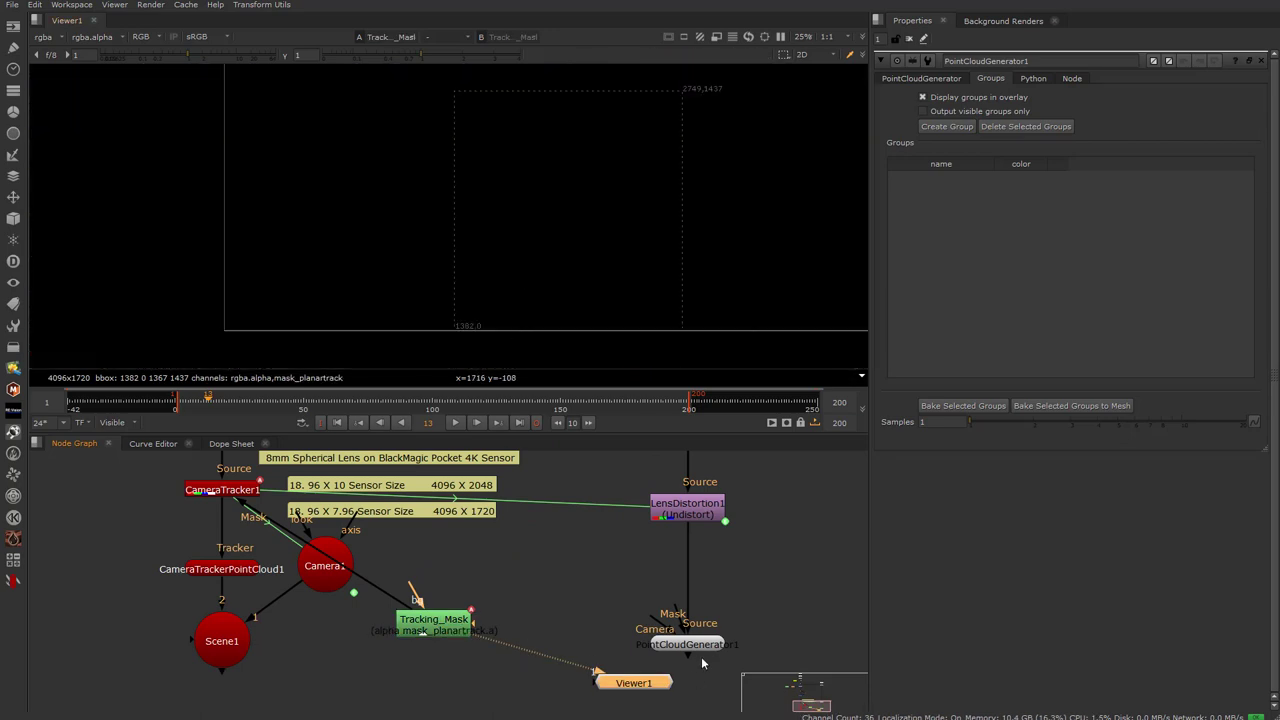
click(692, 645)
click(683, 513)
key(1)
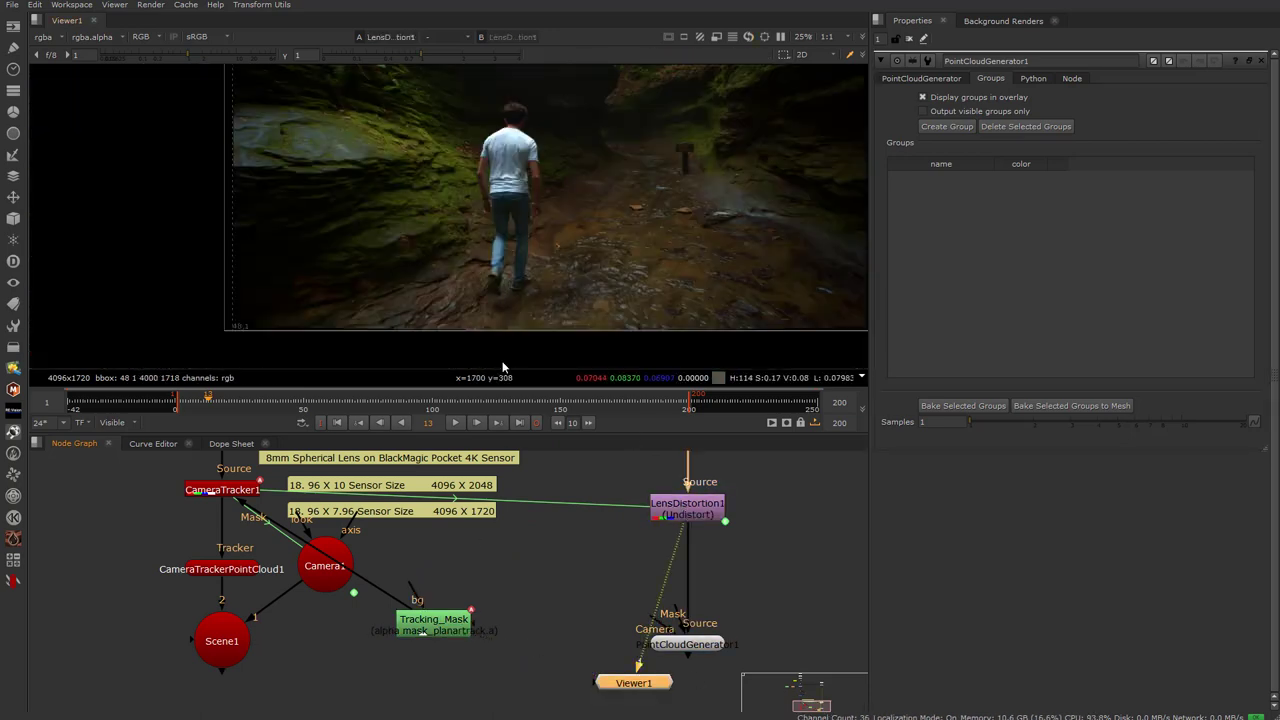
click(433, 620)
scroll(550, 251, down, 2)
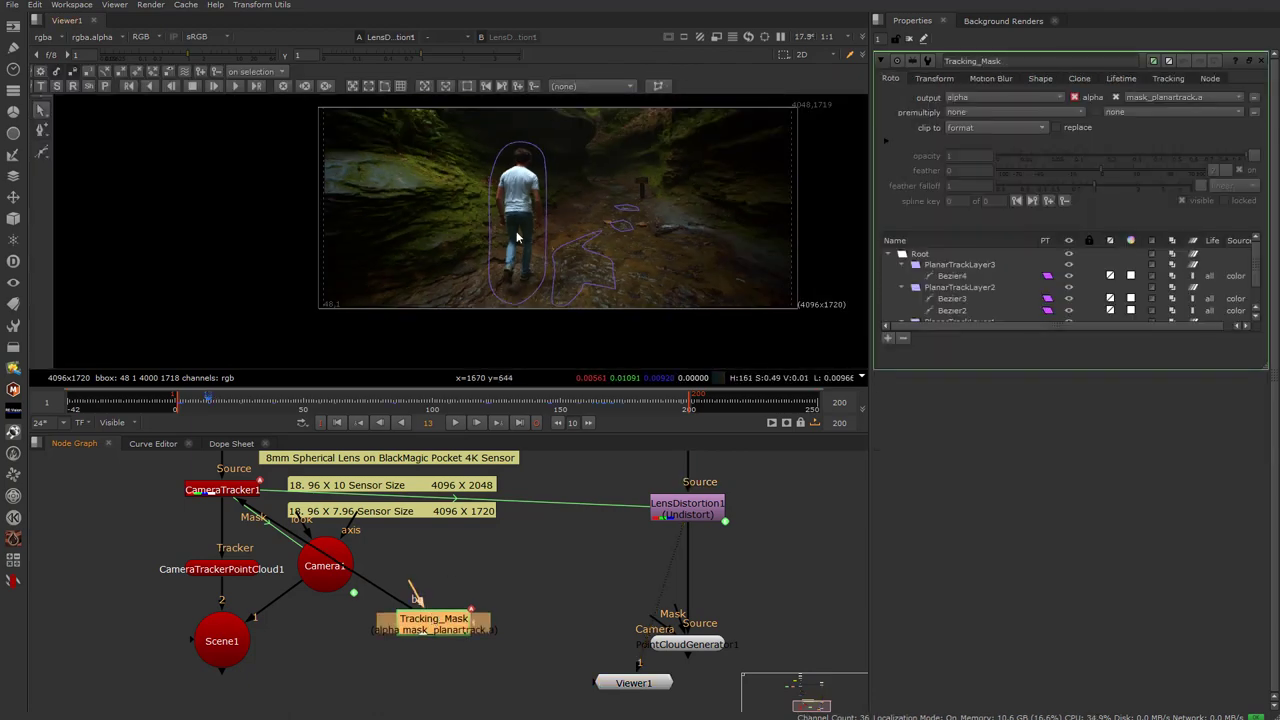
scroll(630, 691, up, 1)
Connect PointCloudGenerator1's mask input to Tracking_Mask and set its Ignore Mask to Mask Alpha
drag(412, 622, 448, 628)
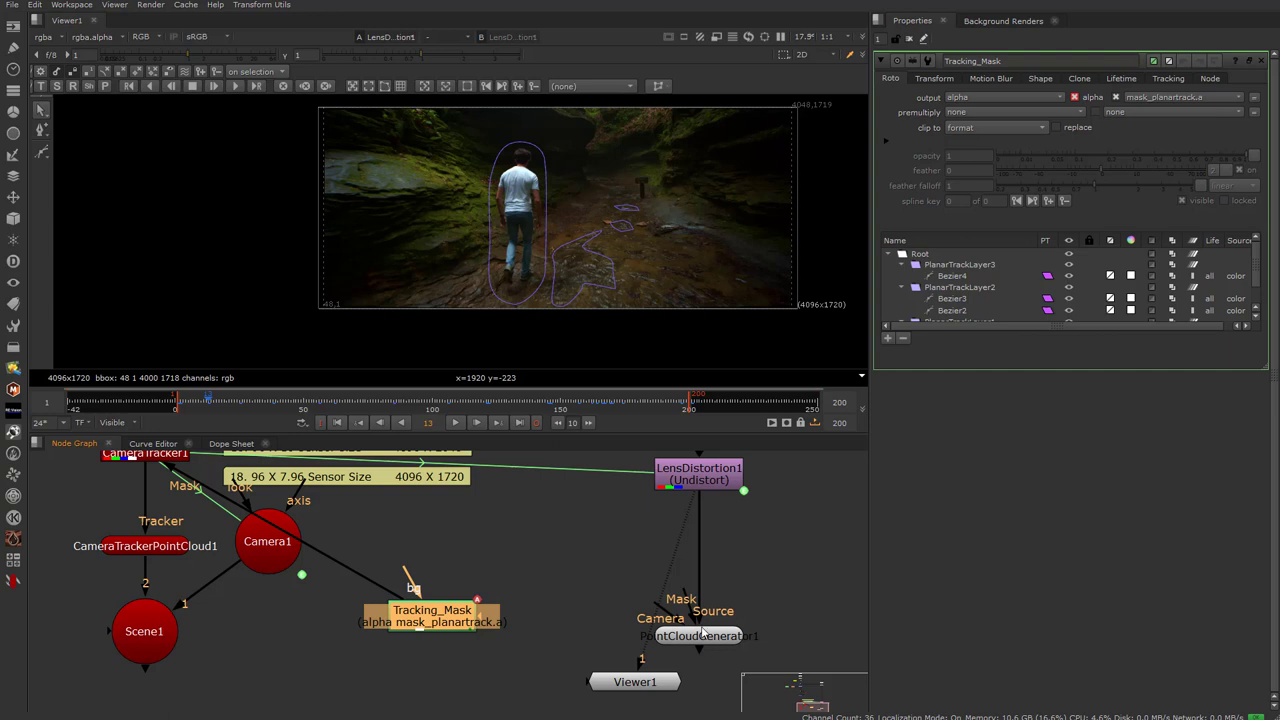
drag(691, 638, 690, 632)
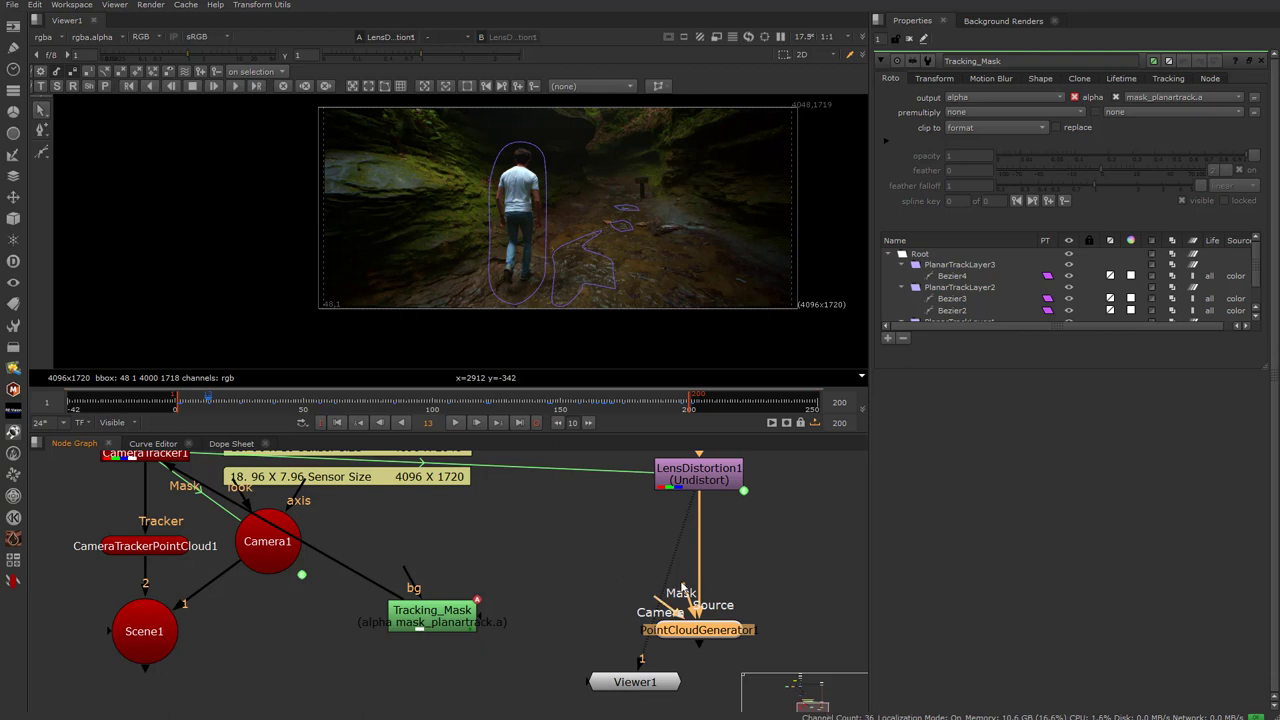
drag(670, 590, 432, 612)
double_click(690, 632)
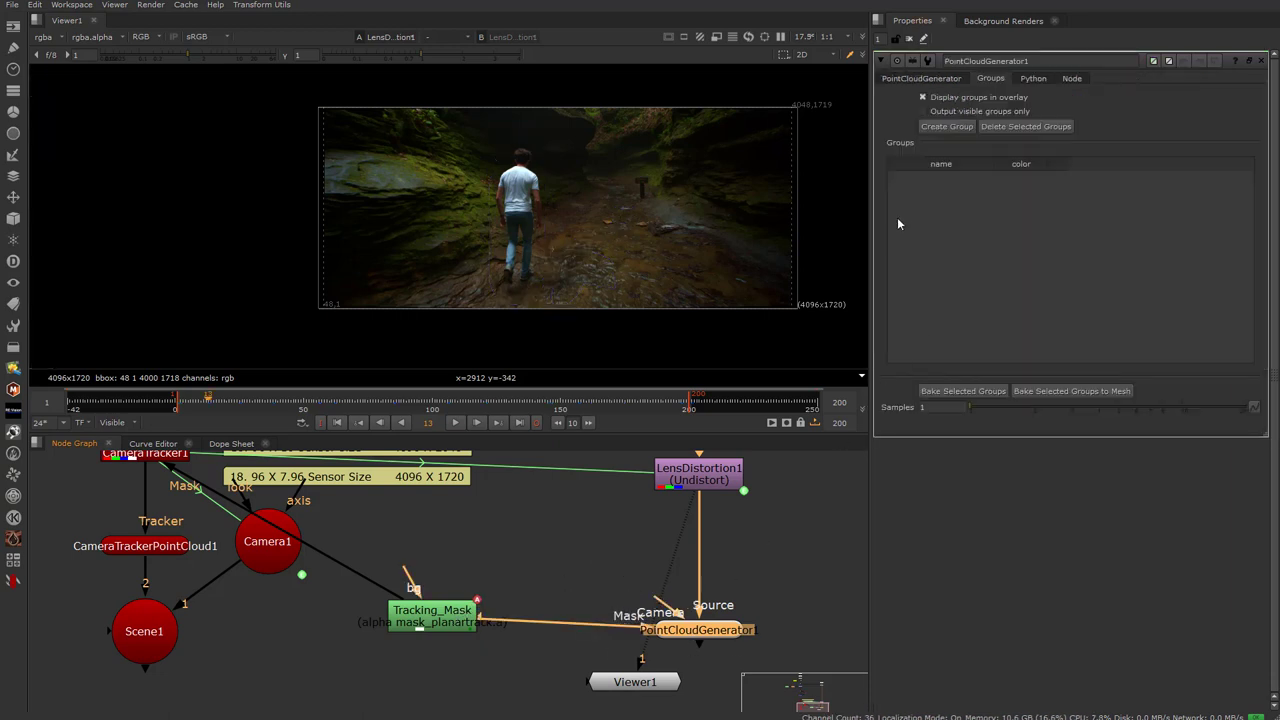
click(912, 79)
click(990, 148)
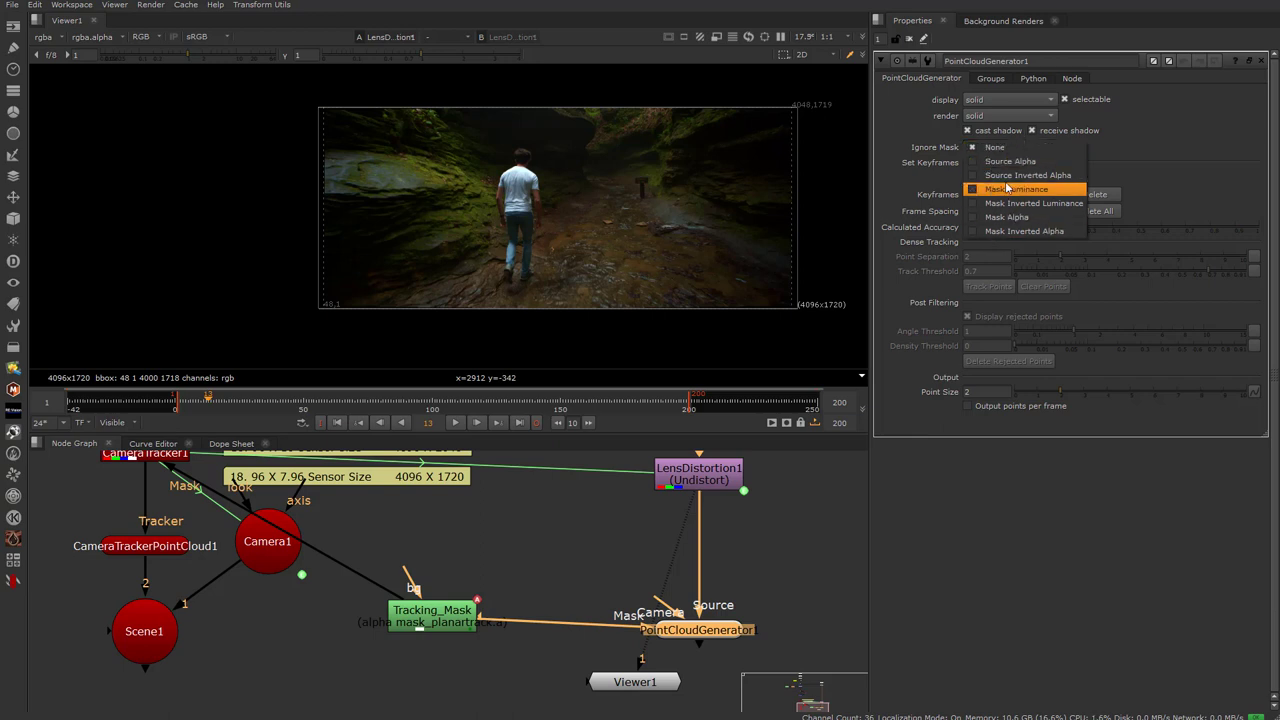
click(1001, 218)
Reposition Camera1 and Tracking_Mask, and connect PointCloudGenerator1's camera input to Camera1
drag(659, 595, 552, 548)
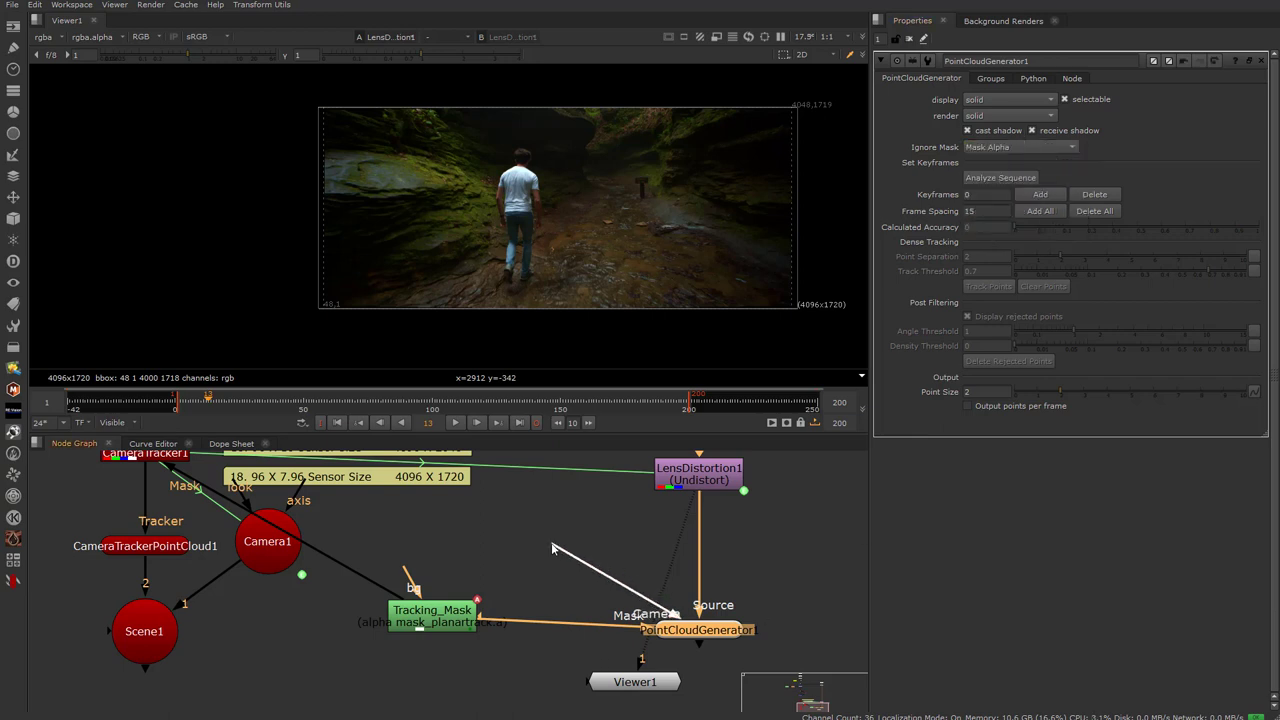
drag(260, 572, 387, 566)
drag(405, 634, 374, 647)
drag(655, 598, 405, 546)
Move LensDistortion1 slightly up and shift the lens and sensor sticky notes left, clear of the camera connections
scroll(412, 548, down, 2)
middle_drag(559, 577, 529, 611)
scroll(529, 611, up, 1)
drag(598, 527, 603, 505)
middle_drag(411, 592, 466, 631)
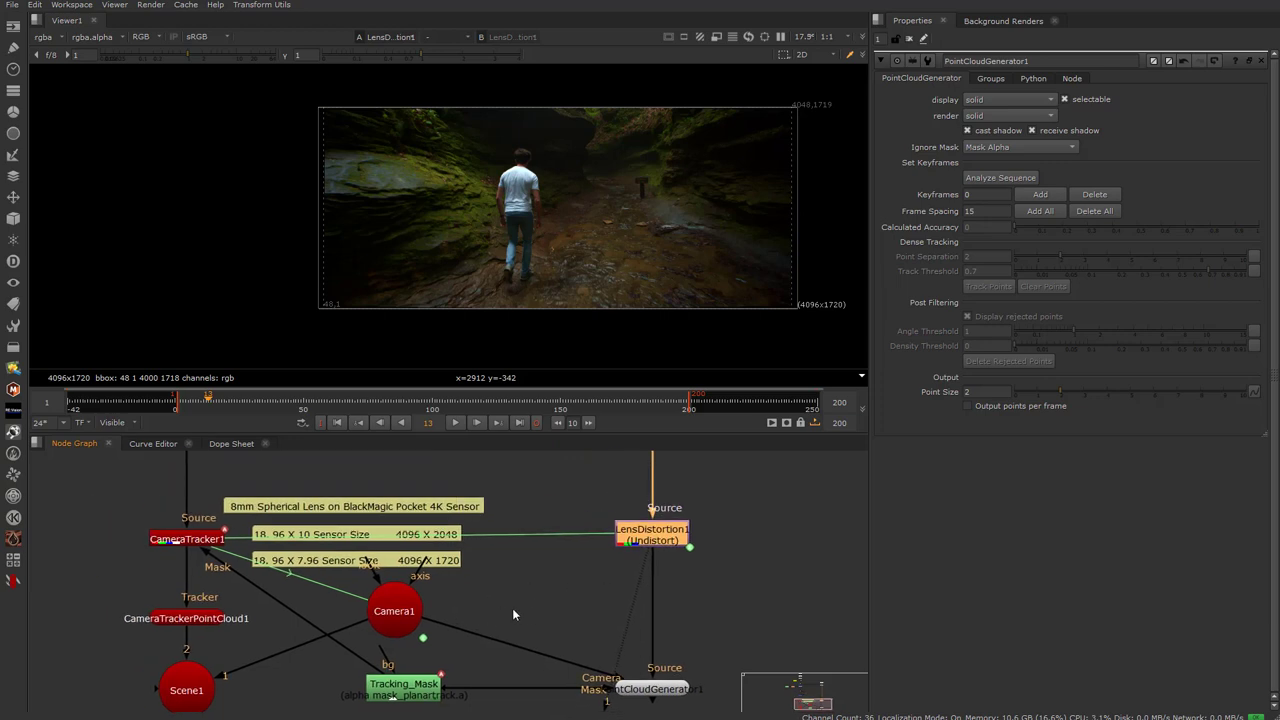
drag(530, 611, 209, 468)
drag(237, 511, 72, 514)
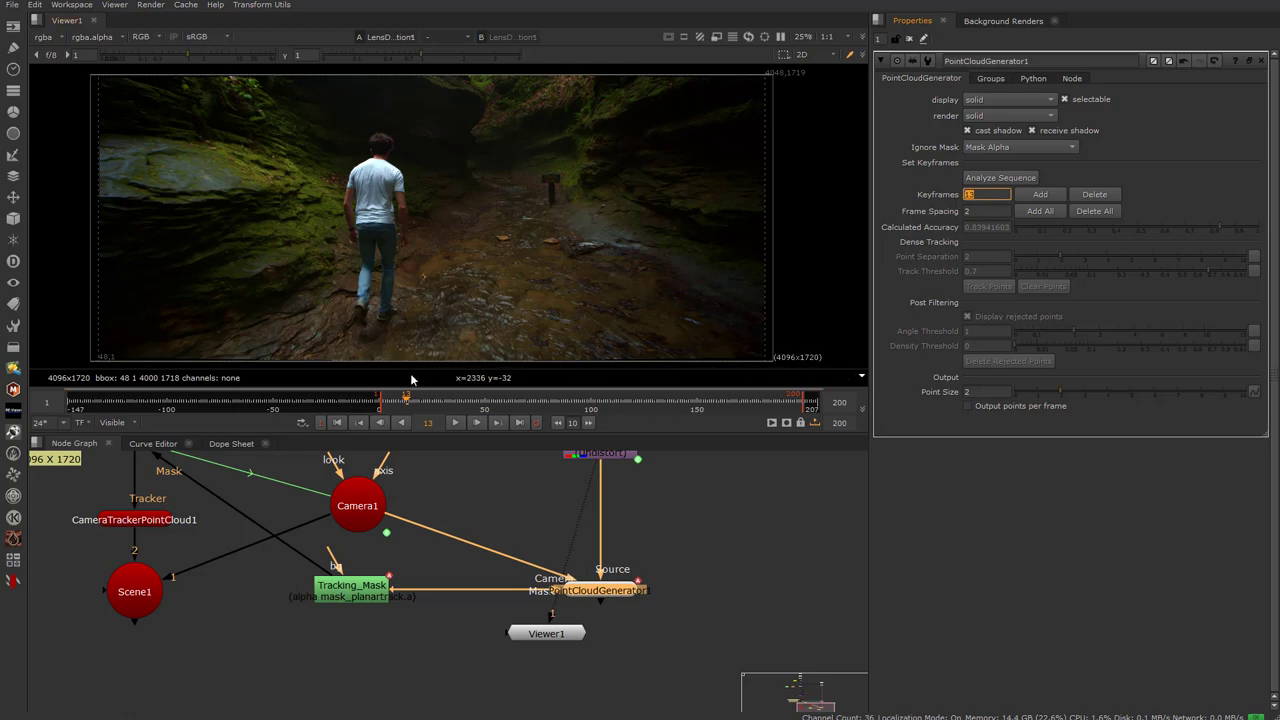
Go to frame 17 and manually add a PointCloudGenerator1 keyframe there
drag(423, 404, 388, 419)
scroll(477, 409, up, 3)
click(403, 408)
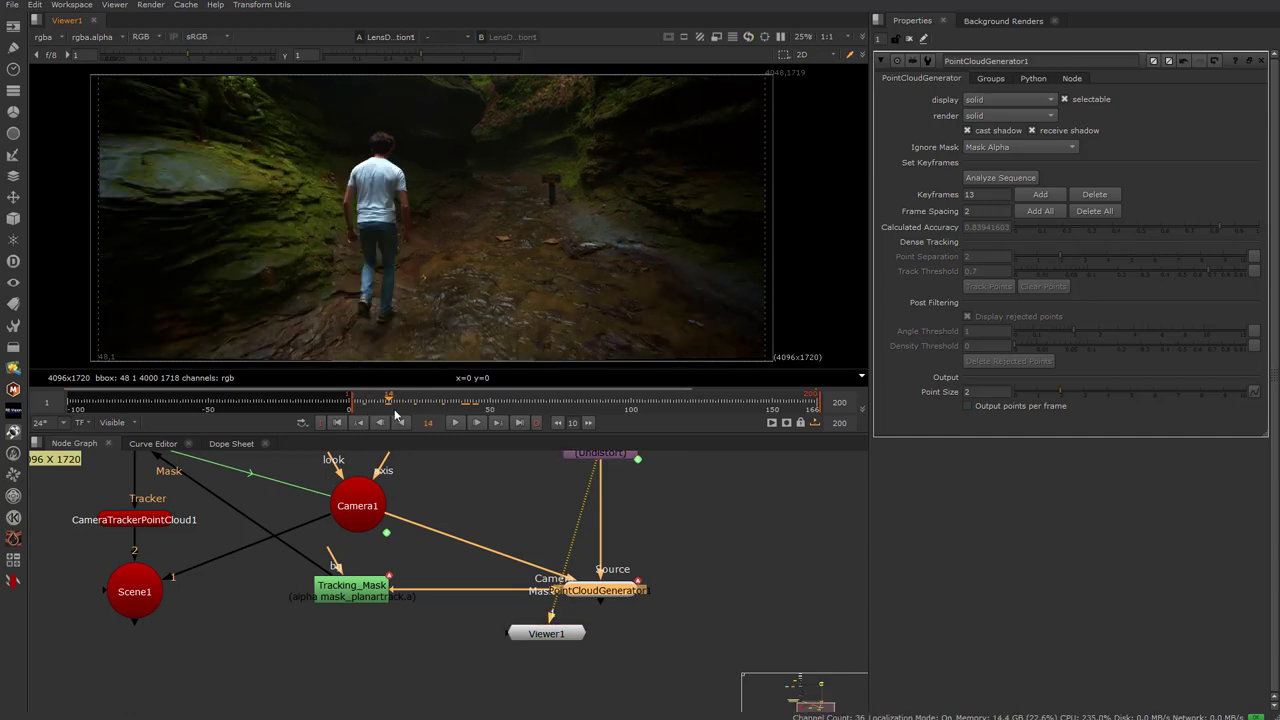
click(398, 410)
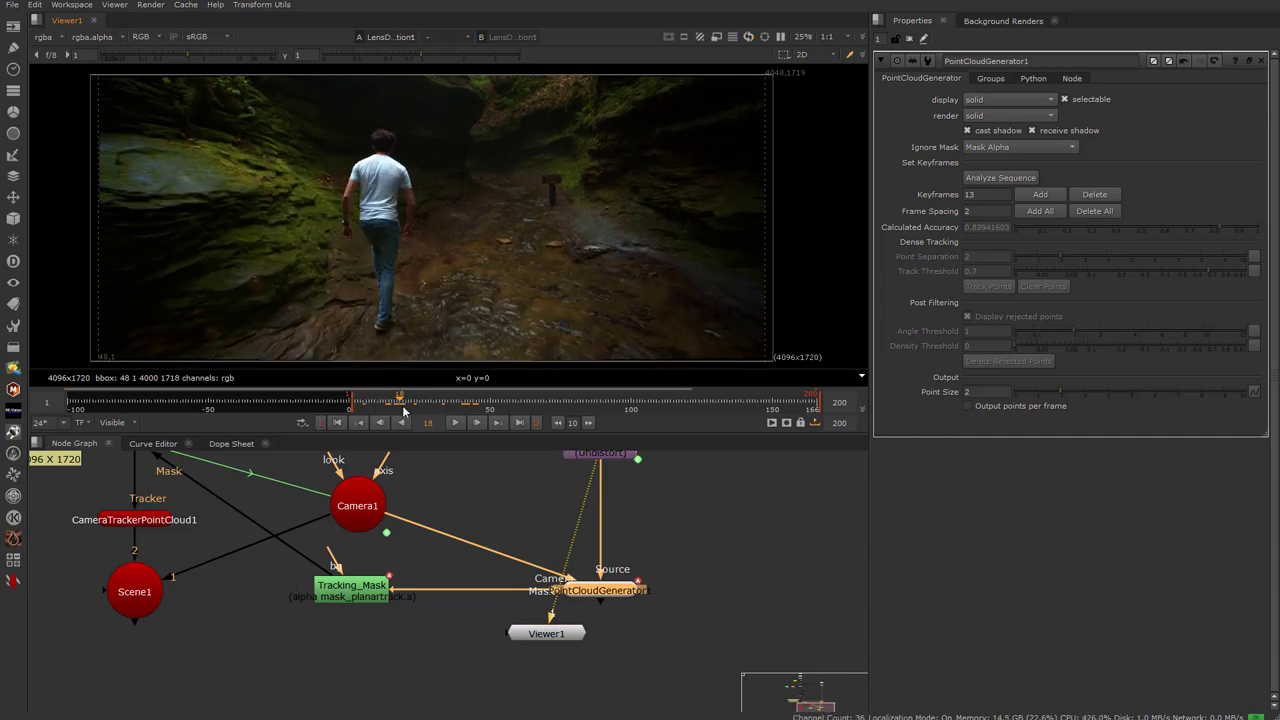
click(398, 409)
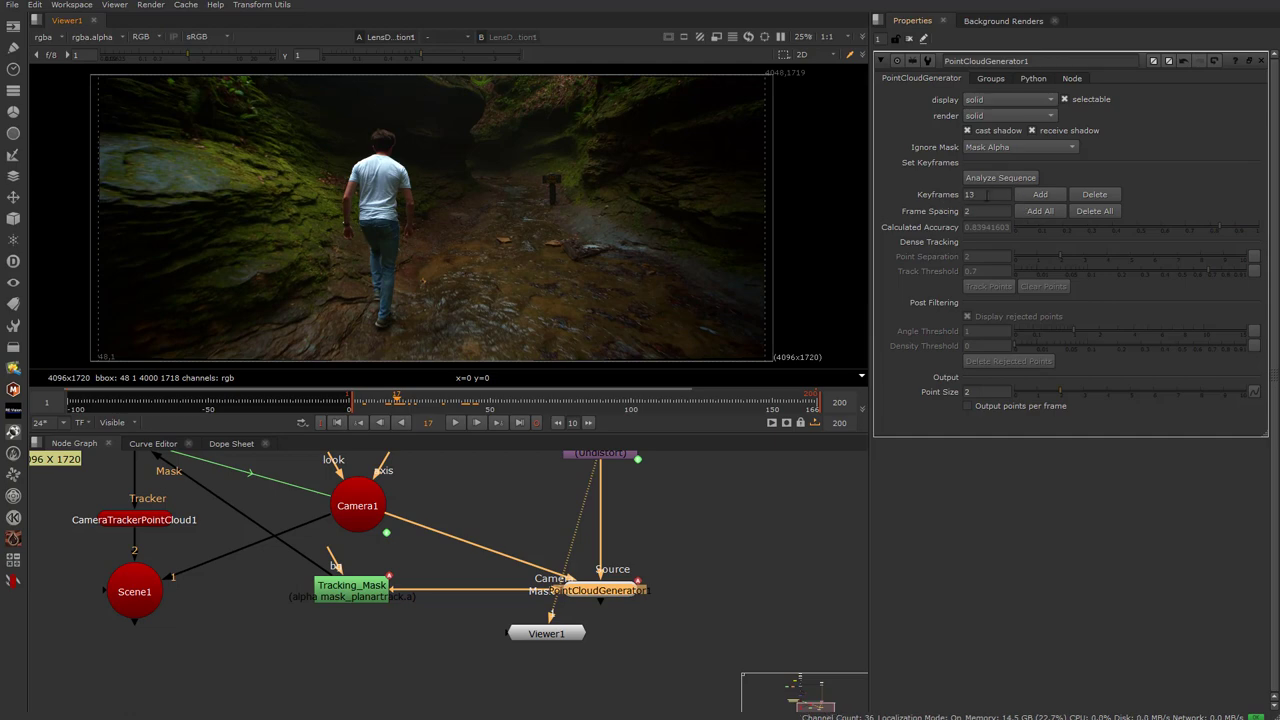
click(1038, 195)
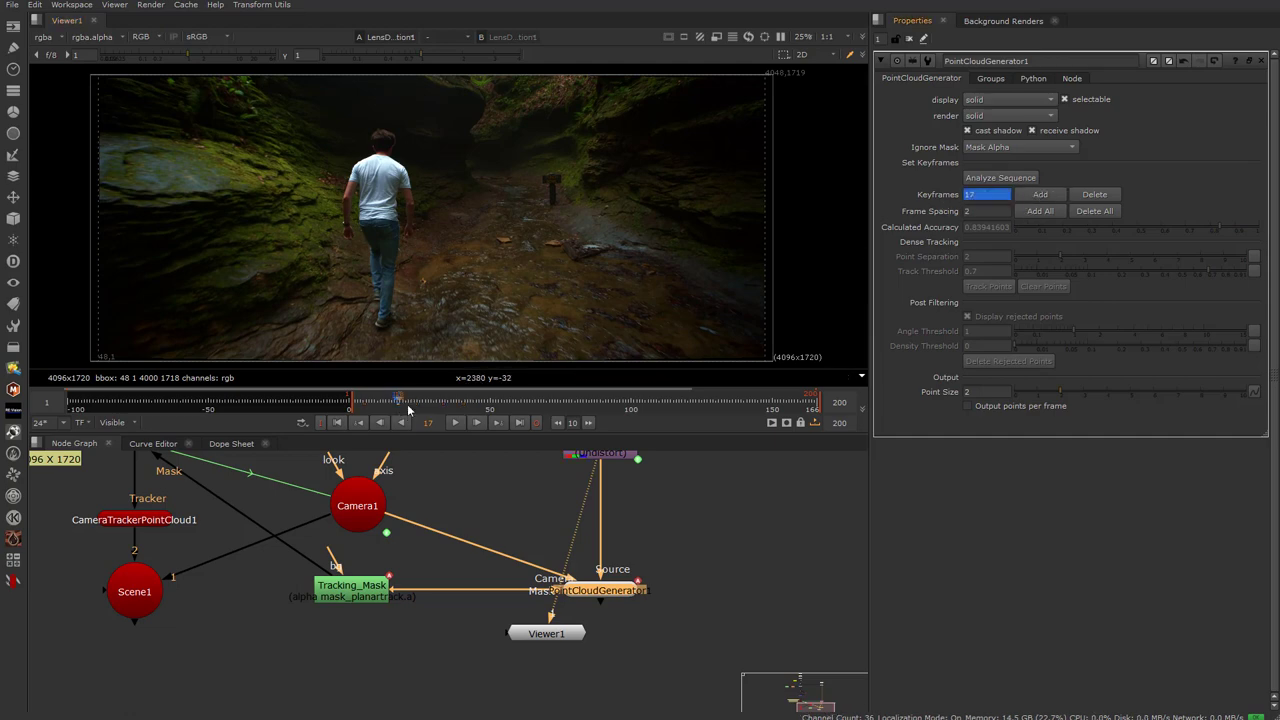
Manually add PointCloudGenerator1 keyframes one by one on the consecutive frames 26 to 30
drag(408, 410, 422, 404)
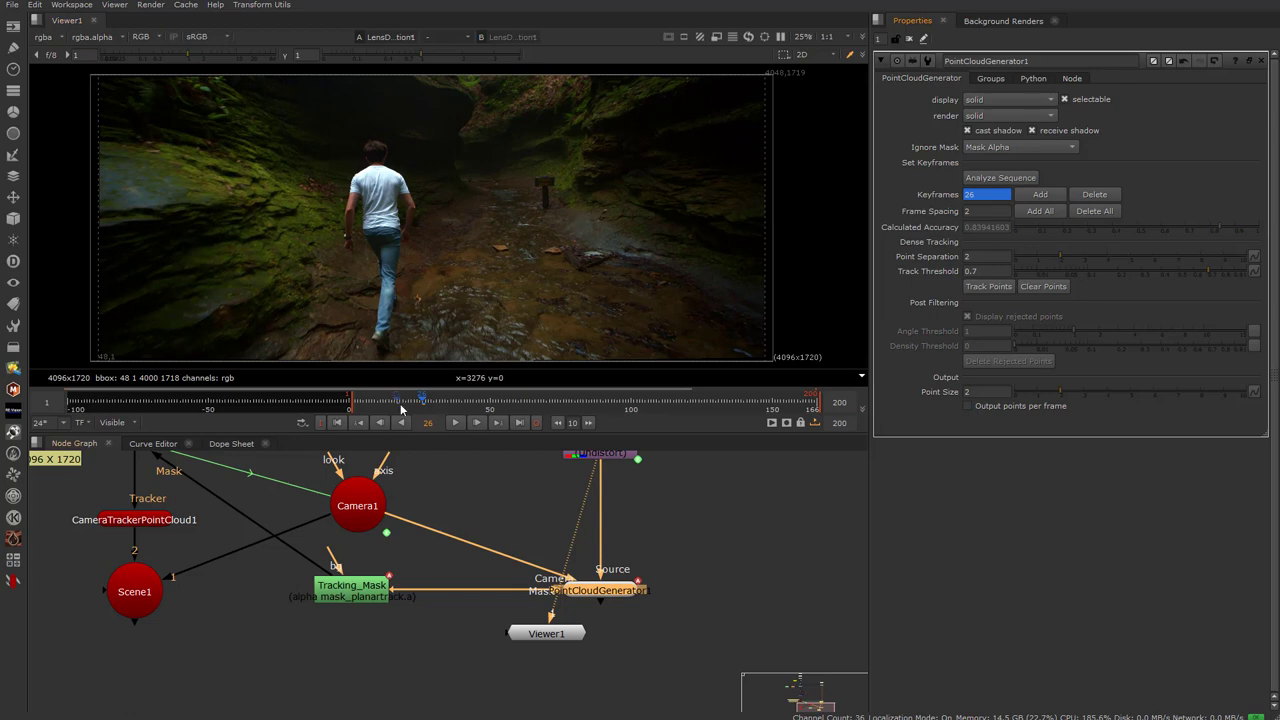
scroll(401, 409, up, 3)
click(446, 409)
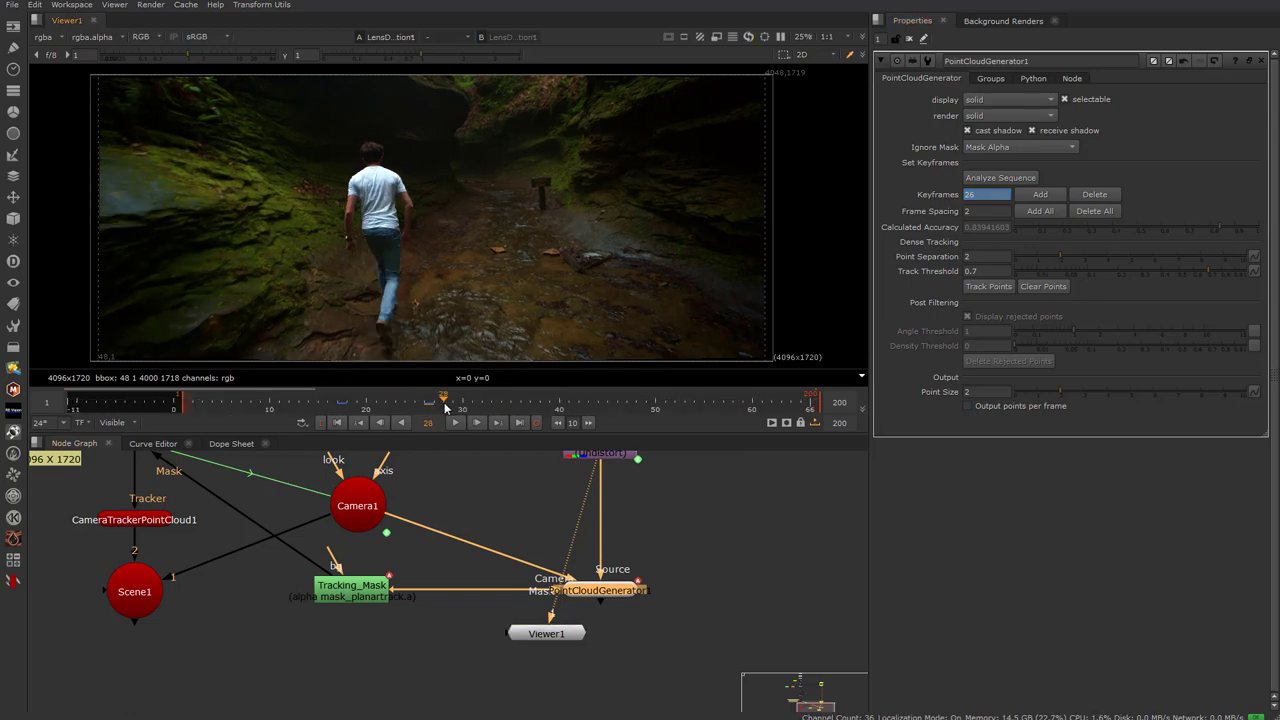
drag(446, 409, 435, 408)
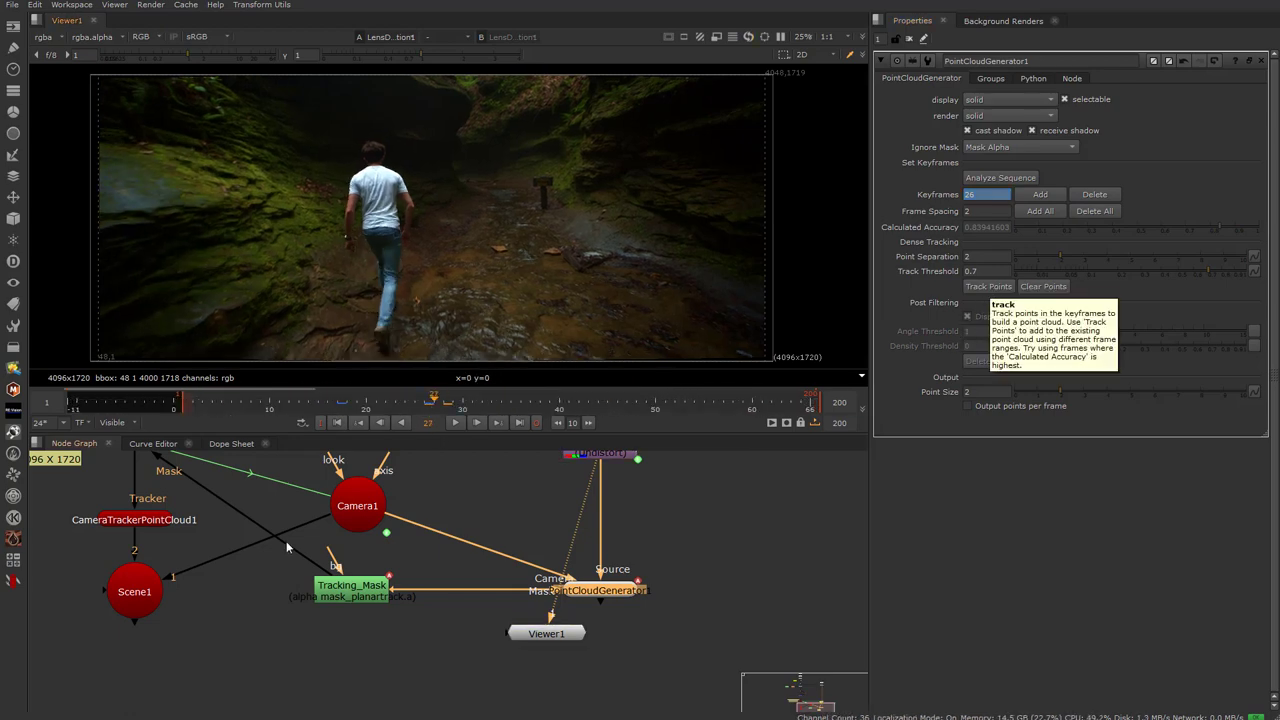
click(1034, 196)
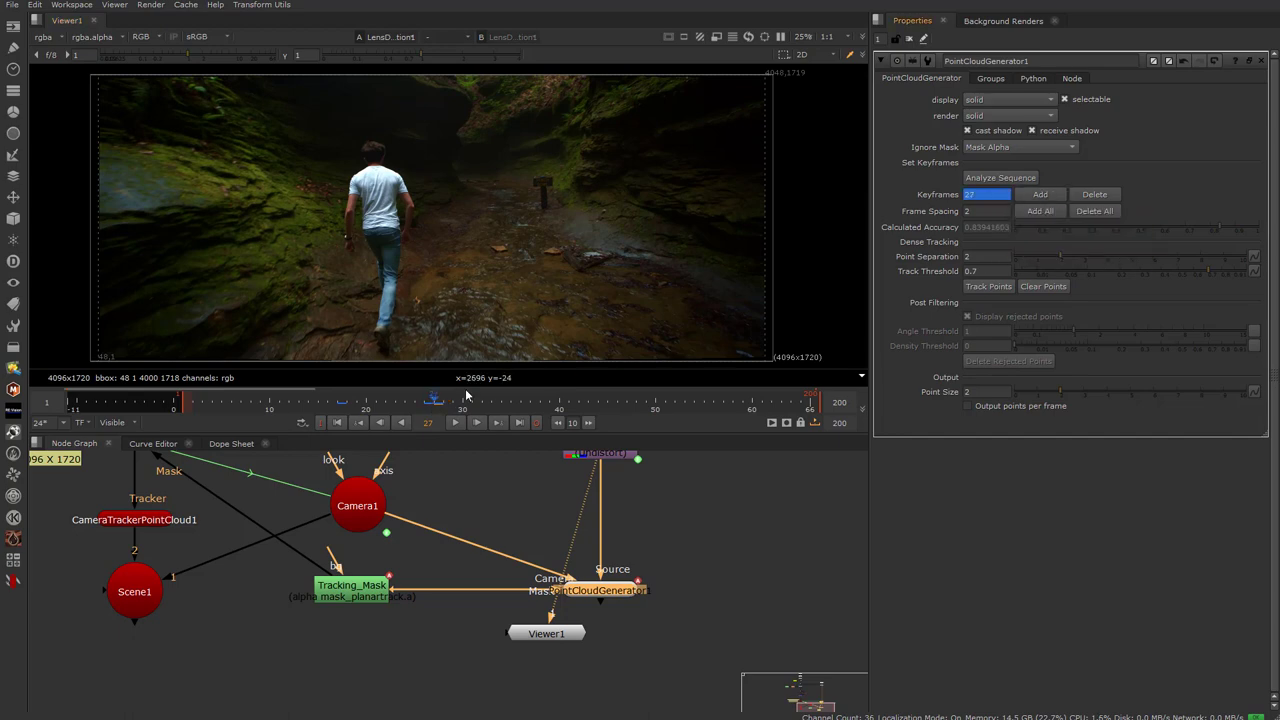
click(450, 420)
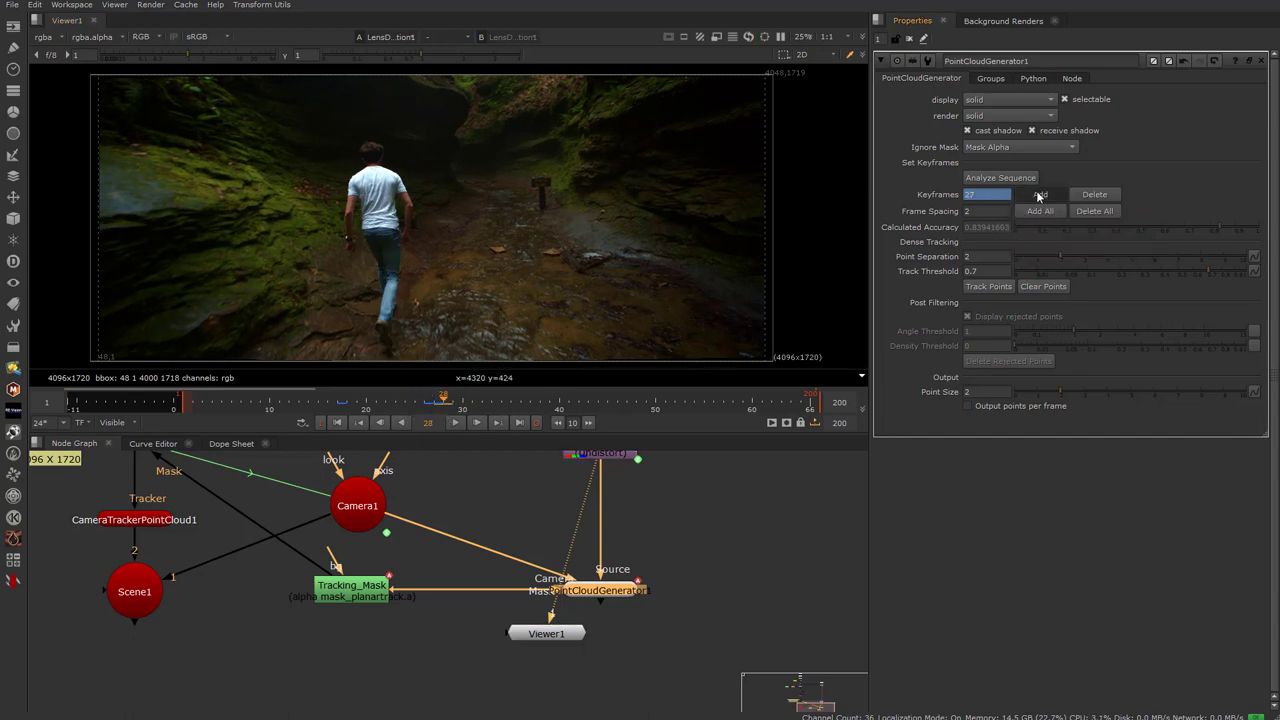
click(1038, 194)
click(455, 408)
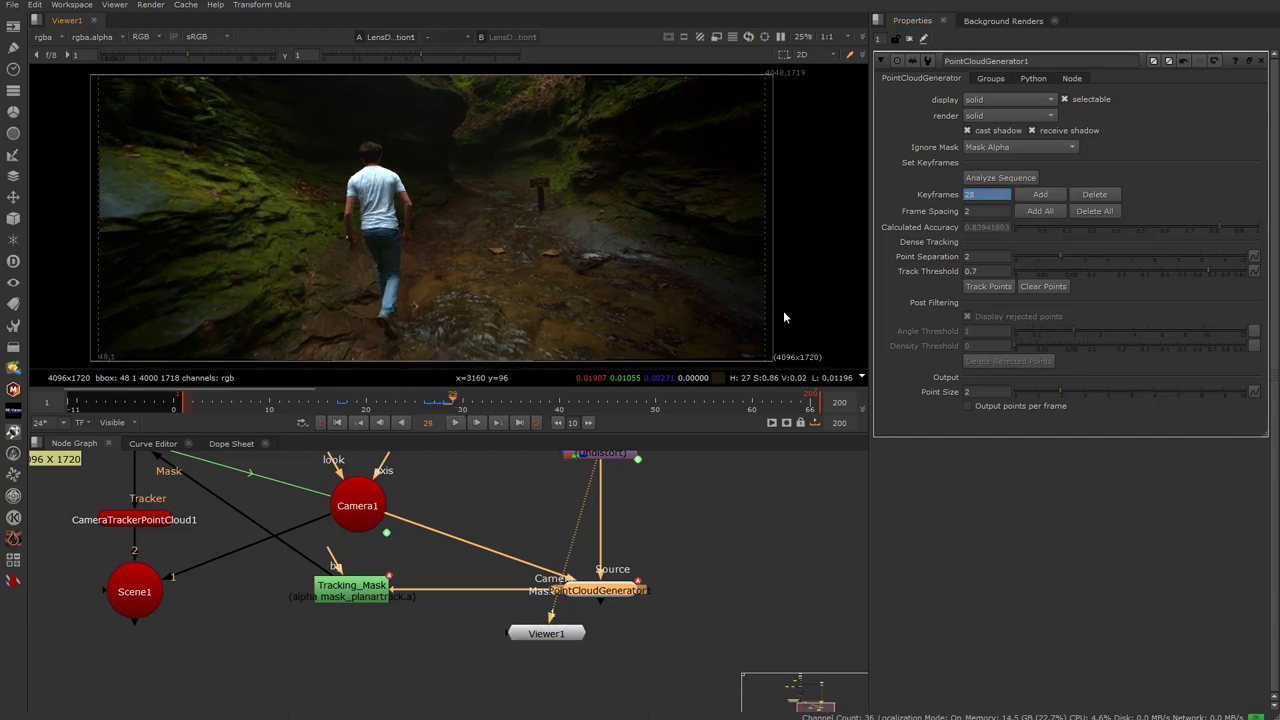
click(1040, 196)
click(462, 408)
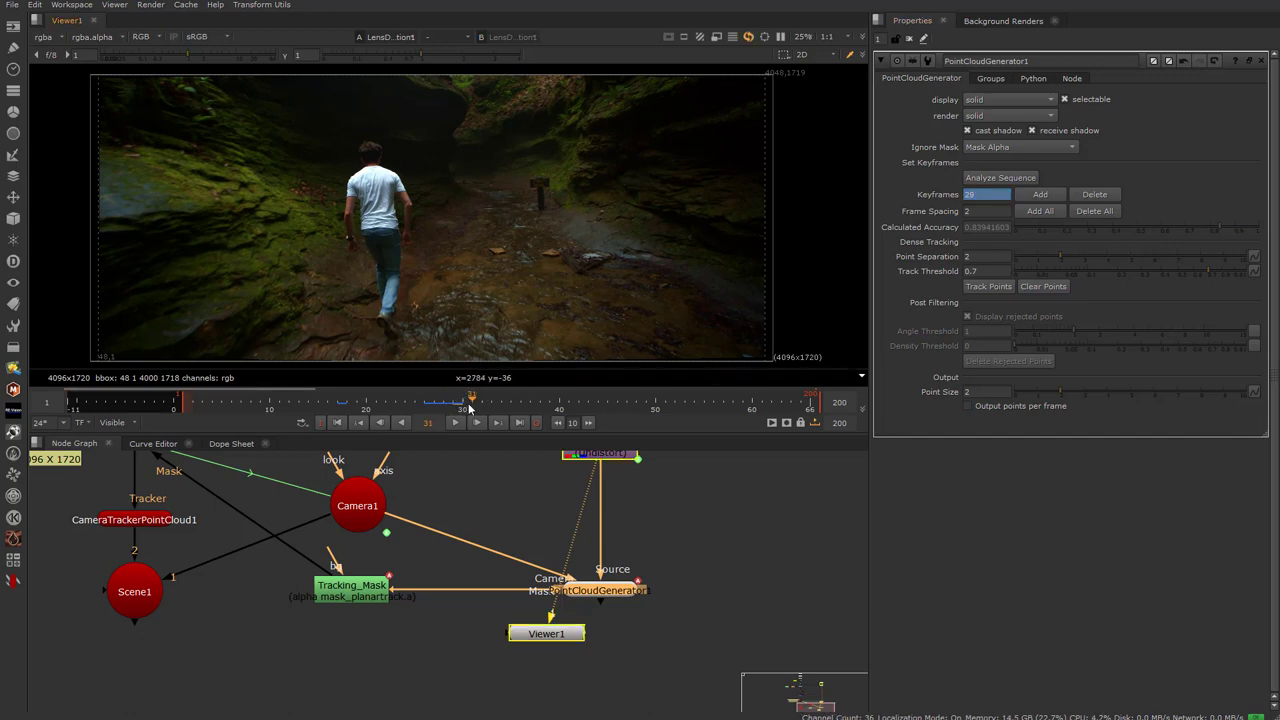
click(1040, 195)
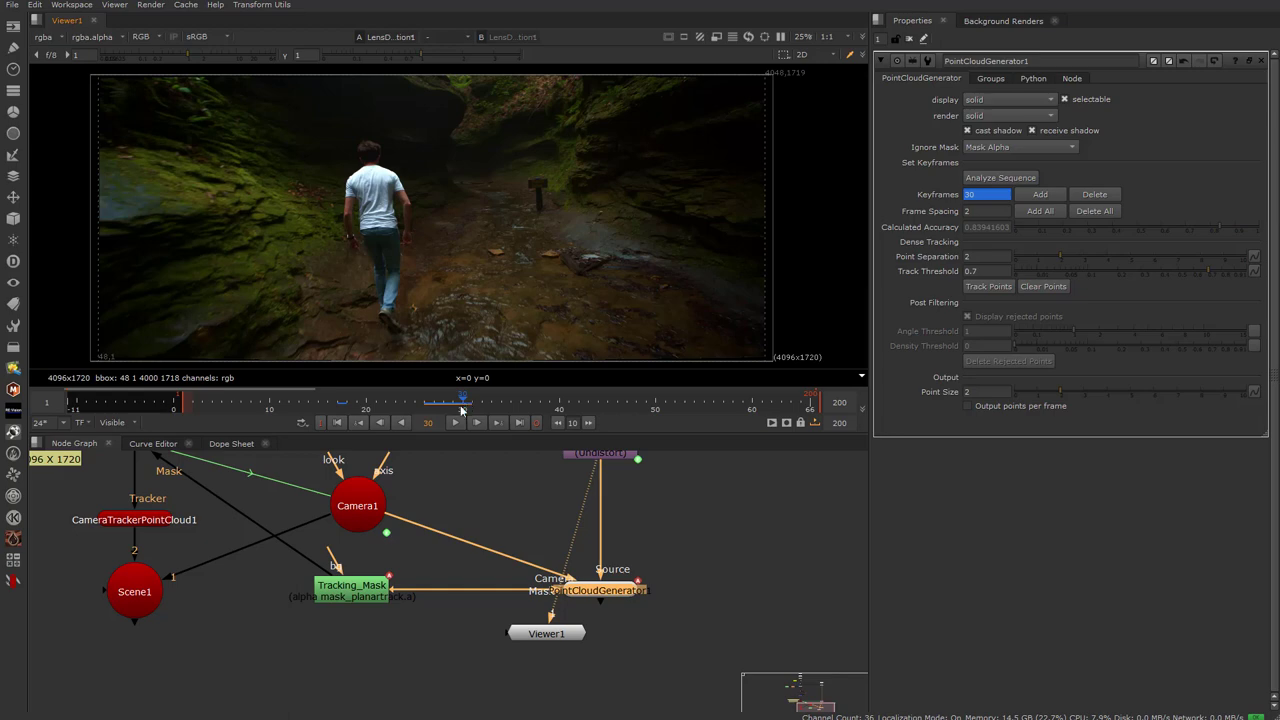
Go to frame 39 and manually add a PointCloudGenerator1 keyframe there
drag(462, 410, 549, 408)
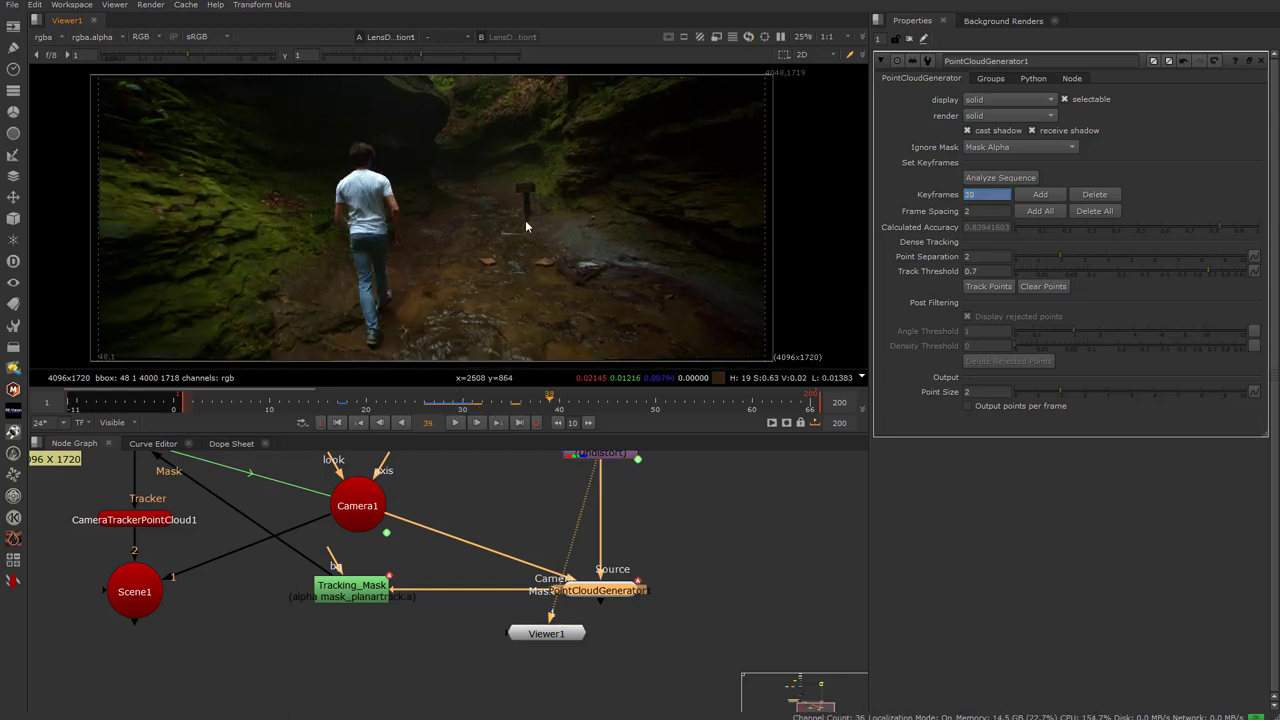
click(1040, 194)
mouse_move(549, 408)
mouse_down()
mouse_move(584, 400)
mouse_move(549, 408)
mouse_up()
Inspect the manually added PointCloudGenerator1 keyframes in the Dope Sheet, selecting them as a group
click(231, 443)
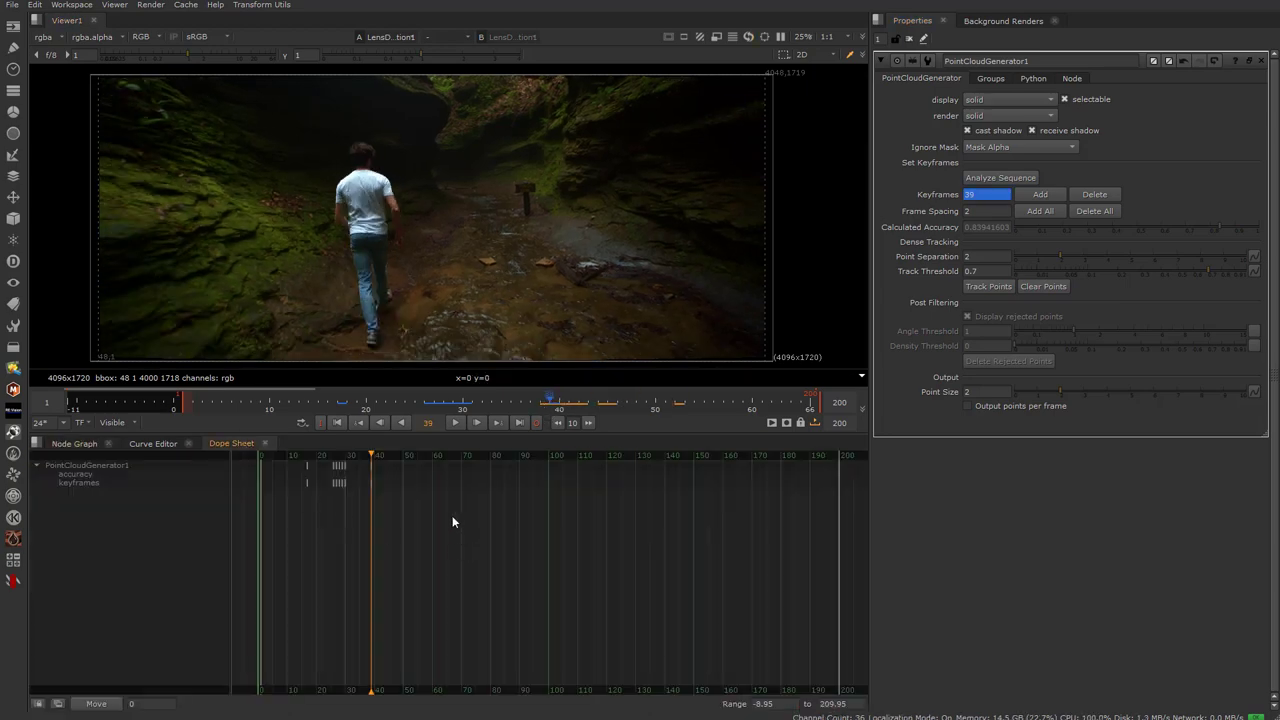
drag(452, 515, 302, 462)
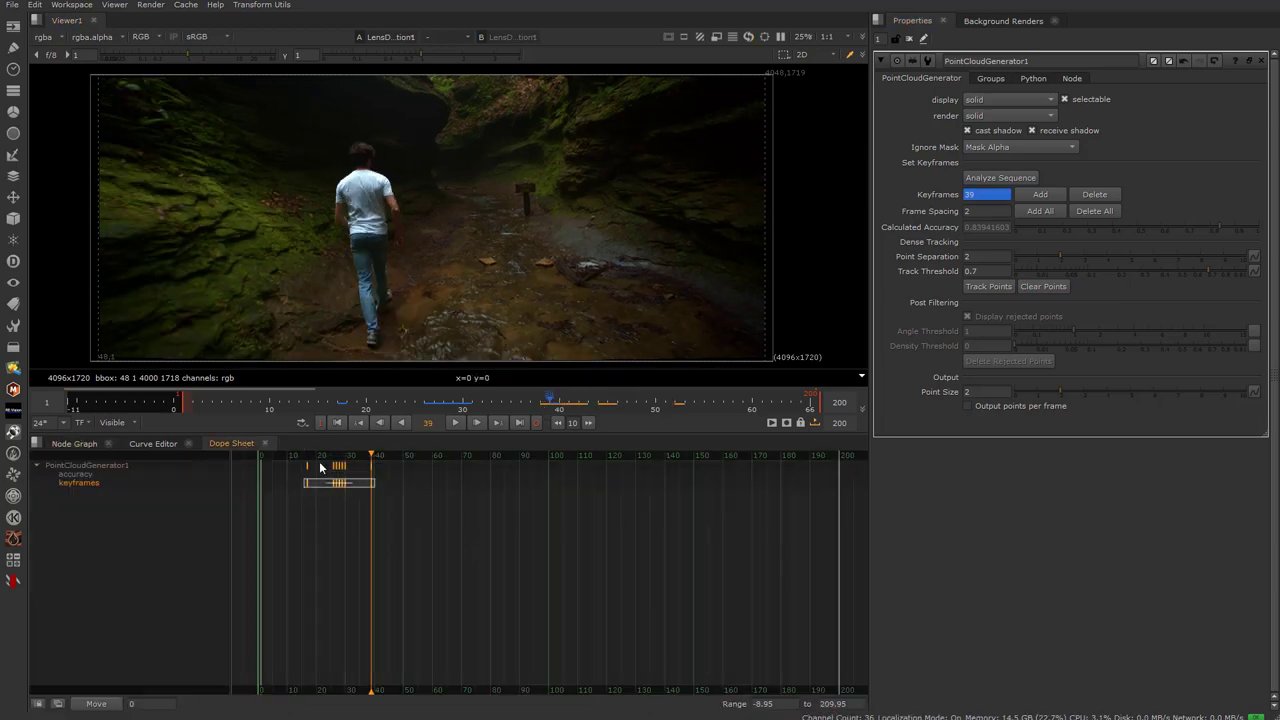
click(481, 532)
drag(370, 540, 302, 463)
click(408, 509)
drag(408, 509, 234, 474)
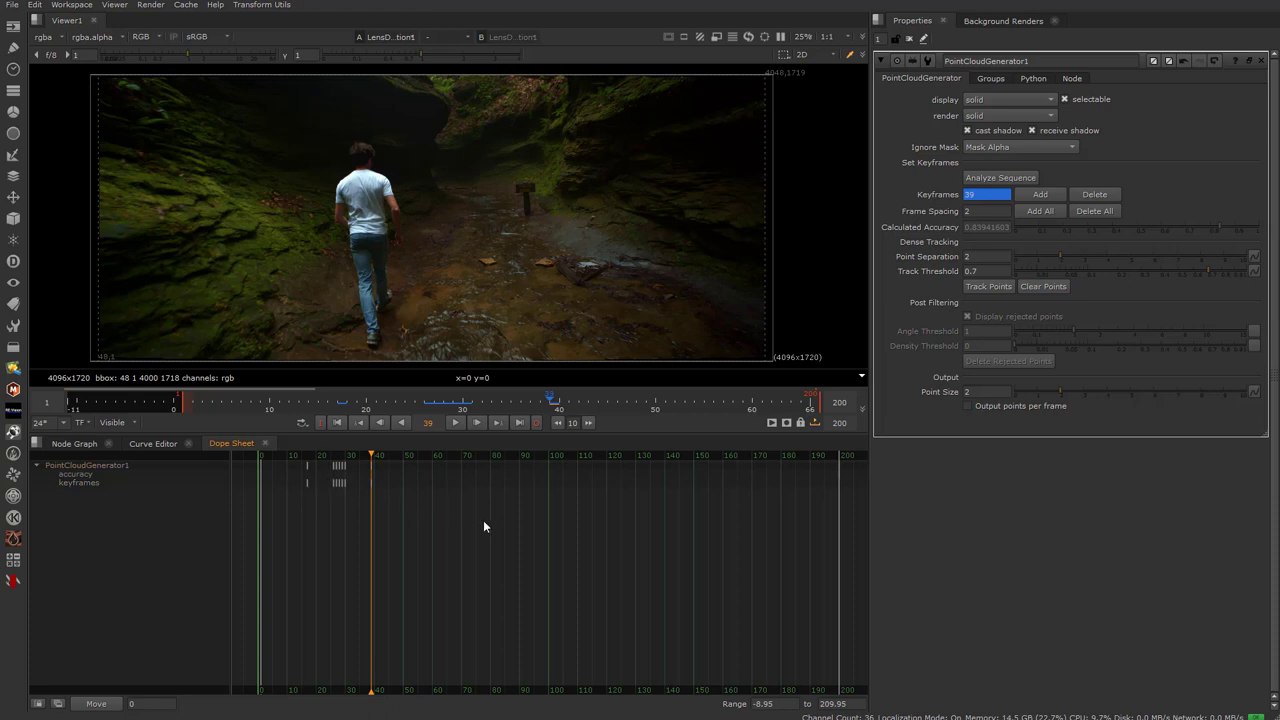
Delete the keyframe at frame 39 and clear all remaining PointCloudGenerator1 keyframes
click(1098, 196)
drag(434, 497, 276, 464)
click(321, 472)
drag(444, 402, 434, 402)
drag(368, 515, 296, 465)
click(314, 484)
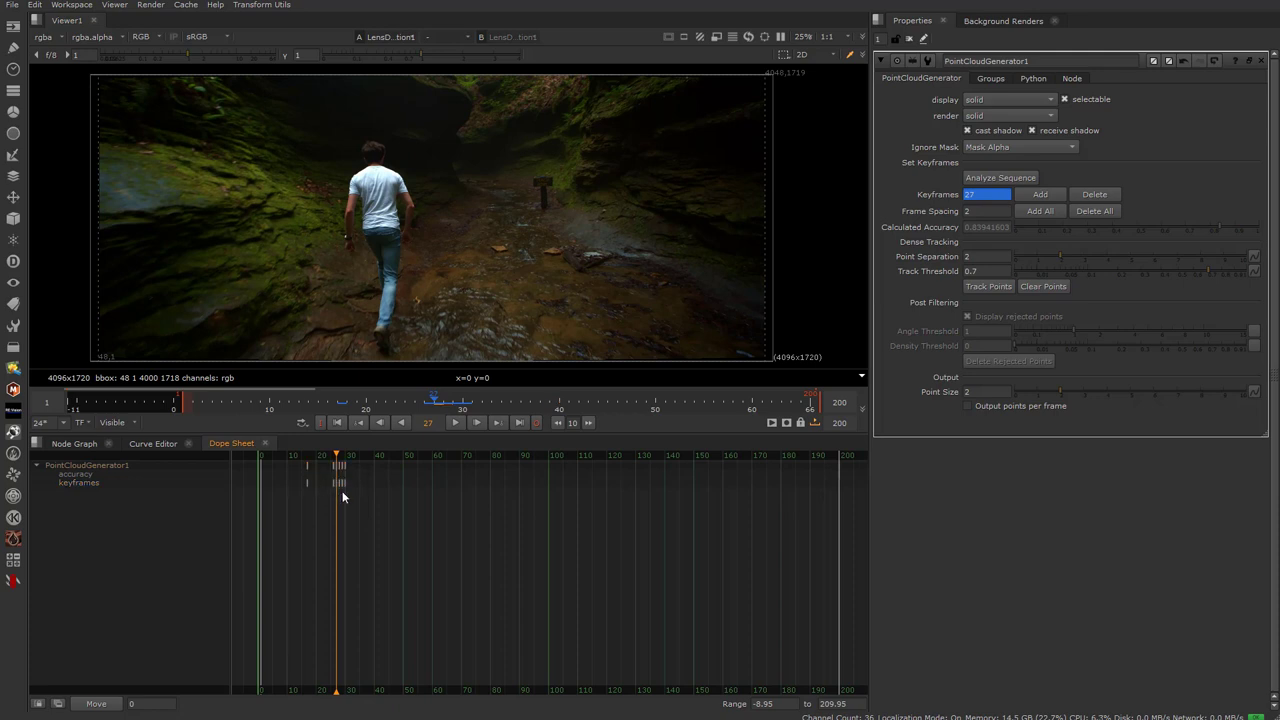
drag(367, 492, 300, 458)
click(1087, 212)
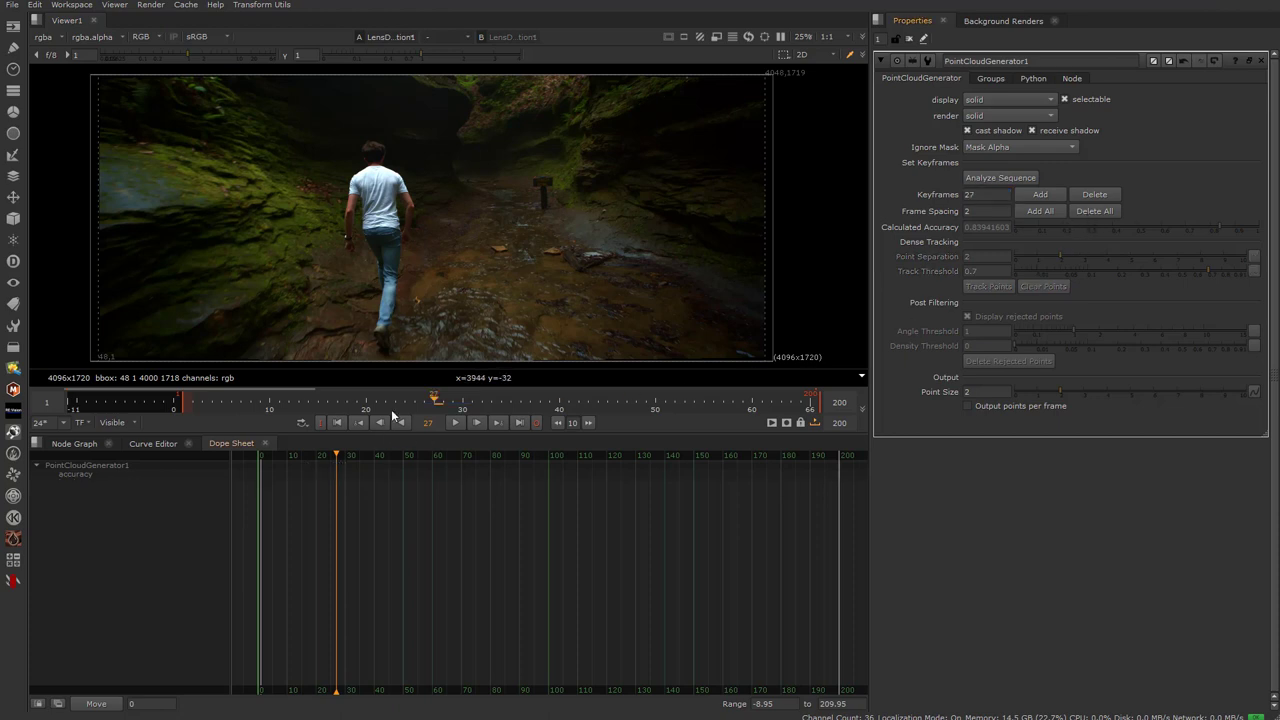
Add PointCloudGenerator1 keyframes across the whole sequence with a Frame Spacing of 2 and scrub through them
drag(392, 411, 319, 411)
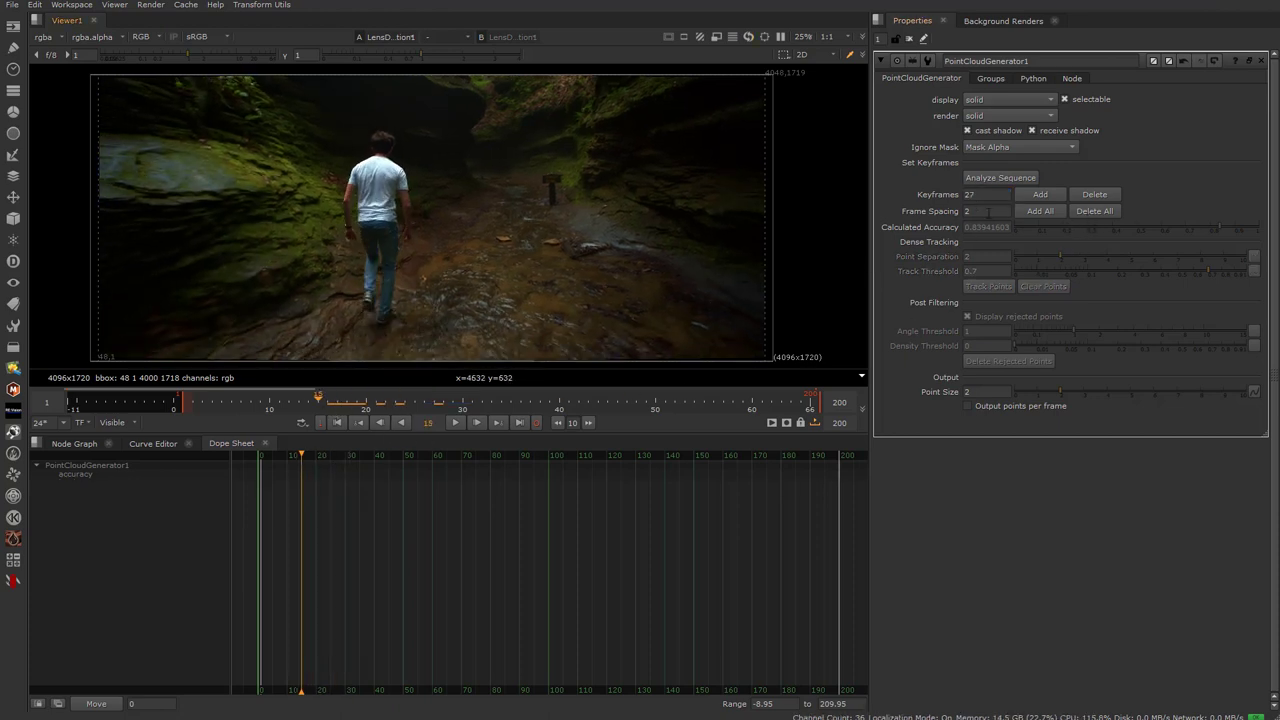
click(987, 212)
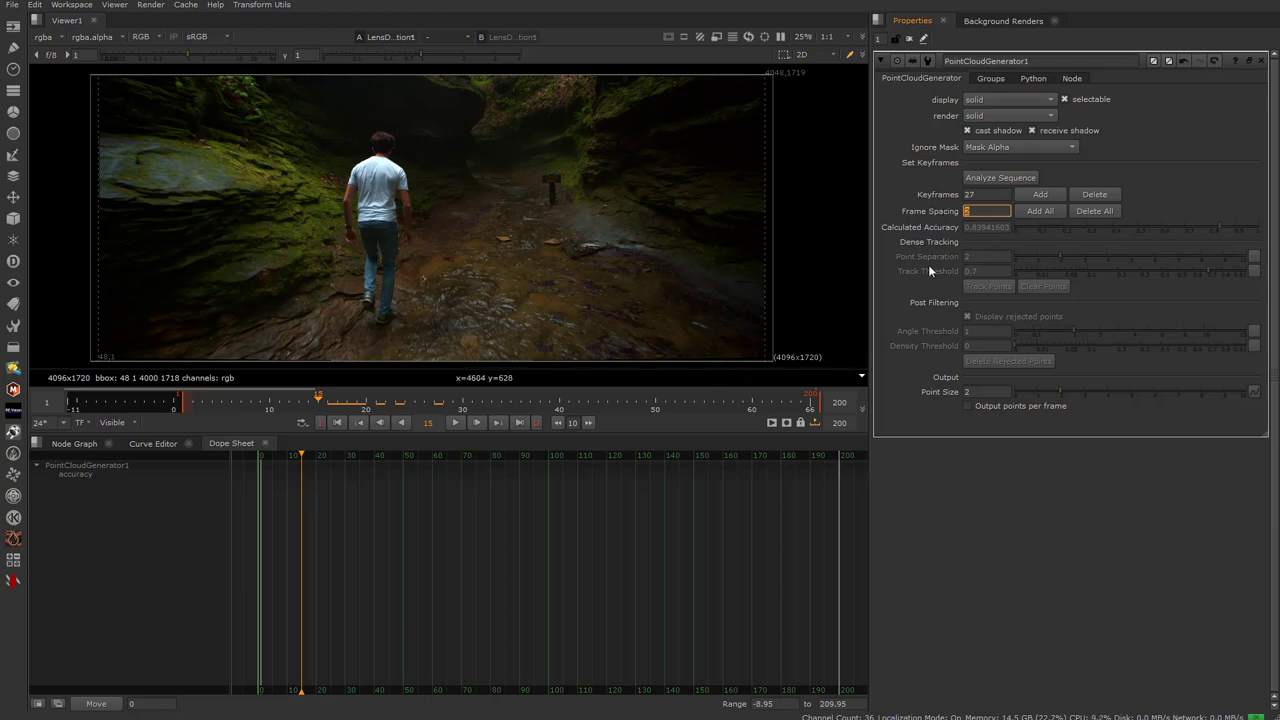
click(1046, 211)
click(256, 406)
drag(254, 406, 429, 402)
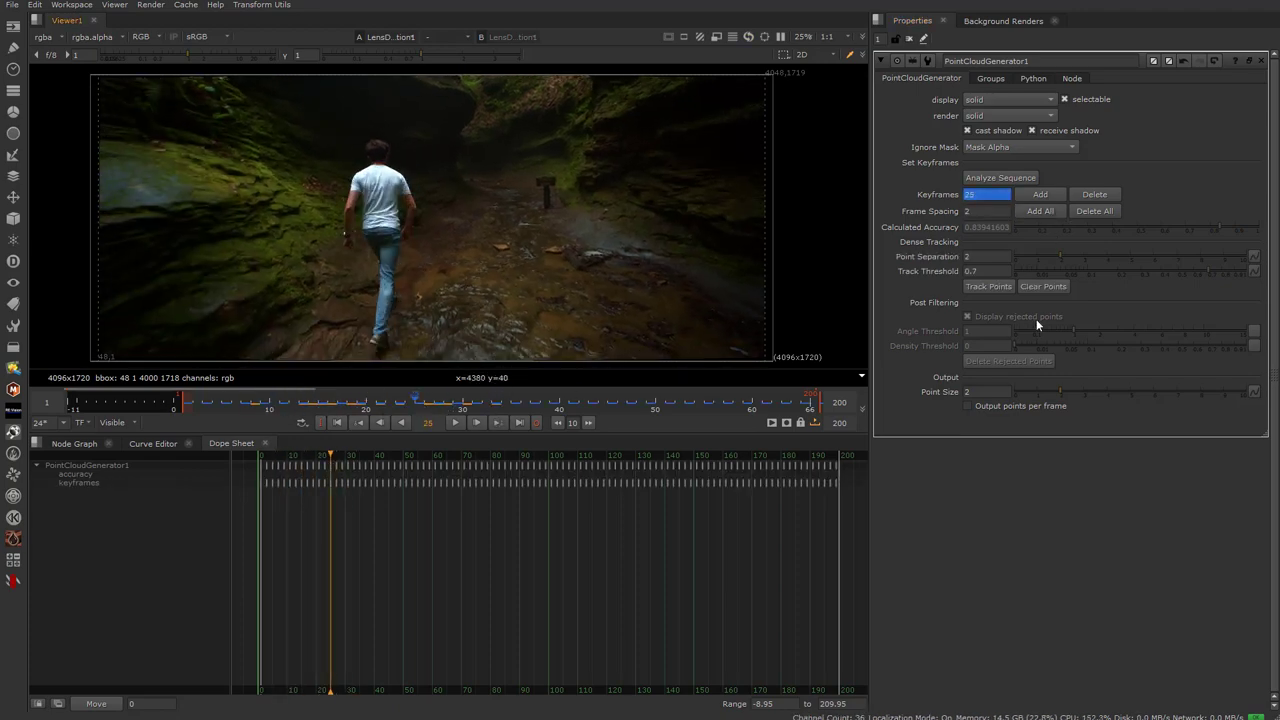
click(596, 402)
drag(580, 402, 424, 401)
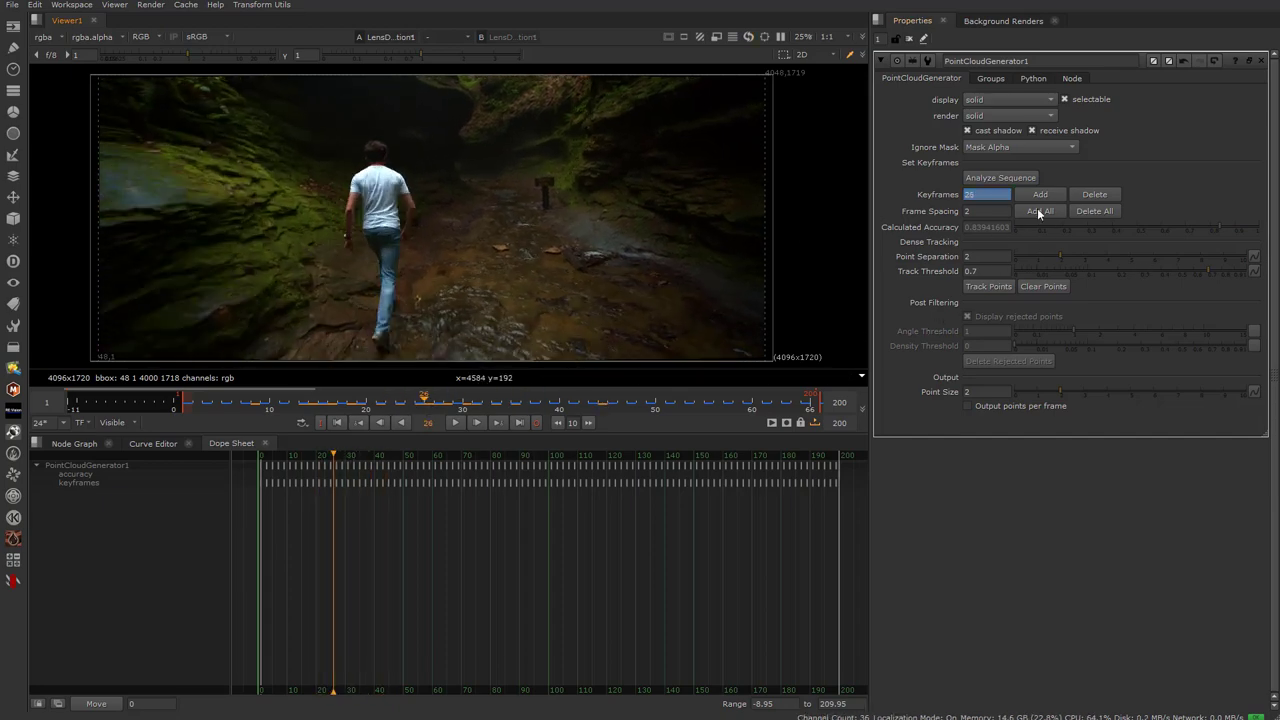
Delete all the evenly spaced PointCloudGenerator1 keyframes and move to frame 10
click(1093, 212)
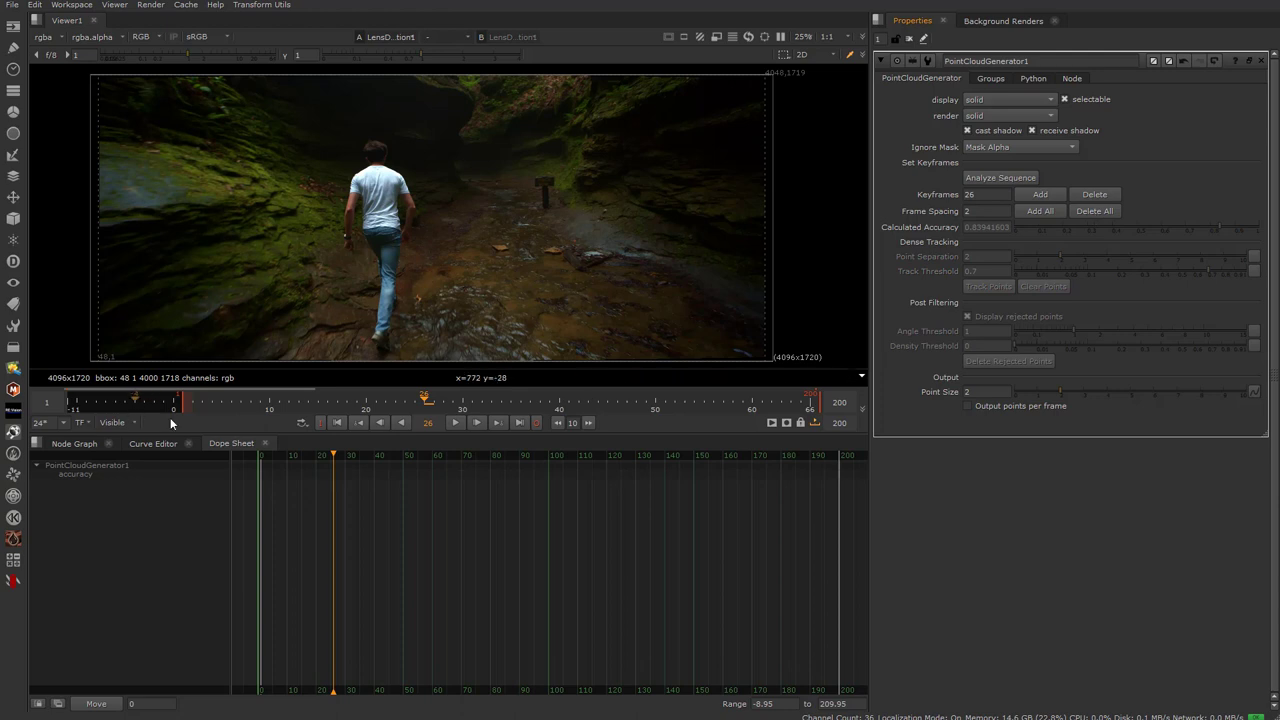
scroll(310, 400, down, 5)
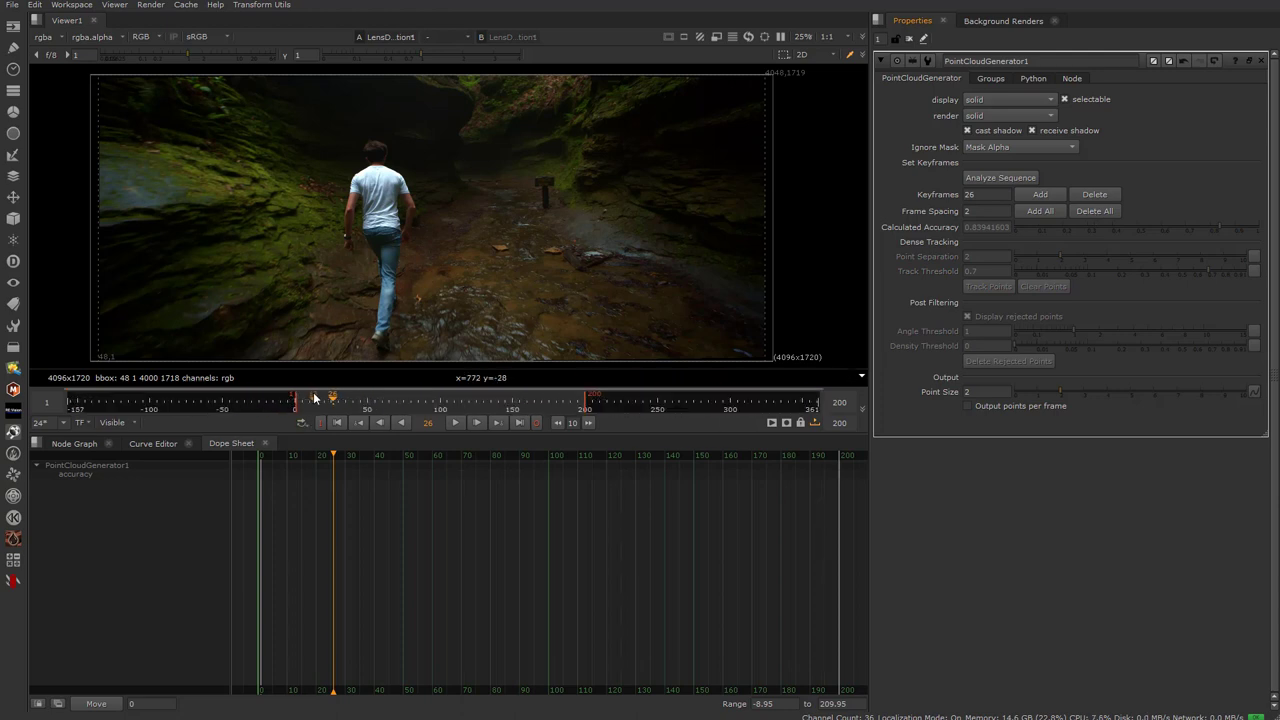
click(313, 401)
drag(314, 401, 309, 401)
scroll(457, 404, up, 4)
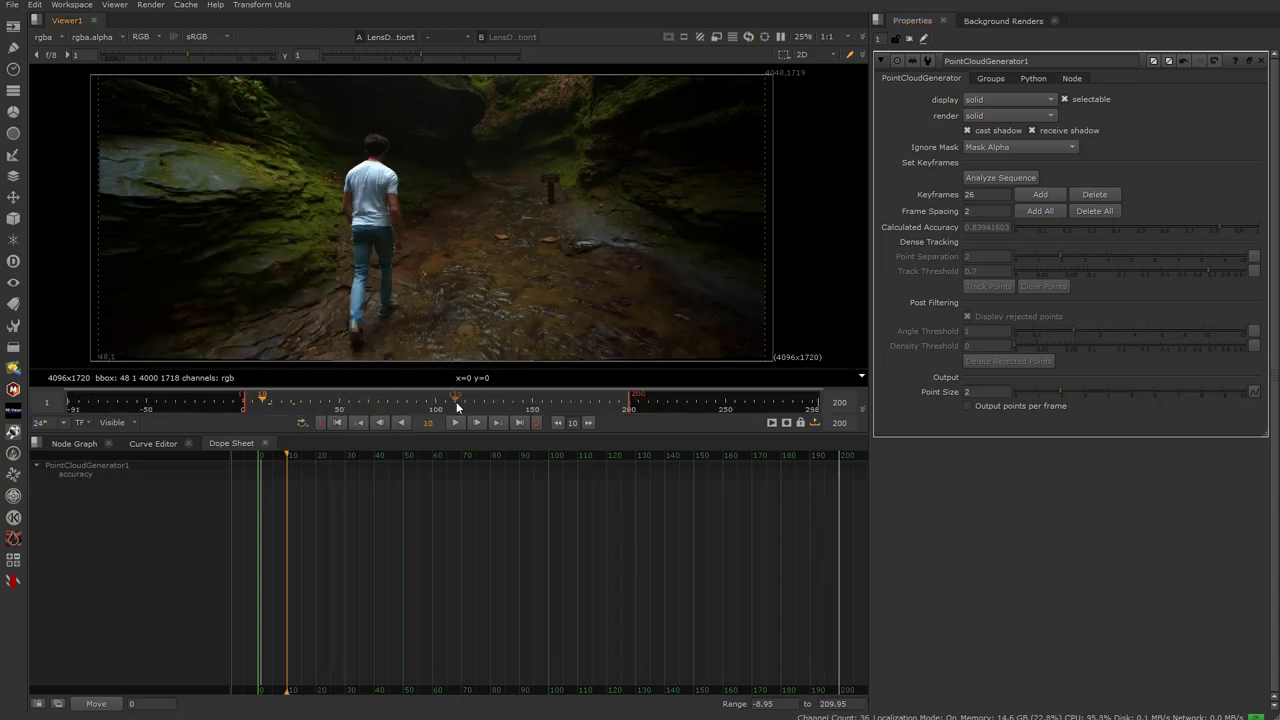
scroll(300, 400, up, 2)
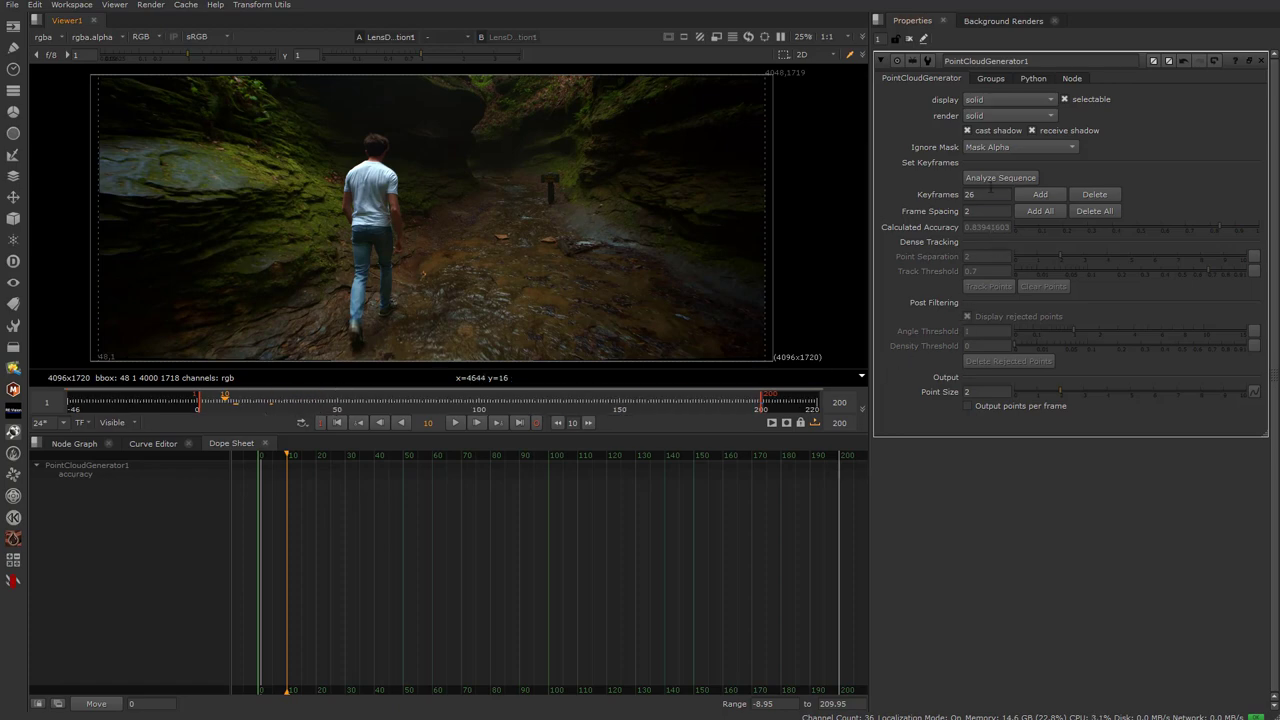
Analyze the sequence to set PointCloudGenerator1's keyframes automatically, and scrub back through them to frame 66
click(985, 179)
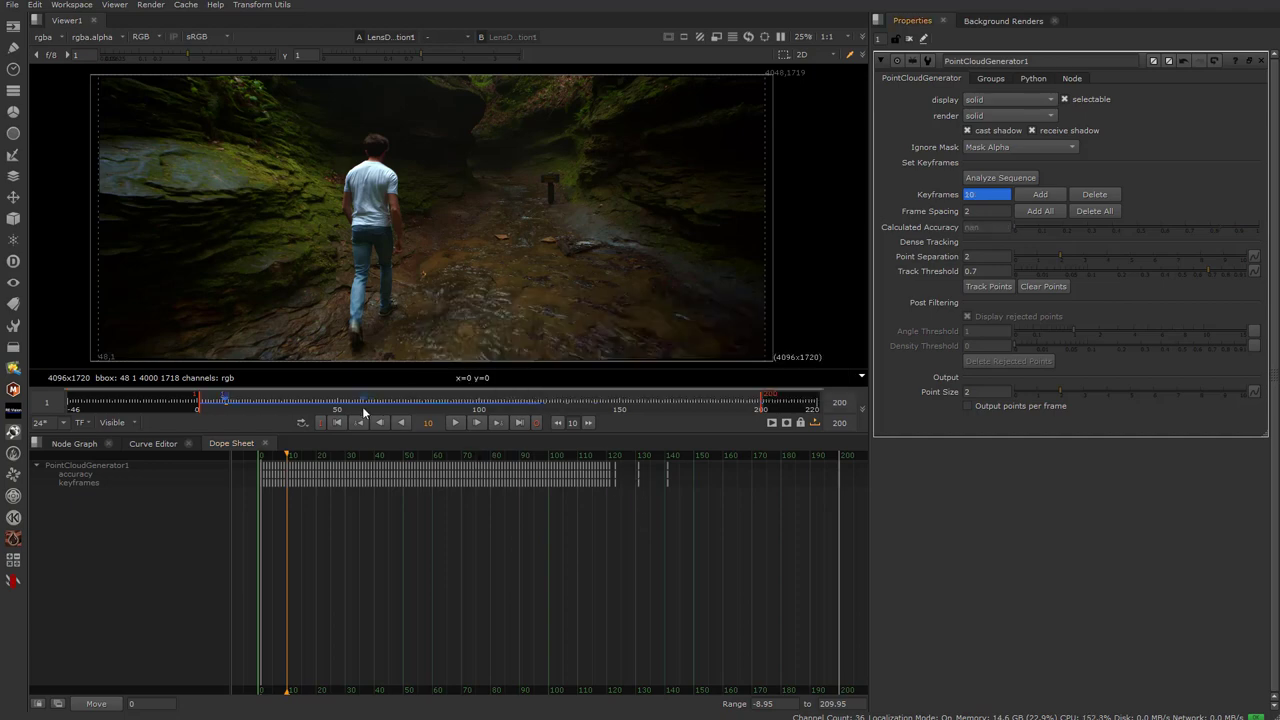
drag(364, 410, 533, 416)
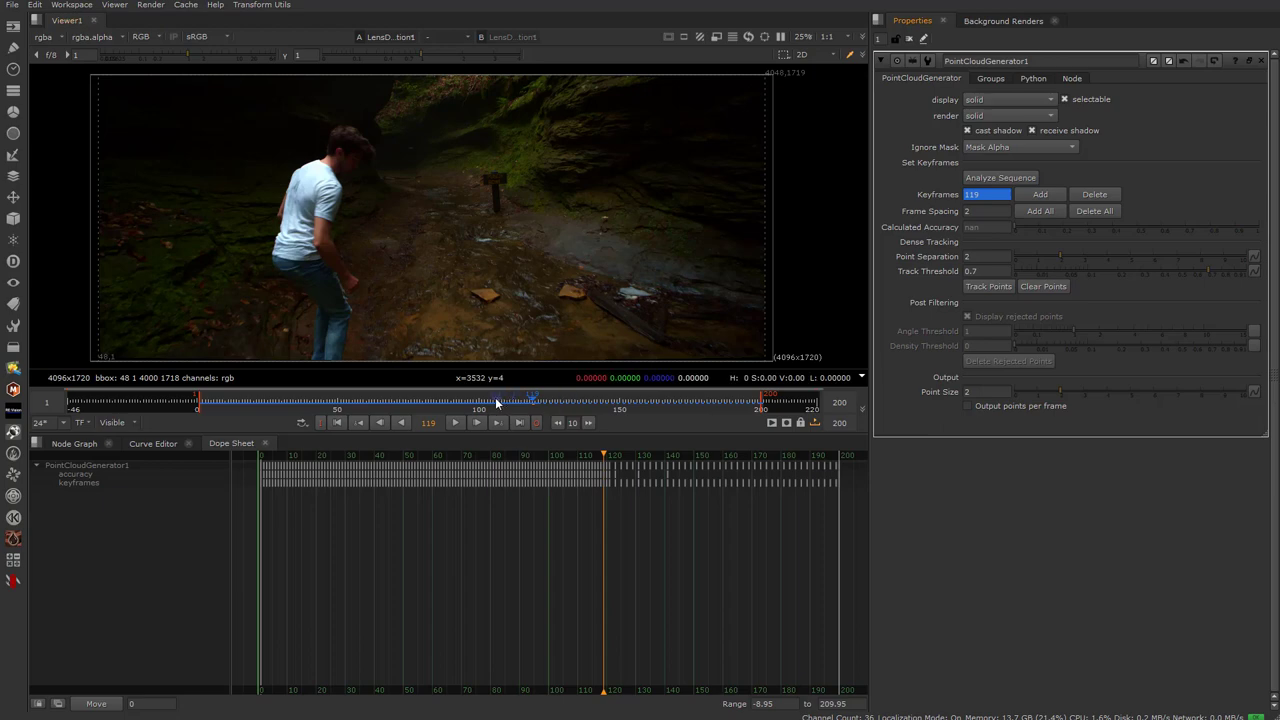
drag(486, 402, 382, 438)
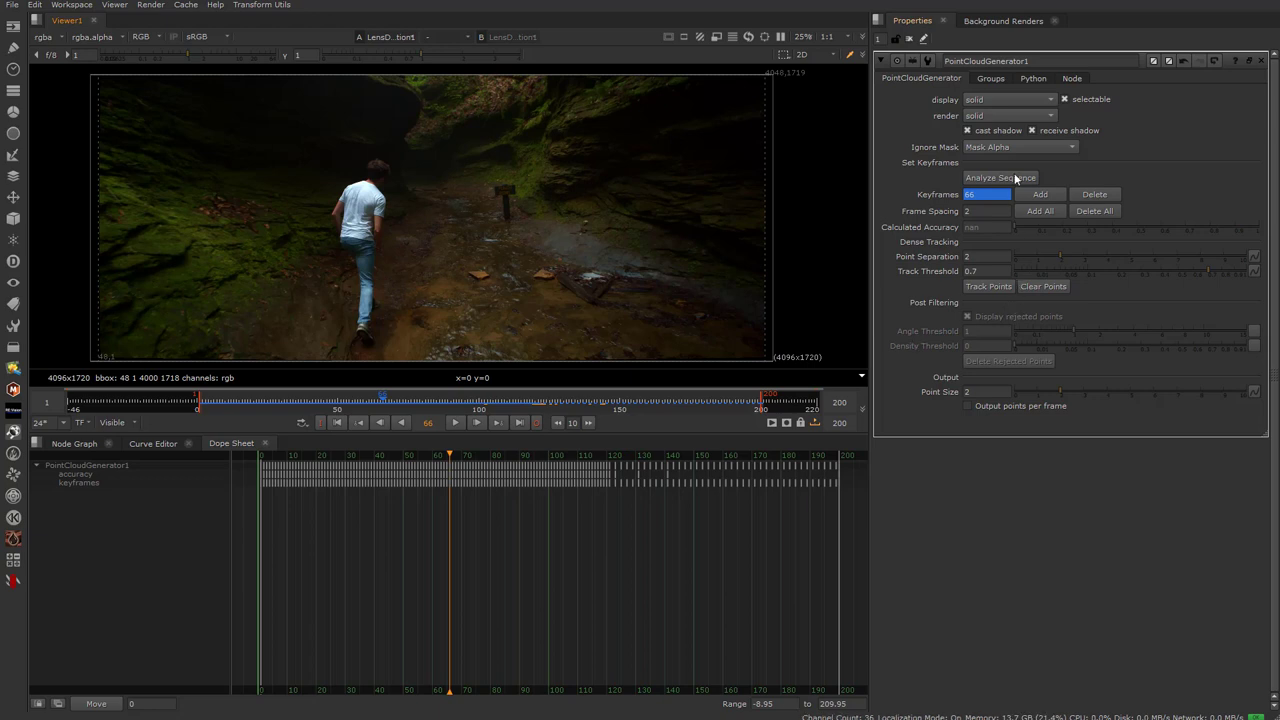
Track PointCloudGenerator1's dense points over frame range 1-200 and view the resulting cloud in 3D
click(989, 287)
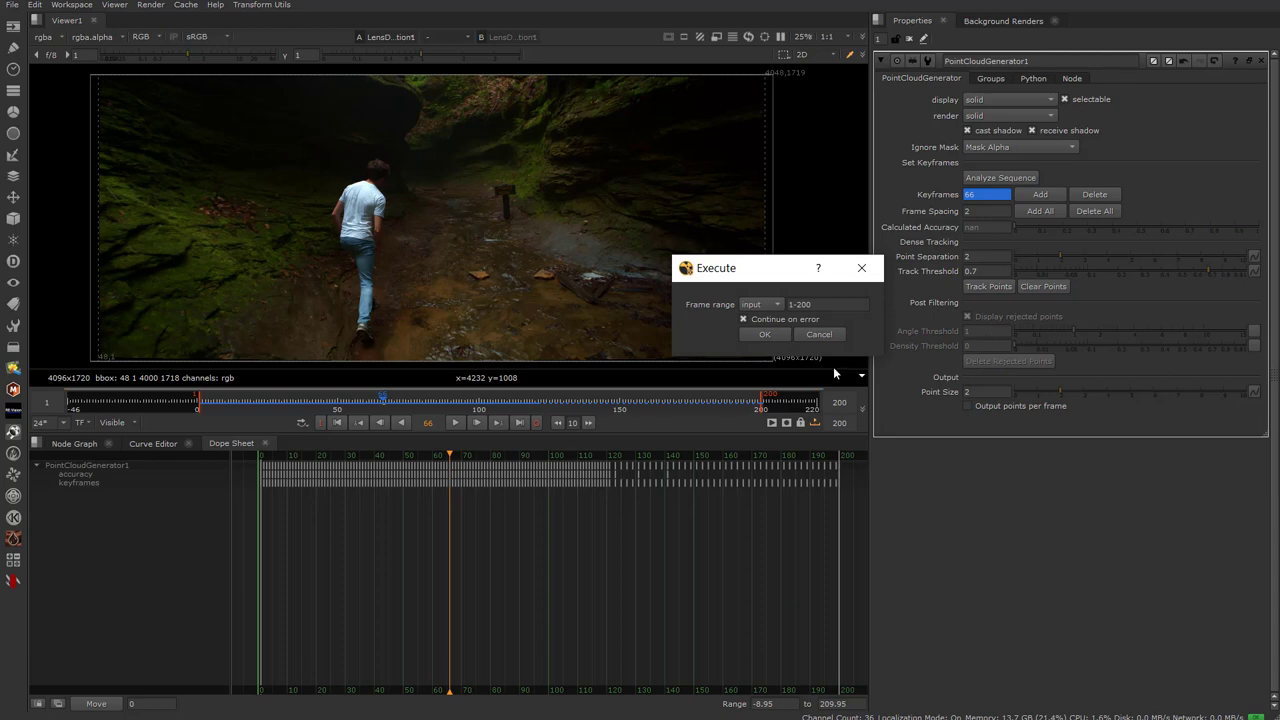
click(762, 334)
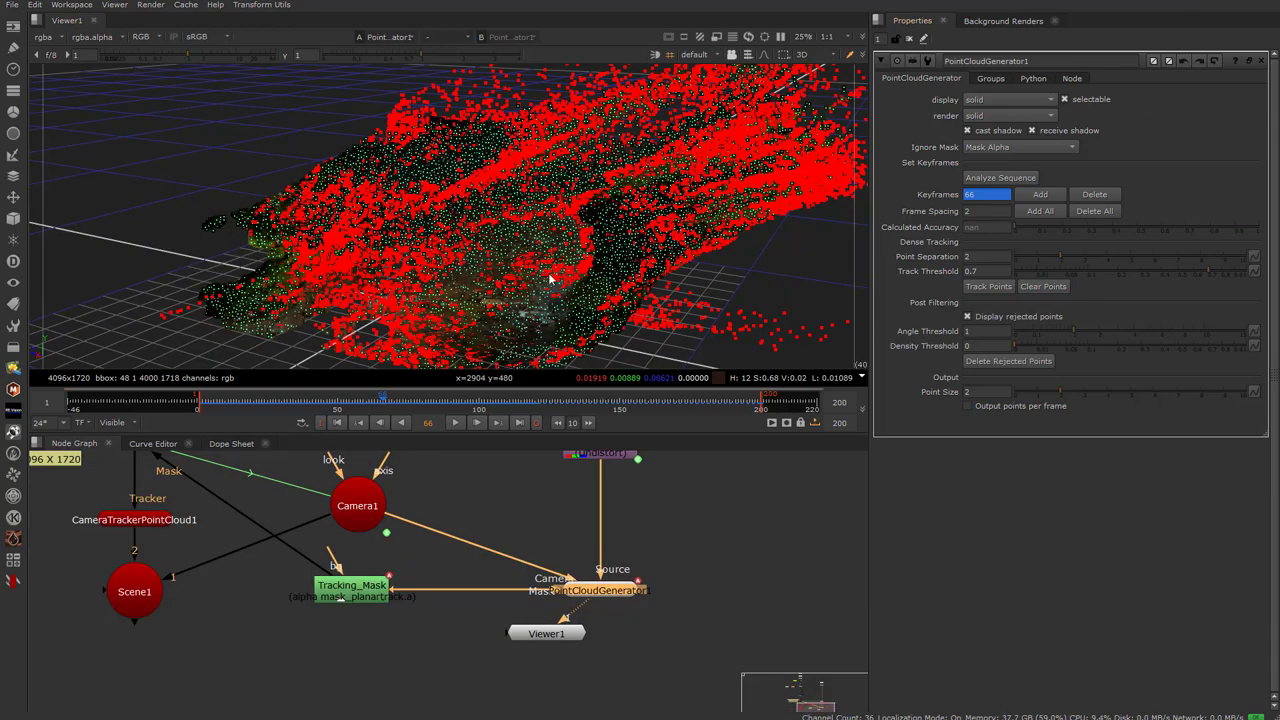
ctrl+drag(484, 262, 243, 182)
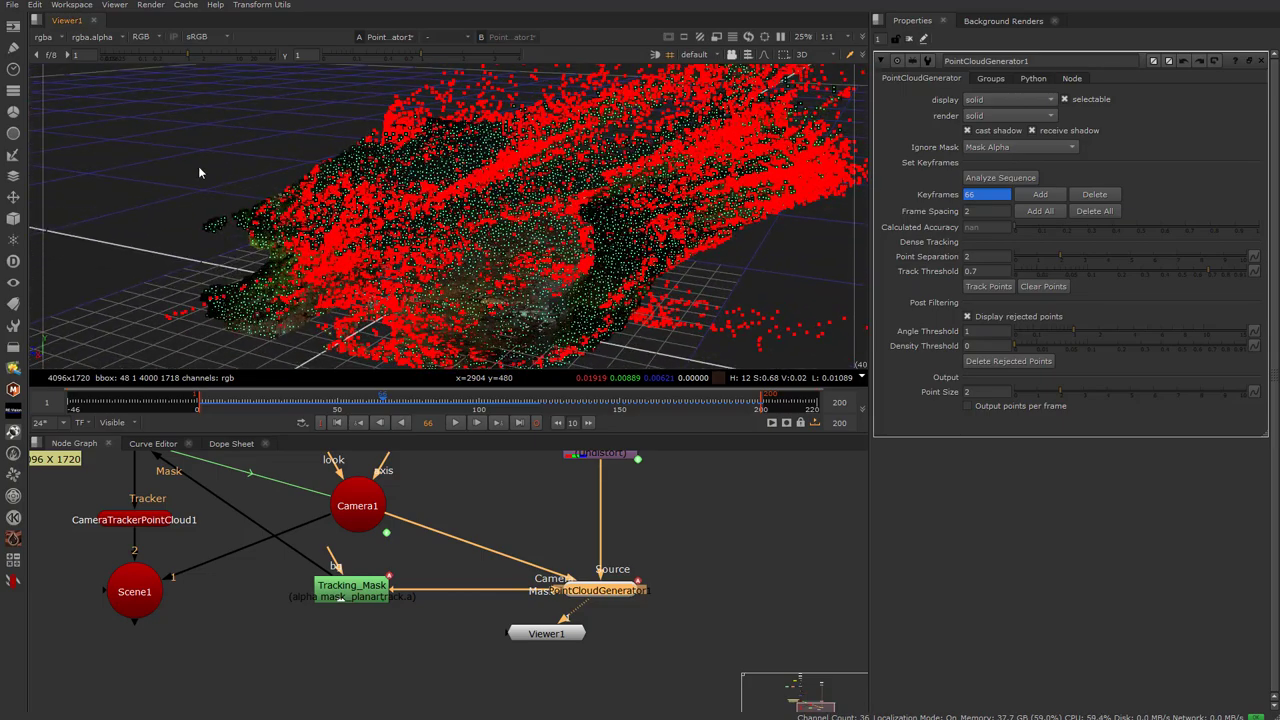
Open Viewer1's 3D settings, try the Hydra (Storm) renderer, and set the renderer back to Nuke
click(214, 150)
key(s)
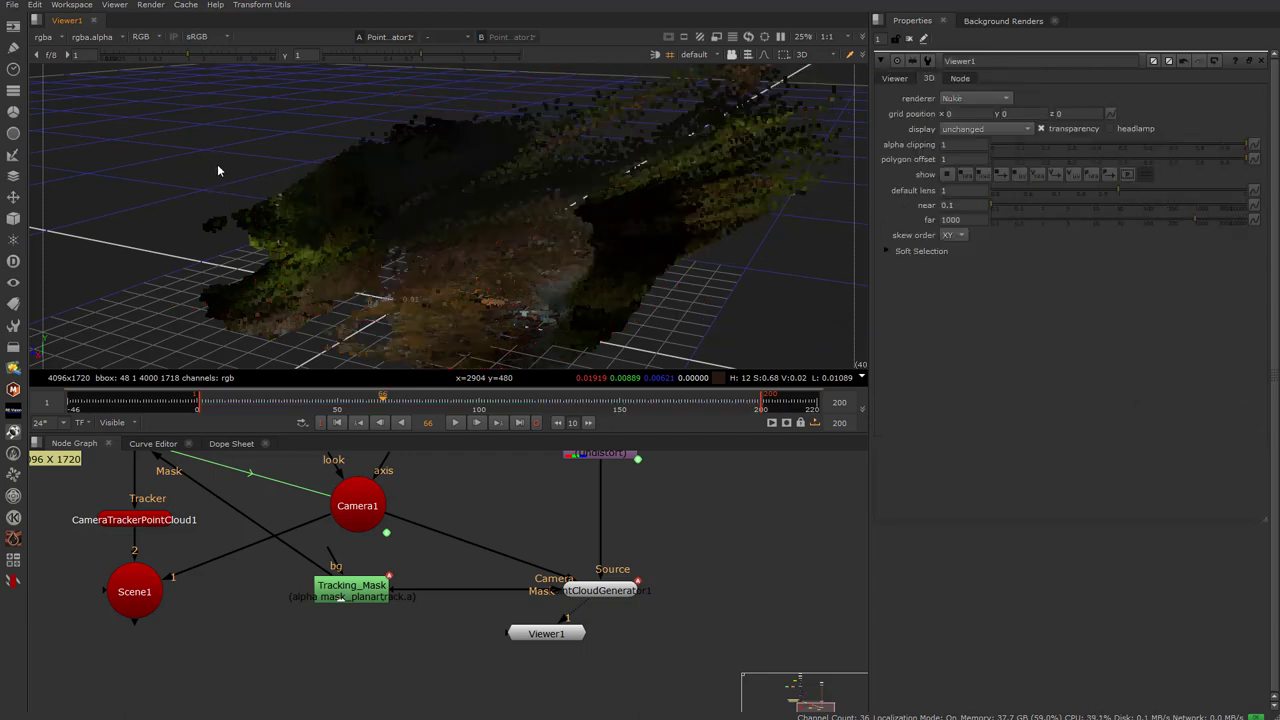
click(984, 100)
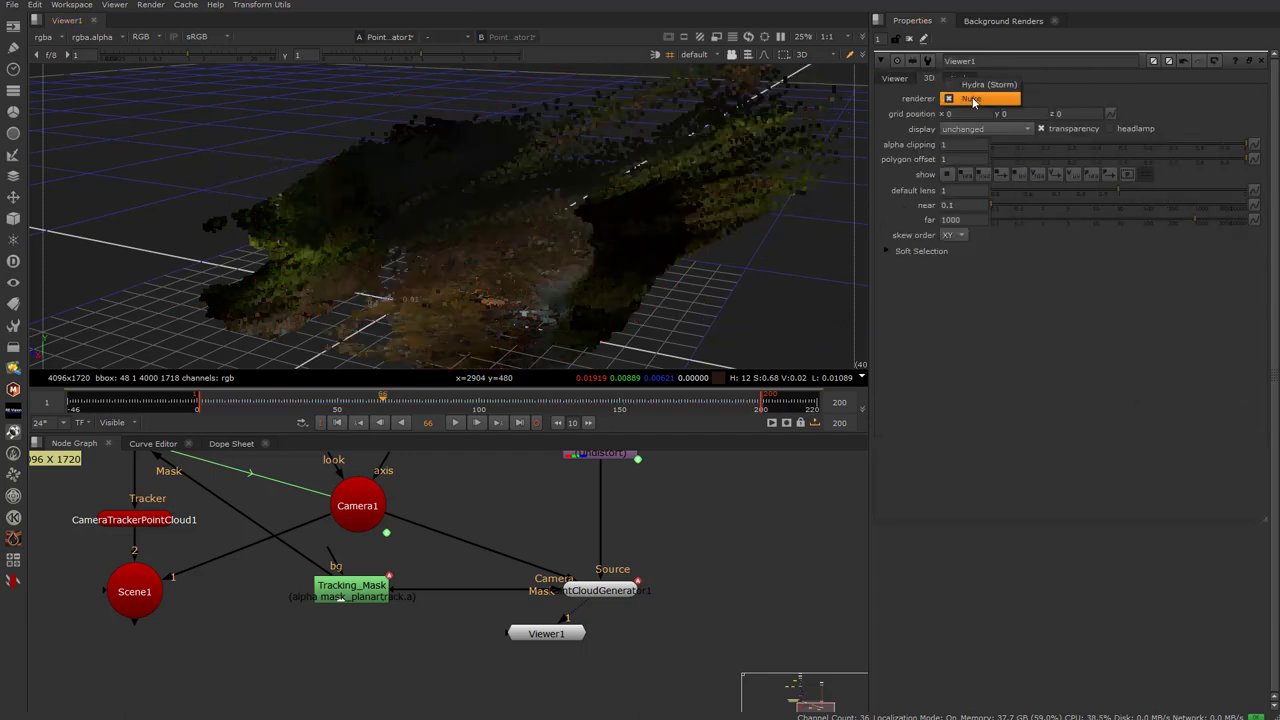
click(975, 84)
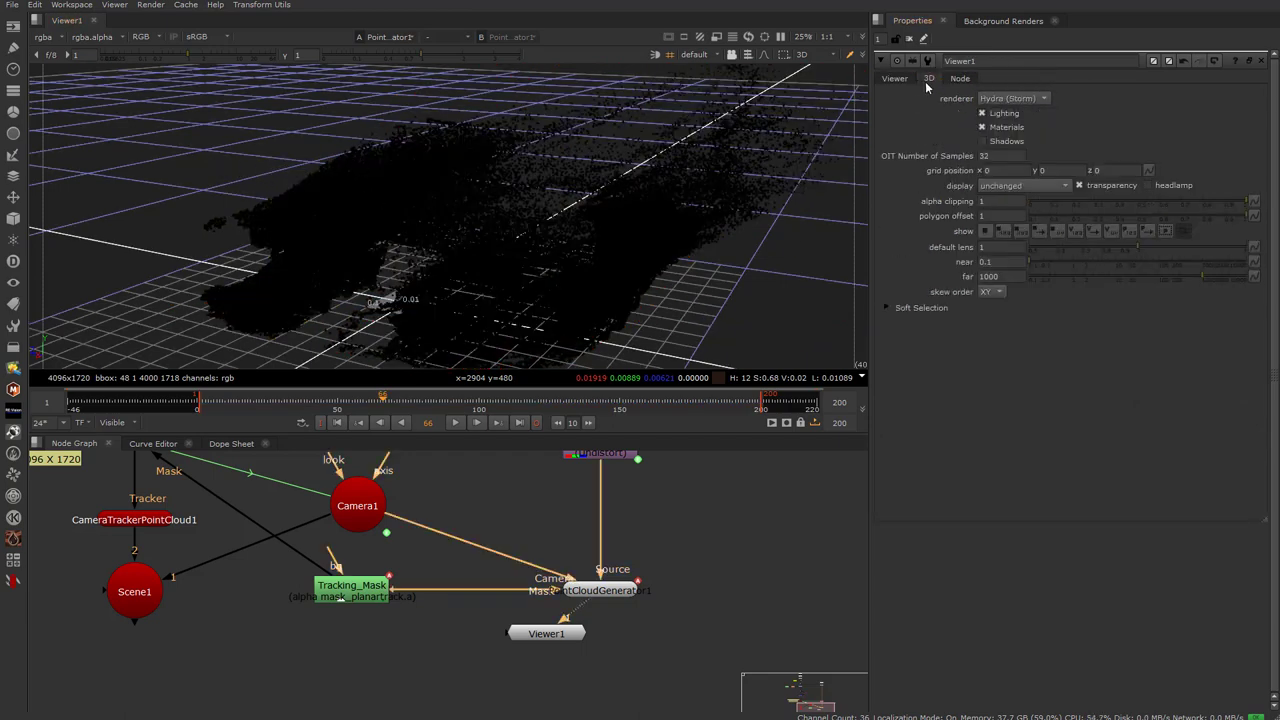
click(1010, 98)
click(995, 110)
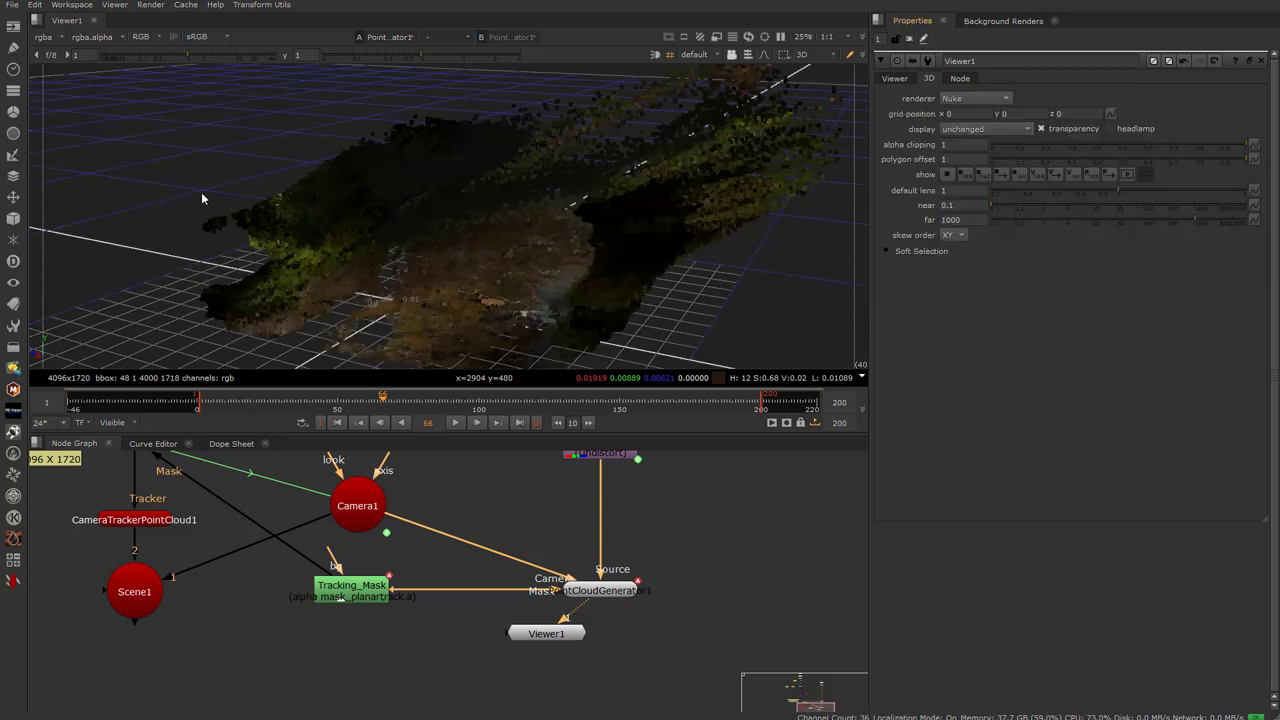
Examine the point cloud up close from several angles and select PointCloudGenerator1 to highlight its points
ctrl+drag(308, 204, 428, 247)
middle_drag(428, 247, 329, 237)
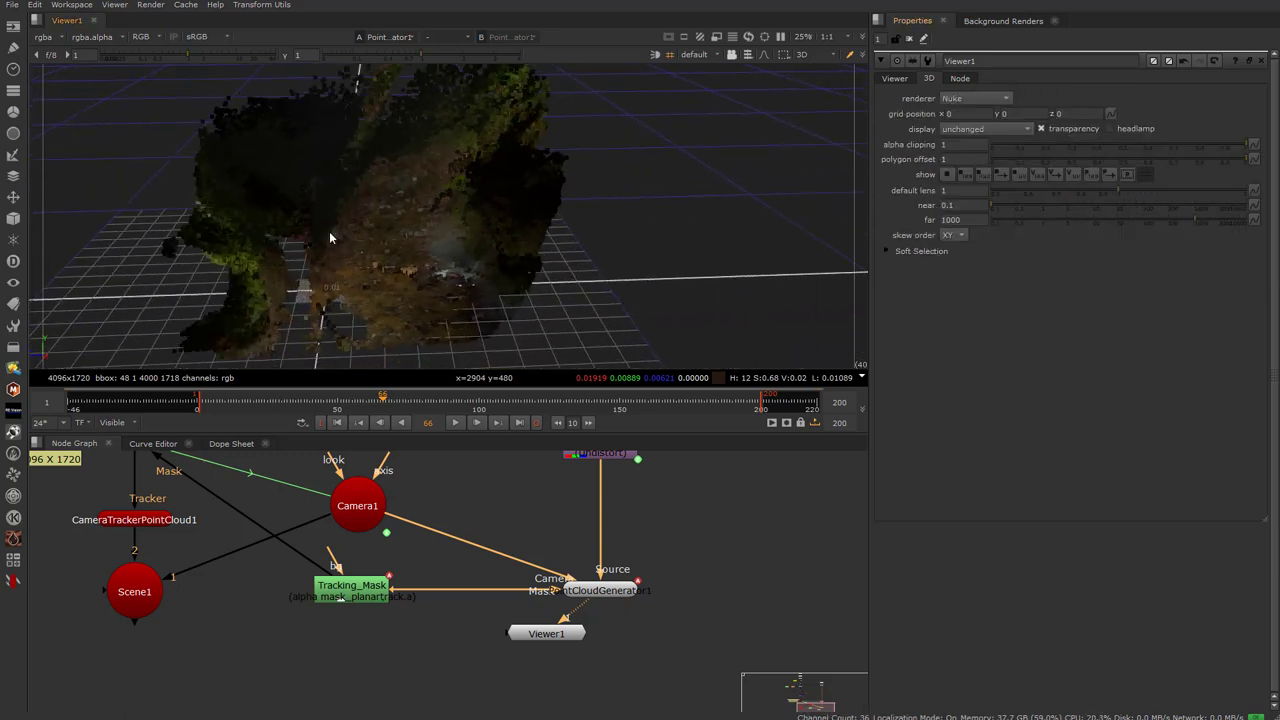
scroll(329, 237, up, 4)
ctrl+drag(329, 237, 650, 277)
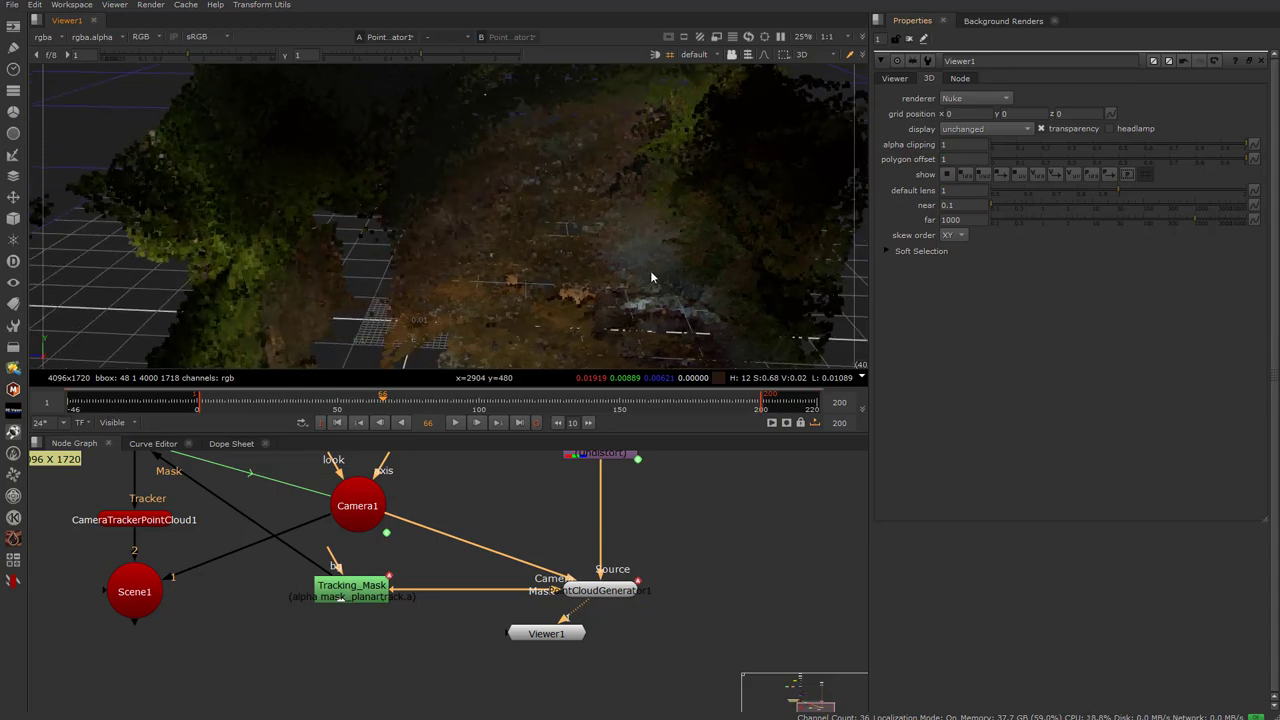
click(616, 592)
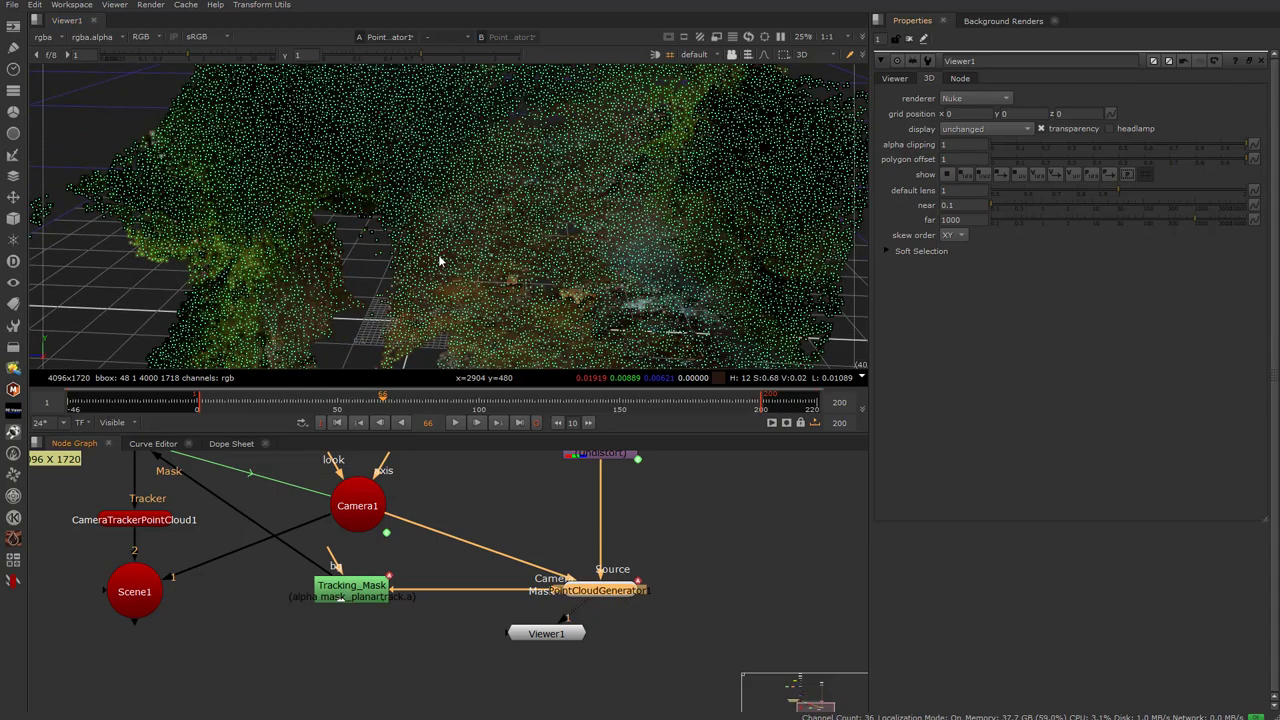
Set PointCloudGenerator1's Density Threshold to 0.046 and compare the whole cloud with rejected points shown and hidden
scroll(520, 265, down, 5)
ctrl+drag(525, 209, 667, 330)
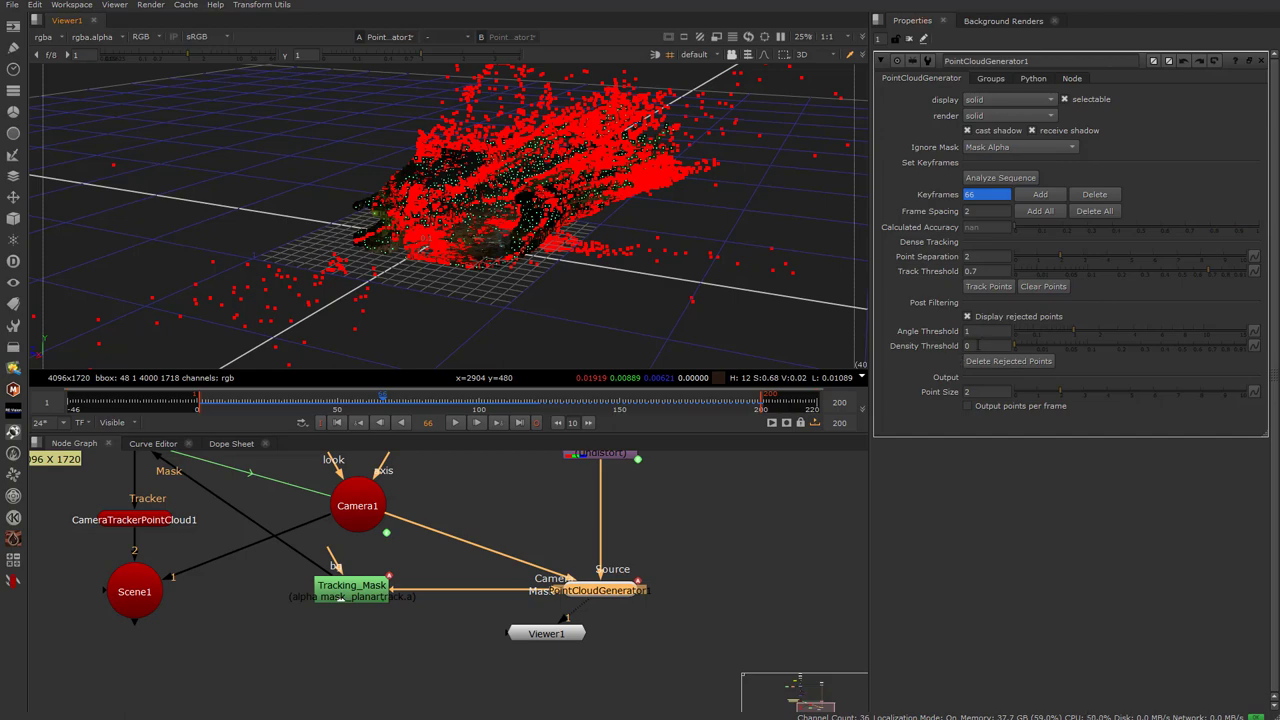
middle_drag(549, 237, 455, 258)
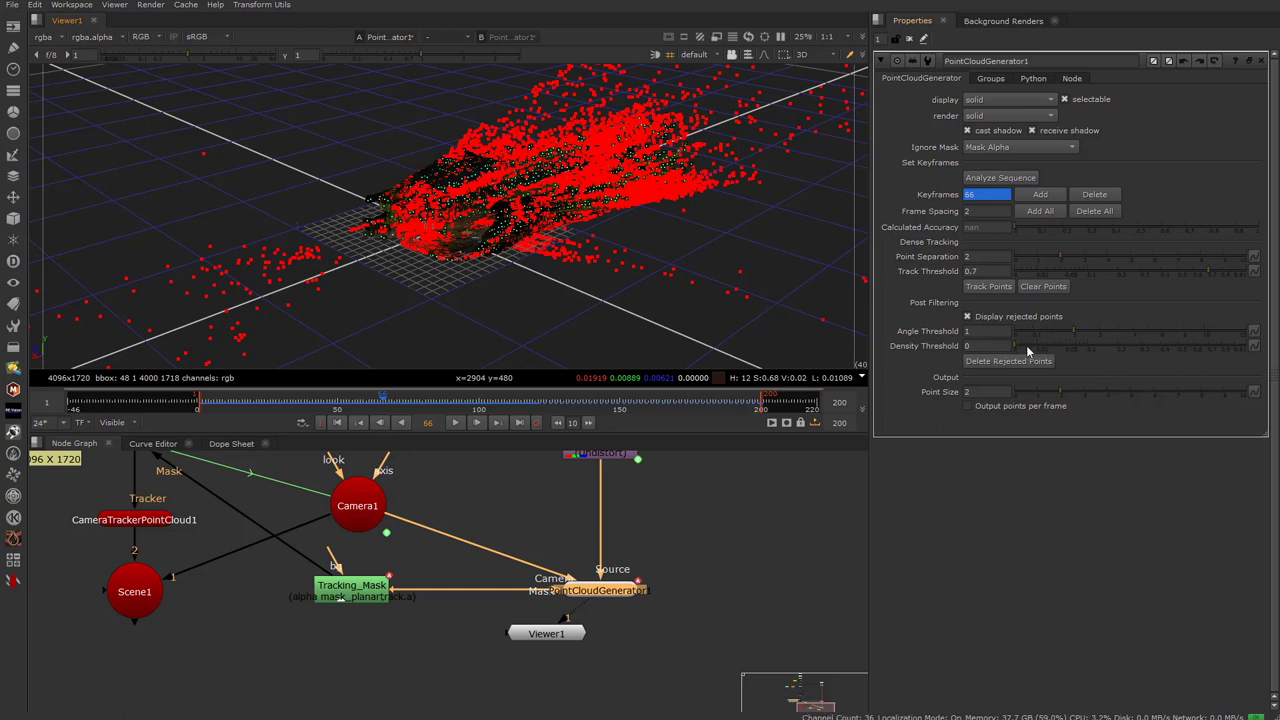
mouse_move(1052, 352)
mouse_down()
mouse_move(1171, 355)
mouse_move(1008, 339)
mouse_move(1108, 349)
mouse_move(1051, 358)
mouse_up()
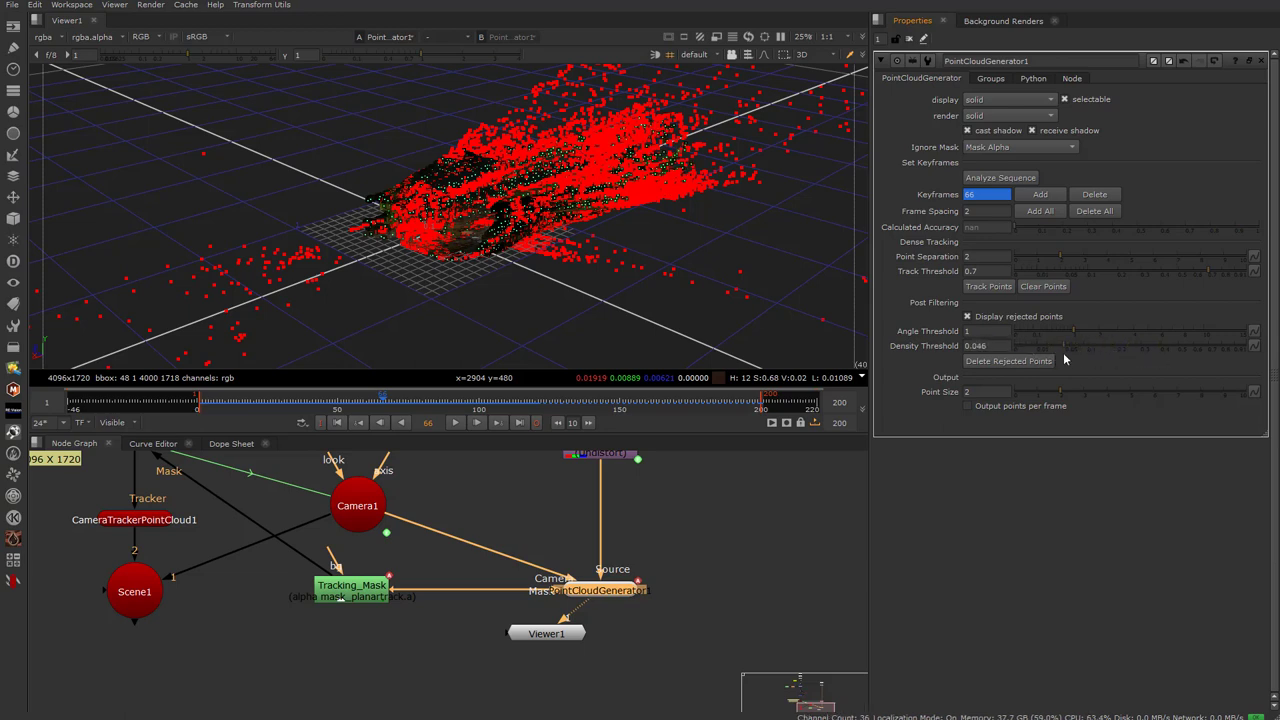
click(967, 317)
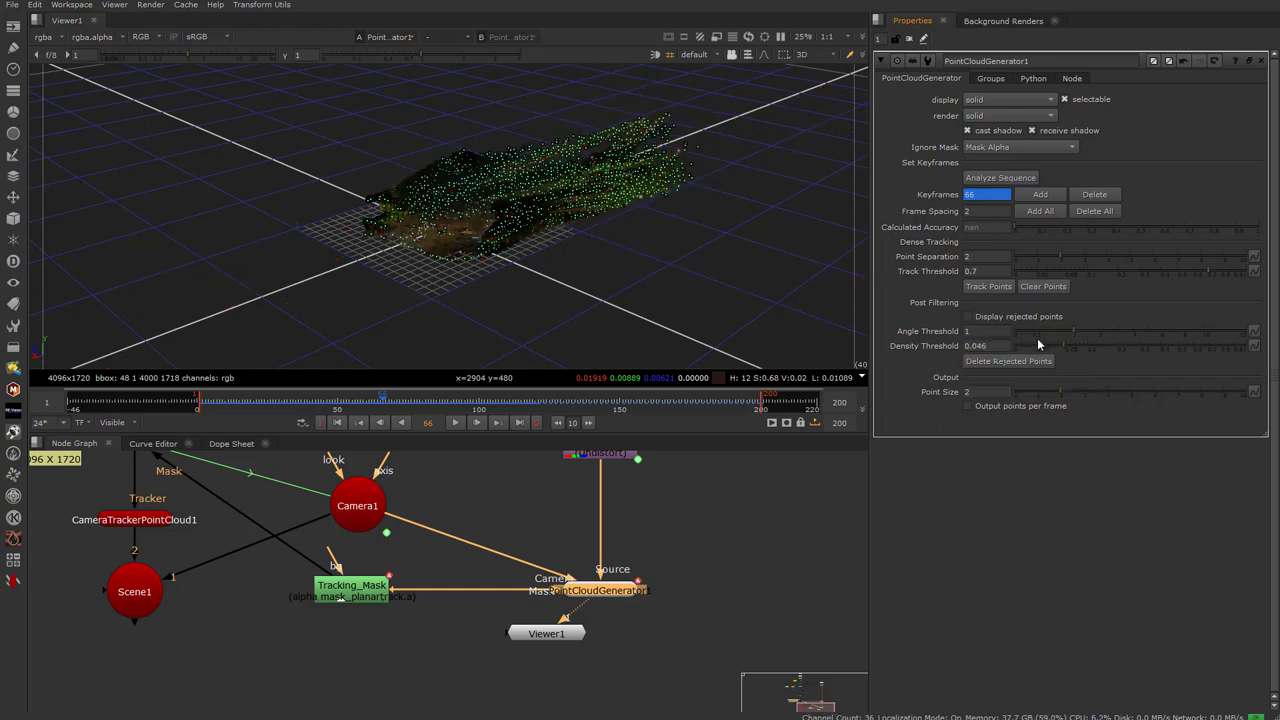
Try Density Thresholds of 0.355 and 0.17 while toggling rejected points, and settle on Density Threshold 0.155 with Angle Threshold 1.2
drag(1069, 344, 1152, 355)
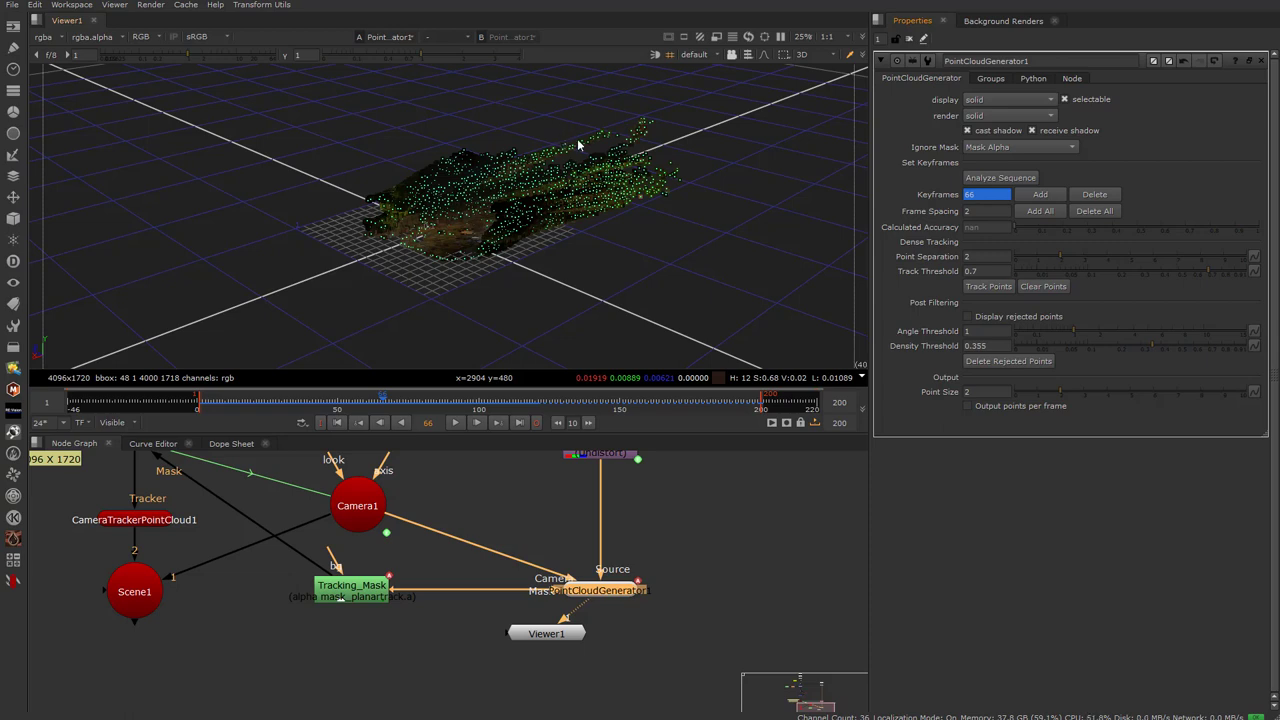
click(967, 317)
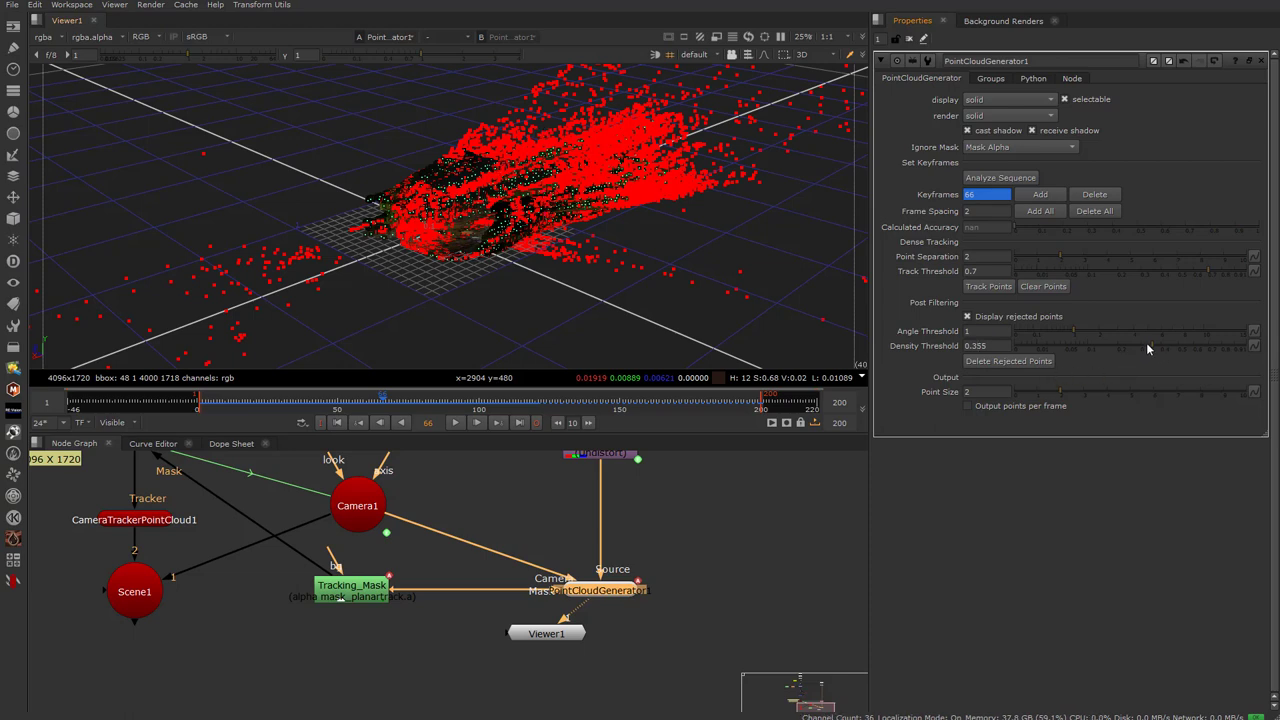
drag(1149, 344, 1109, 343)
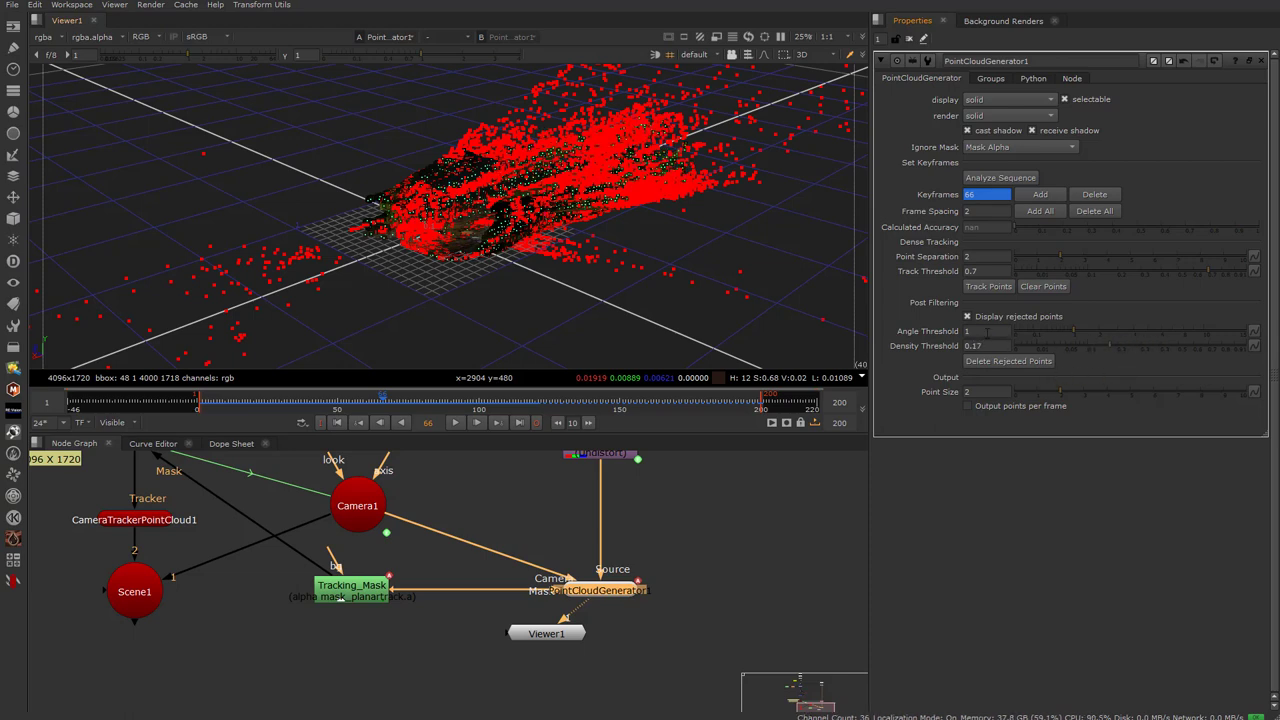
click(967, 317)
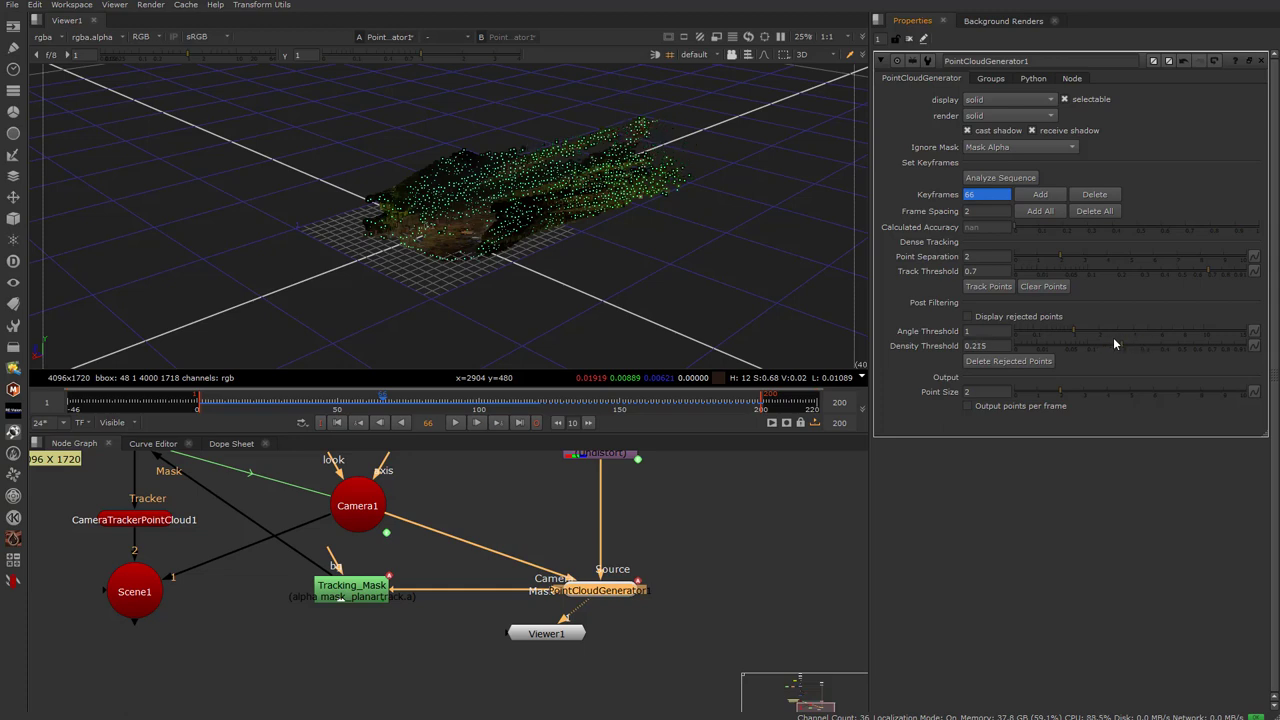
drag(1113, 343, 1048, 340)
mouse_move(1088, 329)
mouse_down()
mouse_move(1119, 323)
mouse_move(1064, 322)
mouse_up()
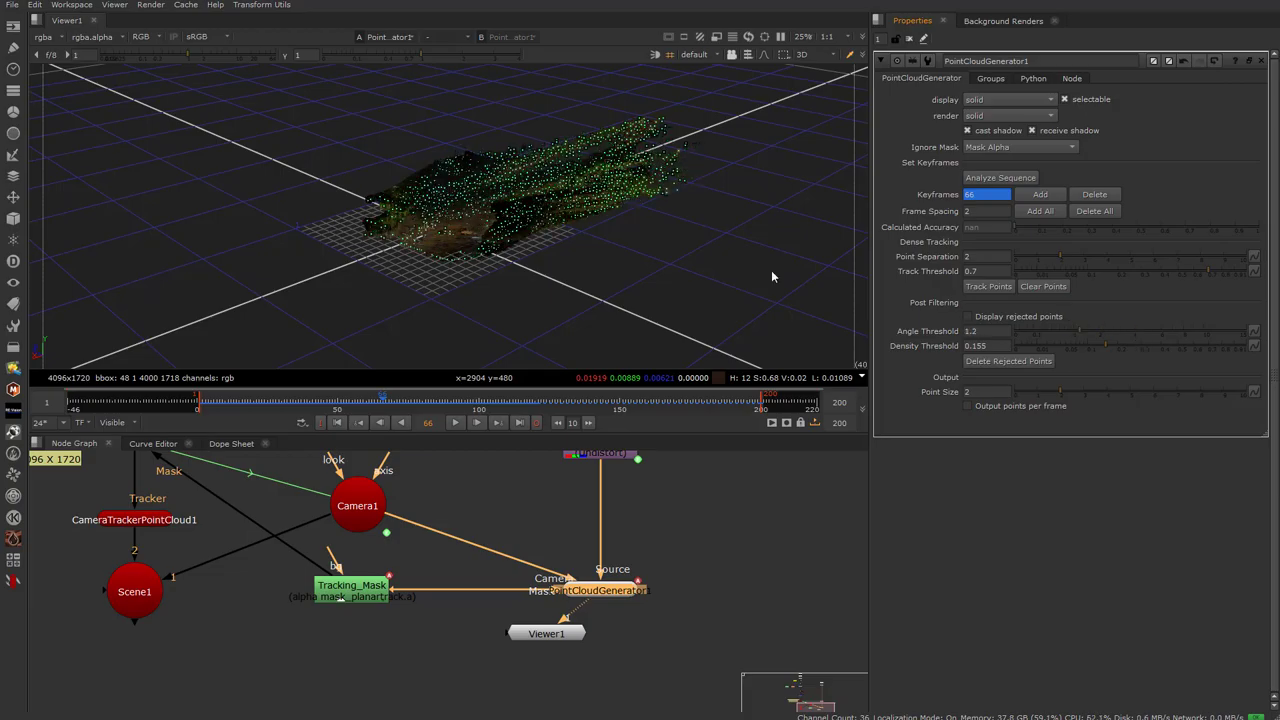
Inspect the cloud up close while trying Angle Thresholds of 0.52 and 1.8, and settle on 0.78
ctrl+drag(373, 216, 553, 161)
scroll(540, 250, up, 4)
alt+right_drag(553, 160, 162, 308)
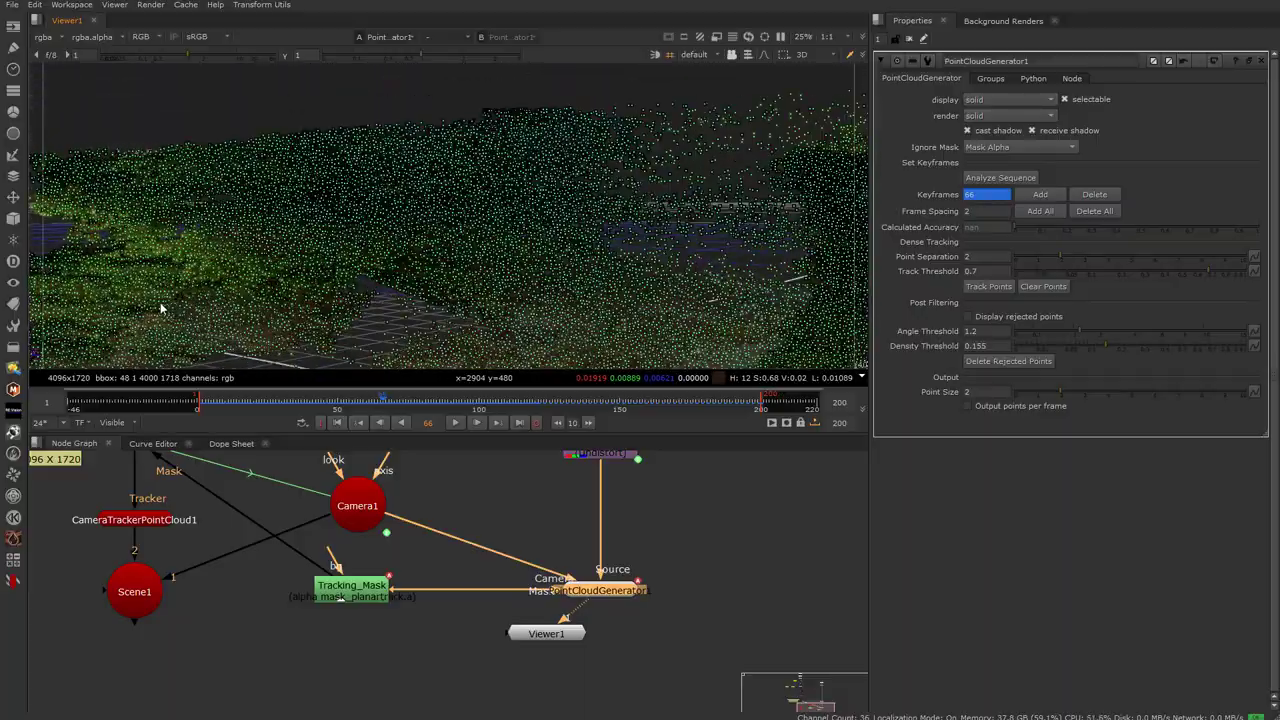
alt+right_drag(320, 289, 480, 280)
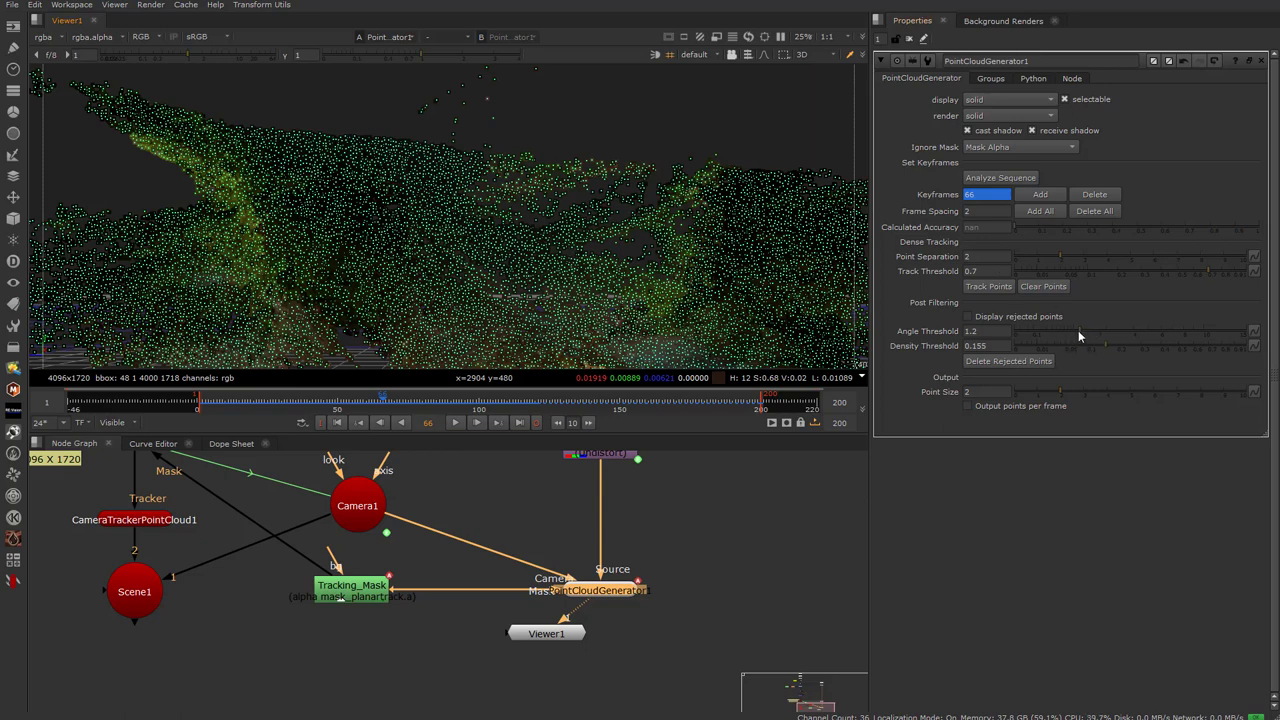
middle_drag(992, 326, 1012, 328)
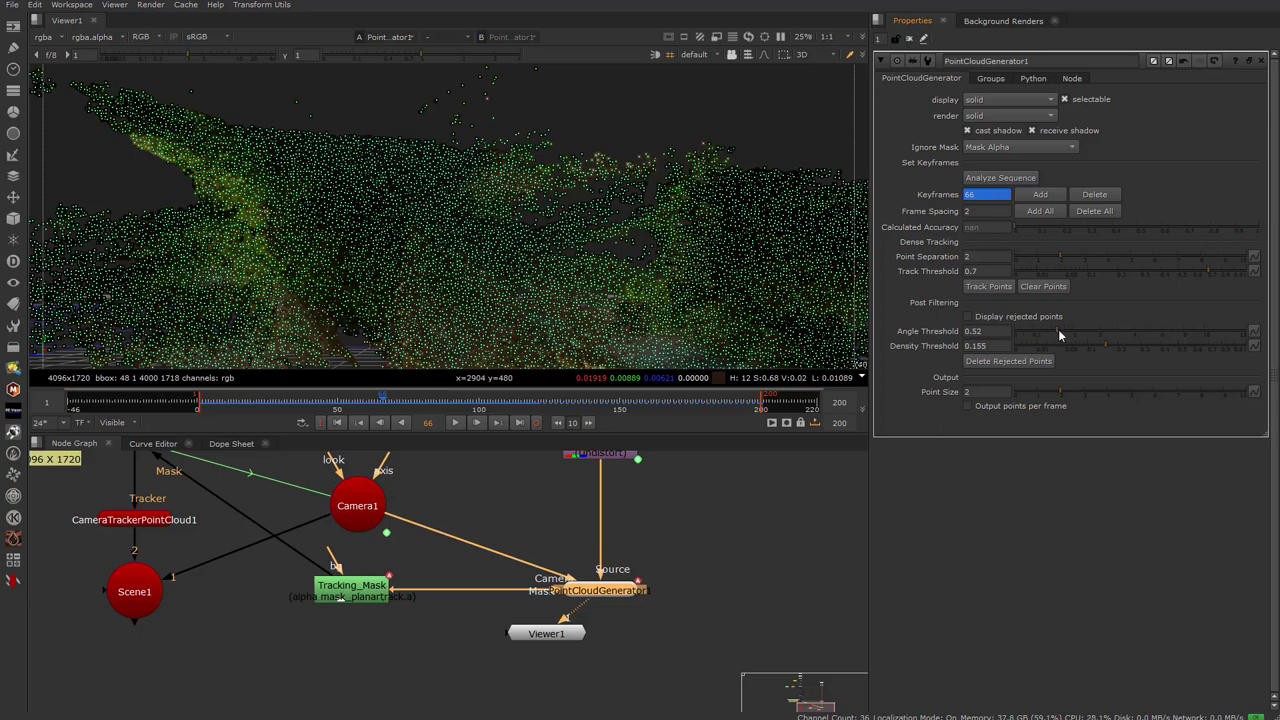
drag(1060, 333, 1094, 326)
mouse_move(333, 233)
ctrl+mouse_down()
mouse_move(377, 258)
mouse_move(332, 246)
ctrl+mouse_up()
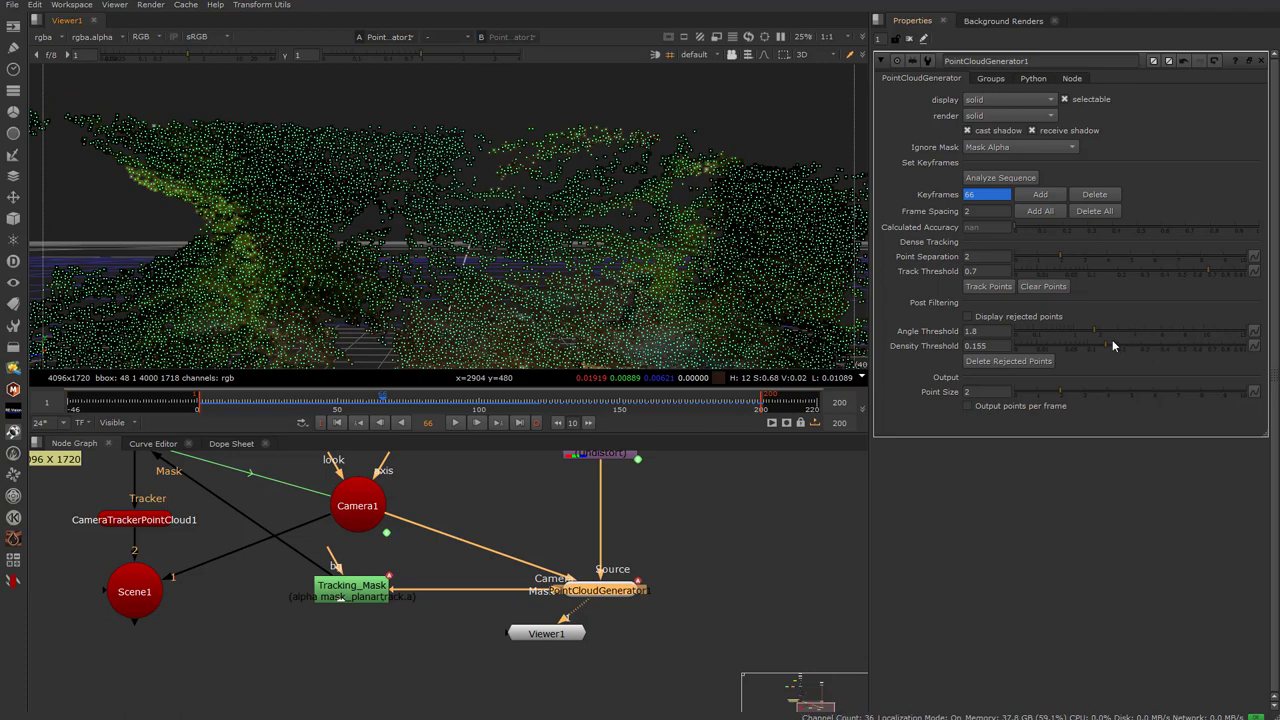
drag(1102, 328, 1067, 317)
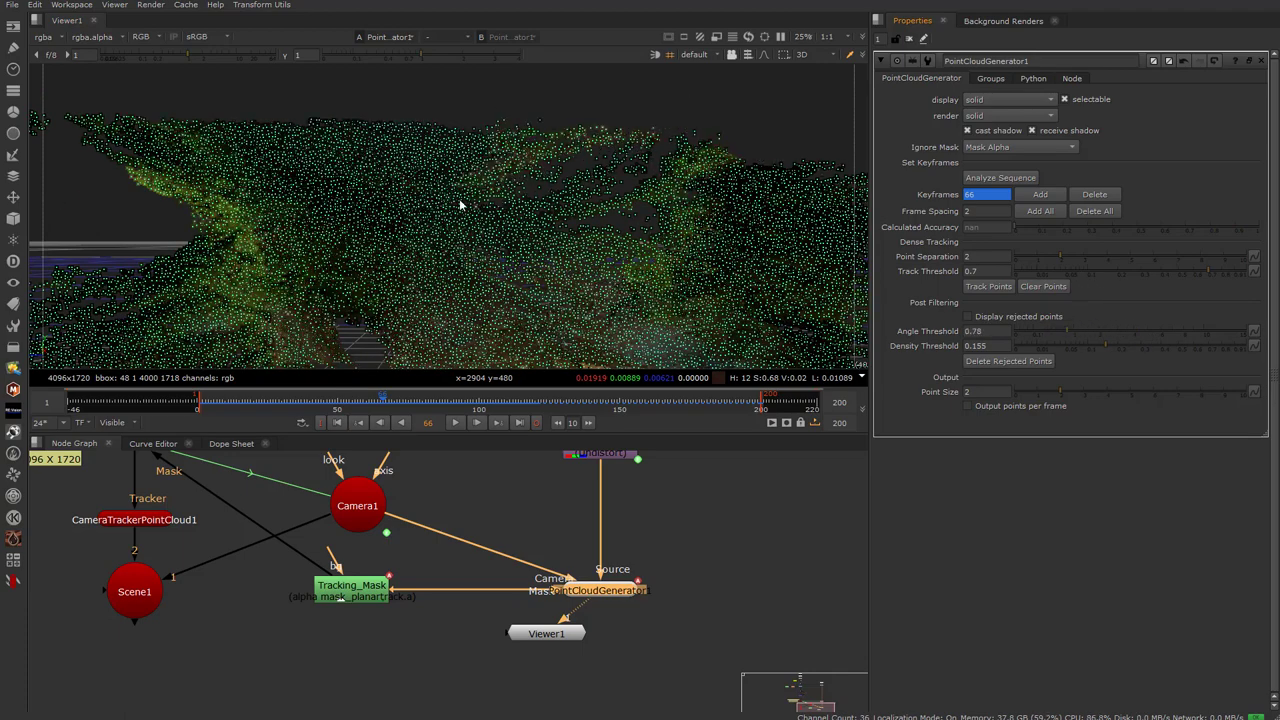
Set the Point Size to 3.1 and deselect the cloud to examine its colored points without the highlight
ctrl+drag(461, 202, 487, 228)
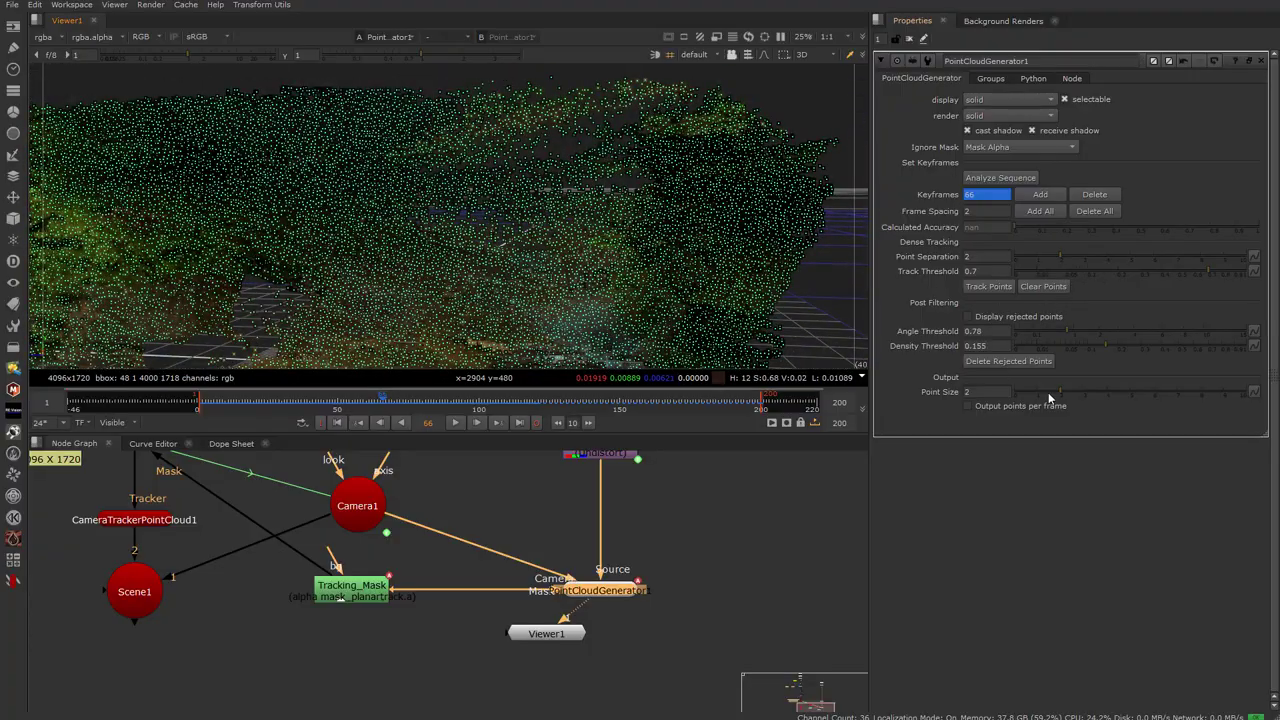
mouse_move(1072, 391)
mouse_down()
mouse_move(1193, 386)
mouse_move(1076, 376)
mouse_move(1087, 381)
mouse_up()
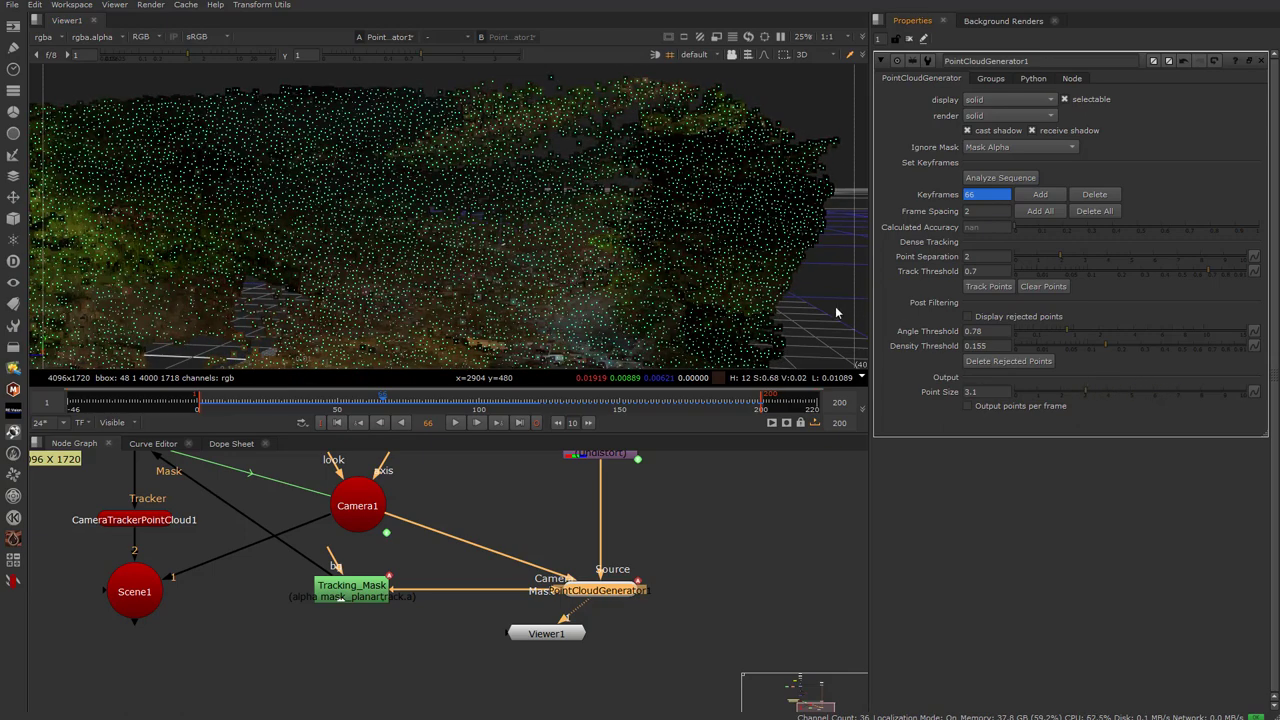
click(795, 308)
mouse_move(568, 295)
ctrl+mouse_down()
mouse_move(521, 281)
mouse_move(553, 297)
ctrl+mouse_up()
alt+middle_drag(553, 301, 268, 289)
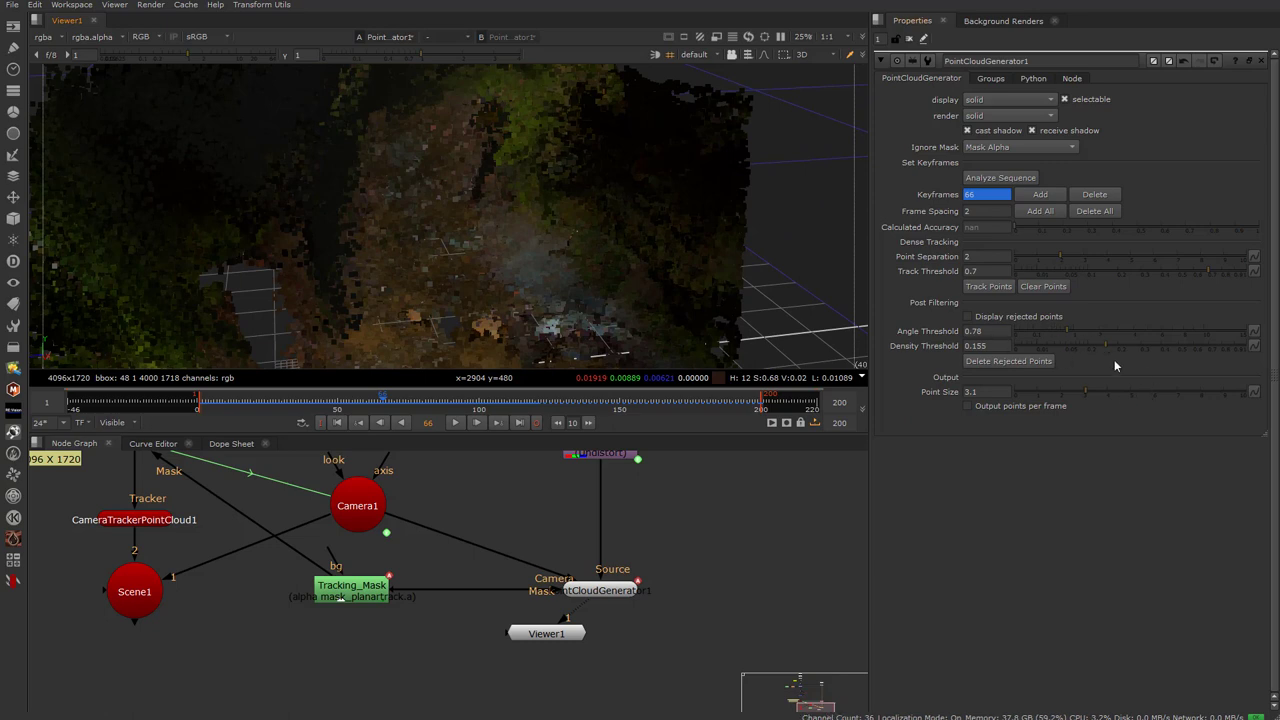
Try raising the Angle Threshold to 4.85 and check the thinned cloud
drag(1083, 336, 1111, 336)
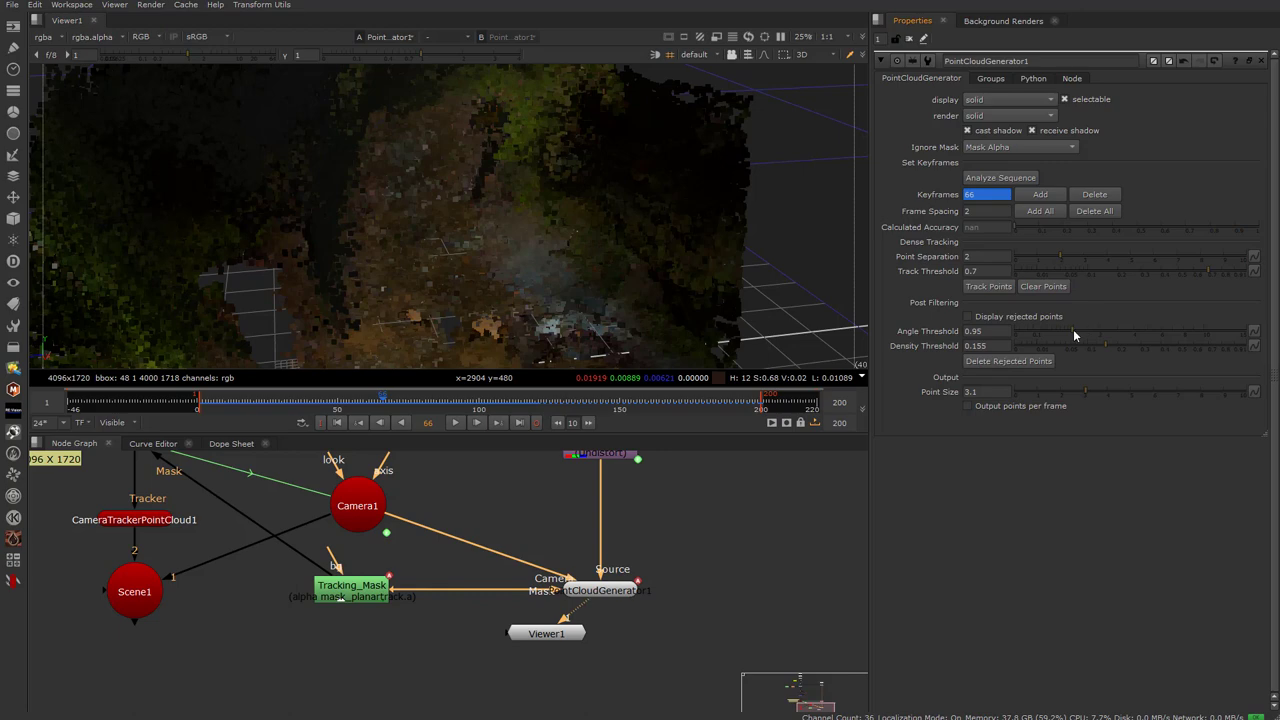
drag(1073, 329, 1145, 331)
ctrl+drag(445, 278, 398, 246)
Set the Track Threshold to 0.345 and the Angle Threshold to 1, and turn on the display of rejected points
mouse_move(1175, 270)
mouse_down()
mouse_move(1108, 270)
mouse_move(1186, 282)
mouse_up()
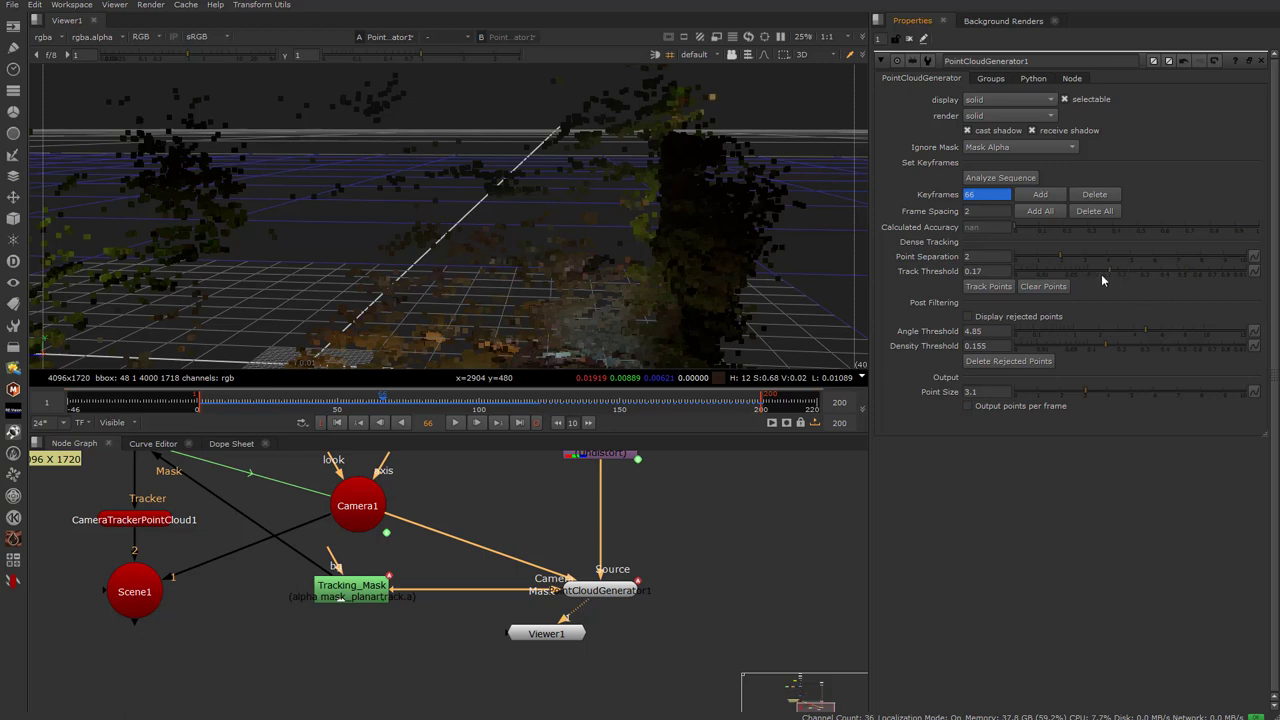
drag(1030, 285, 1135, 280)
drag(1147, 333, 1071, 344)
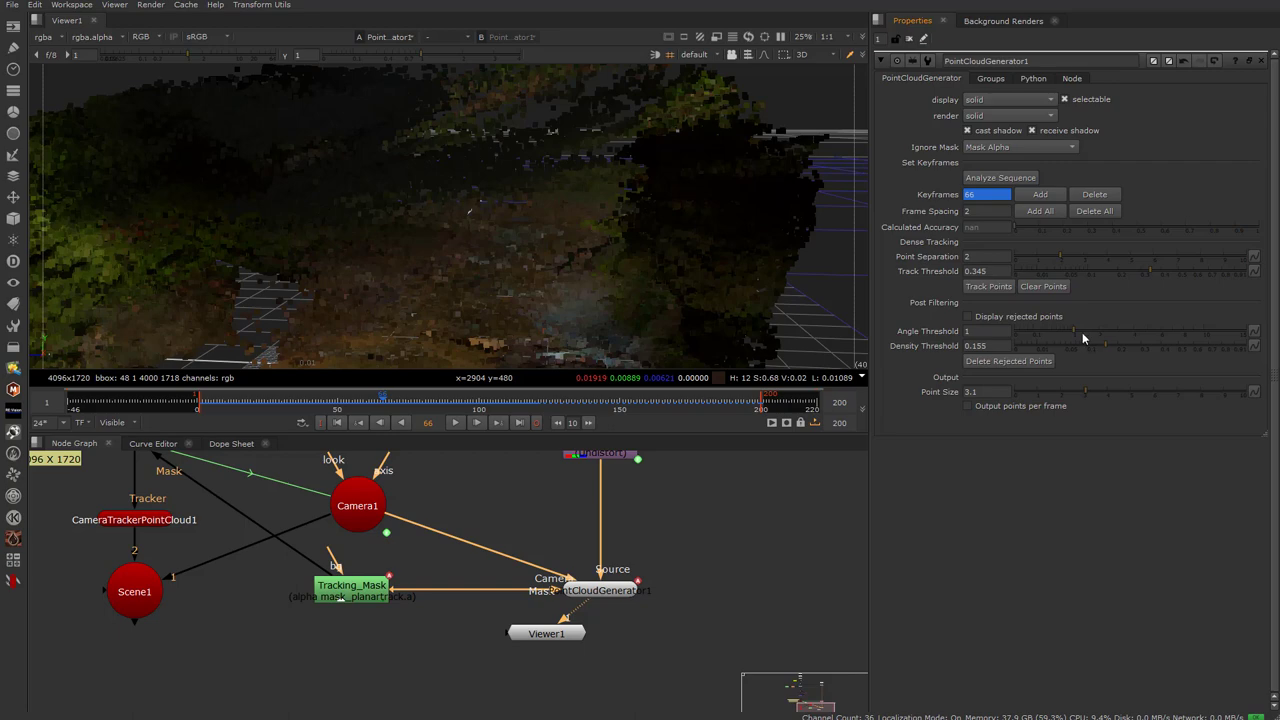
click(967, 317)
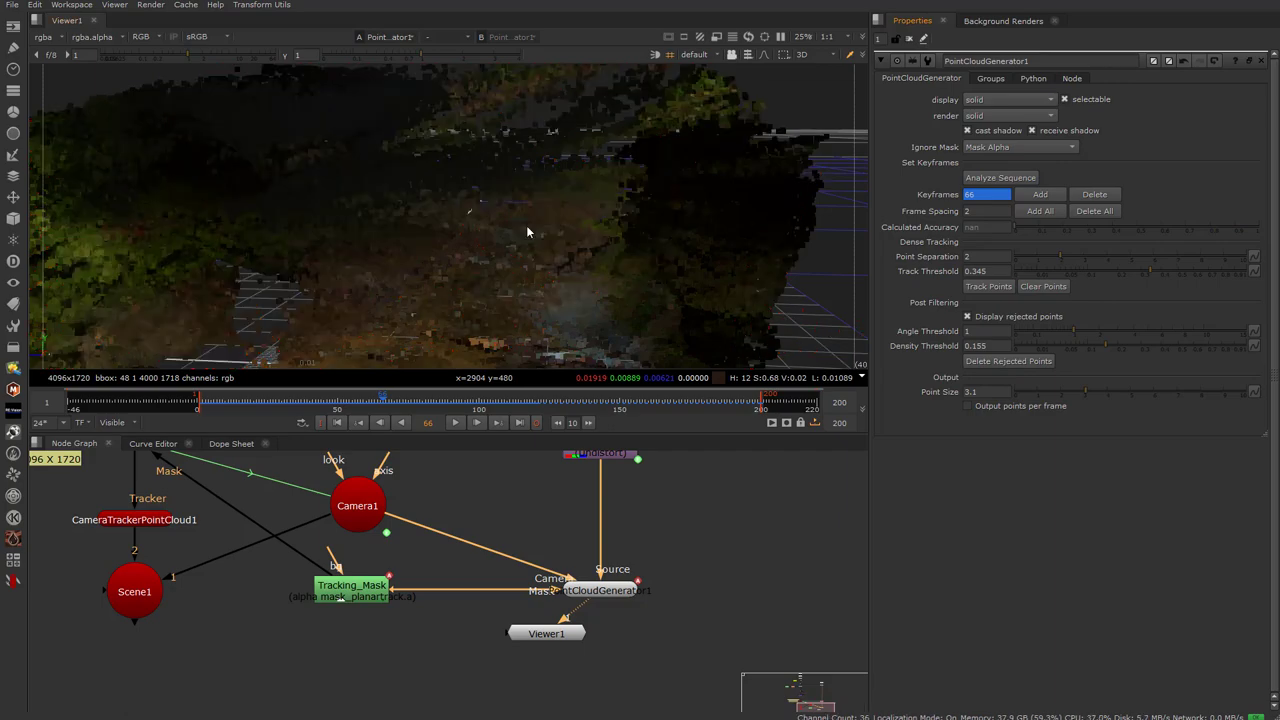
ctrl+drag(527, 235, 777, 328)
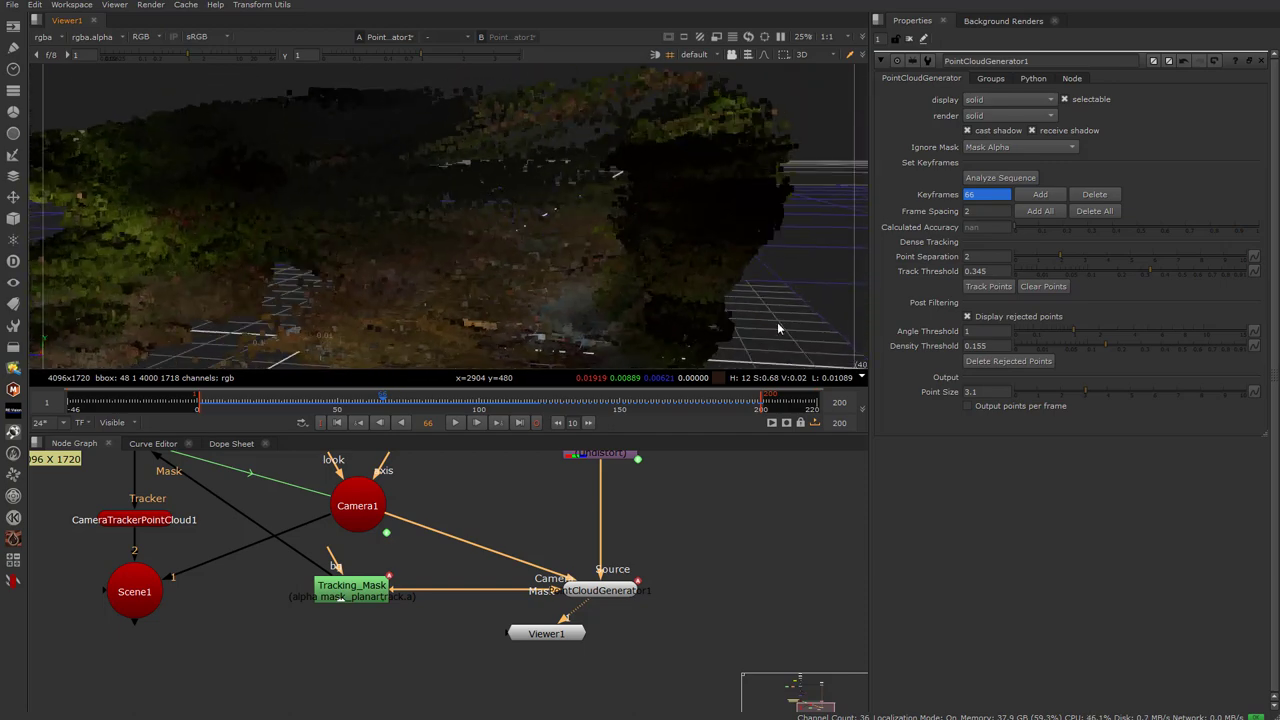
Enable Output points per frame and scrub back to frame 3 while examining the cloud in 3D
click(966, 406)
ctrl+drag(485, 260, 441, 315)
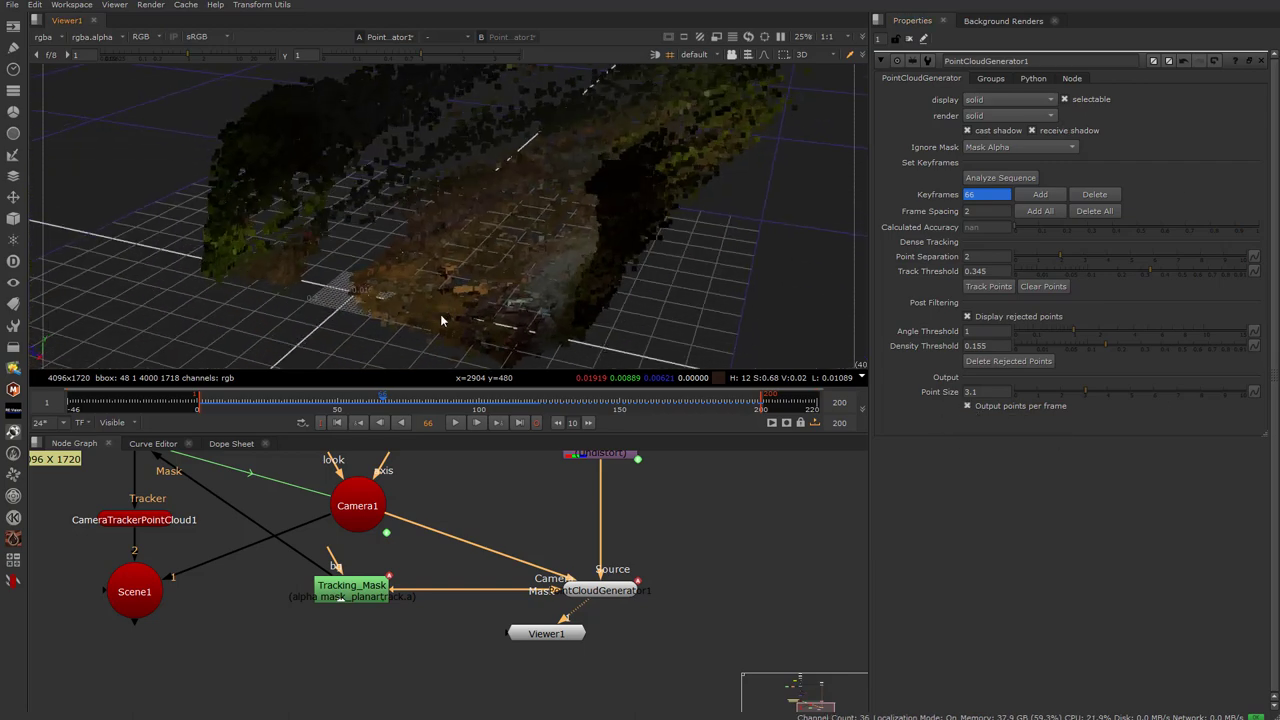
scroll(482, 241, down, 3)
drag(357, 404, 322, 404)
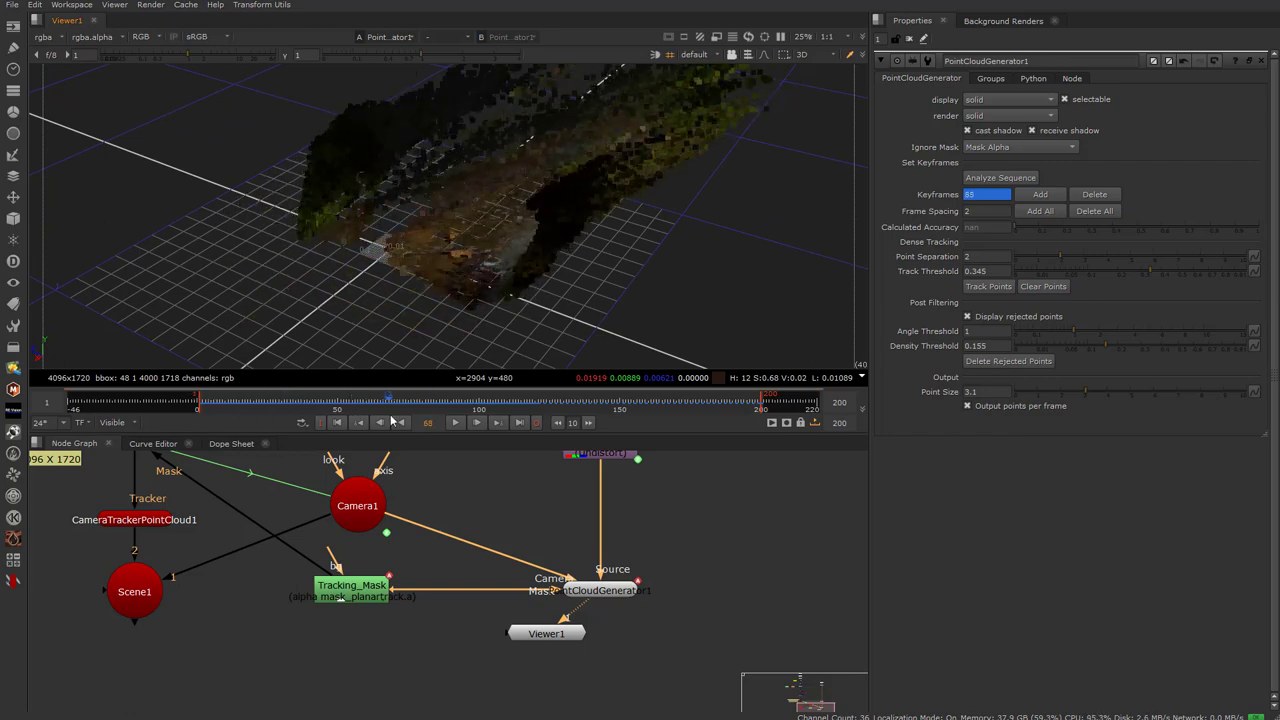
mouse_move(455, 255)
ctrl+mouse_down()
mouse_move(381, 186)
mouse_move(449, 233)
mouse_move(436, 262)
ctrl+mouse_up()
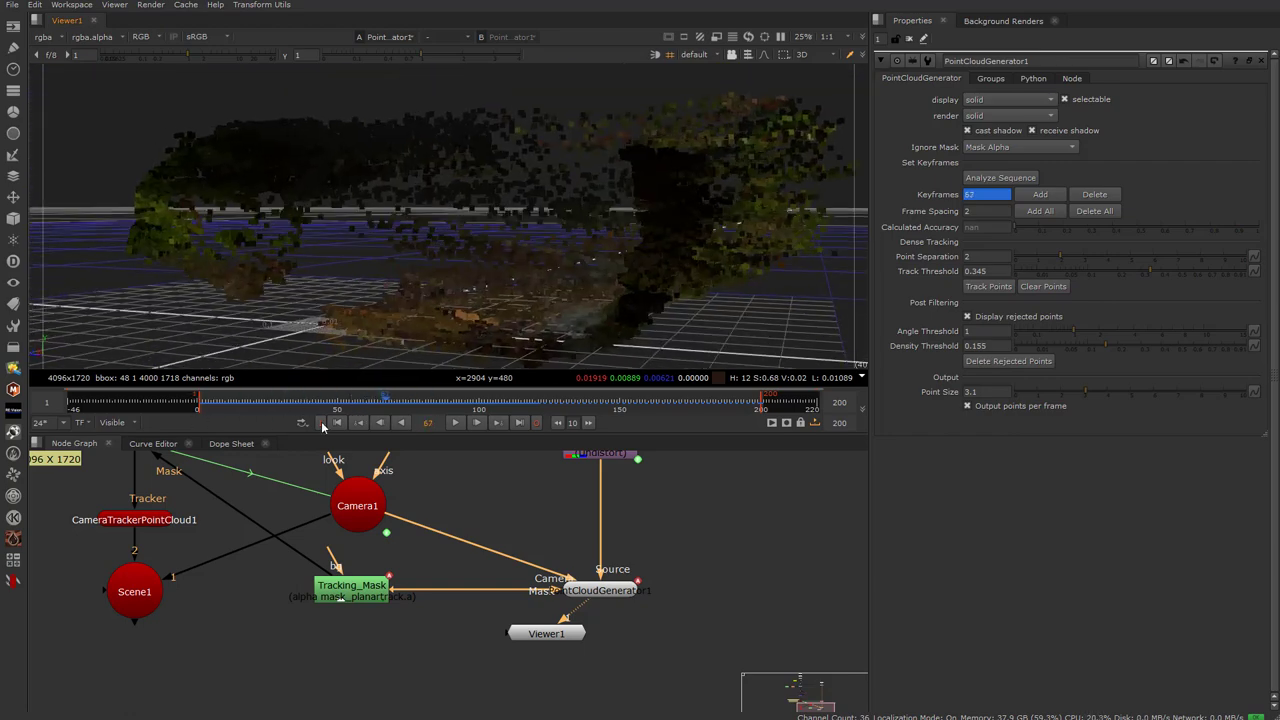
drag(326, 405, 207, 407)
ctrl+drag(300, 275, 464, 215)
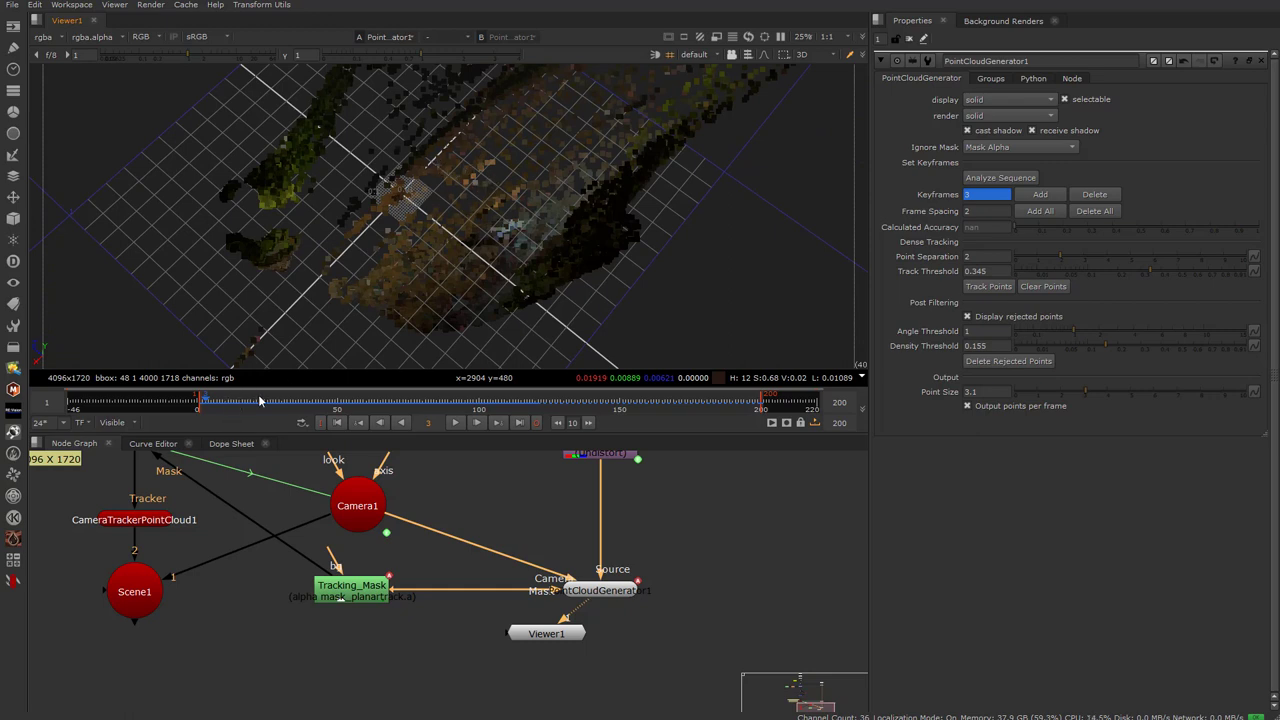
Compare the per-frame points at other frames, stop at frame 71, and disable Output points per frame
drag(254, 402, 445, 410)
ctrl+drag(420, 318, 444, 230)
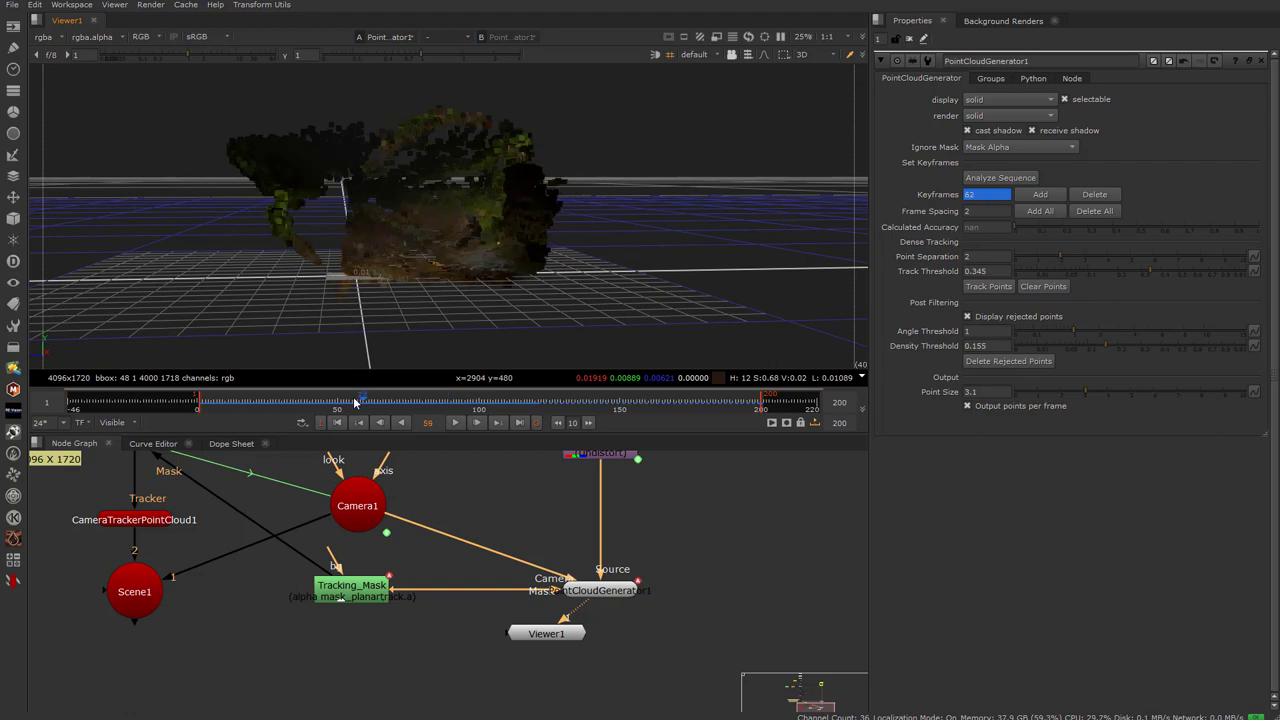
mouse_move(308, 270)
ctrl+mouse_down()
mouse_move(271, 329)
mouse_move(314, 260)
ctrl+mouse_up()
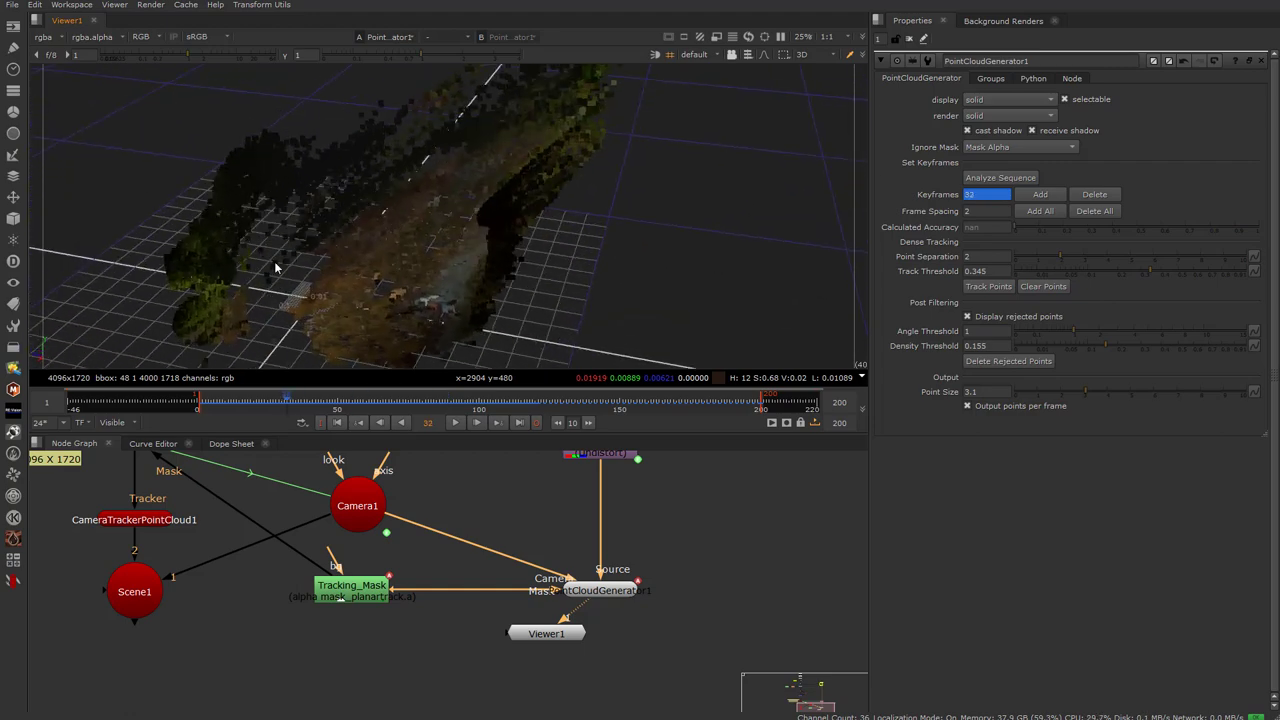
click(314, 401)
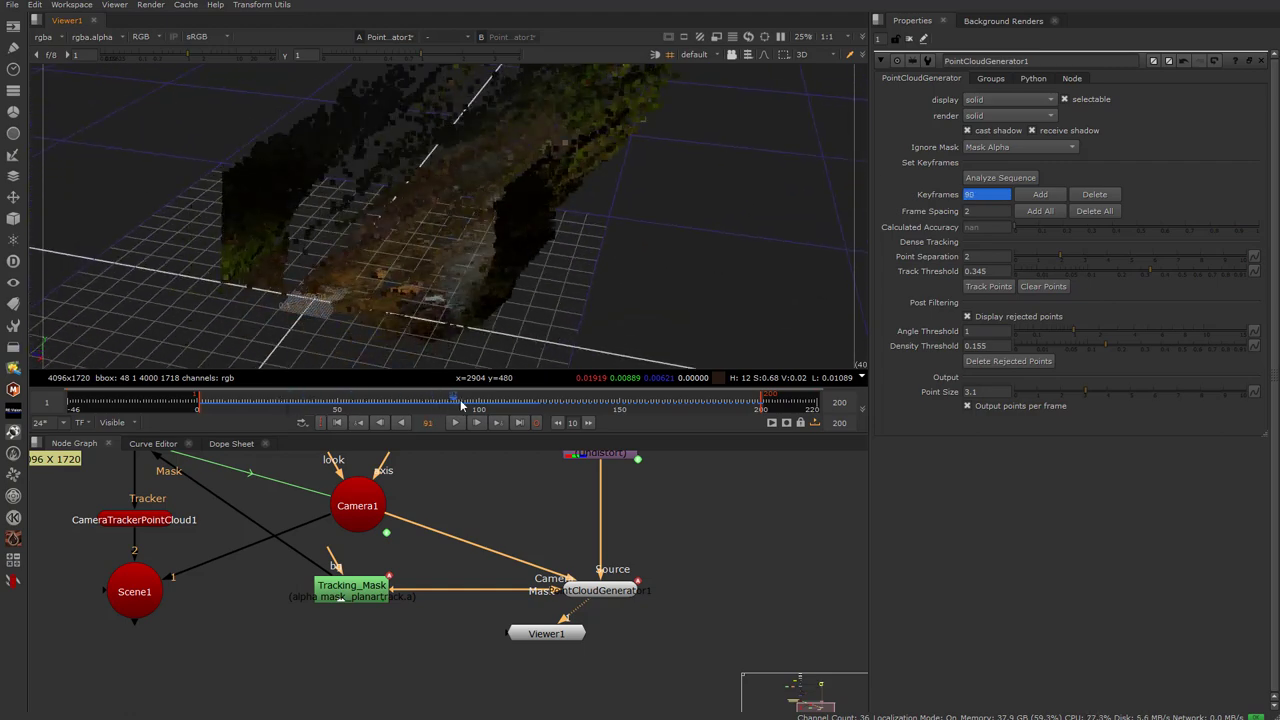
drag(490, 404, 397, 414)
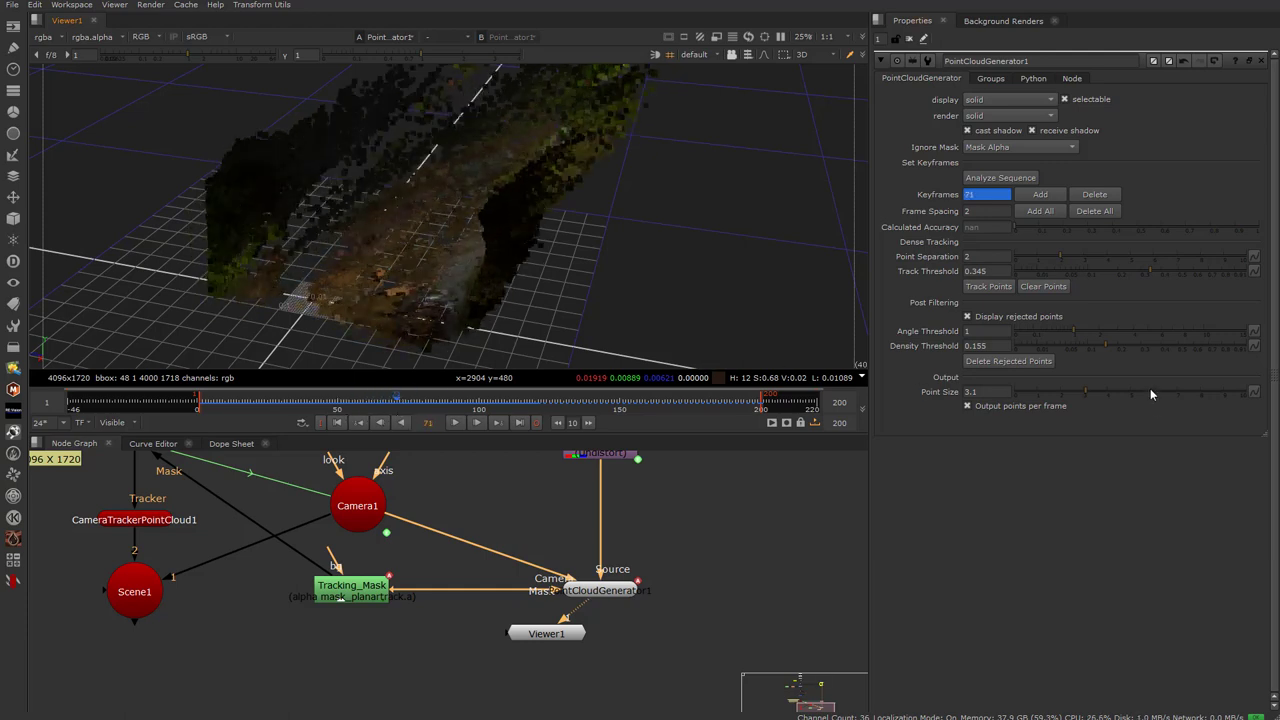
click(967, 406)
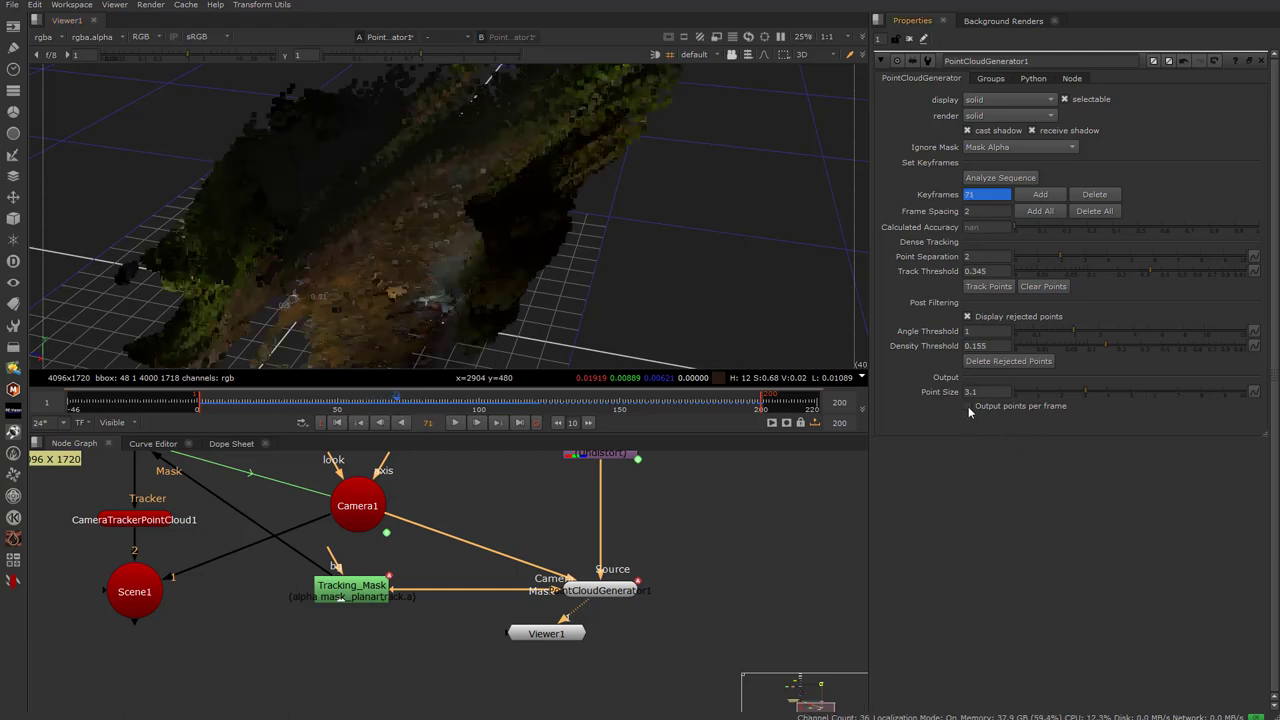
Open PointCloudGenerator1's group settings and, in vertex selection mode, select most of the cloud's points except its far end
click(990, 78)
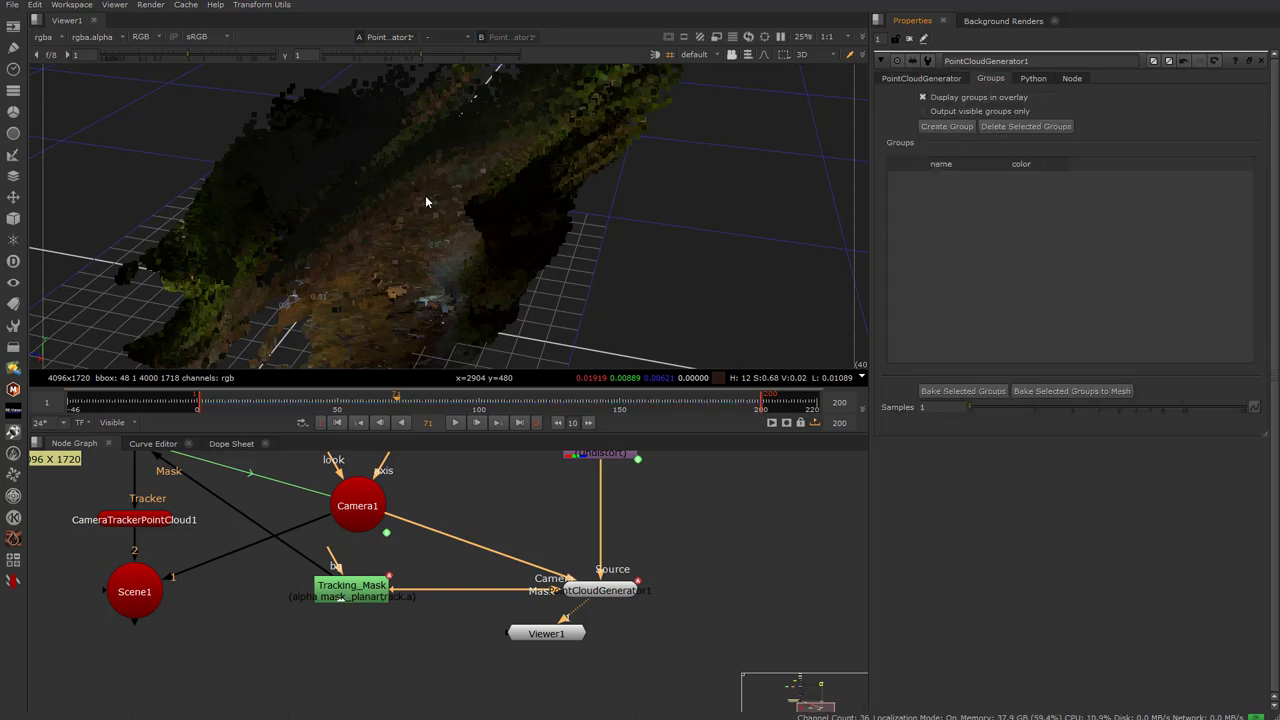
middle_drag(425, 195, 327, 213)
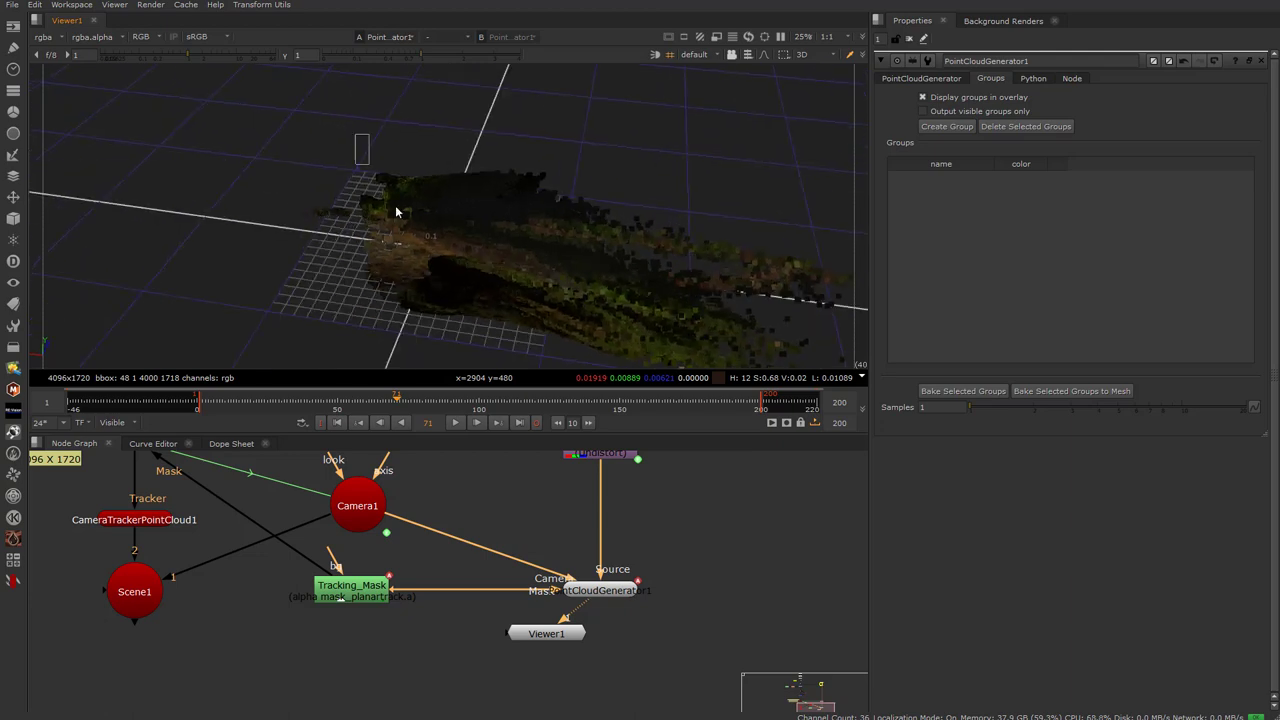
drag(396, 212, 760, 318)
click(750, 57)
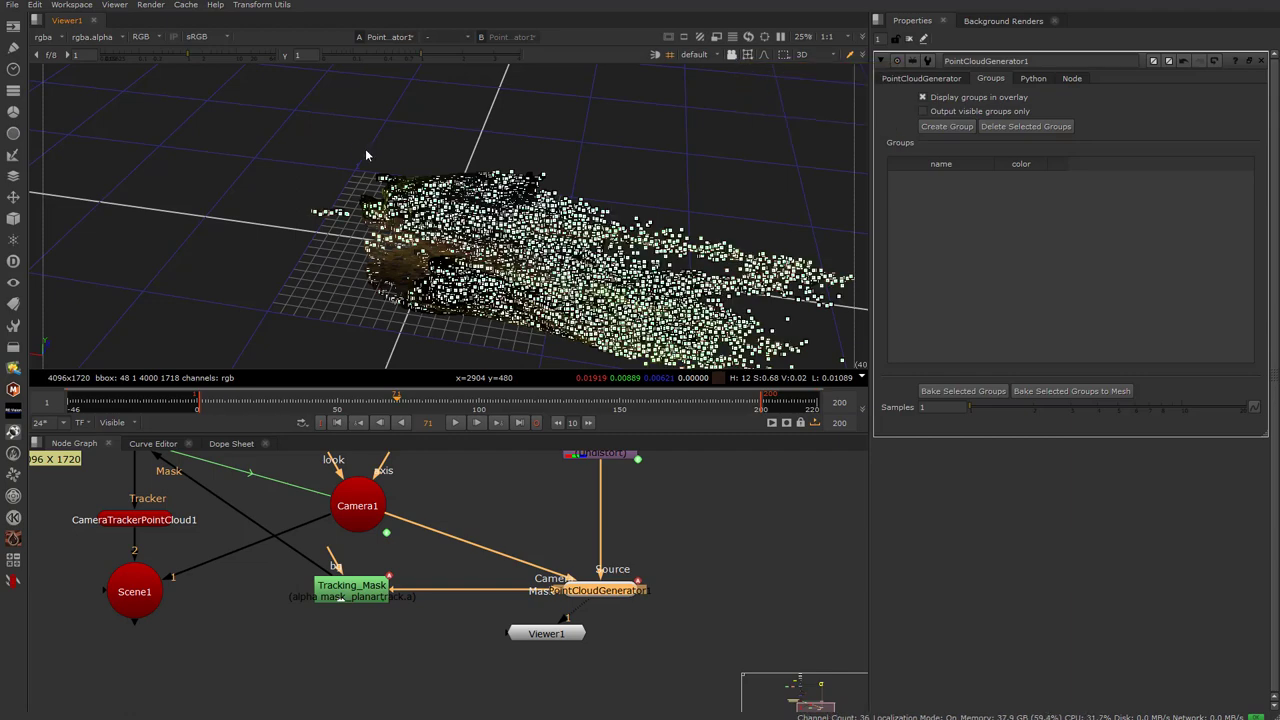
drag(353, 137, 729, 399)
ctrl+drag(358, 288, 433, 303)
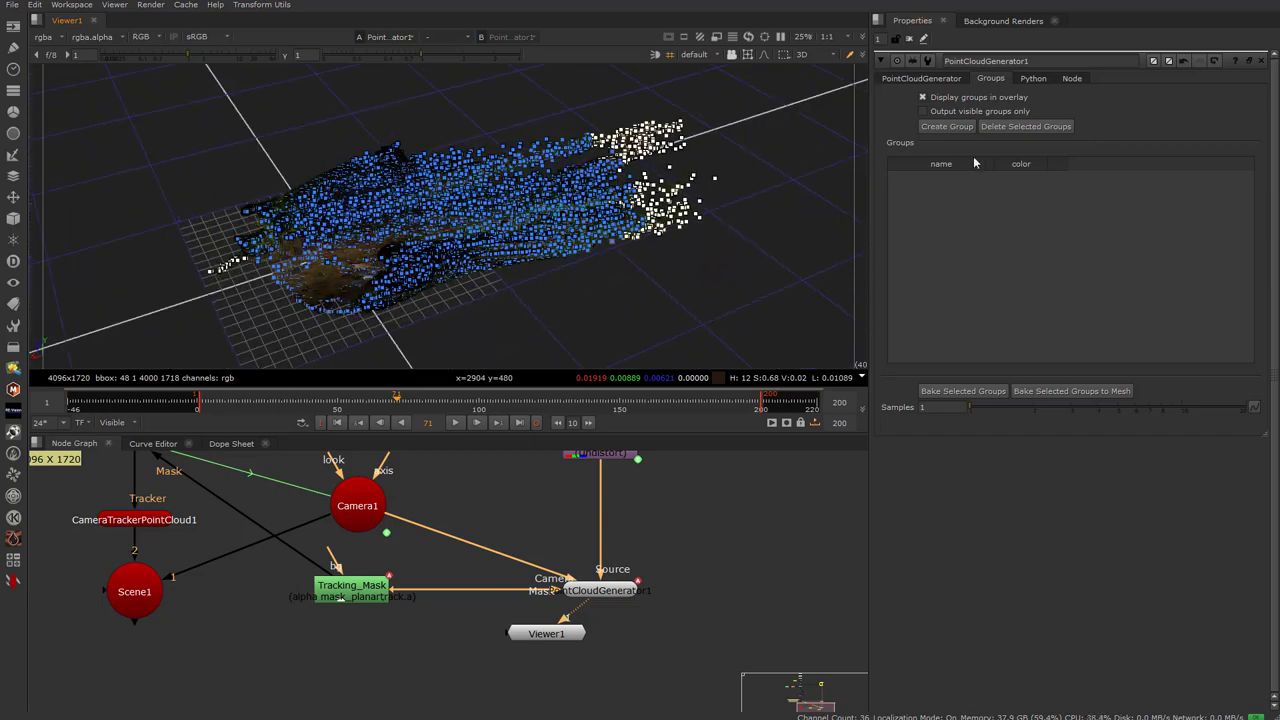
Create a group from the selected points and set its colour to blue, with R 0.06, G 0.235 and B 0.831
click(946, 126)
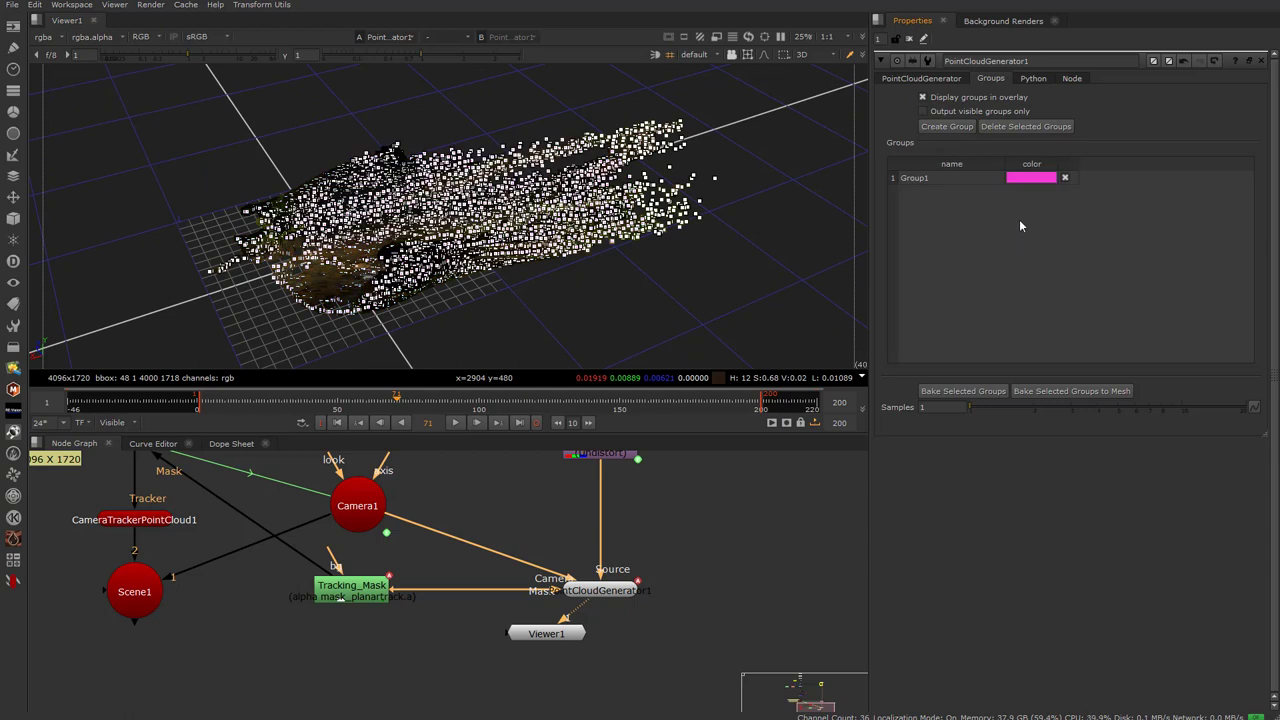
click(1010, 181)
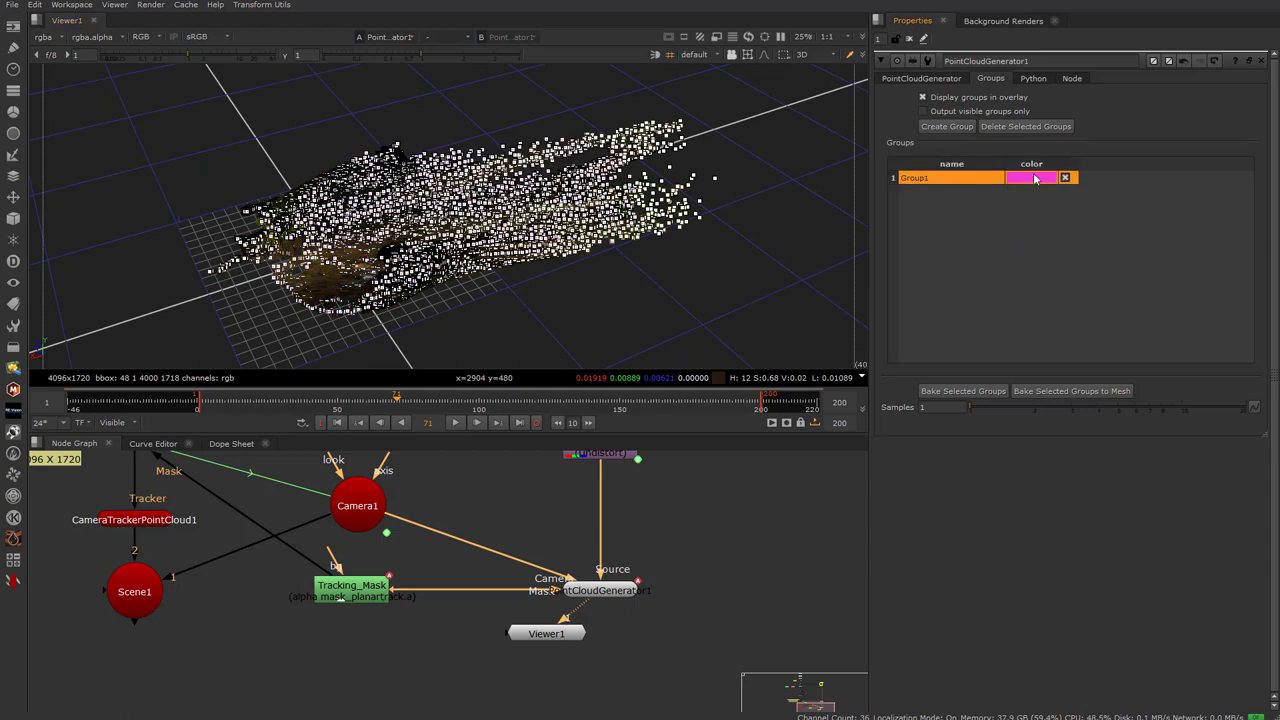
double_click(1023, 182)
drag(734, 254, 734, 276)
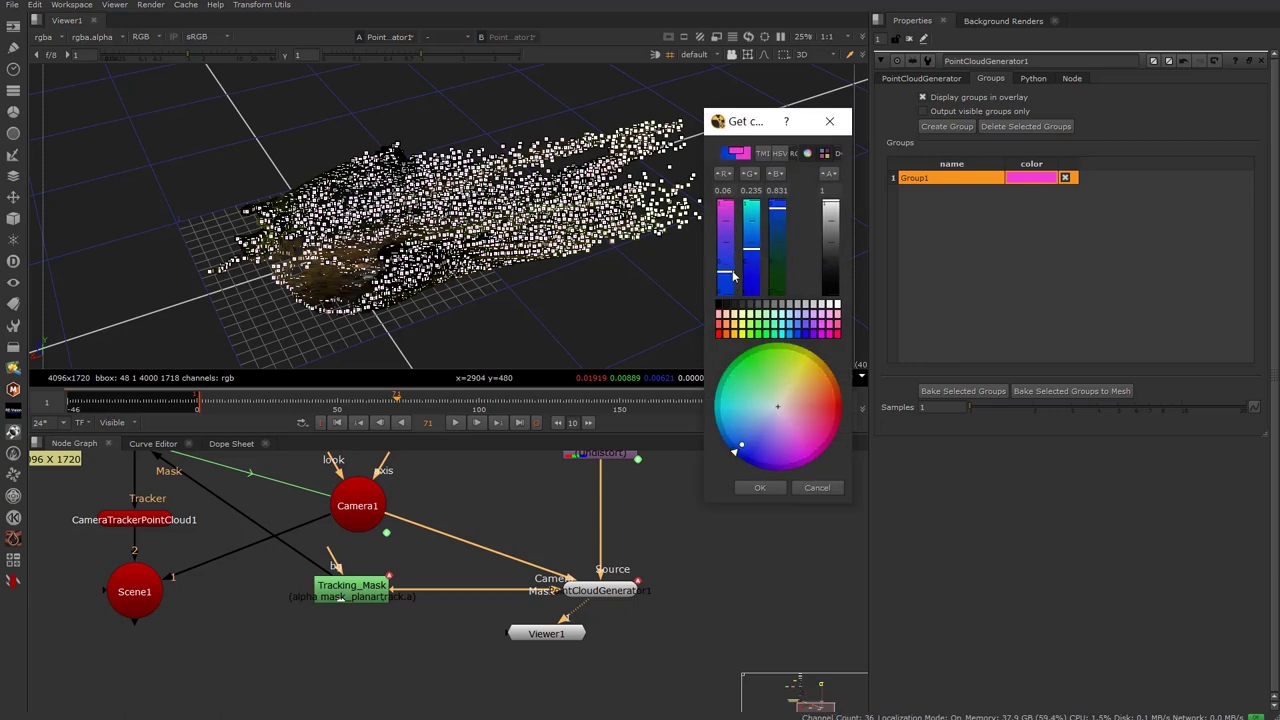
click(768, 483)
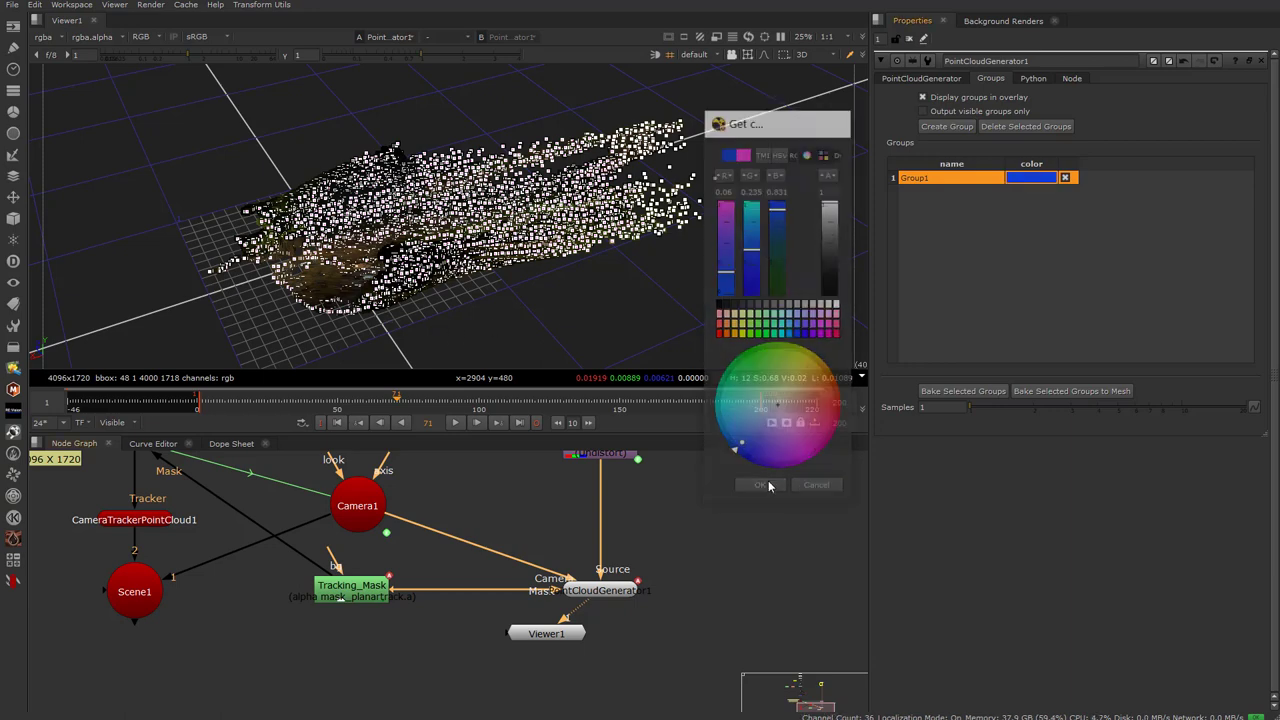
ctrl+drag(541, 321, 614, 273)
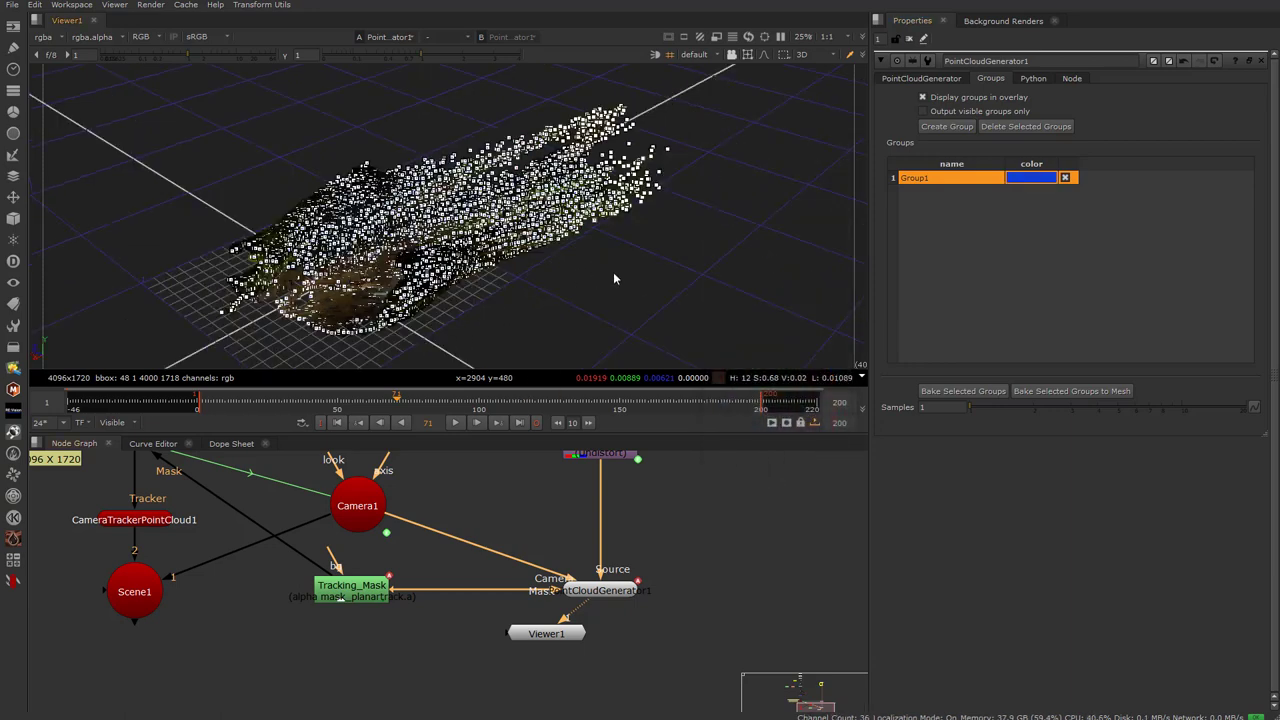
click(984, 228)
Set Samples to 15 and bake Group1 to a mesh
scroll(558, 262, up, 5)
scroll(509, 284, down, 5)
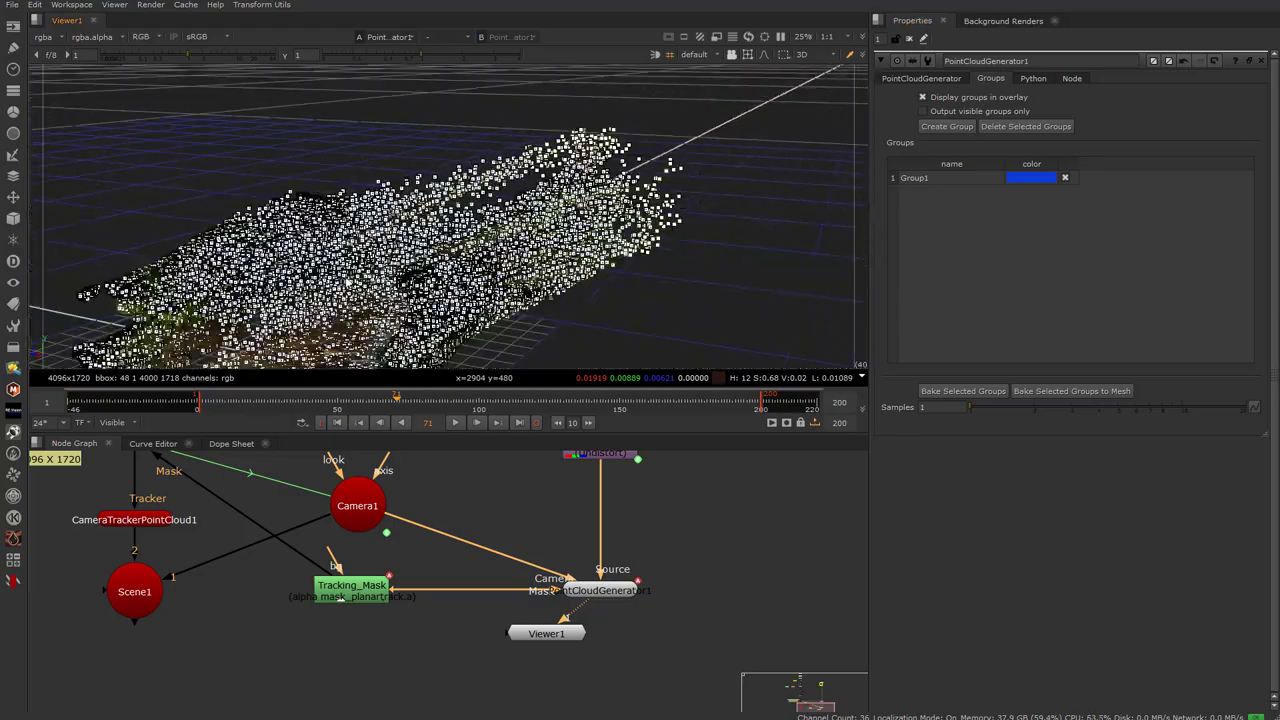
ctrl+drag(509, 284, 432, 234)
scroll(432, 234, up, 2)
scroll(432, 234, down, 2)
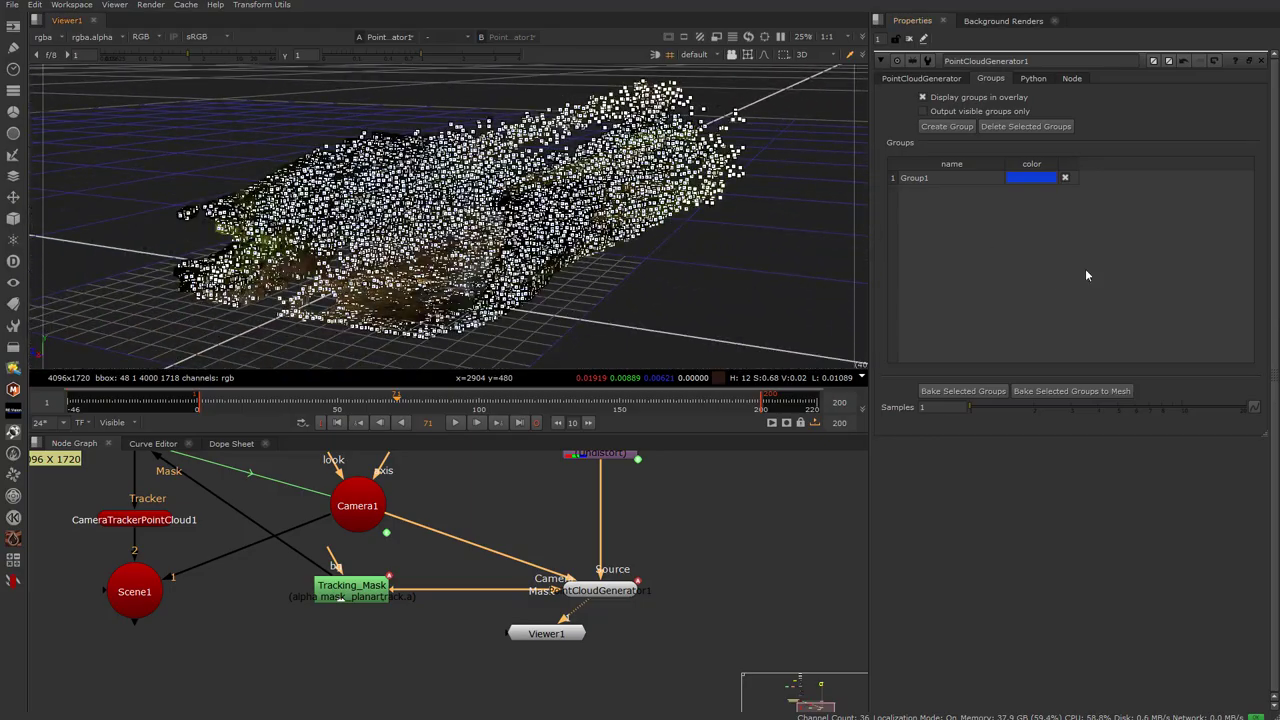
click(931, 179)
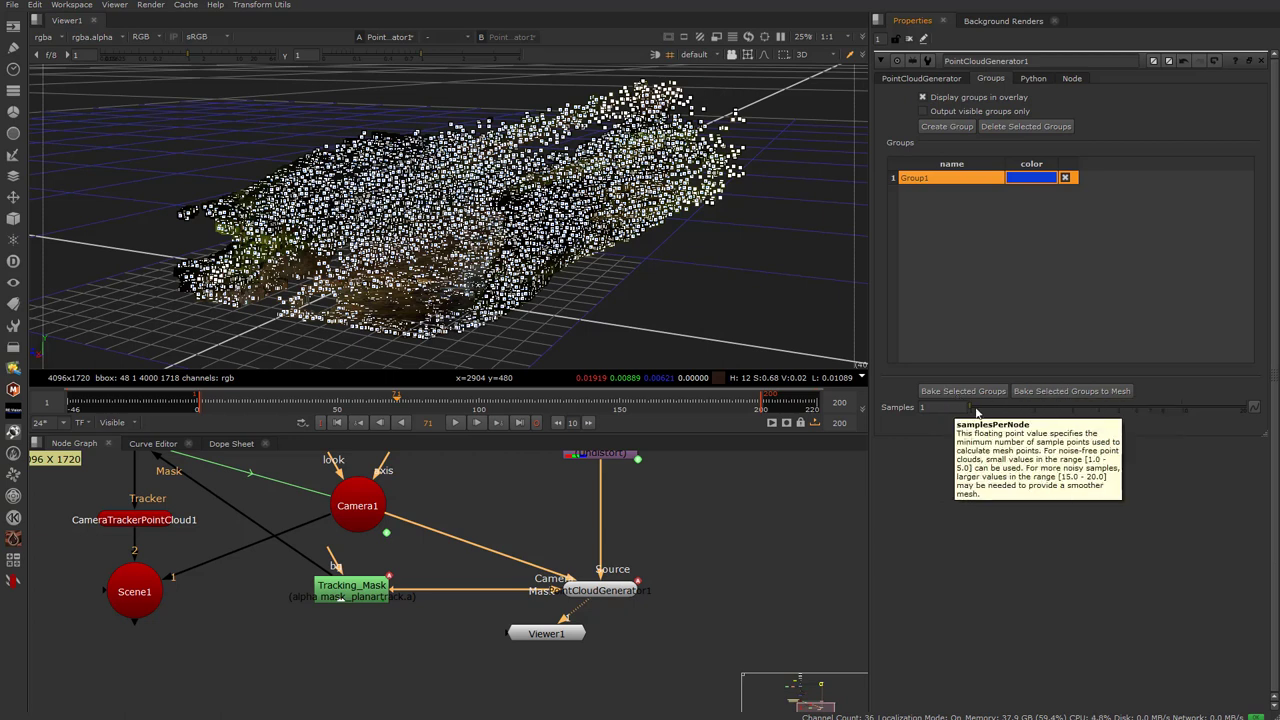
click(1151, 420)
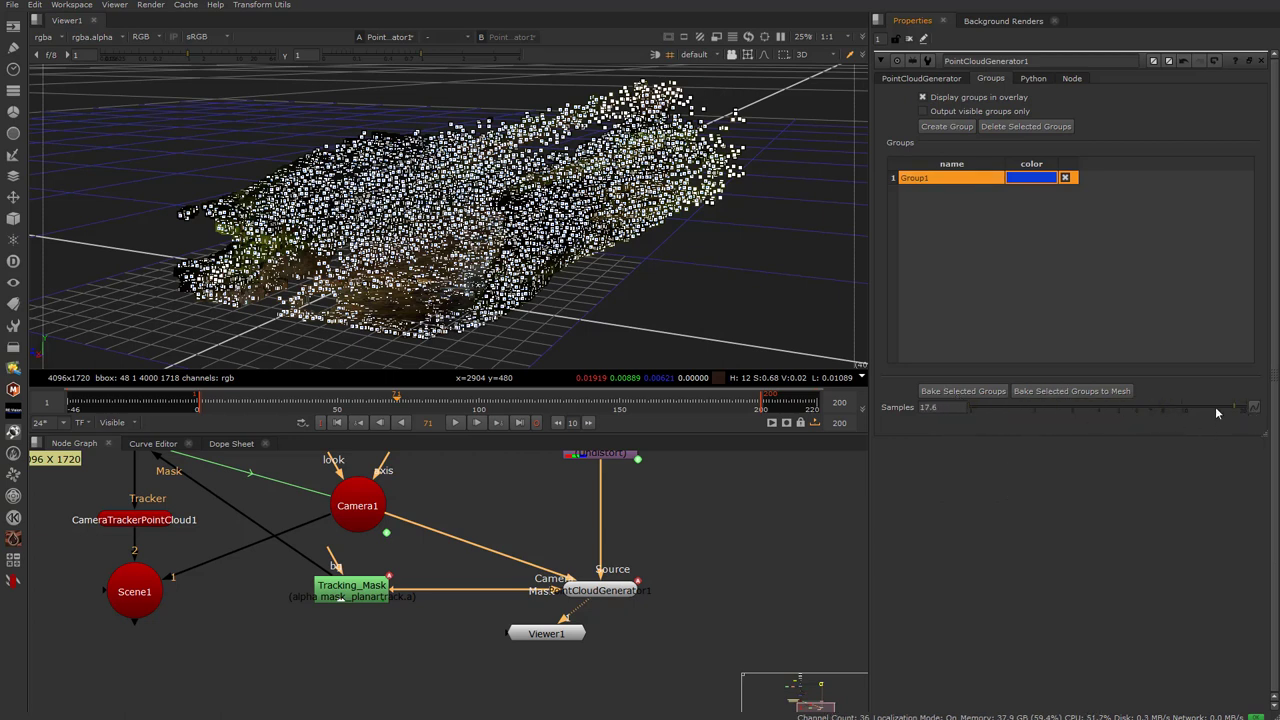
text(15)
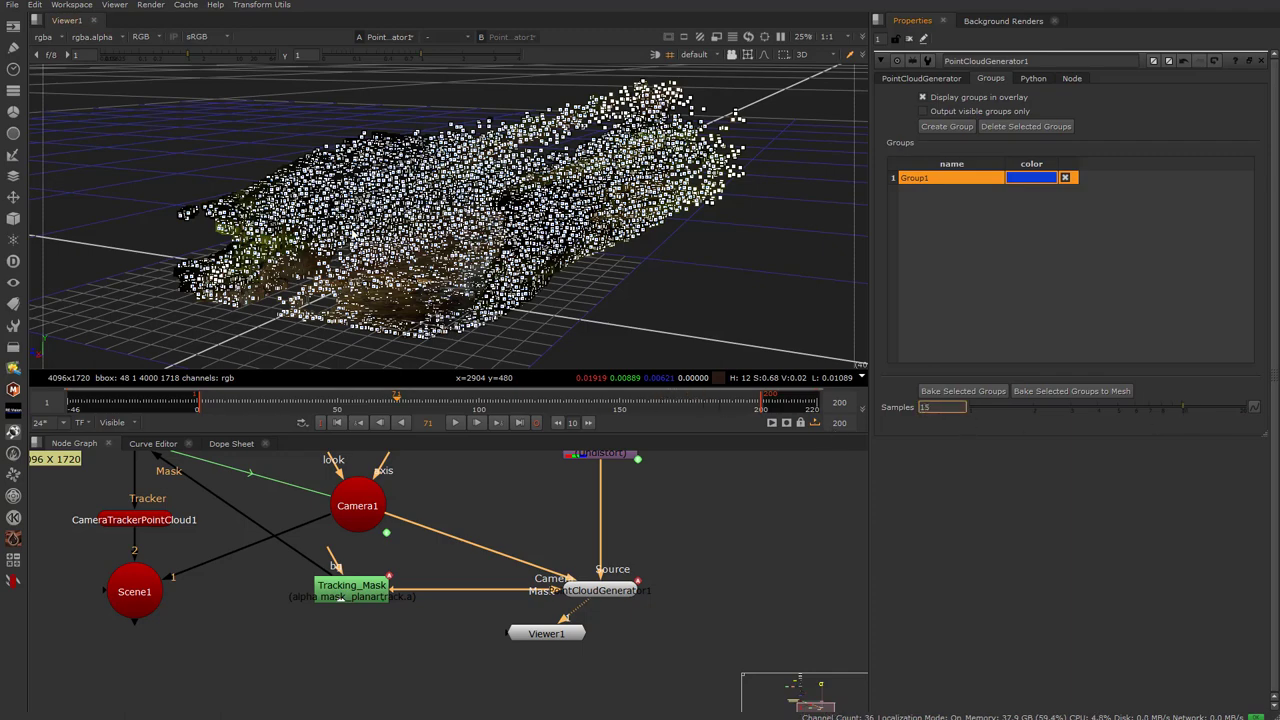
ctrl+drag(352, 234, 316, 344)
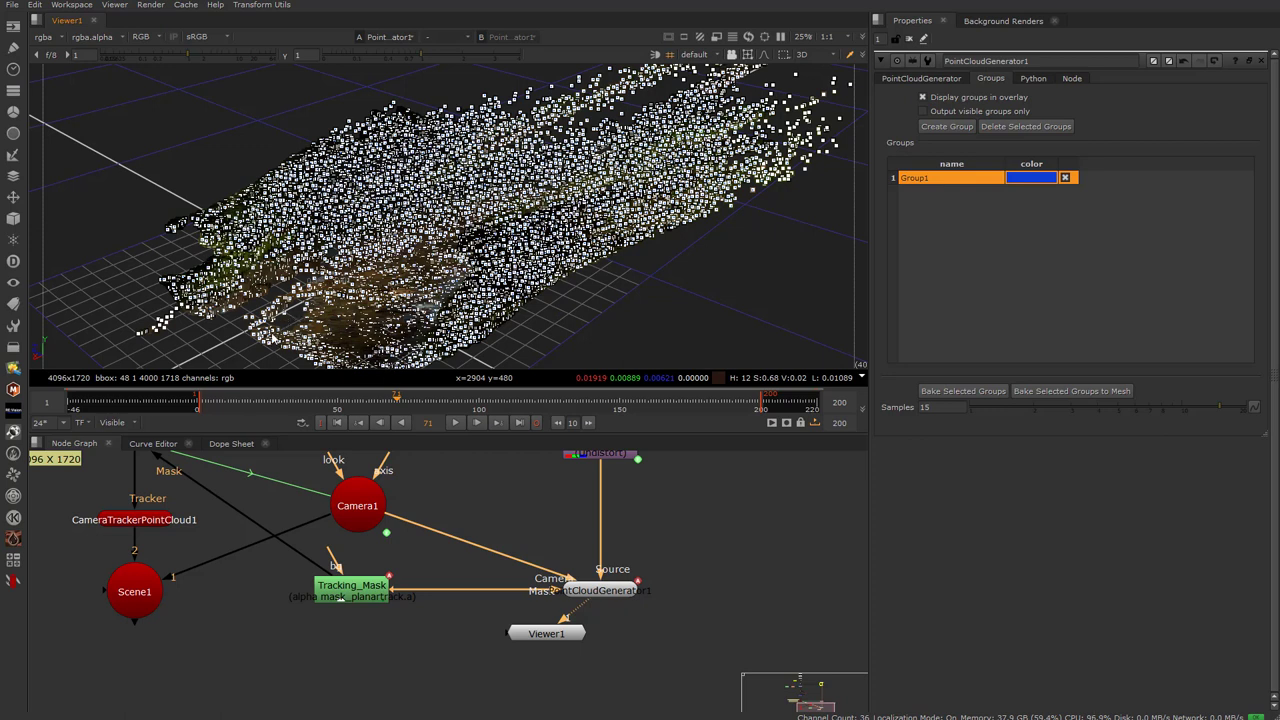
click(1054, 393)
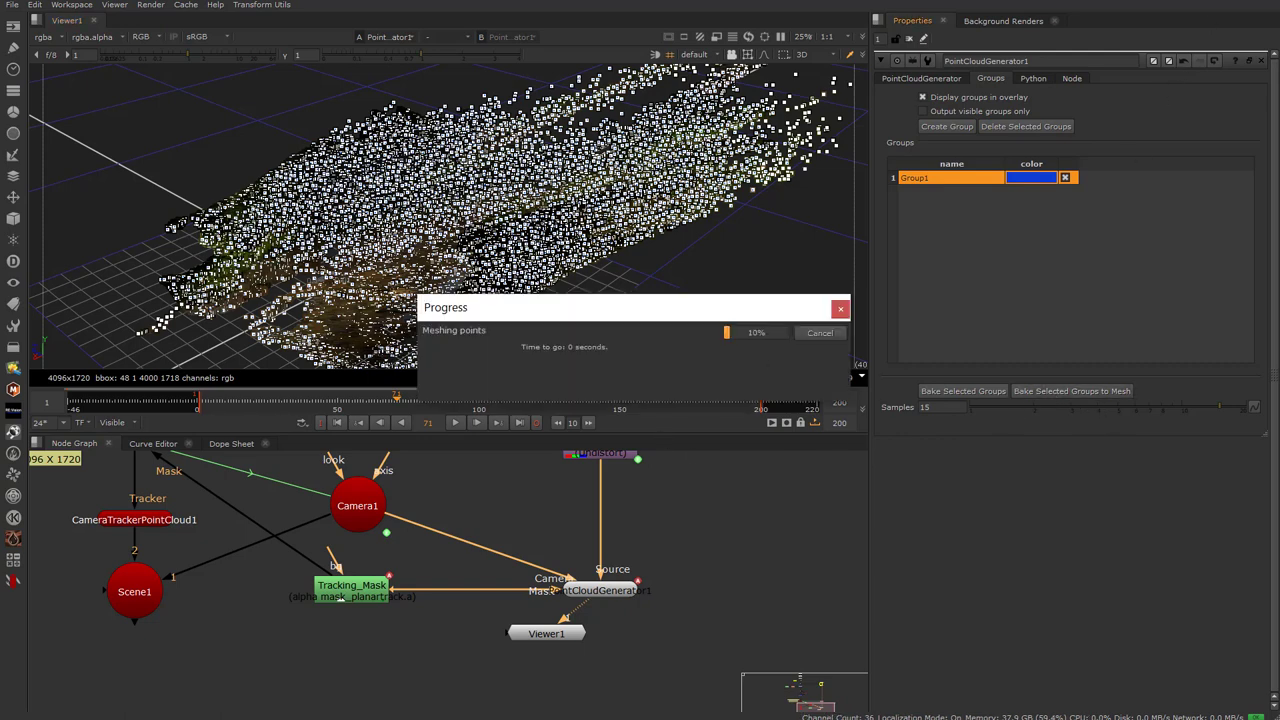
Move the baked mesh node clear of PointCloudGenerator1, display it in the viewer, and close the generator's properties
drag(622, 602, 749, 644)
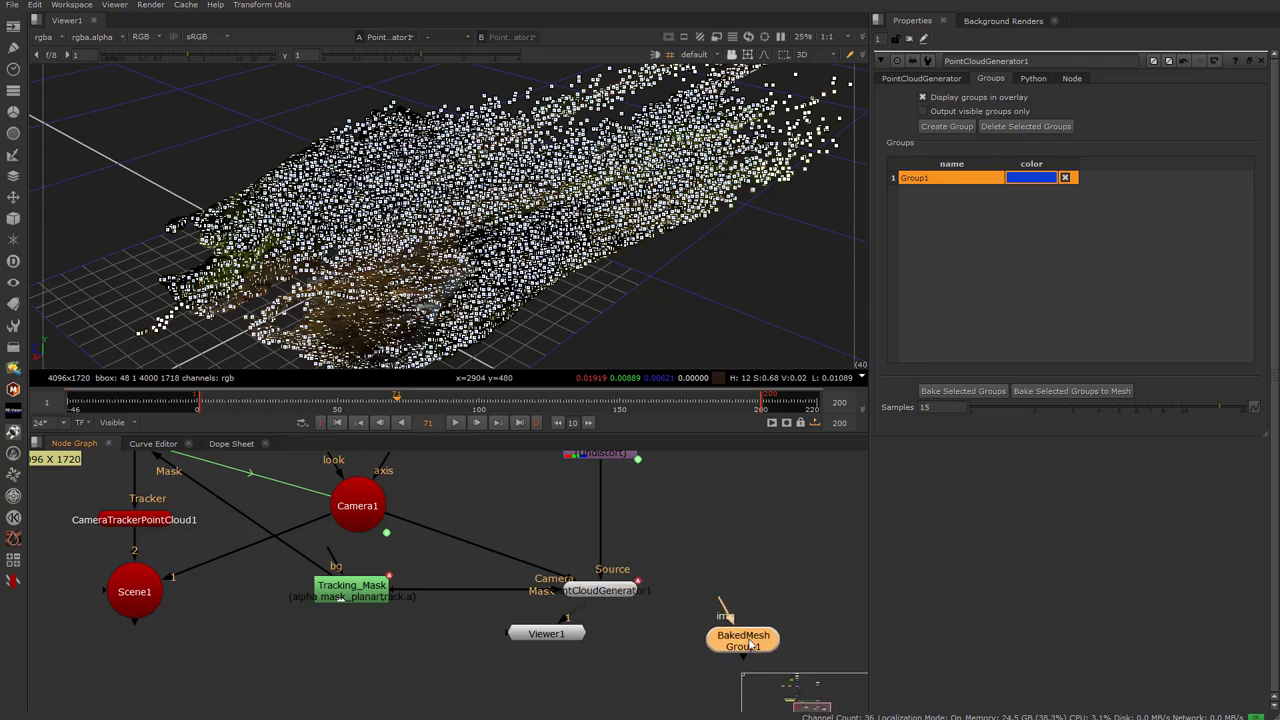
key(1)
middle_drag(722, 643, 628, 590)
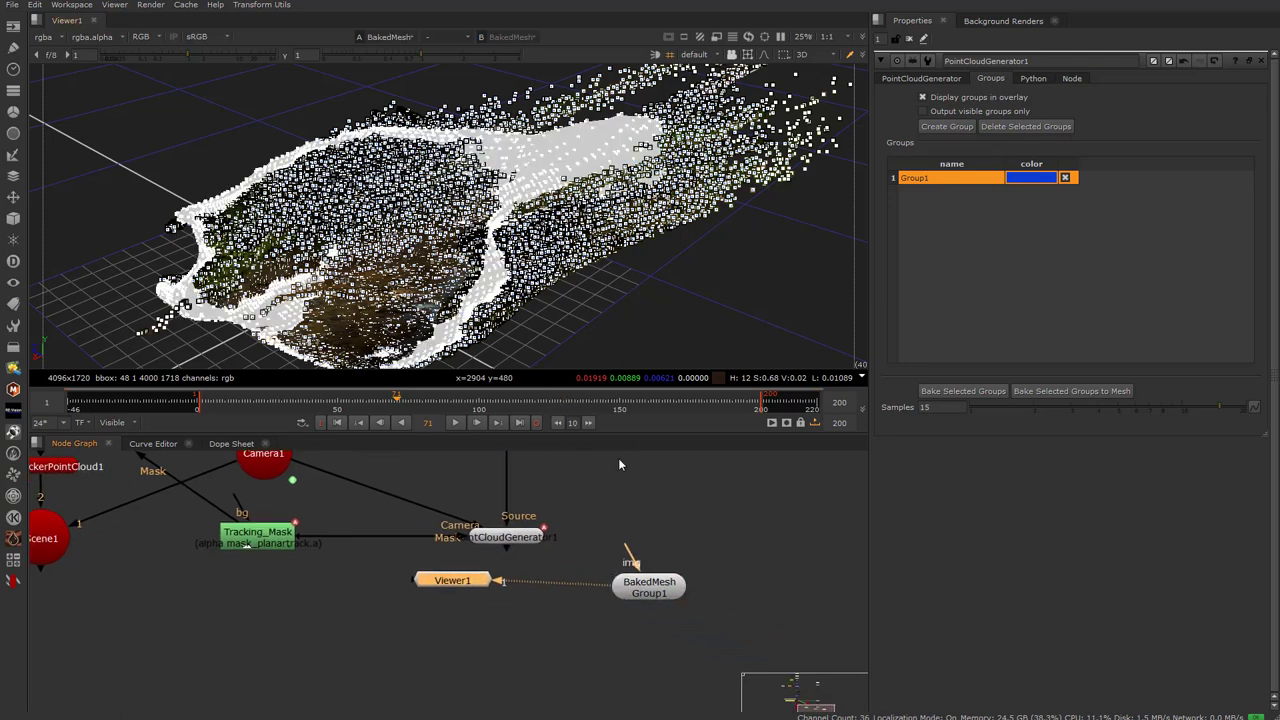
click(649, 587)
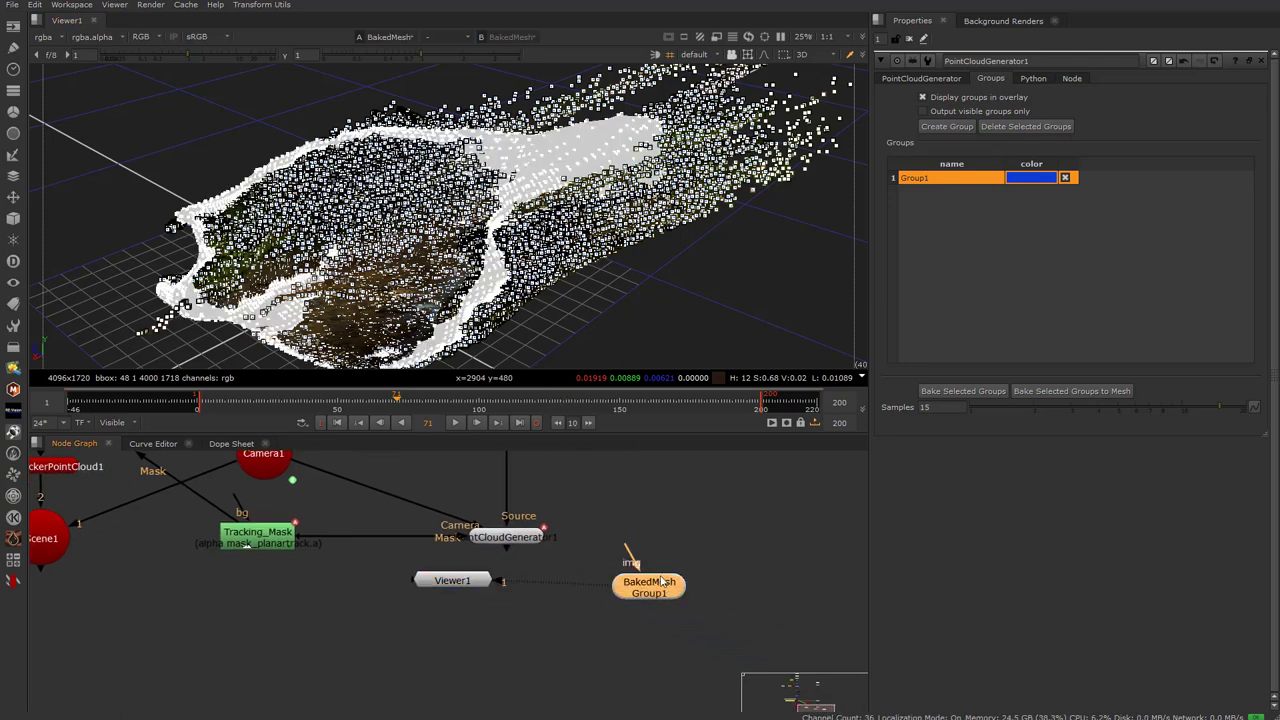
click(1262, 62)
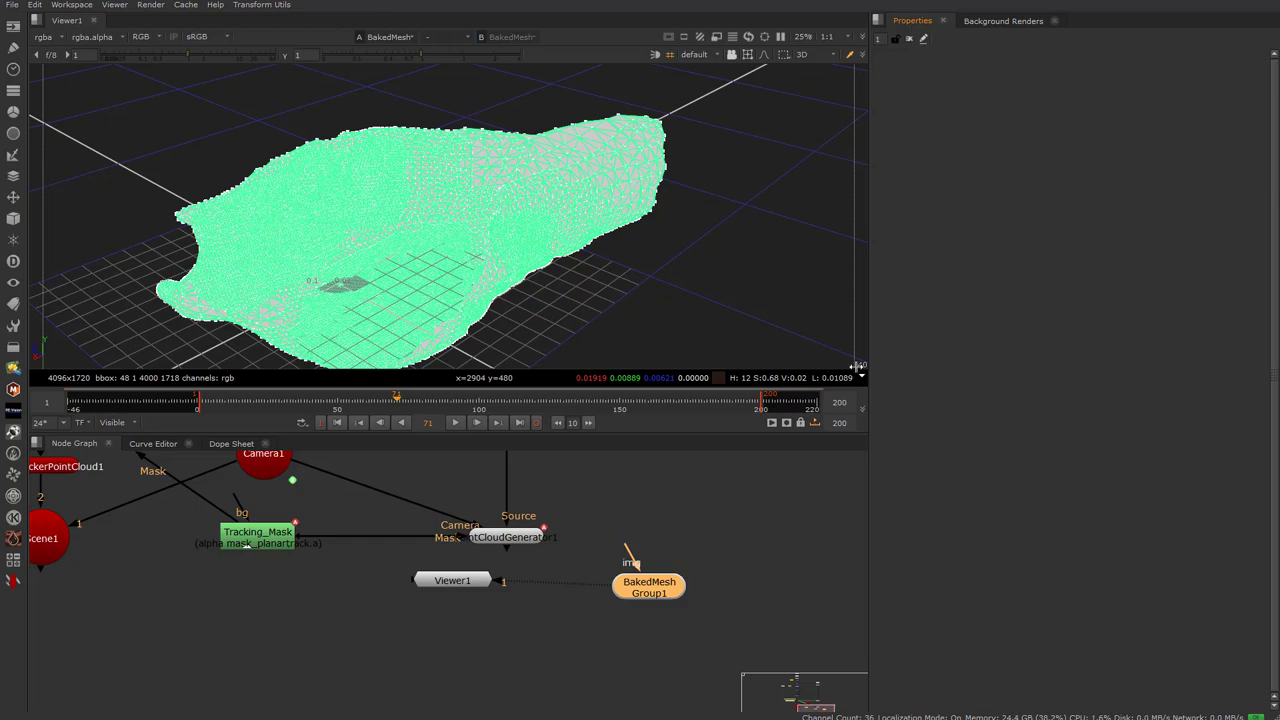
Open the BakedMesh properties and examine the mesh surface from several angles in 3D
key(1)
double_click(645, 593)
ctrl+drag(432, 268, 572, 226)
scroll(487, 308, up, 3)
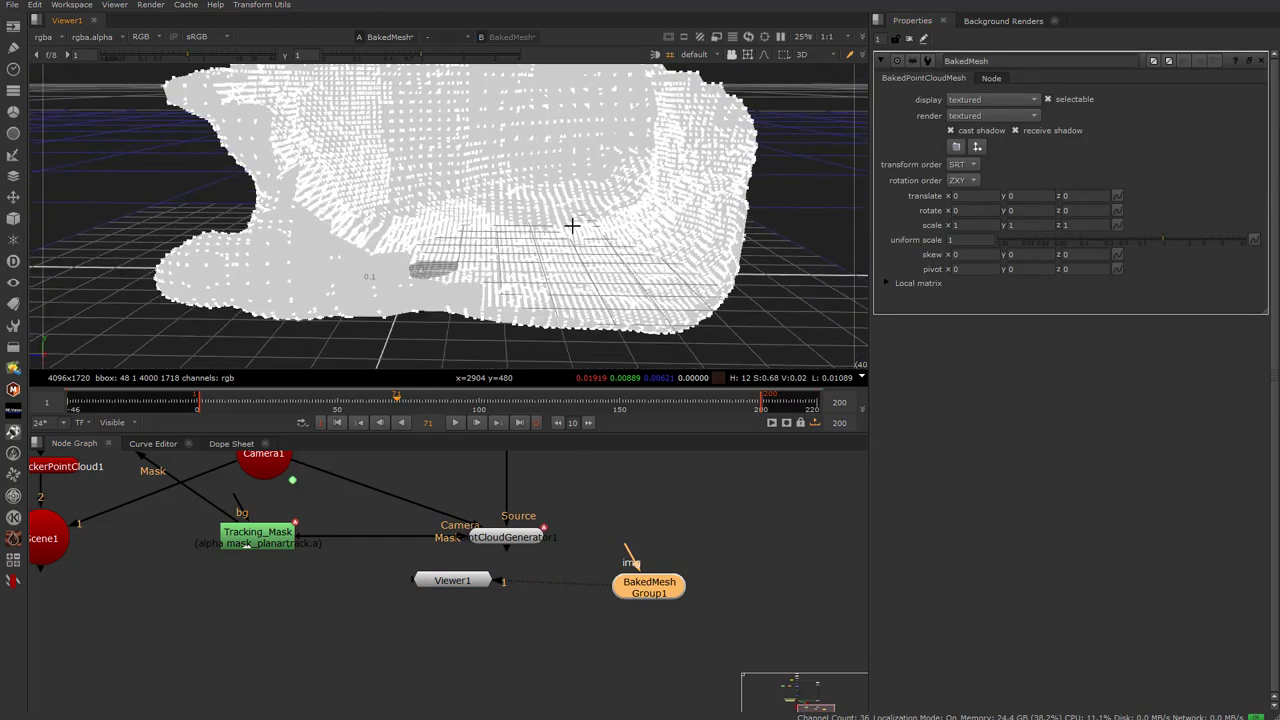
alt+right_drag(571, 226, 542, 281)
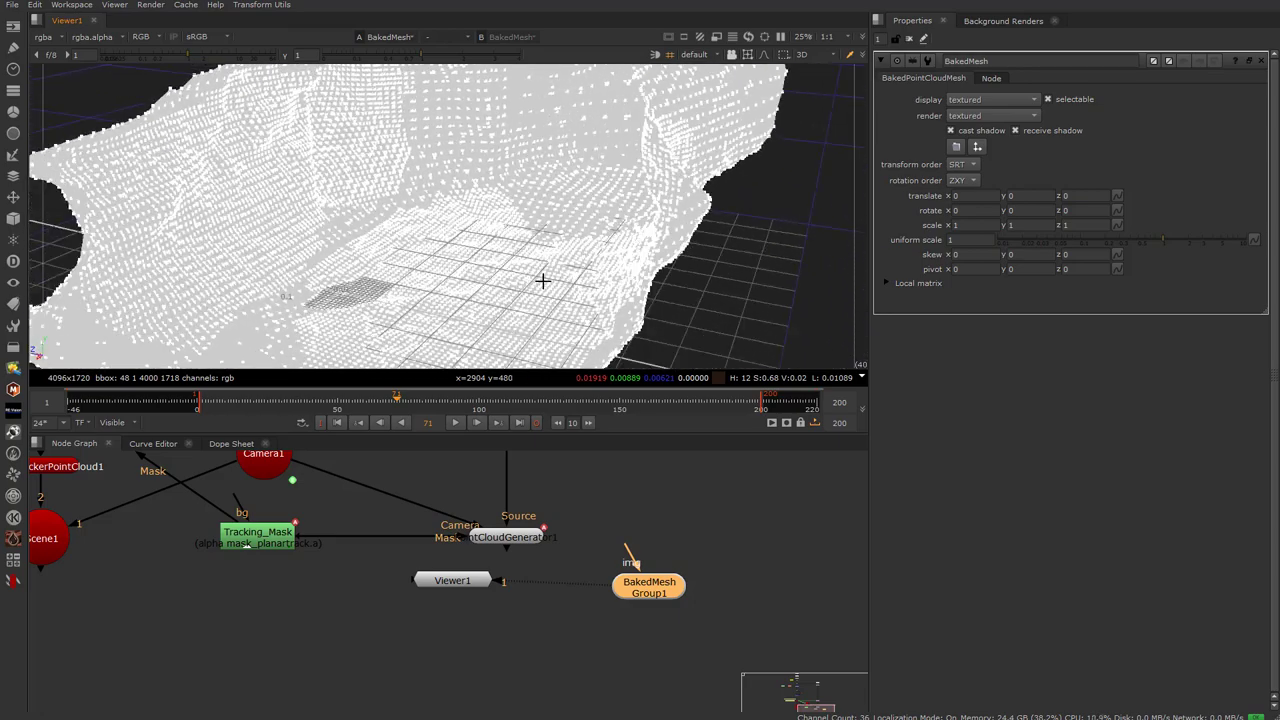
Move the BakedMesh node beneath Tracking_Mask and add a ScanlineRender node beside it
drag(649, 587, 362, 628)
click(526, 689)
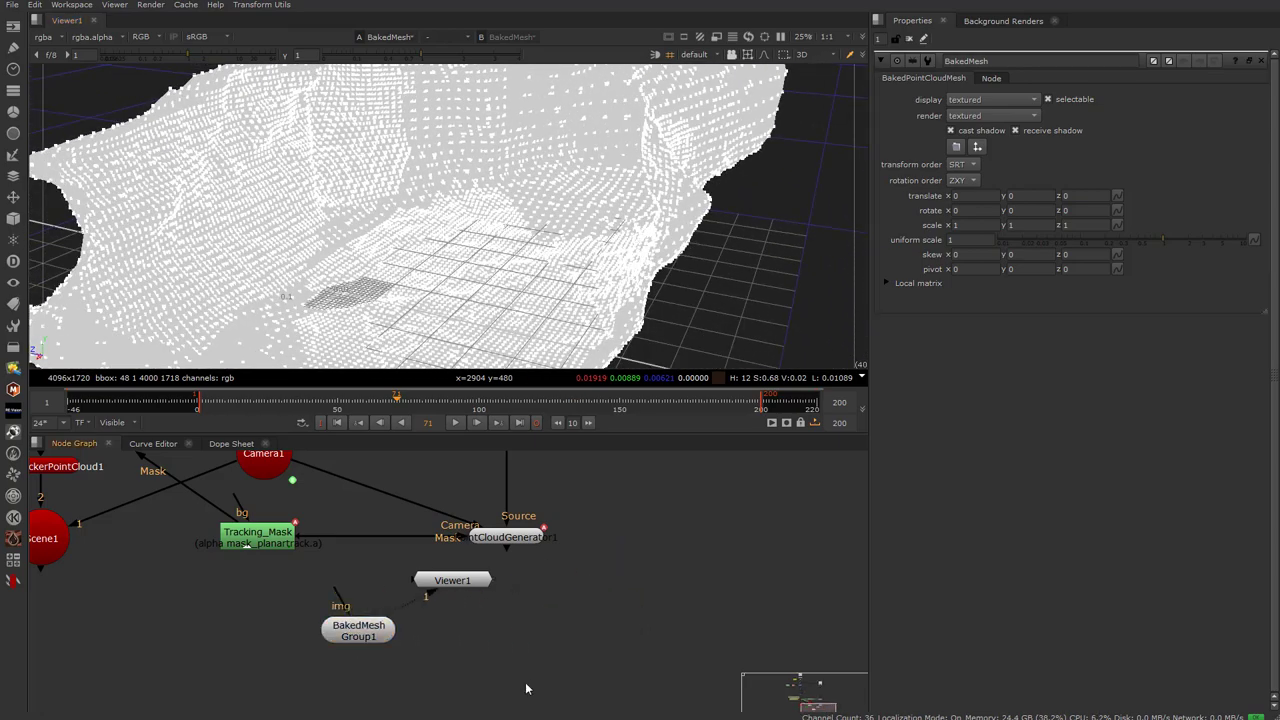
key(Tab)
text(s)
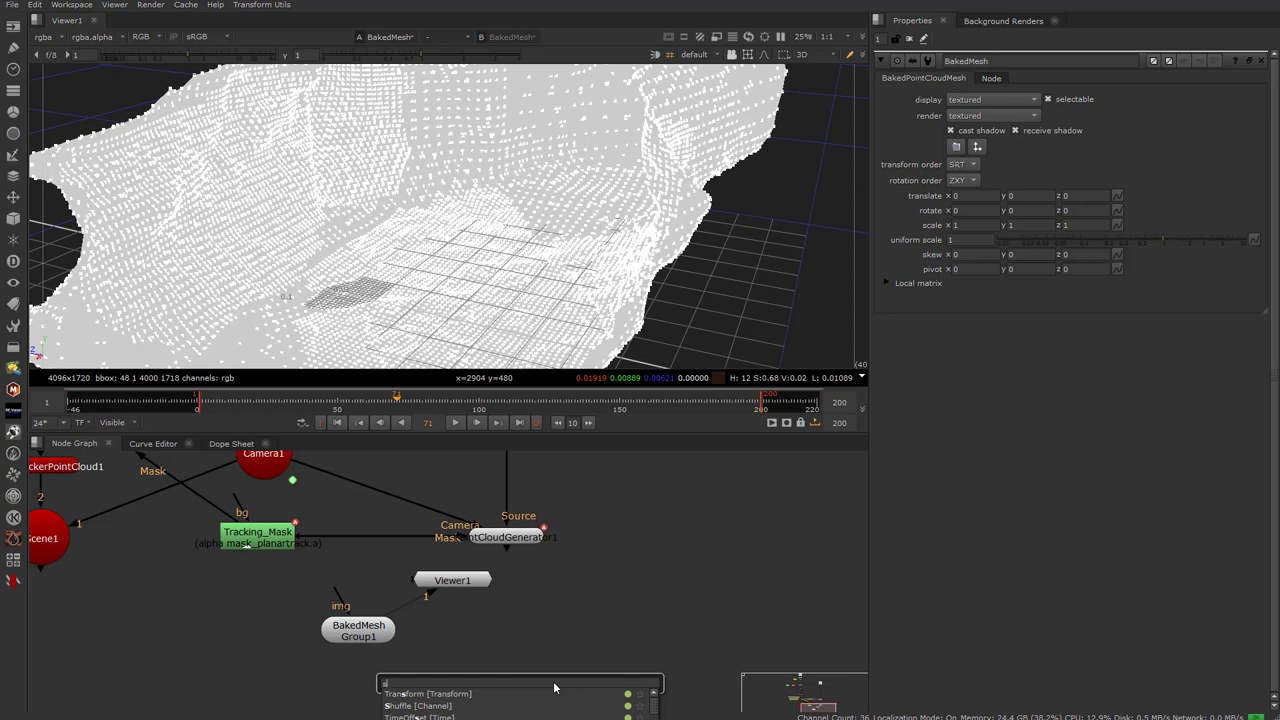
text(cne)
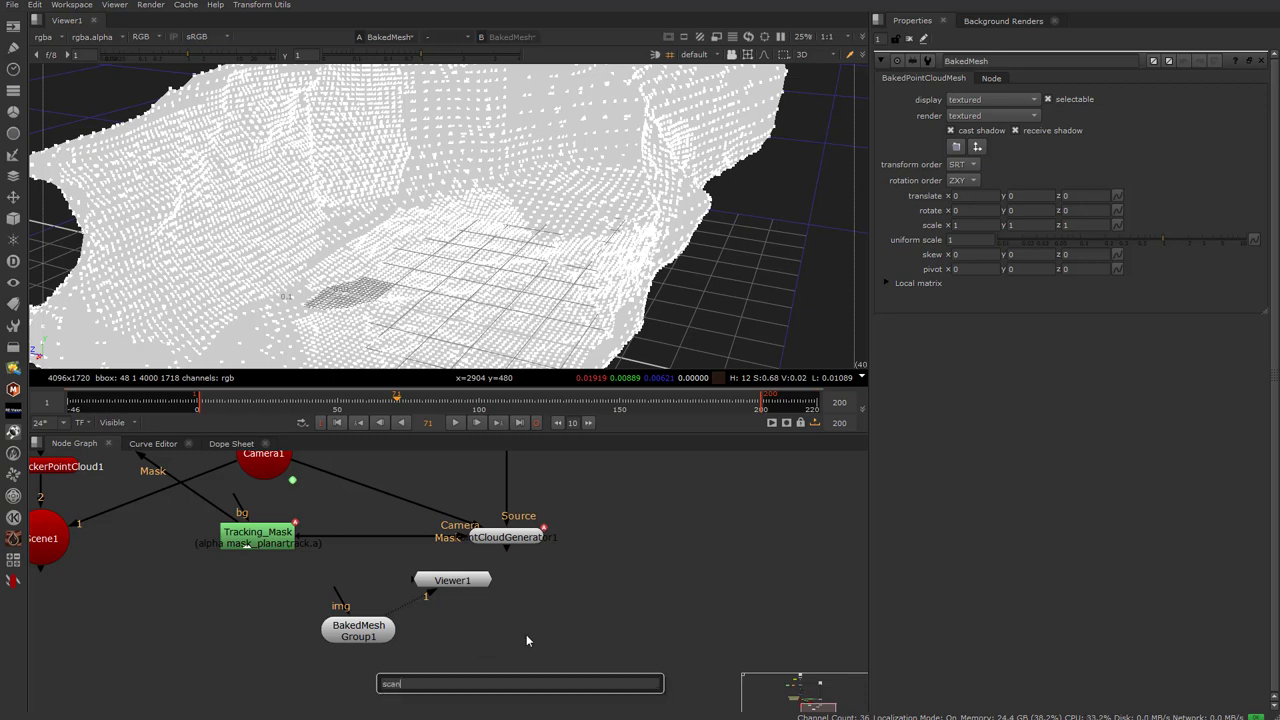
click(527, 622)
key(Tab)
text(scan)
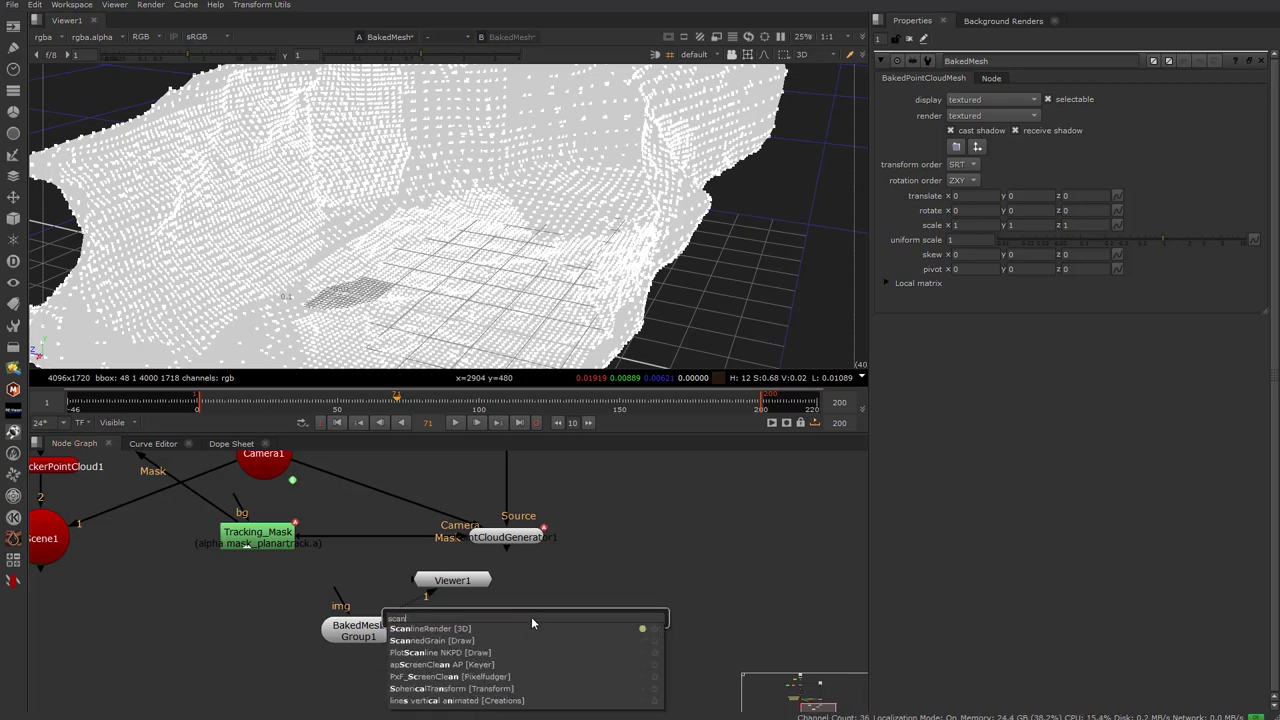
key(Return)
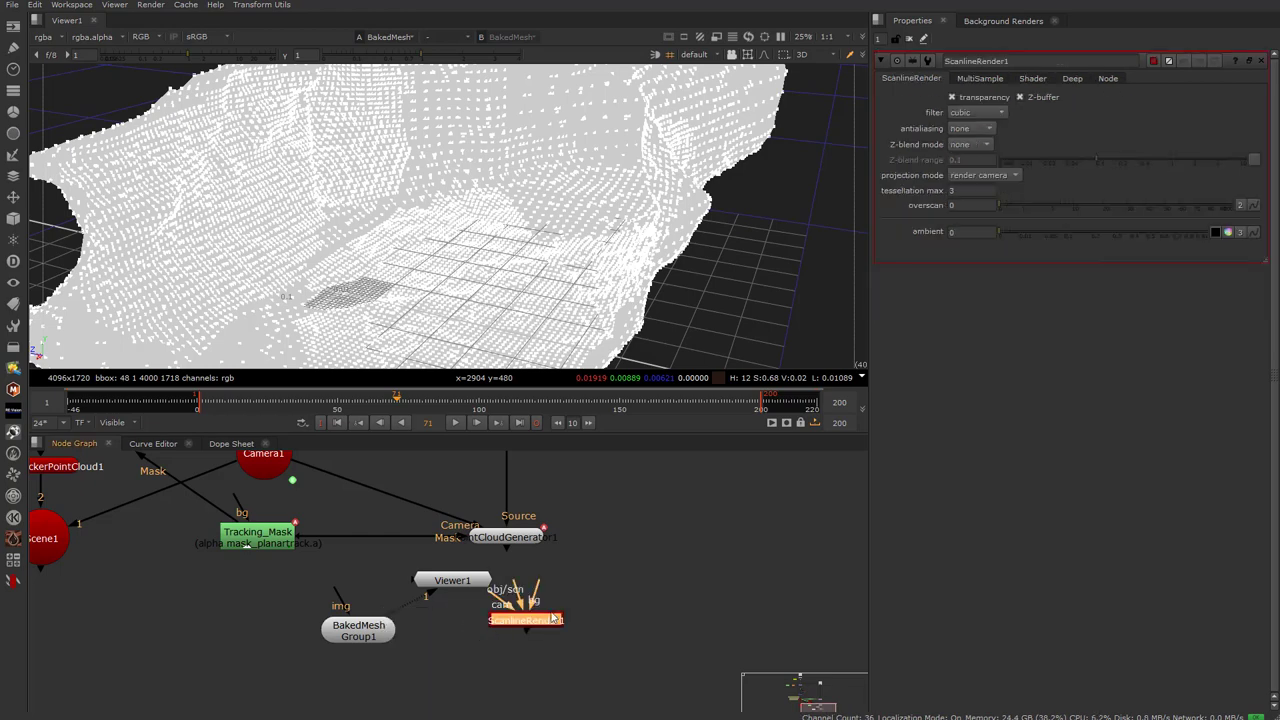
Connect BakedMesh, Camera1 and the undistorted plate to ScanlineRender1's obj/scn, cam and bg inputs, and view the render node
drag(551, 618, 302, 662)
scroll(350, 640, down, 1)
middle_drag(350, 641, 379, 658)
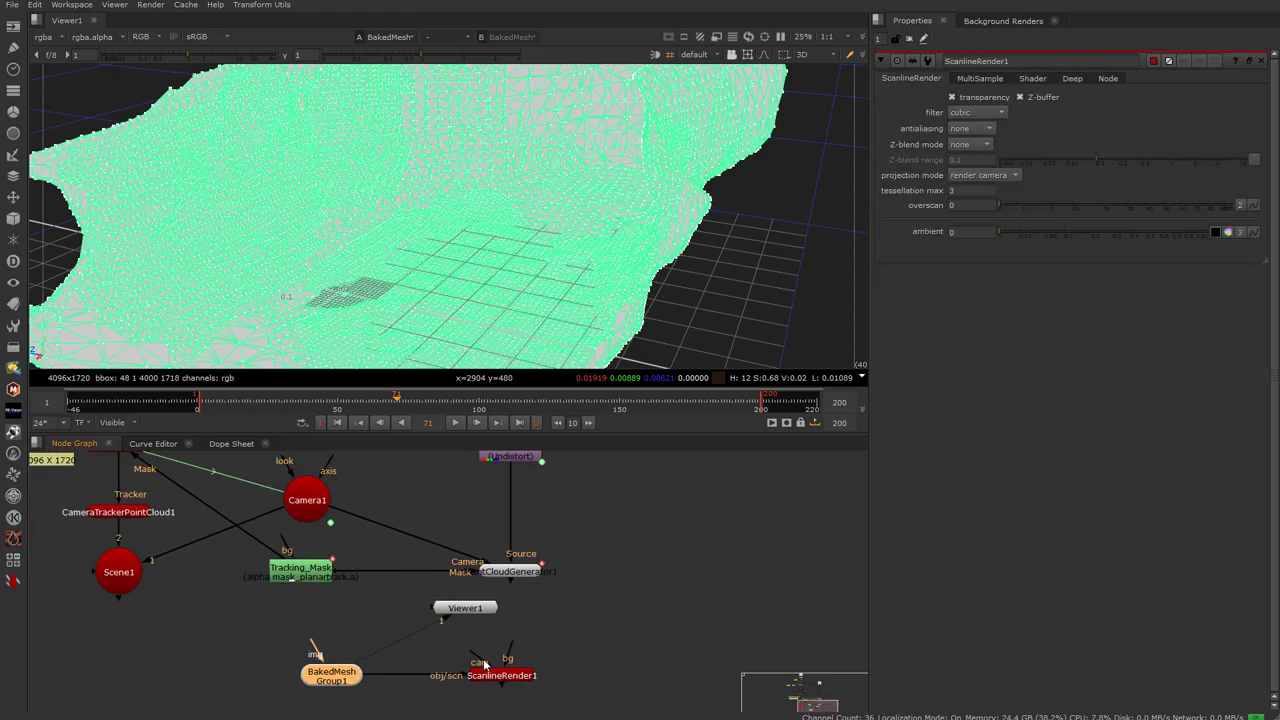
drag(487, 657, 312, 505)
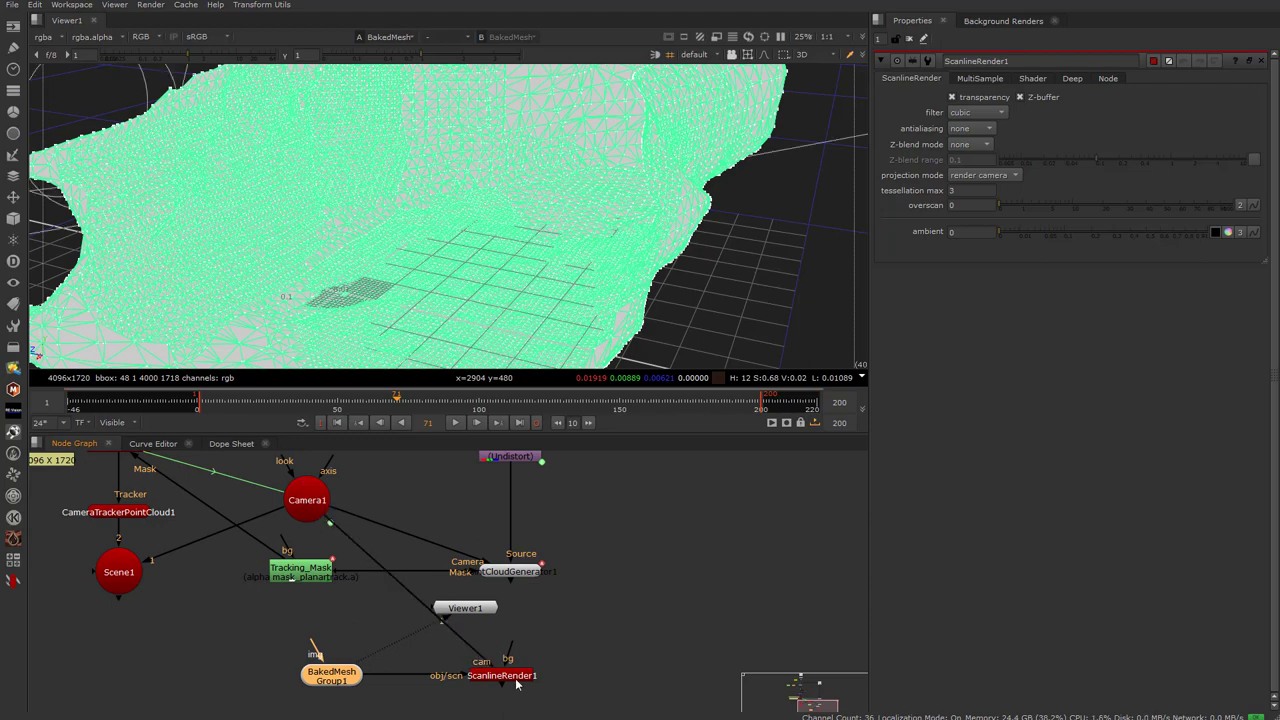
drag(517, 684, 509, 496)
scroll(623, 655, up, 1)
middle_drag(596, 674, 486, 531)
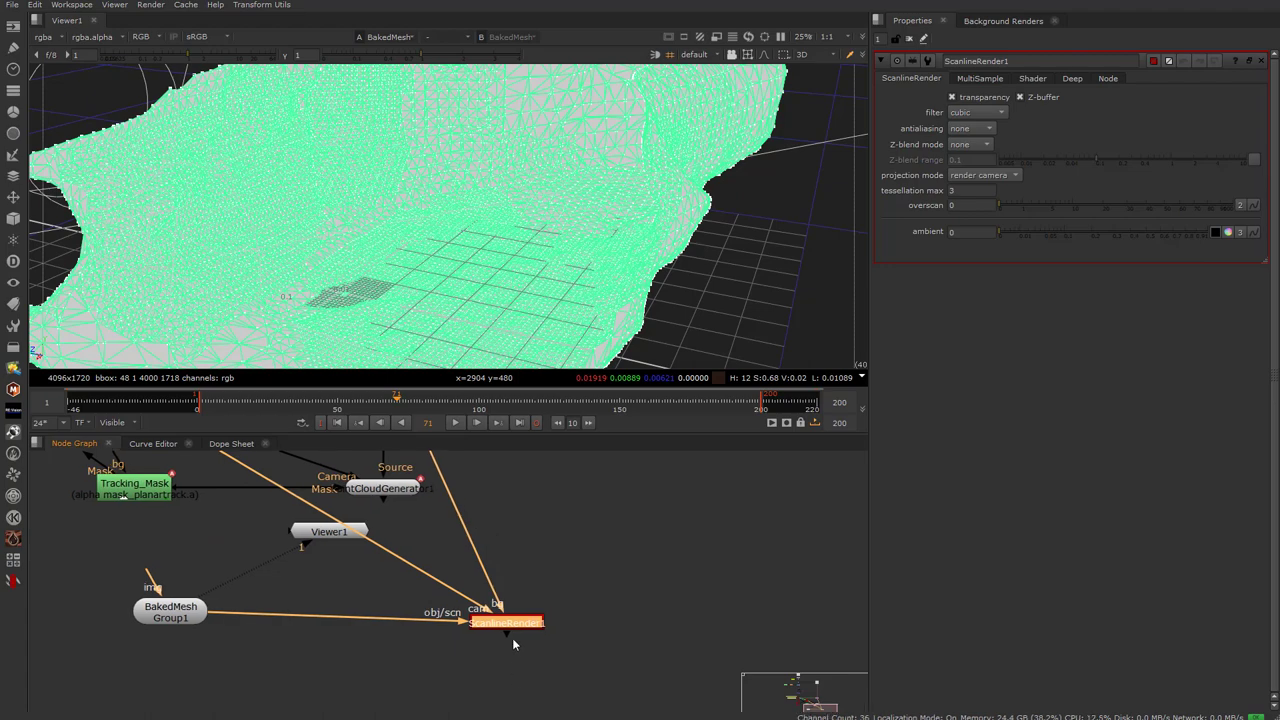
key(1)
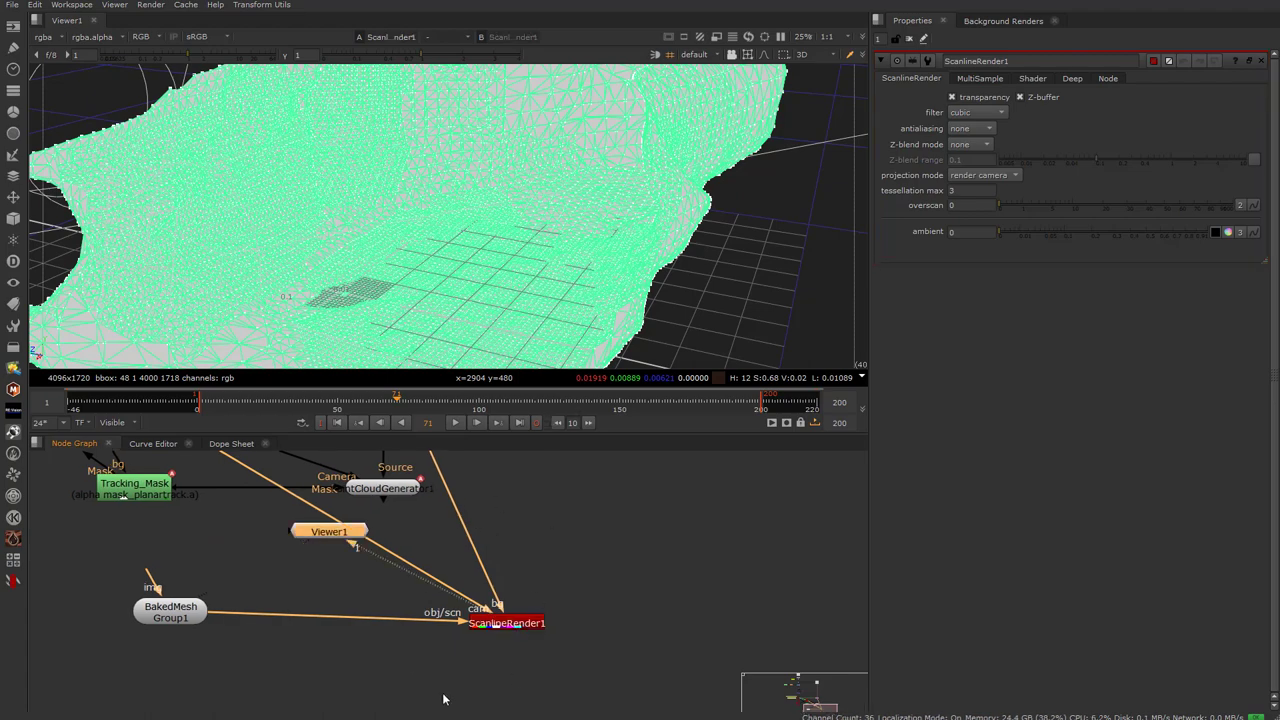
Add a Merge node and transfer the undistorted plate's connection from ScanlineRender1's bg input to the Merge
middle_drag(501, 633, 468, 651)
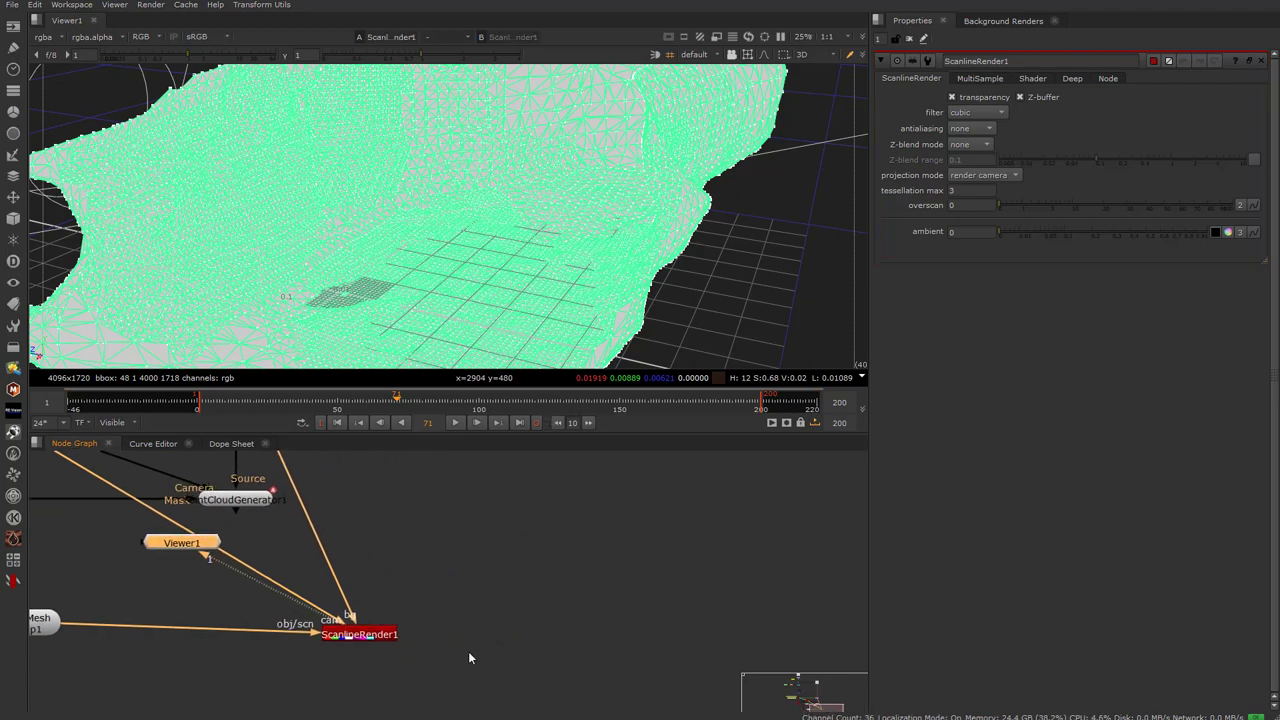
key(m)
scroll(471, 645, down, 5)
scroll(420, 630, up, 3)
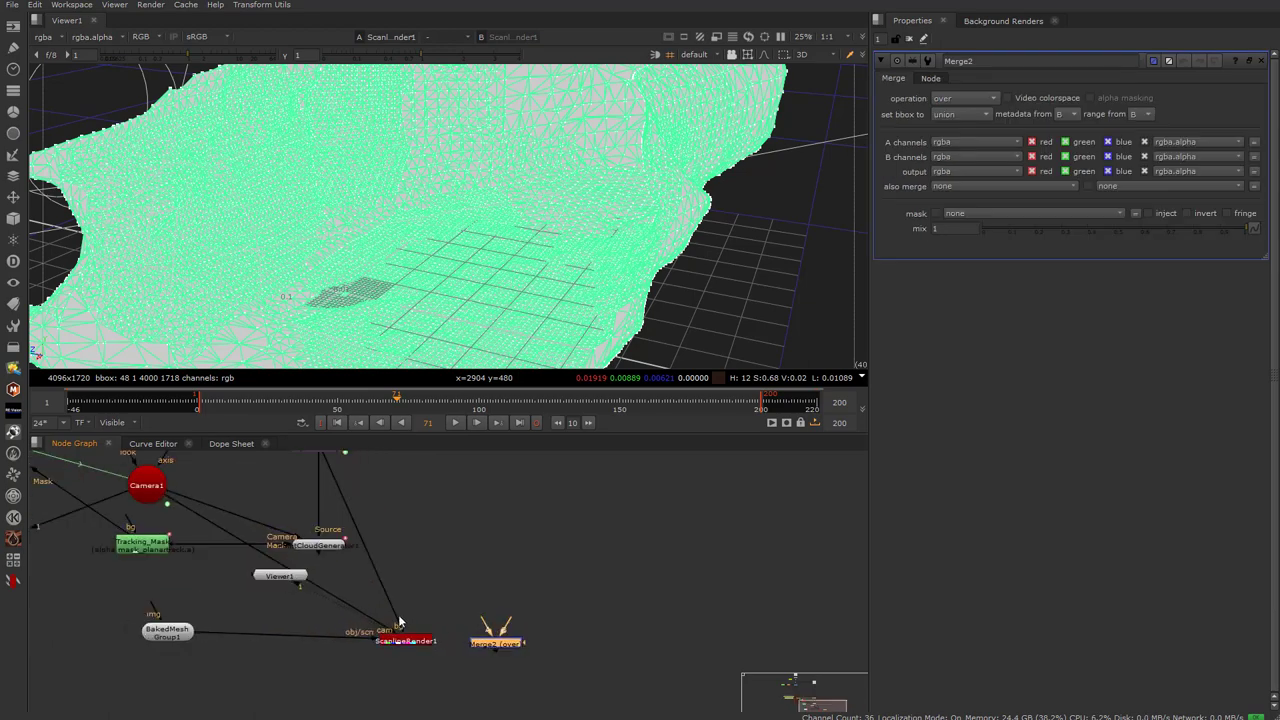
middle_drag(391, 607, 476, 648)
drag(526, 668, 345, 494)
middle_drag(462, 690, 490, 630)
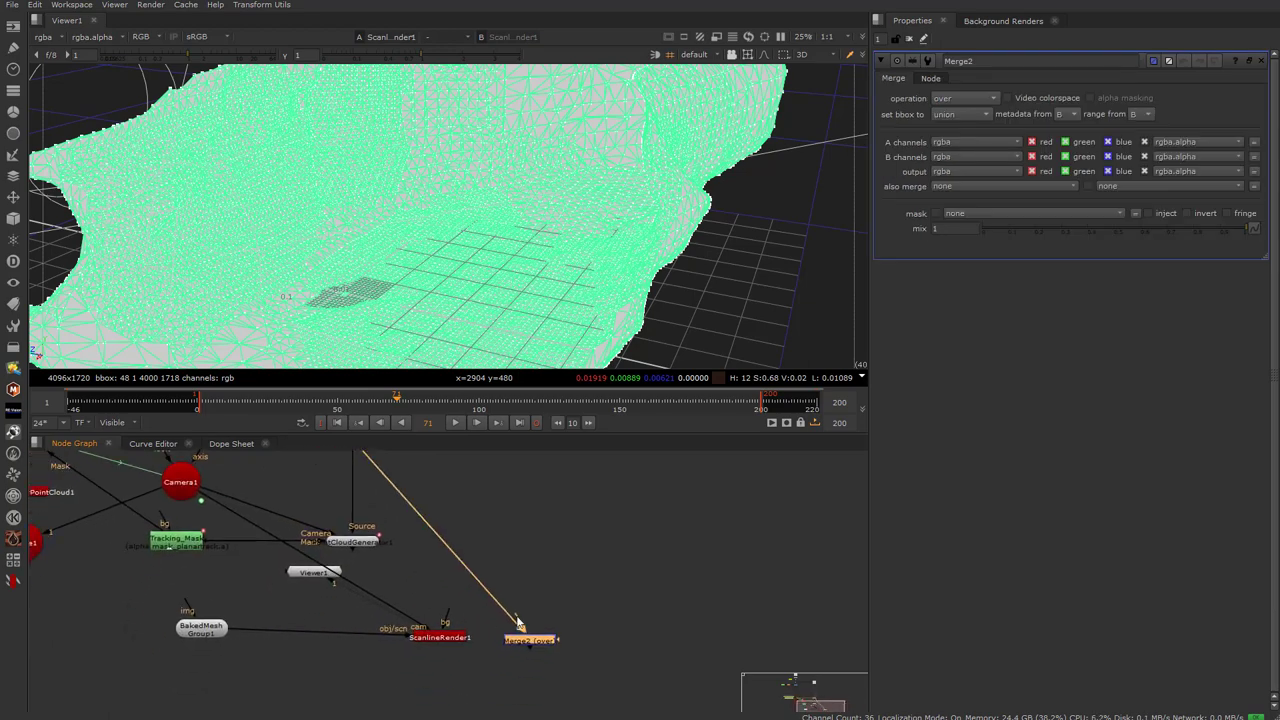
Connect ScanlineRender1 to the A input of Merge2 and line the two nodes up beside BakedMeshGroup1
drag(518, 622, 336, 643)
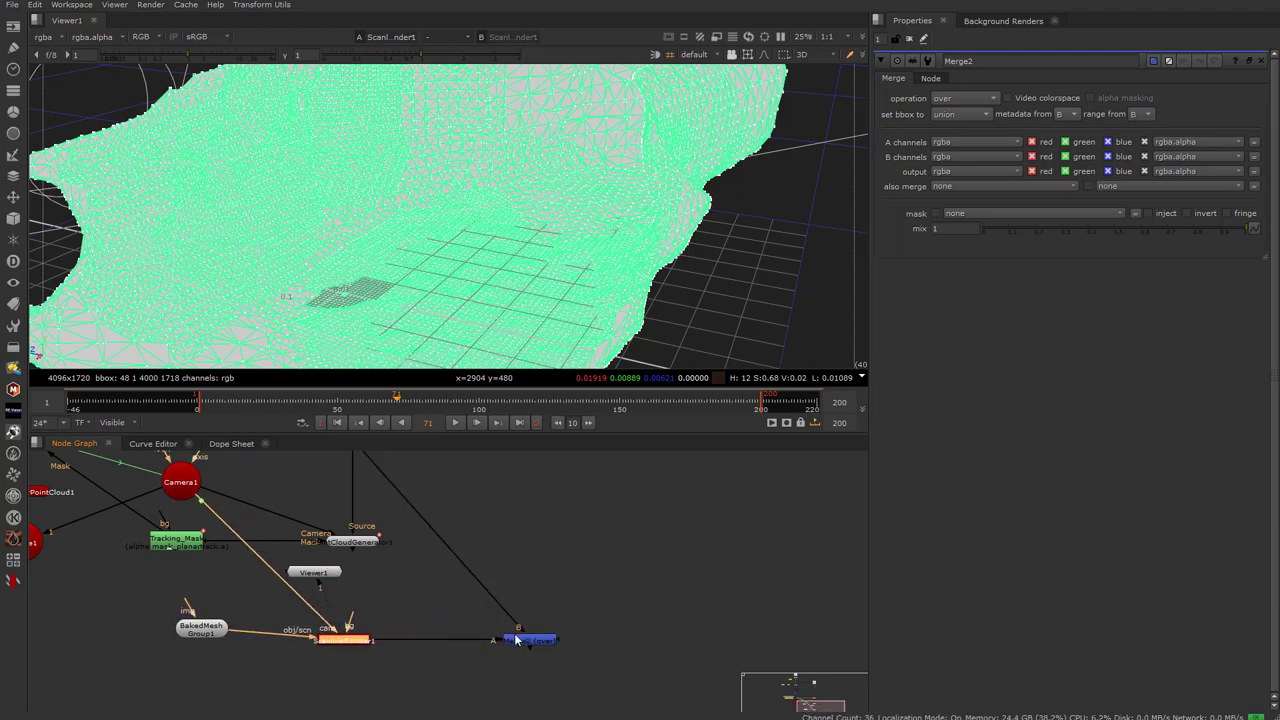
drag(516, 640, 434, 641)
scroll(418, 637, up, 2)
Set the BakedMesh render mode to wireframe and view the ScanlineRender1 output in 2D at frame 57
click(332, 644)
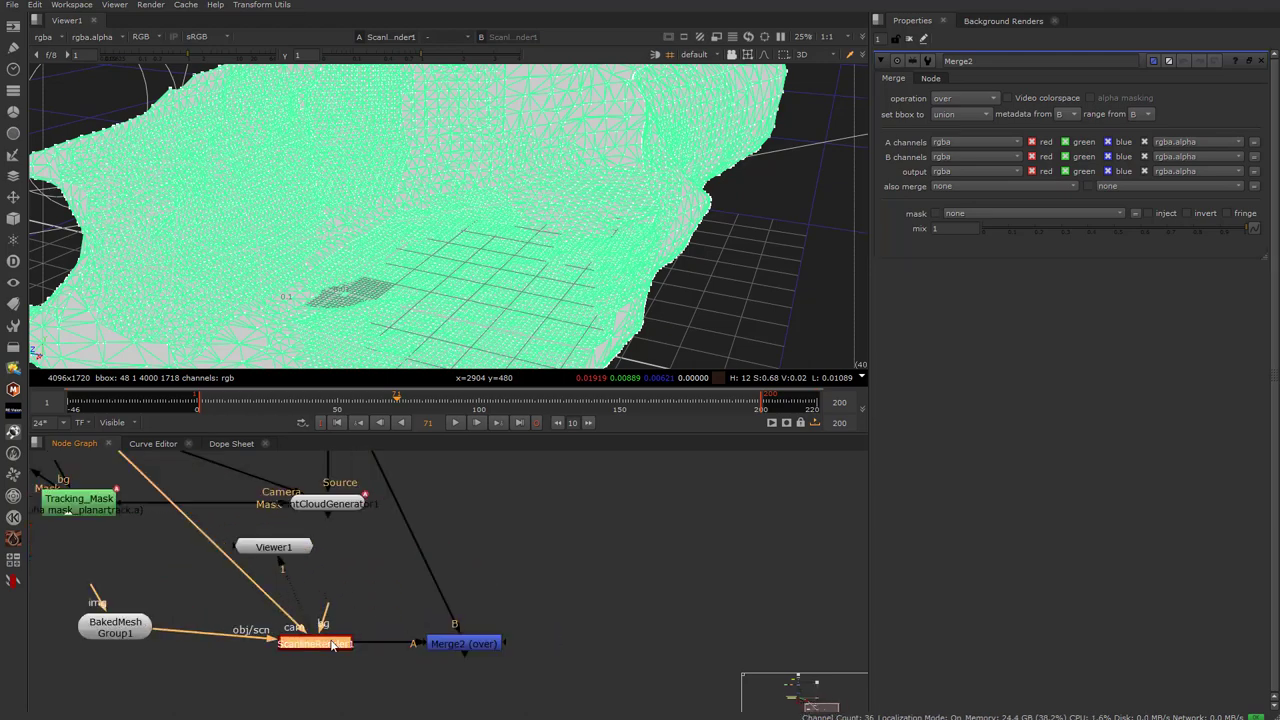
key(1)
click(130, 636)
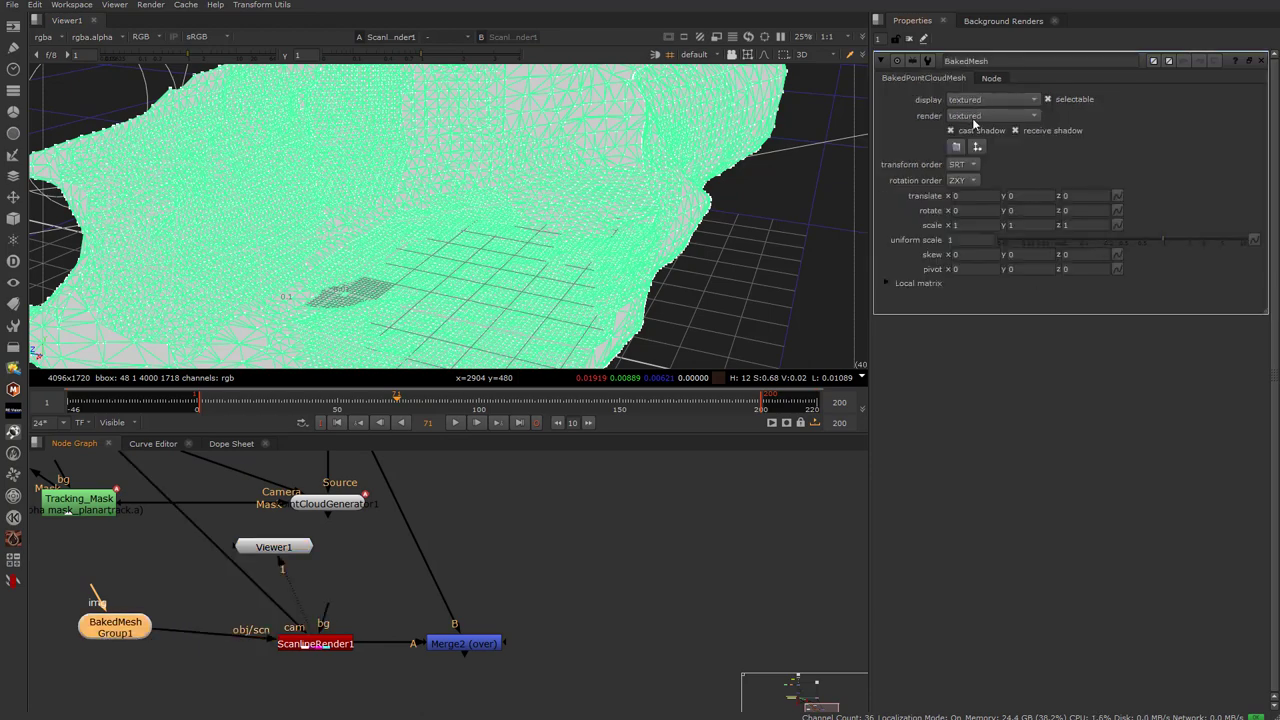
click(972, 117)
click(975, 77)
click(303, 646)
key(Tab)
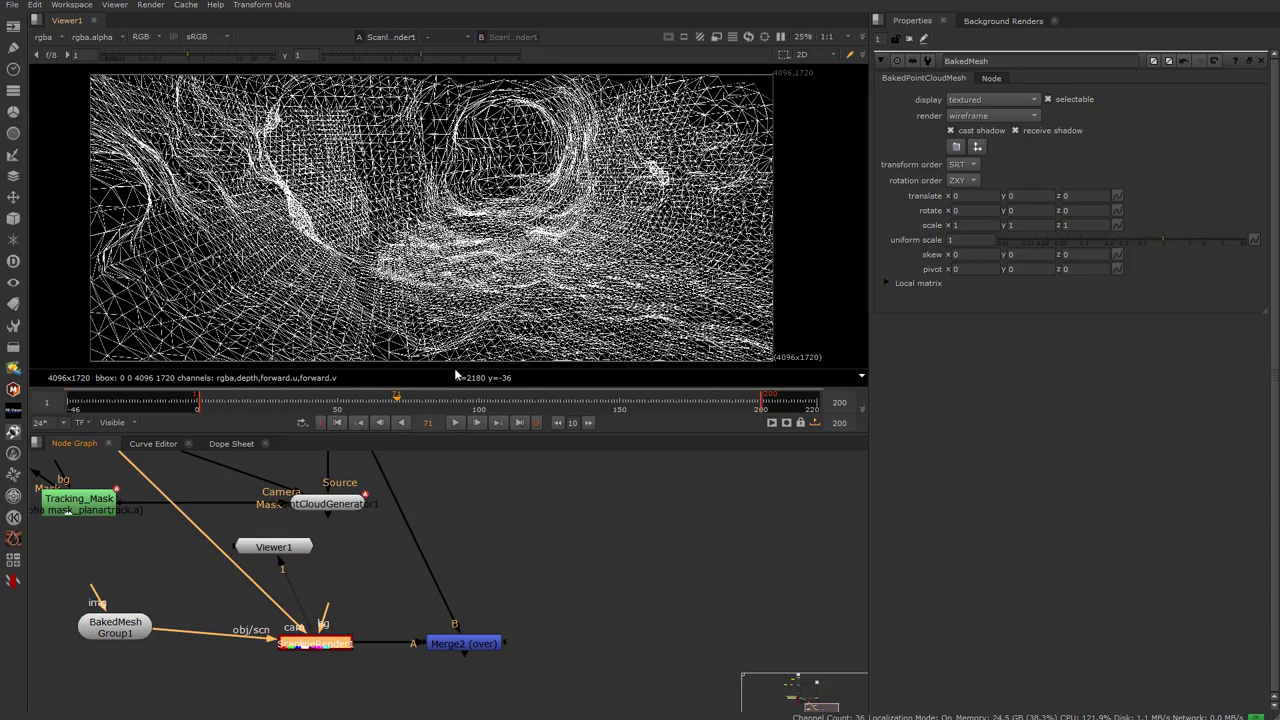
click(361, 422)
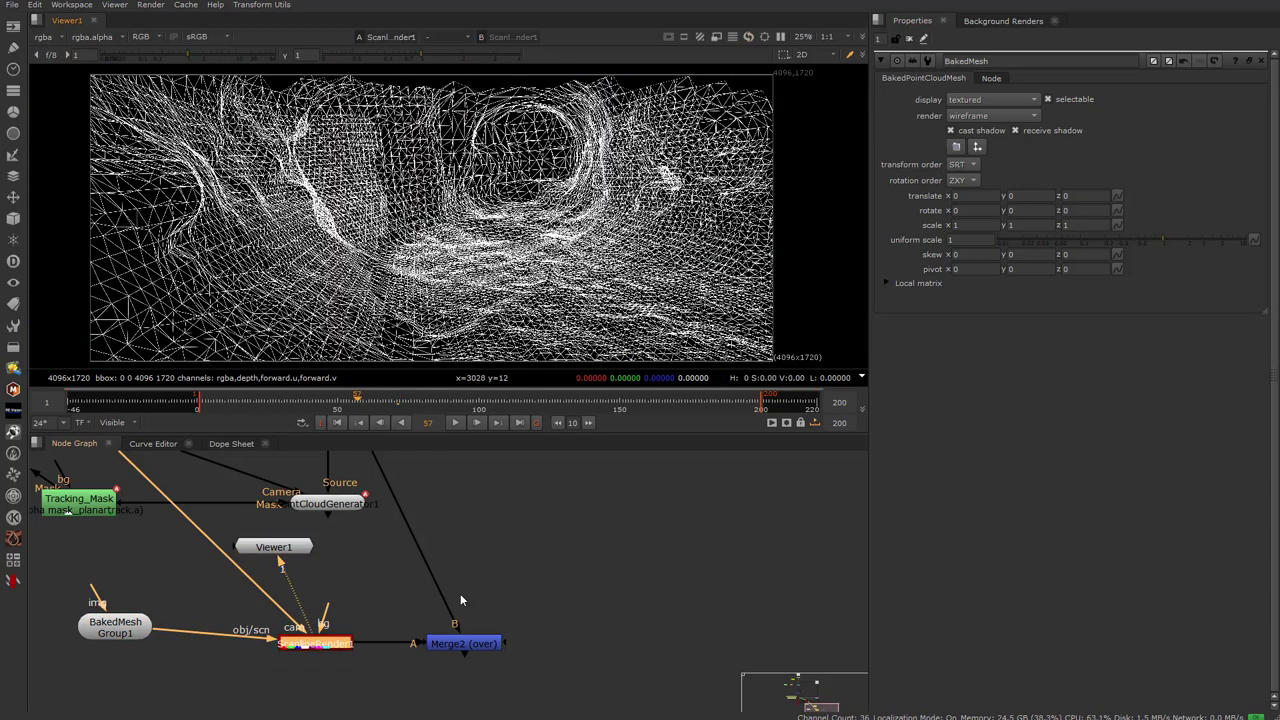
View Merge2 and lower its mix to about 0.07 so the wireframe is faint over the footage
click(460, 640)
key(1)
double_click(454, 645)
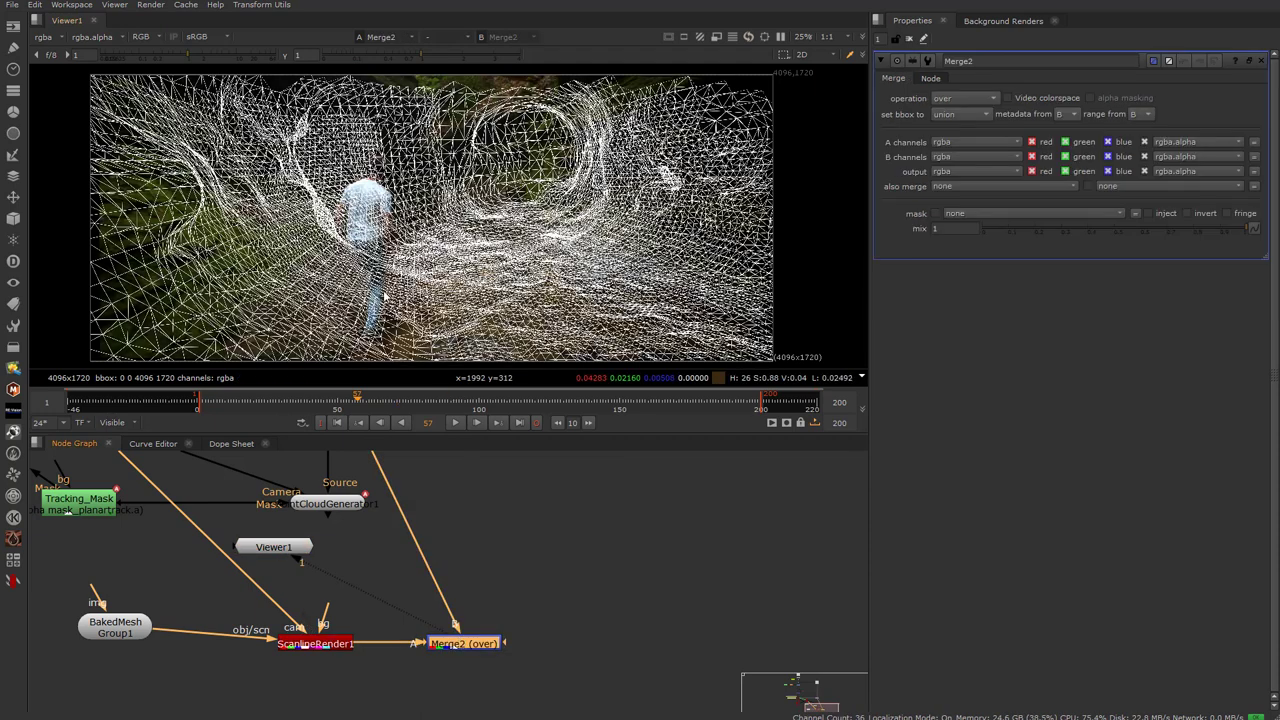
click(1082, 230)
drag(1082, 230, 1004, 230)
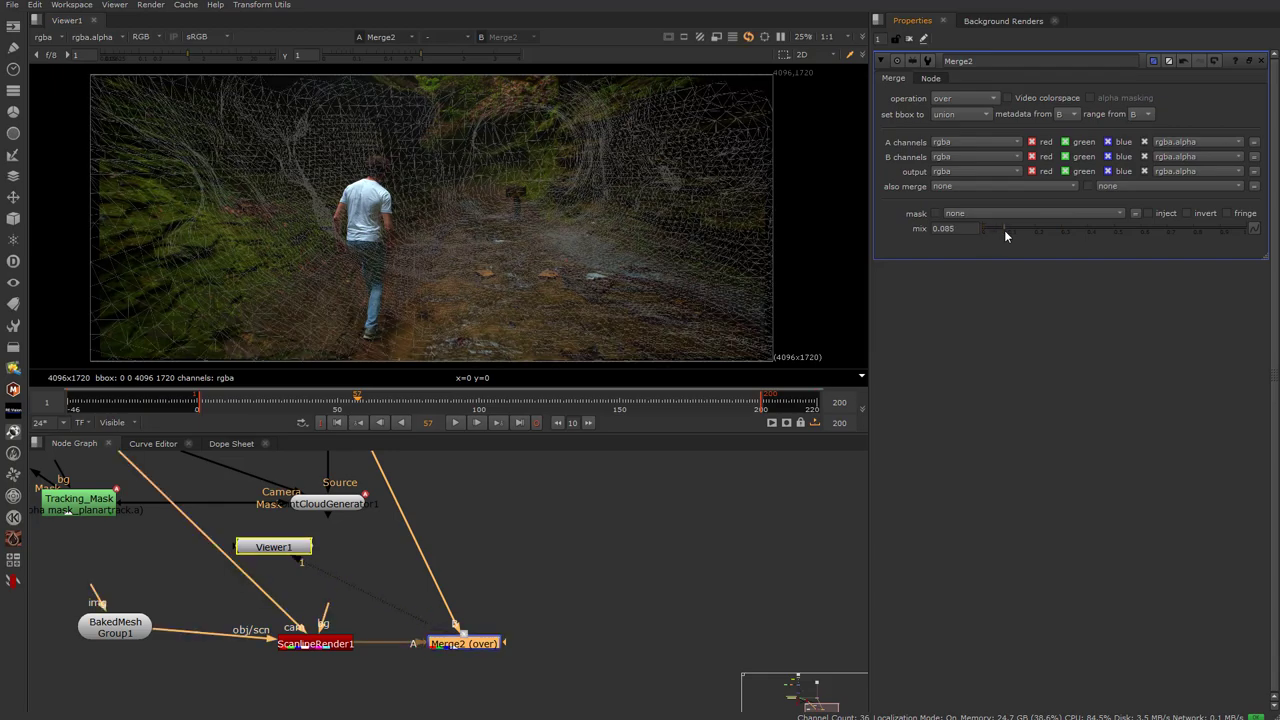
Maximize the viewer, fit the image and play the sequence to check how the wireframe mesh sticks to the footage
key(space)
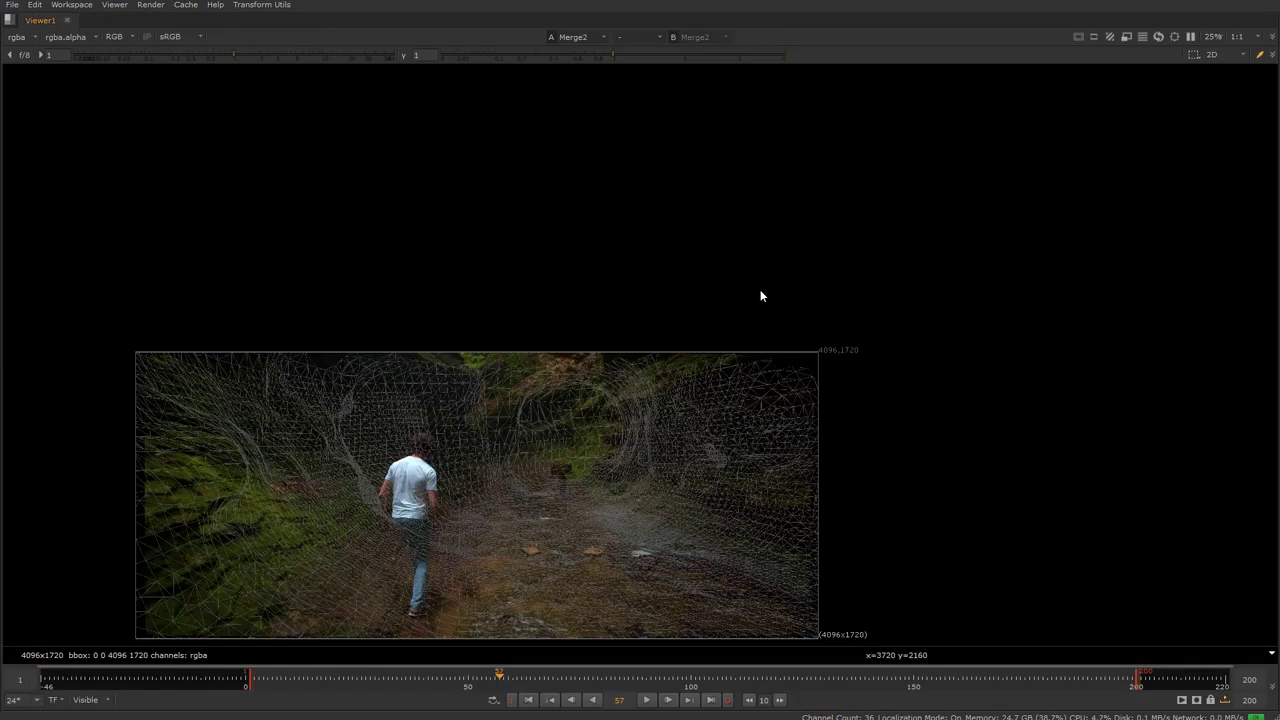
key(f)
click(664, 690)
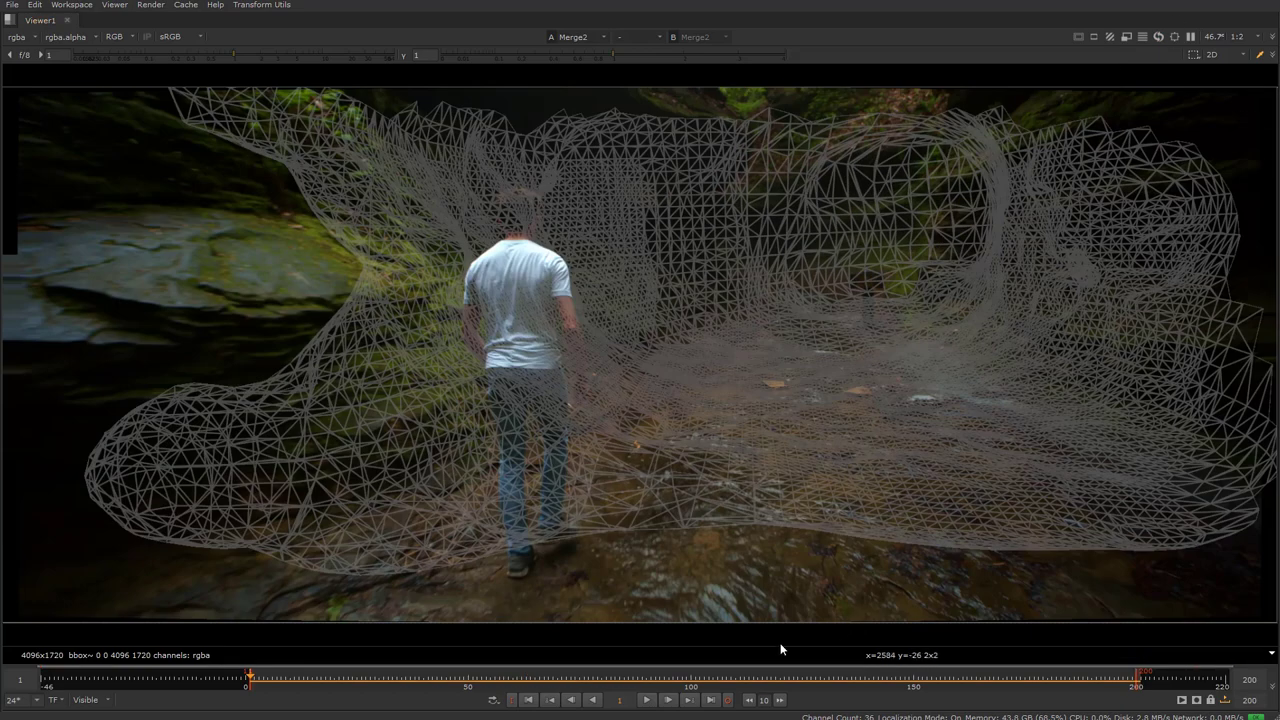
click(647, 700)
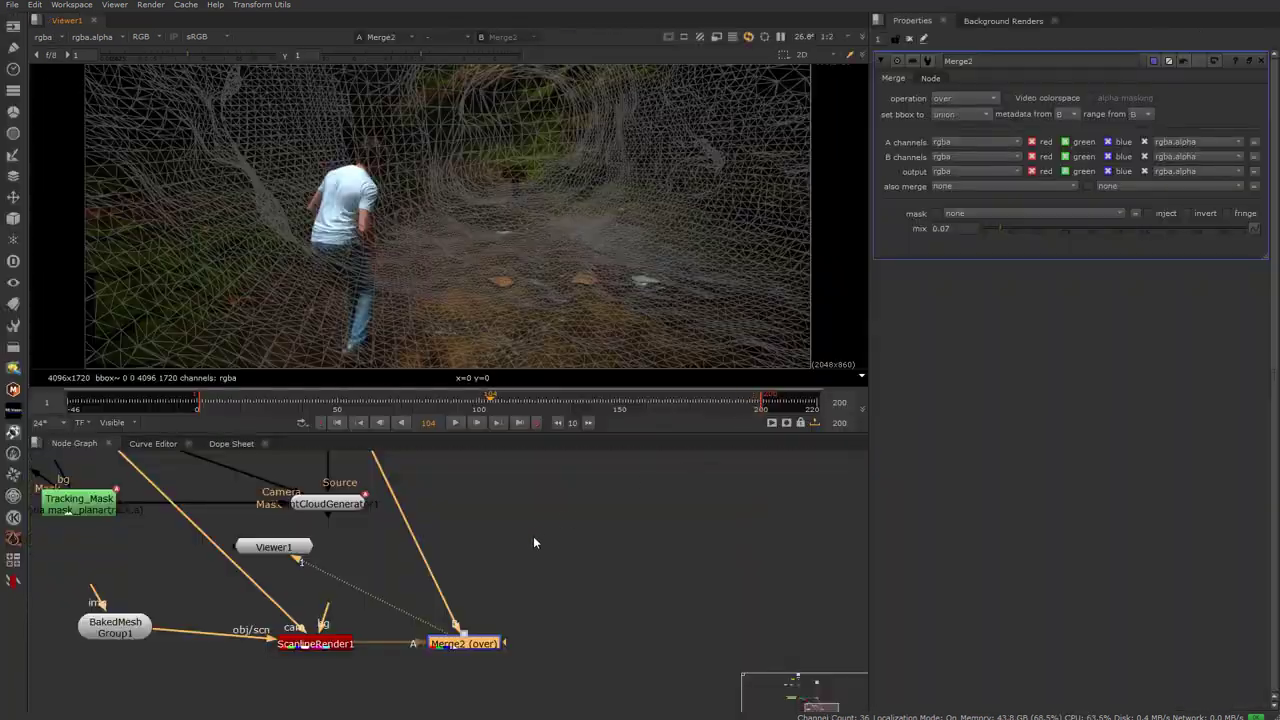
Switch the viewer to 3D and examine the baked mesh from different angles
click(455, 643)
key(Tab)
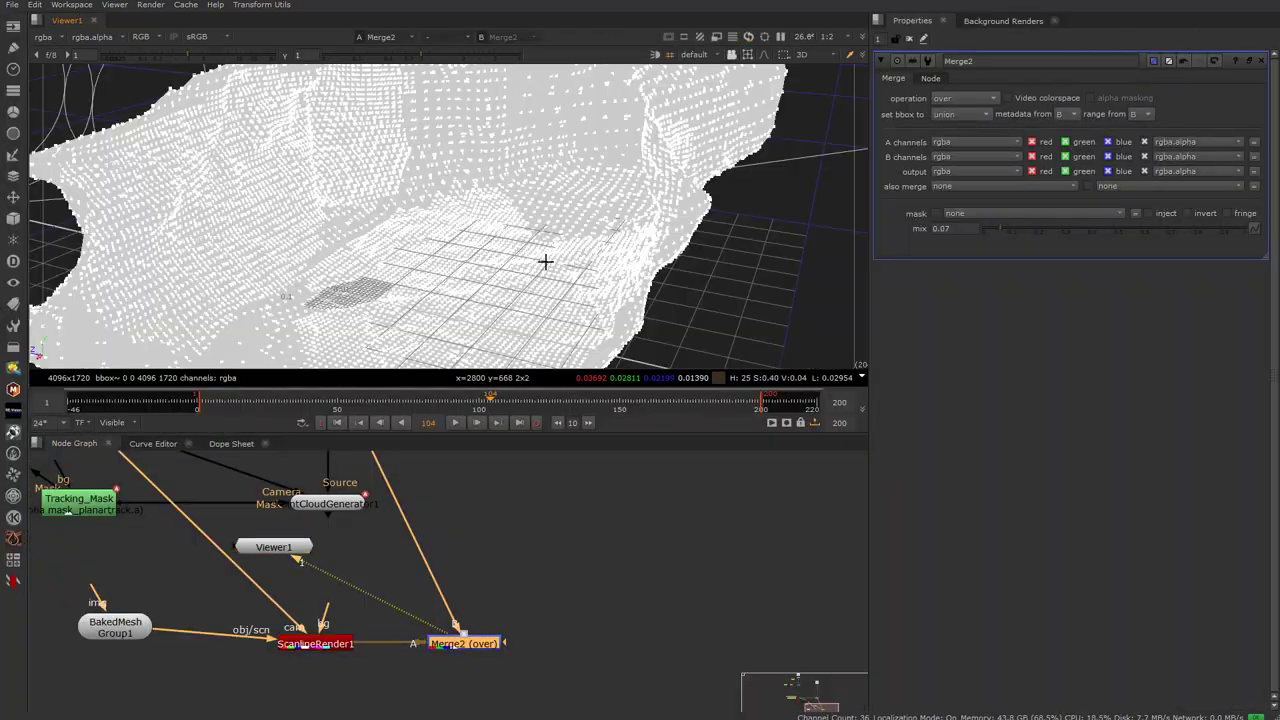
scroll(436, 275, down, 8)
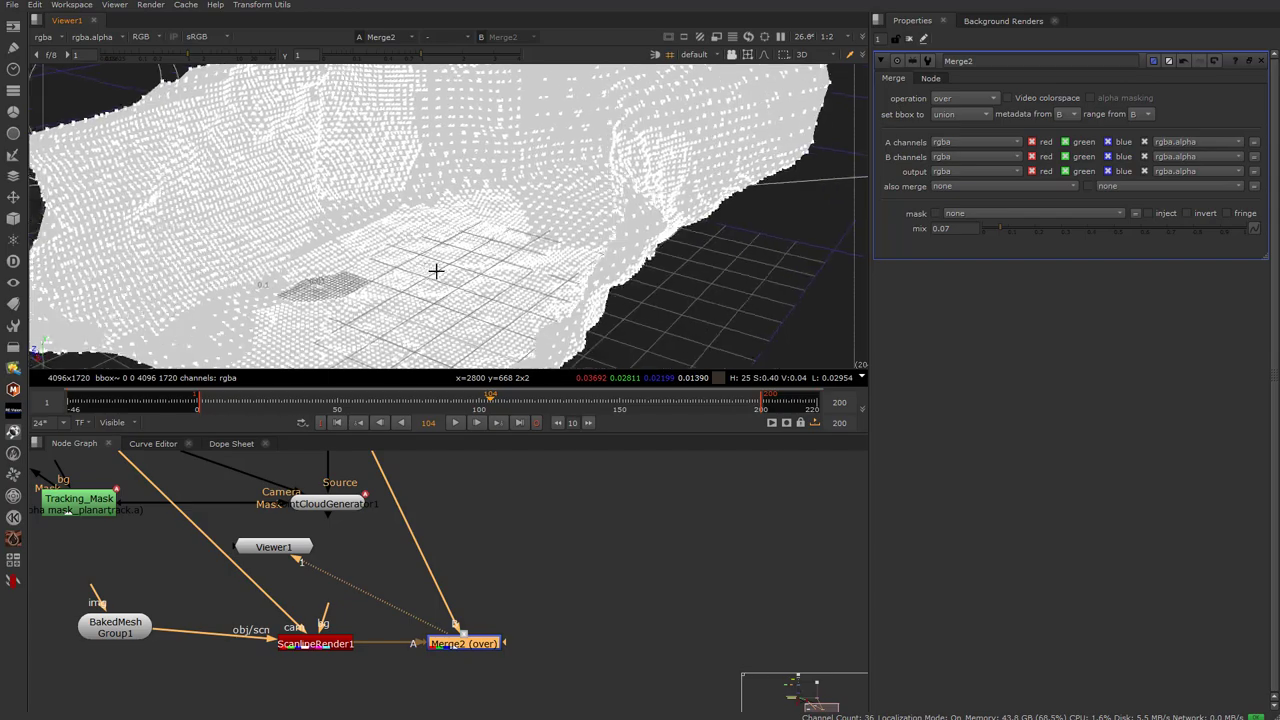
ctrl+drag(363, 251, 293, 211)
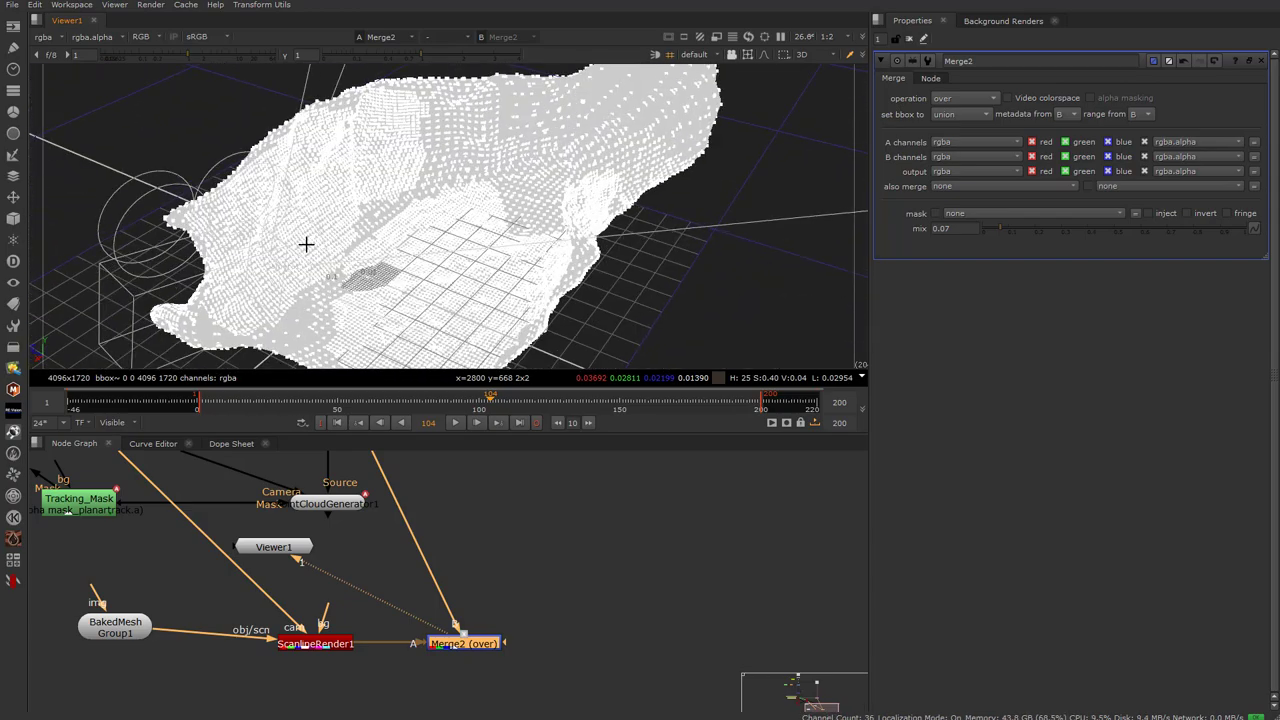
middle_drag(306, 244, 410, 340)
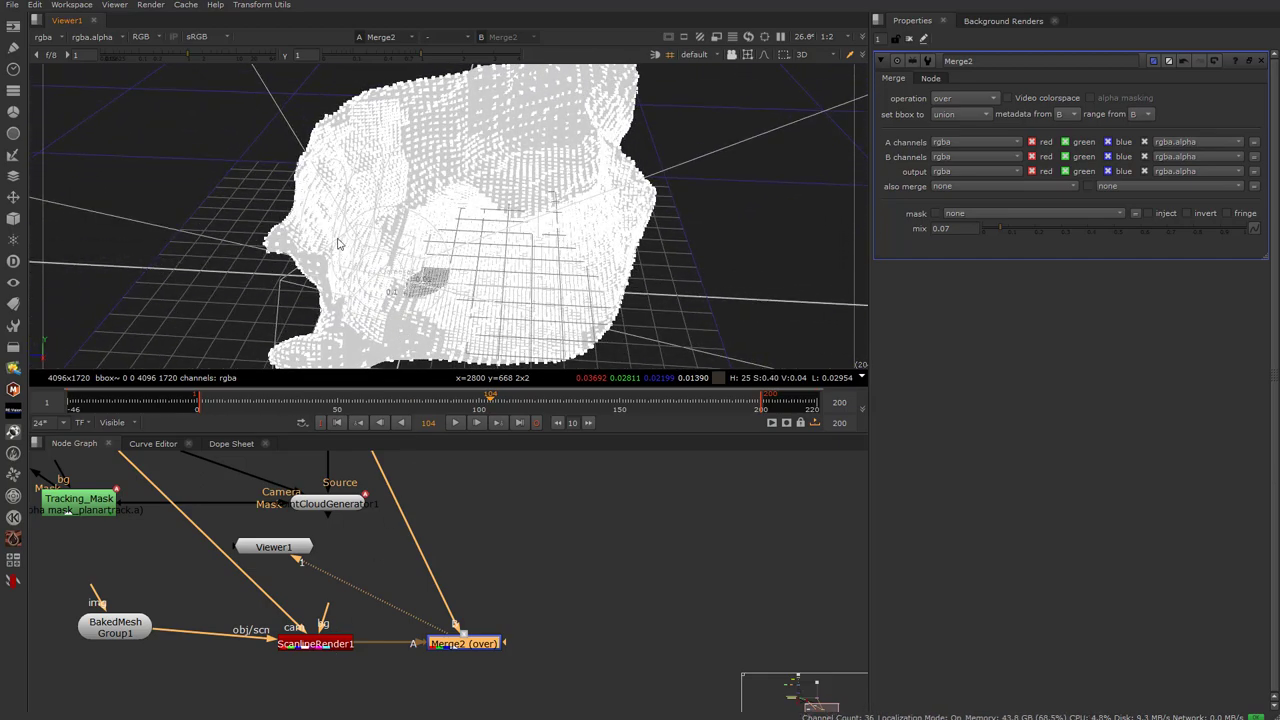
Duplicate the PointCloudGenerator1 node in the node graph
middle_drag(438, 549, 390, 556)
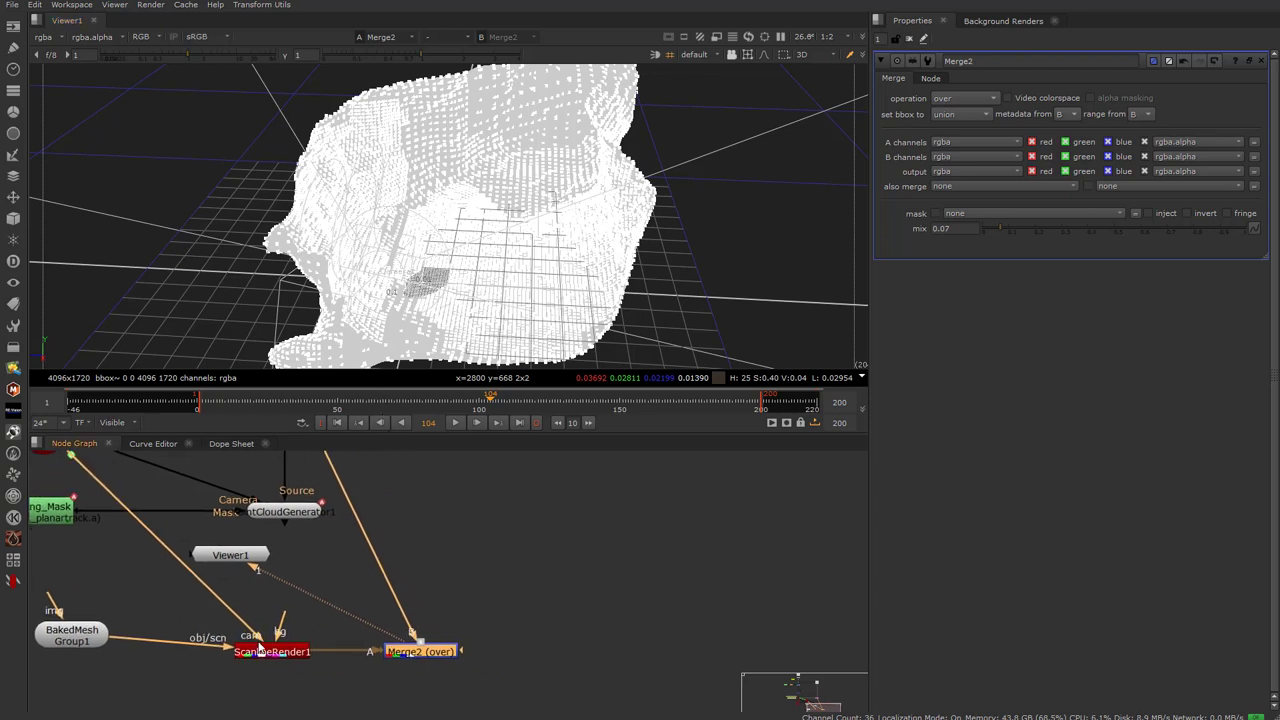
scroll(235, 596, down, 2)
middle_drag(207, 598, 305, 655)
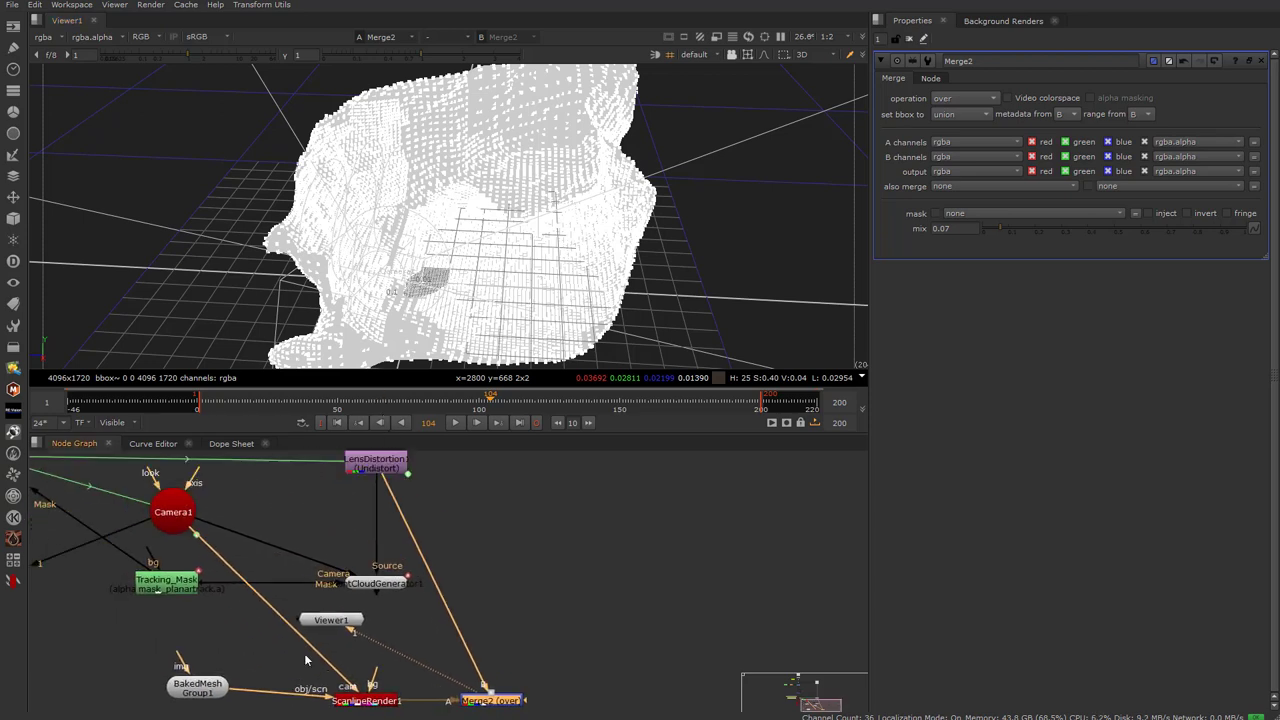
scroll(376, 603, up, 2)
click(384, 580)
key(ctrl)
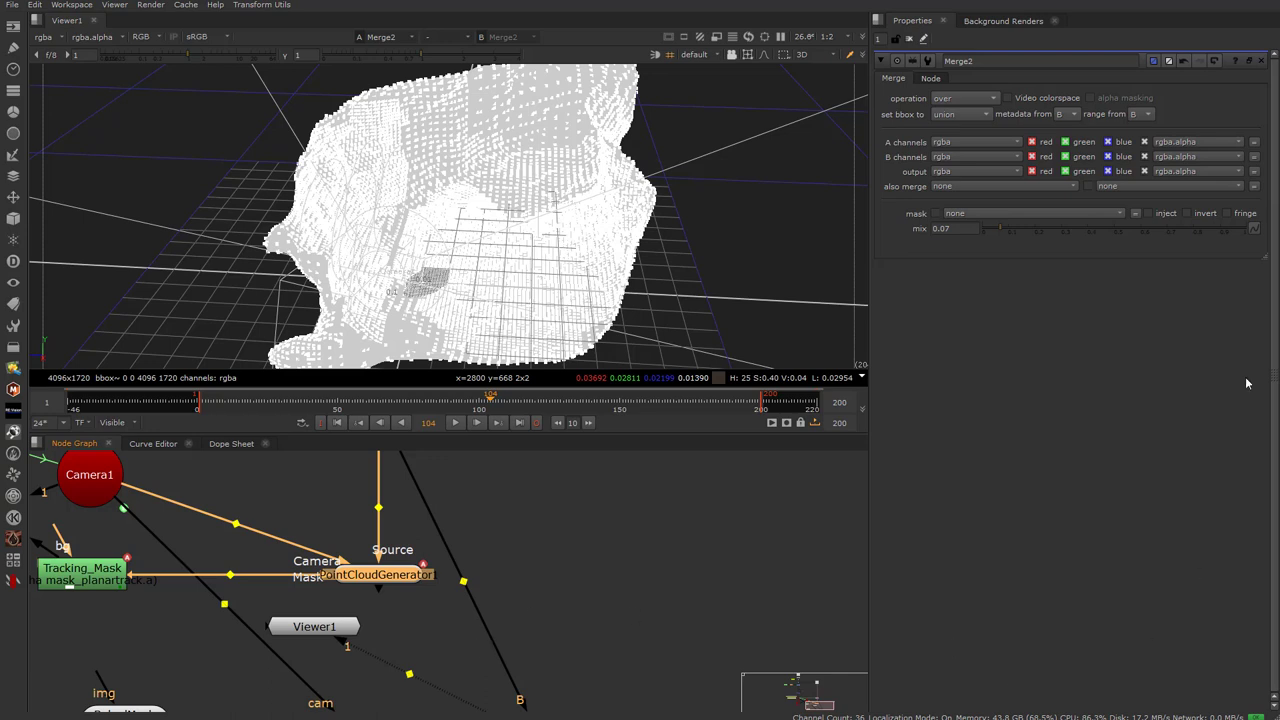
key(ctrl+v)
Connect the duplicated PointCloudGenerator2's Source to the LensDistortion node, Camera to Camera1 and Mask to Tracking_Mask
scroll(455, 550, down, 5)
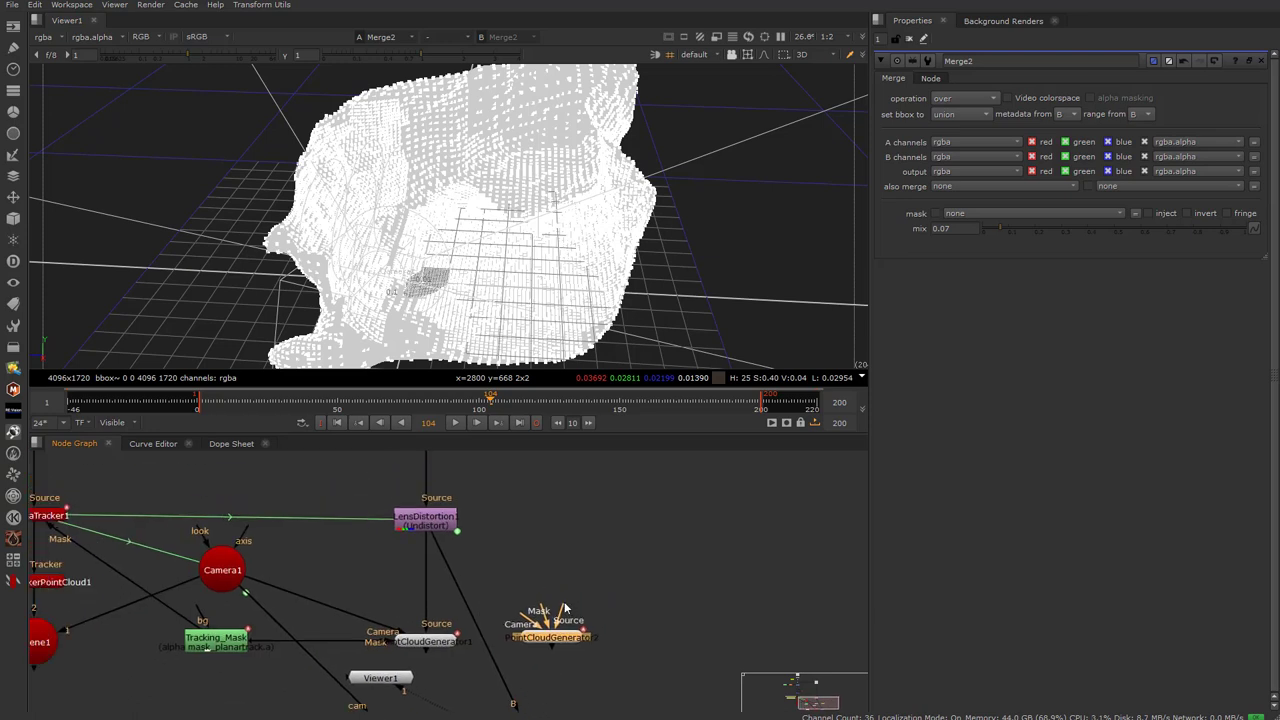
drag(460, 535, 458, 532)
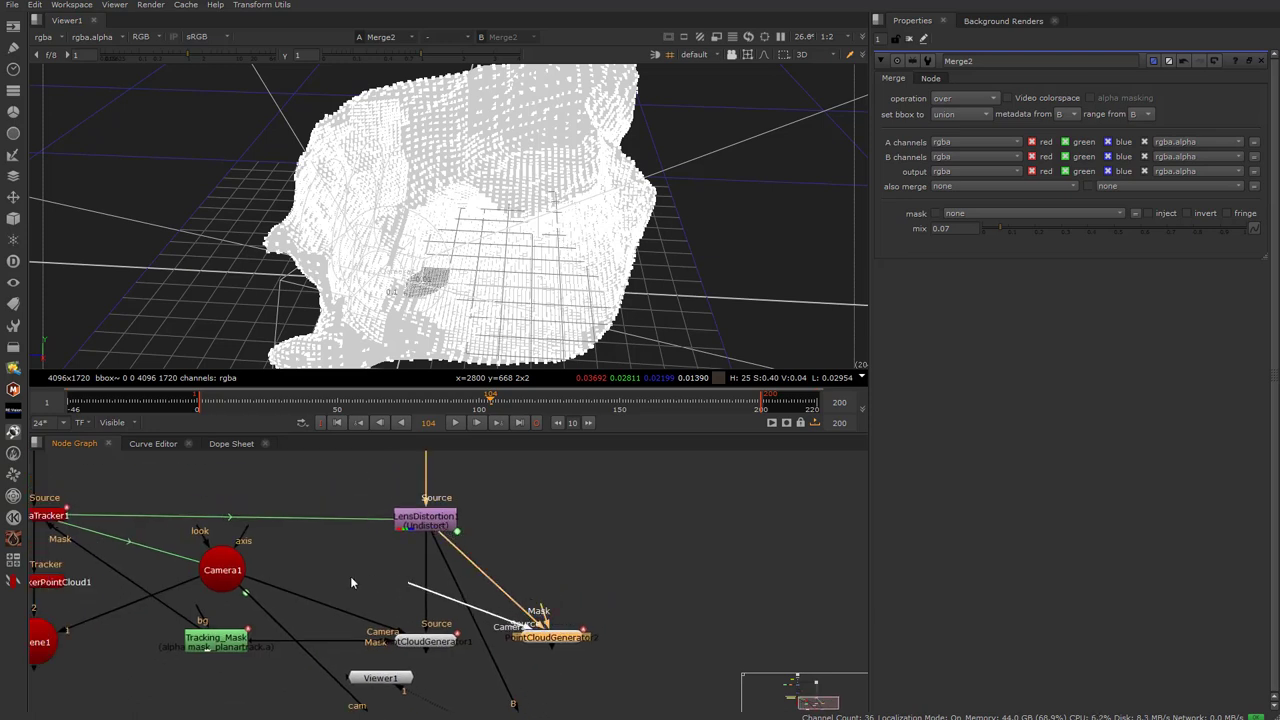
drag(351, 583, 226, 567)
drag(463, 645, 213, 648)
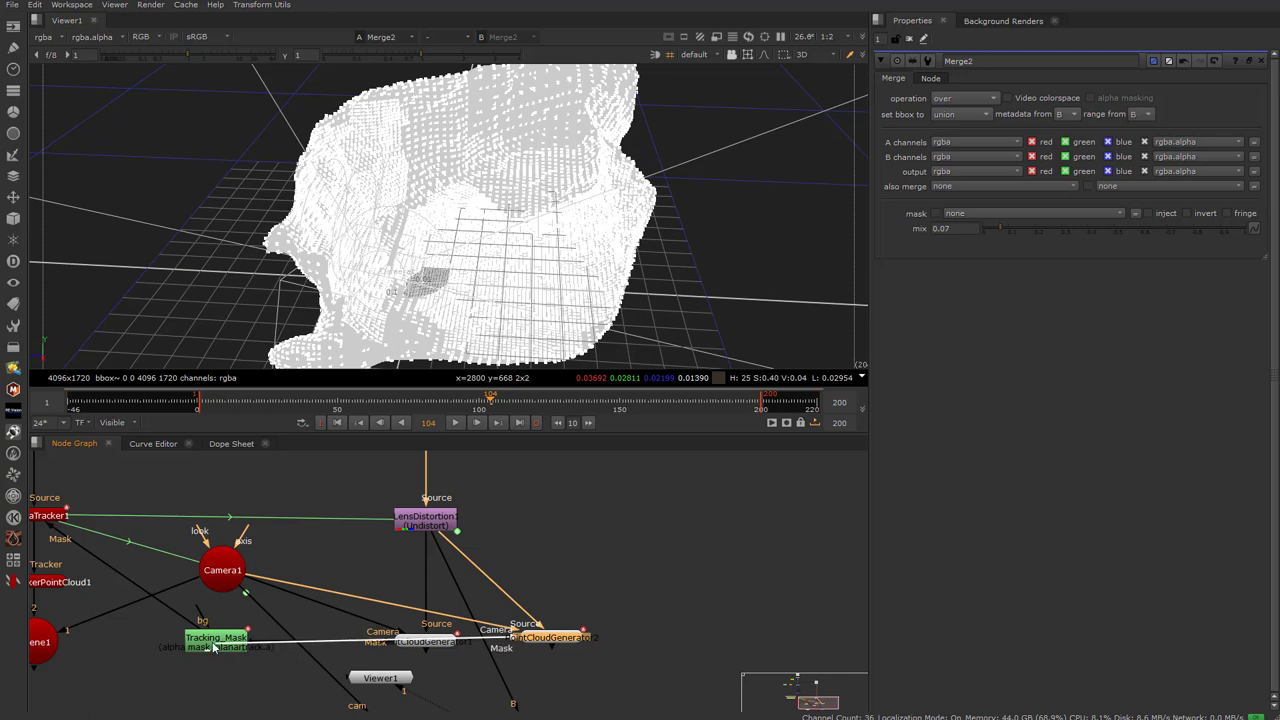
click(562, 647)
drag(562, 641, 568, 645)
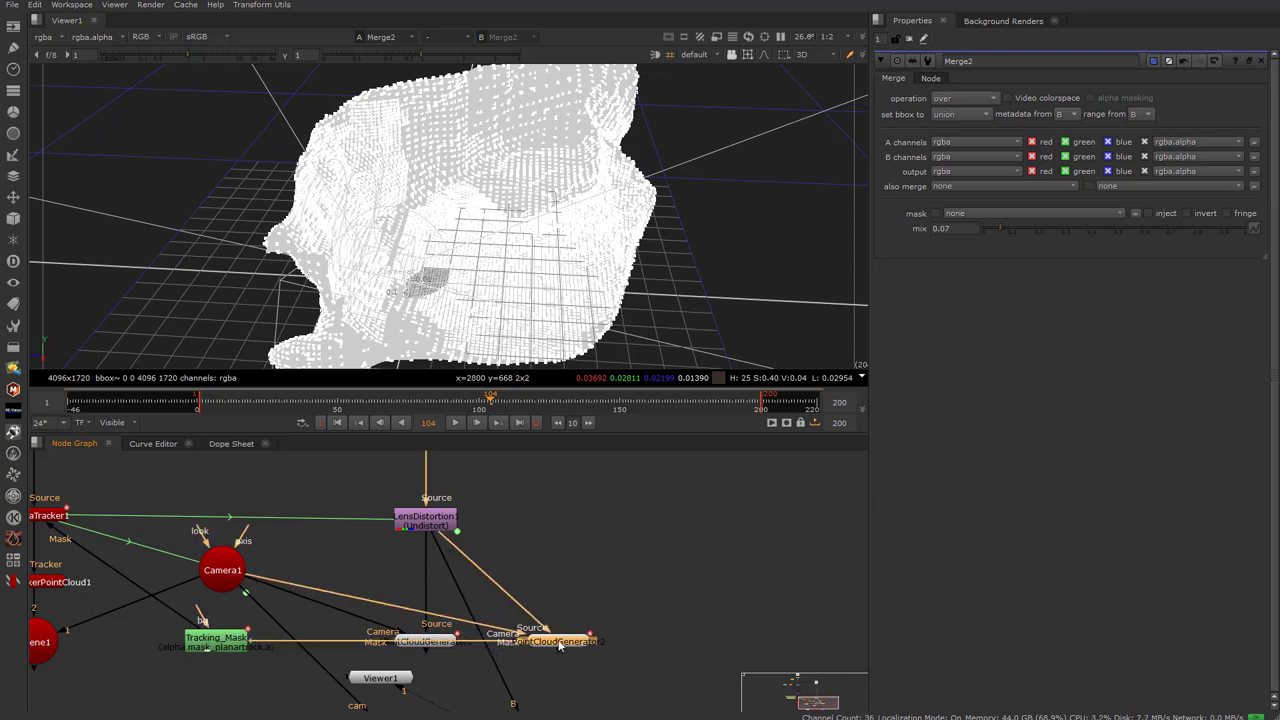
Delete all keyframes and remove Group1 from PointCloudGenerator2
double_click(560, 646)
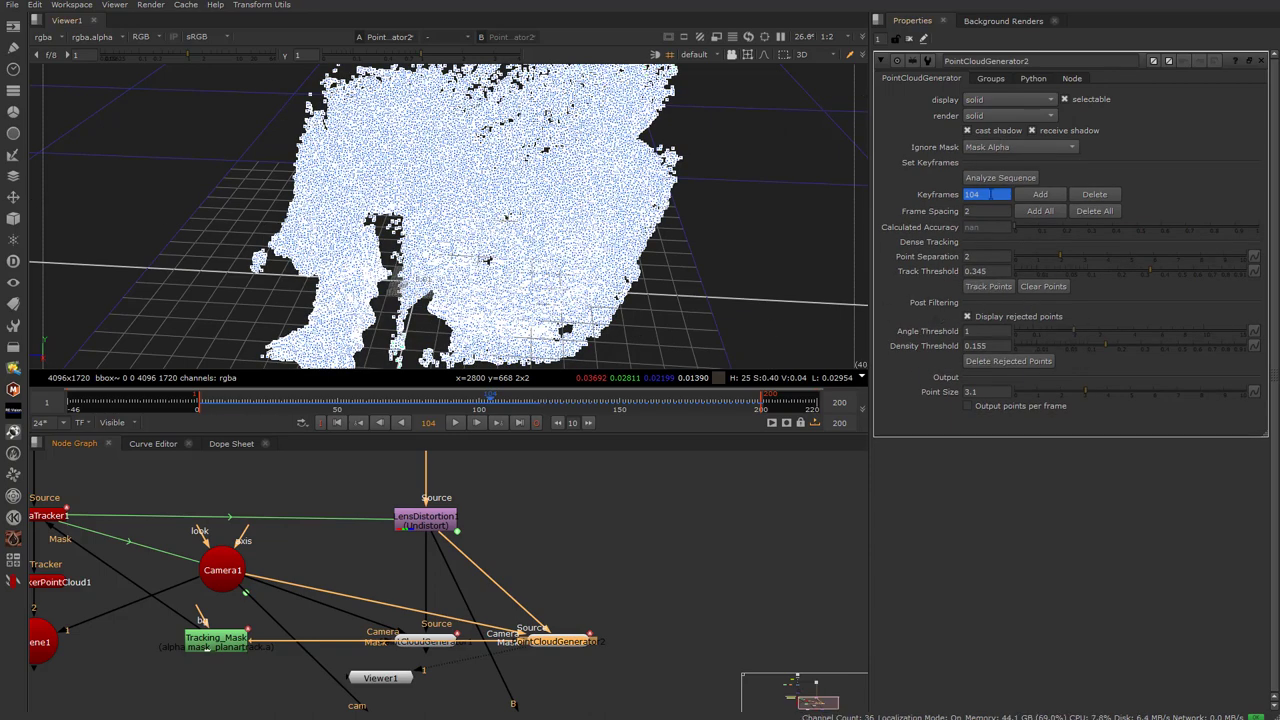
click(1097, 212)
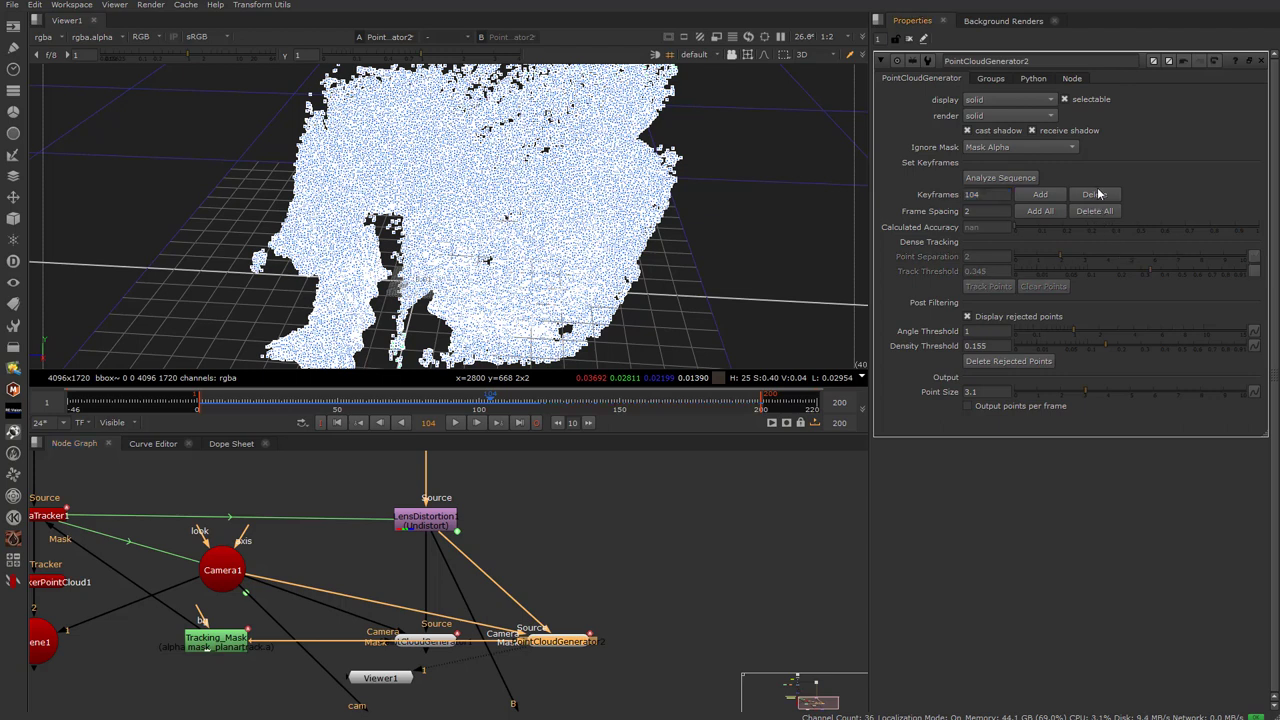
click(991, 79)
click(912, 180)
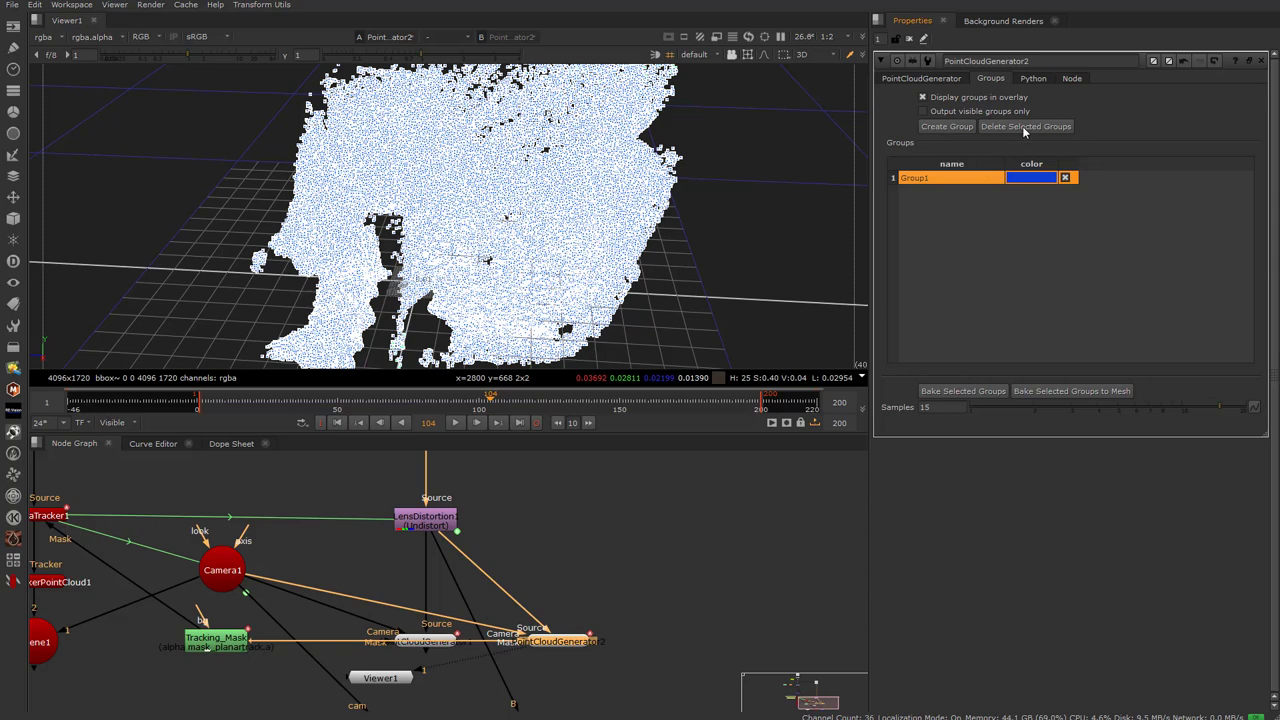
click(965, 100)
click(923, 80)
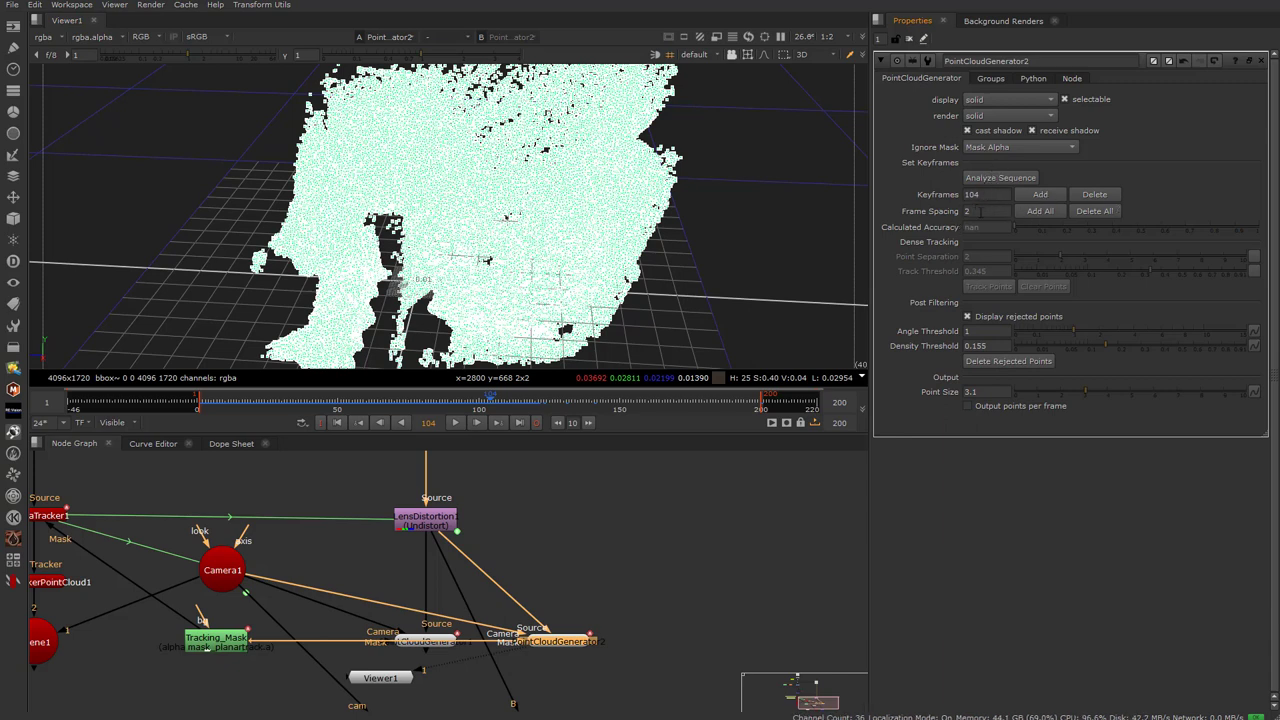
Clear the leftover accuracy keys of PointCloudGenerator2 in the Dope Sheet
click(1038, 212)
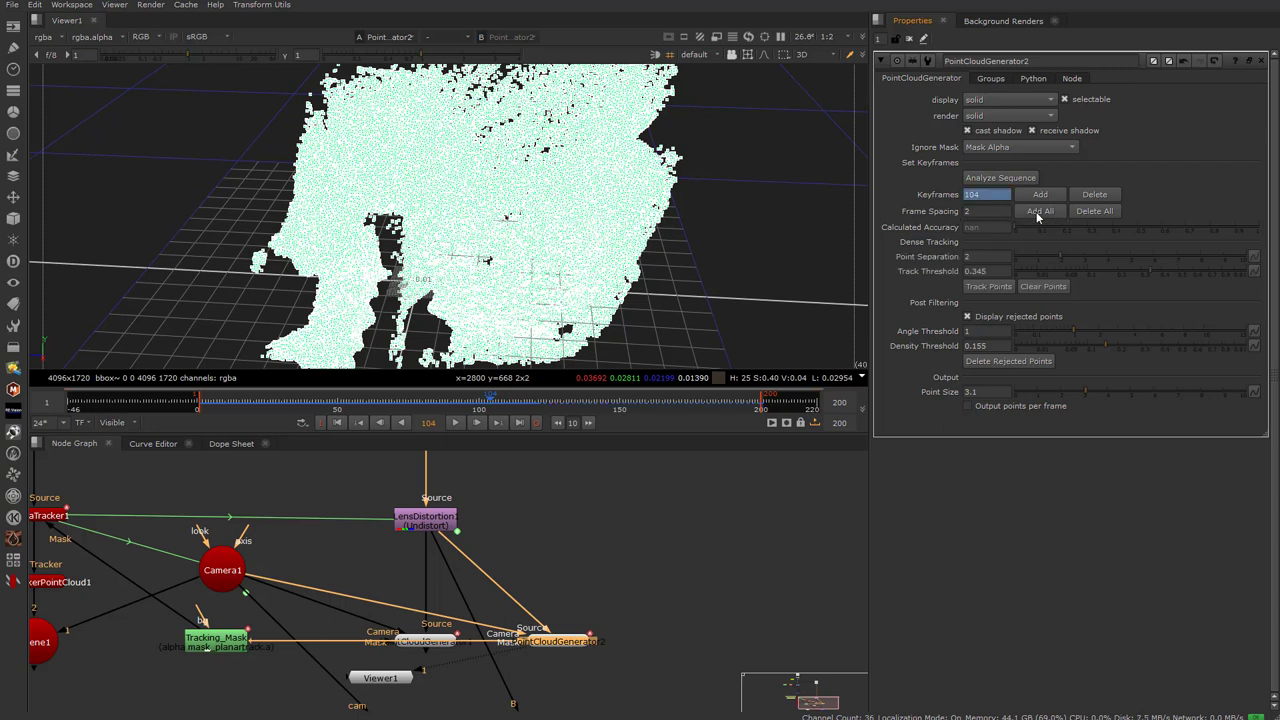
click(1088, 213)
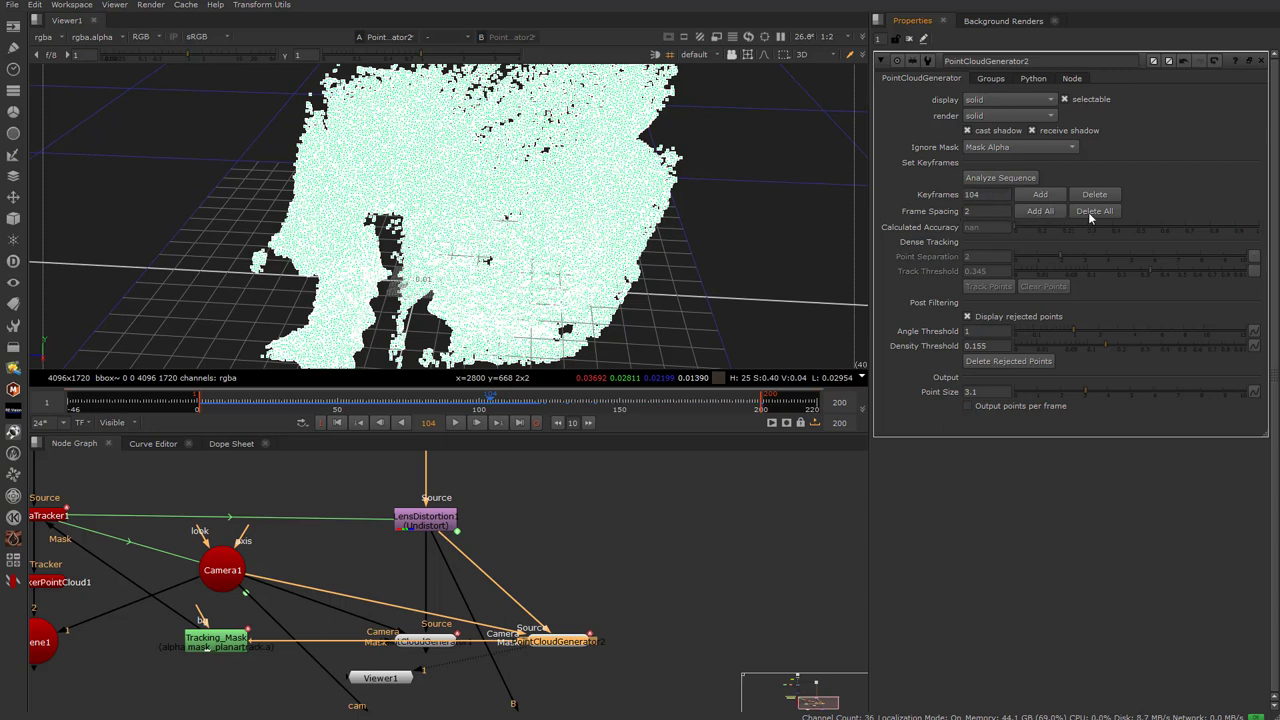
click(230, 444)
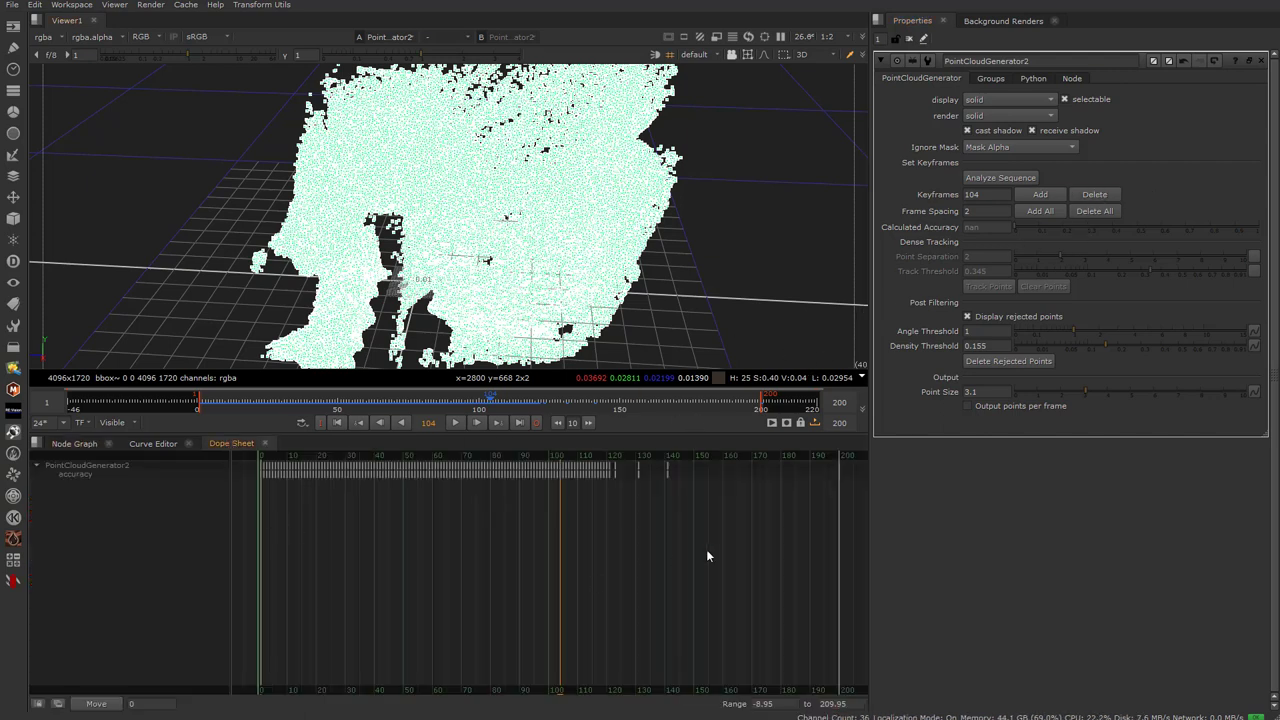
drag(757, 529, 230, 466)
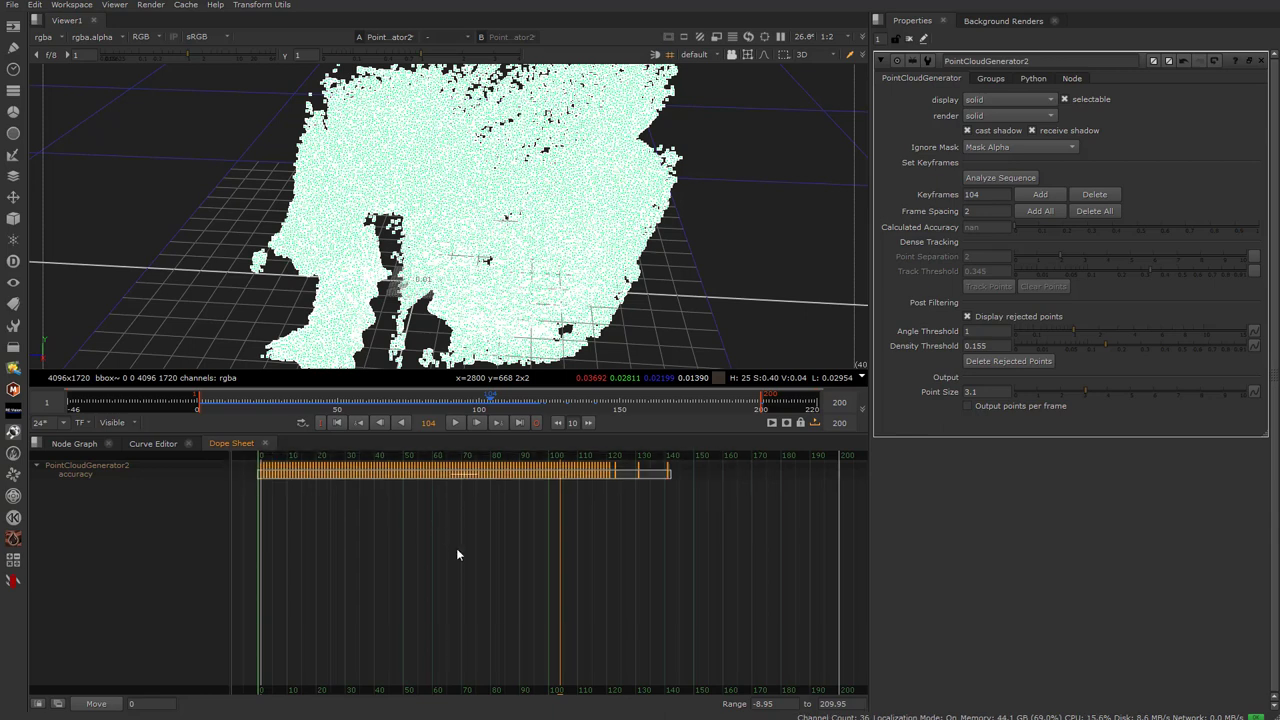
key(Delete)
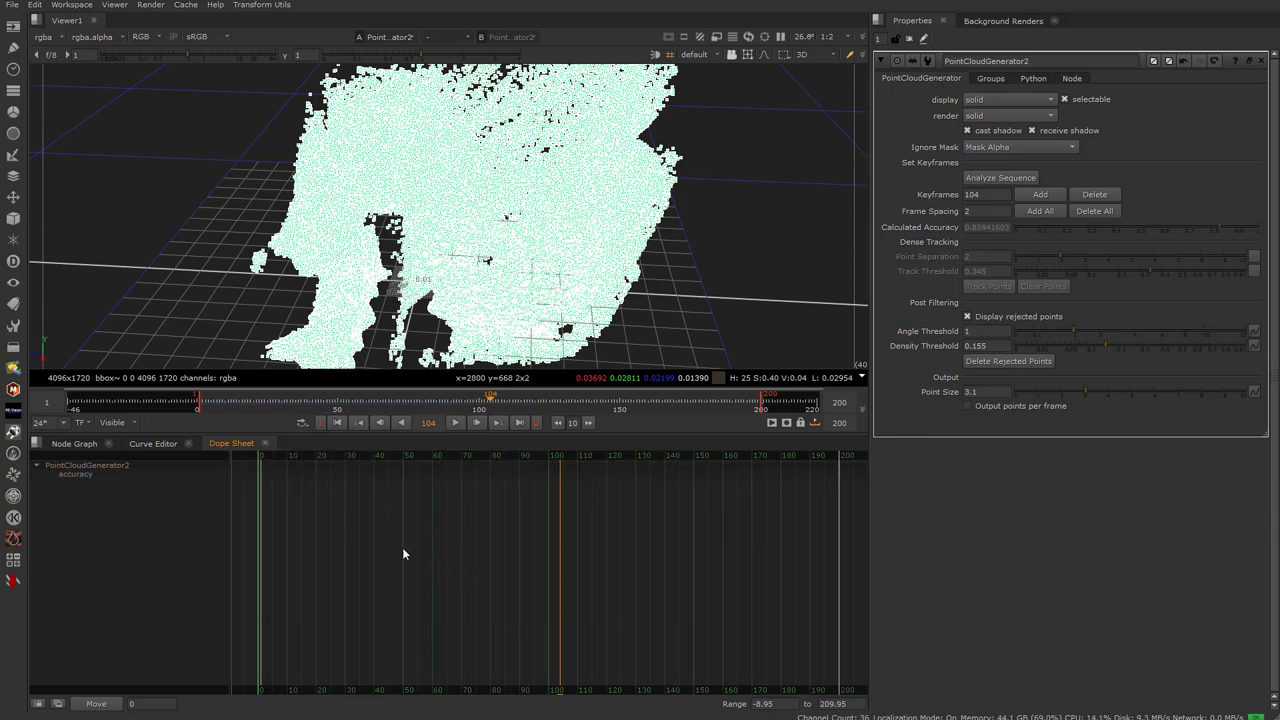
Add keyframes across the range with a frame spacing of 2, then analyze the sequence, overwriting the existing keyframes
click(1043, 211)
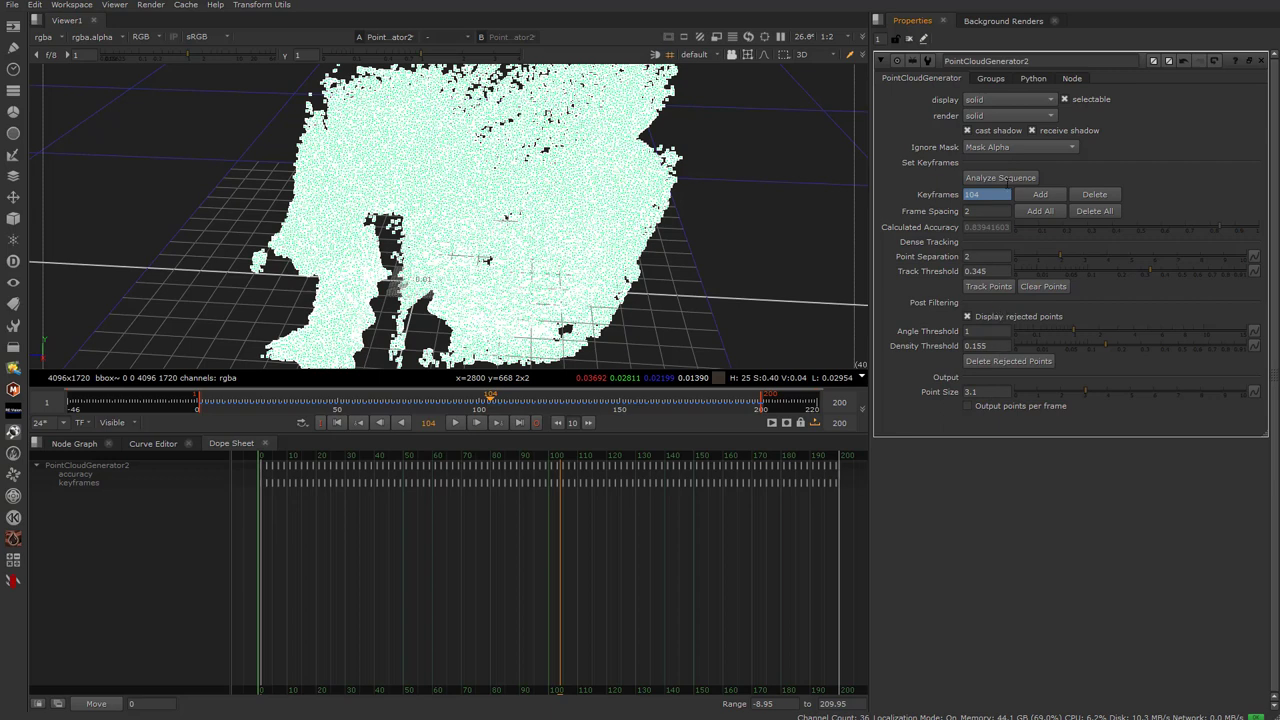
click(985, 179)
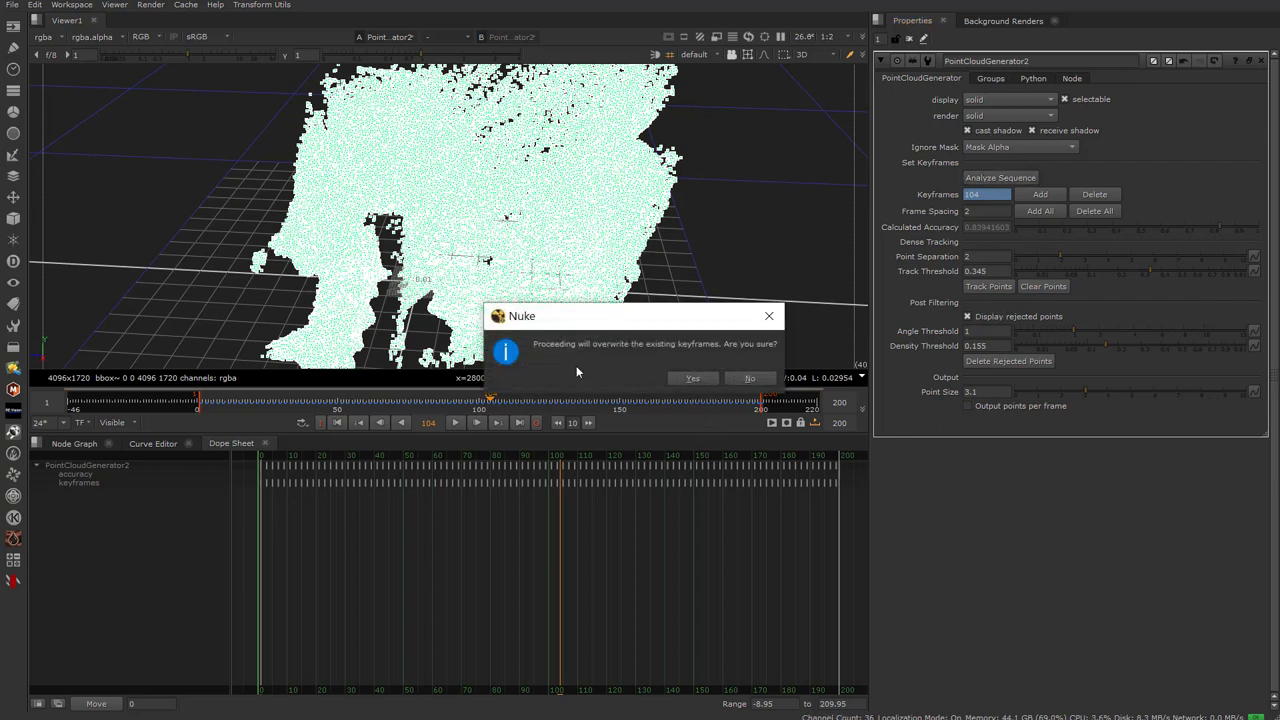
click(696, 379)
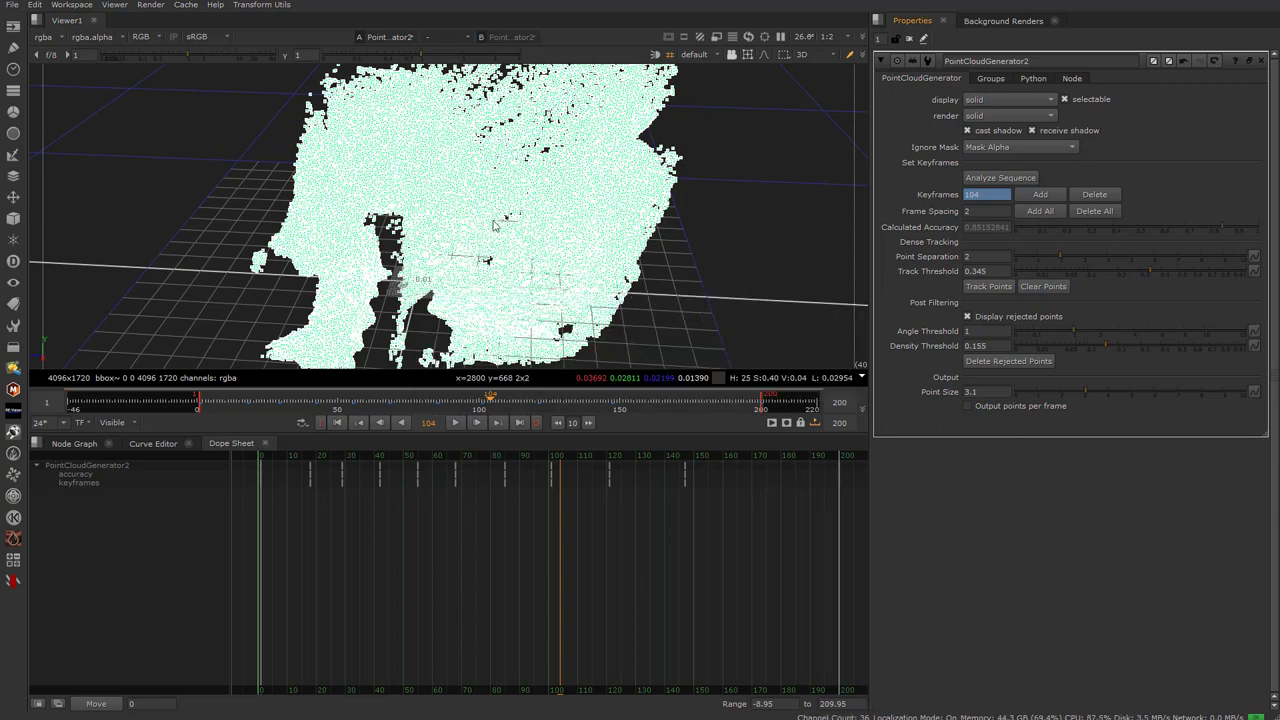
Deselect the points and examine the existing point cloud from the side in the 3D view
ctrl+drag(540, 281, 425, 273)
click(212, 307)
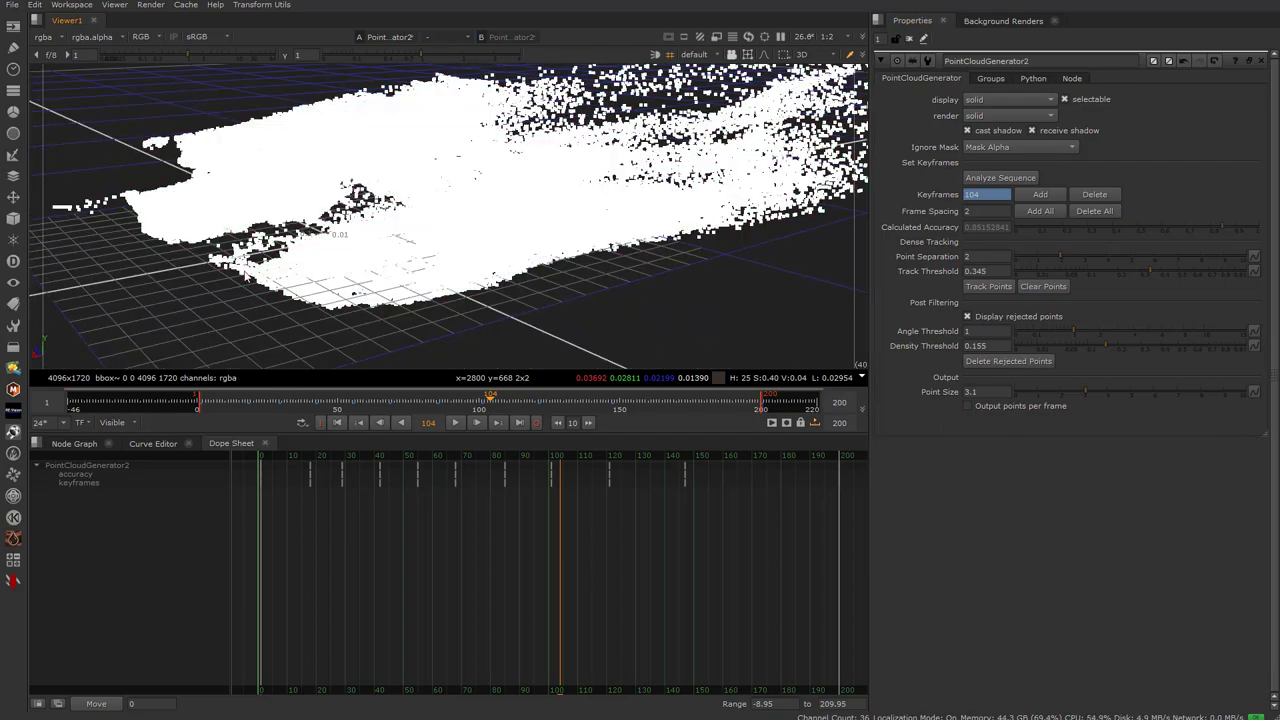
ctrl+drag(172, 250, 205, 320)
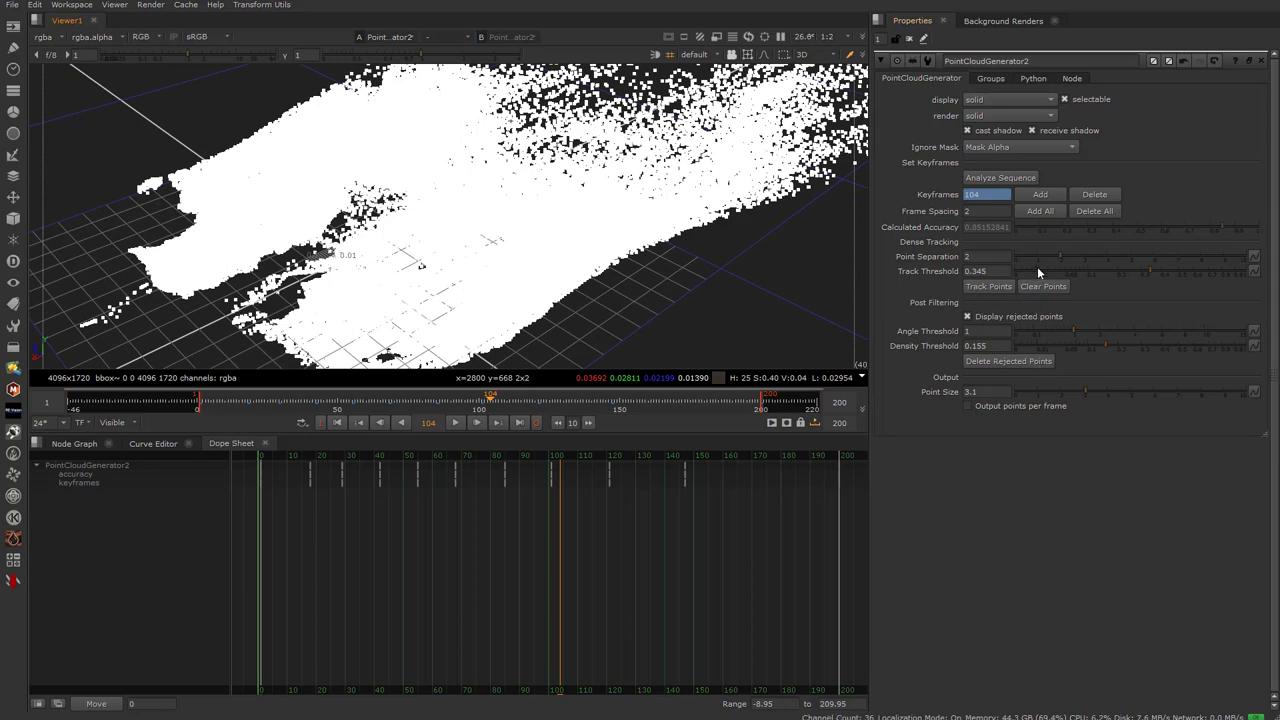
Hide the rejected points of PointCloudGenerator2, set the Angle Threshold to 4.8 and check the filtered cloud from several sides
ctrl+drag(573, 321, 591, 238)
right_click(591, 238)
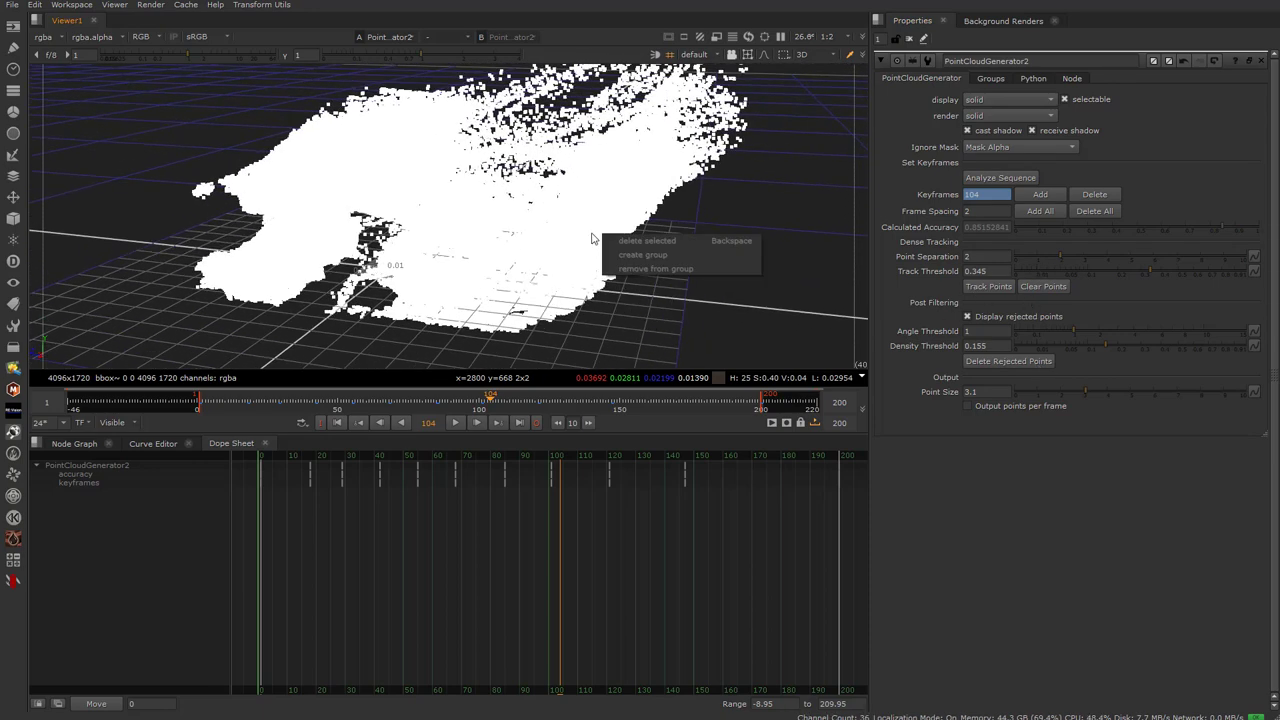
click(959, 316)
click(966, 317)
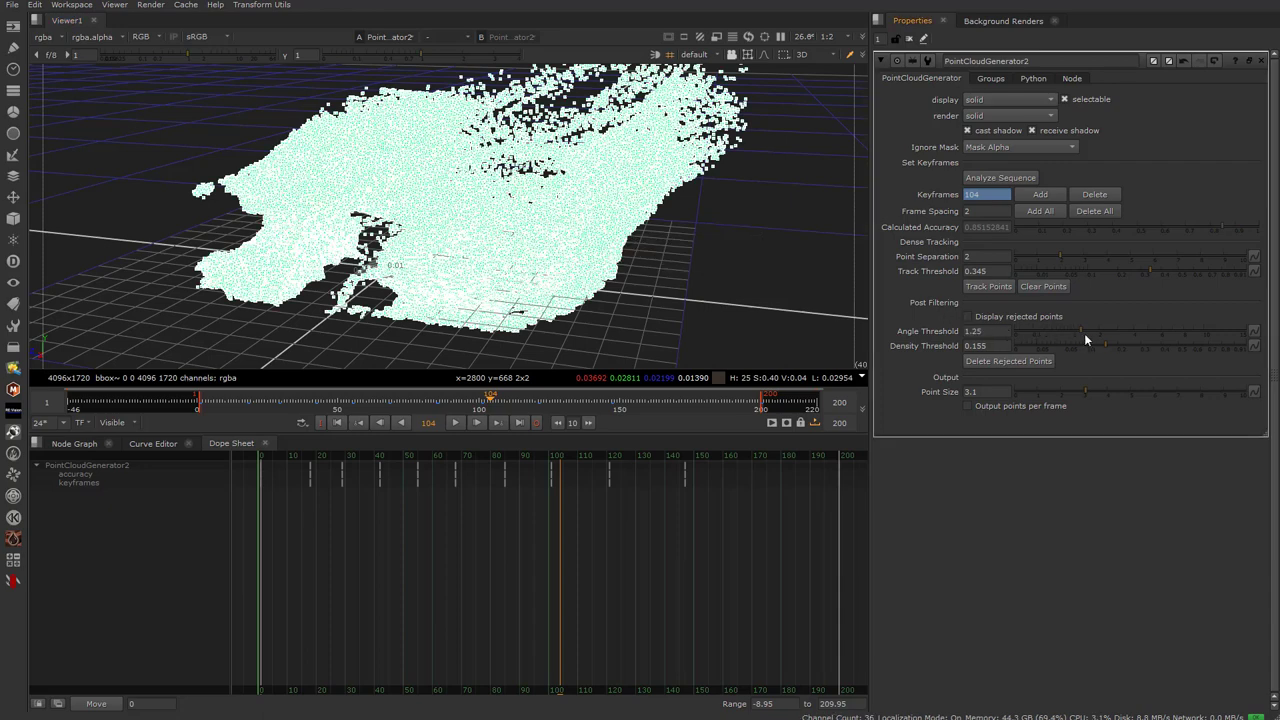
drag(1084, 333, 1145, 331)
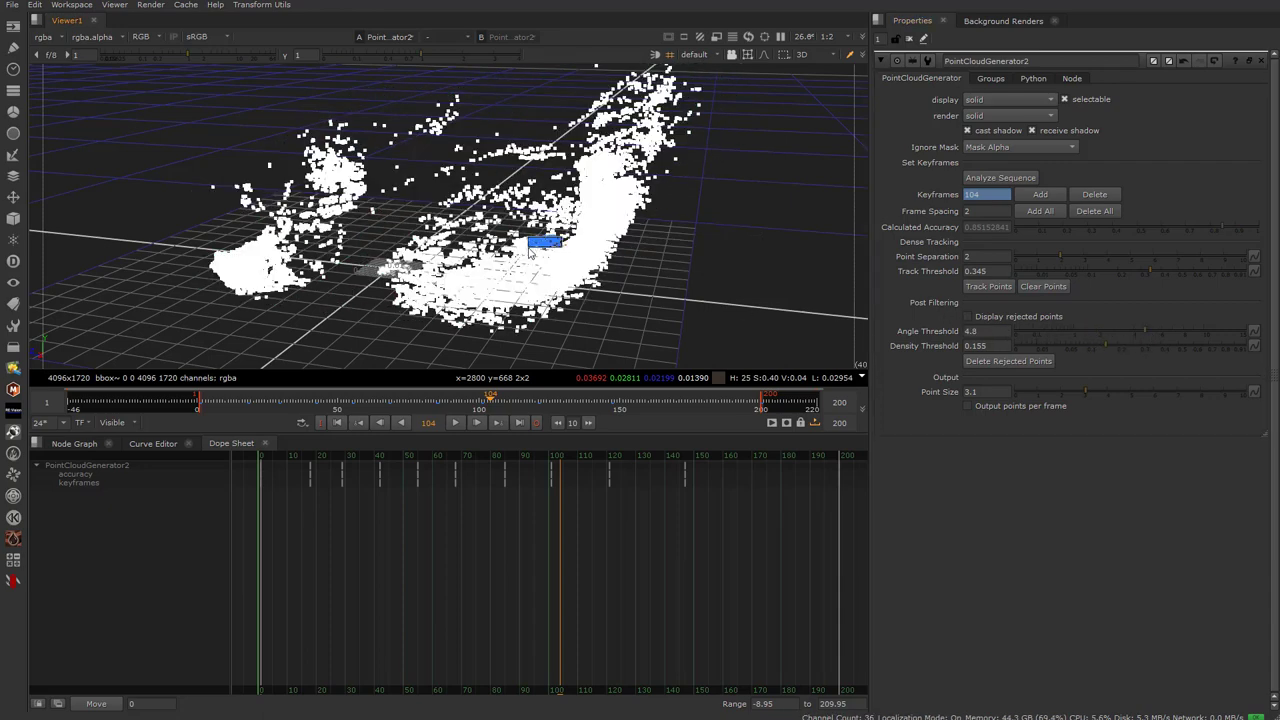
ctrl+drag(440, 255, 287, 327)
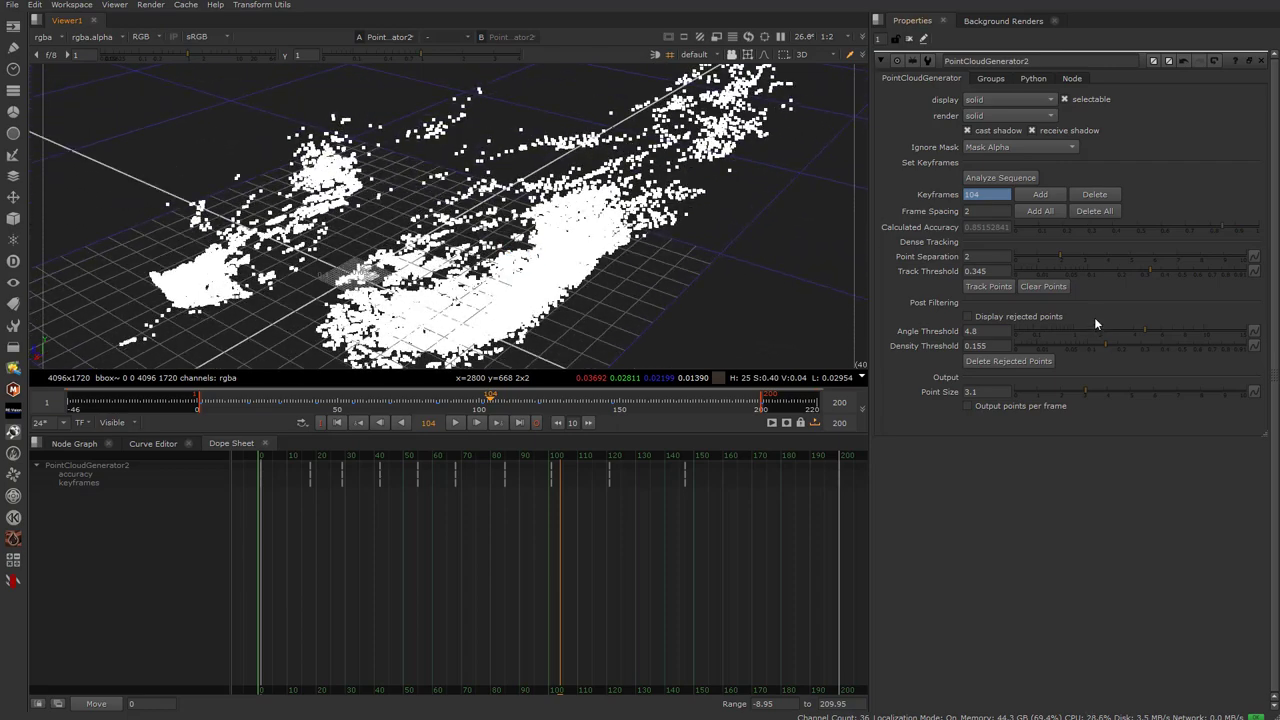
Try a Density Threshold of 0.735 with an Angle Threshold of 2.35 and inspect the point cloud from the front and side
drag(1137, 333, 1213, 342)
click(1121, 334)
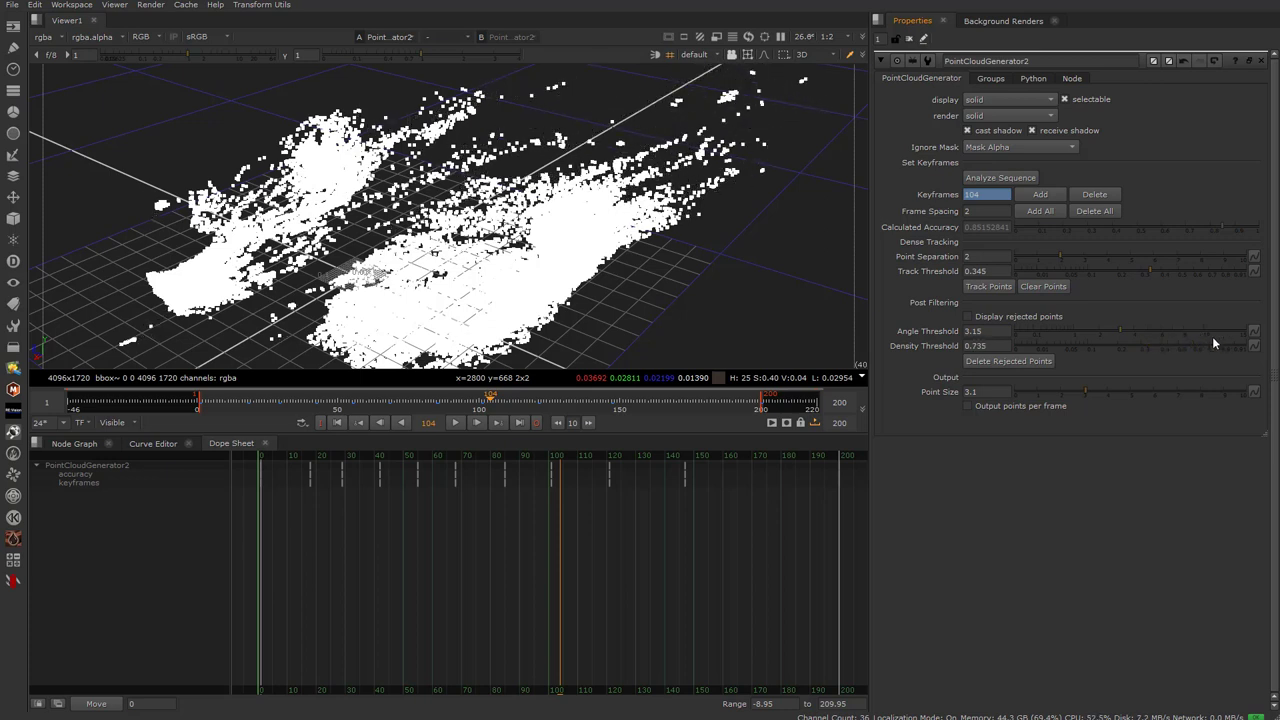
mouse_move(1118, 336)
mouse_down()
mouse_move(1138, 329)
mouse_move(1037, 337)
mouse_move(1140, 340)
mouse_move(1109, 338)
mouse_up()
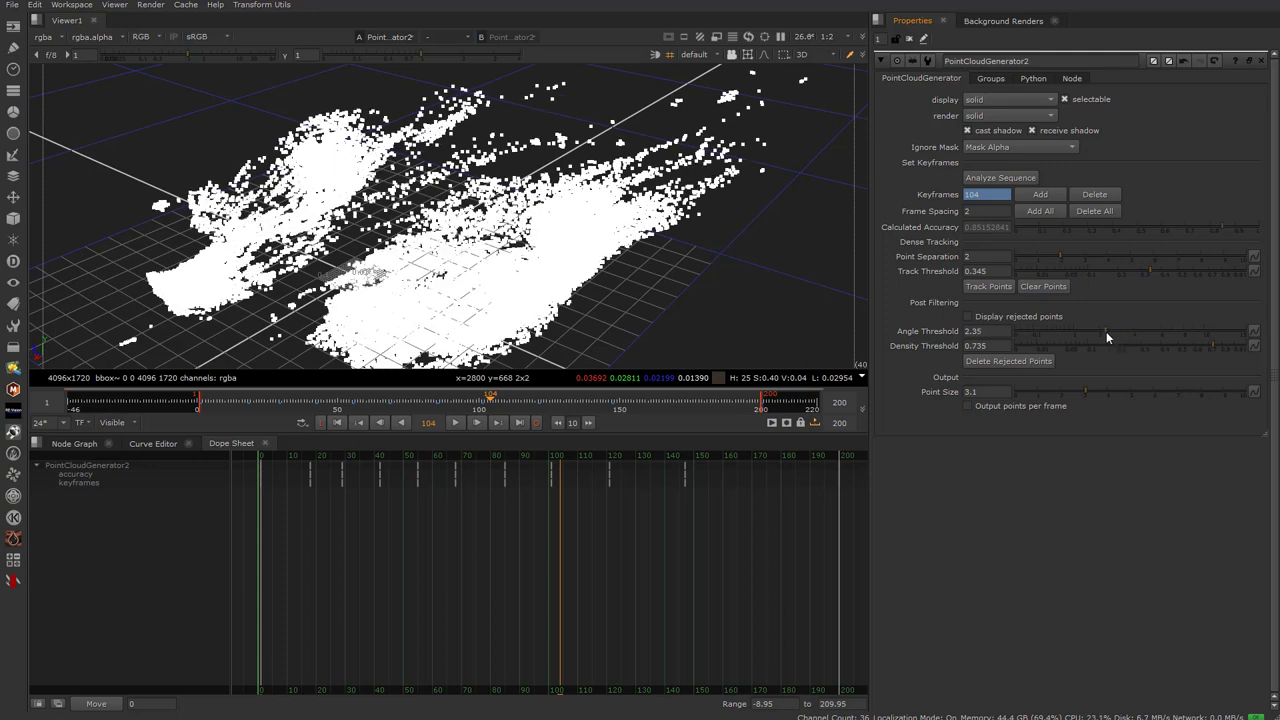
drag(328, 306, 404, 277)
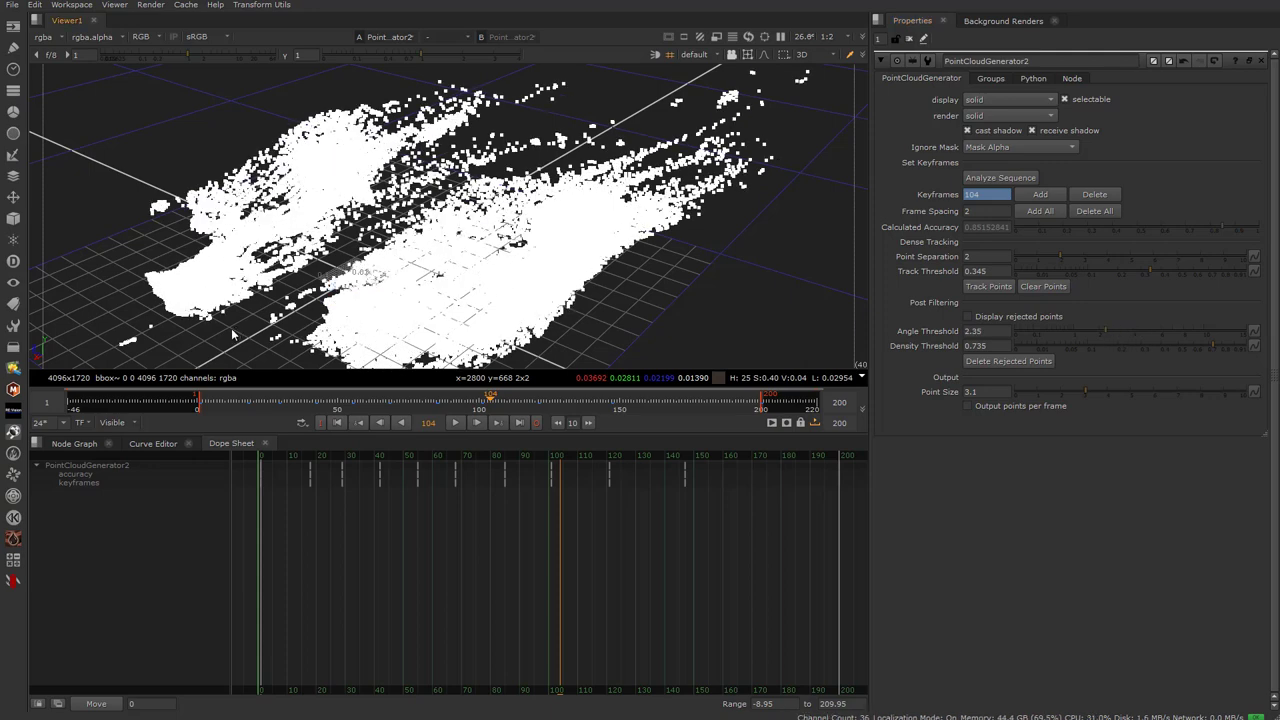
ctrl+drag(232, 335, 418, 188)
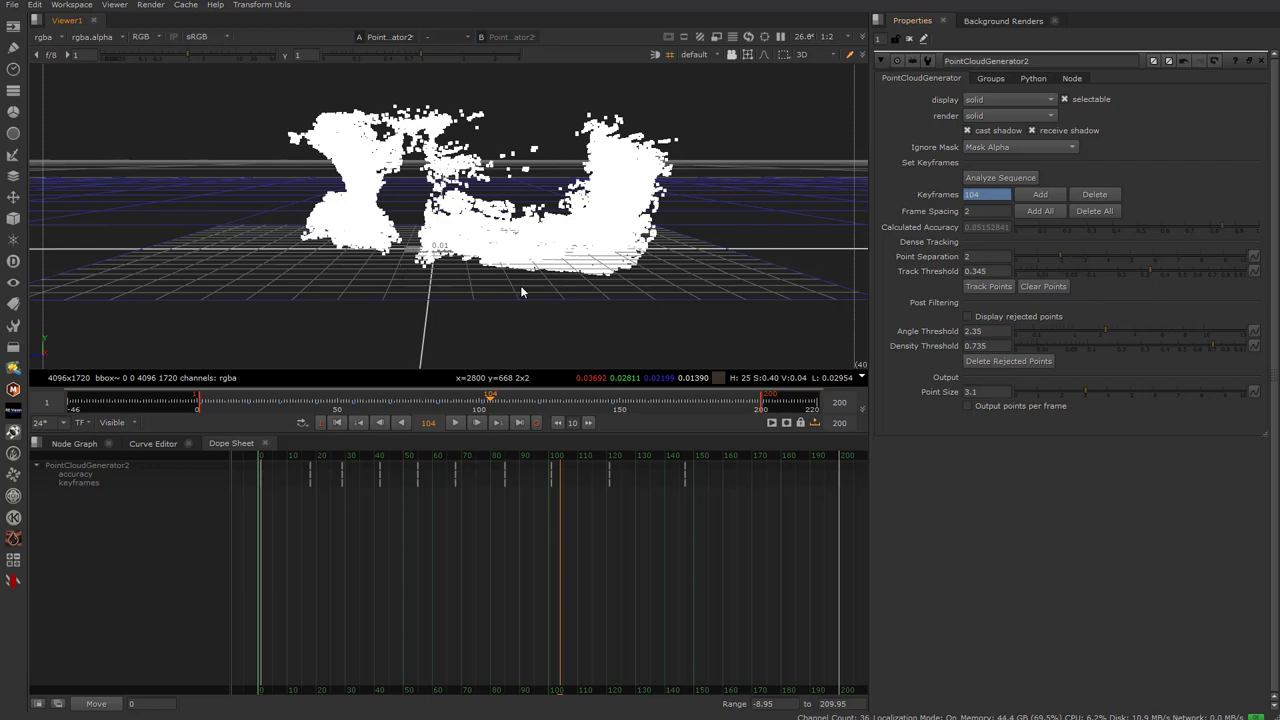
ctrl+drag(638, 296, 575, 322)
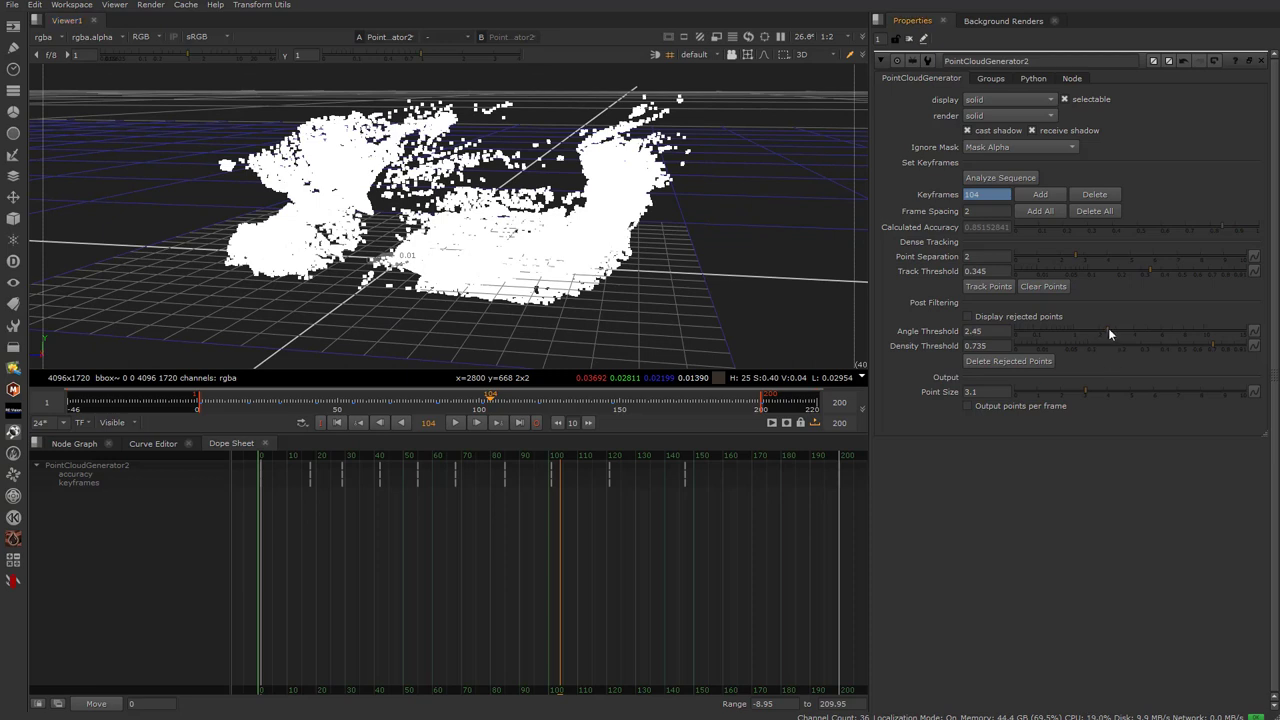
Set the Angle Threshold to 3.3 and the Density Threshold to 0.82, checking the filtered point cloud from different angles
drag(1108, 330, 1122, 330)
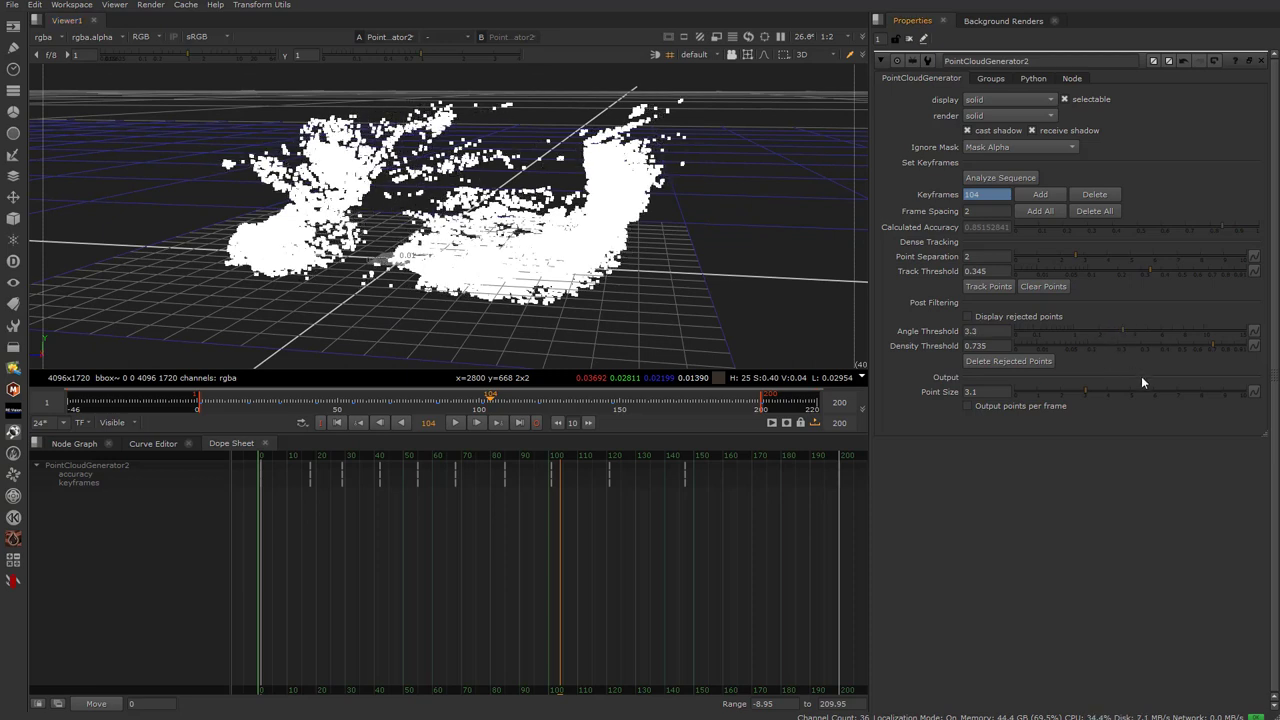
drag(1216, 345, 1229, 346)
ctrl+drag(428, 250, 460, 280)
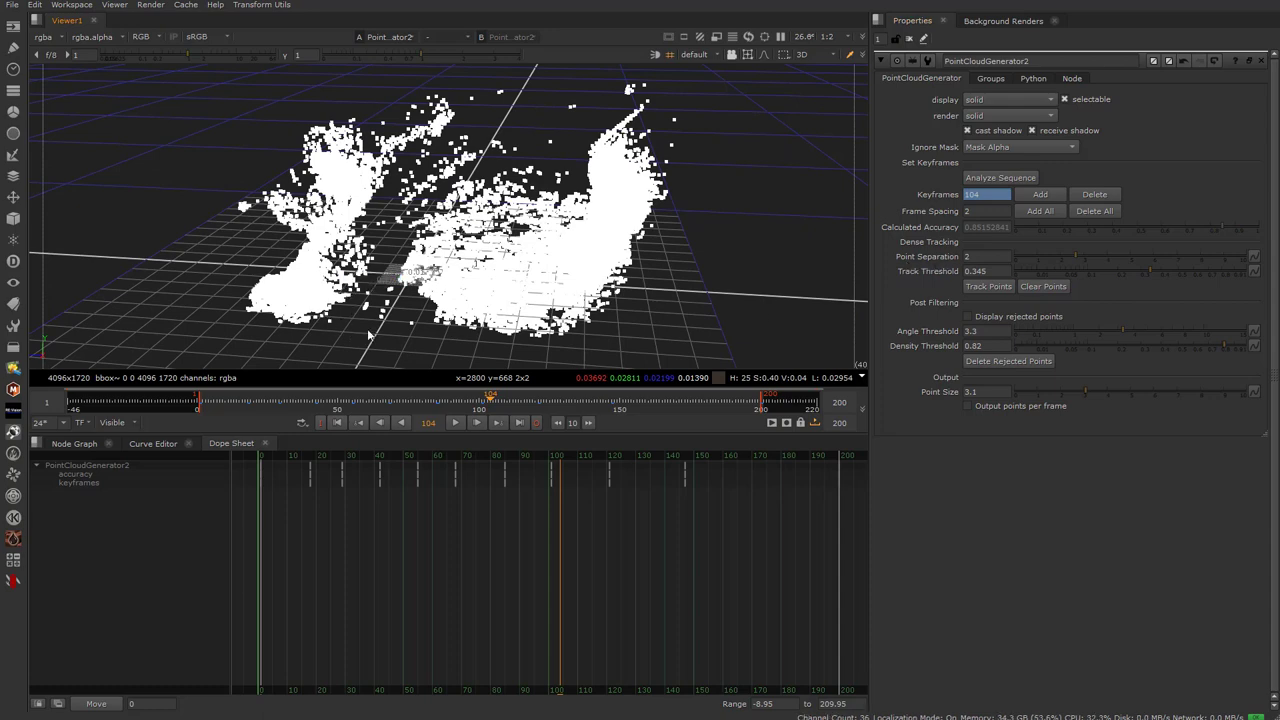
ctrl+drag(371, 334, 403, 264)
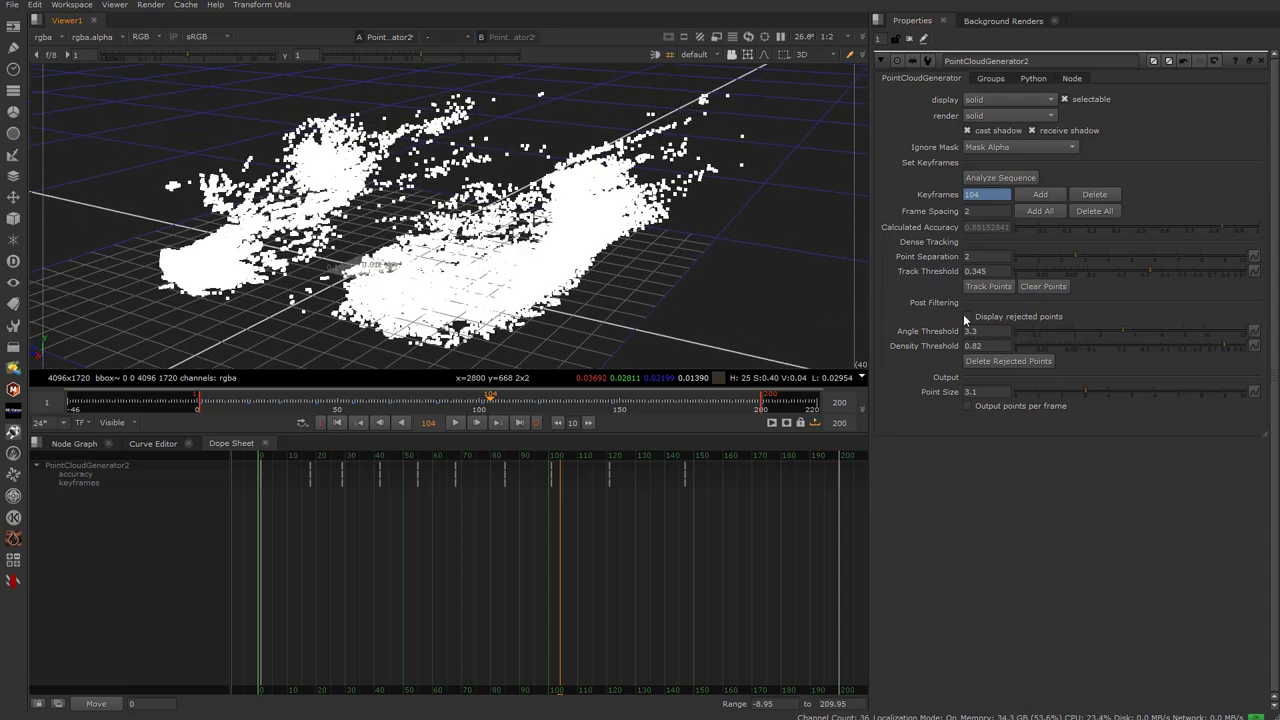
ctrl+drag(305, 308, 410, 302)
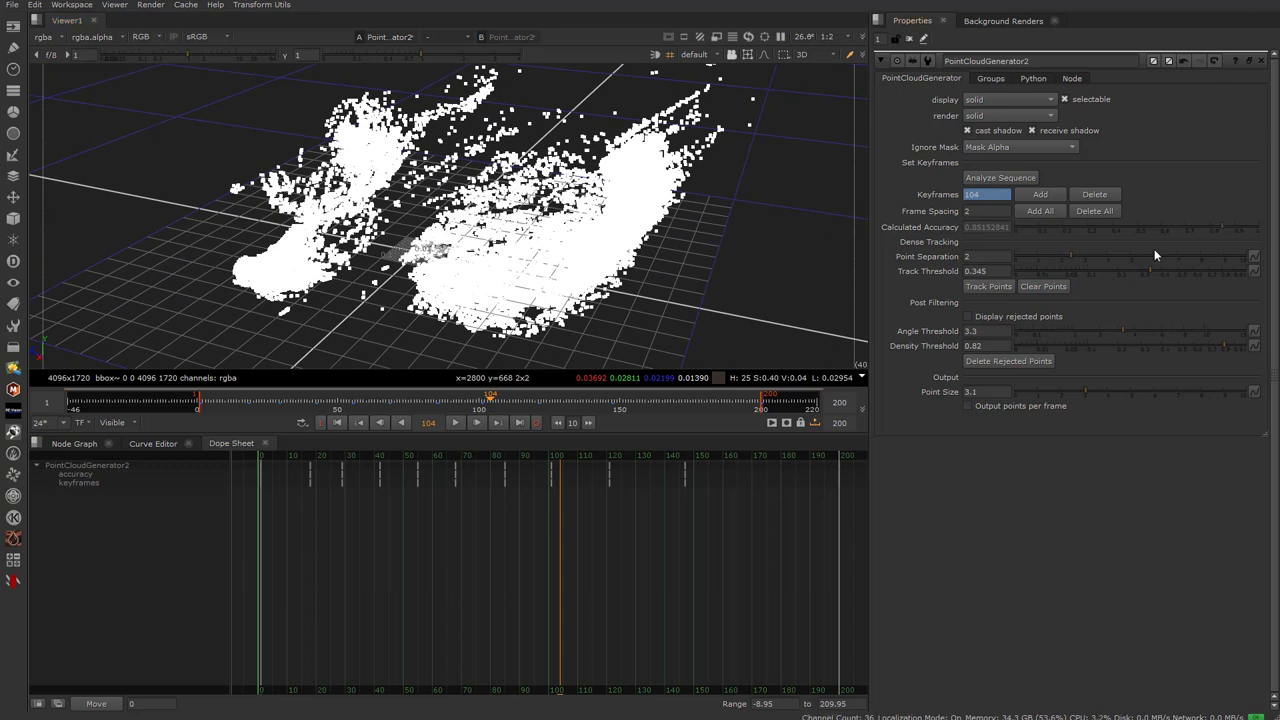
Set the Track Threshold to 0.695 and the Point Separation to 4, then run Track Points
drag(1172, 271, 1202, 273)
drag(1090, 256, 1127, 261)
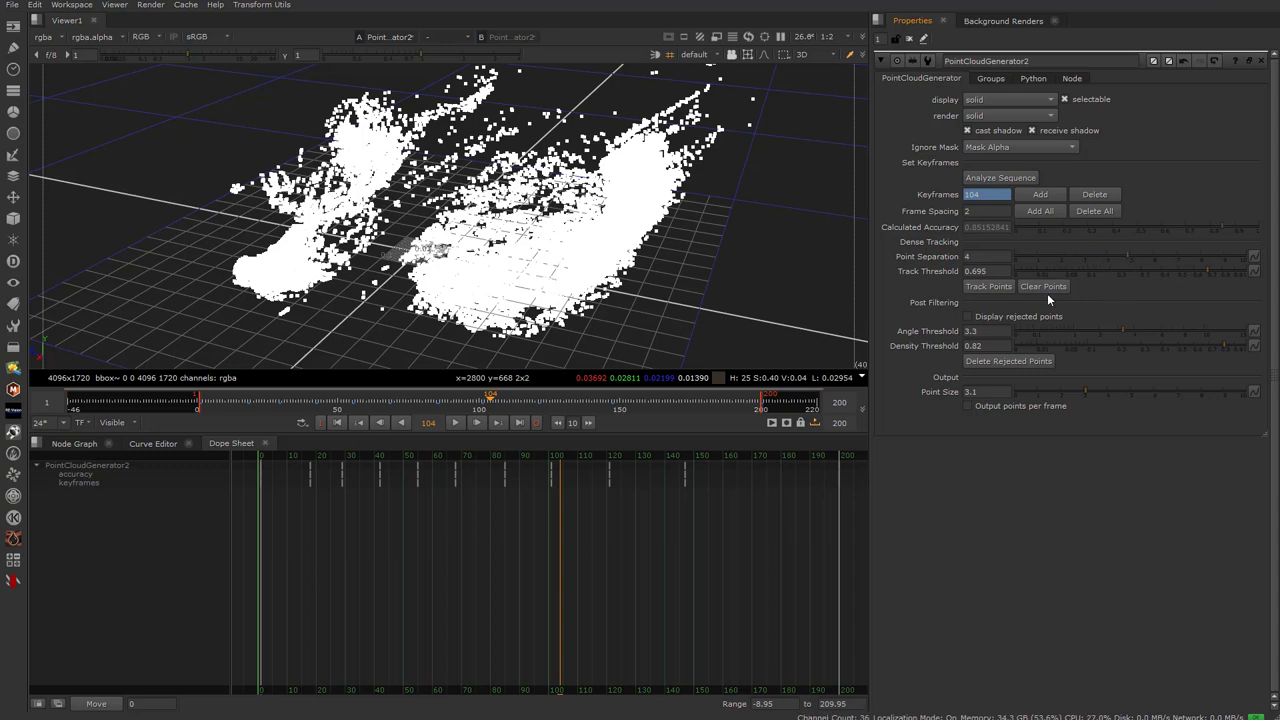
click(988, 287)
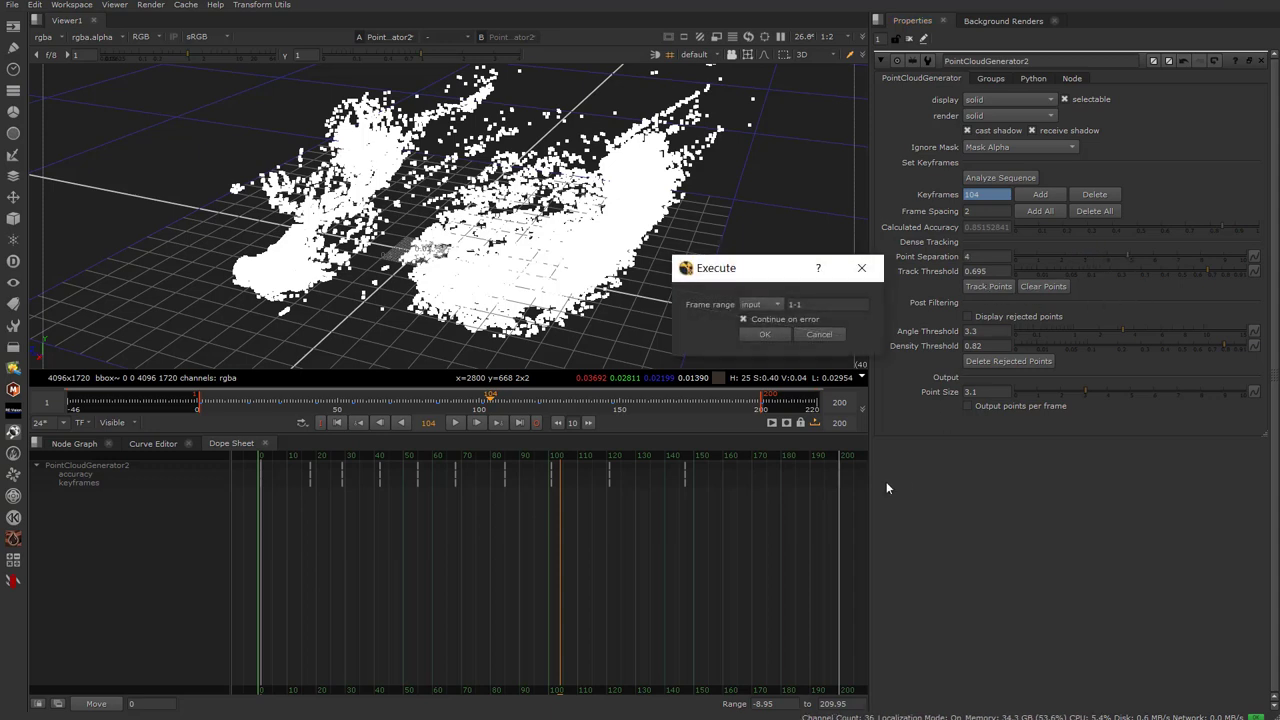
click(766, 306)
click(768, 322)
click(768, 336)
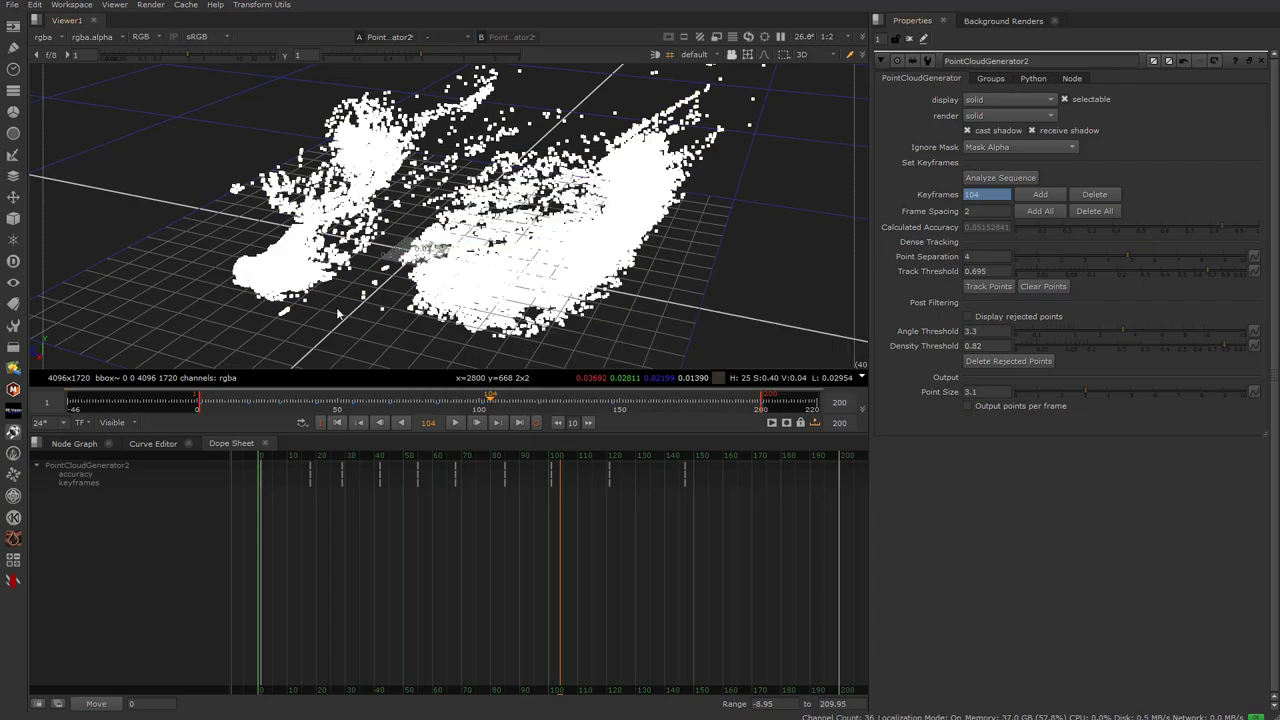
ctrl+drag(380, 260, 478, 148)
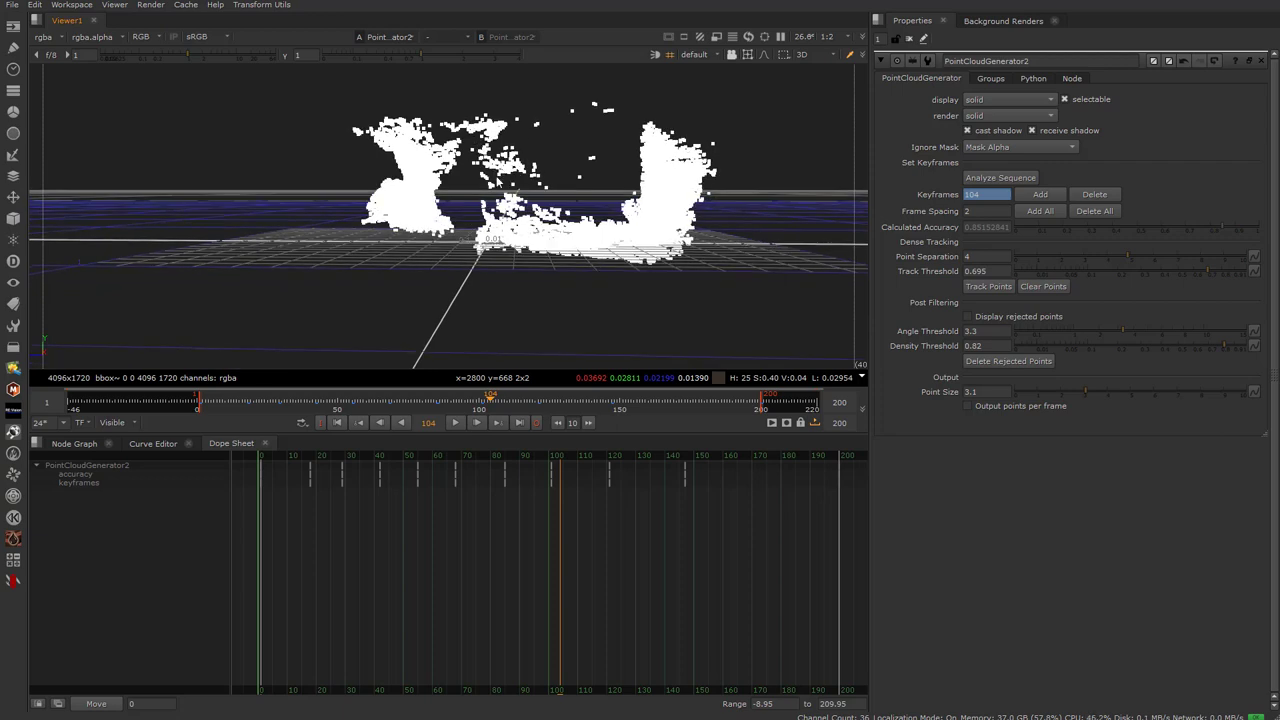
ctrl+drag(489, 279, 606, 200)
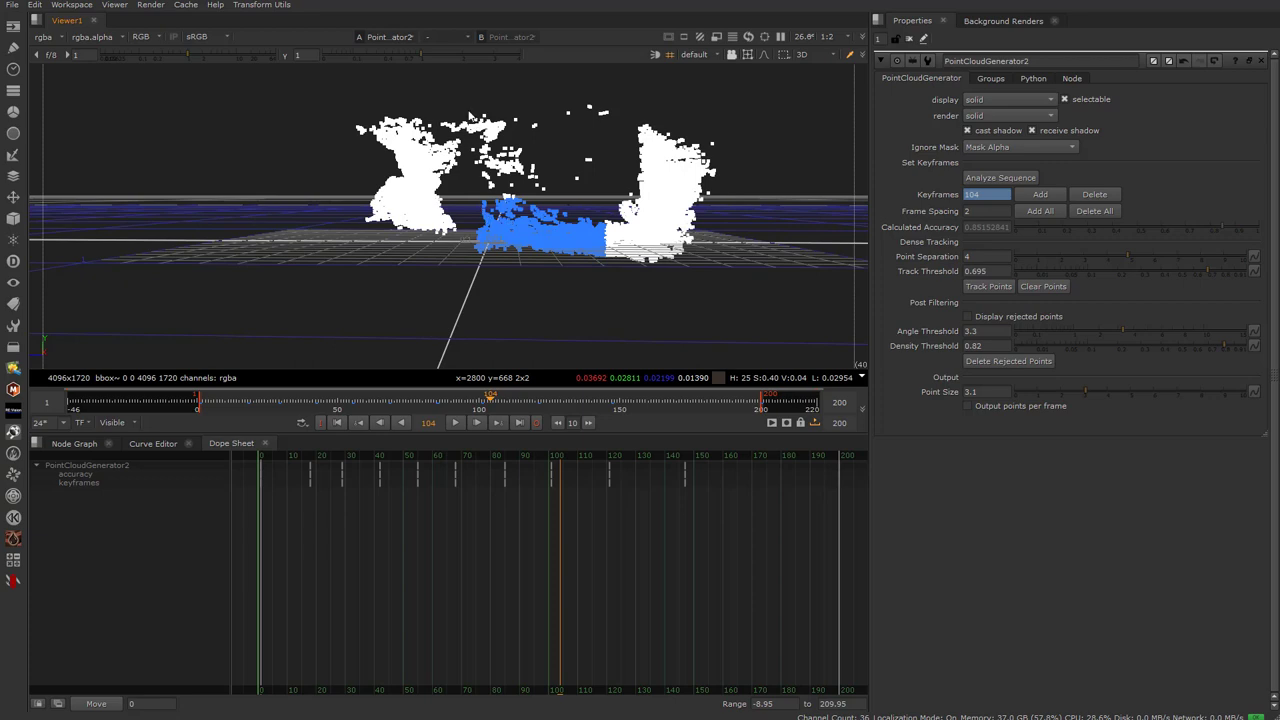
drag(468, 104, 562, 200)
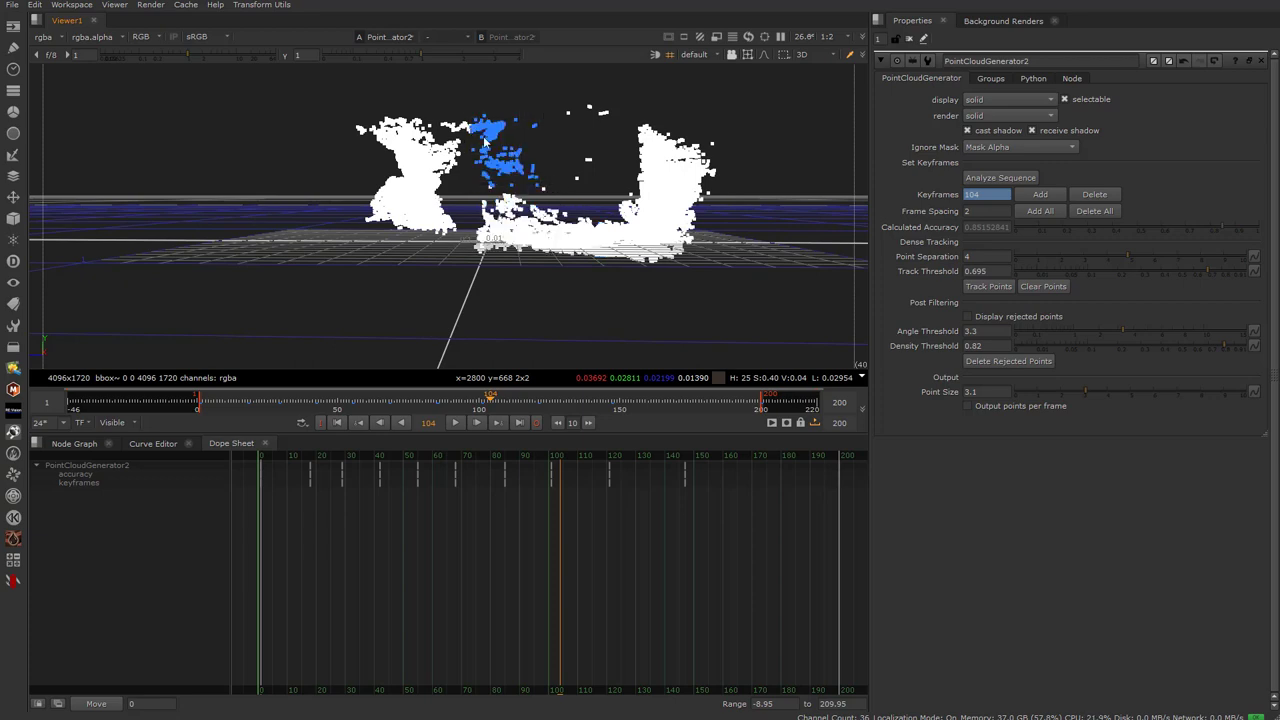
key(Delete)
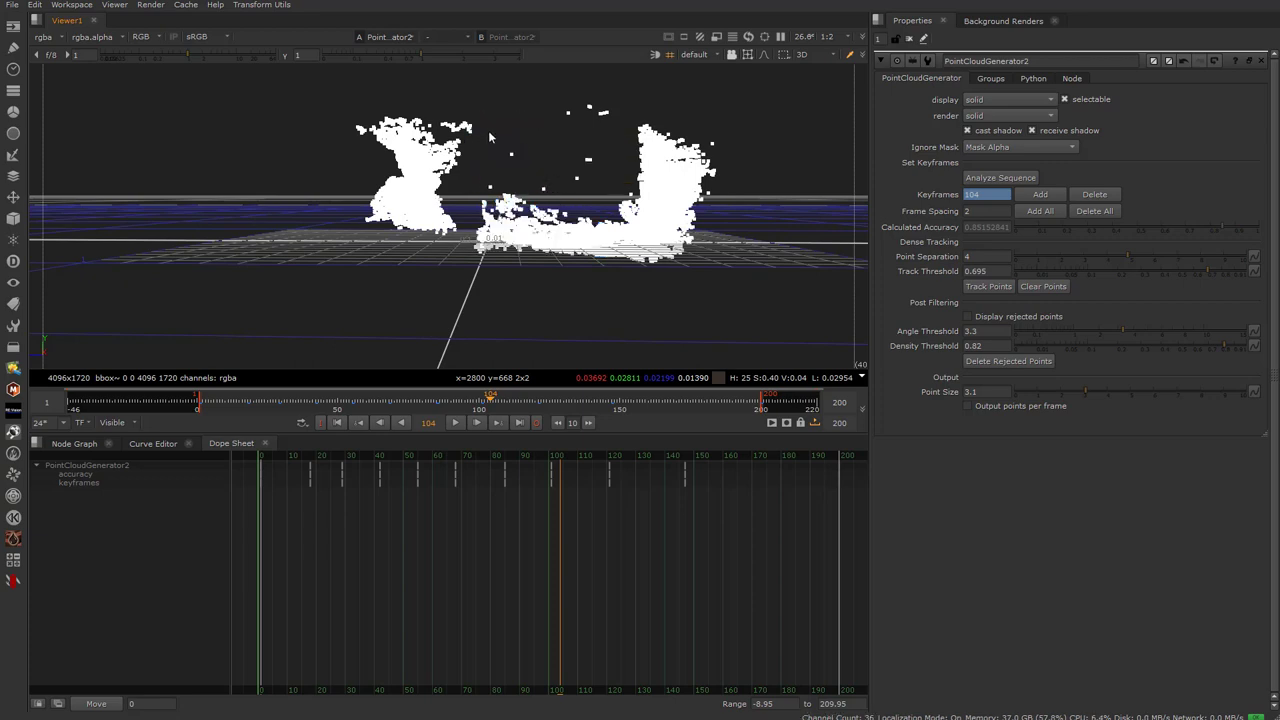
key(ctrl+z)
Delete the stray points floating between and above the two upright parts of the cloud, one selection at a time
drag(470, 99, 565, 202)
right_click(492, 125)
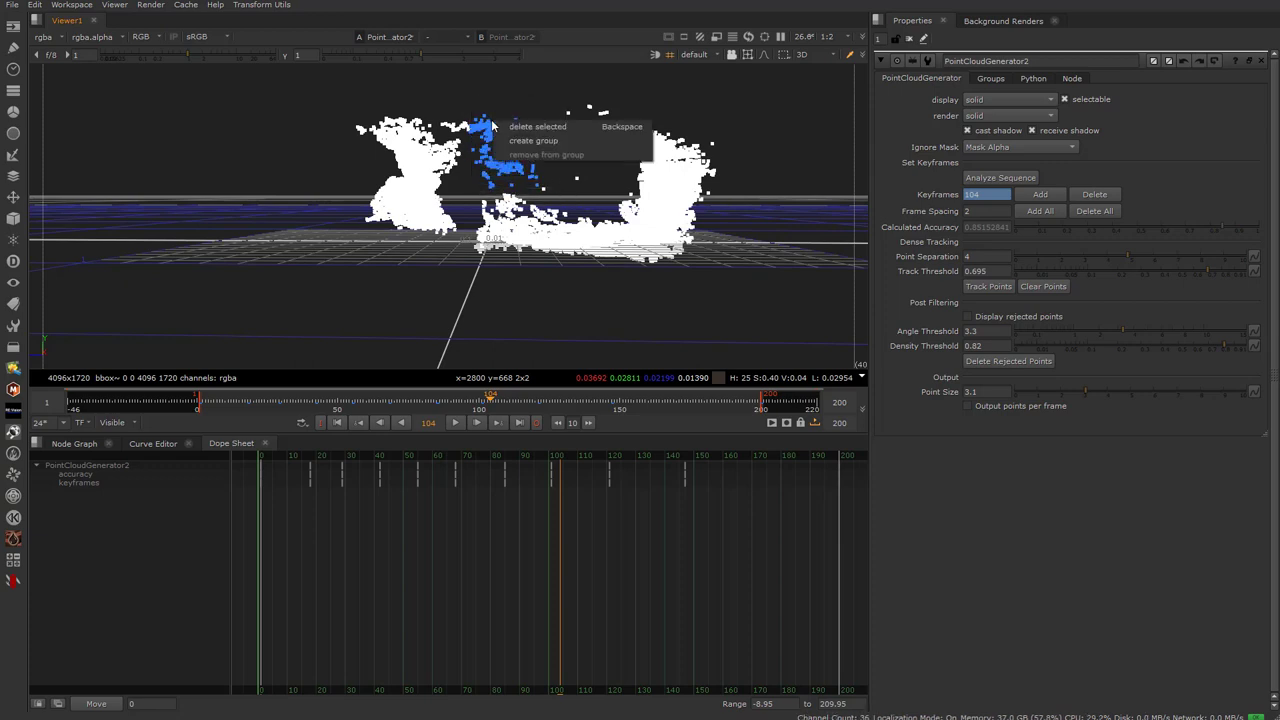
click(505, 138)
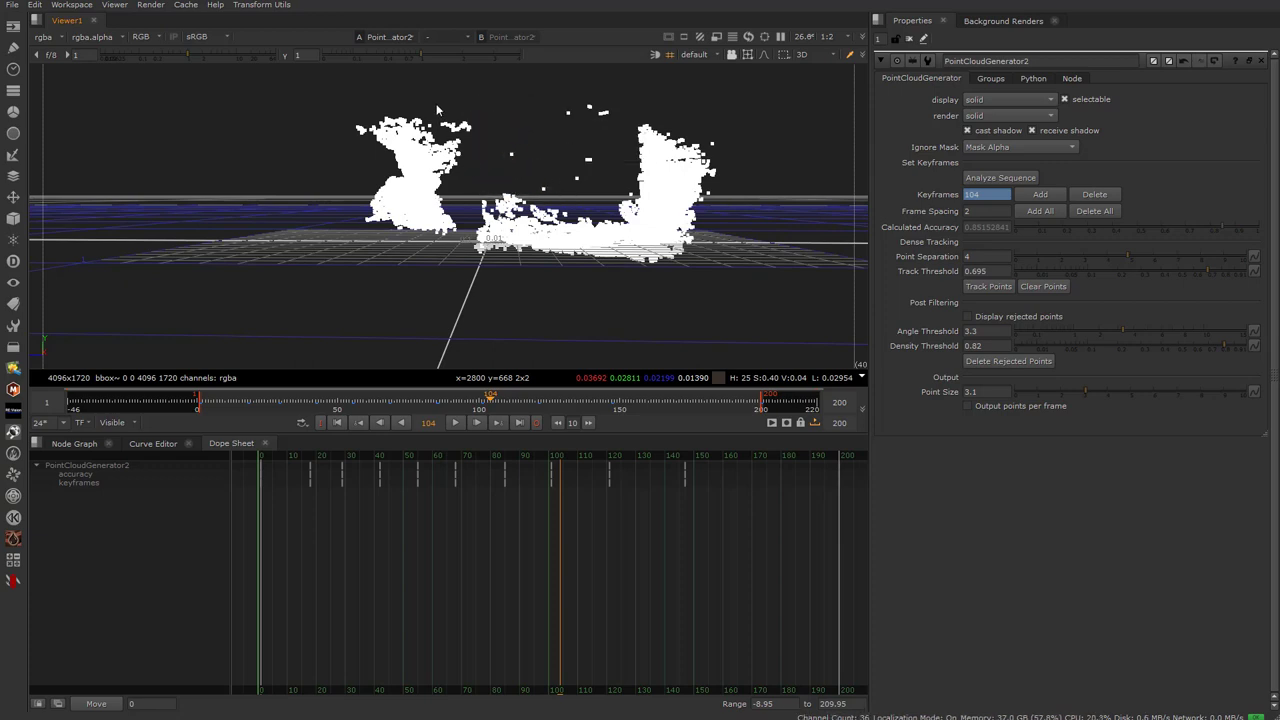
drag(436, 103, 609, 200)
right_click(468, 126)
click(500, 132)
right_click(511, 156)
click(538, 163)
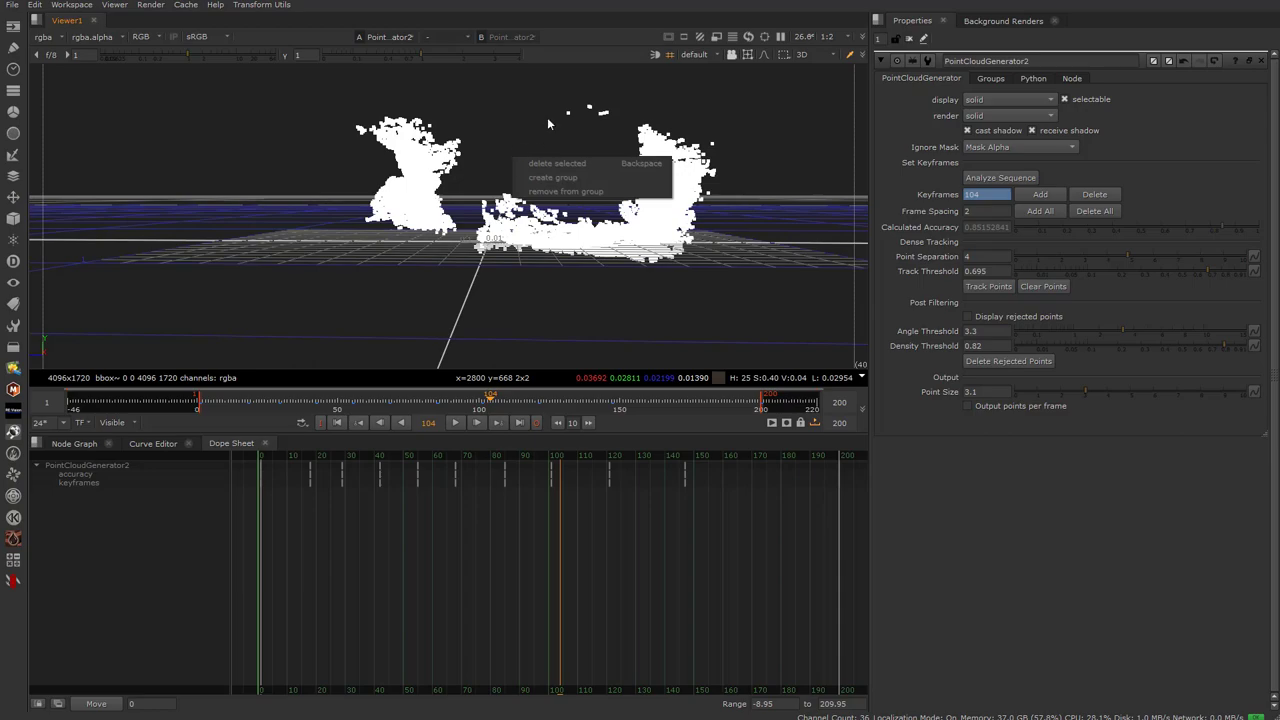
drag(538, 93, 628, 124)
right_click(605, 116)
click(622, 121)
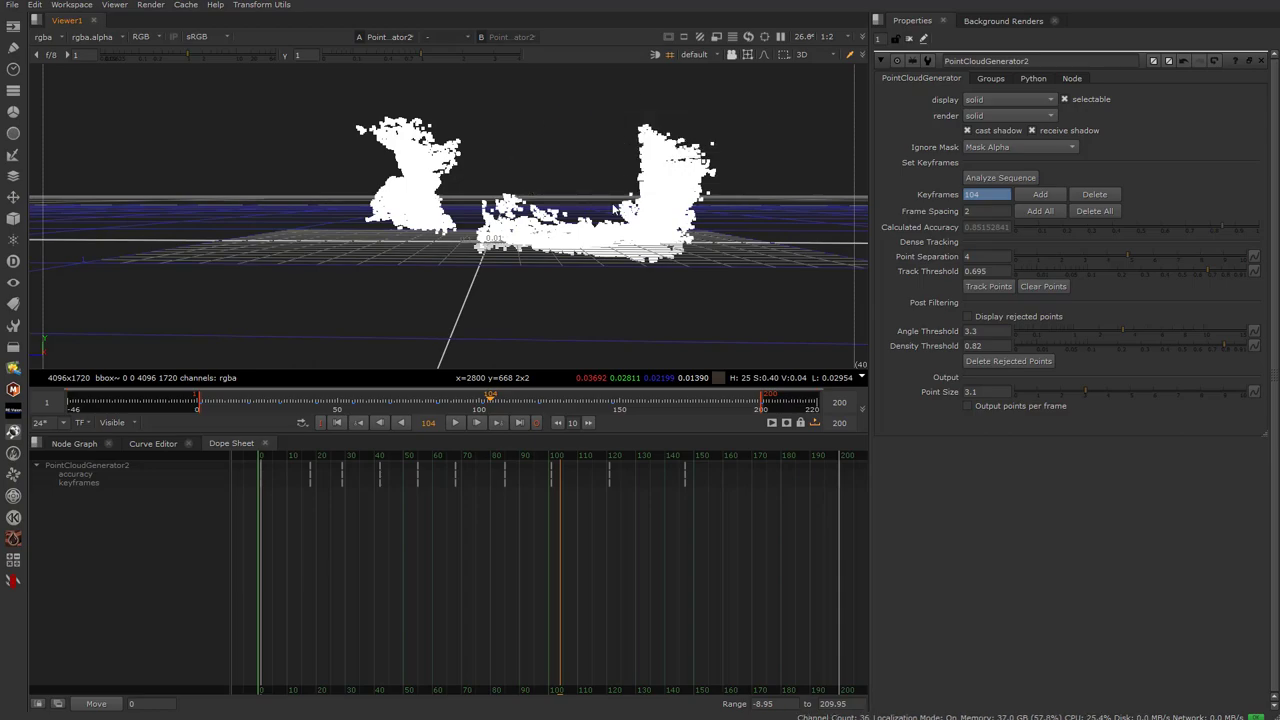
Select all remaining points of the cleaned cloud and create a group from them
ctrl+drag(565, 163, 409, 186)
middle_drag(408, 190, 378, 152)
drag(350, 84, 710, 330)
right_click(566, 182)
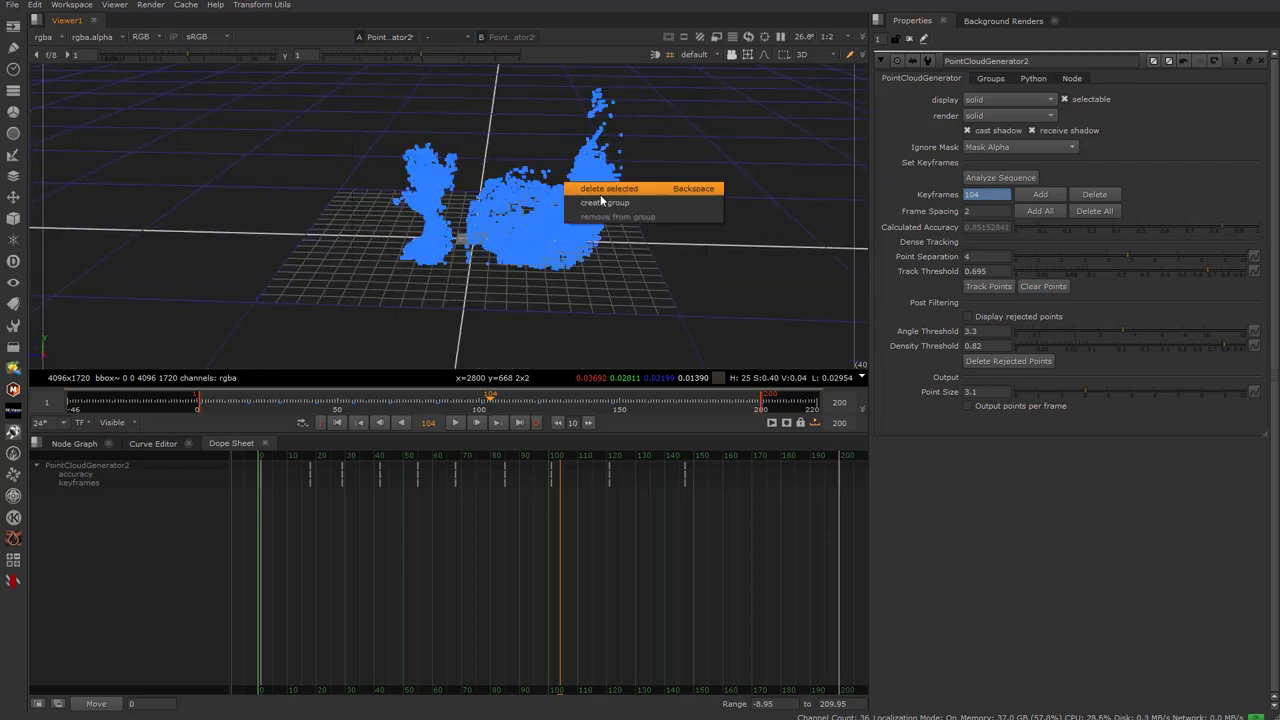
click(600, 188)
Bake Group1 of PointCloudGenerator2 to a mesh with 15 samples
click(990, 78)
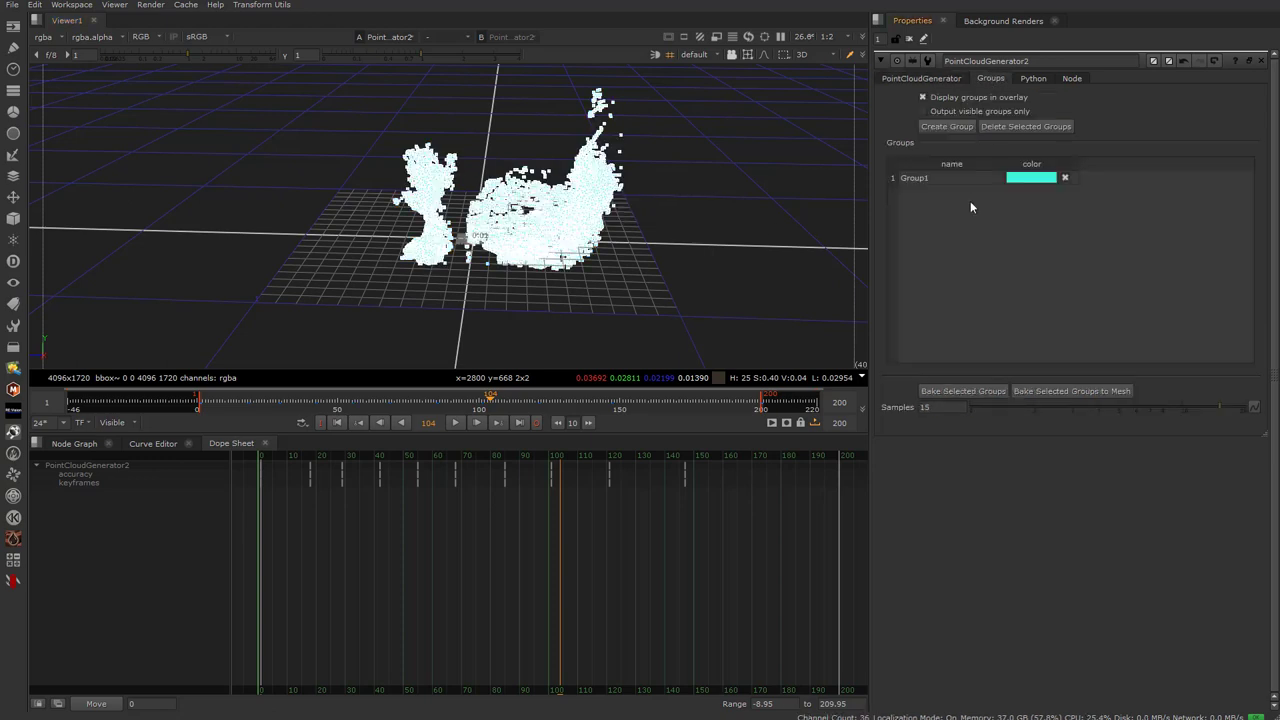
click(905, 177)
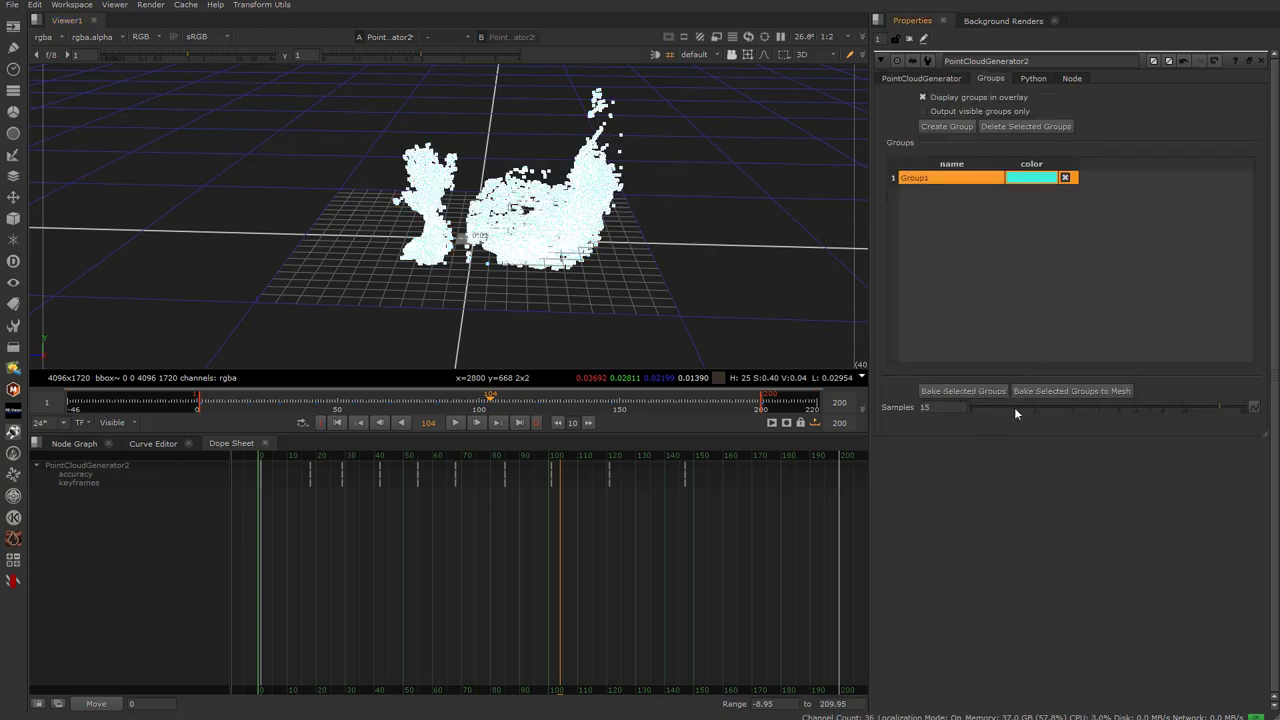
click(1052, 391)
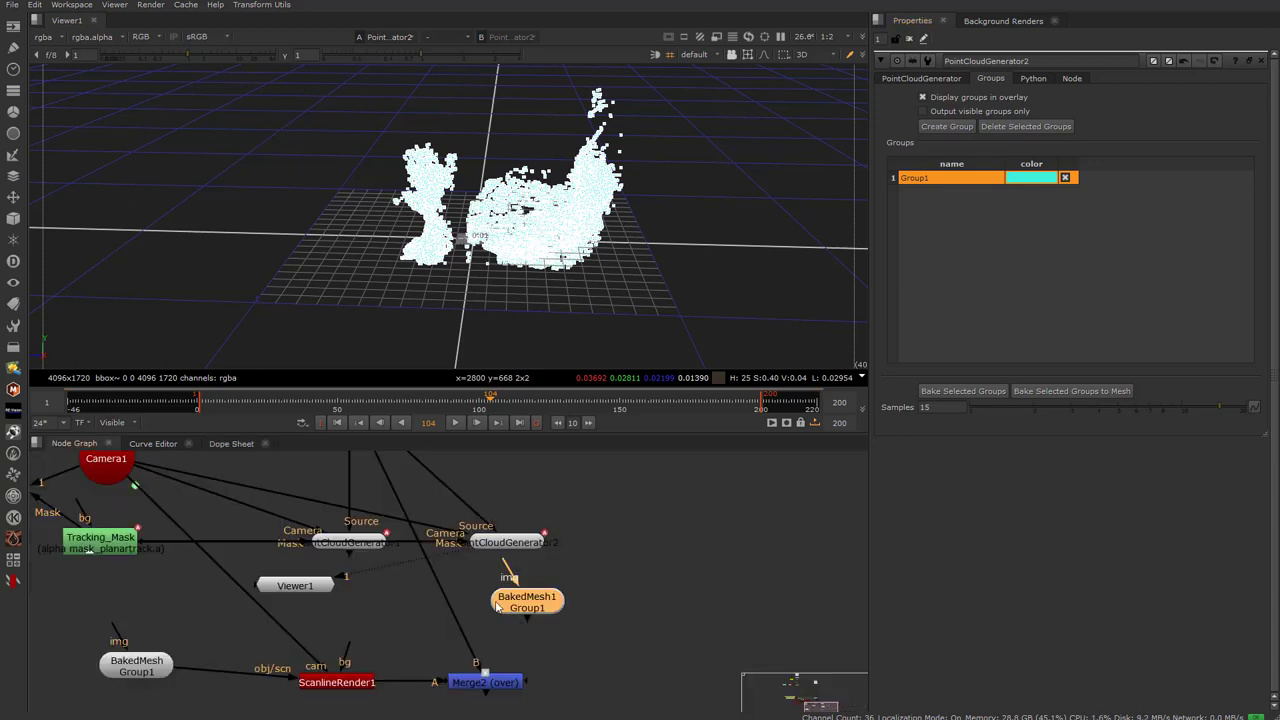
Place the BakedMesh1 node just below BakedMesh and reroute the obj/scn input of ScanlineRender1 to BakedMesh1
drag(516, 612, 559, 631)
scroll(502, 575, down, 3)
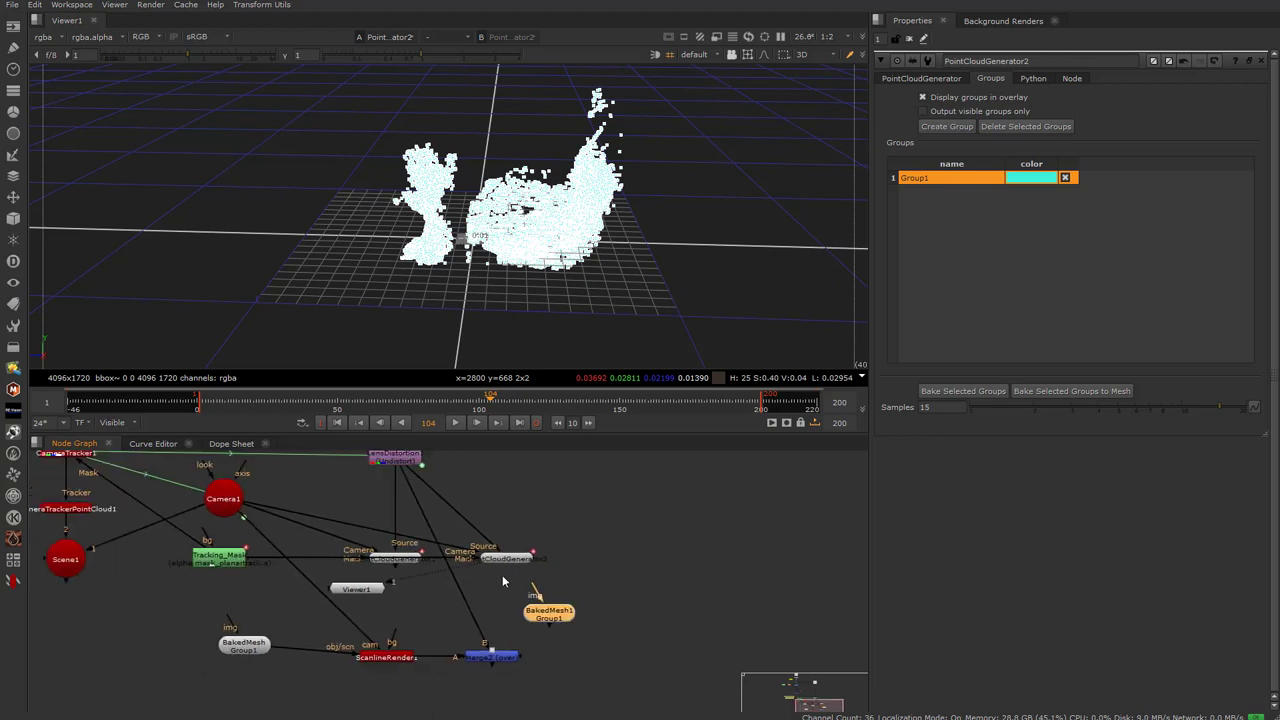
scroll(526, 535, up, 2)
drag(498, 594, 546, 569)
scroll(546, 569, up, 1)
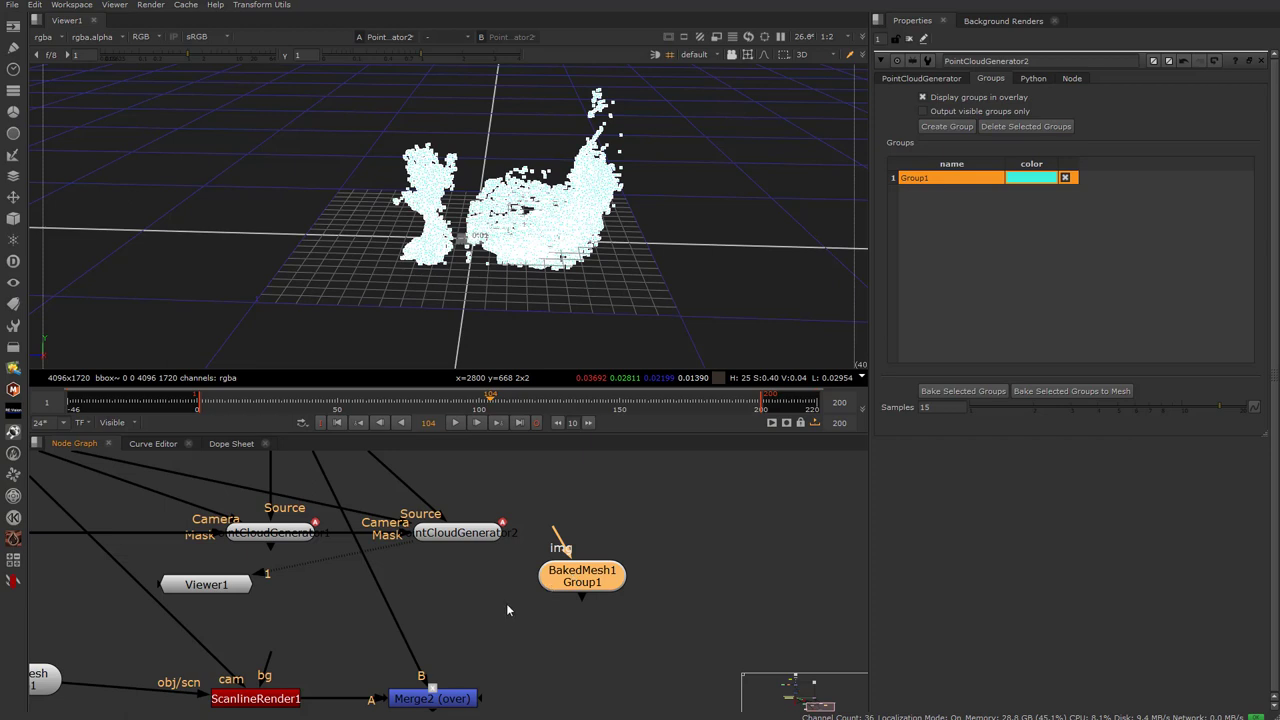
drag(578, 584, 510, 622)
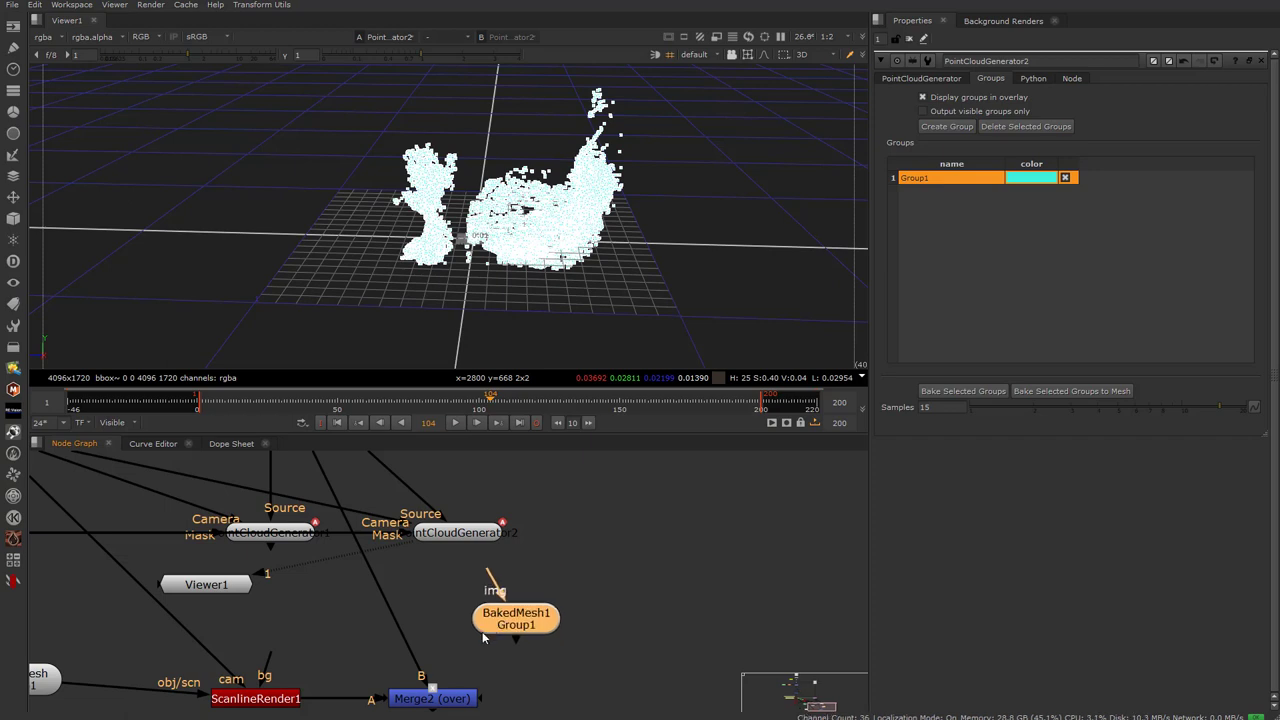
middle_drag(510, 622, 812, 534)
drag(812, 534, 332, 660)
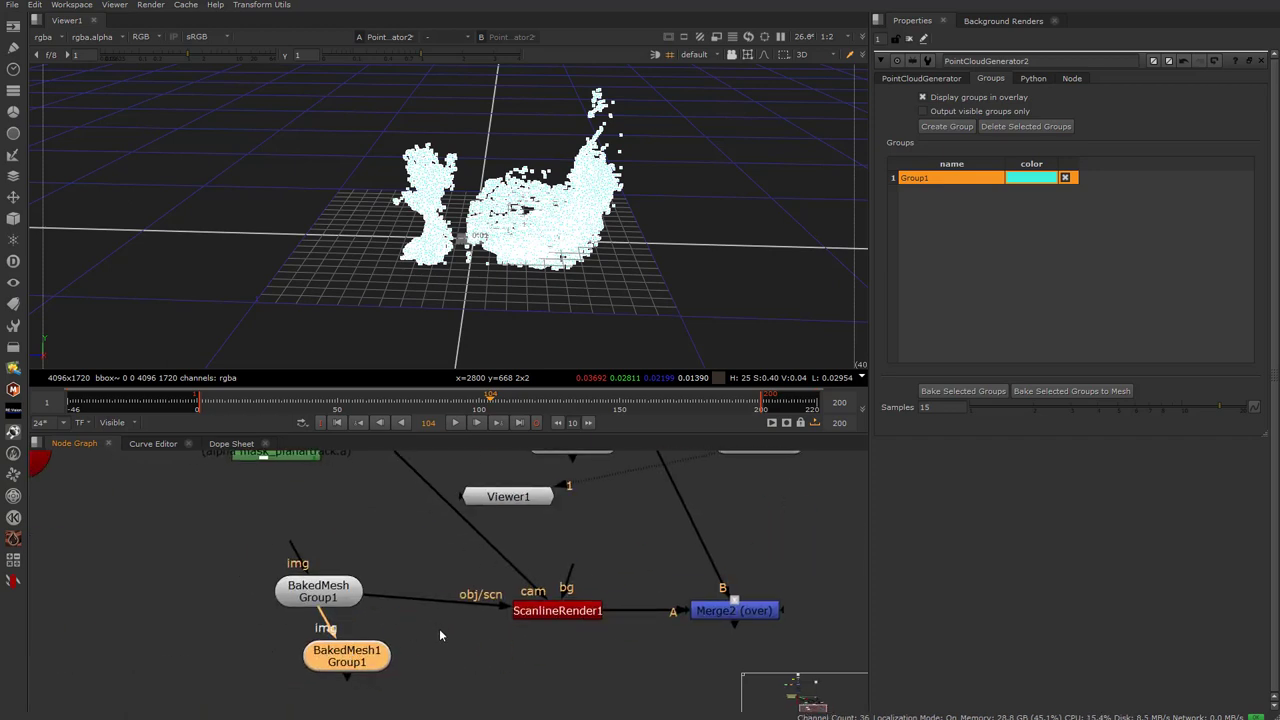
drag(498, 606, 370, 678)
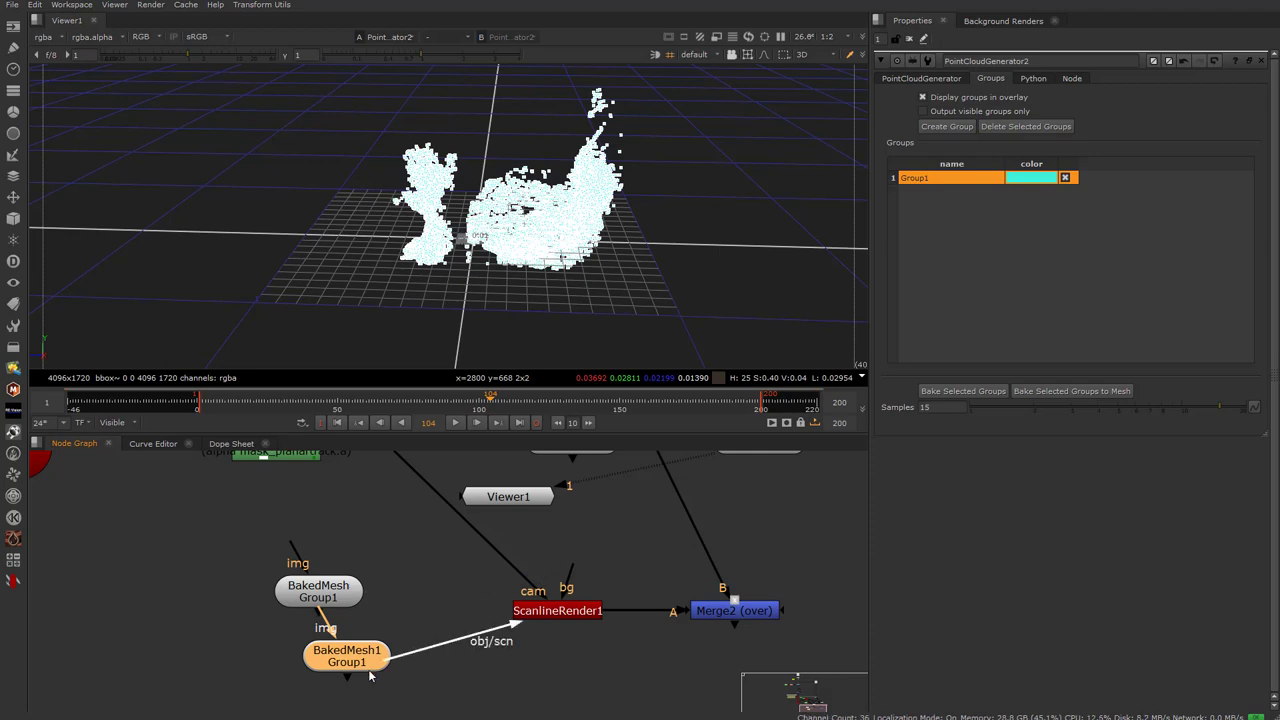
Show BakedMesh1 in Viewer1 and examine the mesh against the point cloud in the 3D view
key(1)
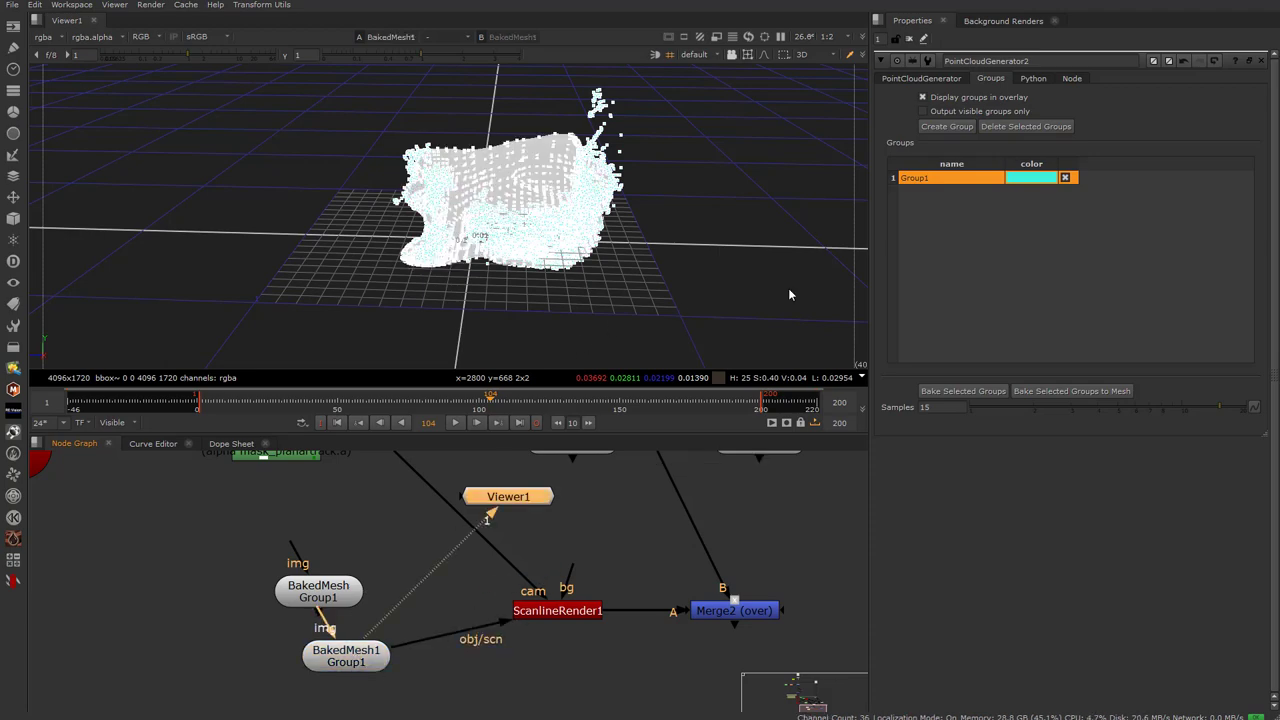
drag(490, 240, 265, 286)
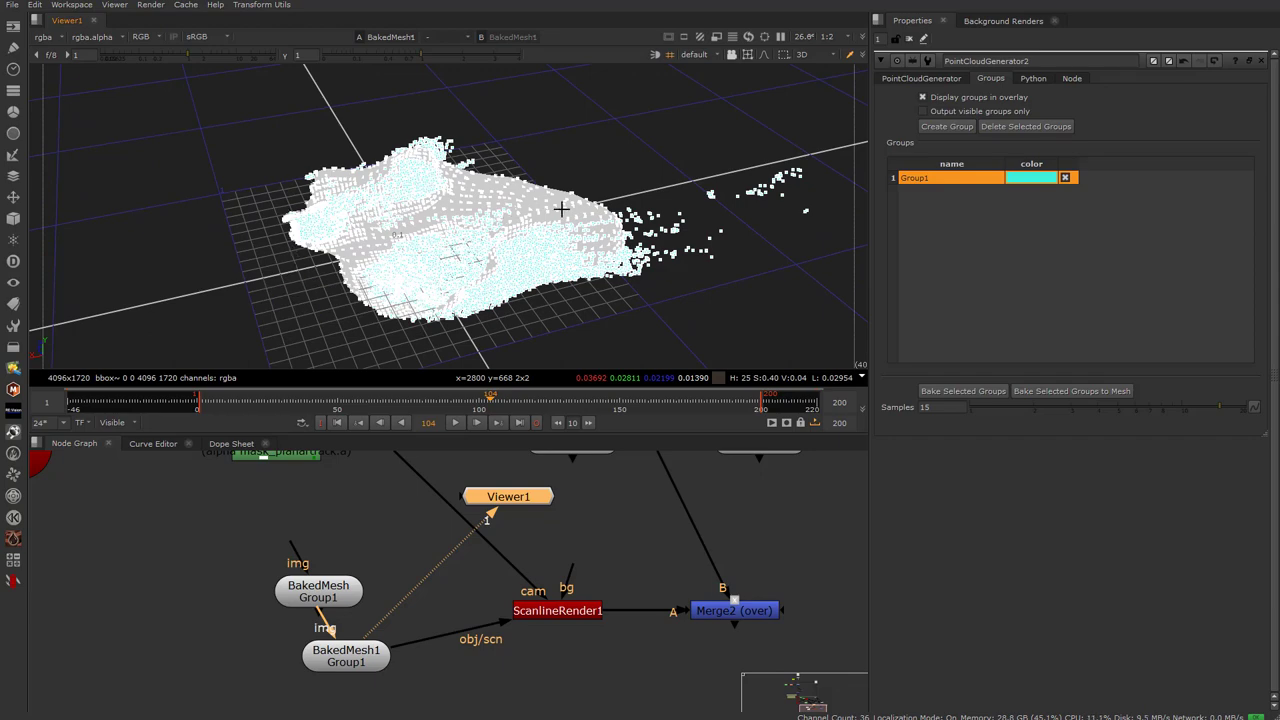
Examine the BakedMesh1 surface and its points from several angles, and show Merge2 in Viewer1
drag(348, 262, 590, 72)
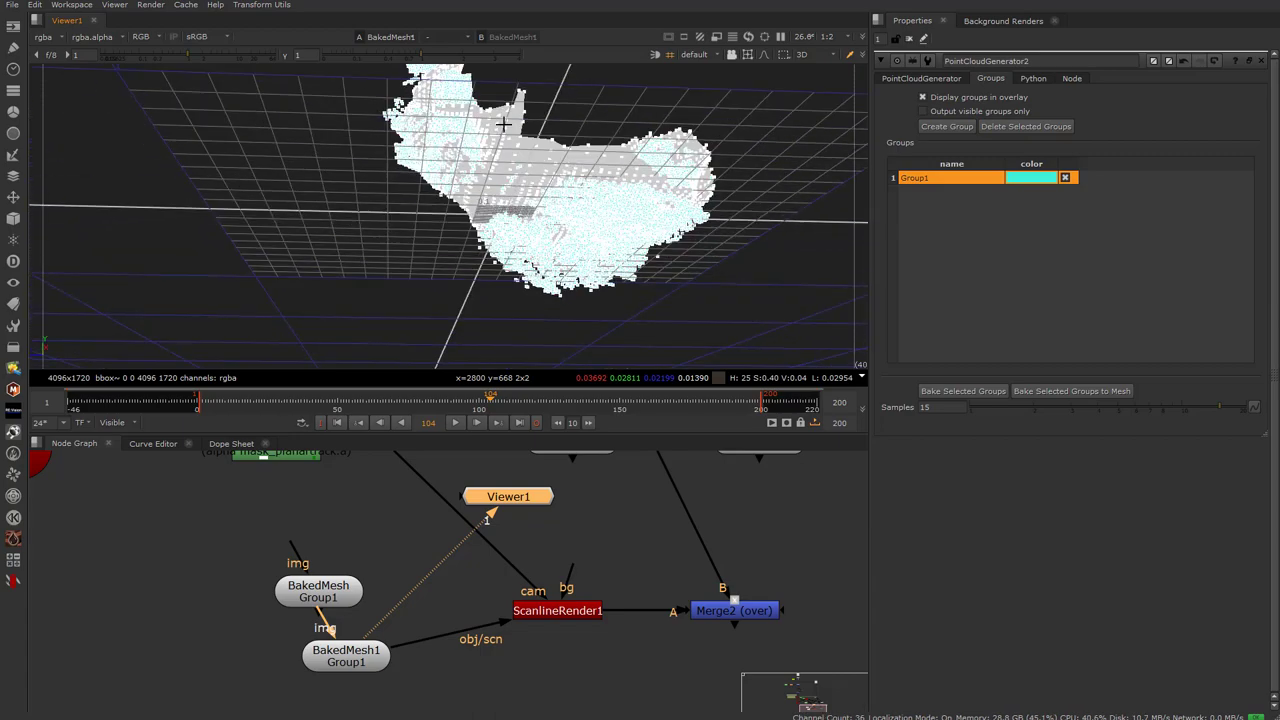
scroll(535, 201, up, 5)
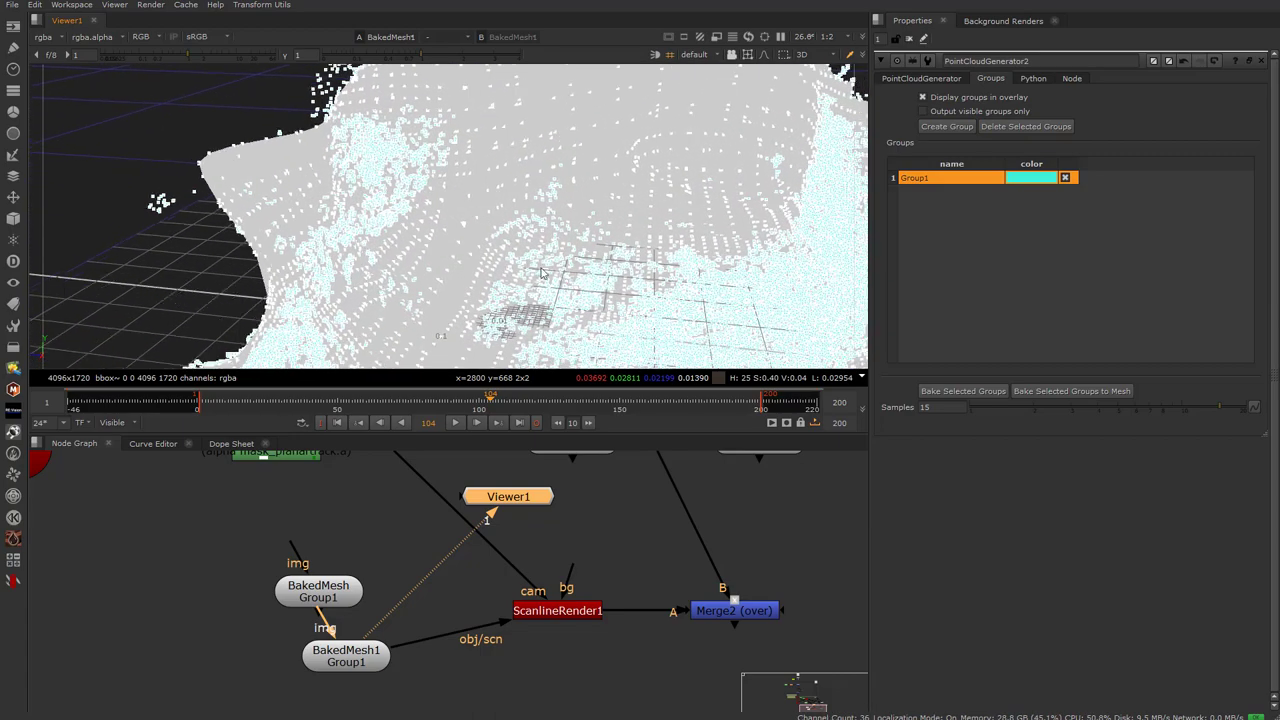
scroll(508, 250, down, 3)
scroll(508, 250, down, 3)
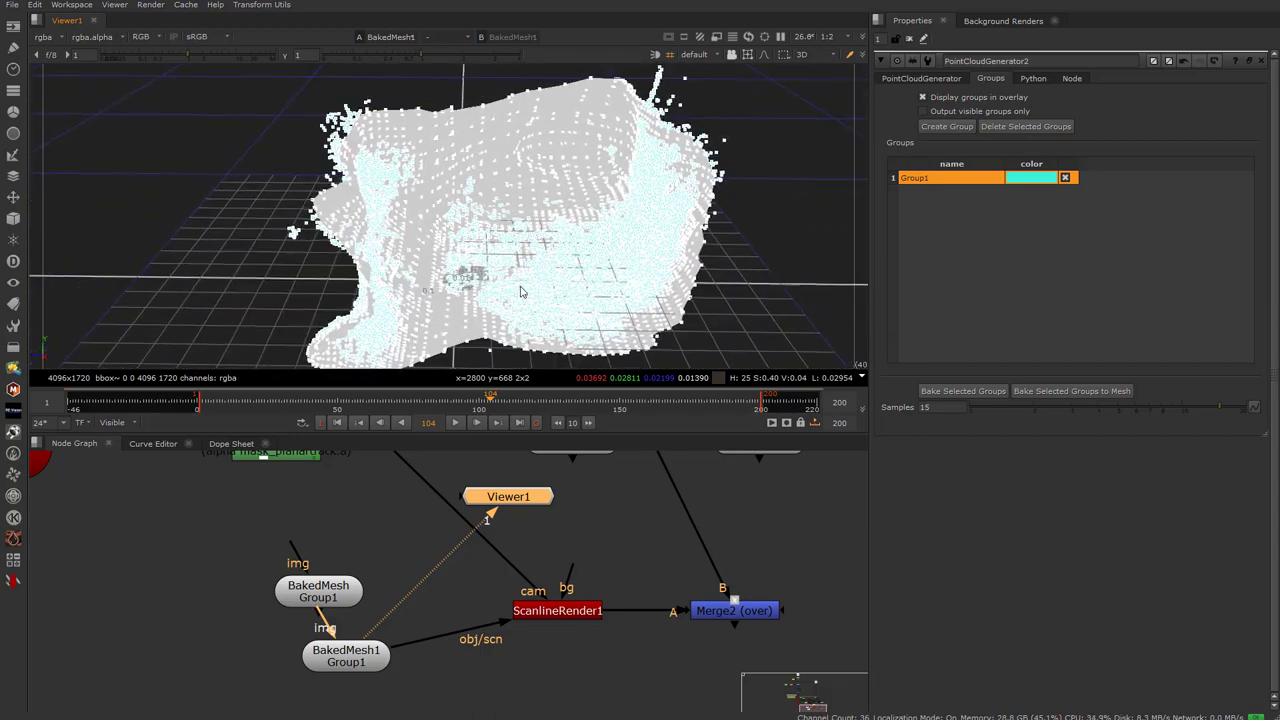
click(720, 614)
key(1)
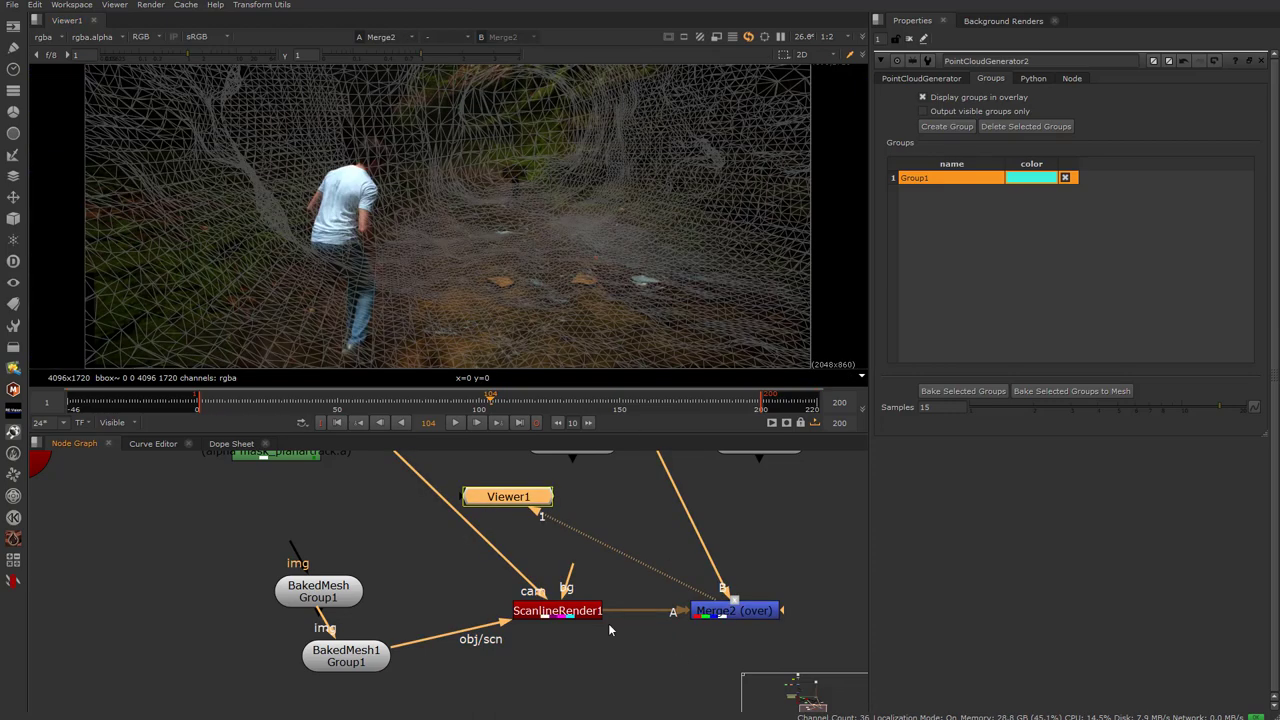
Set BakedMesh1's render mode to wireframe and view the merged result at frame 75
double_click(325, 664)
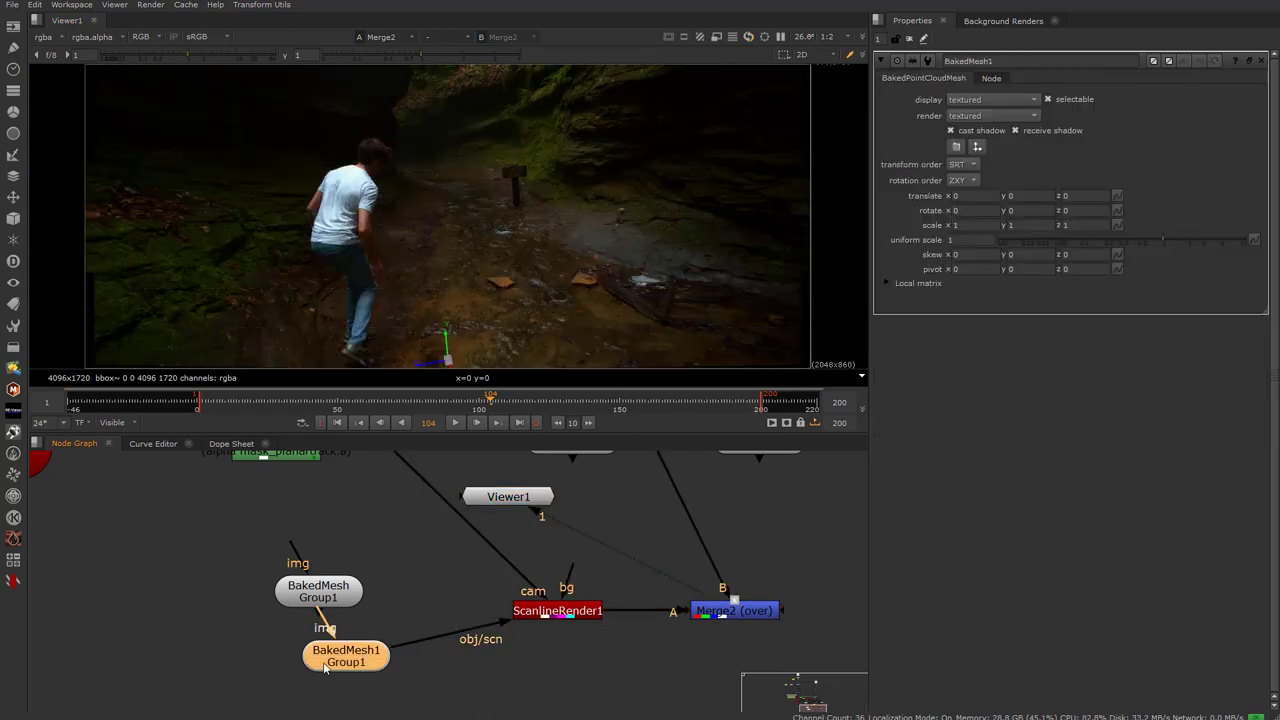
click(976, 118)
click(985, 84)
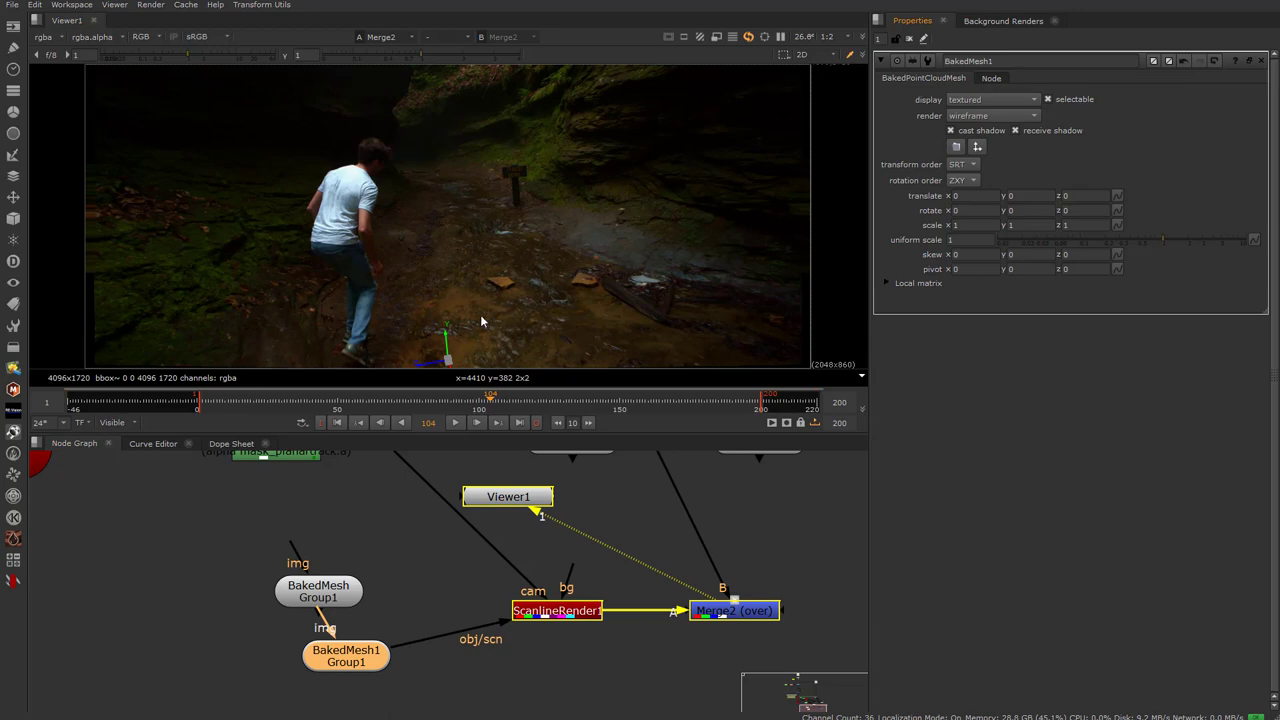
click(407, 404)
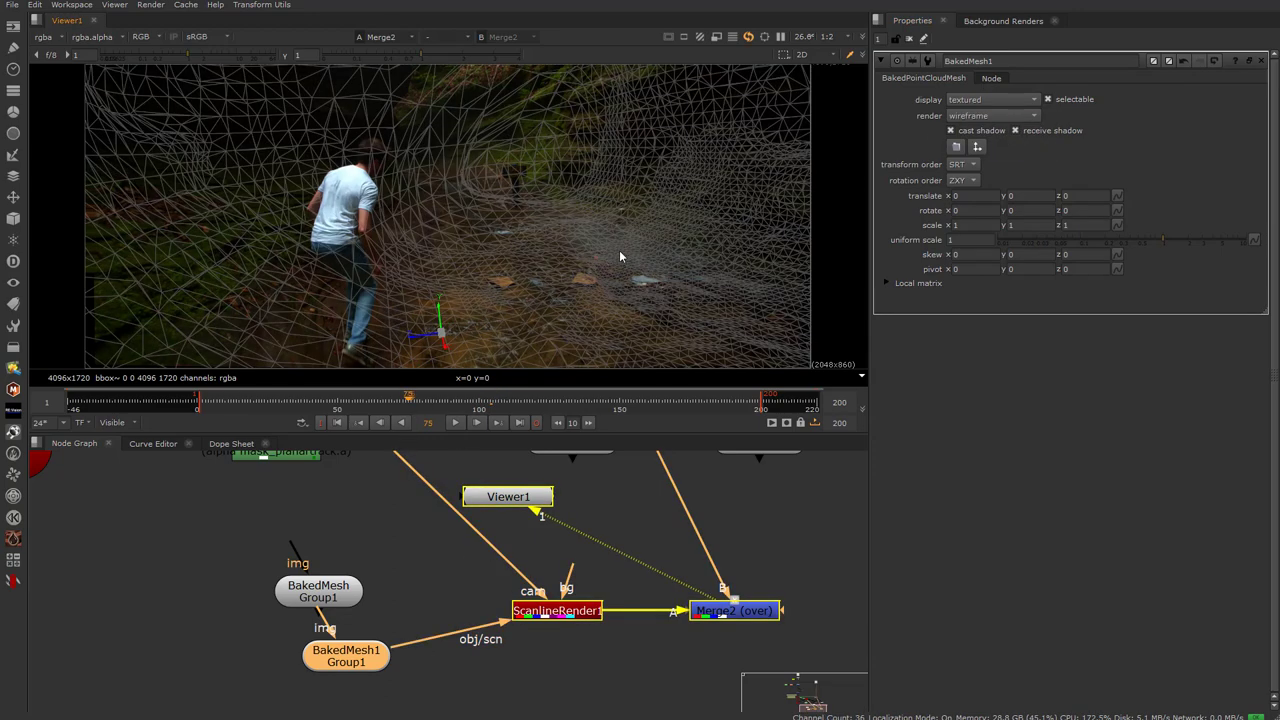
click(414, 598)
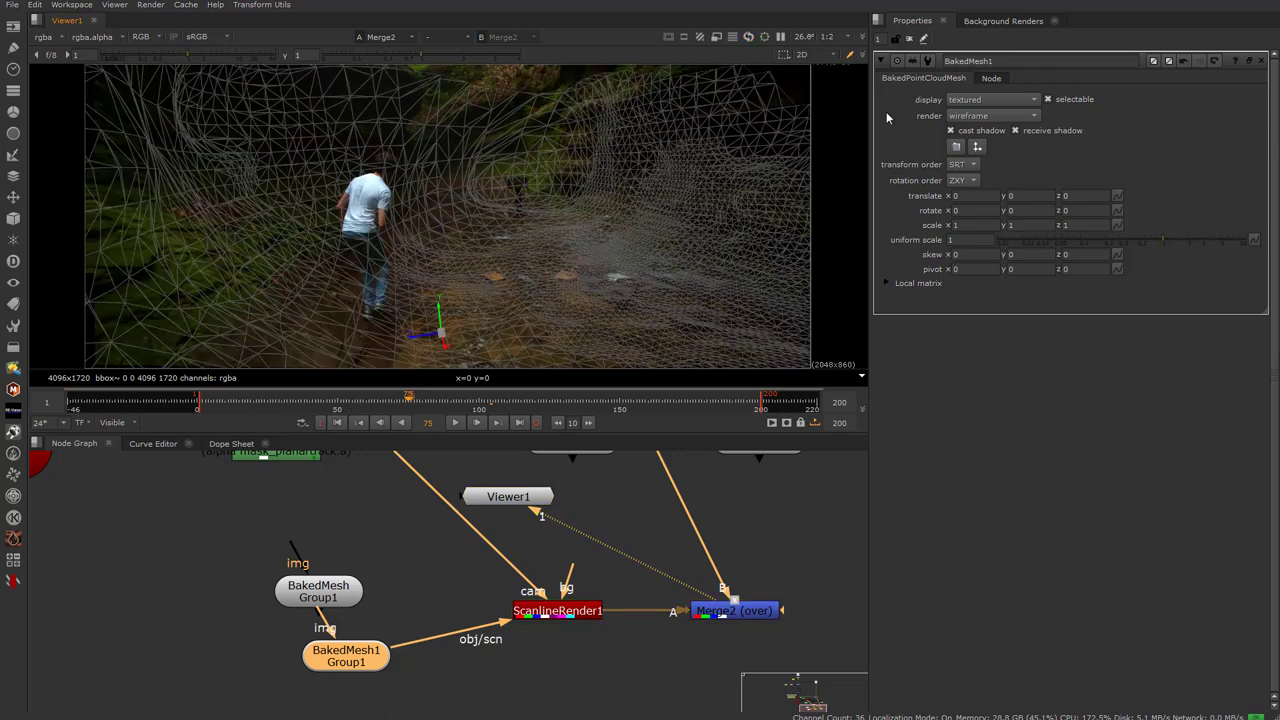
key(Tab)
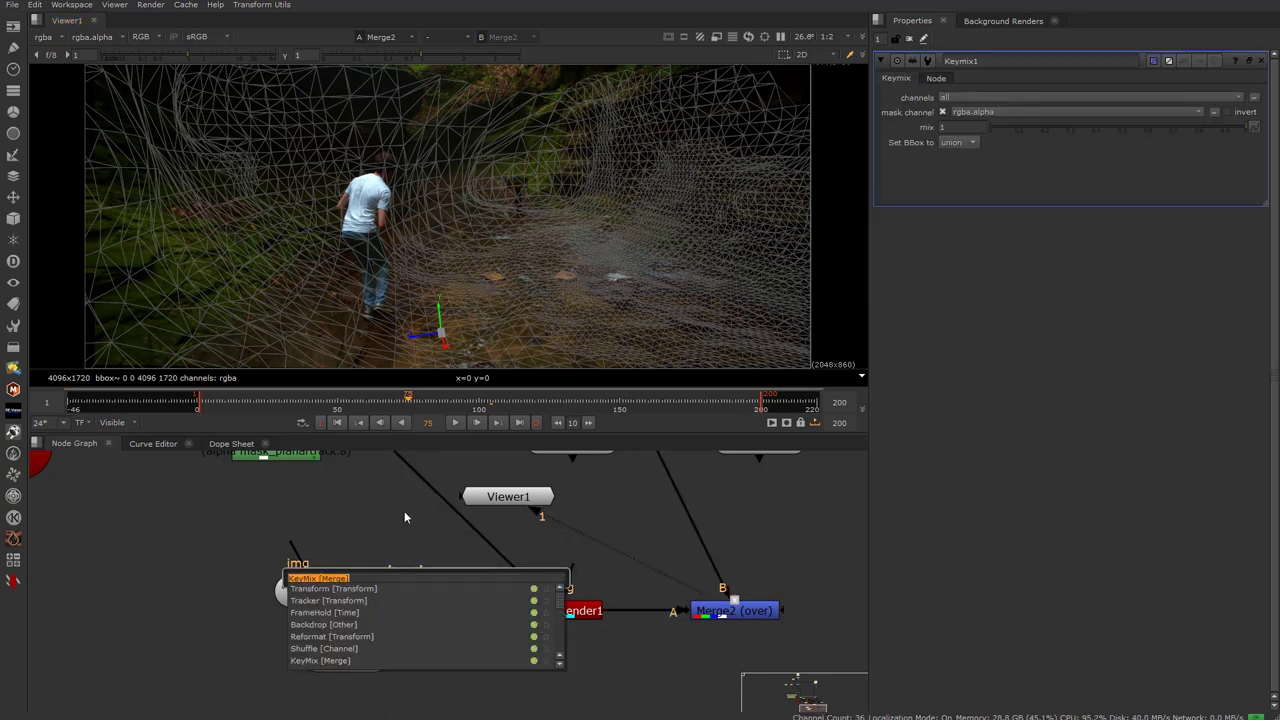
text(t)
key(Return)
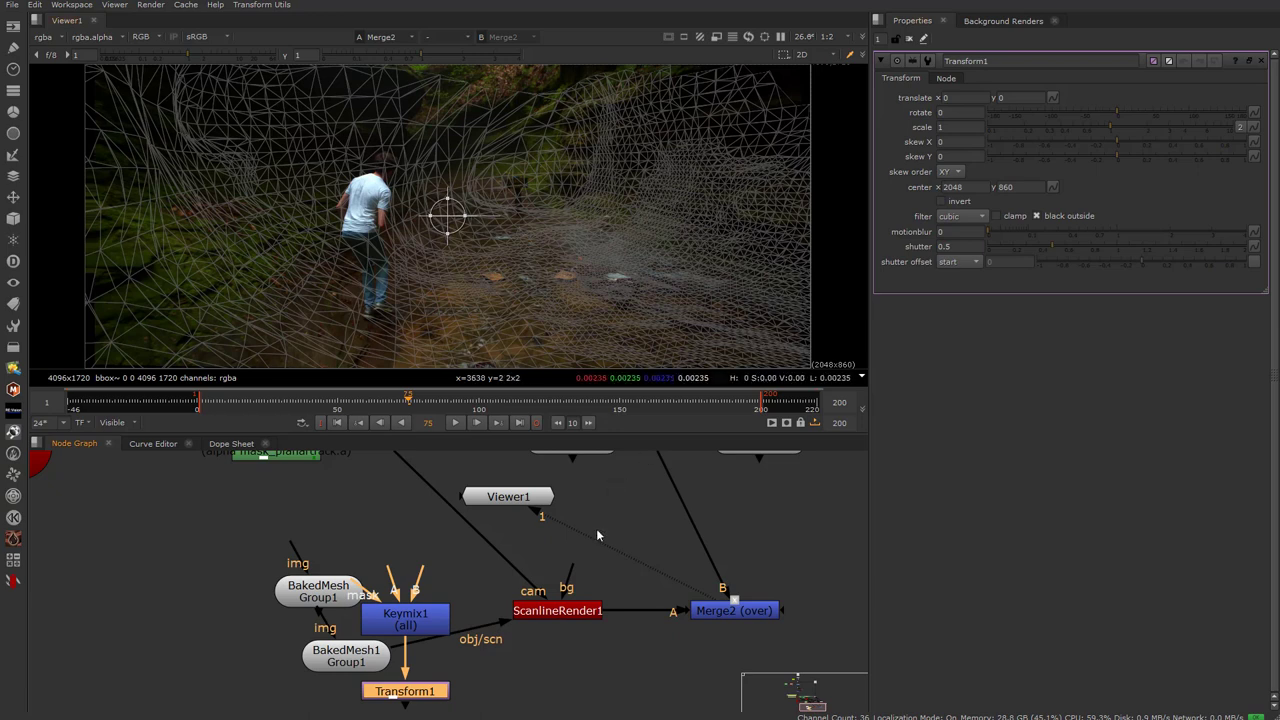
click(422, 624)
key(Delete)
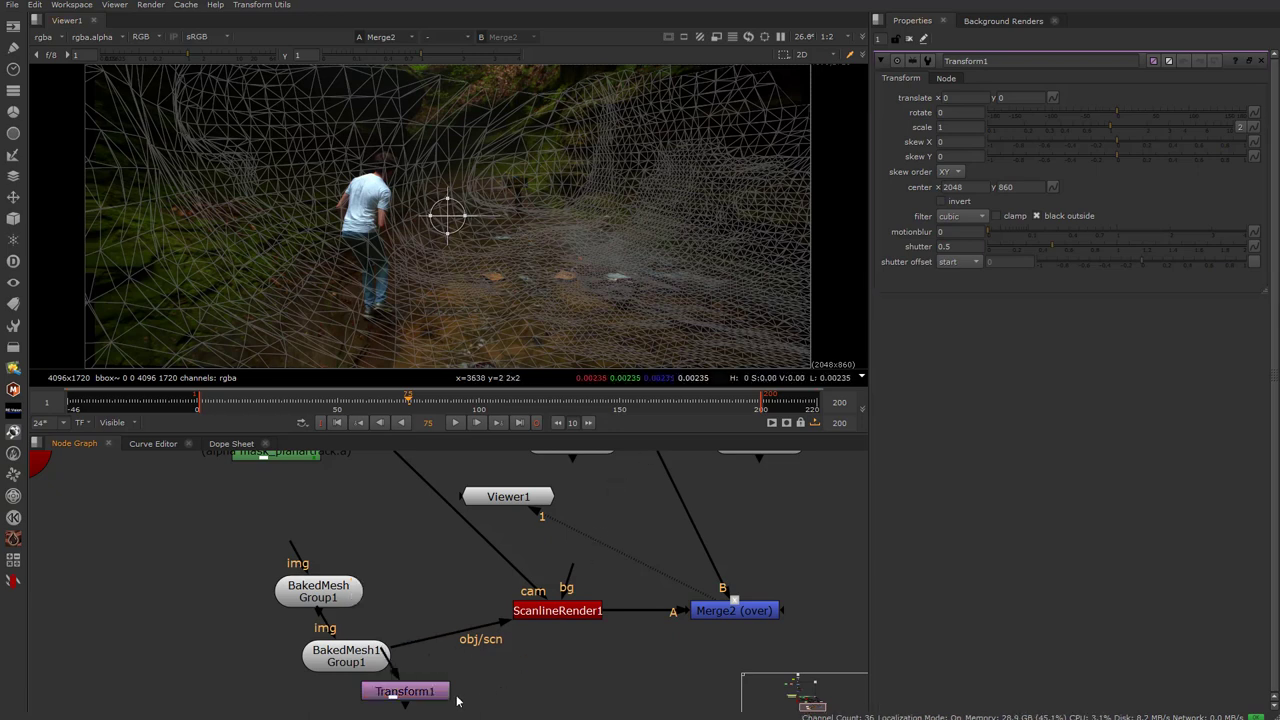
key(Delete)
Insert a Switch node between BakedMesh1 and ScanlineRender1, and connect its input 1 to BakedMesh
key(Tab)
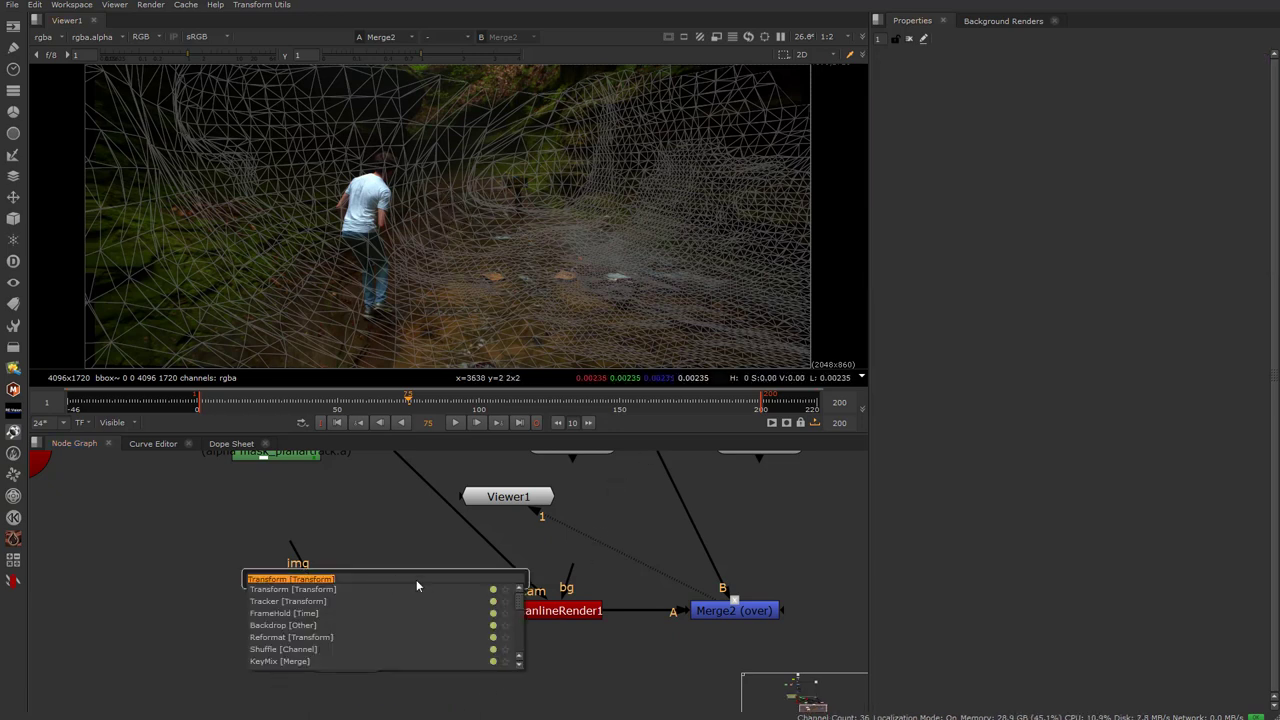
text(sw)
key(Return)
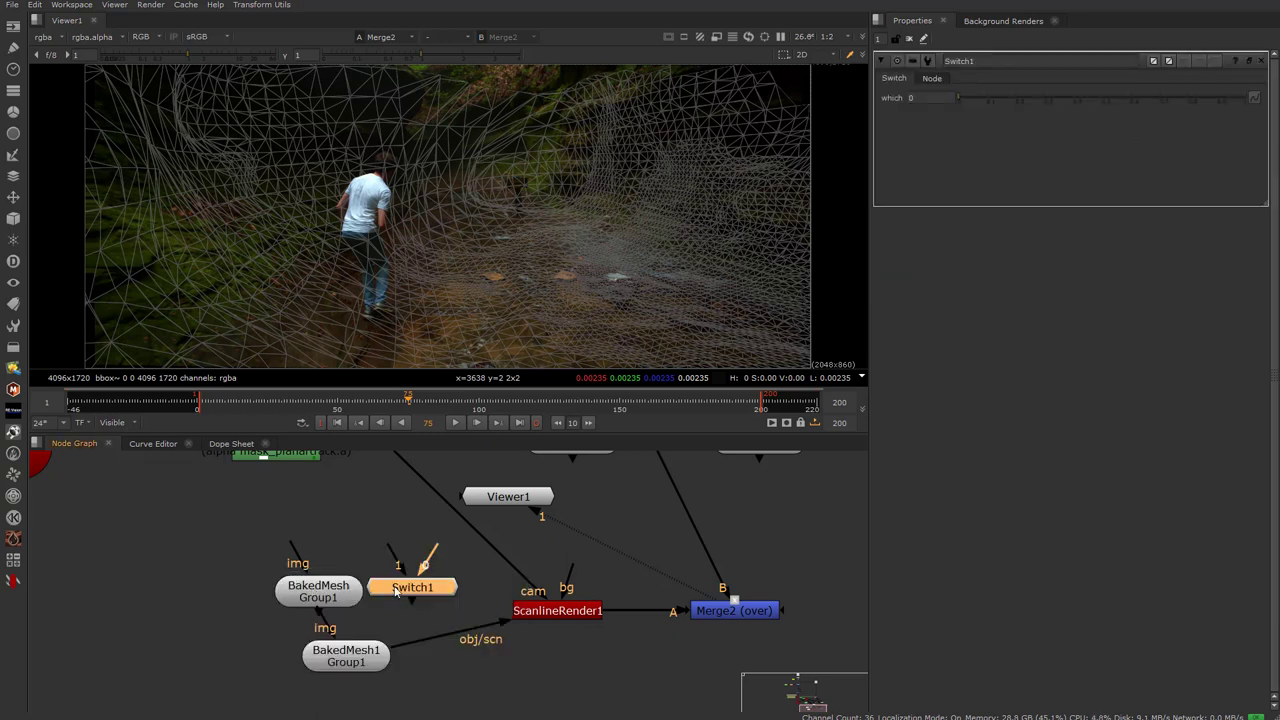
drag(418, 591, 432, 628)
drag(407, 588, 345, 591)
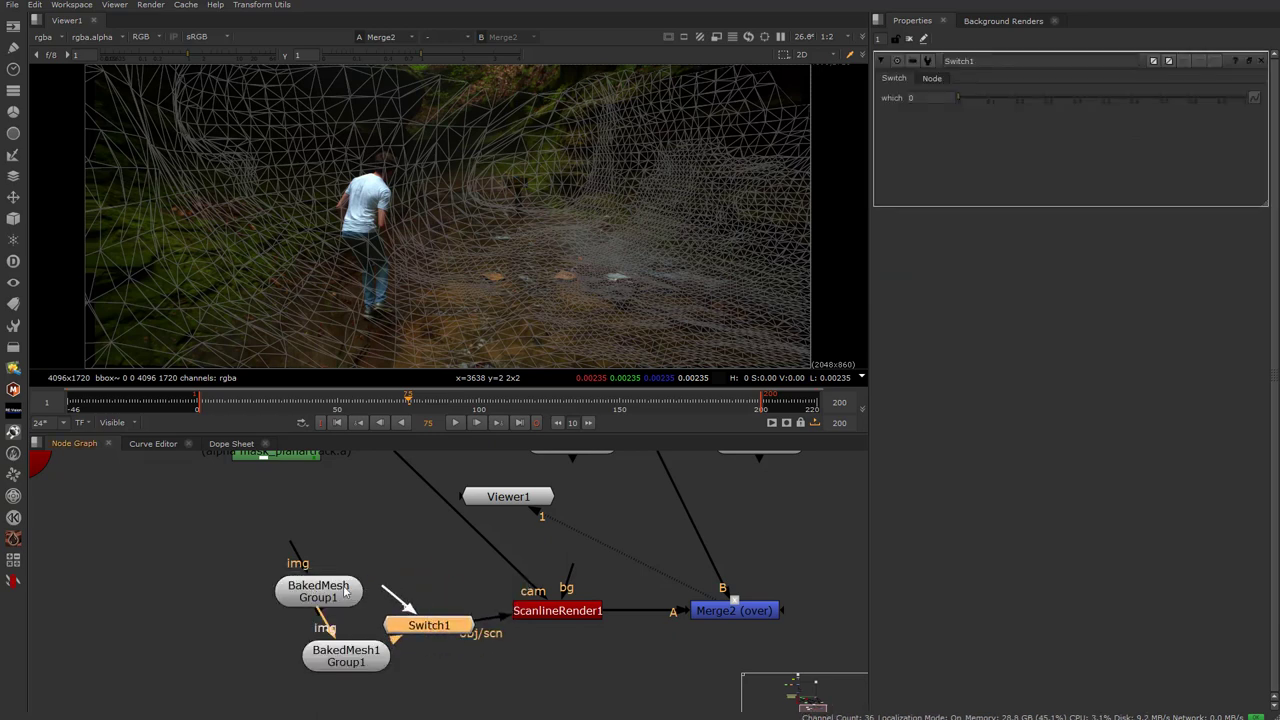
drag(335, 659, 323, 685)
click(432, 630)
scroll(293, 700, up, 2)
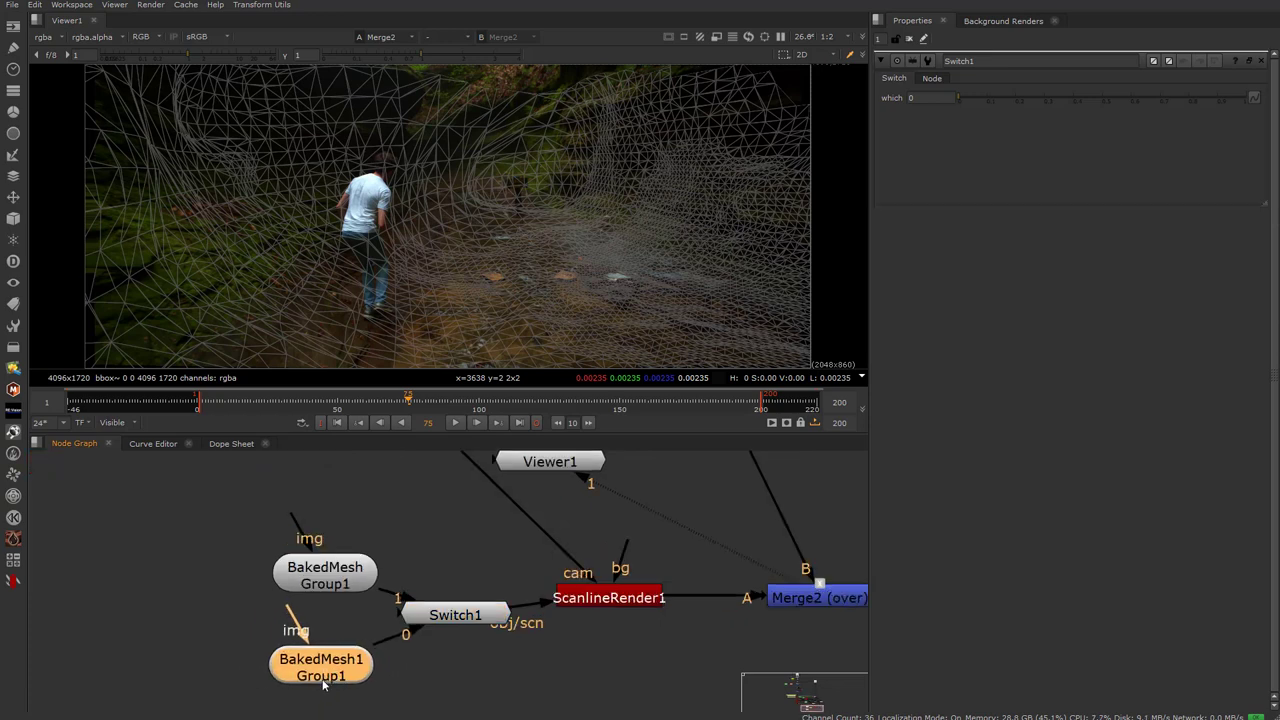
Compare the two baked meshes by switching Switch1's which value between 1 and 0, finishing on 0
double_click(325, 672)
double_click(453, 616)
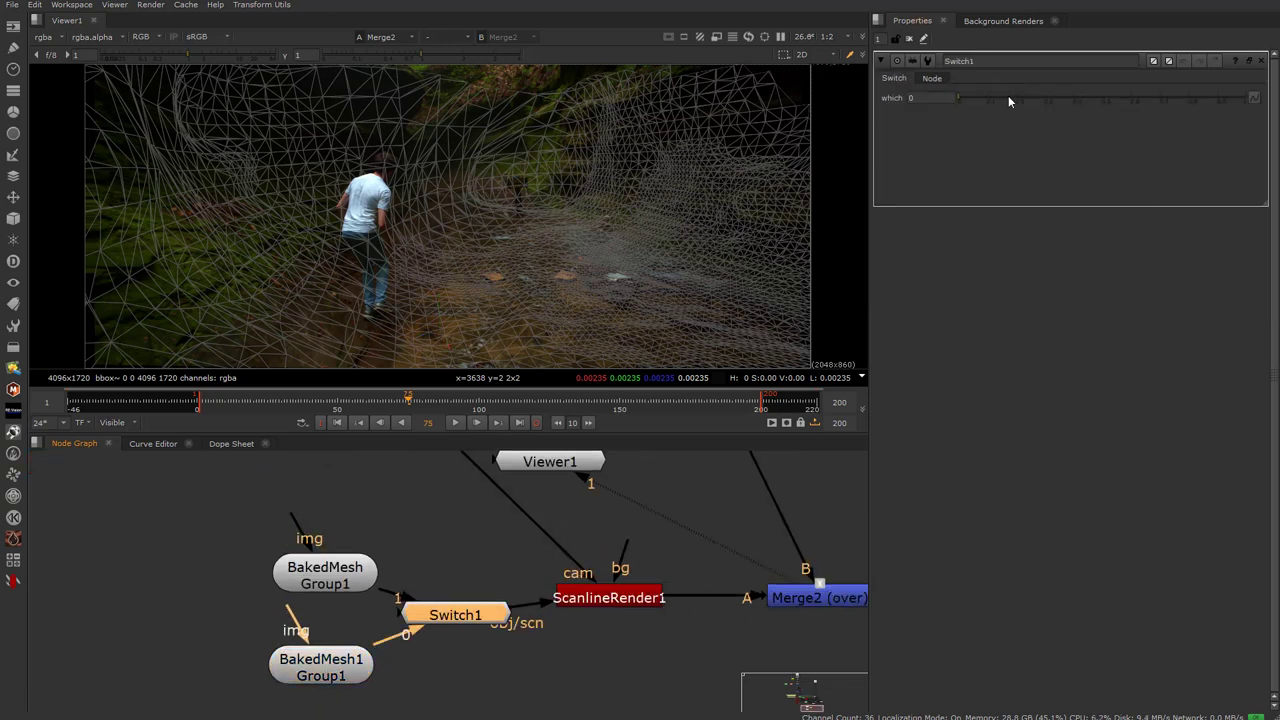
click(1131, 99)
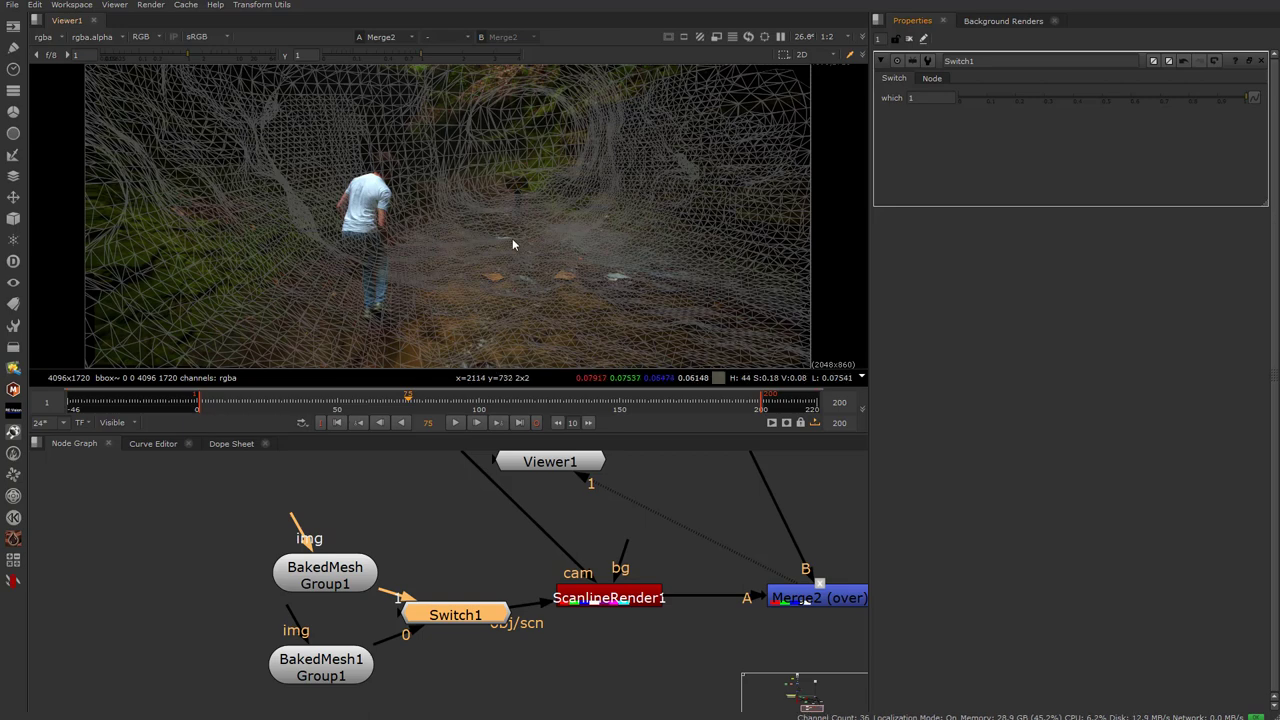
click(1068, 100)
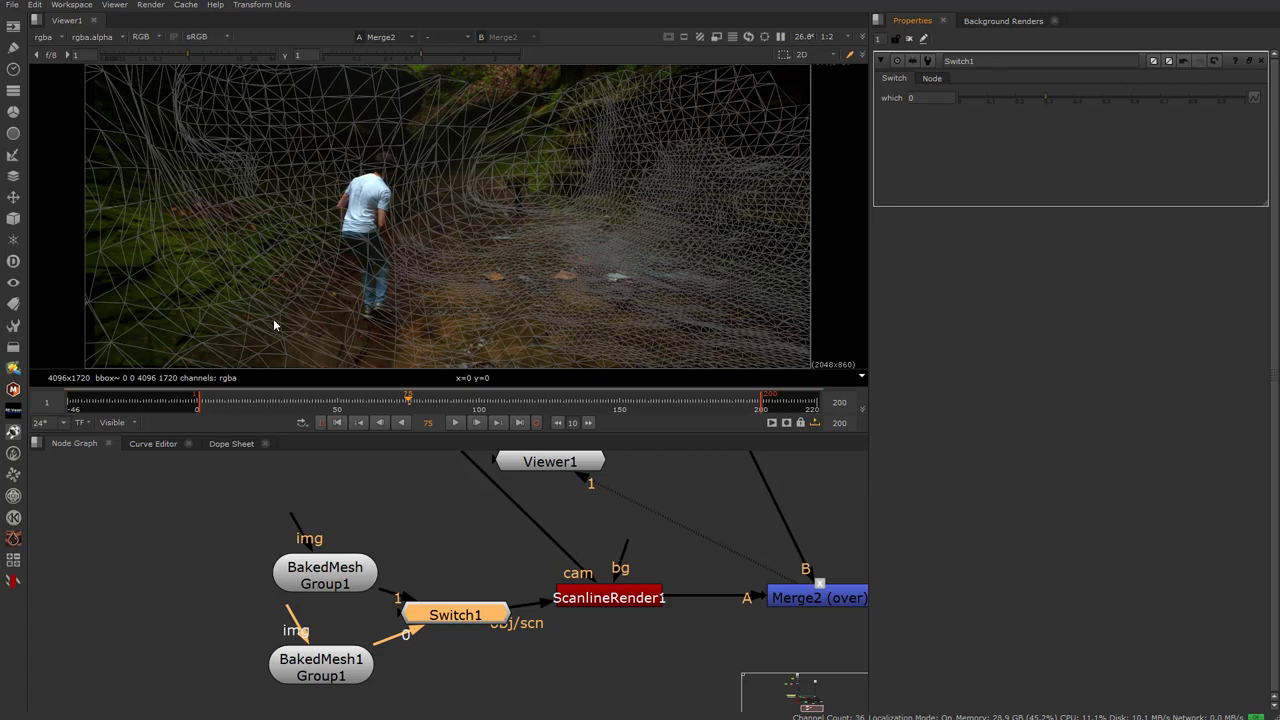
click(1112, 101)
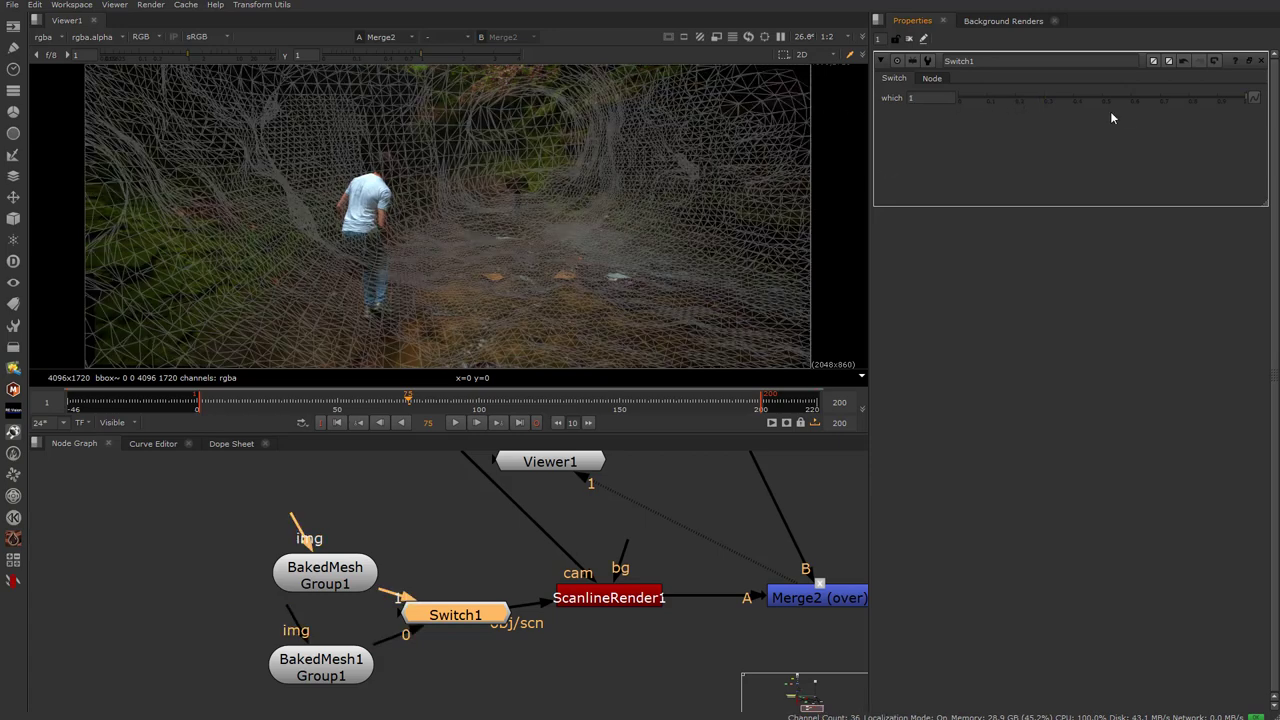
click(1006, 97)
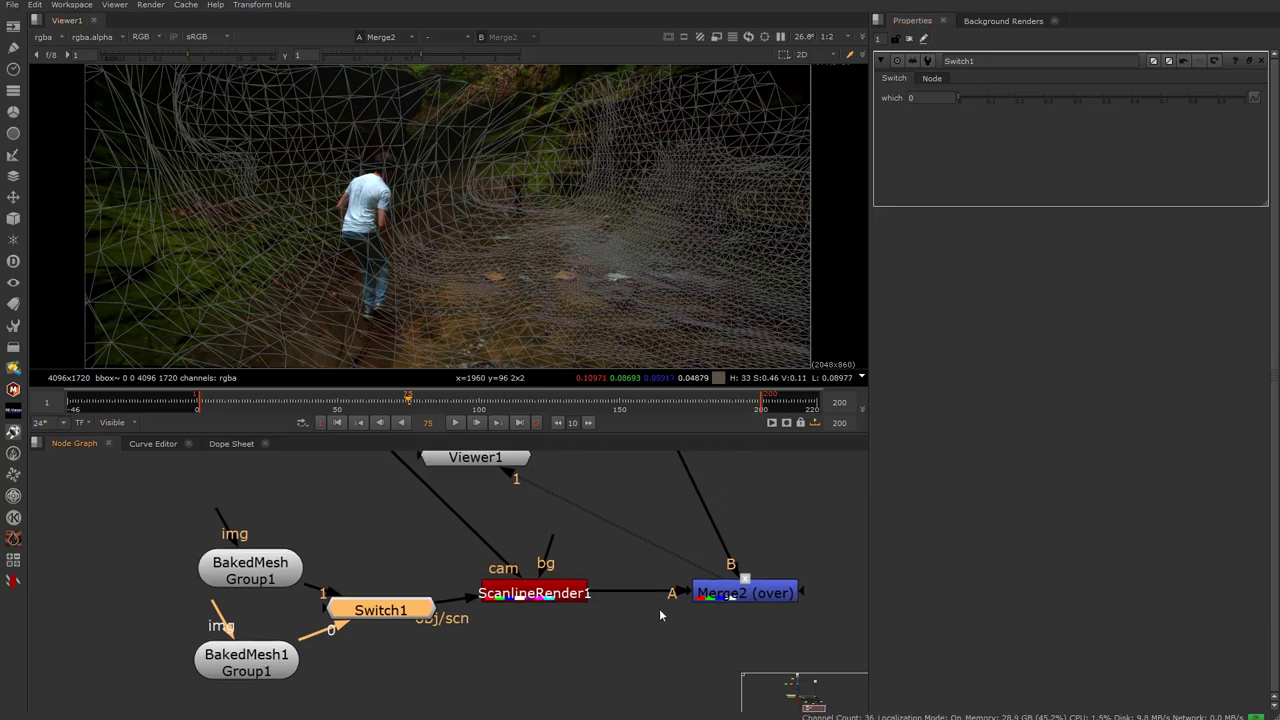
Compare the wireframe overlay at 1:4 and 1:2 viewer resolution in the maximized viewer, and play the shot
key(space)
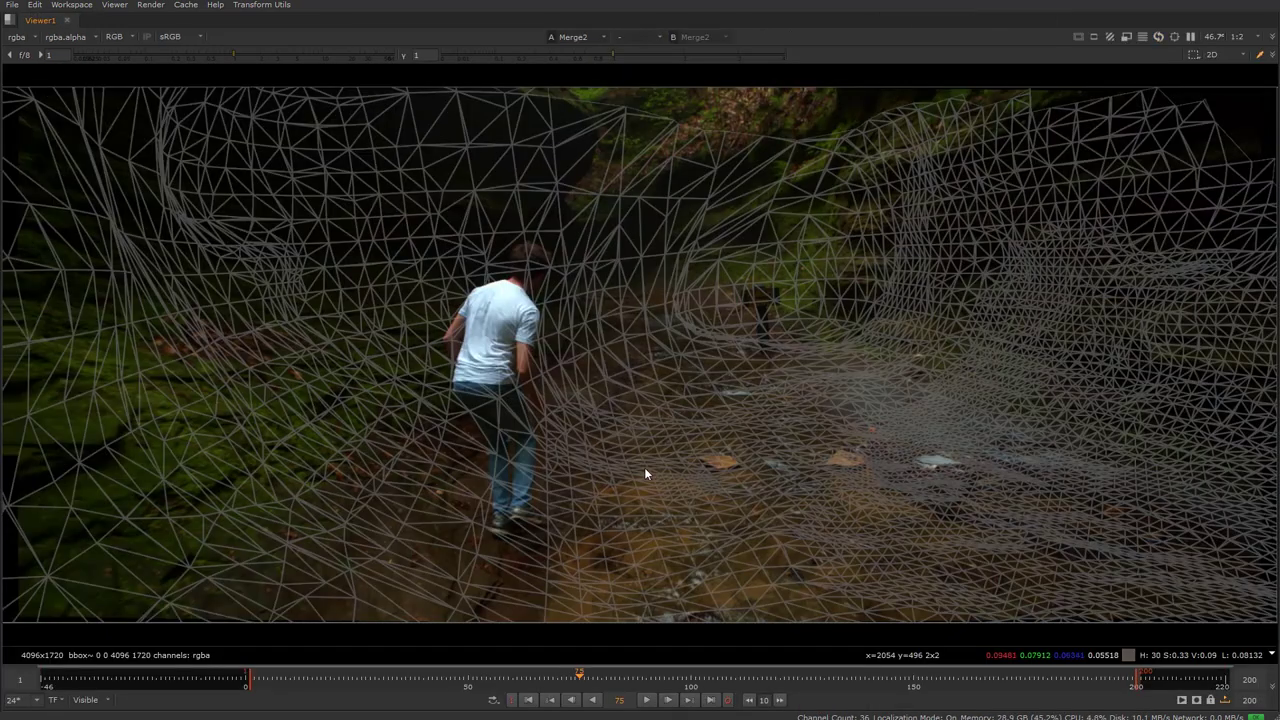
scroll(683, 440, down, 1)
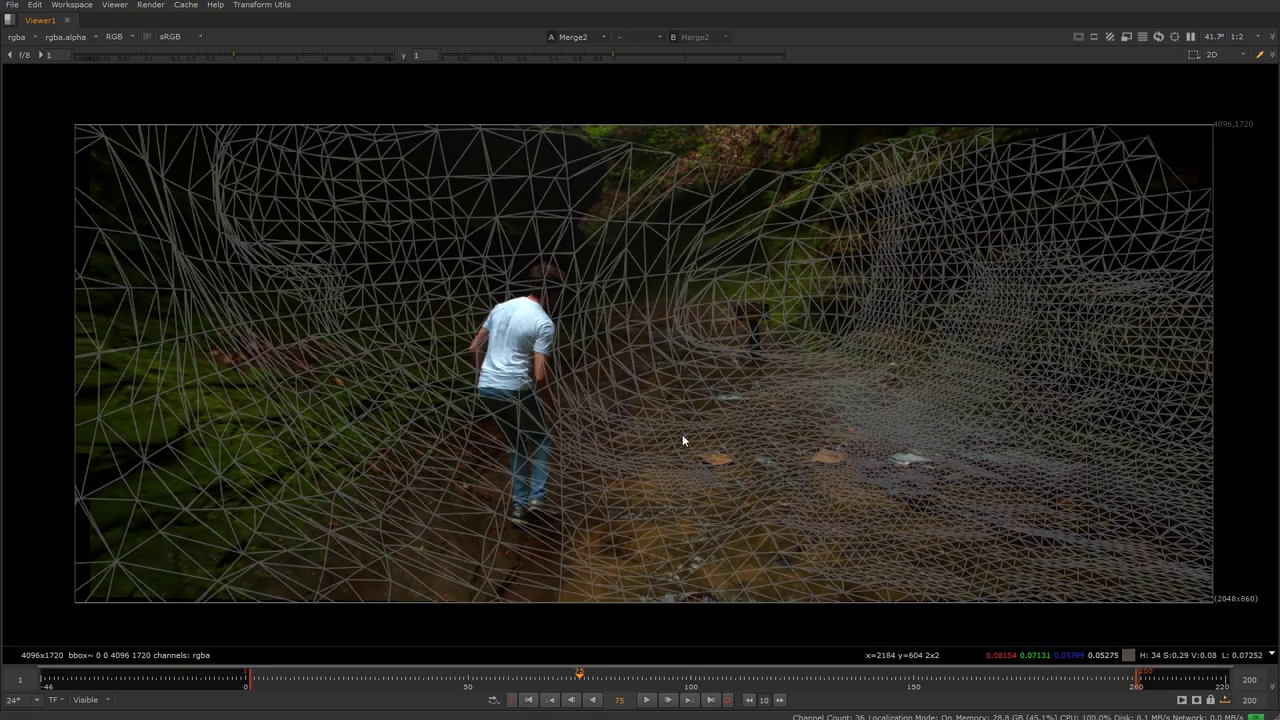
click(1237, 36)
click(1245, 78)
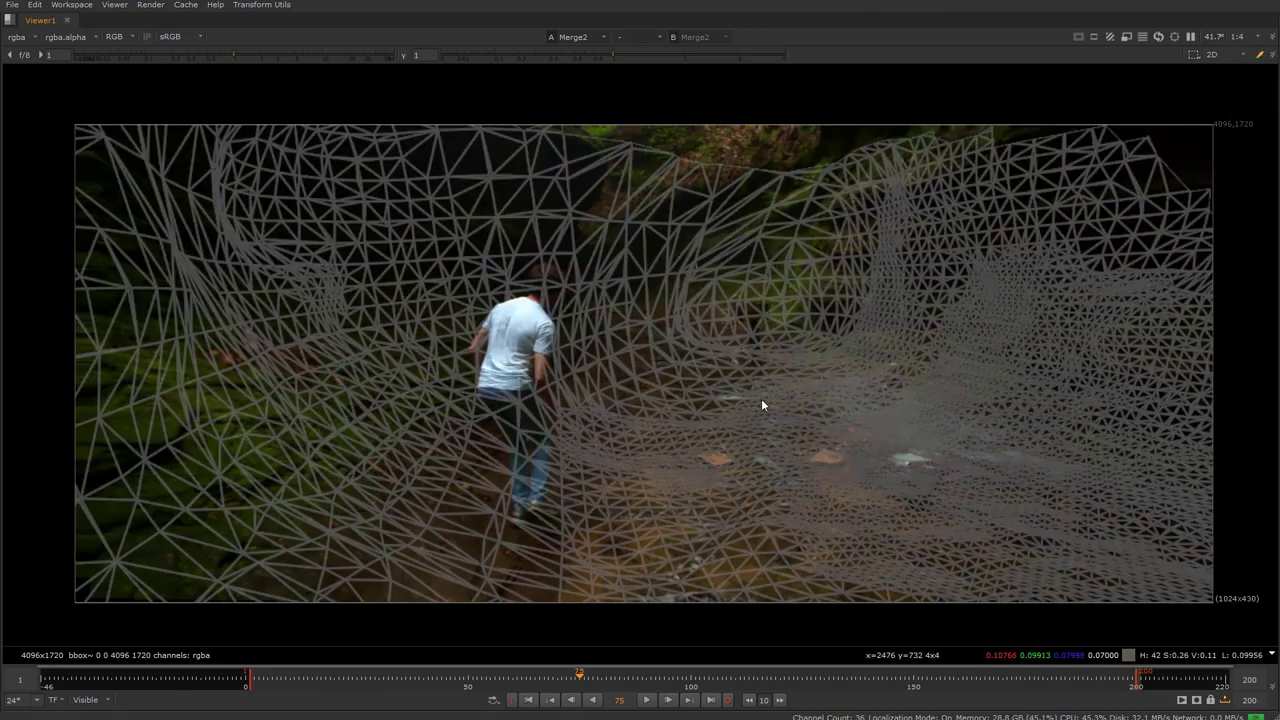
click(1250, 38)
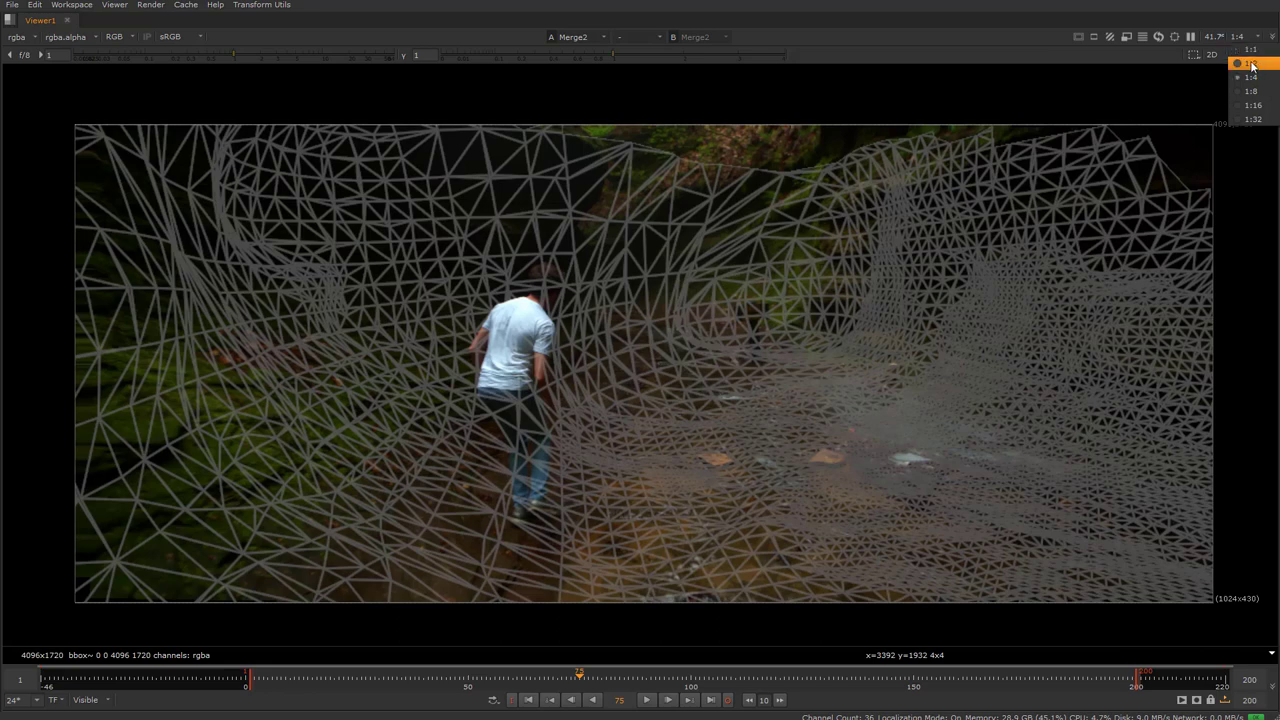
click(1250, 63)
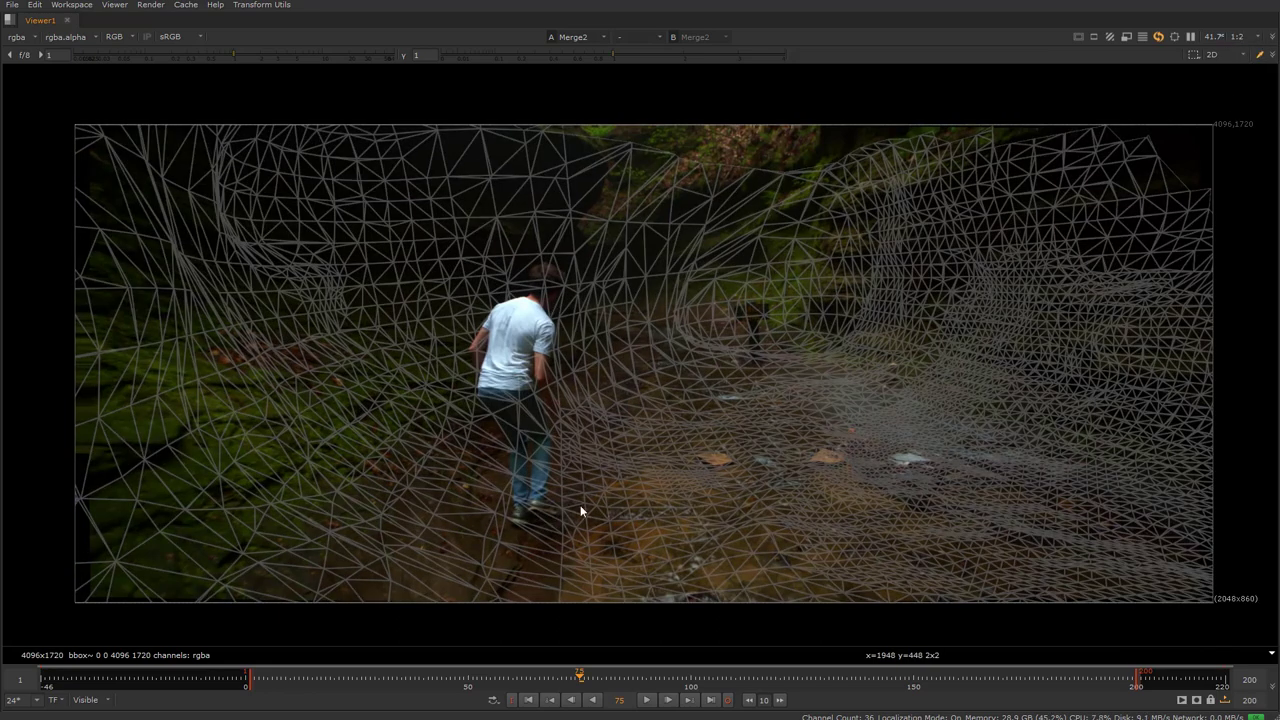
click(645, 700)
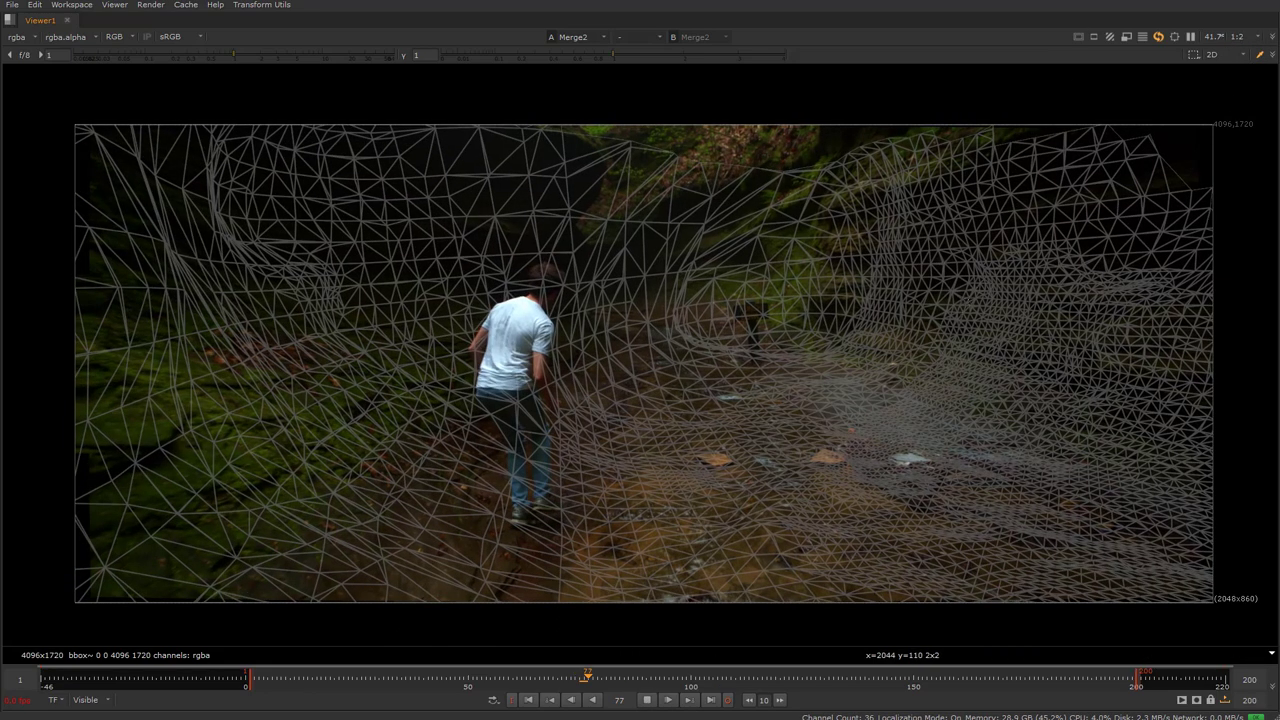
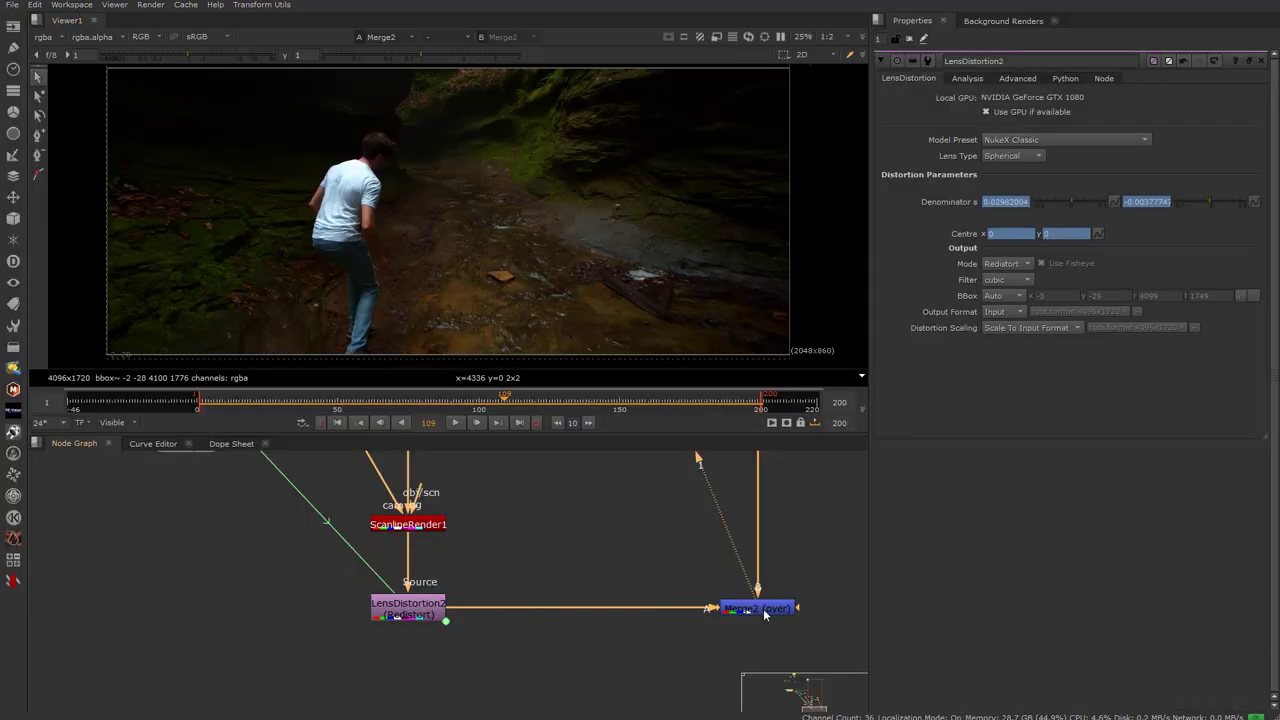
Examine the projection branch feeding Merge2 in the node graph and show FrameHold1 in Viewer1
click(764, 611)
scroll(497, 646, down, 4)
middle_drag(438, 524, 478, 624)
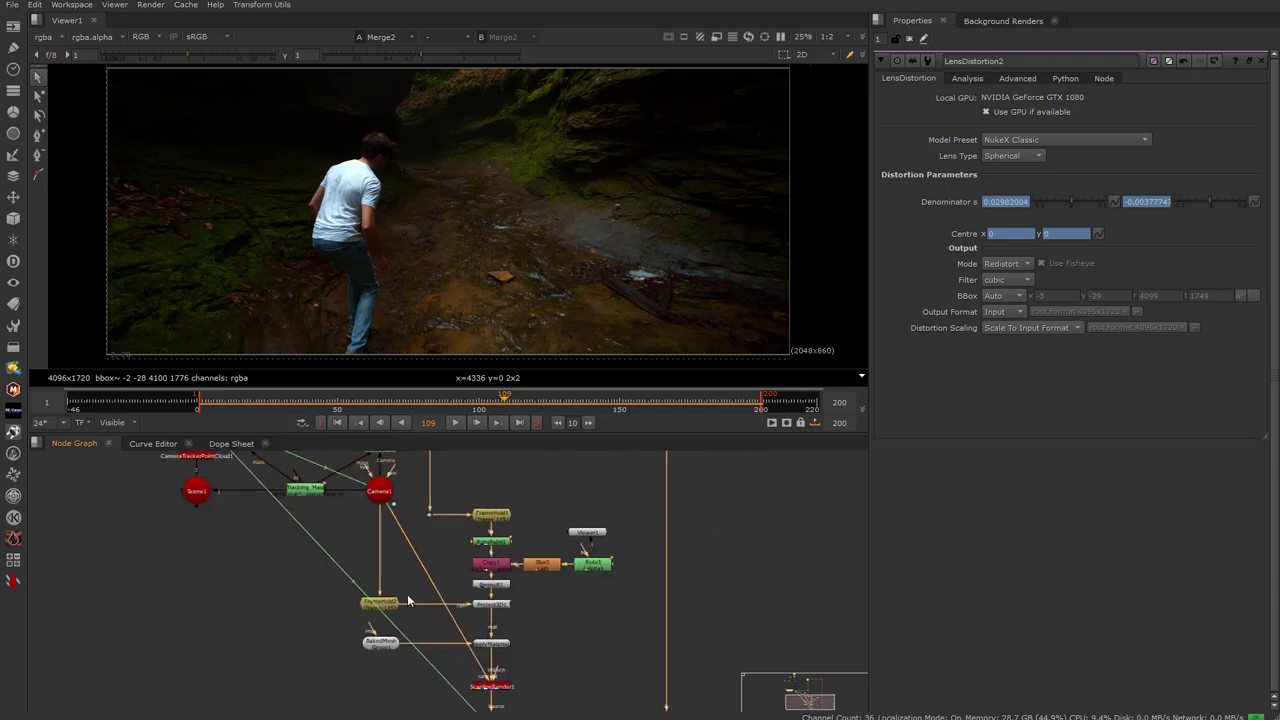
key(space)
scroll(520, 356, up, 3)
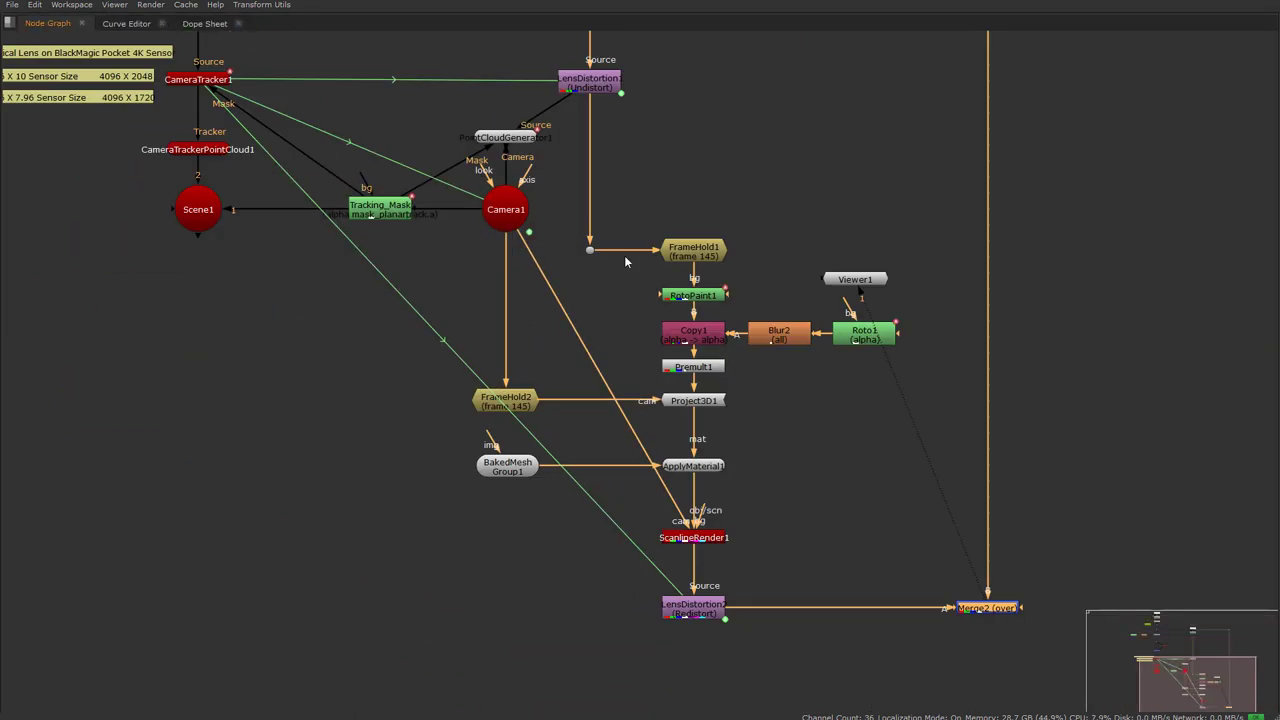
scroll(625, 262, up, 2)
click(700, 252)
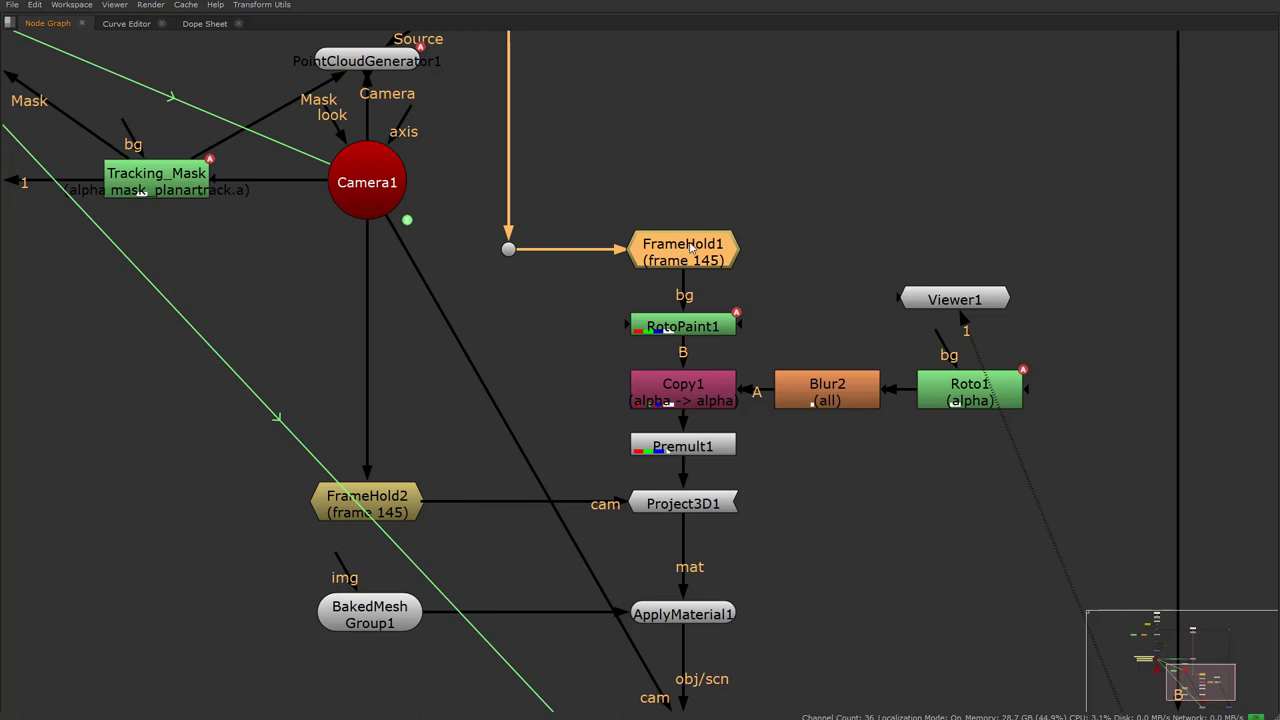
key(space)
scroll(510, 553, down, 3)
scroll(510, 553, up, 2)
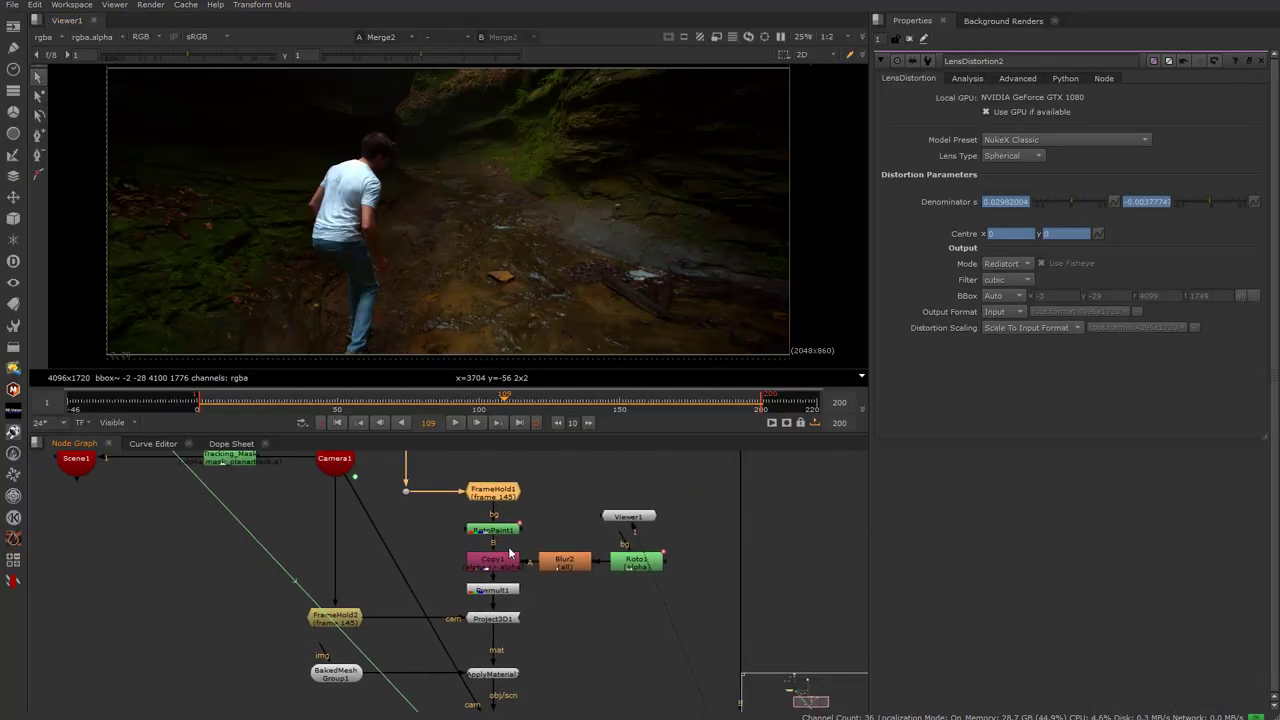
scroll(510, 553, up, 2)
key(1)
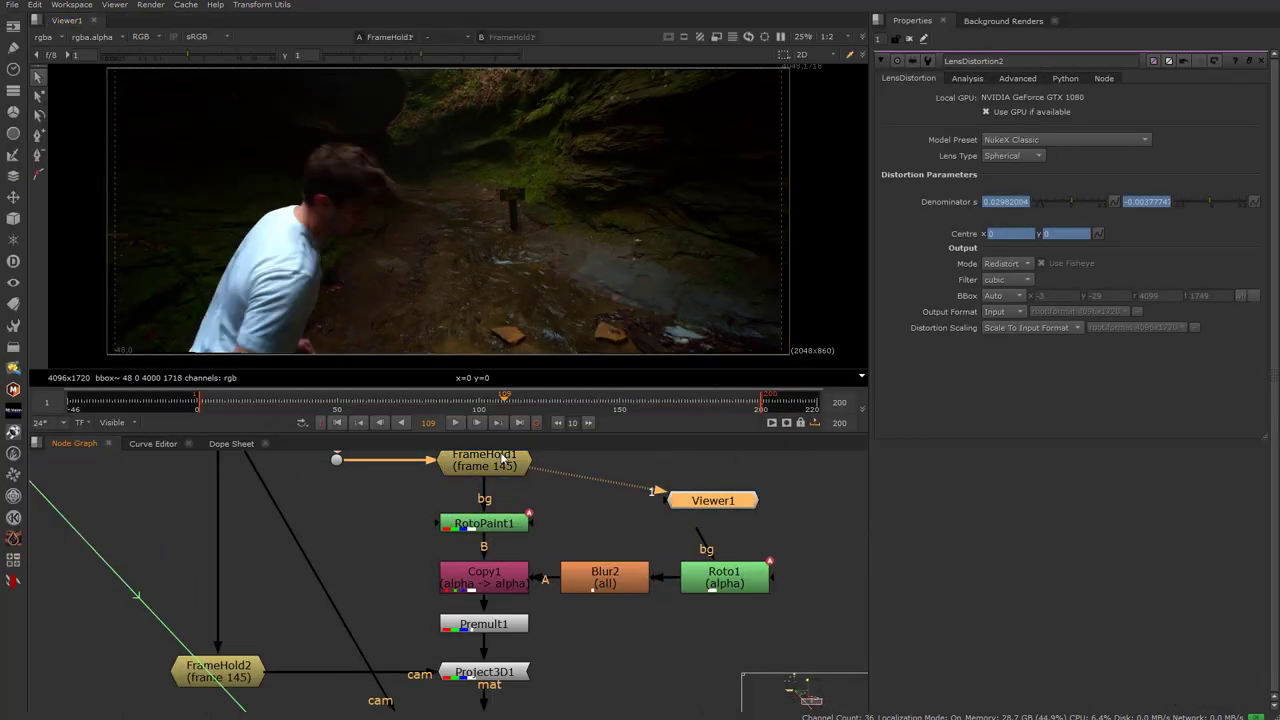
Show RotoPaint1 in Viewer1 and inspect the ground around the orange rock up close
click(493, 531)
key(1)
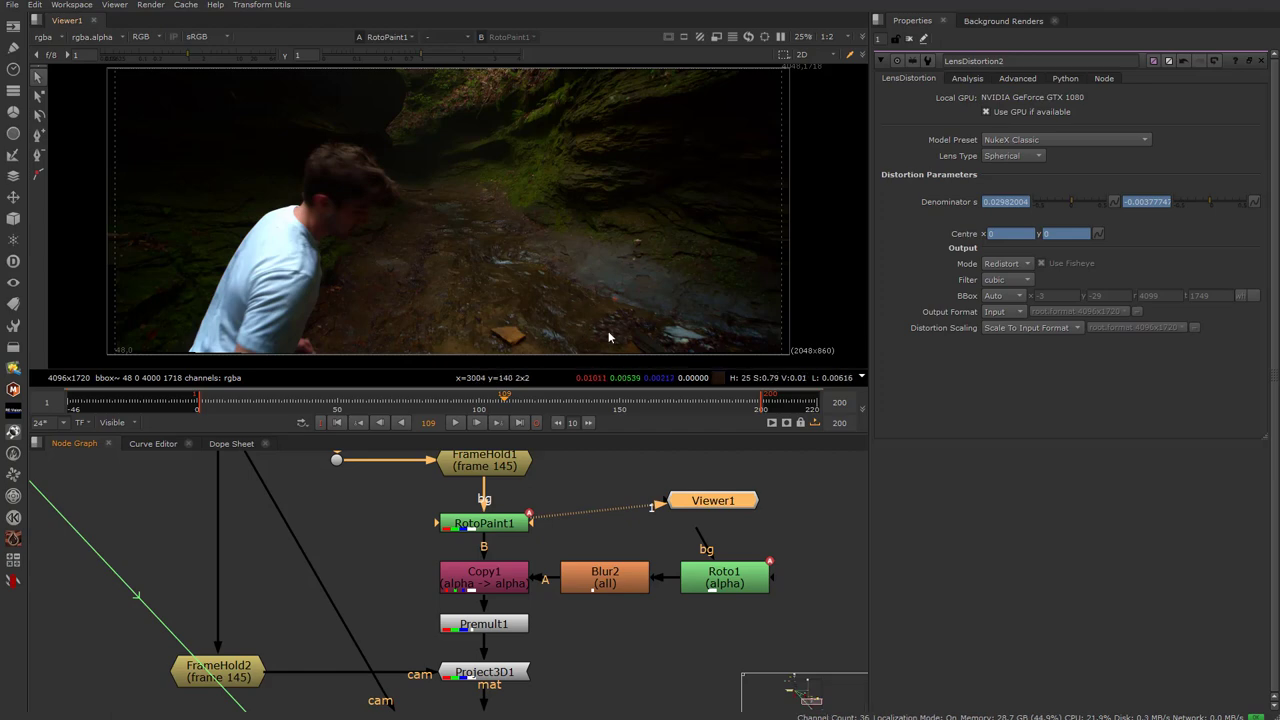
scroll(499, 339, up, 5)
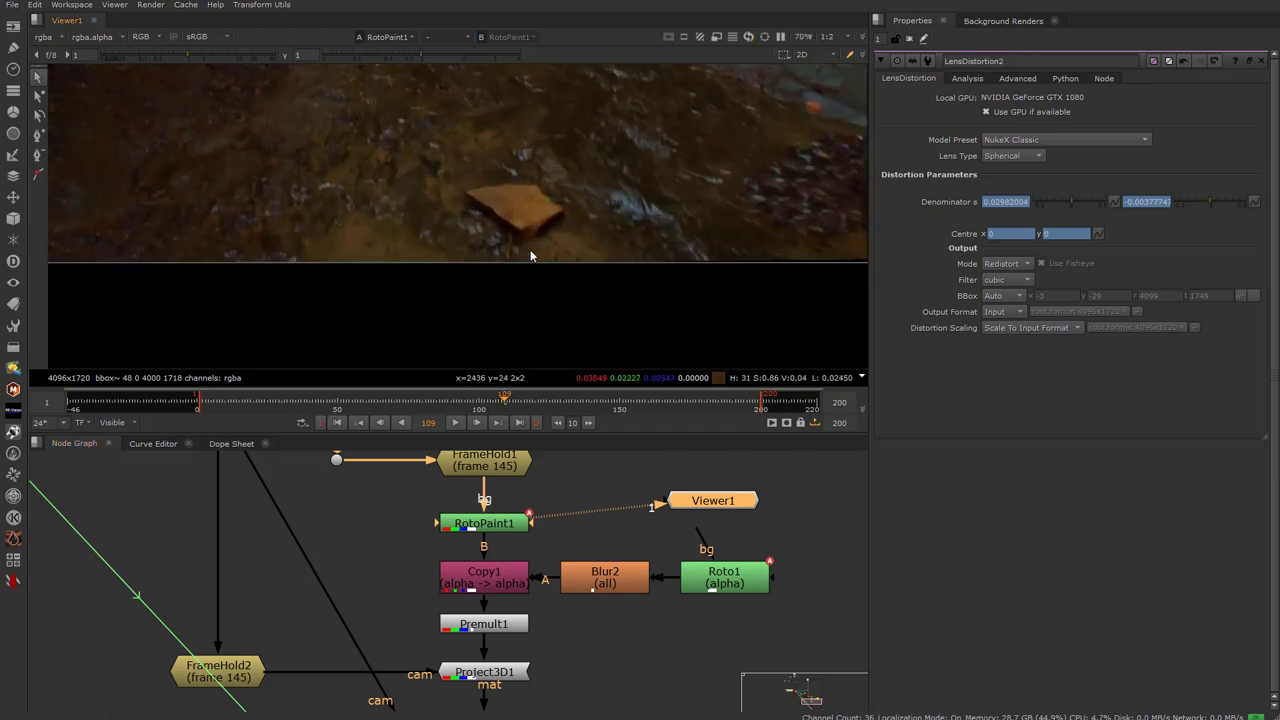
middle_drag(497, 202, 496, 227)
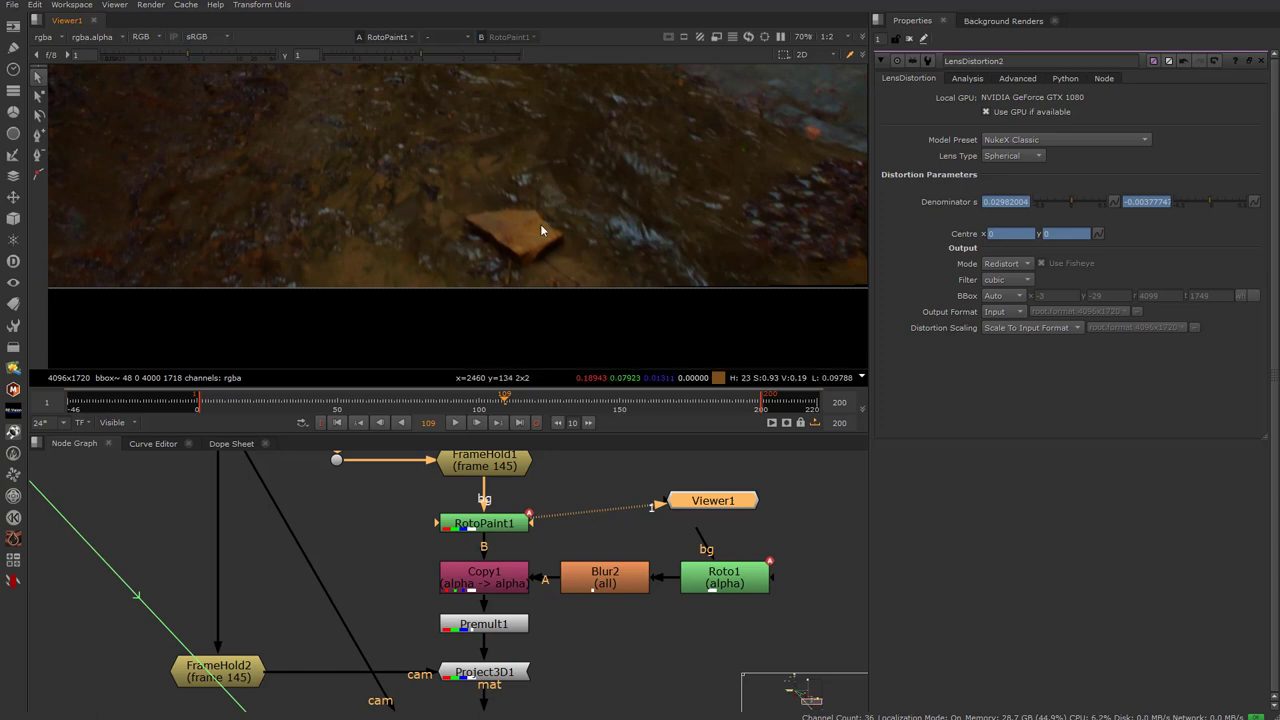
Open Roto1's properties to review its two Bezier shapes, and show Premult1 in Viewer1
scroll(536, 212, down, 6)
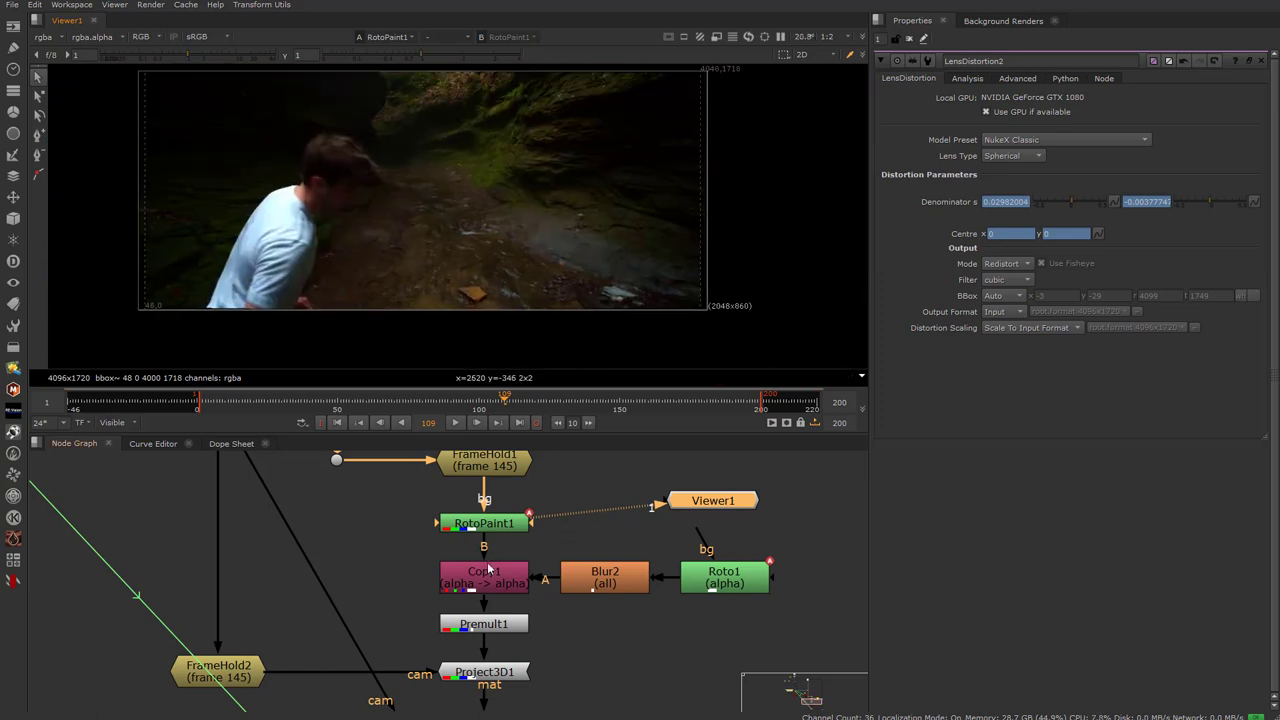
click(489, 570)
double_click(757, 591)
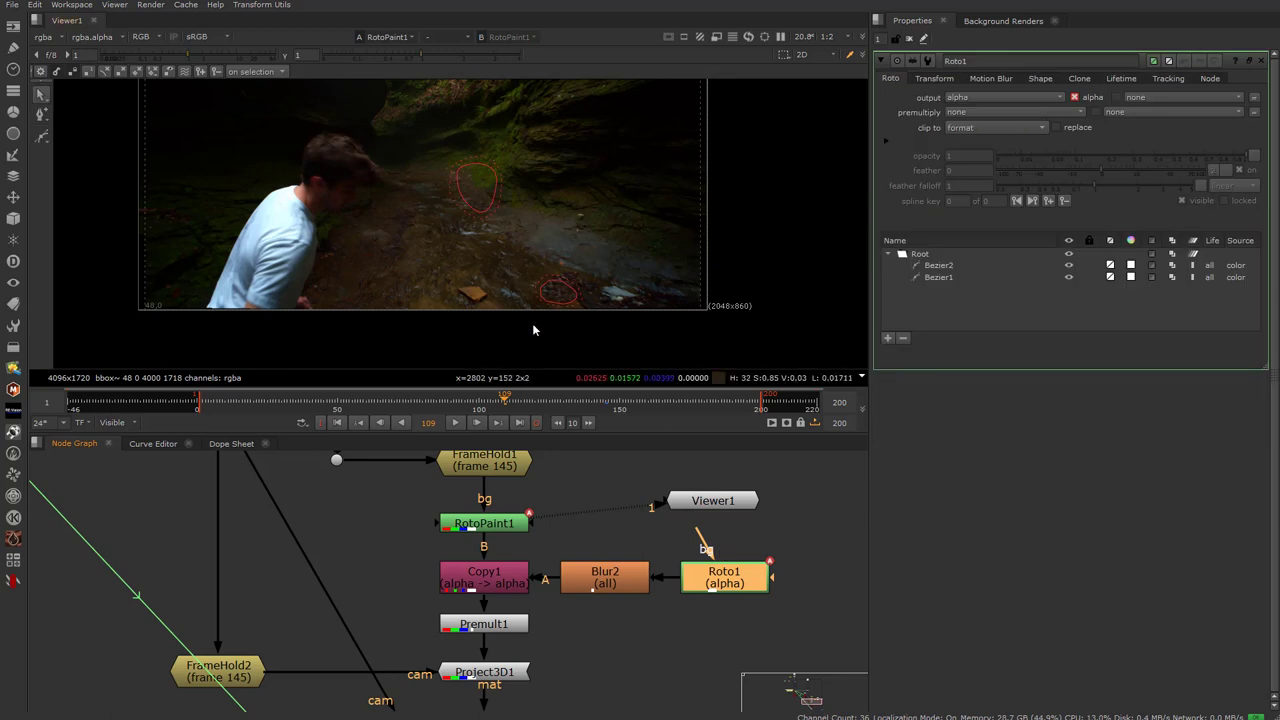
click(485, 586)
click(489, 623)
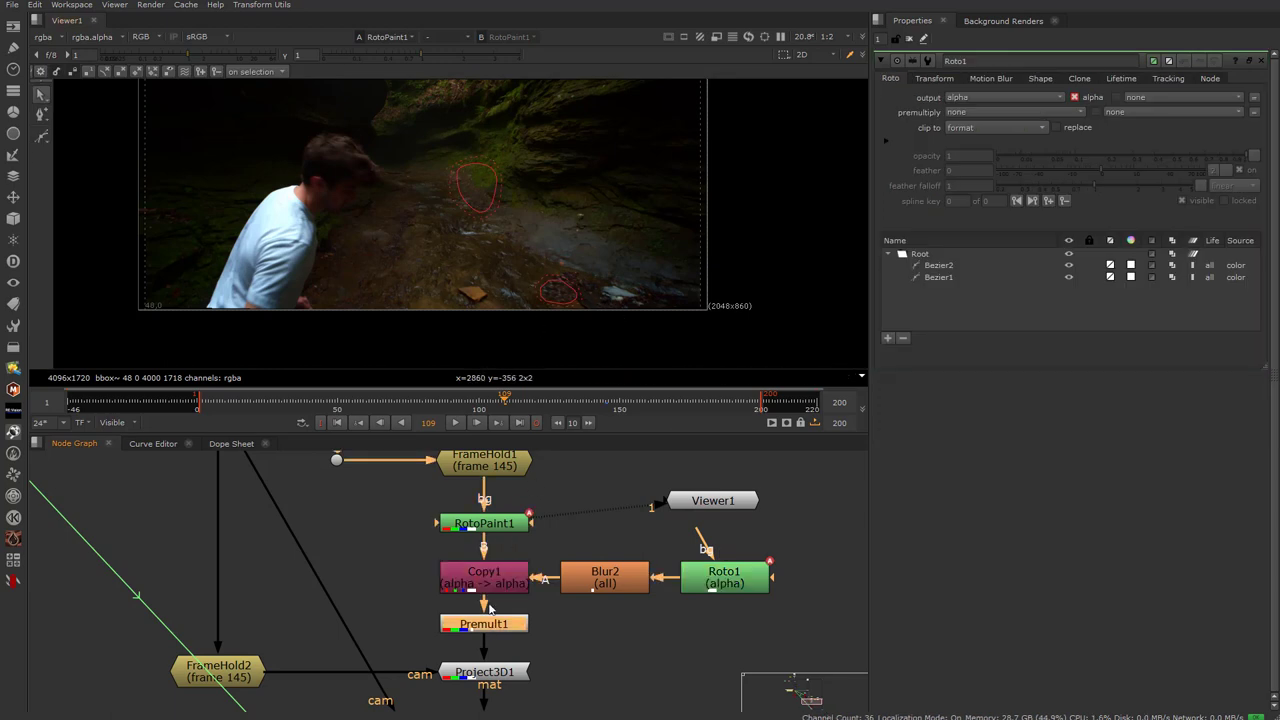
key(1)
Examine the FrameHold2 camera input feeding Project3D1 and show Project3D1 in Viewer1
middle_drag(459, 684, 466, 578)
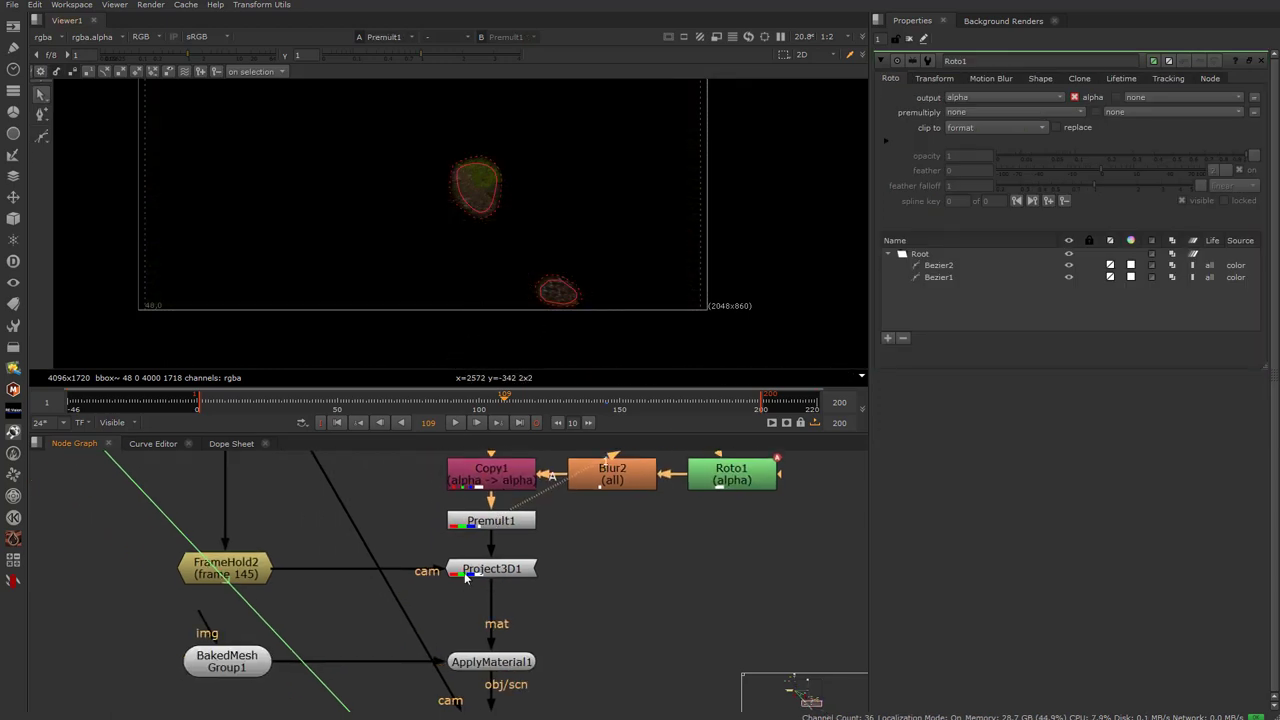
click(466, 576)
click(245, 568)
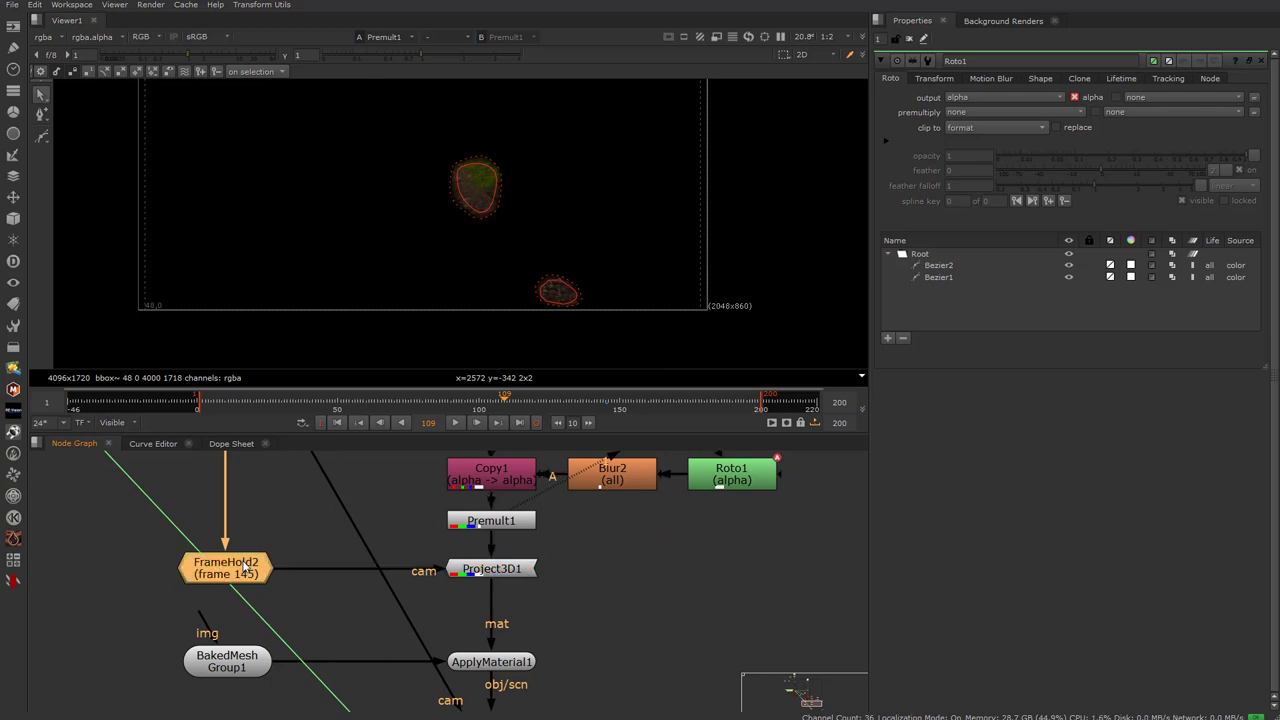
scroll(244, 572, down, 3)
middle_drag(232, 455, 270, 534)
scroll(380, 636, up, 2)
click(438, 628)
key(1)
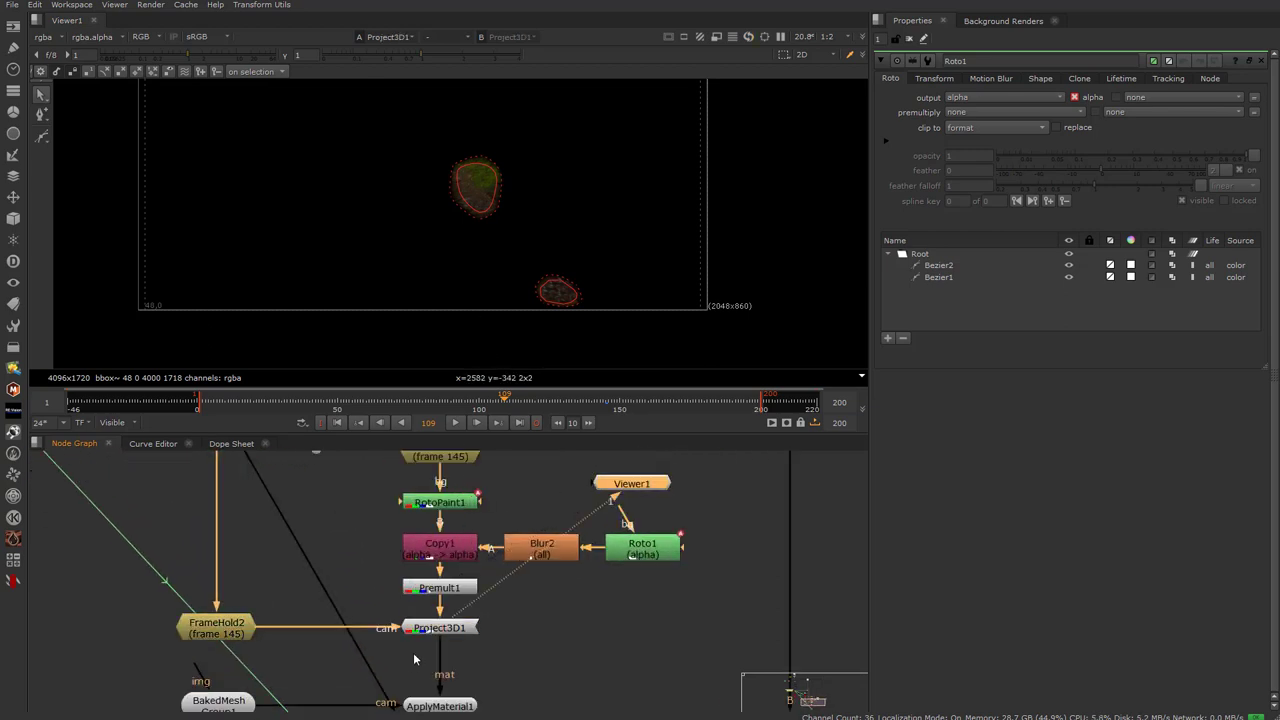
Switch Viewer1 to the 3D view and show ApplyMaterial1 in it
middle_drag(414, 657, 414, 590)
click(440, 639)
key(Tab)
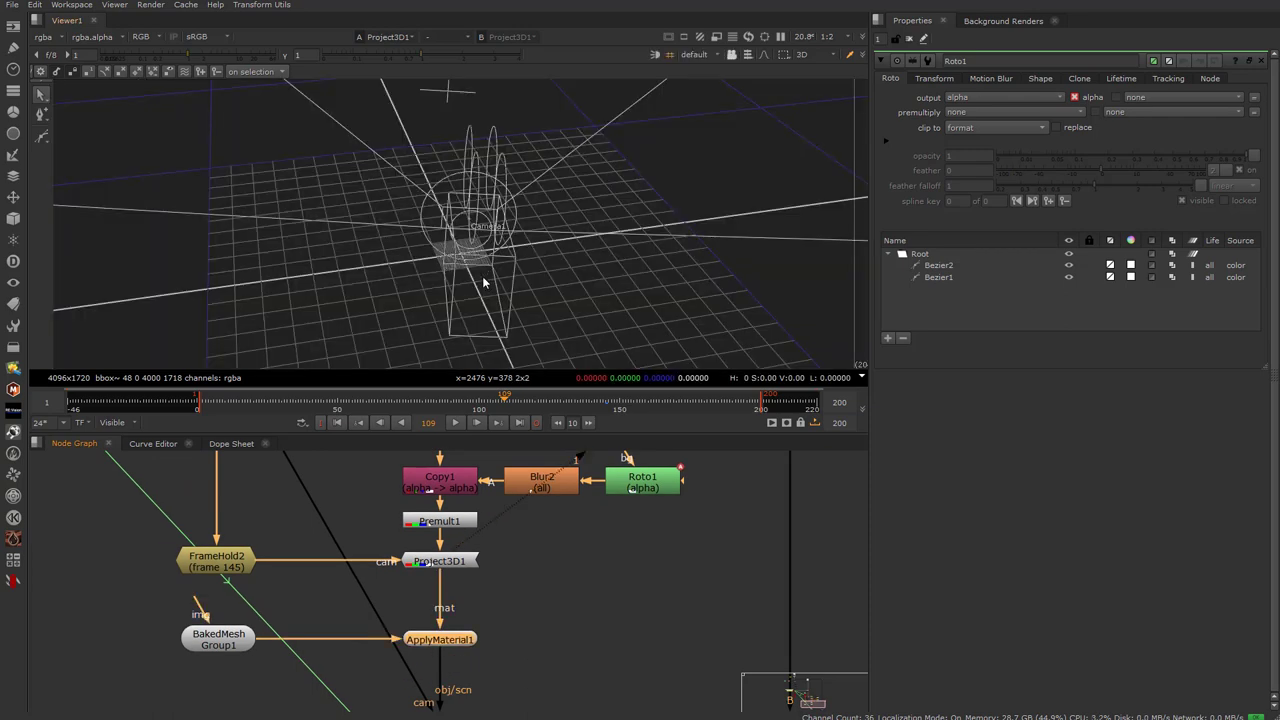
scroll(517, 240, down, 6)
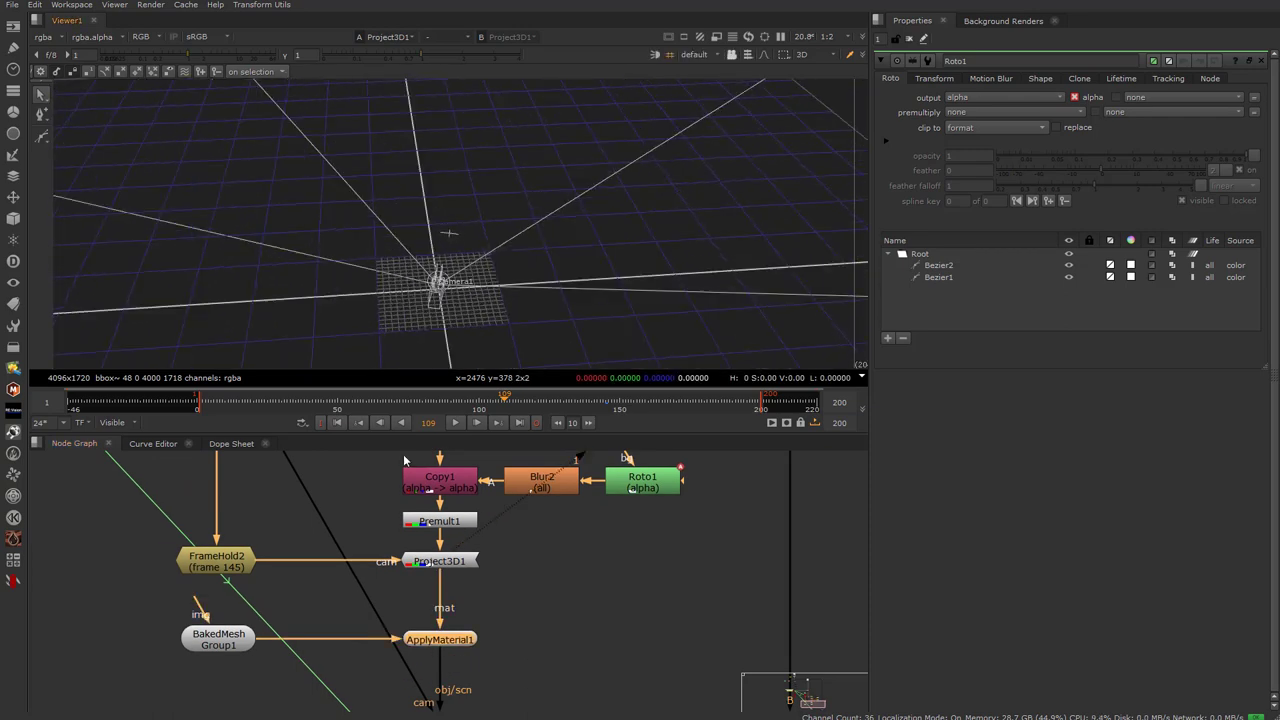
scroll(412, 547, down, 2)
middle_drag(410, 682, 457, 620)
scroll(433, 531, up, 3)
scroll(456, 518, down, 1)
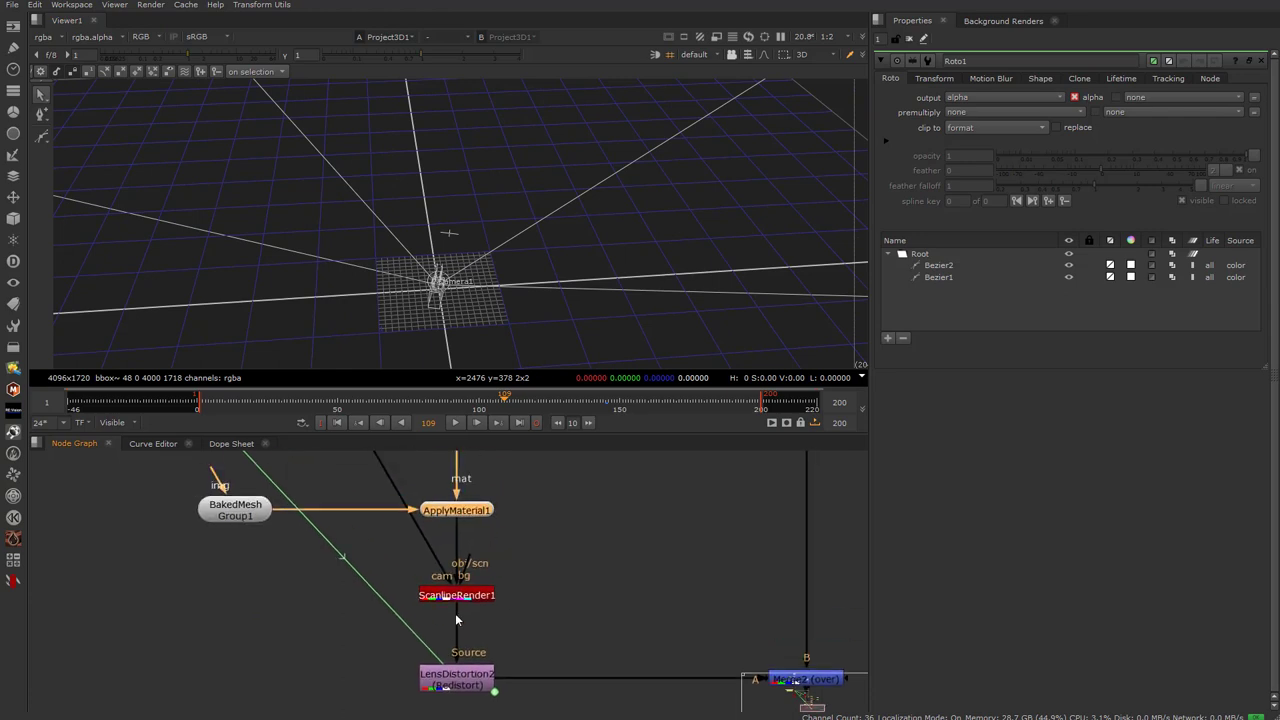
scroll(455, 522, up, 1)
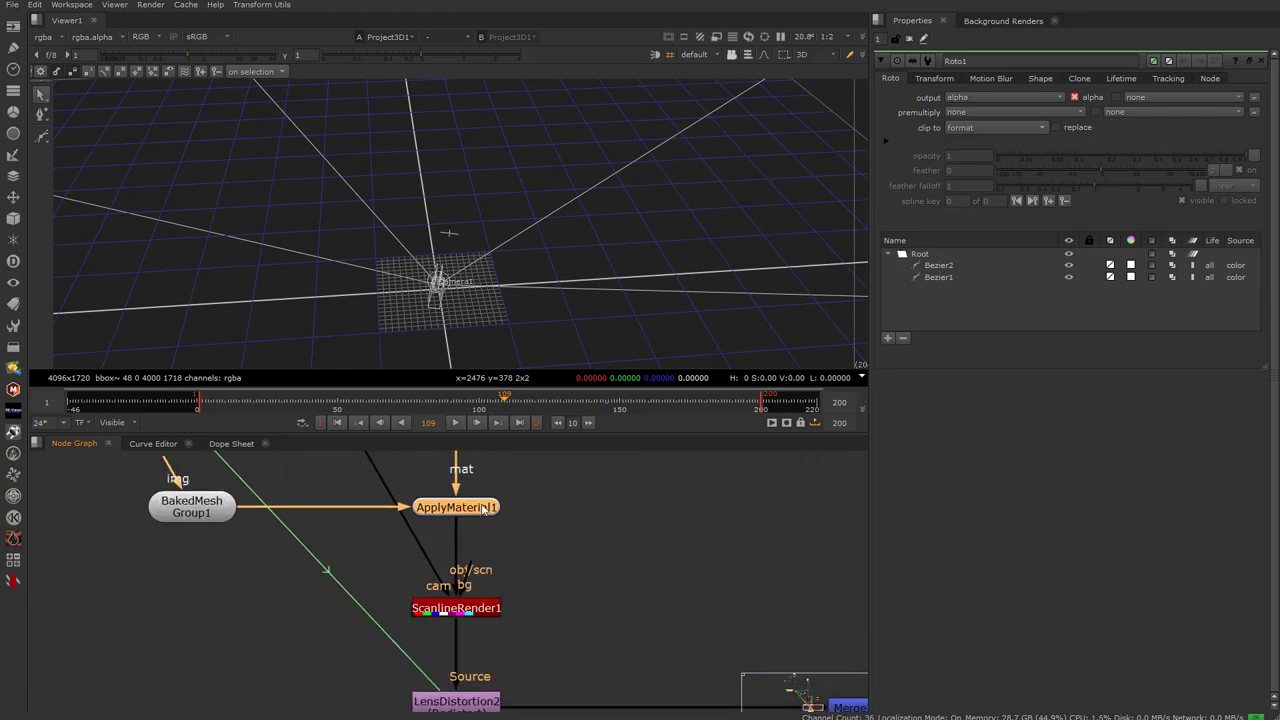
key(1)
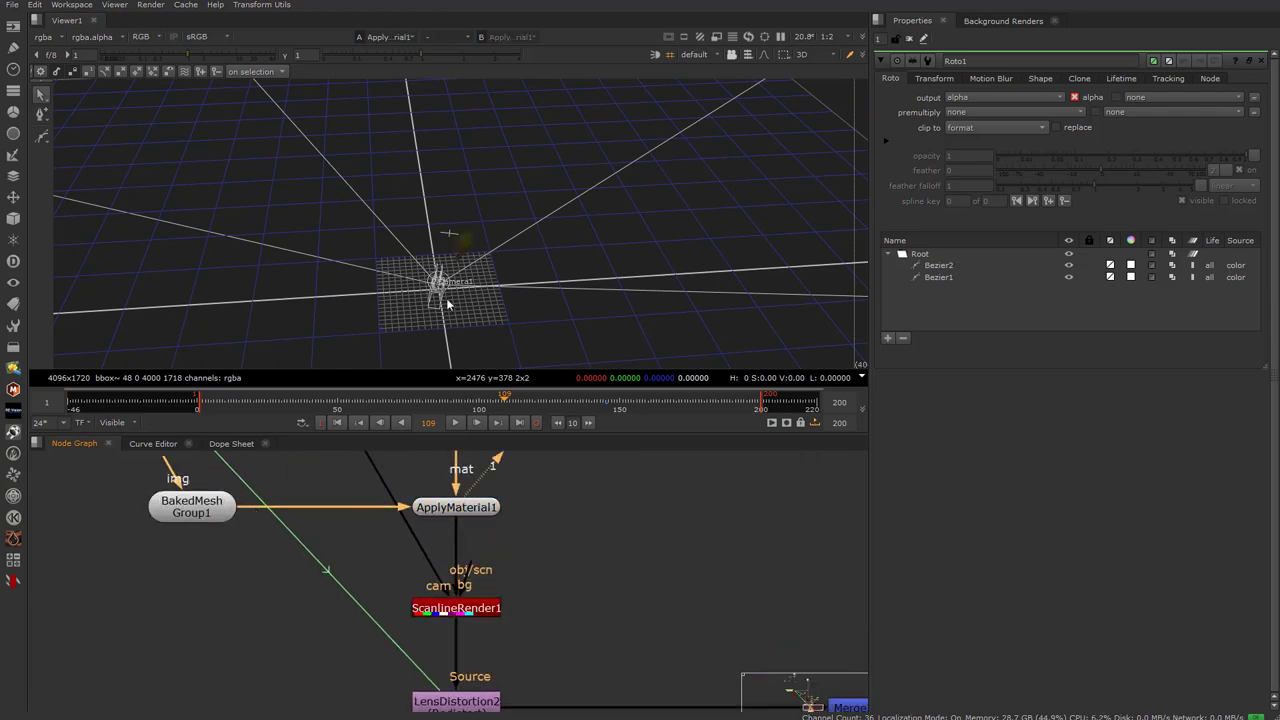
Inspect the projected patches and Camera1 from several angles in the 3D view, and scrub to frame 118
ctrl+drag(458, 308, 388, 317)
scroll(388, 317, up, 2)
middle_drag(388, 317, 446, 202)
scroll(446, 202, up, 2)
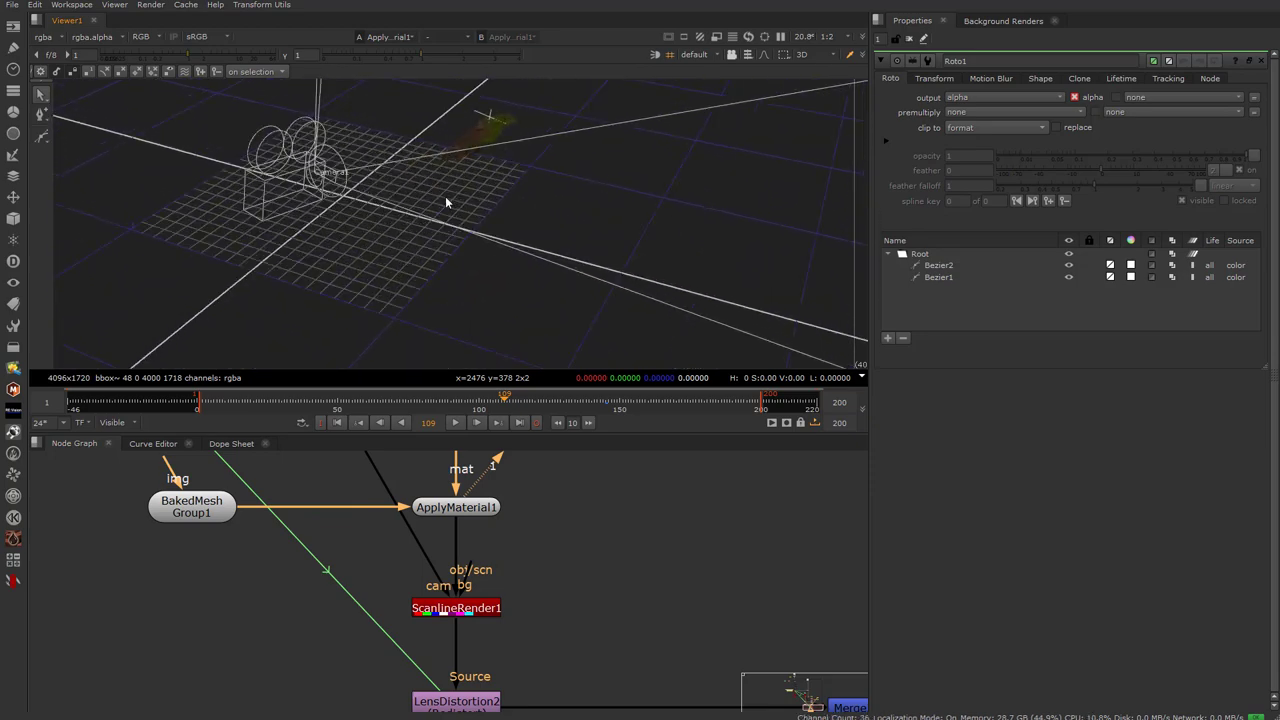
ctrl+drag(445, 196, 327, 150)
ctrl+drag(524, 296, 596, 239)
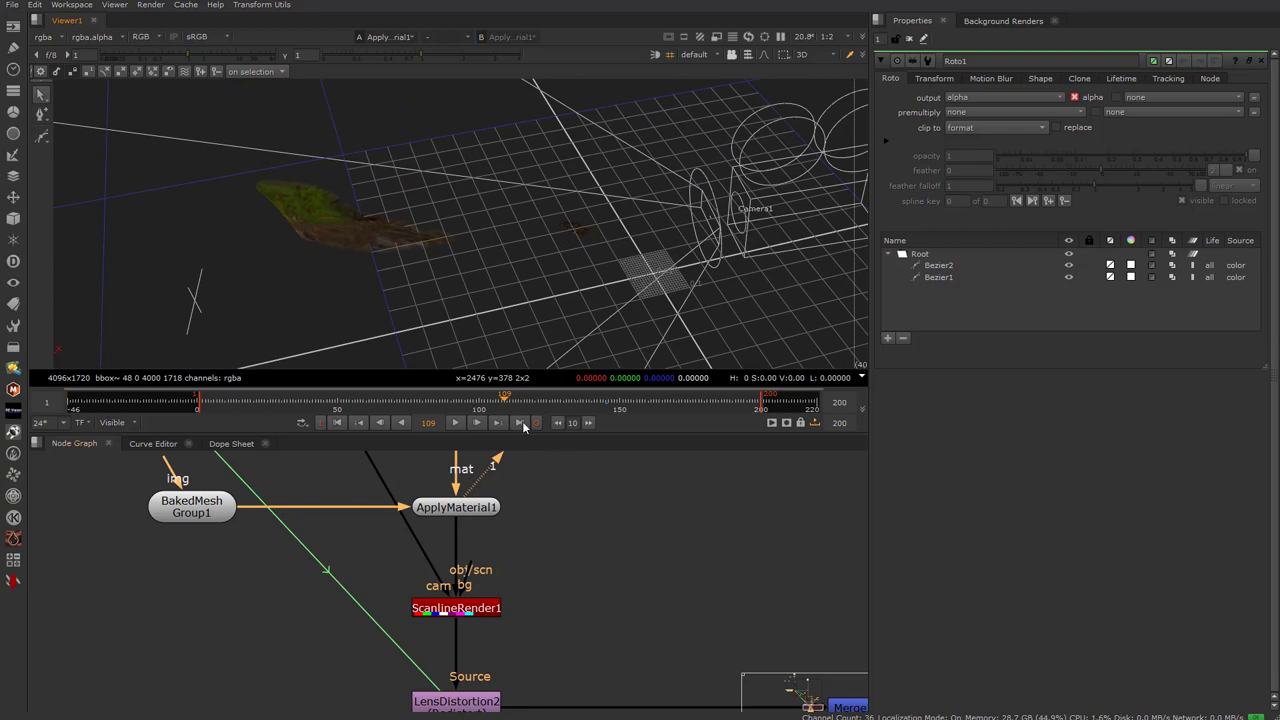
mouse_move(502, 401)
mouse_down()
mouse_move(390, 403)
mouse_move(521, 402)
mouse_up()
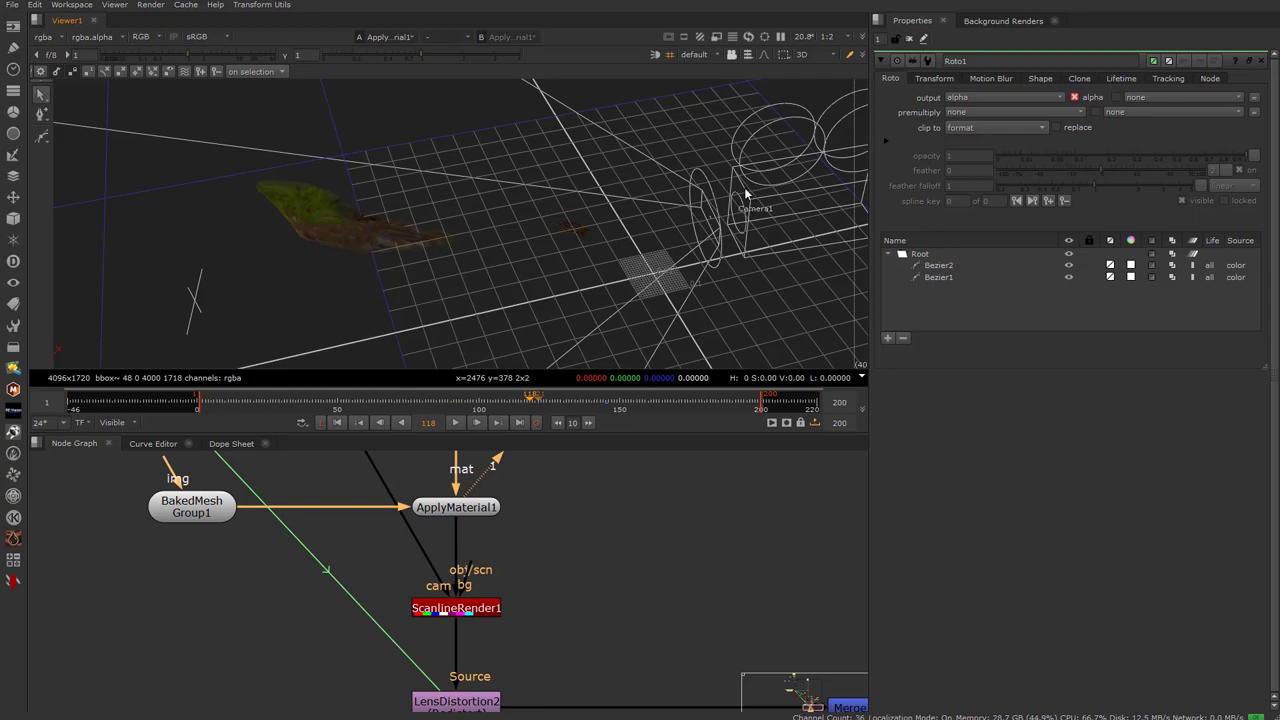
Trace LensDistortion2's link back to CameraTracker1 and check the tracker's Export options, including Distortion and Undistortion
click(466, 692)
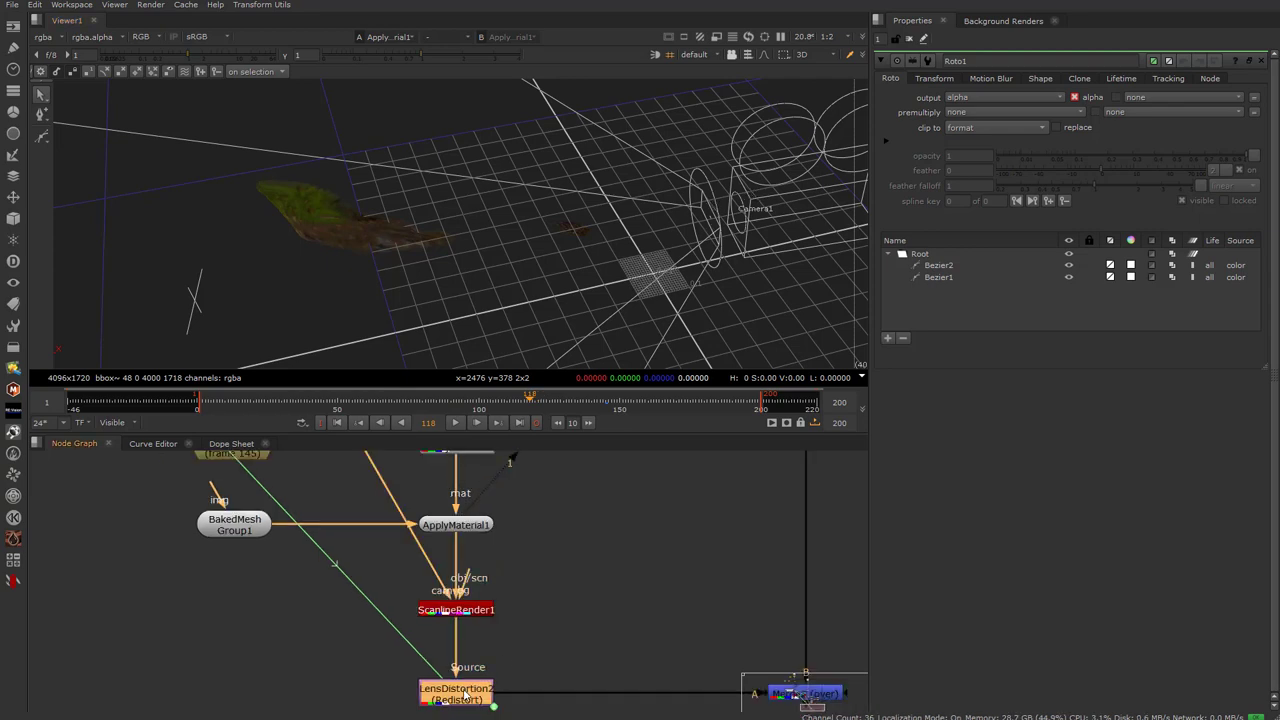
middle_drag(474, 620, 373, 603)
scroll(367, 658, down, 4)
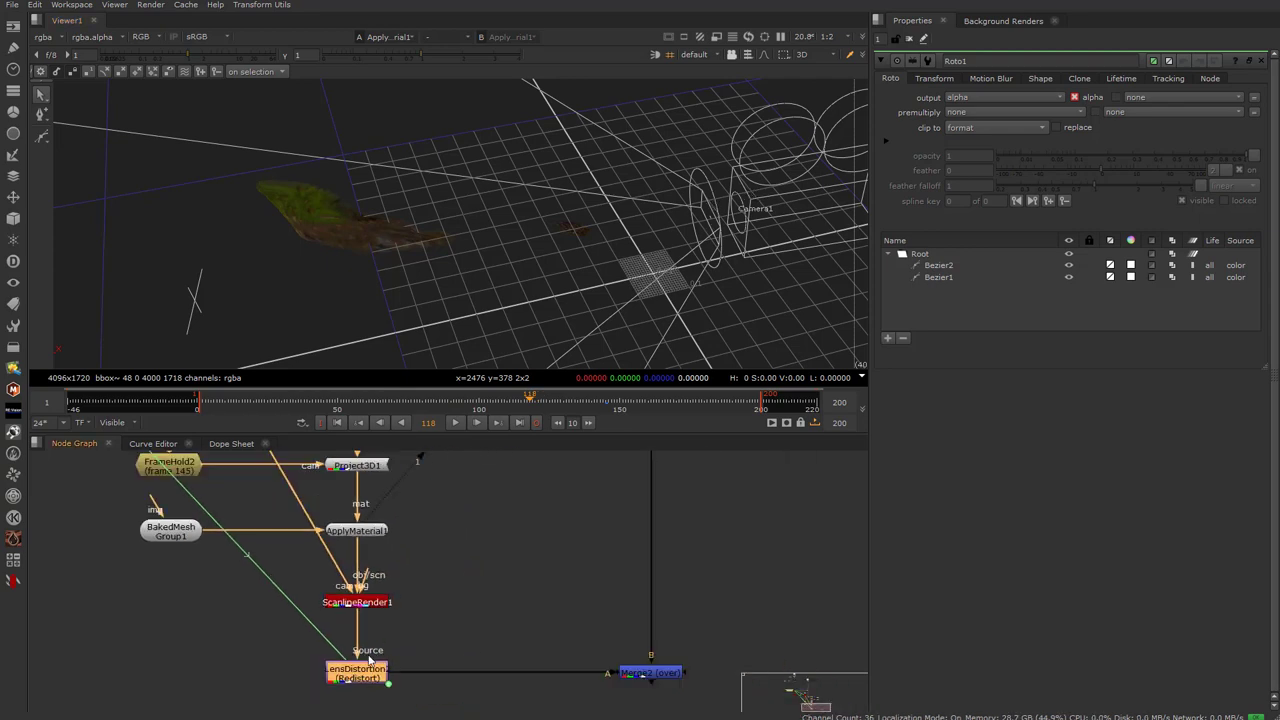
scroll(367, 658, up, 4)
scroll(331, 659, down, 4)
middle_drag(299, 482, 380, 545)
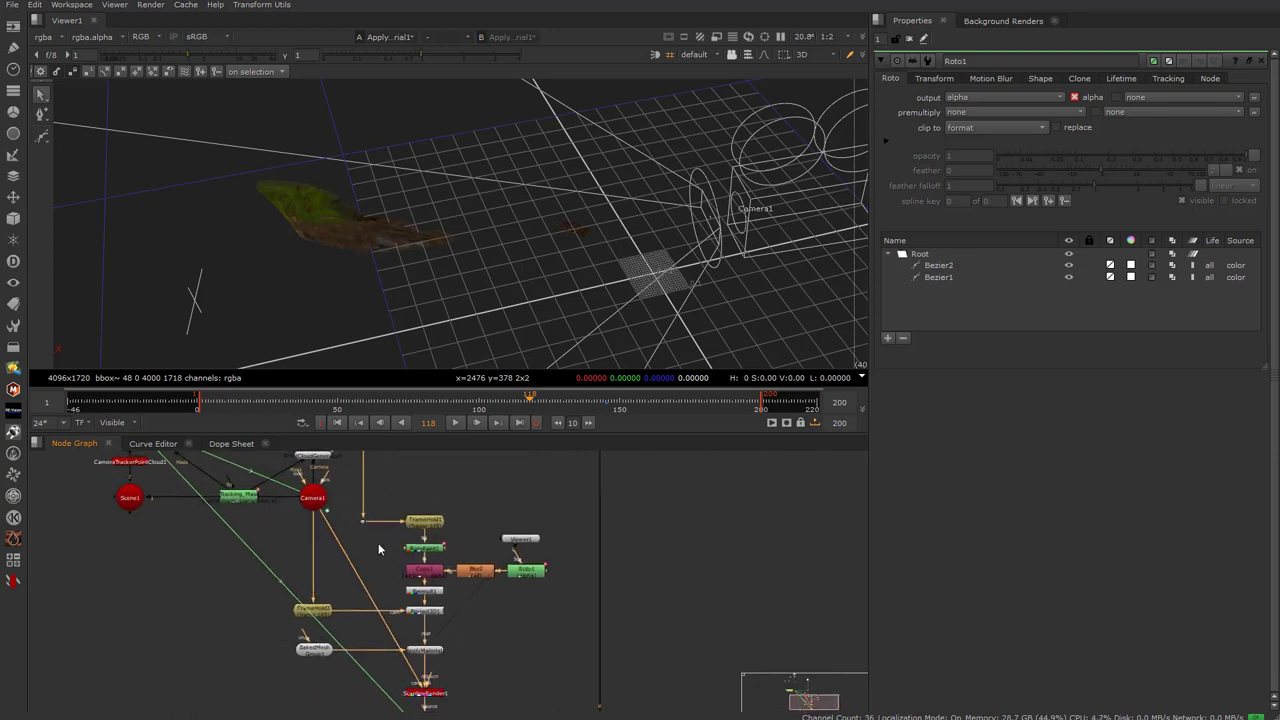
middle_drag(369, 486, 405, 577)
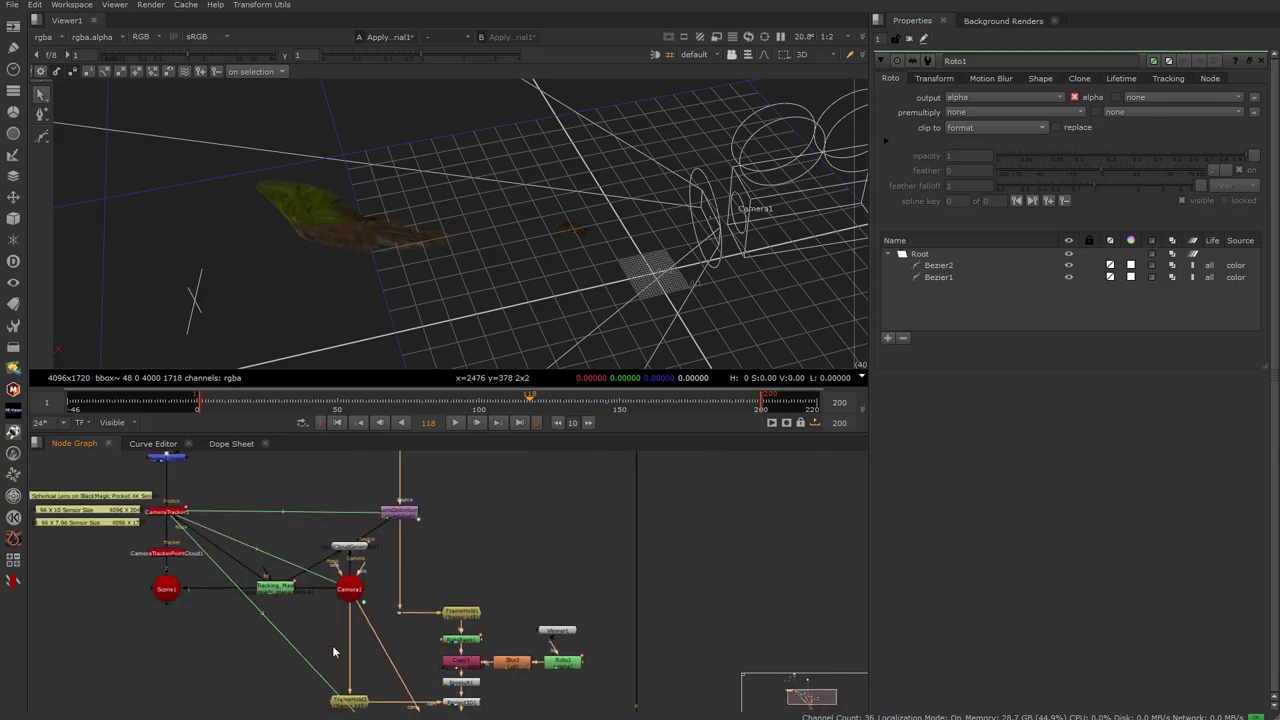
scroll(313, 620, up, 1)
middle_drag(160, 502, 265, 595)
scroll(265, 595, up, 4)
click(247, 571)
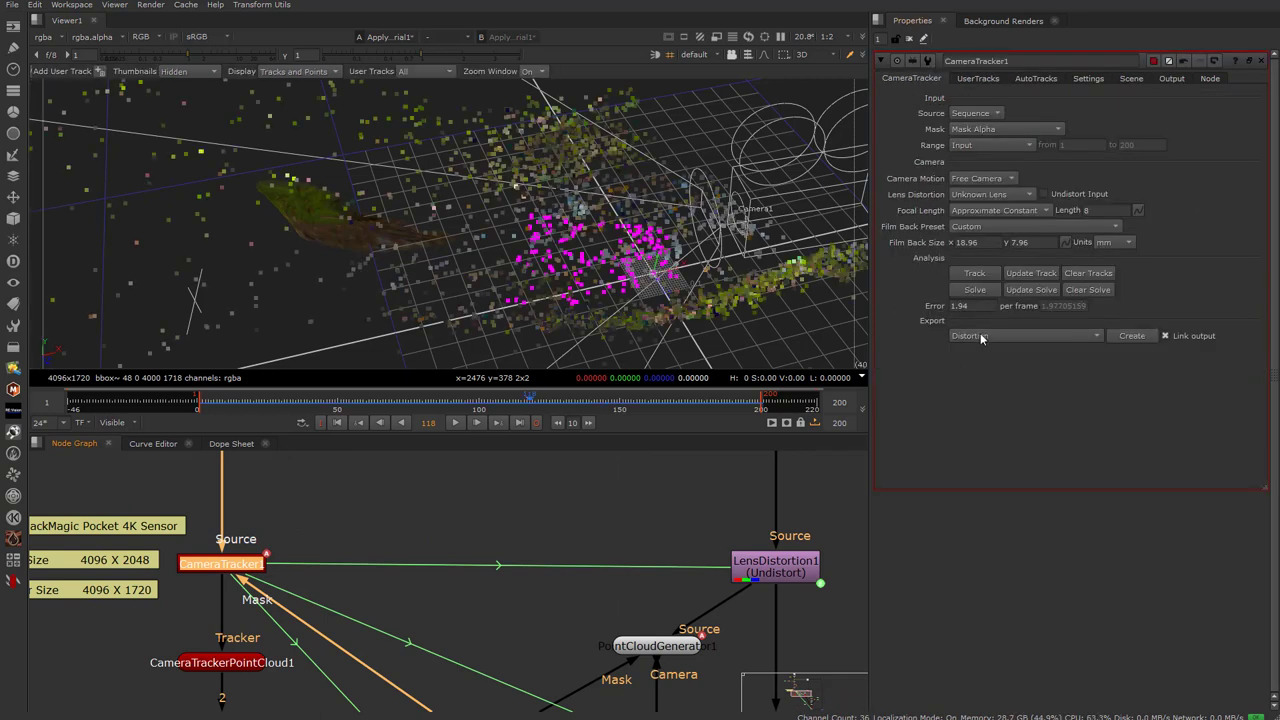
click(973, 337)
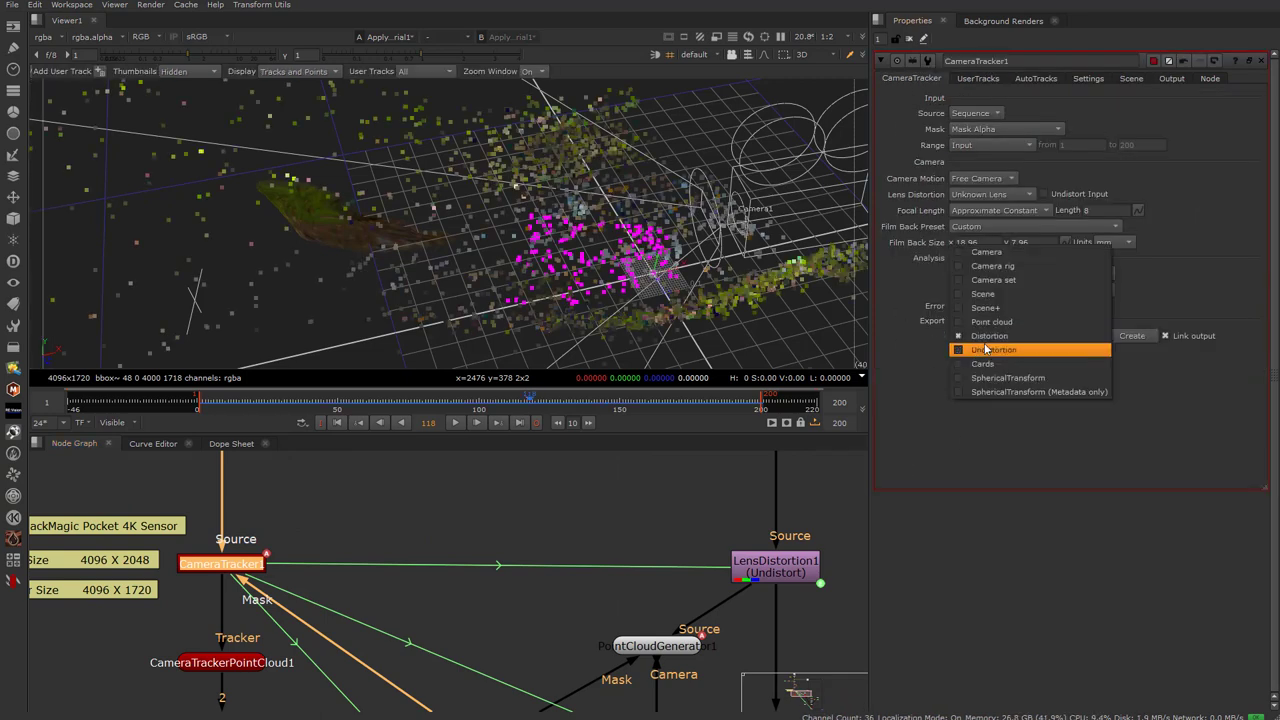
click(1219, 283)
Open ScanlineRender1's properties and show its render in Viewer1
scroll(585, 520, down, 3)
middle_drag(532, 536, 409, 452)
middle_drag(521, 591, 461, 380)
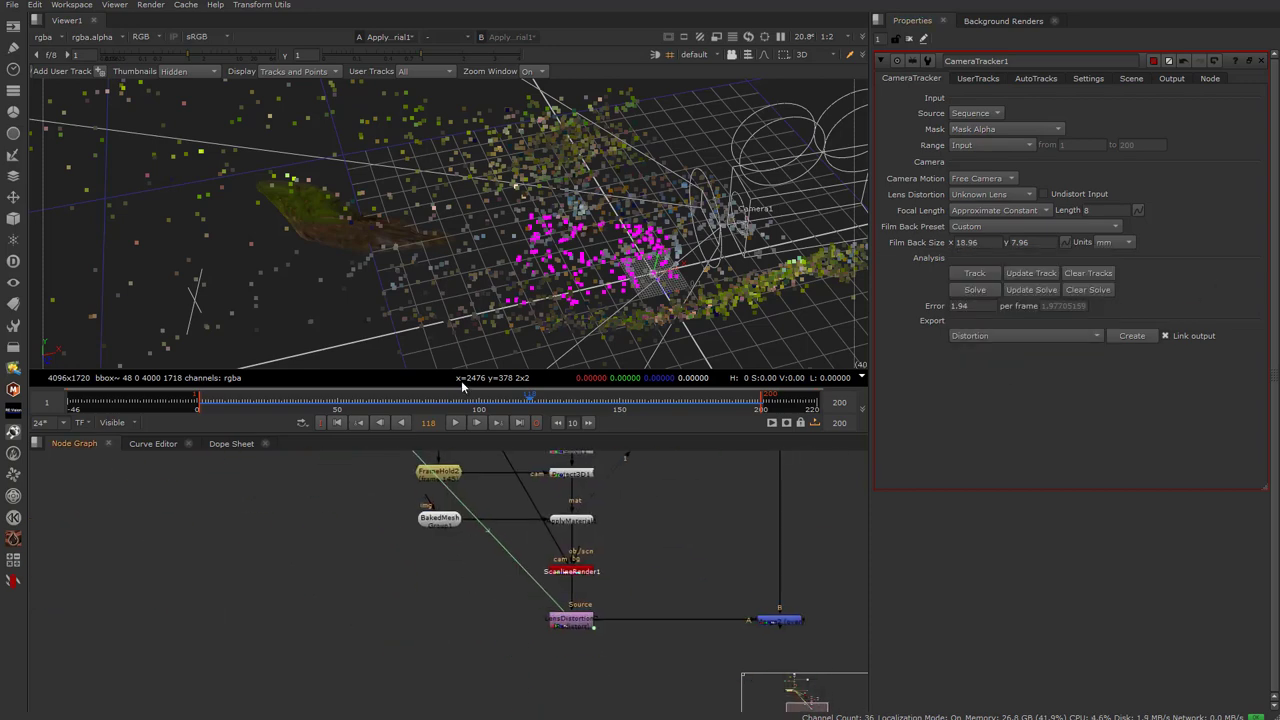
scroll(568, 597, up, 3)
click(597, 656)
click(602, 549)
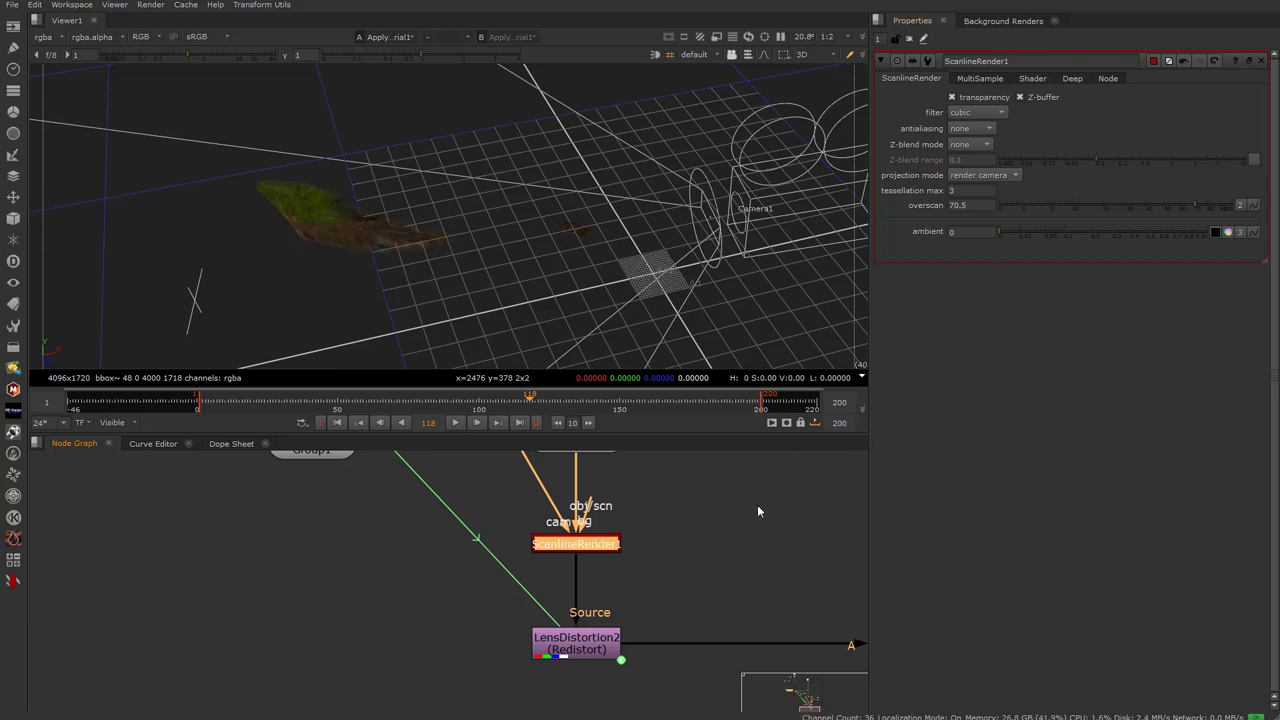
key(1)
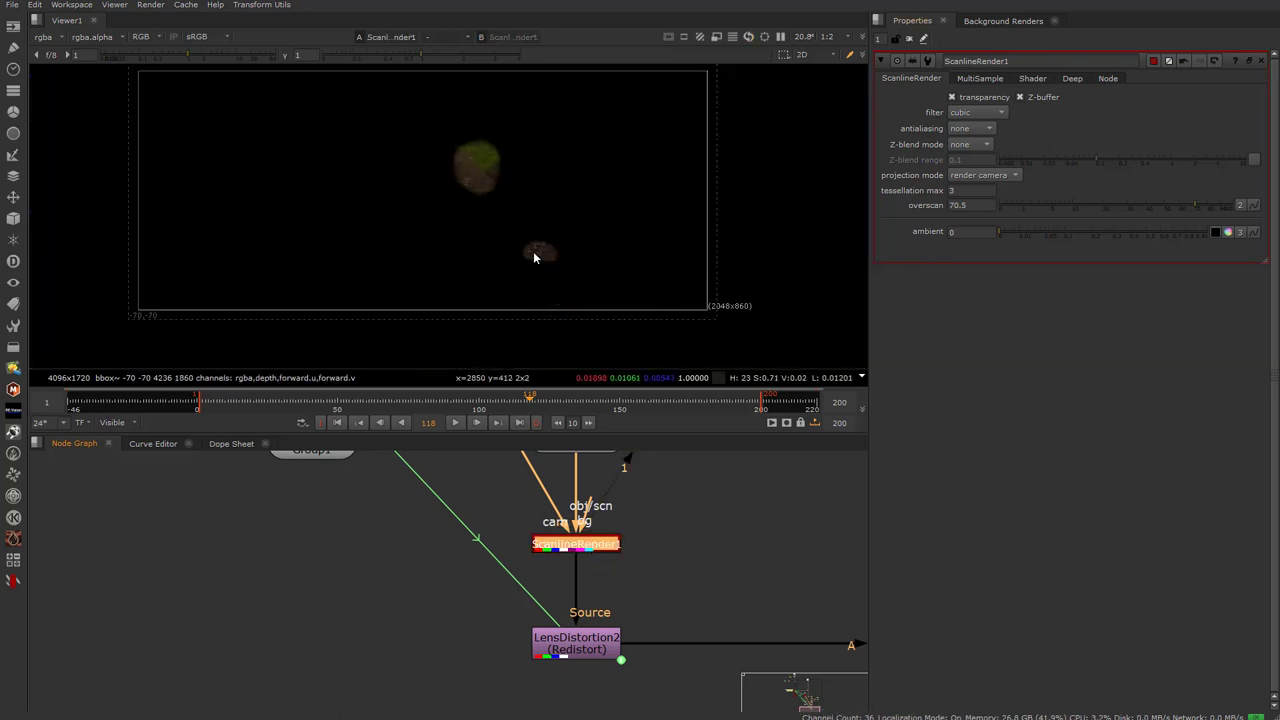
Scrub the ScanlineRender1 result to frame 155 and inspect the lower patch at the frame edge up close
click(399, 405)
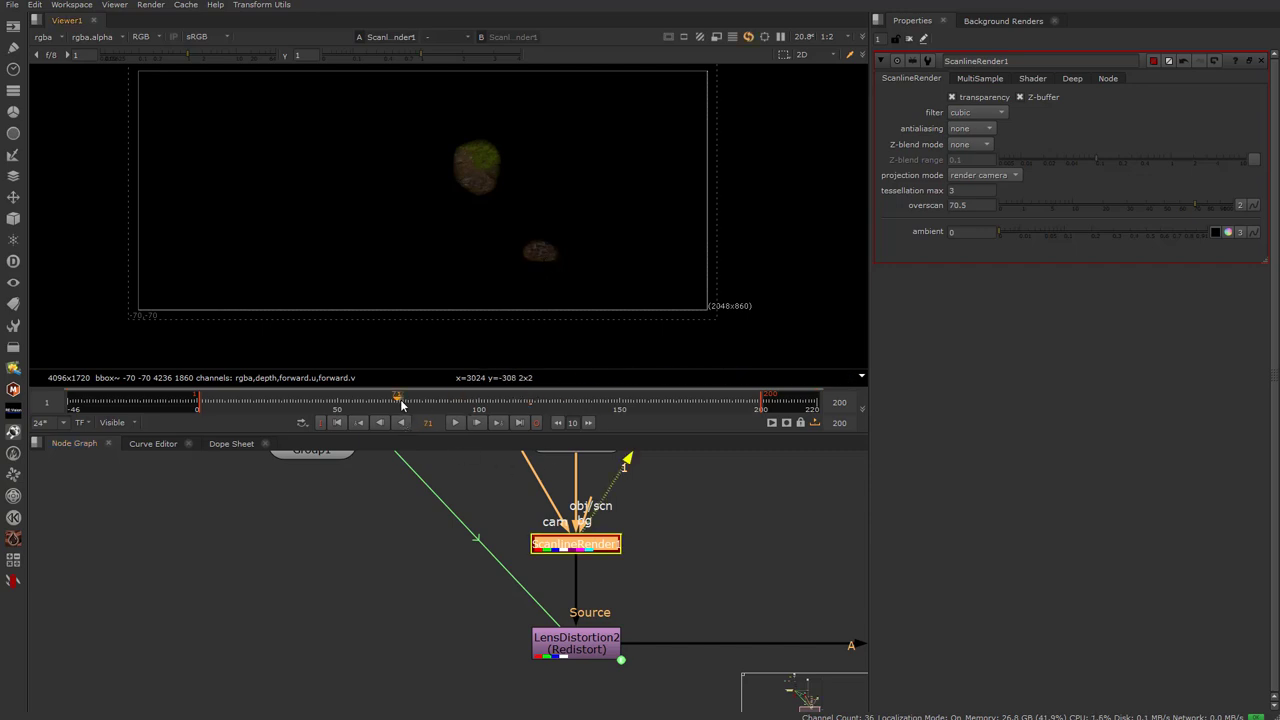
drag(239, 400, 635, 405)
scroll(549, 318, up, 4)
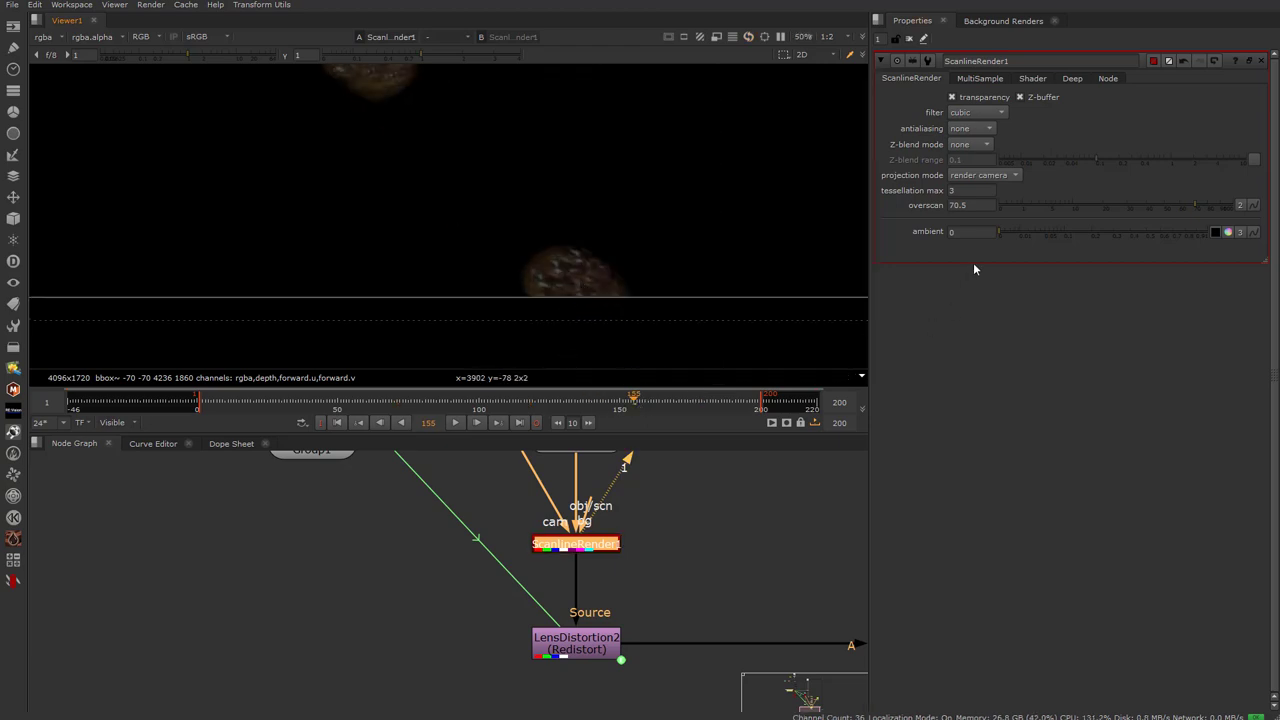
Reset ScanlineRender1's overscan to 0 and show LensDistortion2 in Viewer1
ctrl+click(1073, 205)
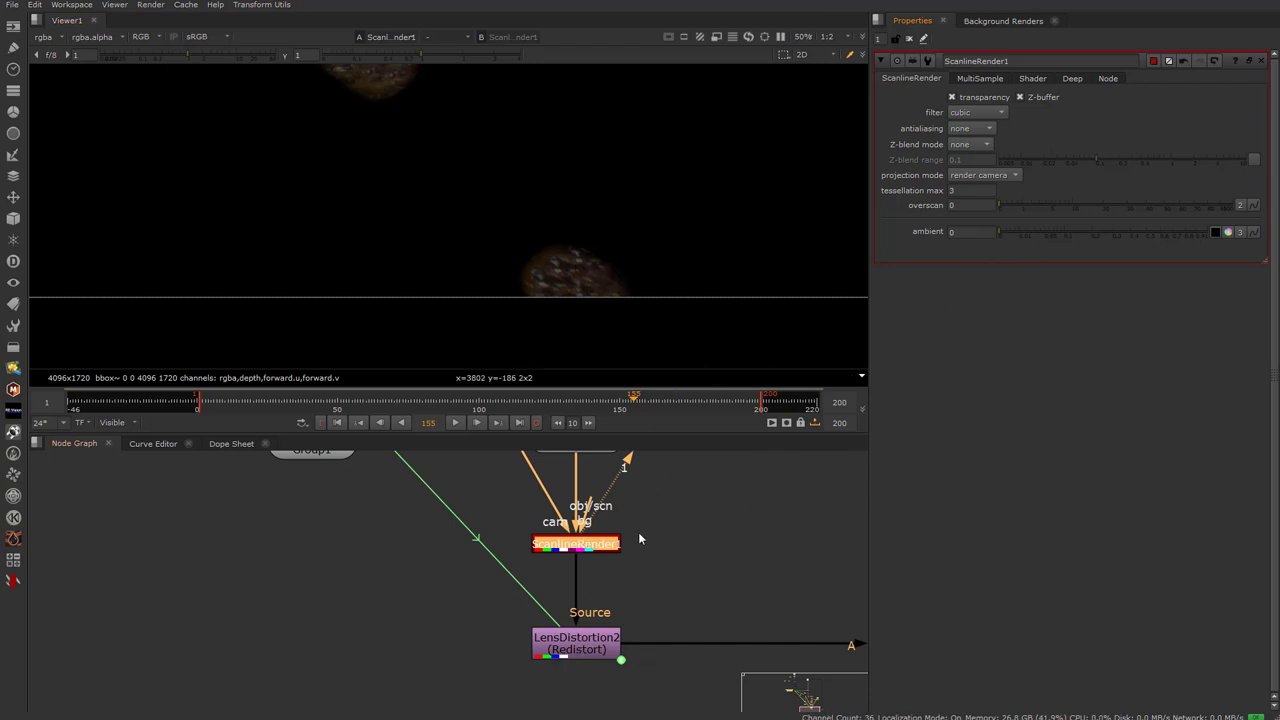
click(577, 645)
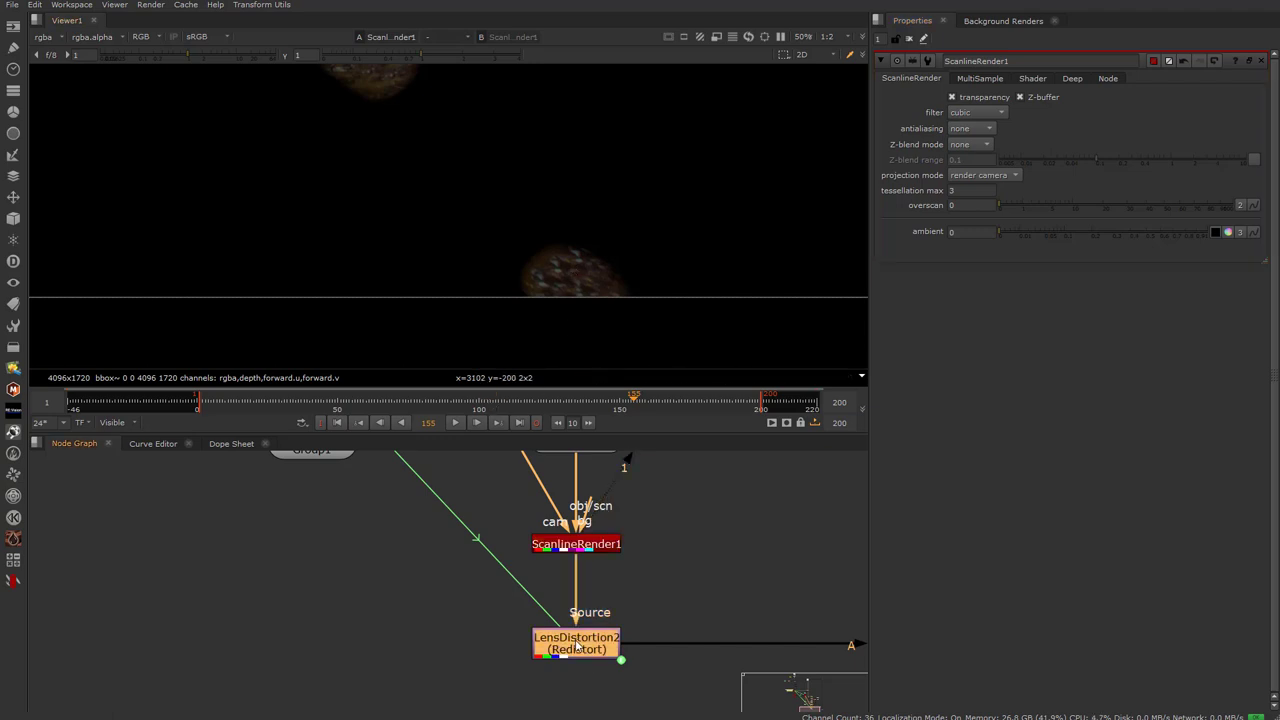
key(1)
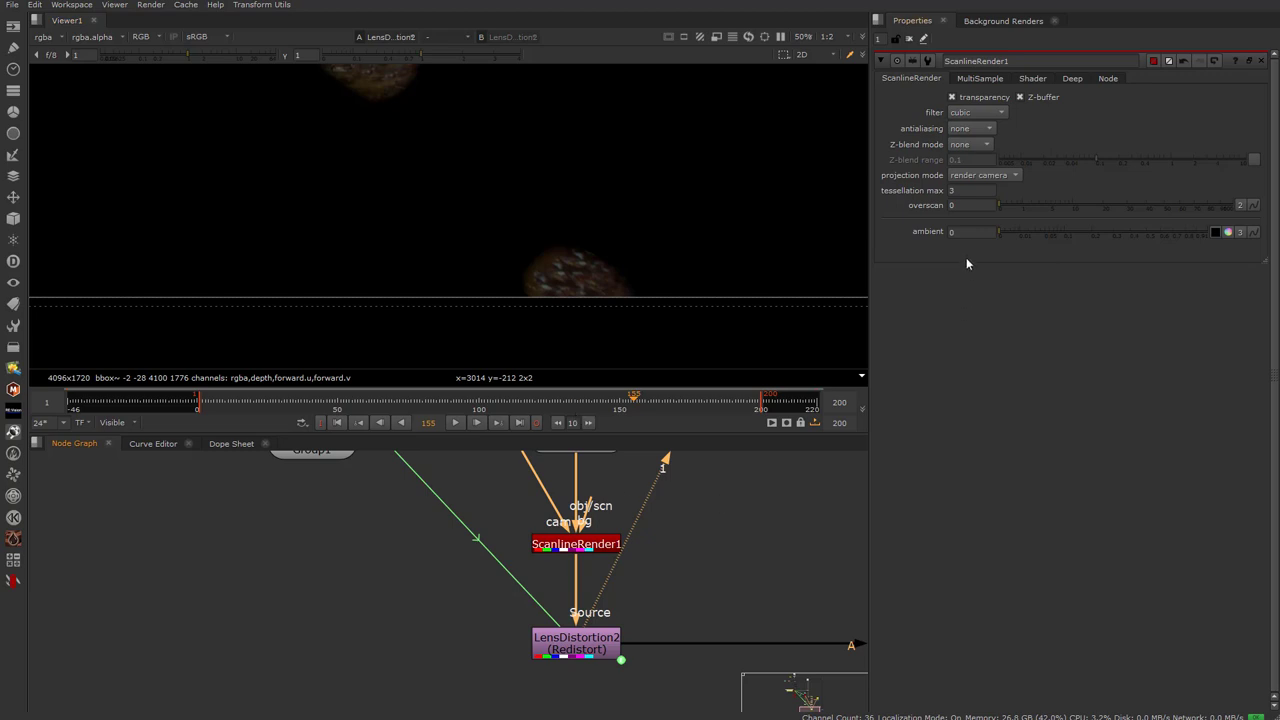
Set ScanlineRender1's overscan to 9
click(1020, 216)
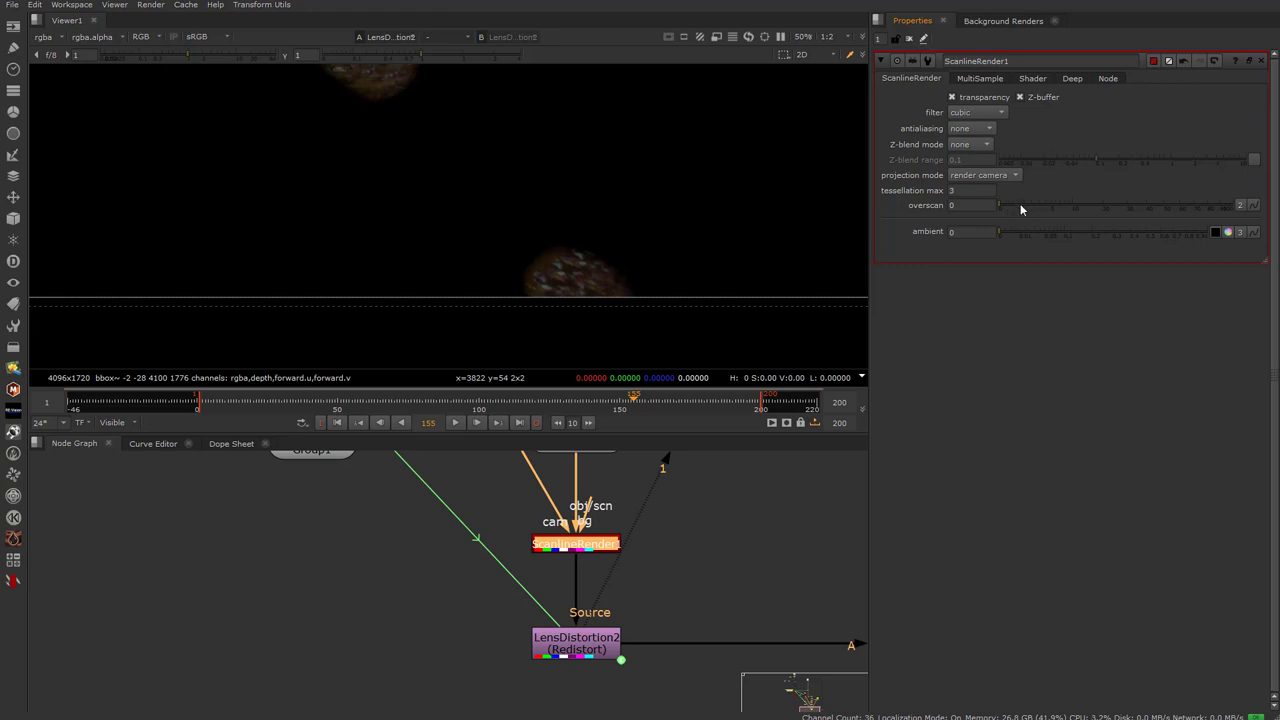
drag(1020, 205, 1068, 205)
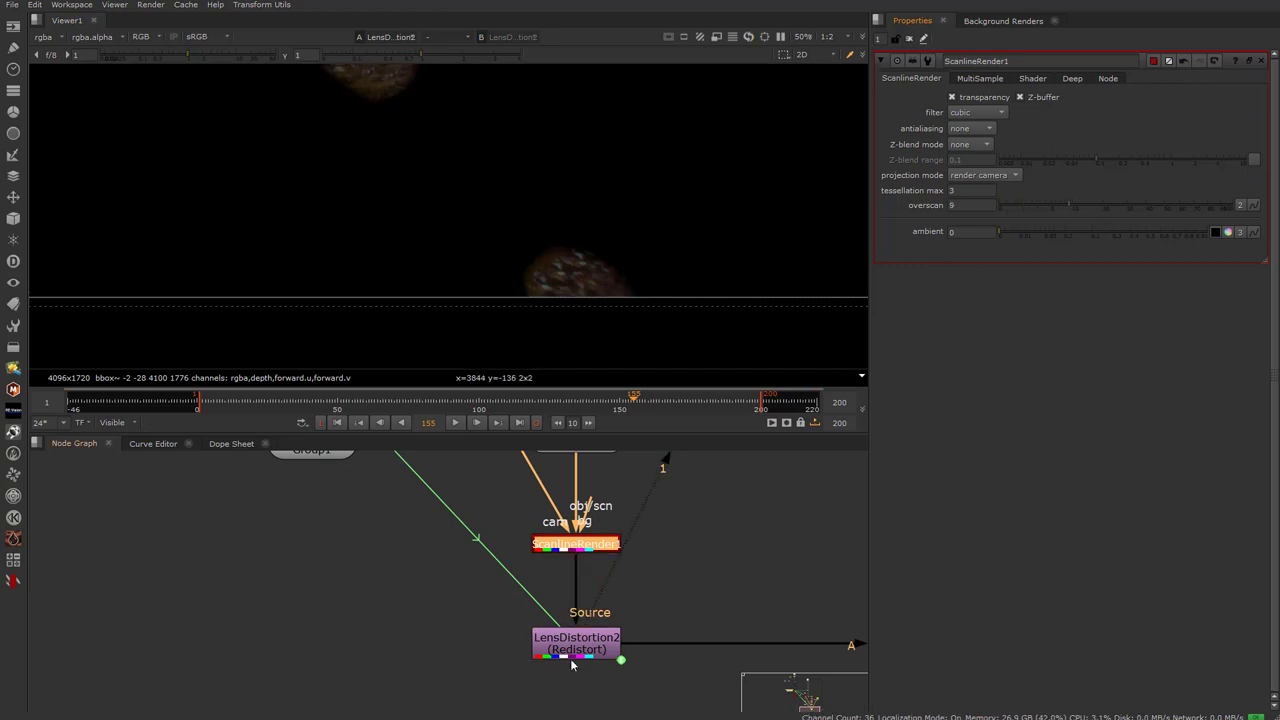
Follow LensDistortion2 into Merge2 and up to the Read3 plate in the node graph, and show Read3 in Viewer1
click(600, 648)
scroll(656, 592, down, 3)
middle_drag(656, 590, 421, 591)
click(371, 623)
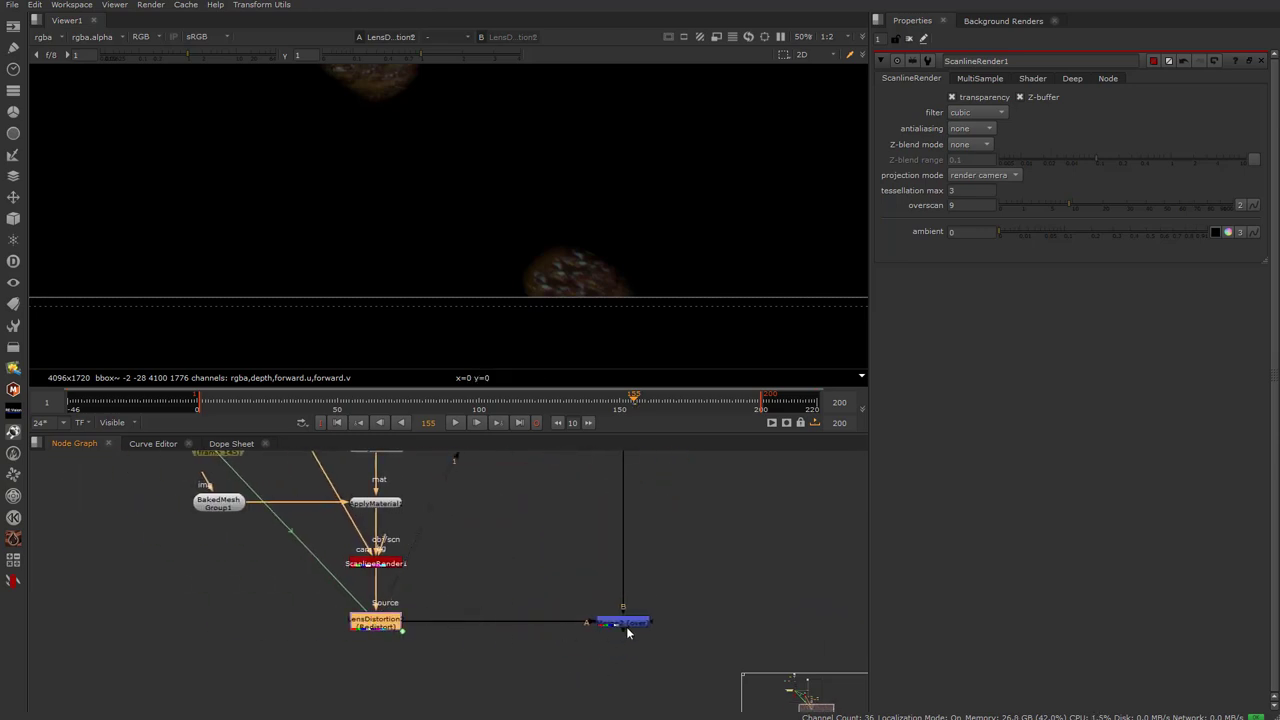
scroll(626, 630, down, 4)
middle_drag(526, 462, 518, 647)
scroll(468, 573, up, 5)
click(466, 568)
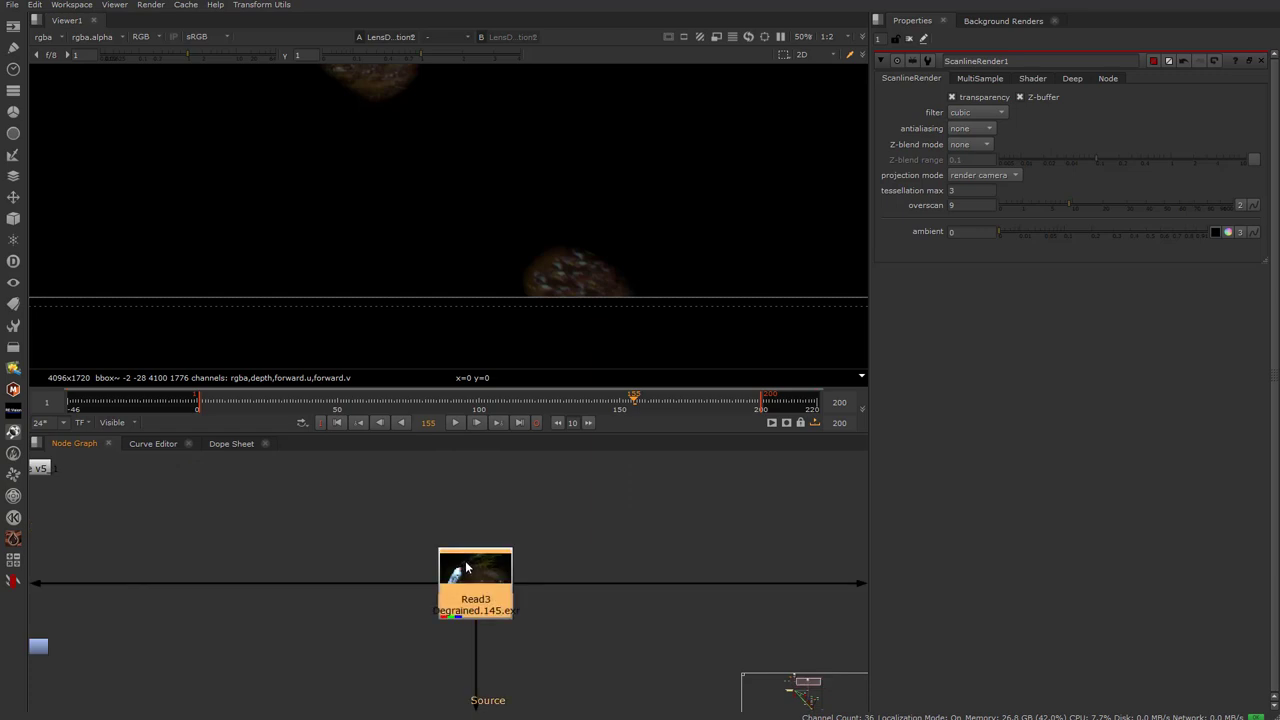
scroll(543, 575, down, 3)
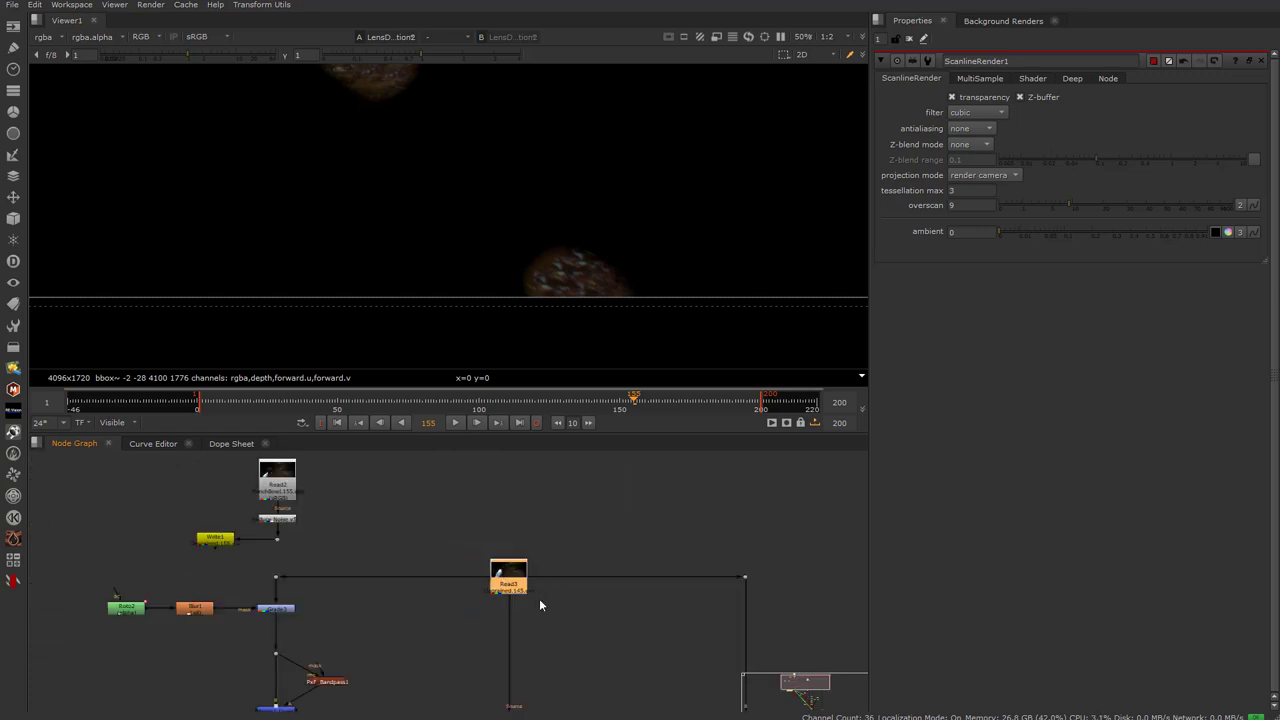
scroll(540, 610, up, 2)
scroll(560, 620, down, 2)
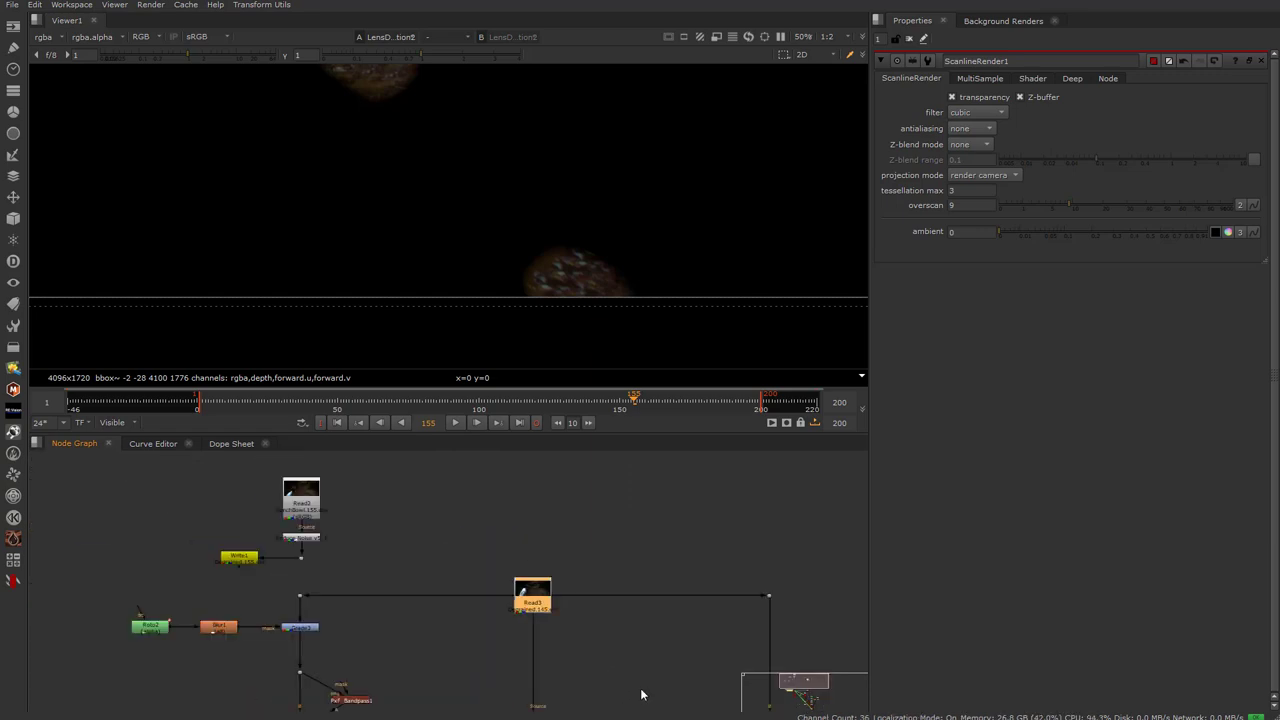
scroll(430, 525, up, 5)
key(1)
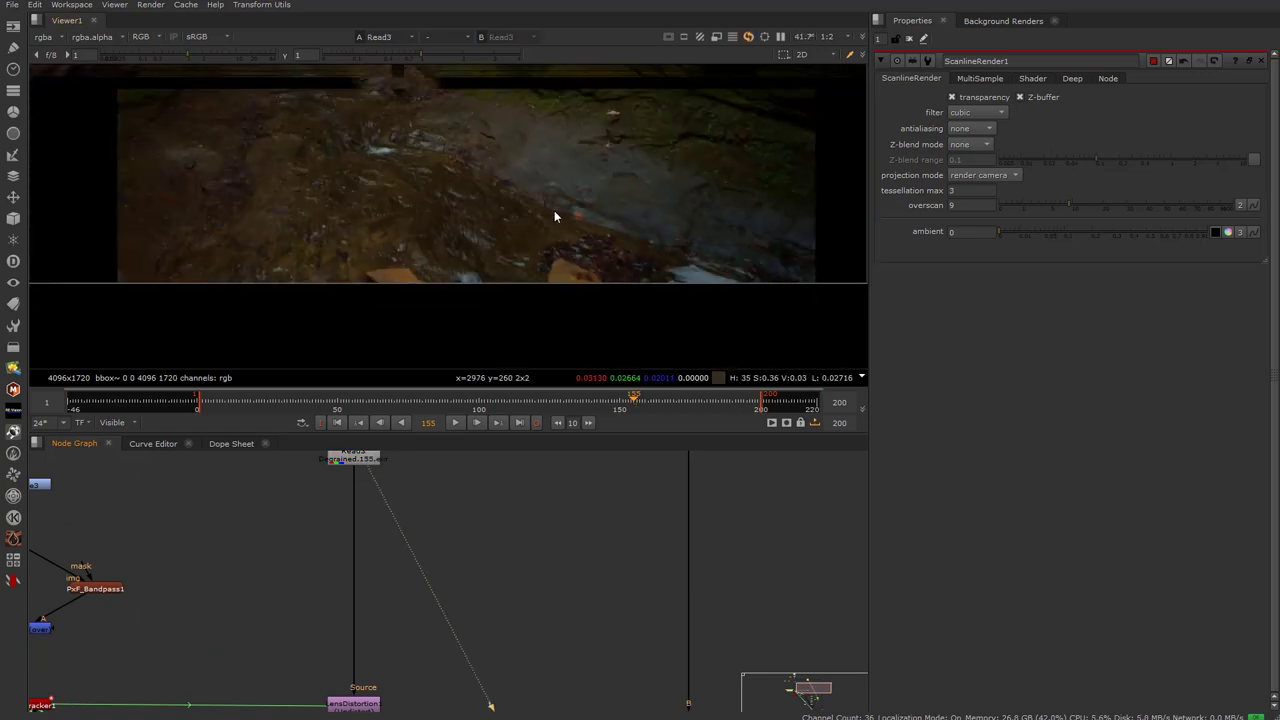
Show the Merge2 (over) result in Viewer1 and bring the ScanlineRender1 branch feeding it into view in the node graph
scroll(539, 656, down, 3)
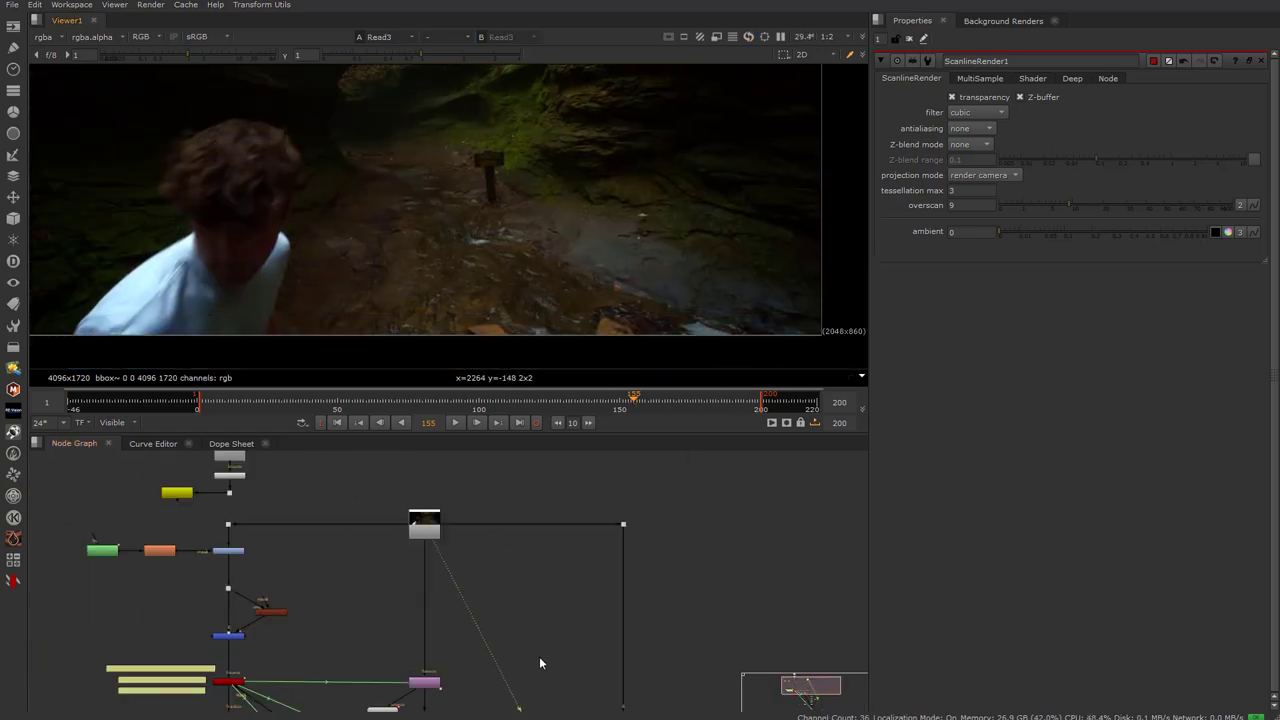
scroll(573, 589, up, 4)
scroll(573, 589, up, 2)
click(585, 555)
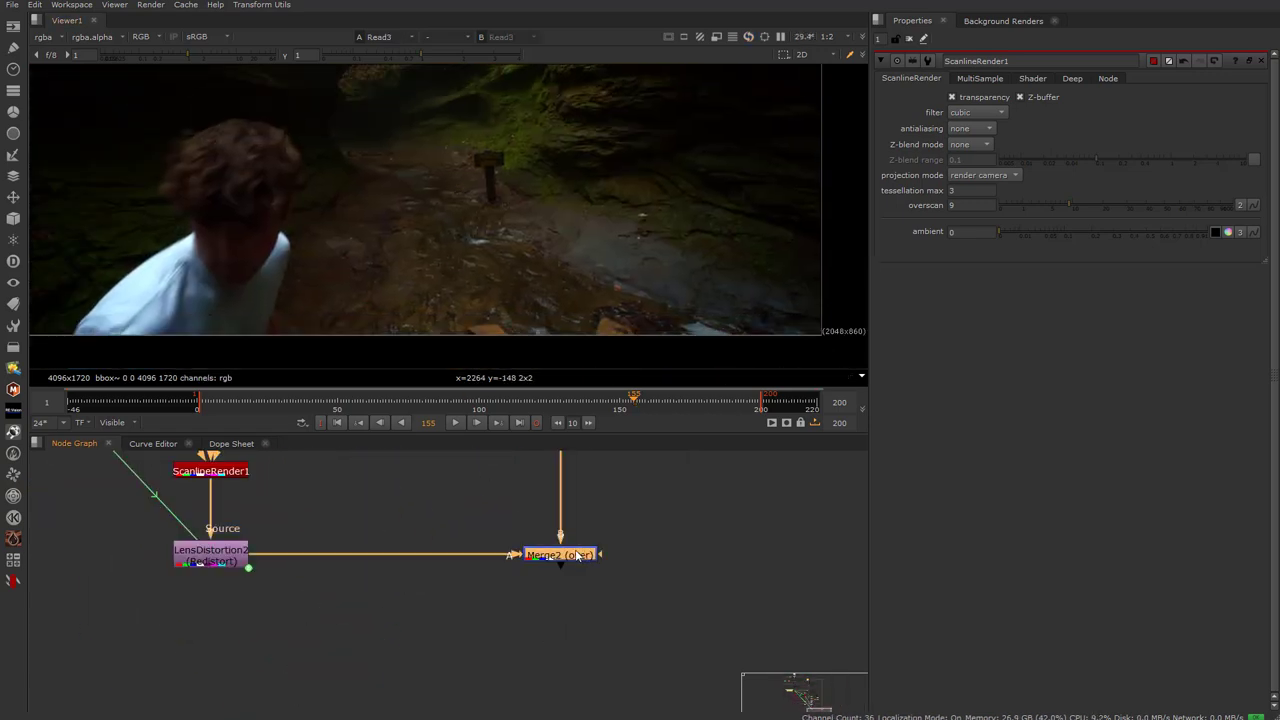
key(1)
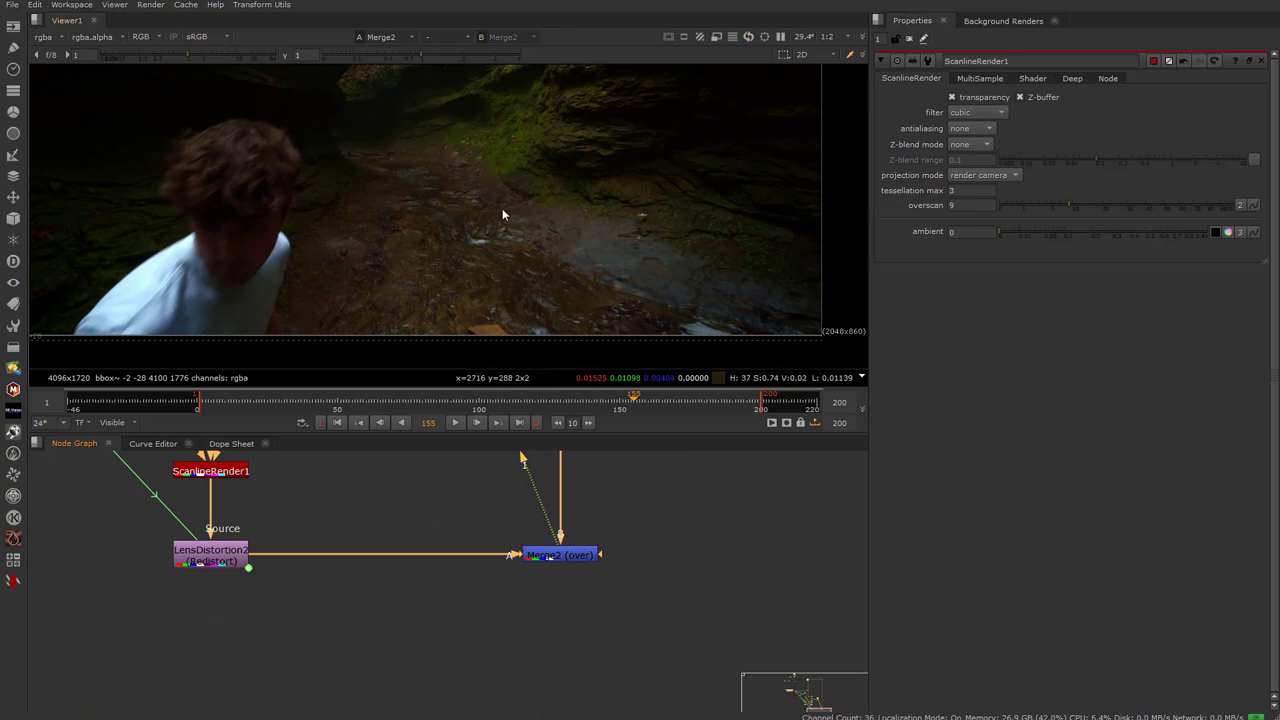
middle_drag(233, 616, 464, 705)
scroll(320, 600, down, 2)
middle_drag(300, 596, 308, 643)
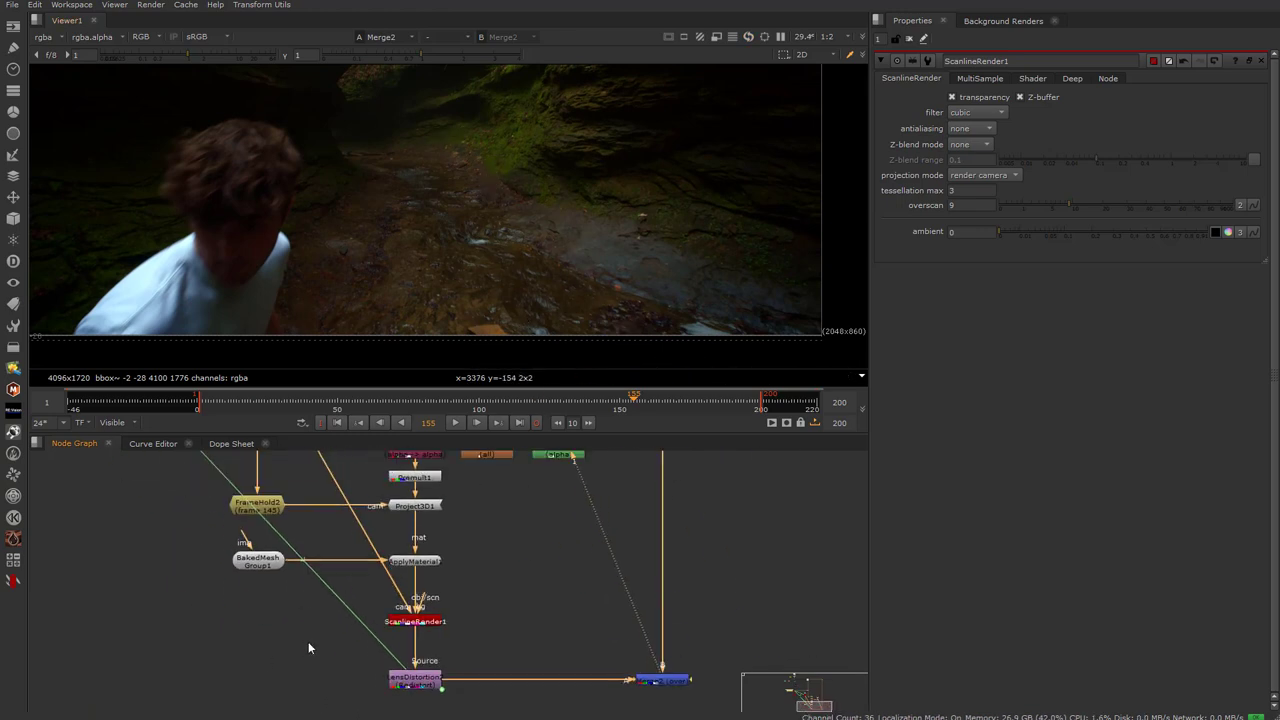
At frame 53, fit the comp in an enlarged viewer and compare it with Merge2 disabled and enabled
click(345, 396)
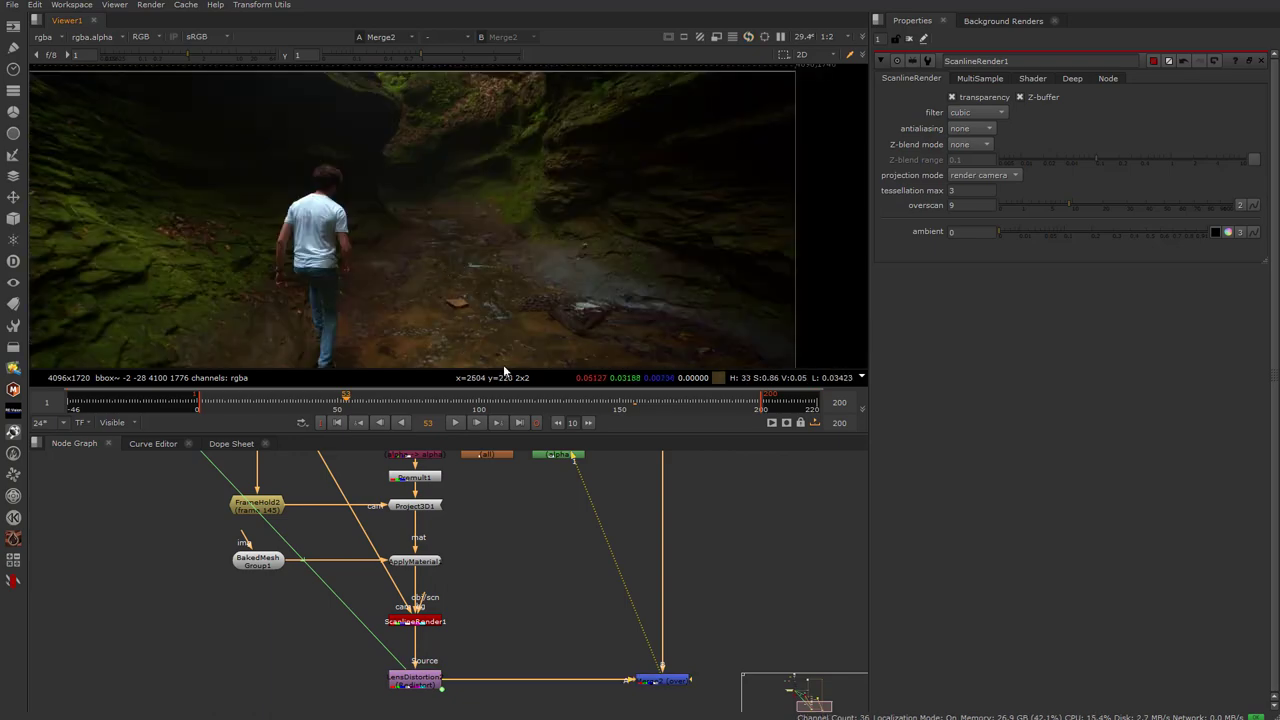
key(space)
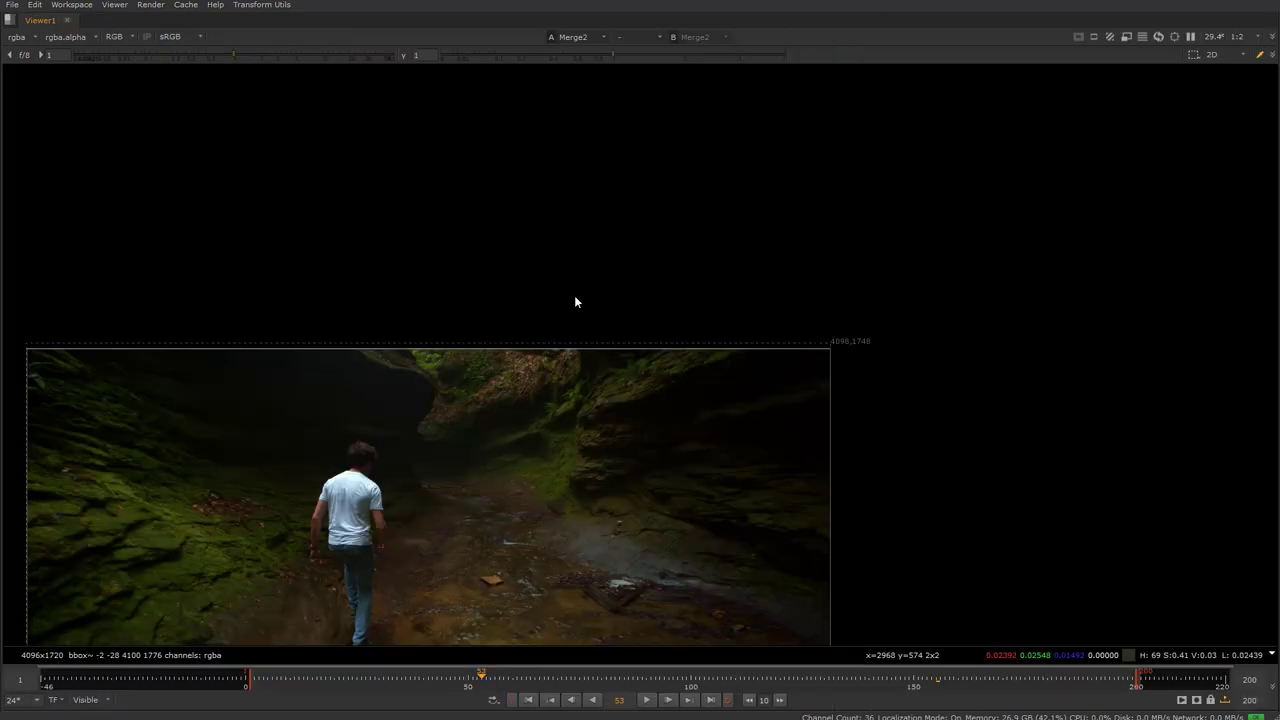
key(f)
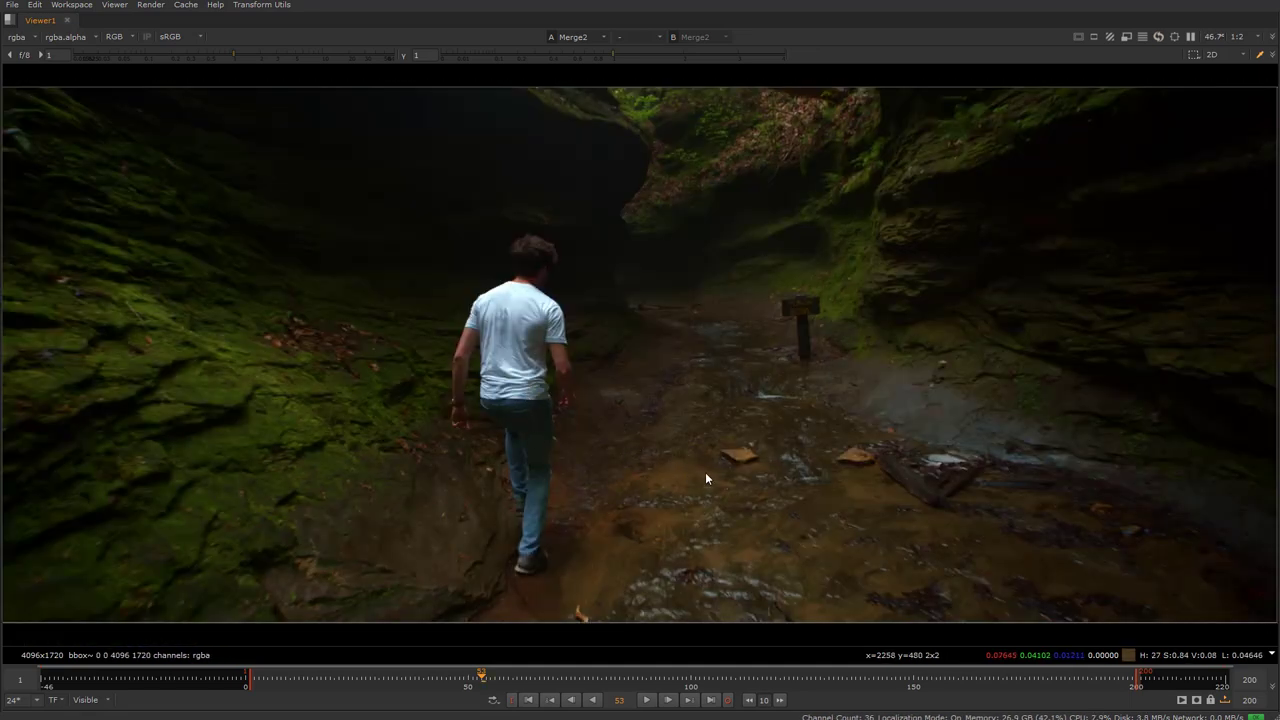
key(d)
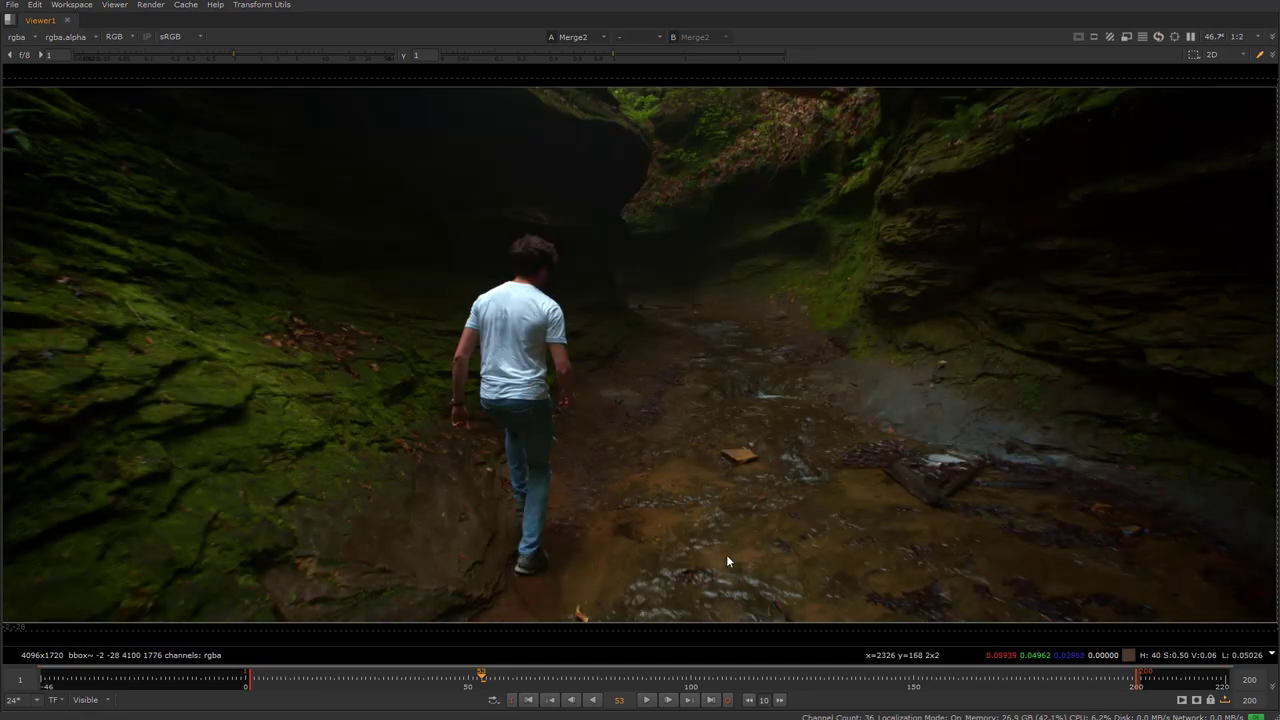
Go to frame 108 and inspect the merged creek bed around the removed objects up close
click(726, 678)
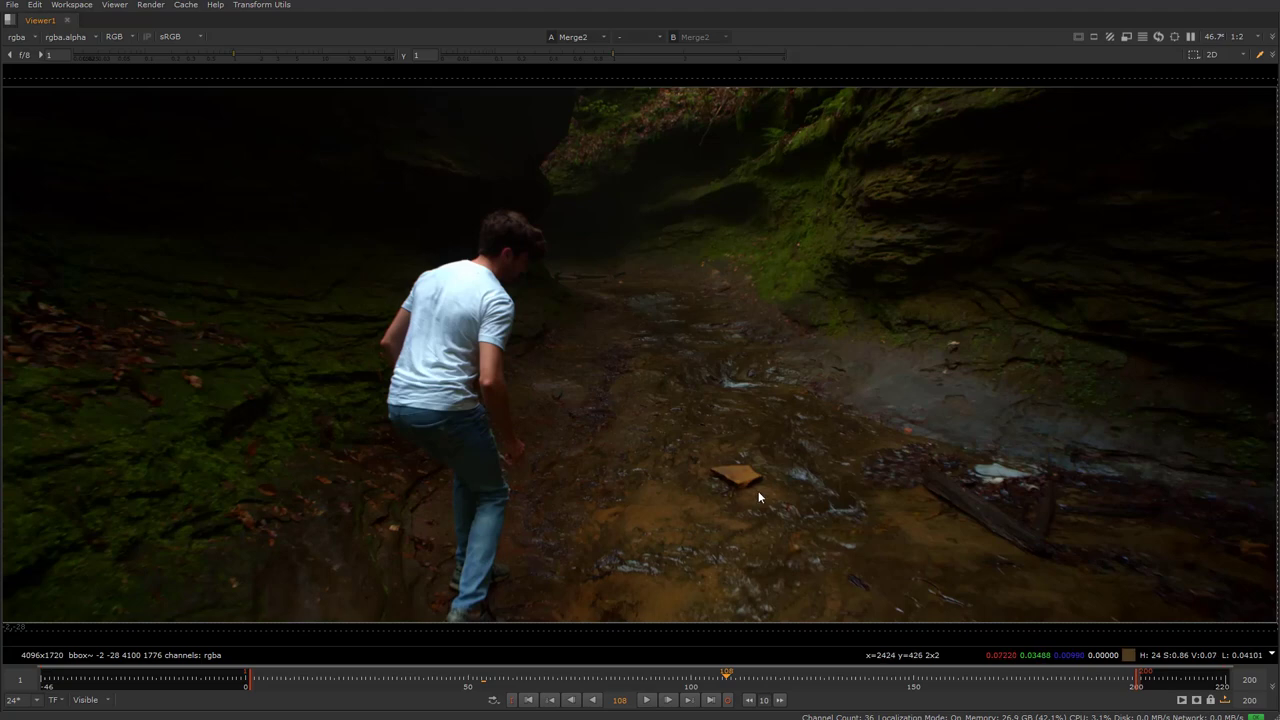
scroll(757, 472, up, 5)
scroll(722, 542, down, 3)
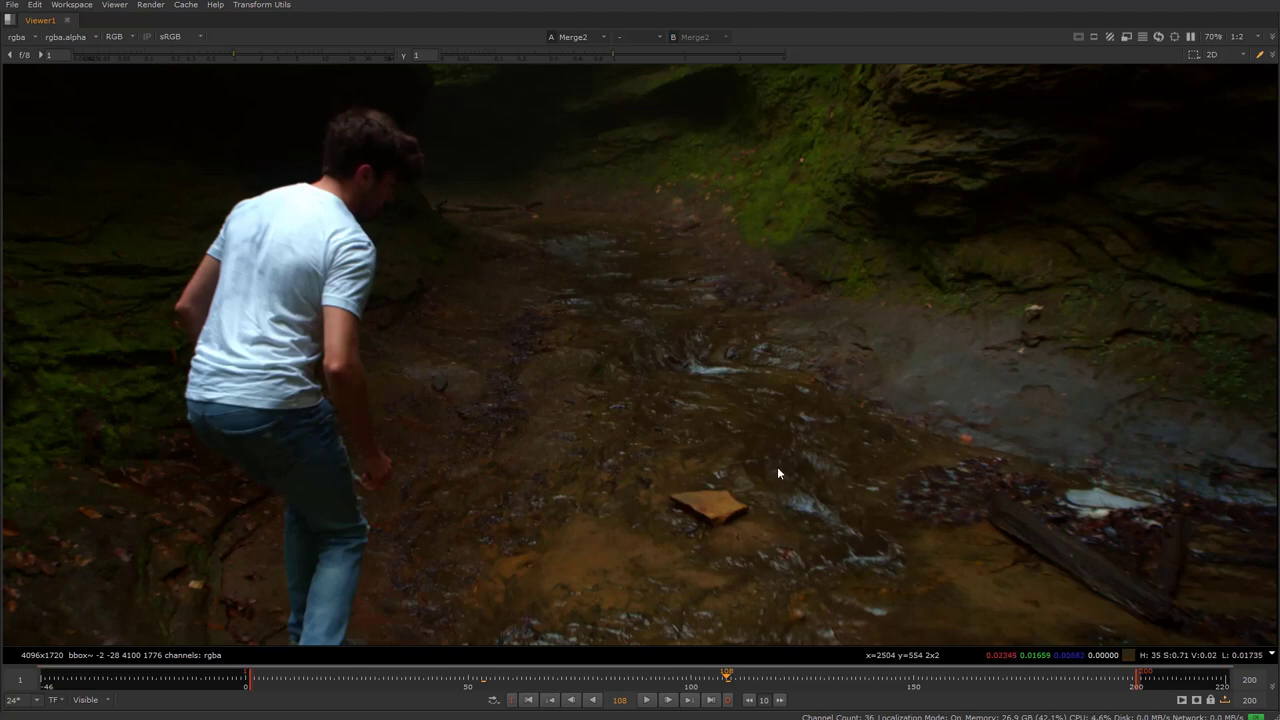
key(space)
scroll(545, 240, down, 3)
middle_drag(540, 236, 346, 248)
key(space)
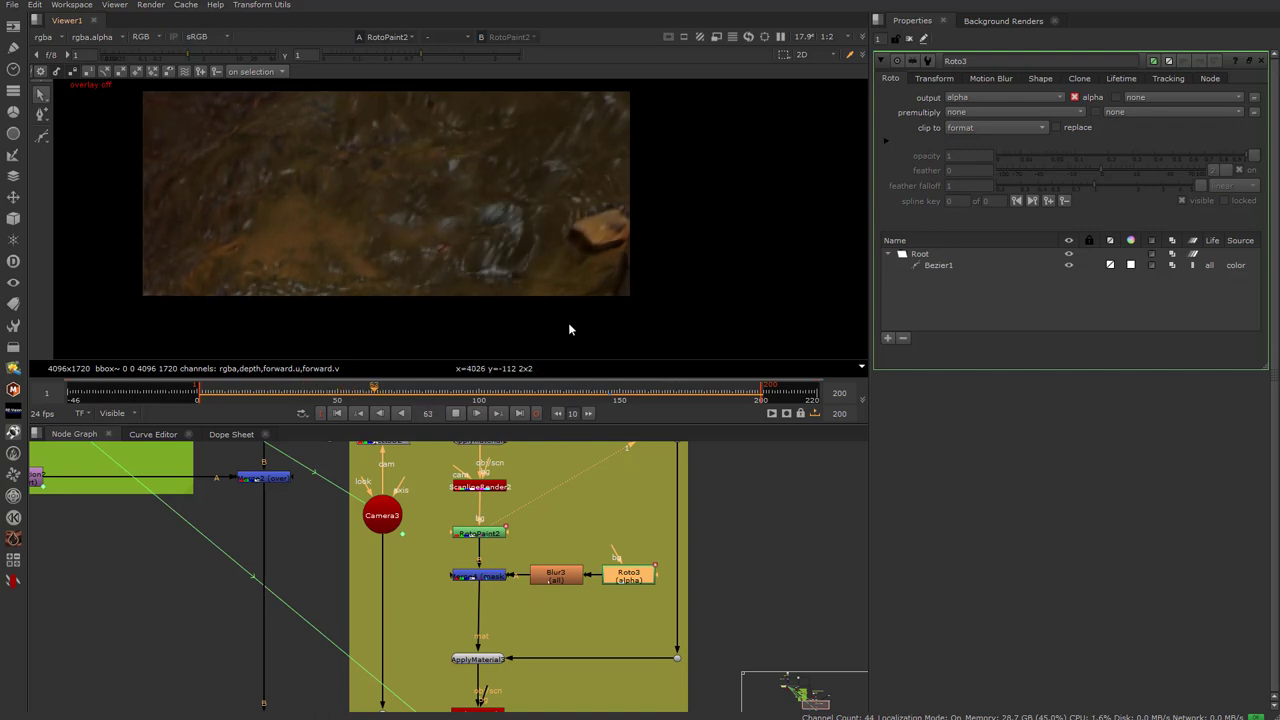
Stop playback and show BakedMesh1 from the LIVE CLONE (UV MESH) backdrop in Viewer1
click(457, 414)
scroll(481, 522, down, 6)
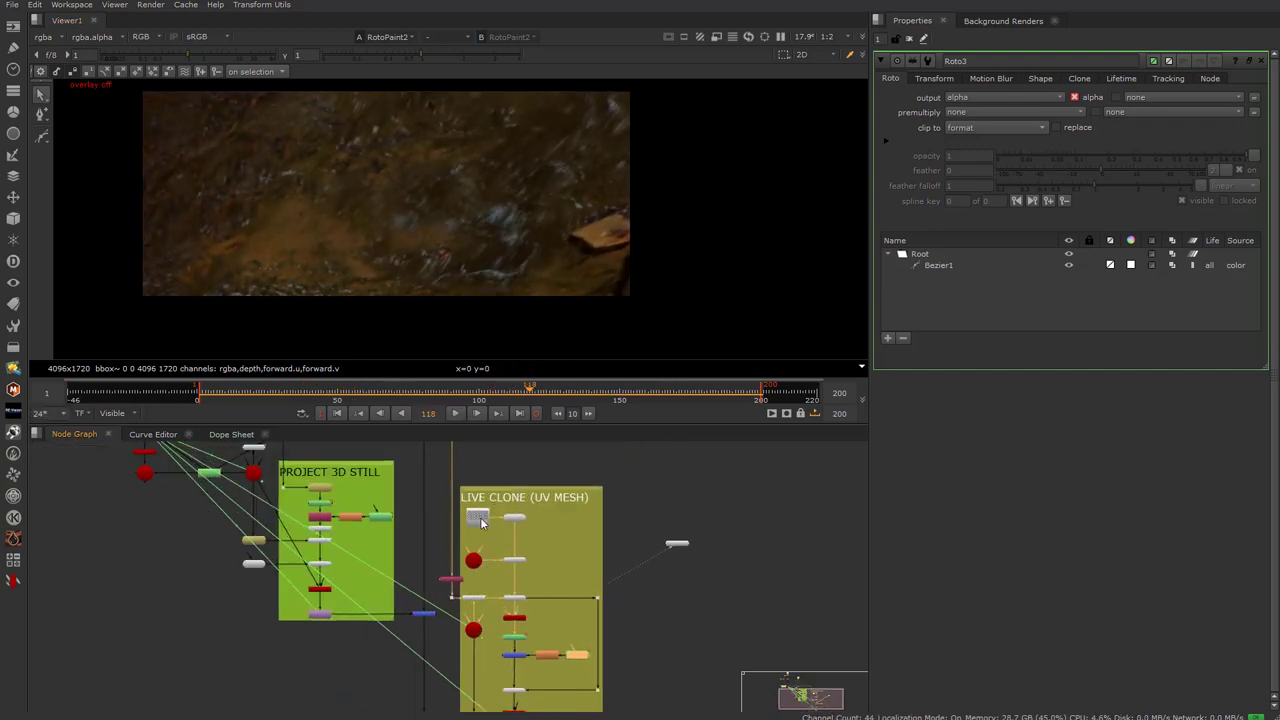
scroll(362, 540, up, 3)
middle_drag(567, 609, 321, 562)
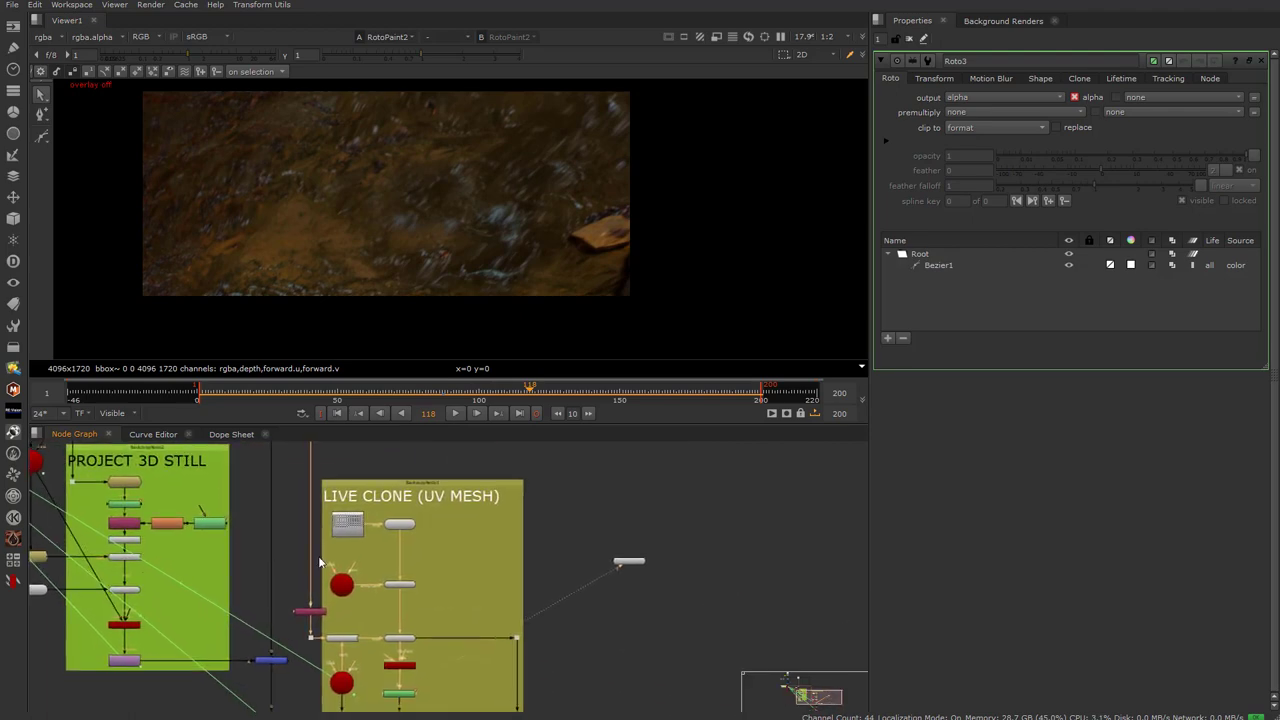
scroll(346, 524, up, 3)
click(357, 524)
click(445, 525)
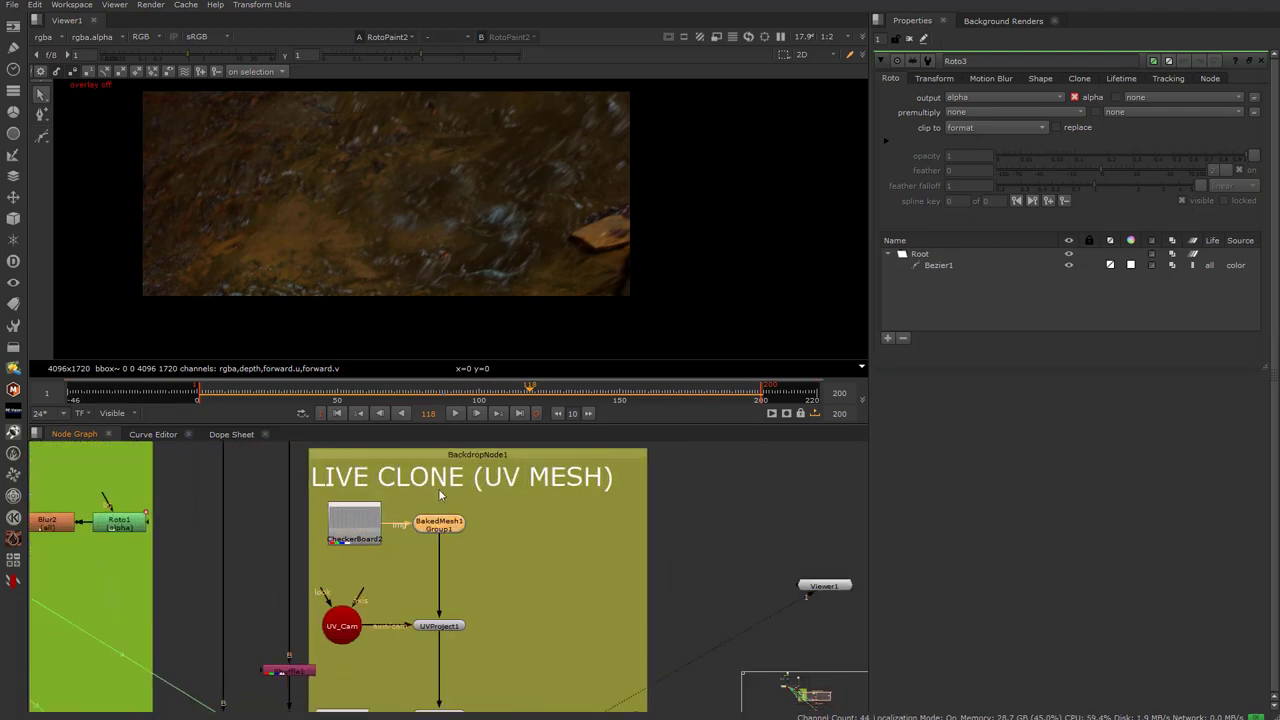
key(1)
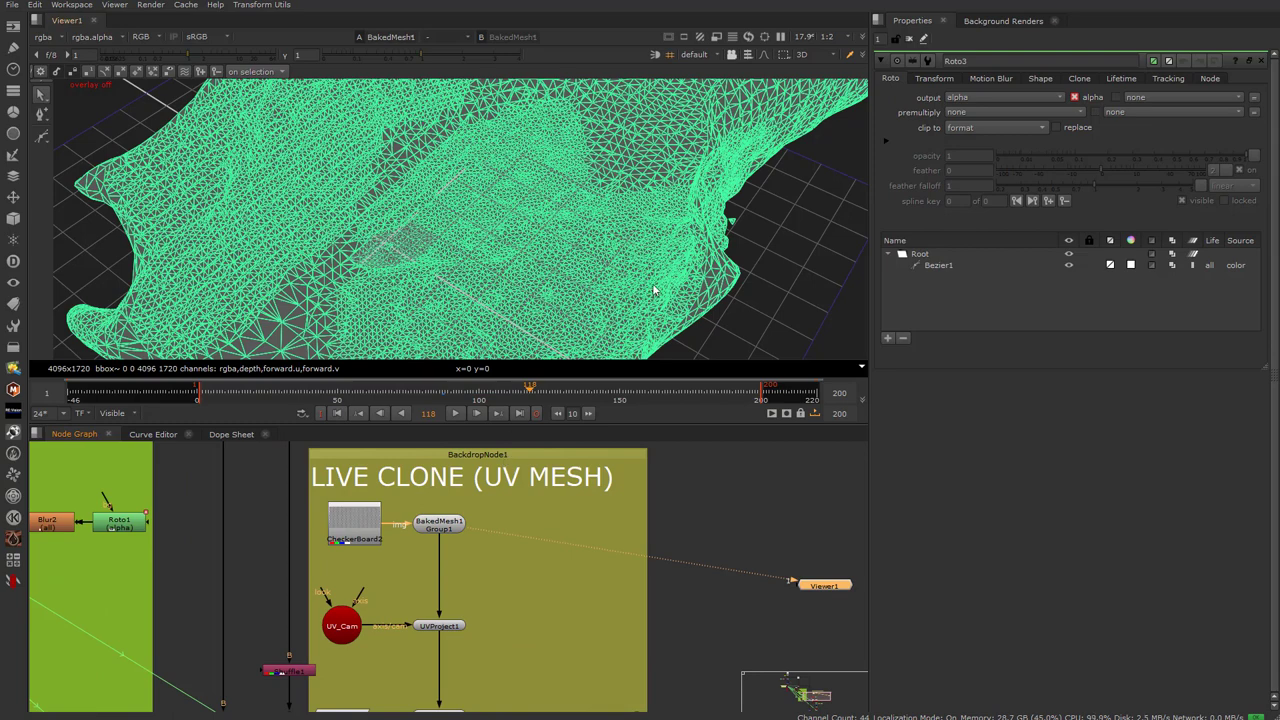
Examine the BakedMesh1 geometry in the 3D view, both selected as wireframe and deselected as a plain surface
click(784, 261)
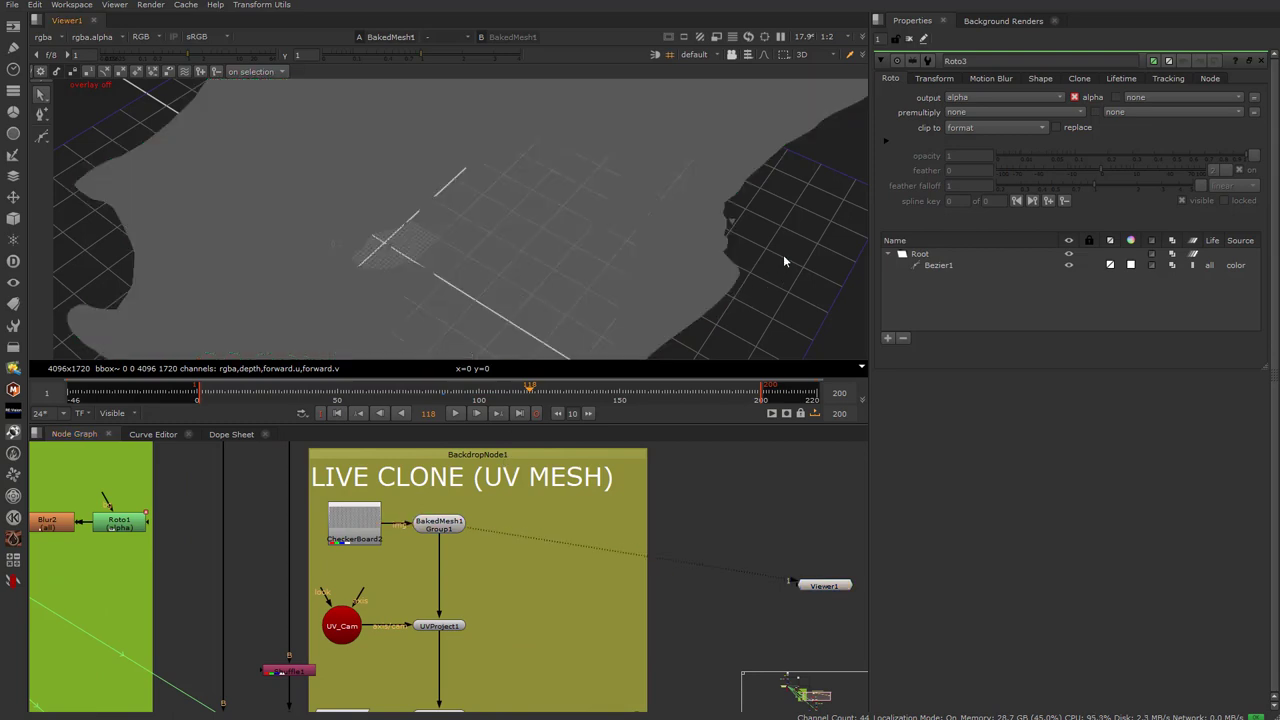
click(438, 521)
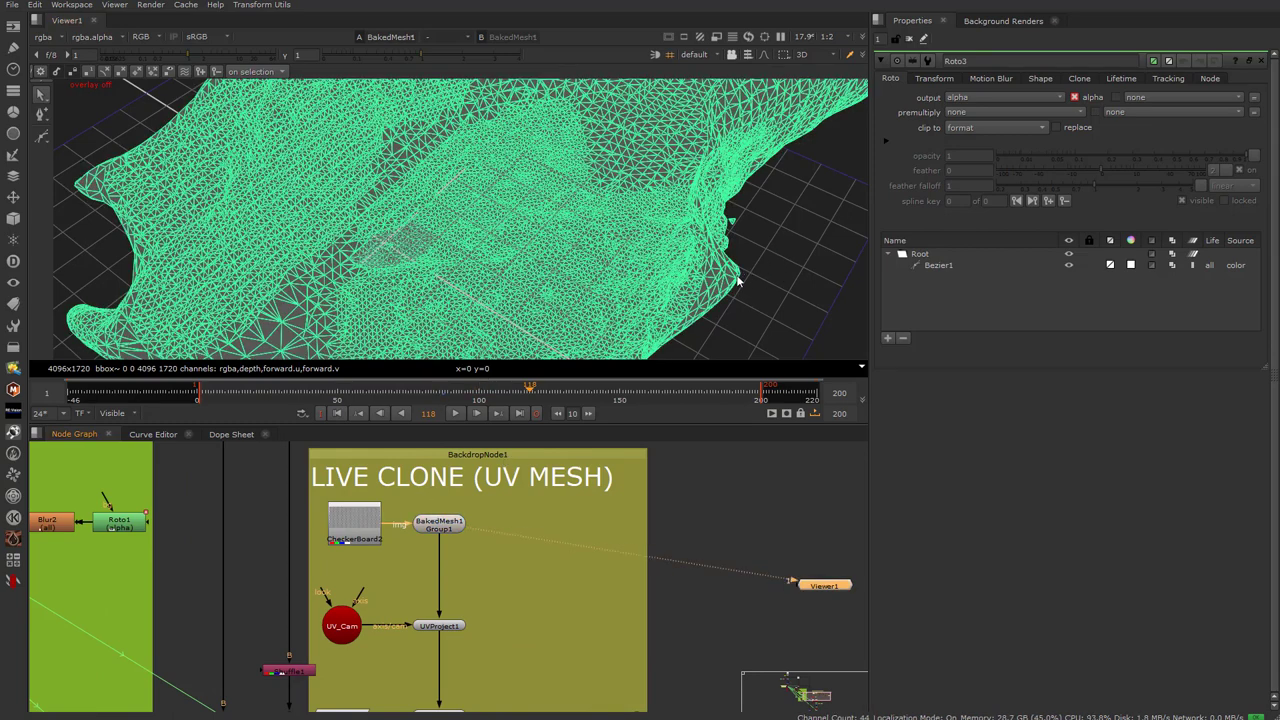
click(794, 262)
ctrl+drag(581, 286, 521, 221)
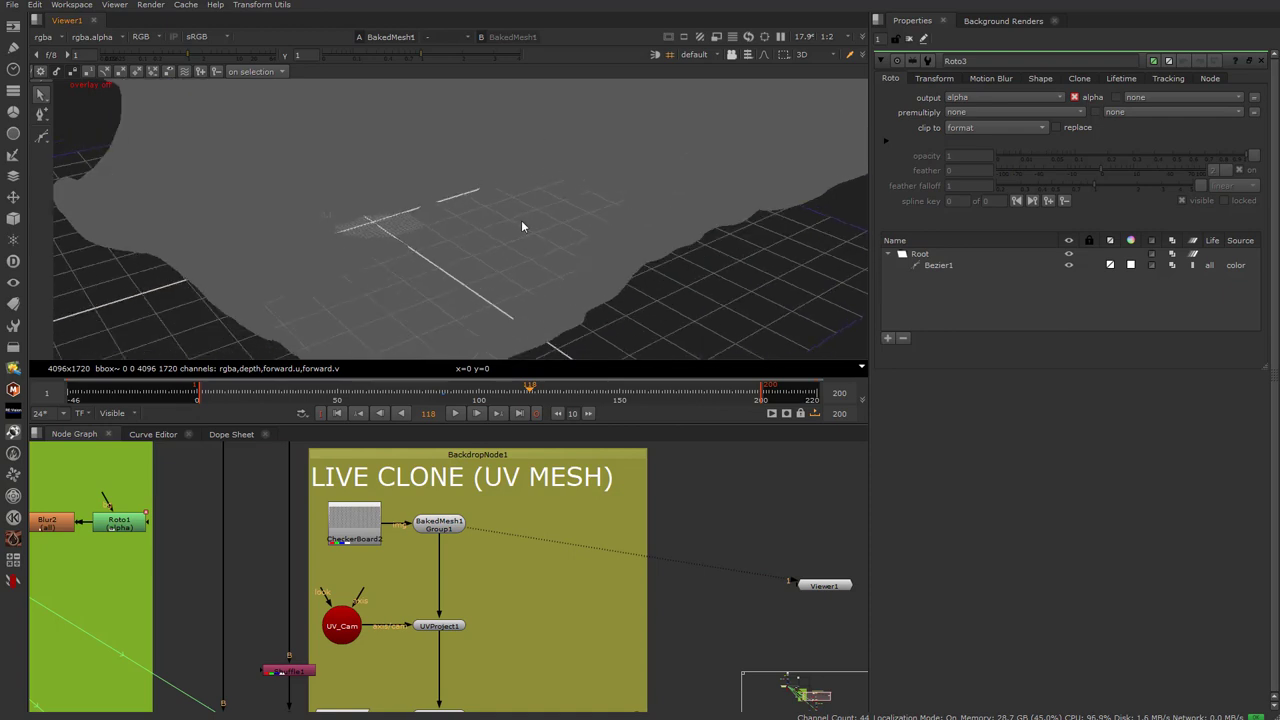
Show UVProject1 in Viewer1 and open the UV_Cam properties to check the camera above the mesh
scroll(466, 580, down, 2)
middle_drag(437, 590, 438, 552)
scroll(438, 552, up, 2)
click(438, 569)
key(1)
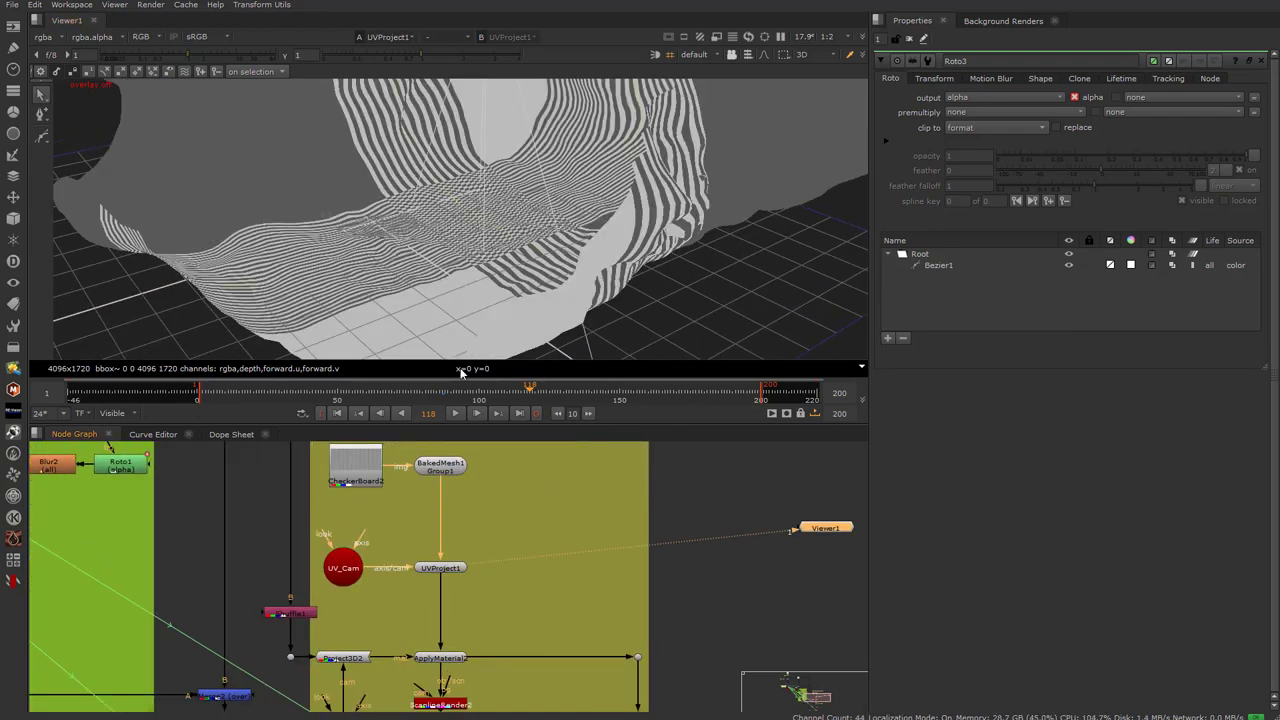
double_click(348, 571)
ctrl+drag(412, 204, 385, 264)
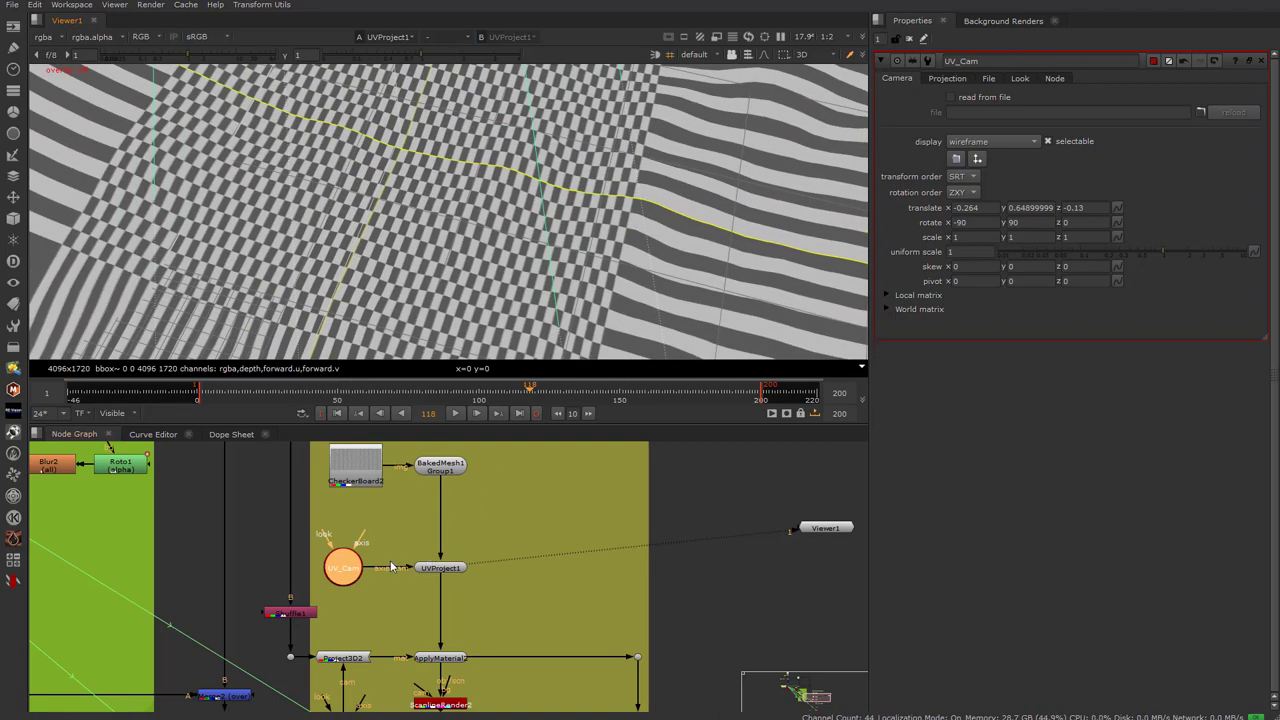
Open the UVProject1 properties and inspect the planar checkerboard projection across the baked mesh, near and far
double_click(440, 571)
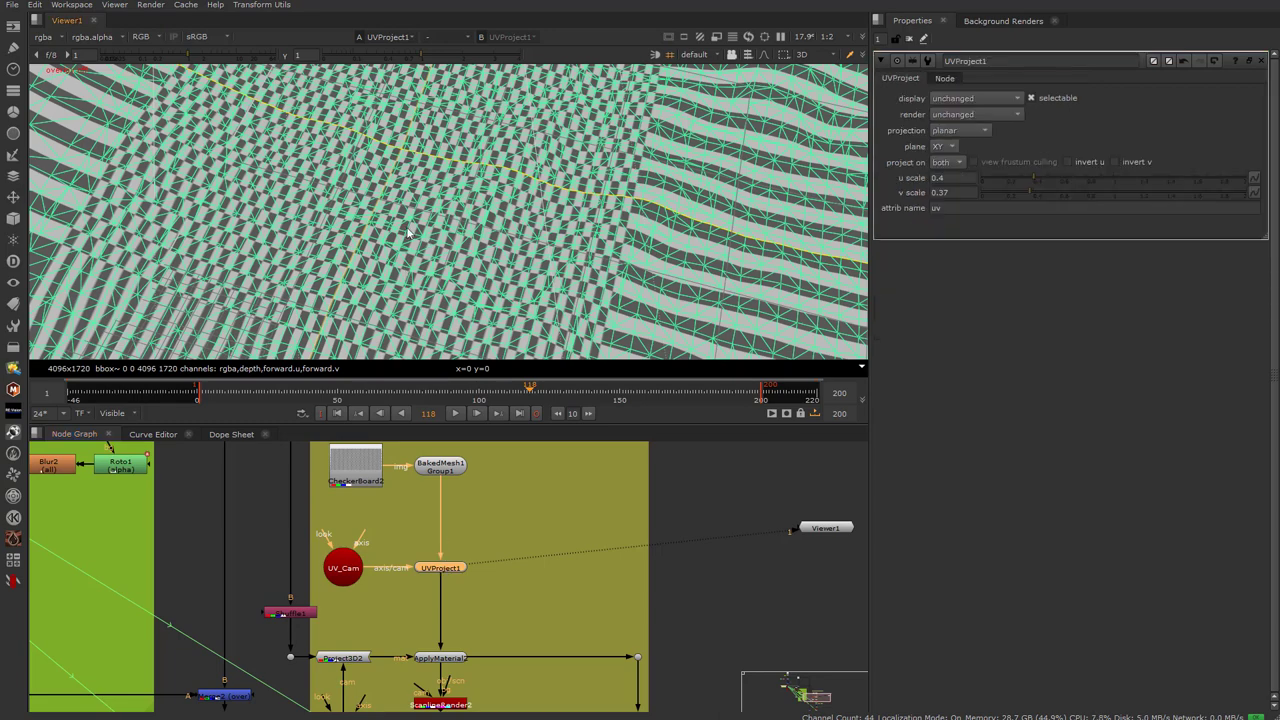
scroll(308, 226, down, 5)
scroll(308, 226, down, 1)
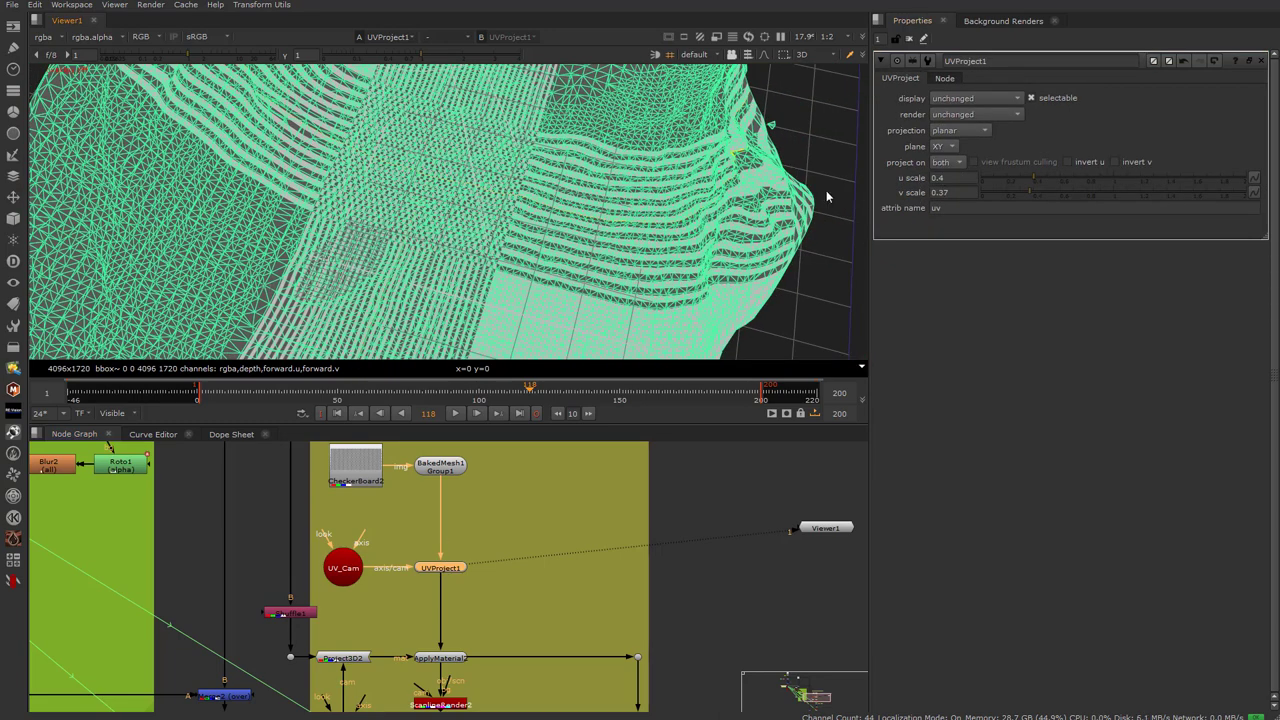
scroll(402, 240, up, 6)
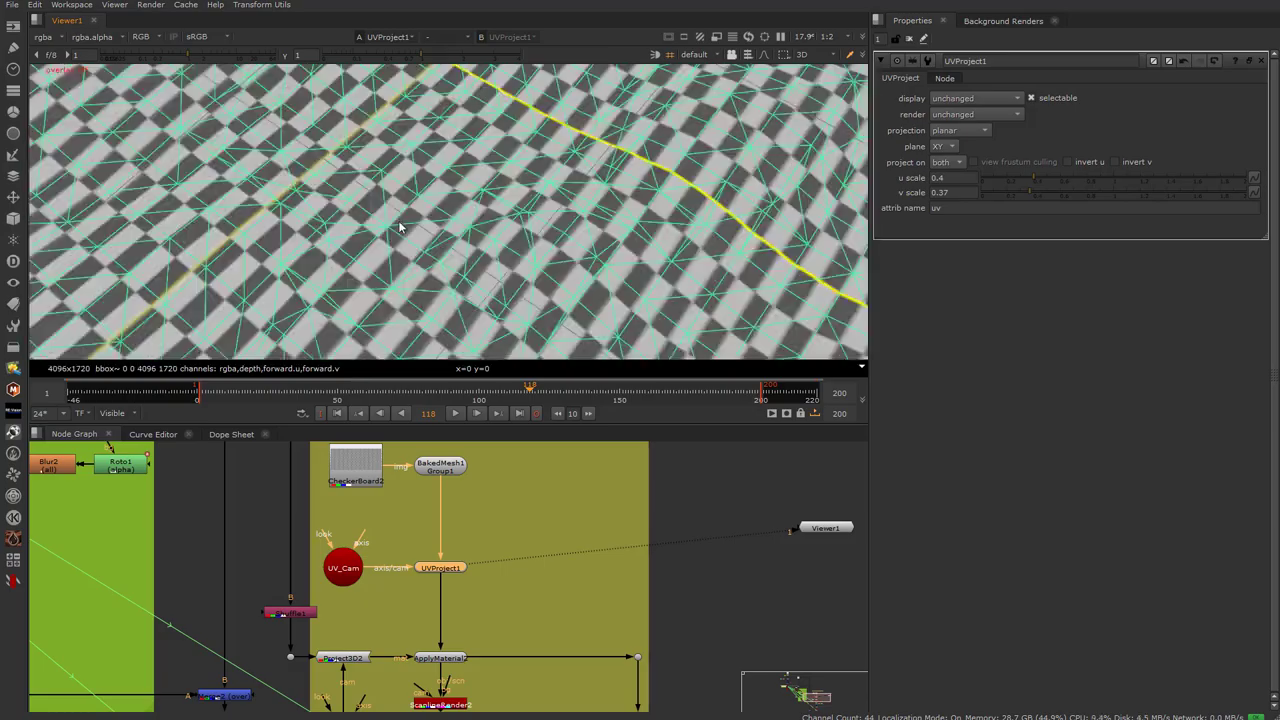
scroll(402, 200, down, 5)
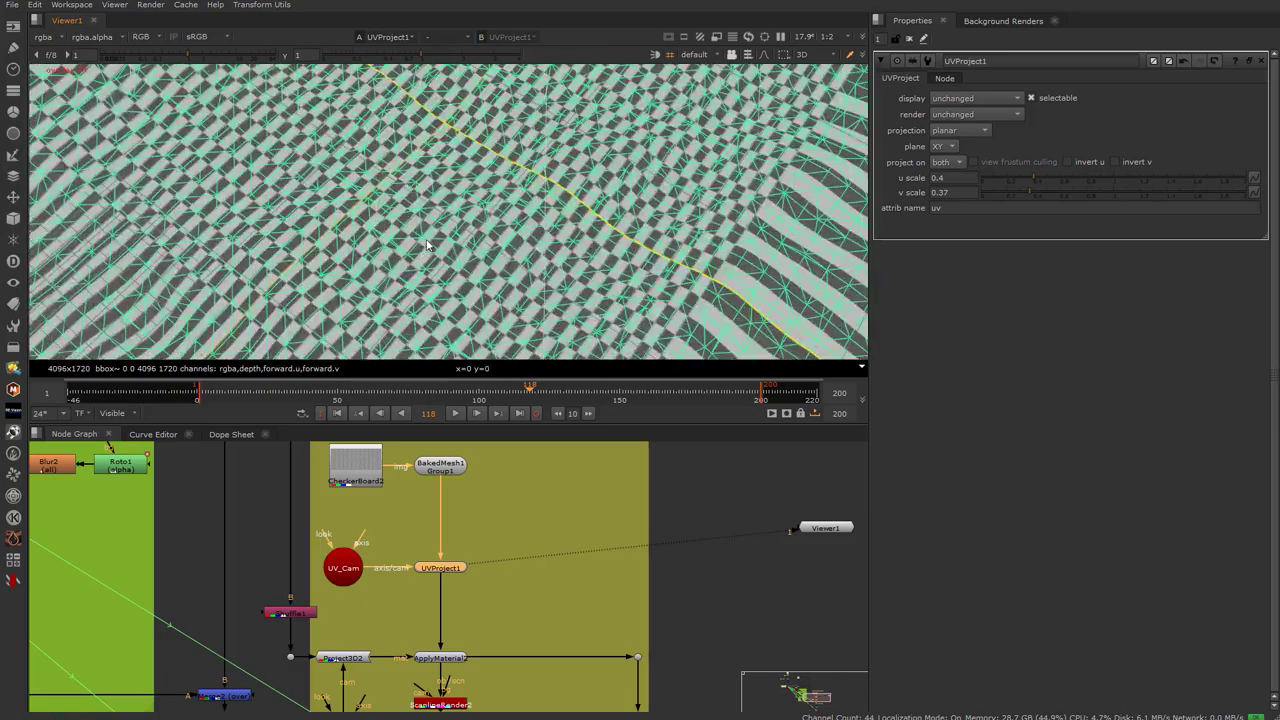
scroll(398, 215, down, 5)
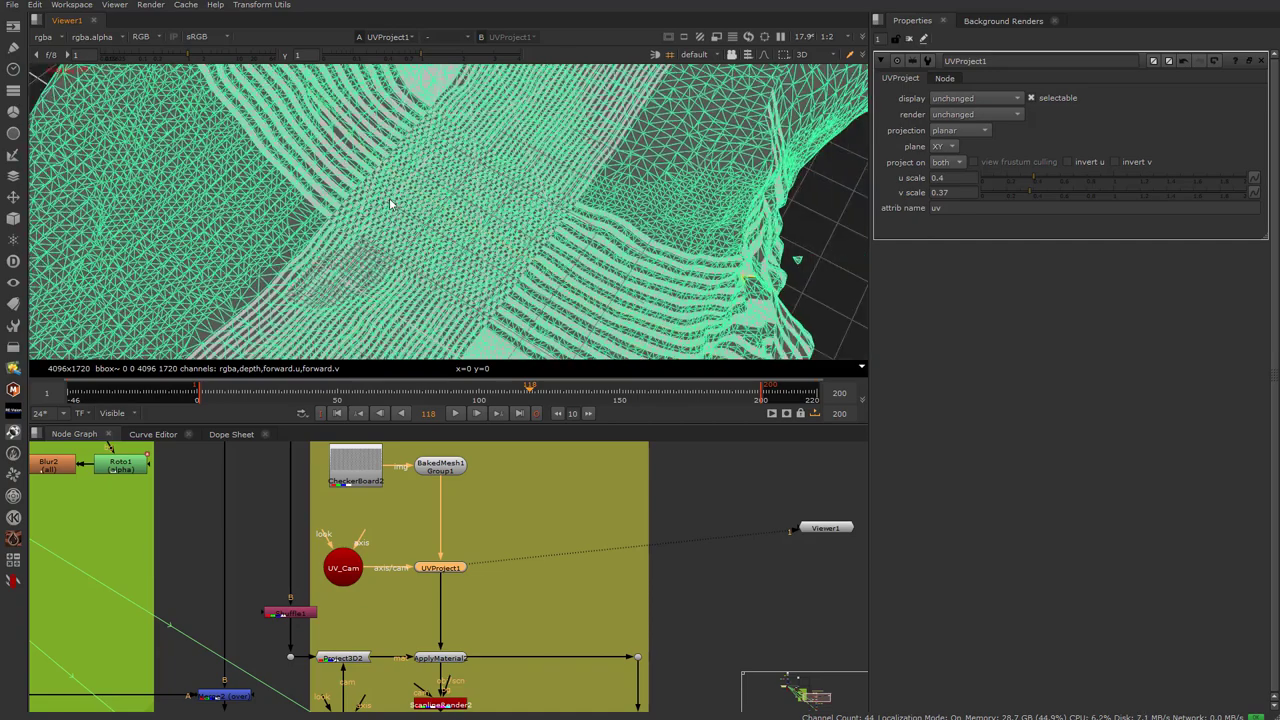
ctrl+drag(436, 212, 434, 208)
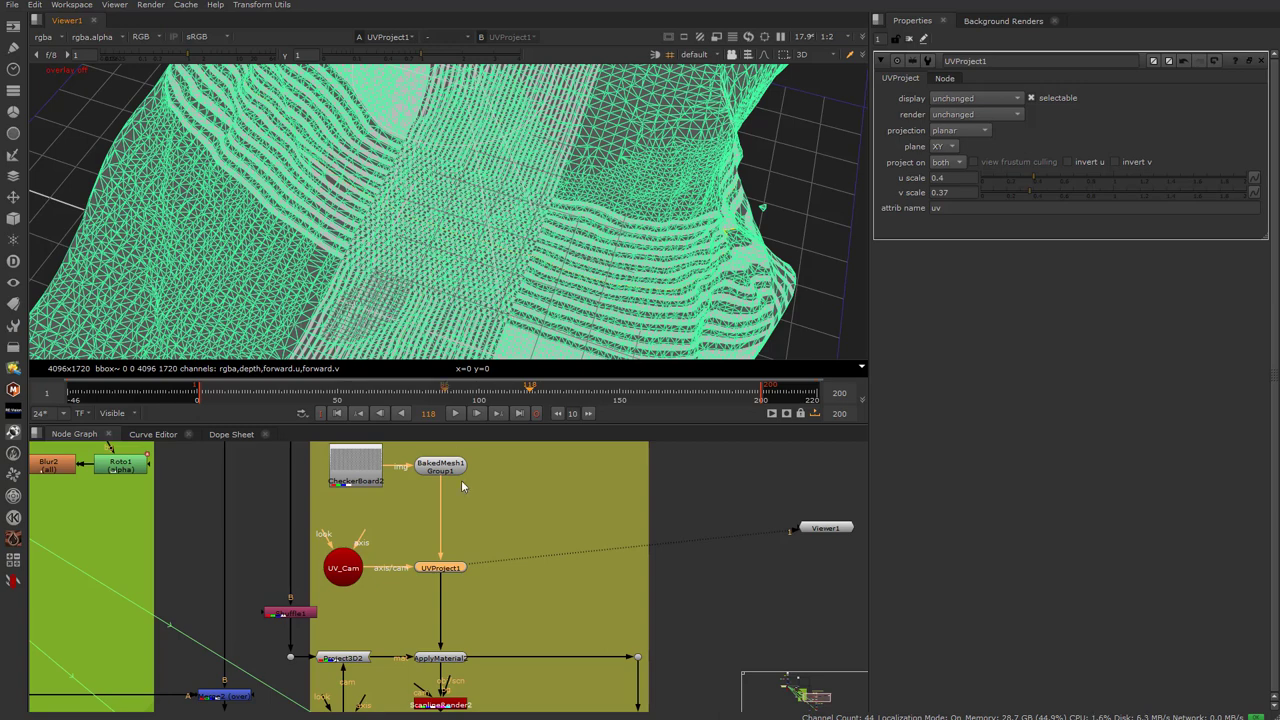
Play the footage projected onto the mesh through ApplyMaterial2 in an enlarged 3D viewer
scroll(461, 486, down, 3)
scroll(436, 578, up, 4)
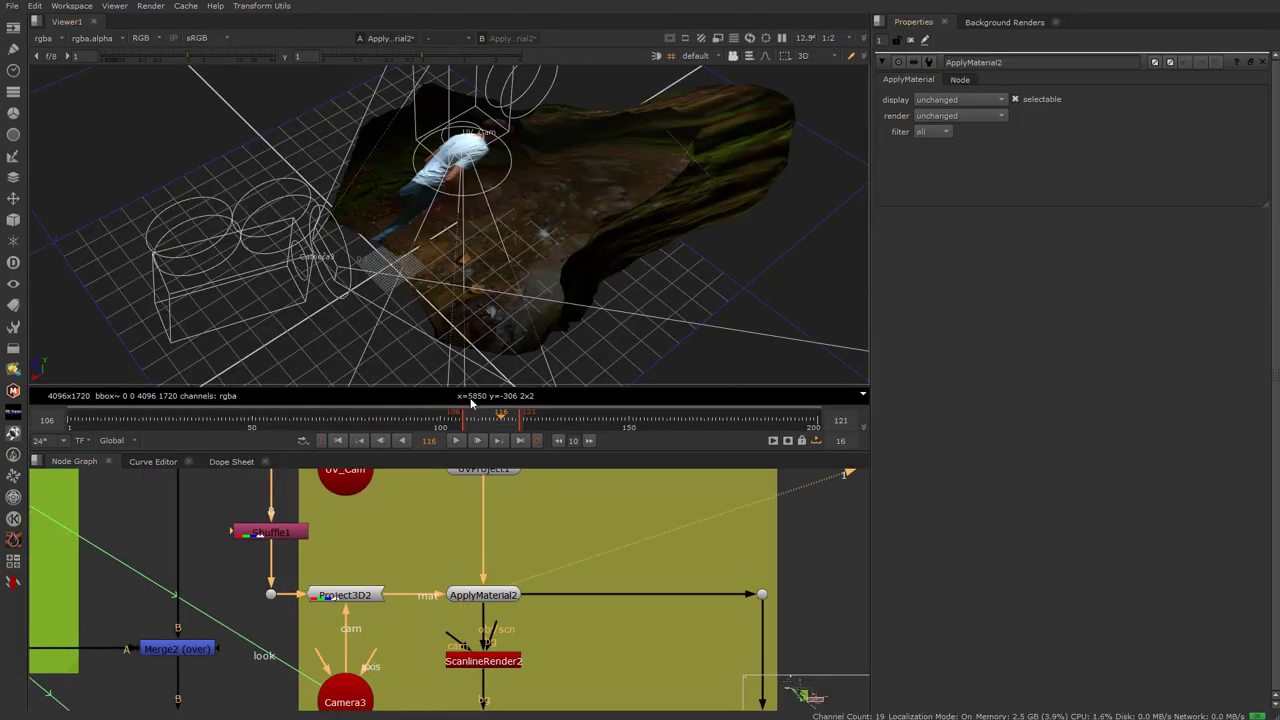
click(457, 442)
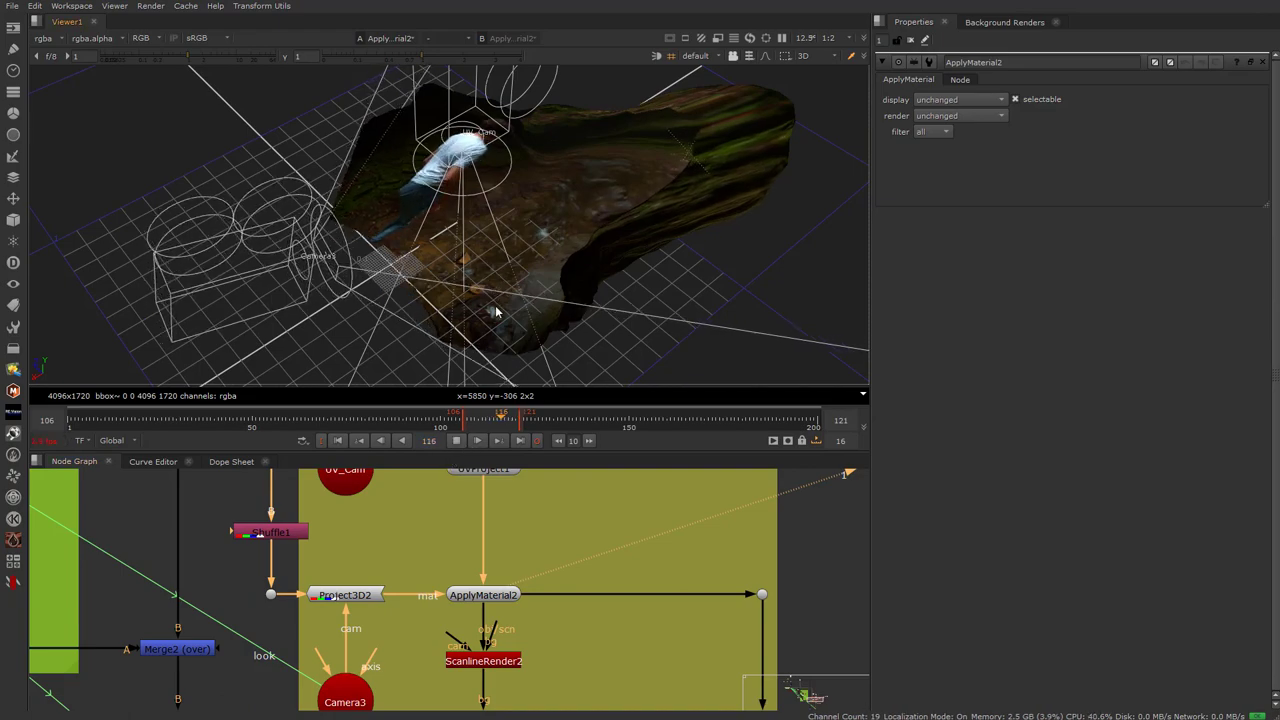
key(space)
scroll(712, 448, up, 6)
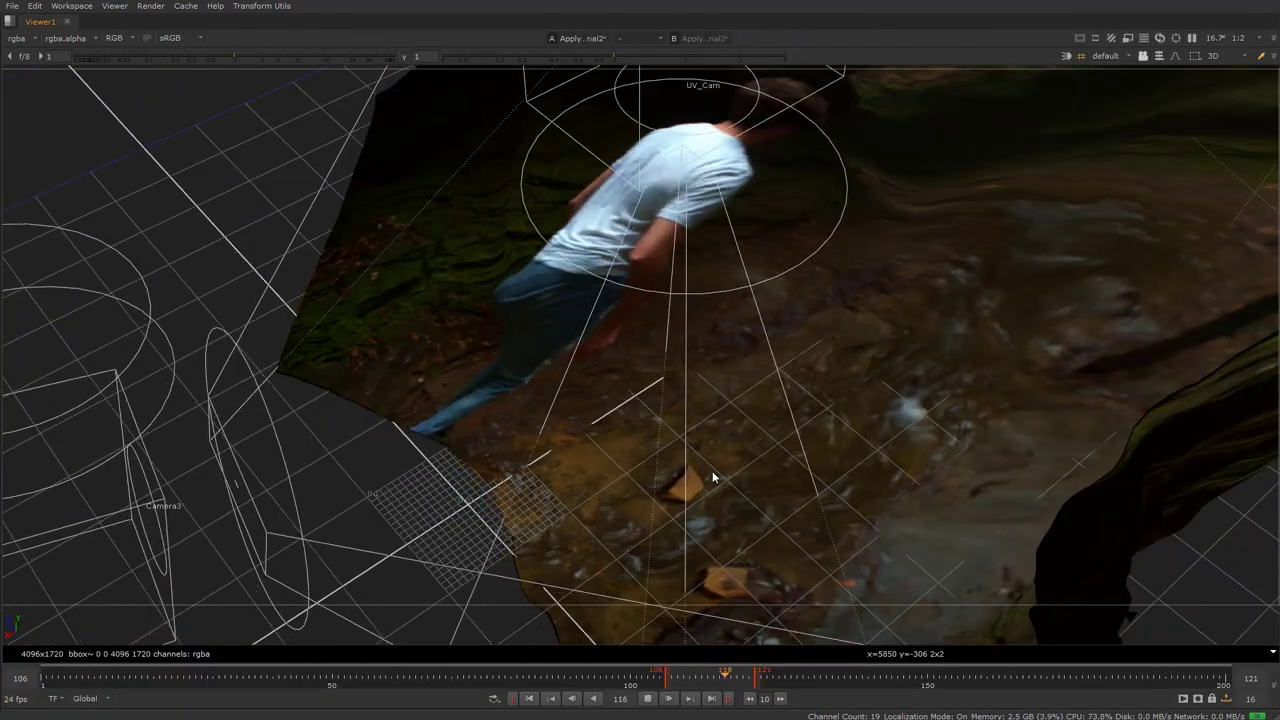
Examine the stones in the projected creek bed up close from different angles during playback, and stop the playback
middle_drag(695, 495, 519, 286)
scroll(545, 288, up, 3)
scroll(545, 288, up, 3)
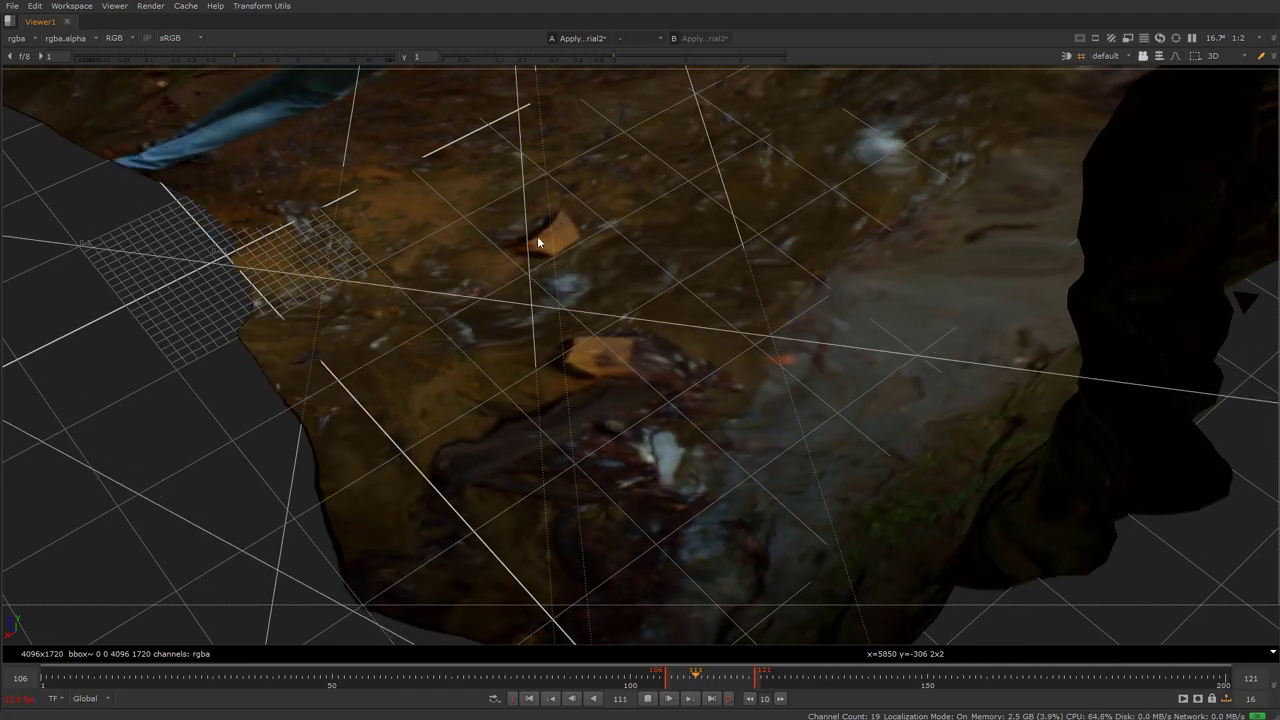
scroll(545, 236, down, 1)
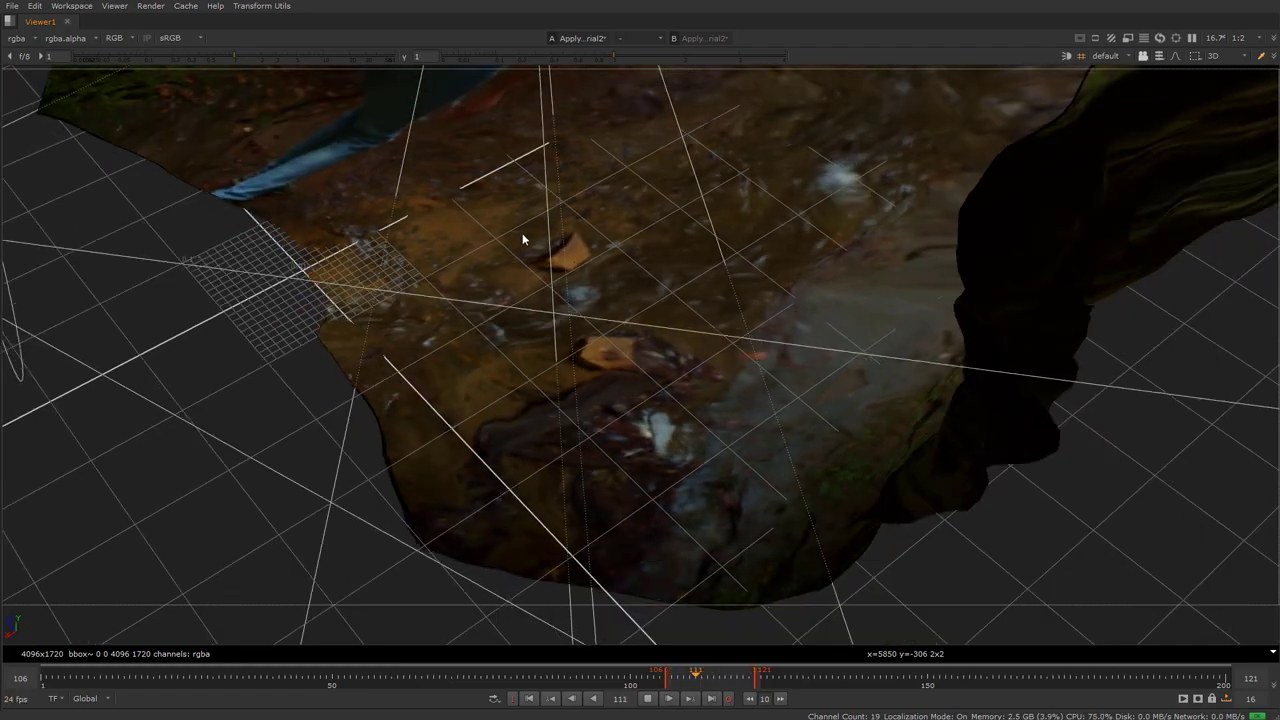
middle_drag(522, 234, 538, 280)
ctrl+drag(545, 305, 558, 319)
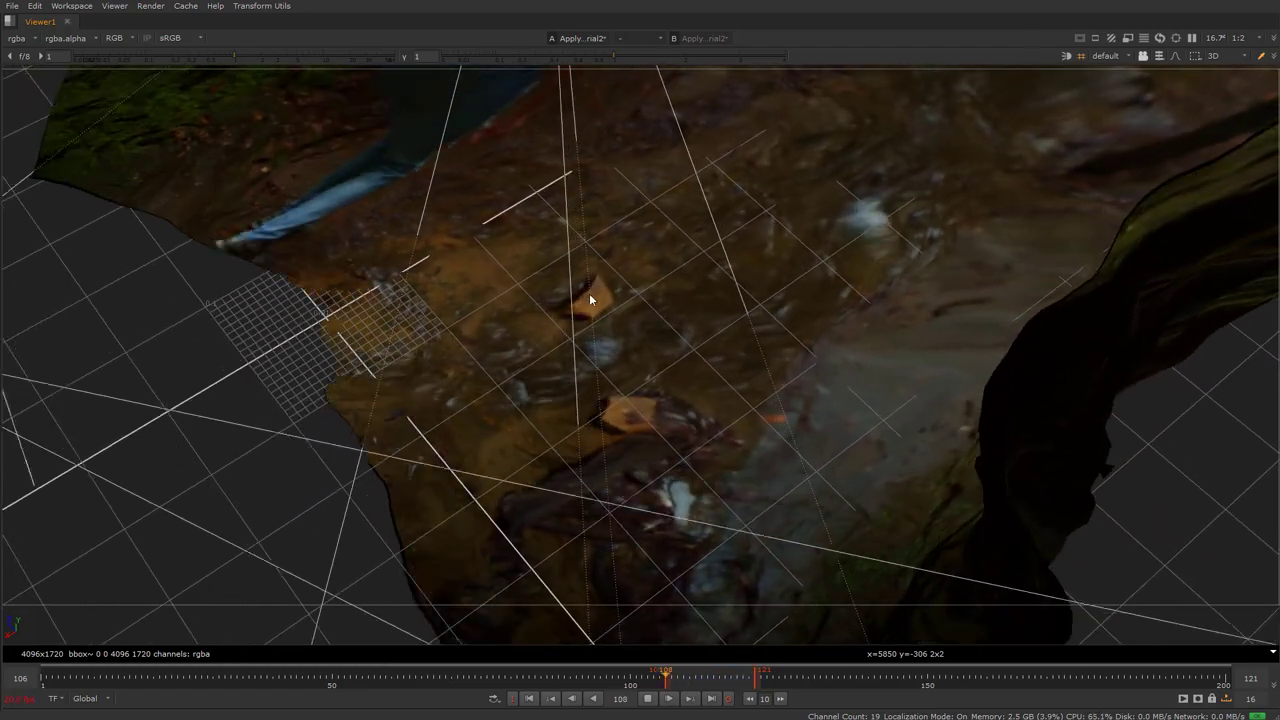
middle_drag(560, 332, 645, 318)
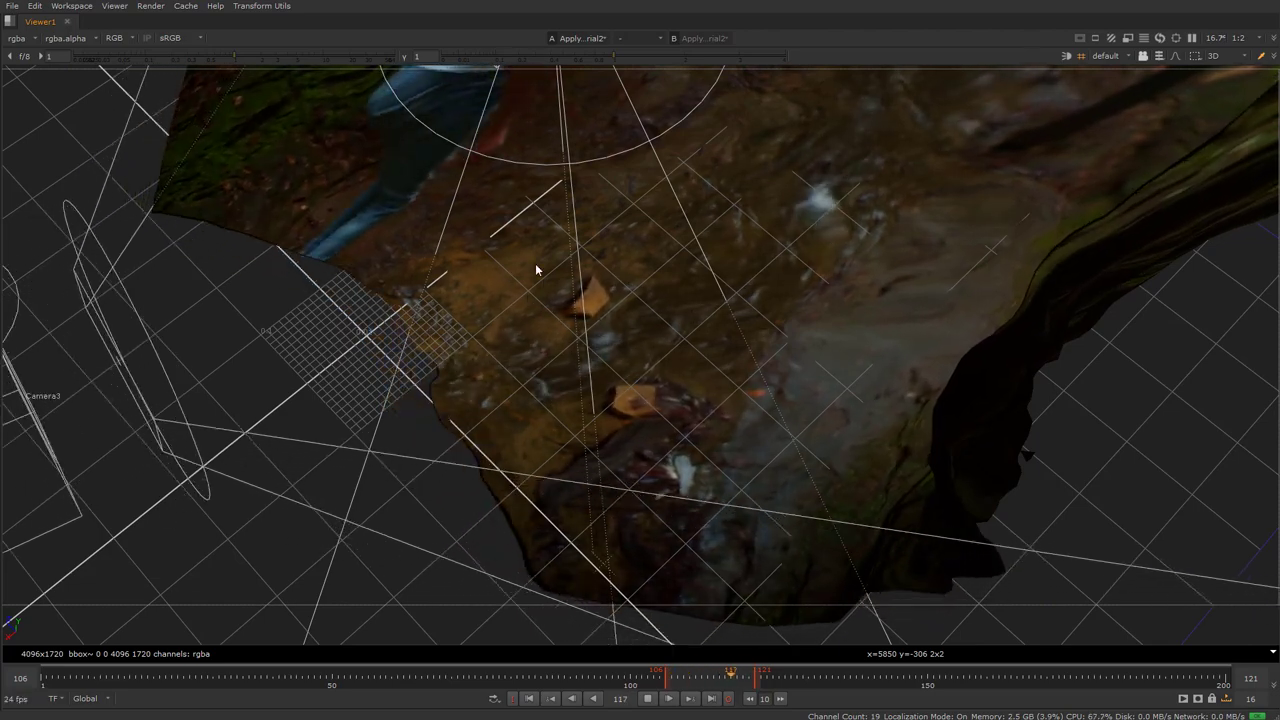
key(k)
key(space)
Trace the LIVE CLONE branch in the node graph from ApplyMaterial2 to its Project3D2 material input and select Project3D2
scroll(479, 549, down, 5)
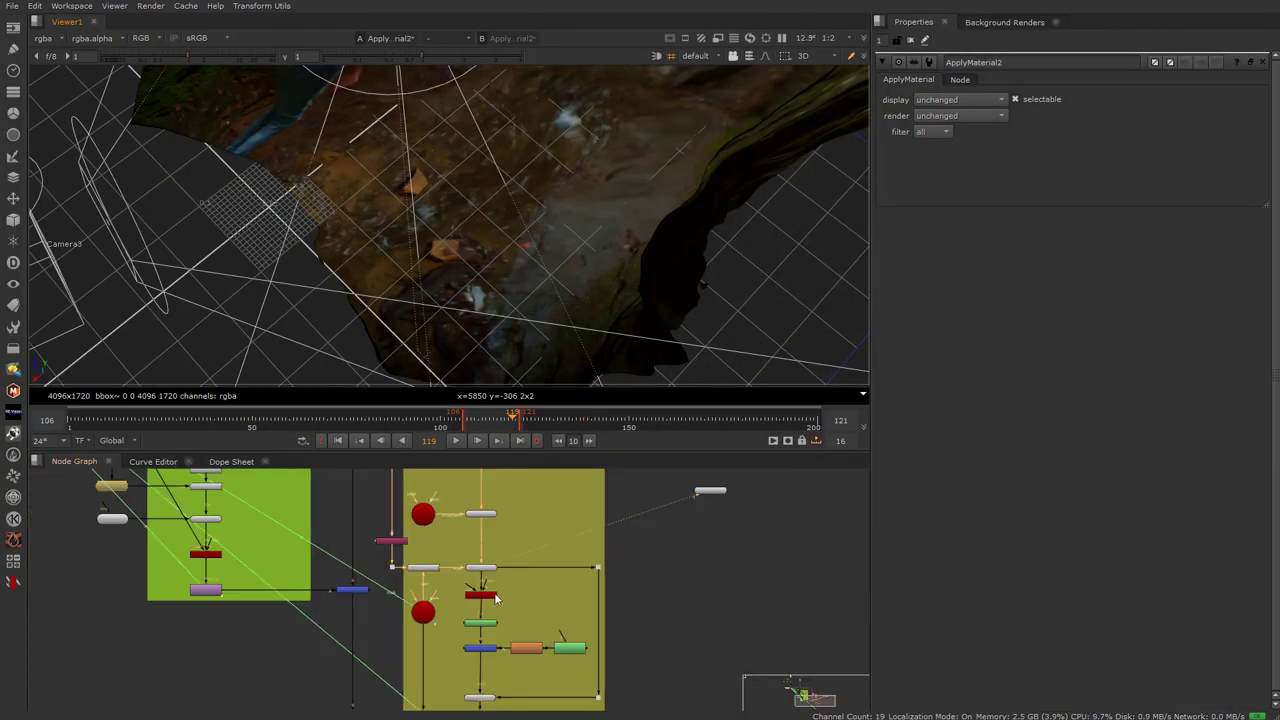
scroll(494, 574, up, 5)
click(482, 557)
click(335, 563)
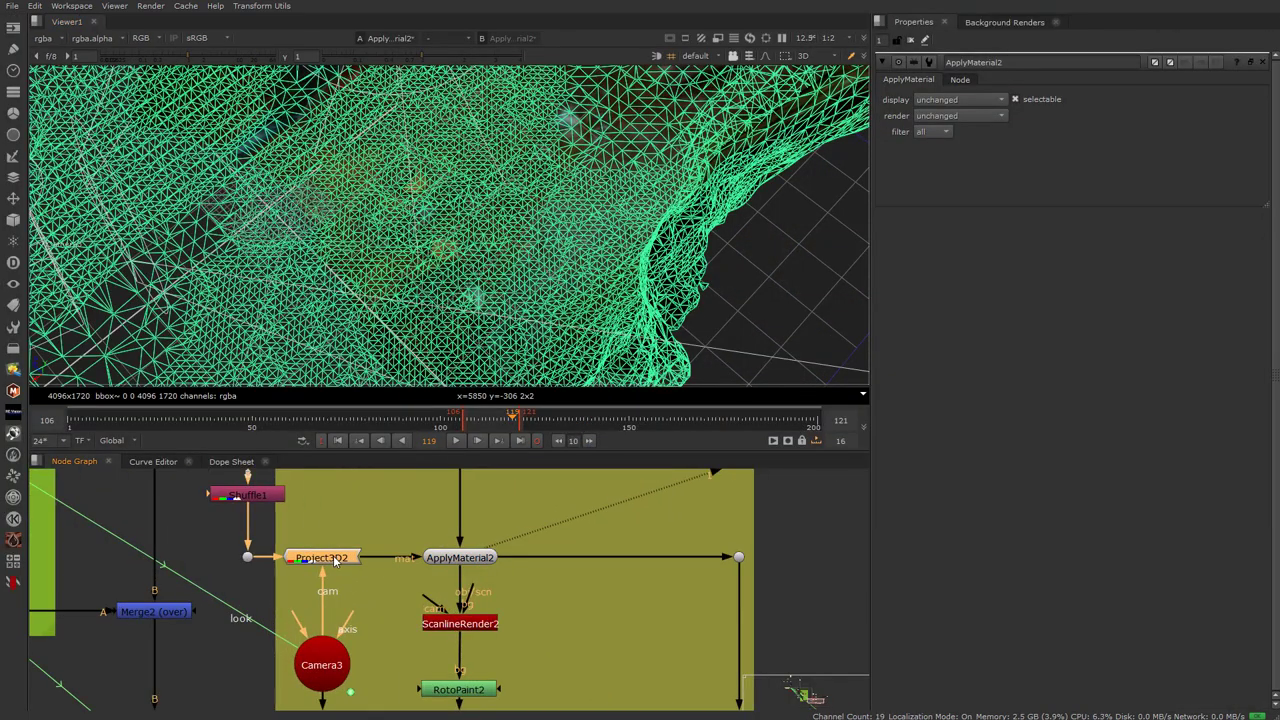
Open ScanlineRender2 with its uv projection mode, view its unwrapped output in 2D, and scrub to frame 112
click(309, 675)
click(462, 558)
double_click(463, 625)
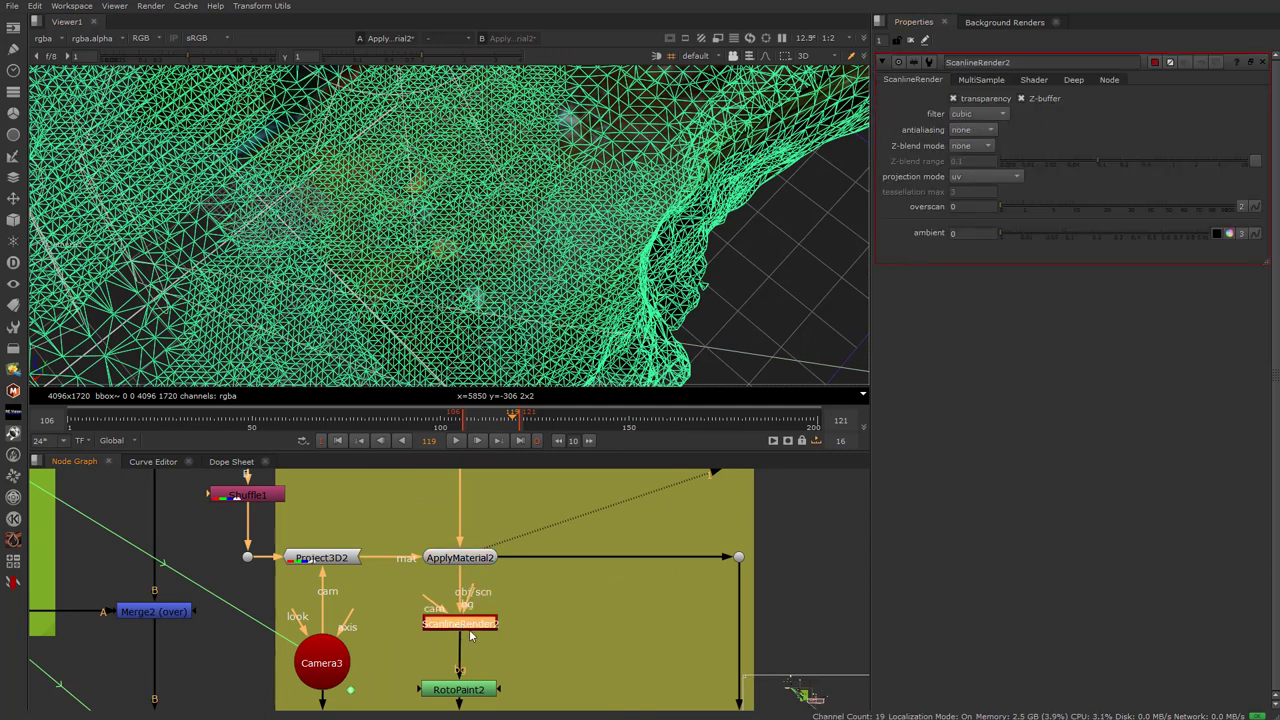
key(1)
key(Tab)
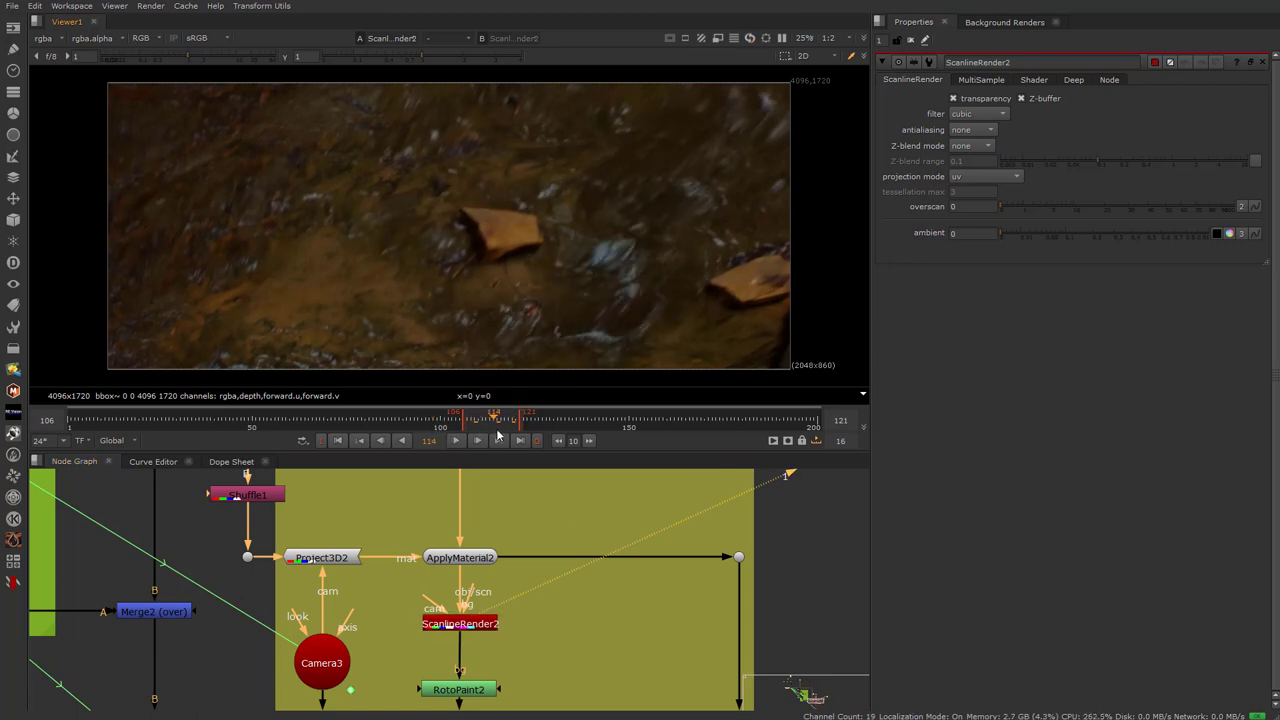
drag(507, 435, 484, 436)
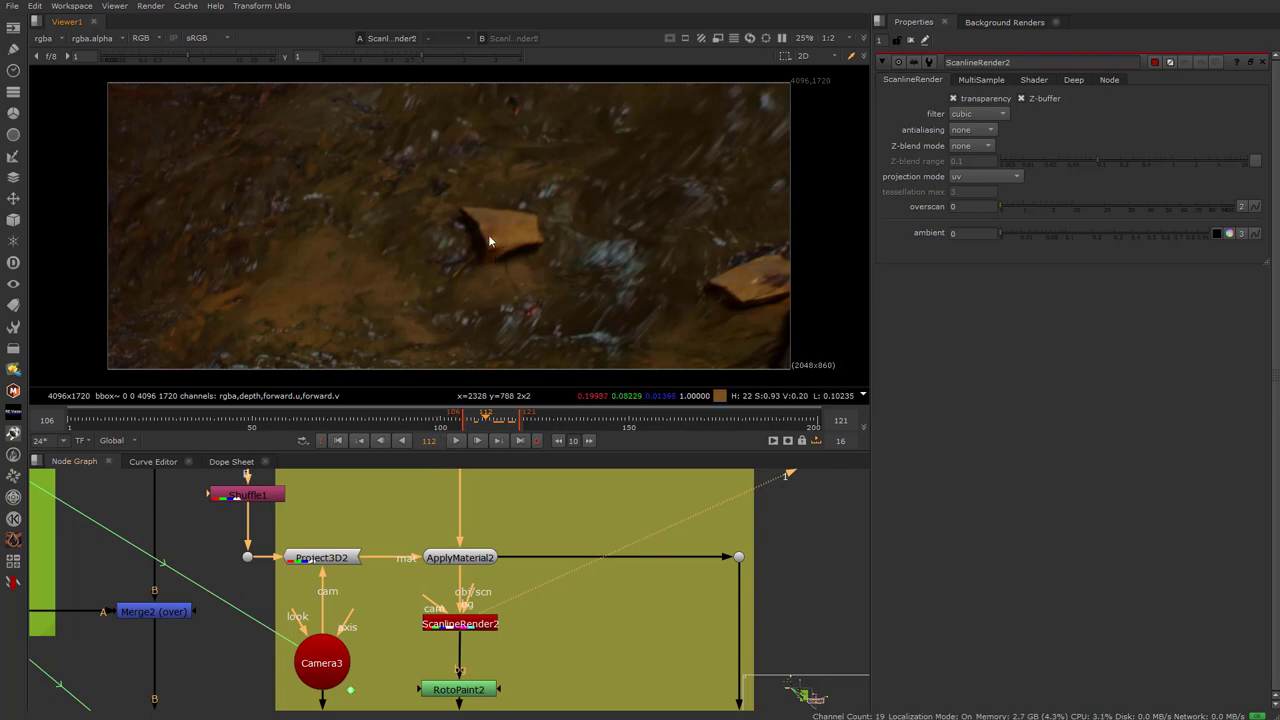
View the RotoPaint2 output downstream of ScanlineRender2 and briefly play the painted-out frames
middle_drag(518, 653, 437, 562)
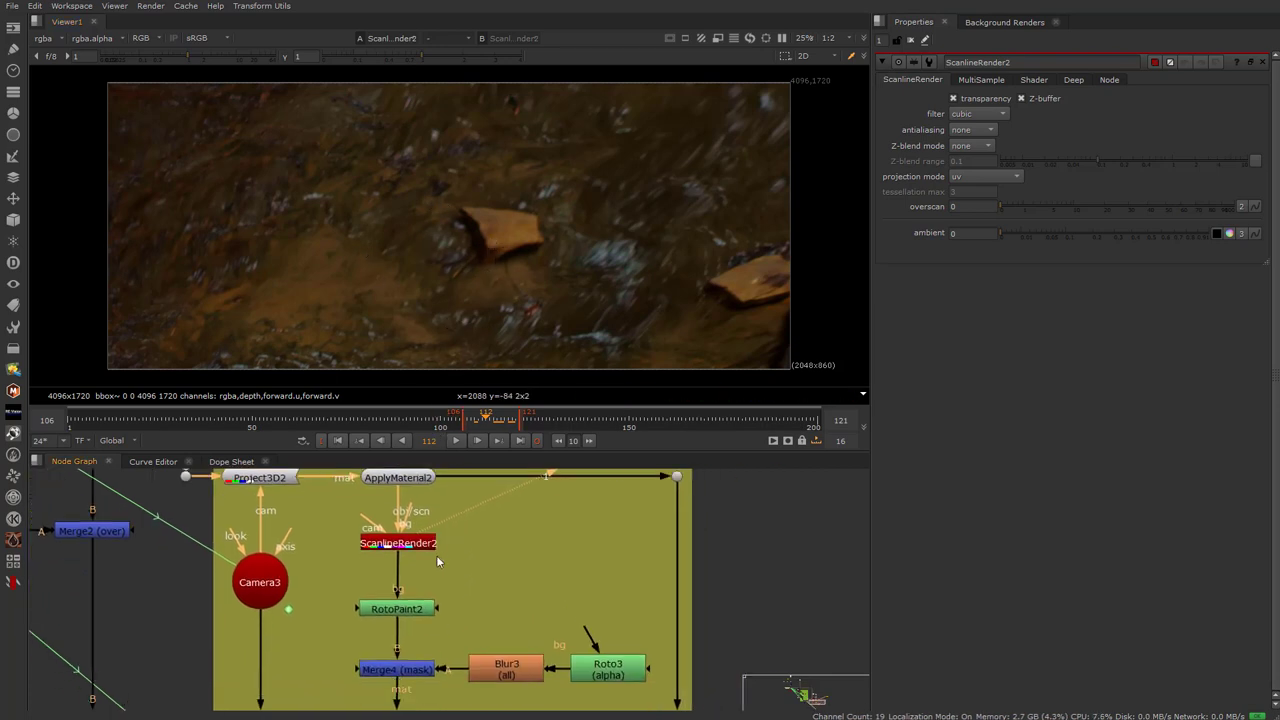
click(402, 615)
key(1)
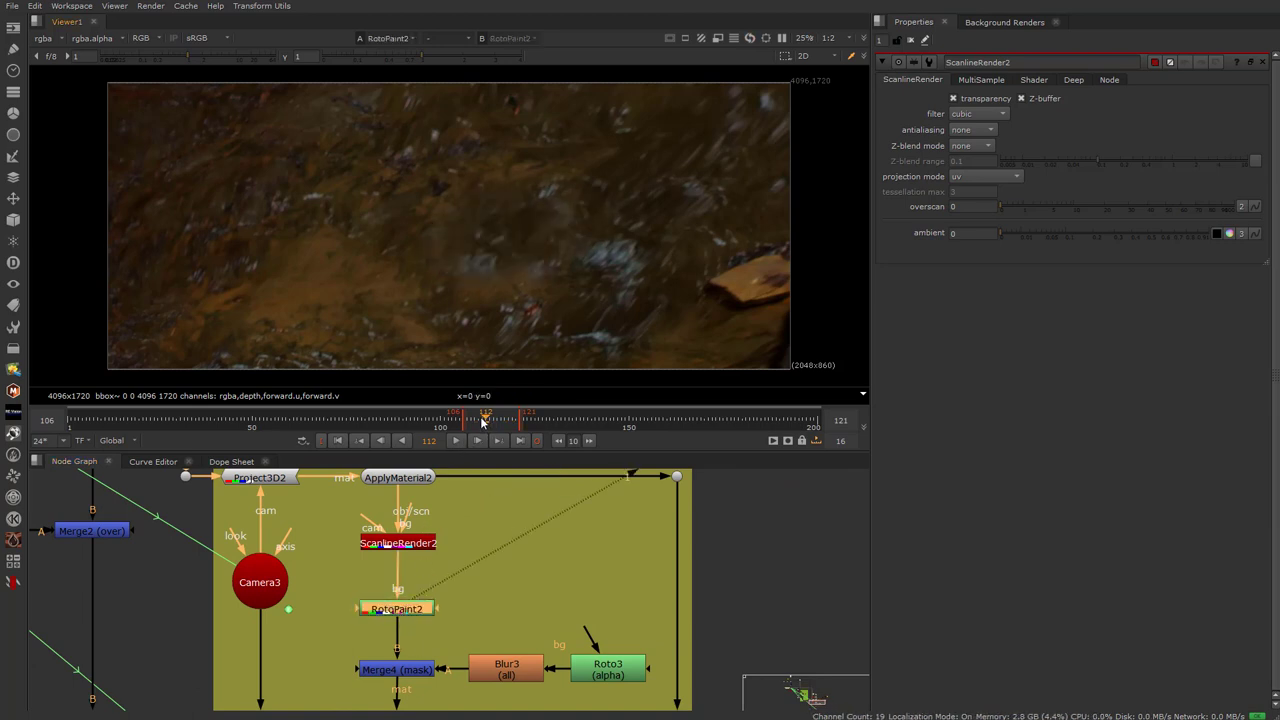
click(456, 440)
click(456, 441)
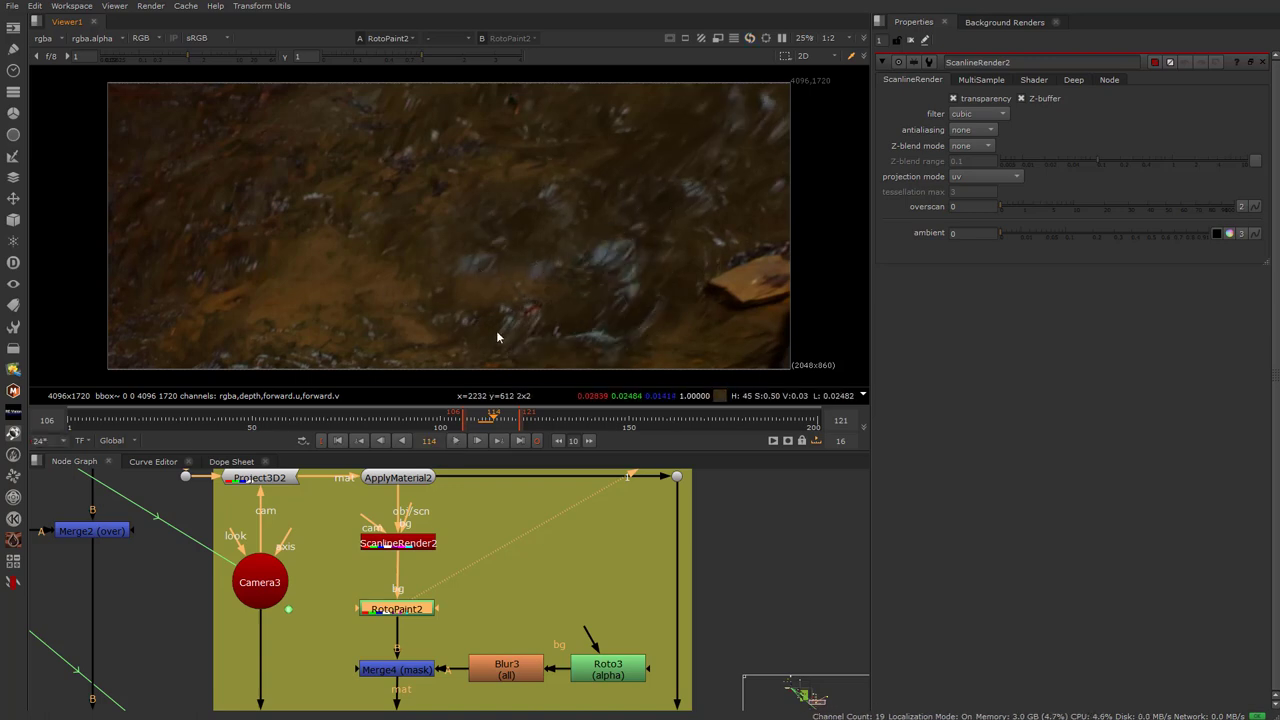
Open Merge4 and Roto3 and inspect the Bezier1 mask shape and its feathered edge over the painted-out area
scroll(432, 612, down, 2)
middle_drag(429, 628, 429, 560)
scroll(429, 560, up, 3)
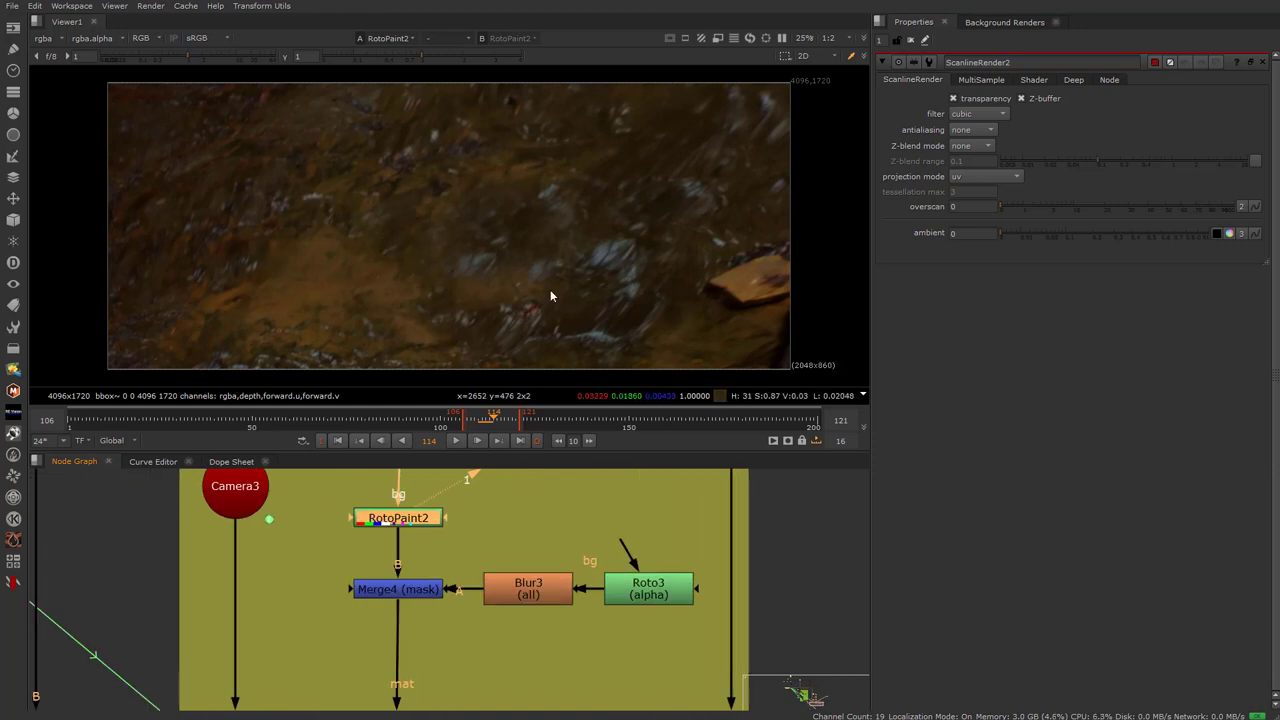
double_click(412, 598)
double_click(634, 593)
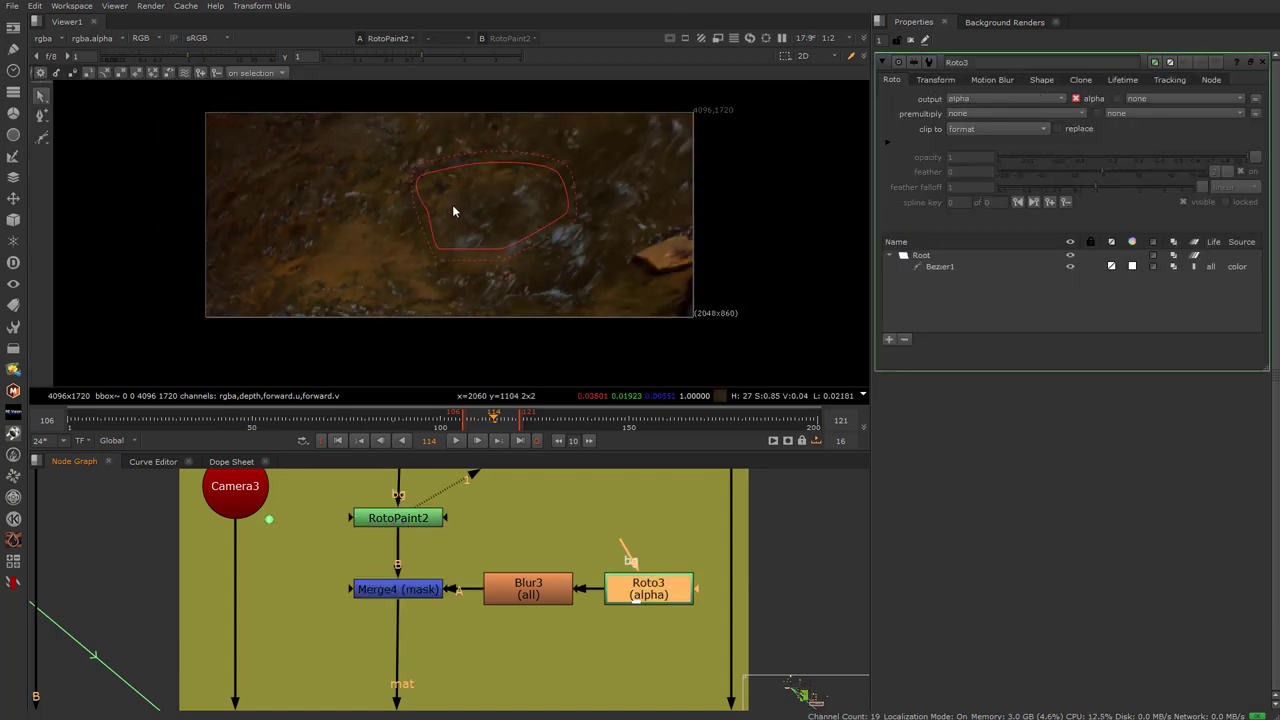
scroll(452, 204, up, 2)
click(383, 598)
scroll(403, 616, up, 3)
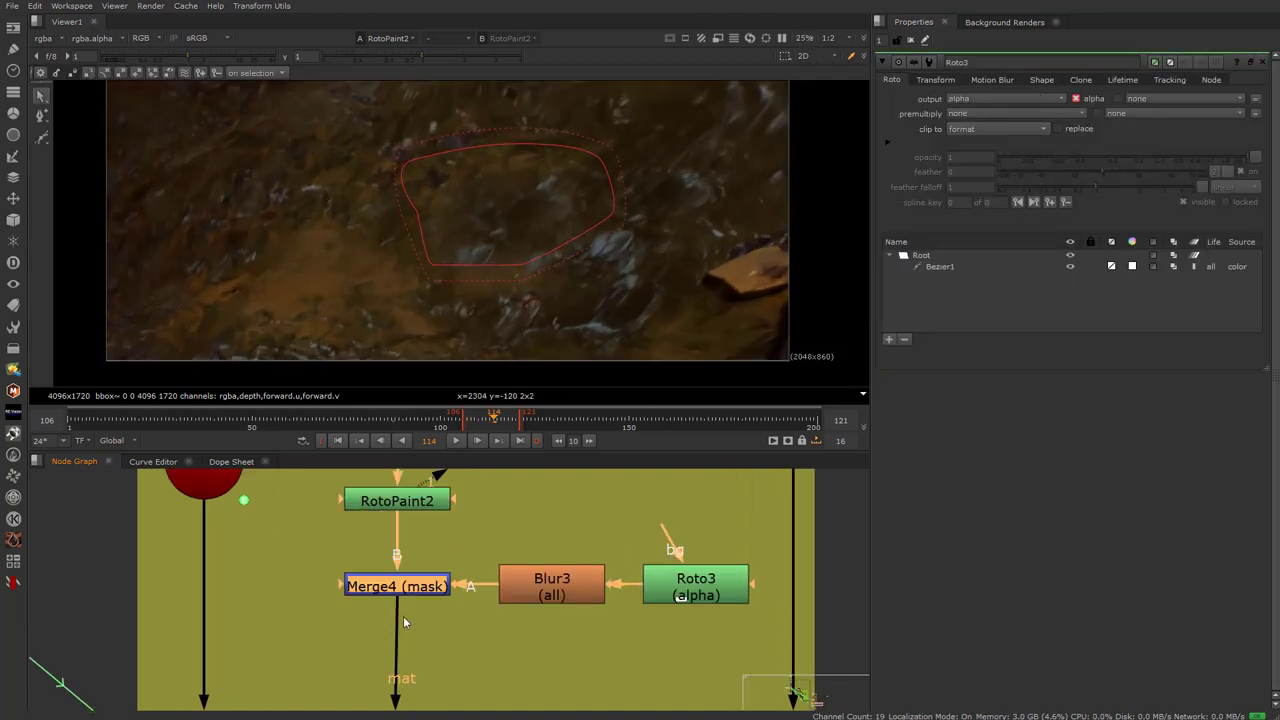
scroll(505, 620, down, 3)
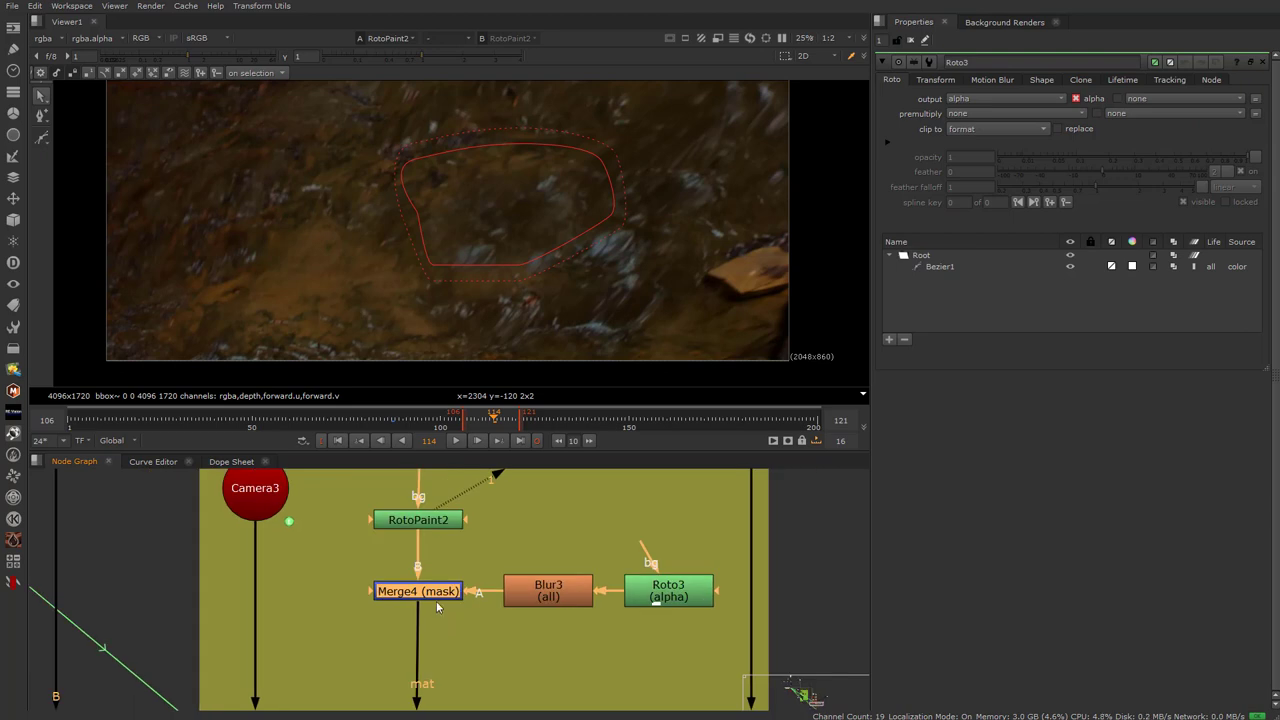
middle_drag(451, 279, 448, 214)
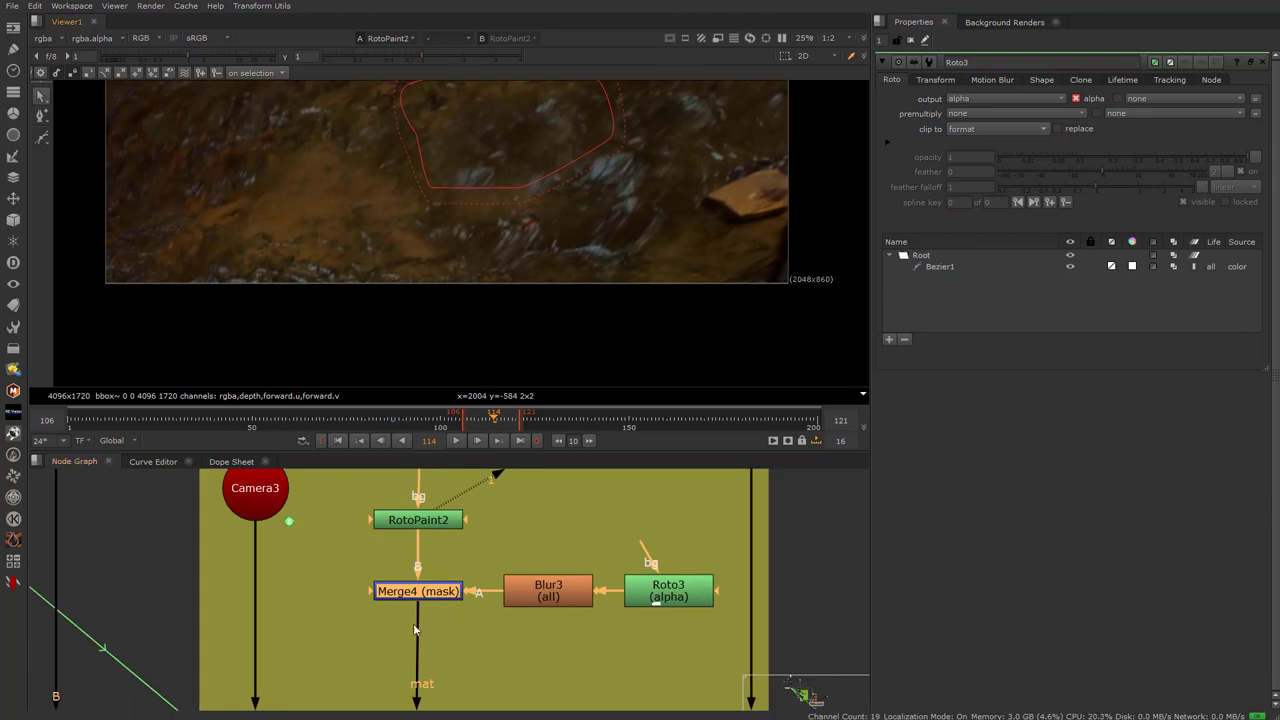
scroll(441, 217, up, 1)
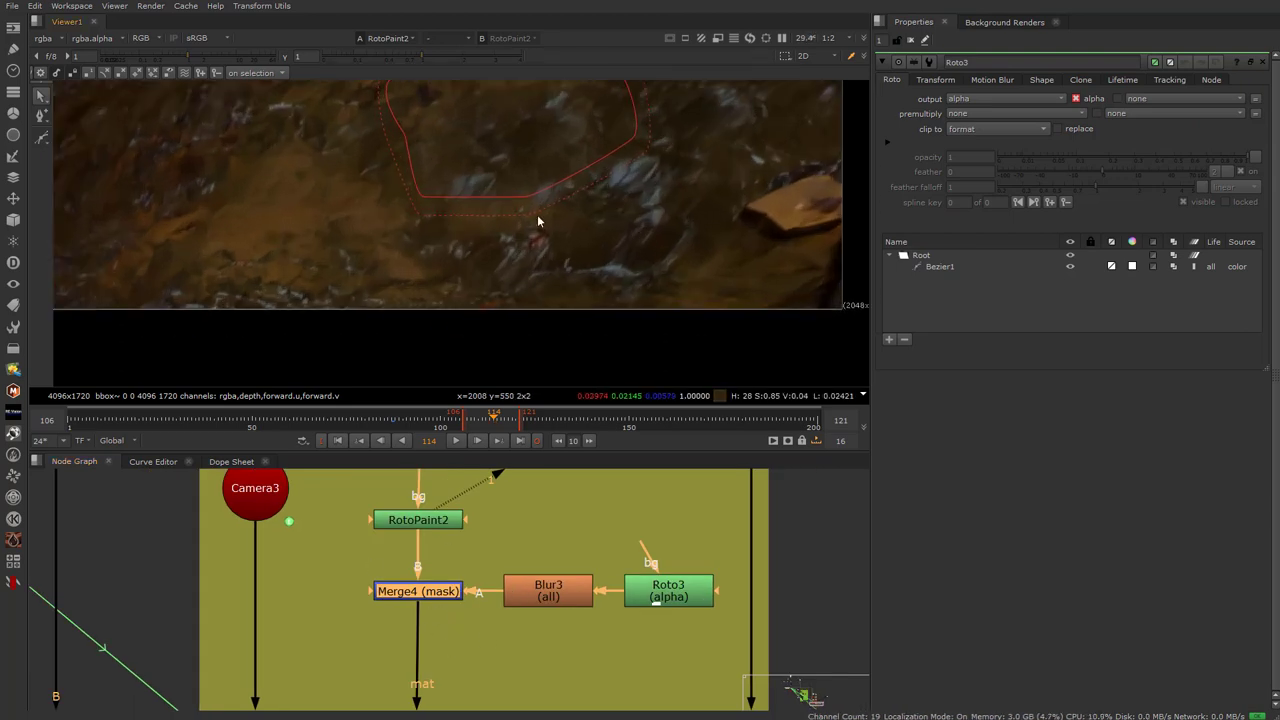
scroll(500, 245, down, 1)
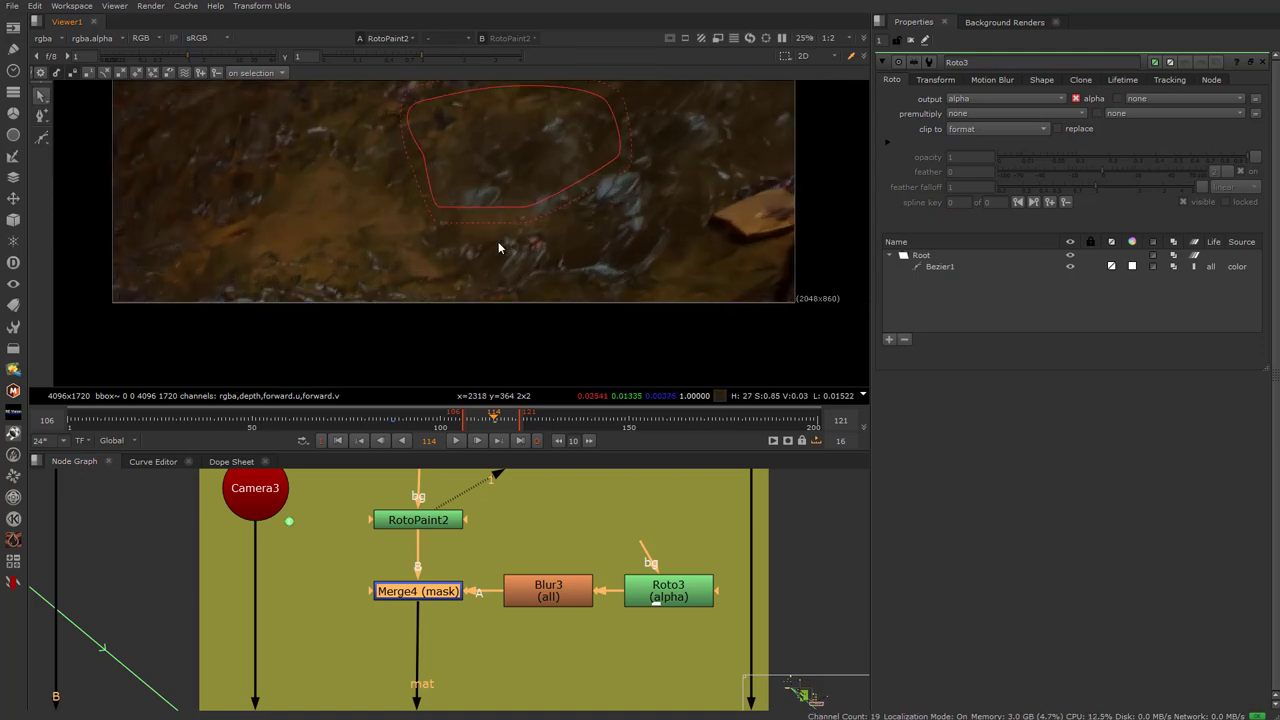
Go to frame 178 and examine the alpha channel of the RotoPaint2 output around the roto shape
click(788, 417)
drag(736, 439, 734, 437)
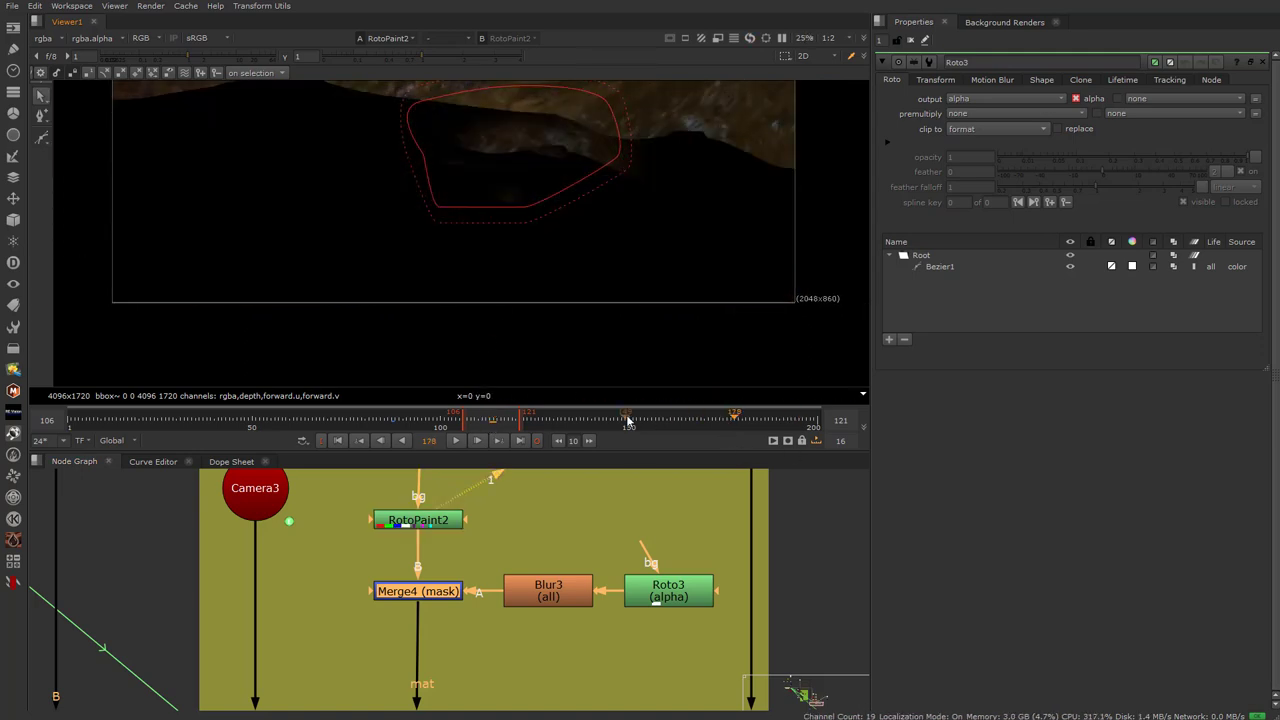
scroll(626, 421, down, 1)
key(a)
key(a)
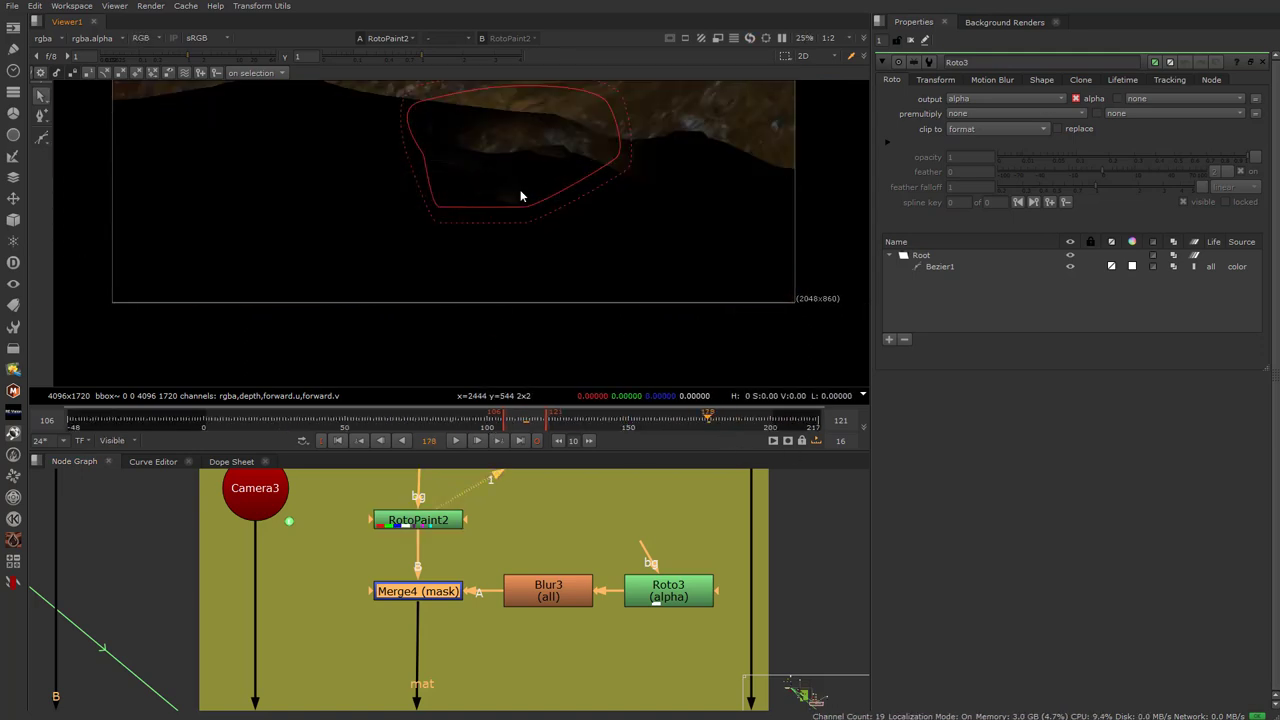
key(a)
middle_drag(481, 254, 475, 272)
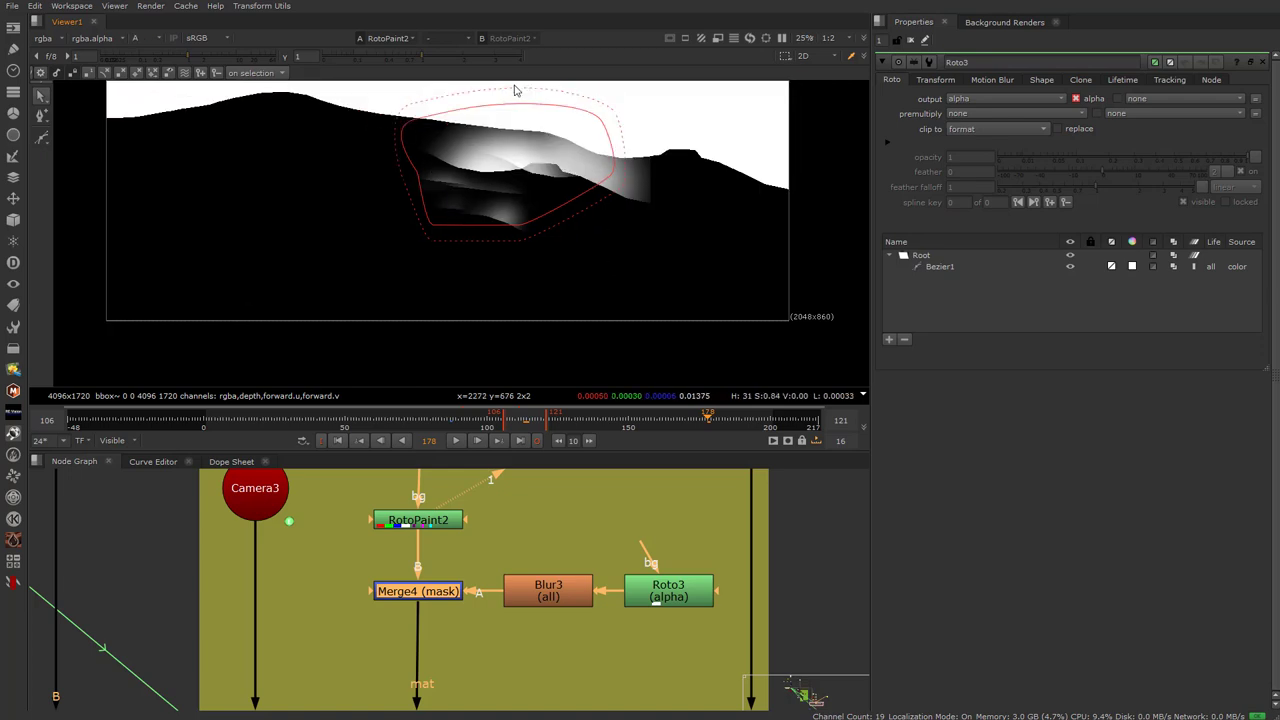
scroll(391, 125, up, 1)
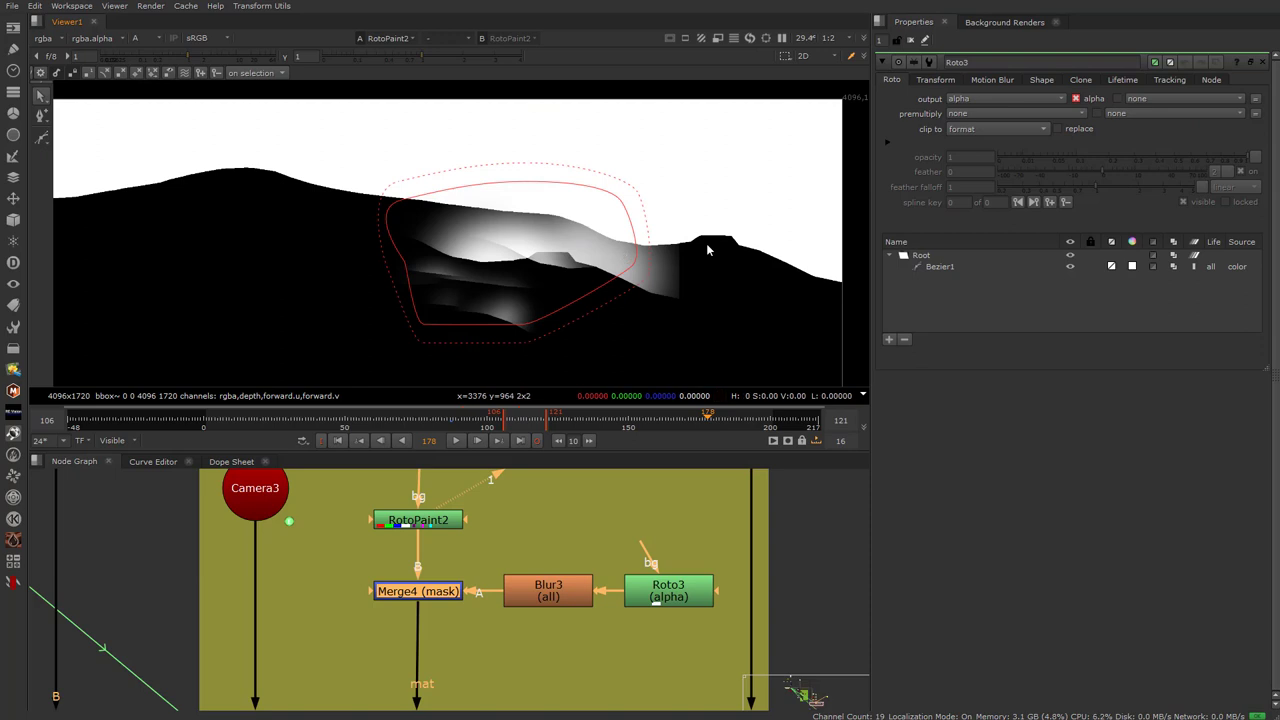
scroll(395, 626, down, 2)
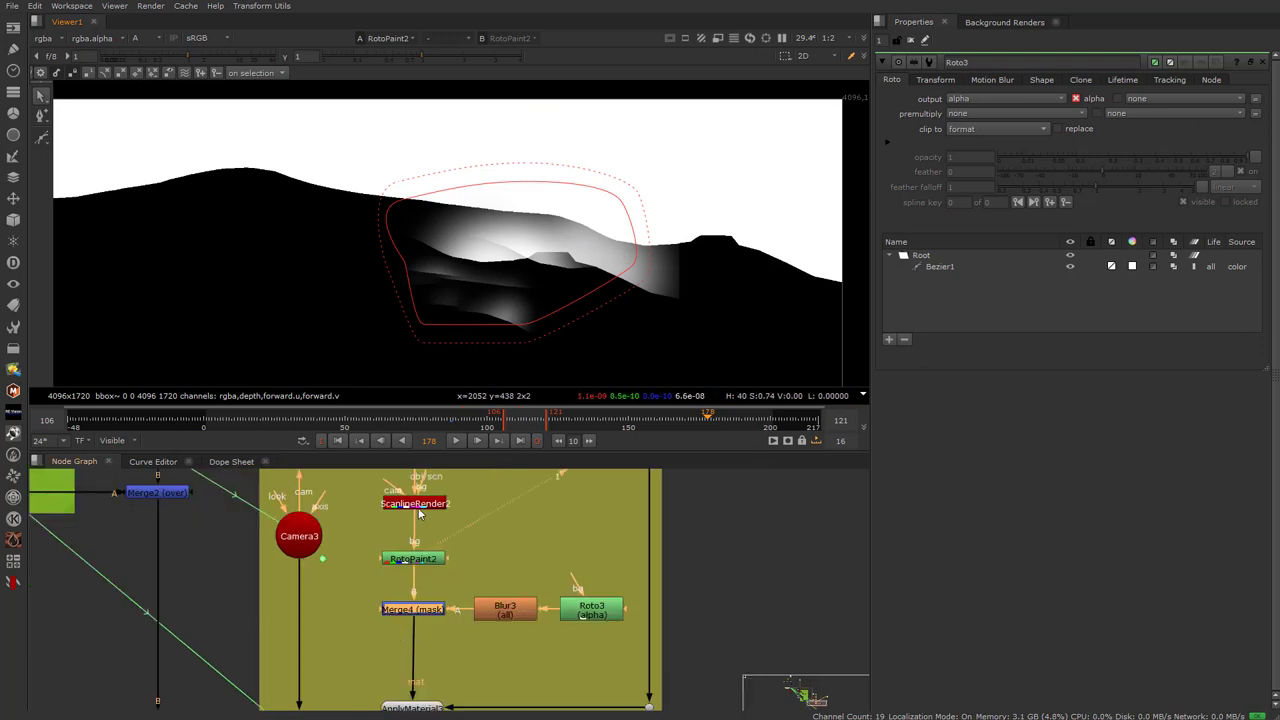
Trace the LIVE CLONE branch from Merge4 back up to ApplyMaterial2 and down to ApplyMaterial3 in the node graph
middle_drag(448, 703, 460, 664)
scroll(435, 588, up, 2)
click(435, 588)
scroll(436, 590, down, 3)
middle_drag(454, 540, 455, 594)
scroll(442, 524, up, 4)
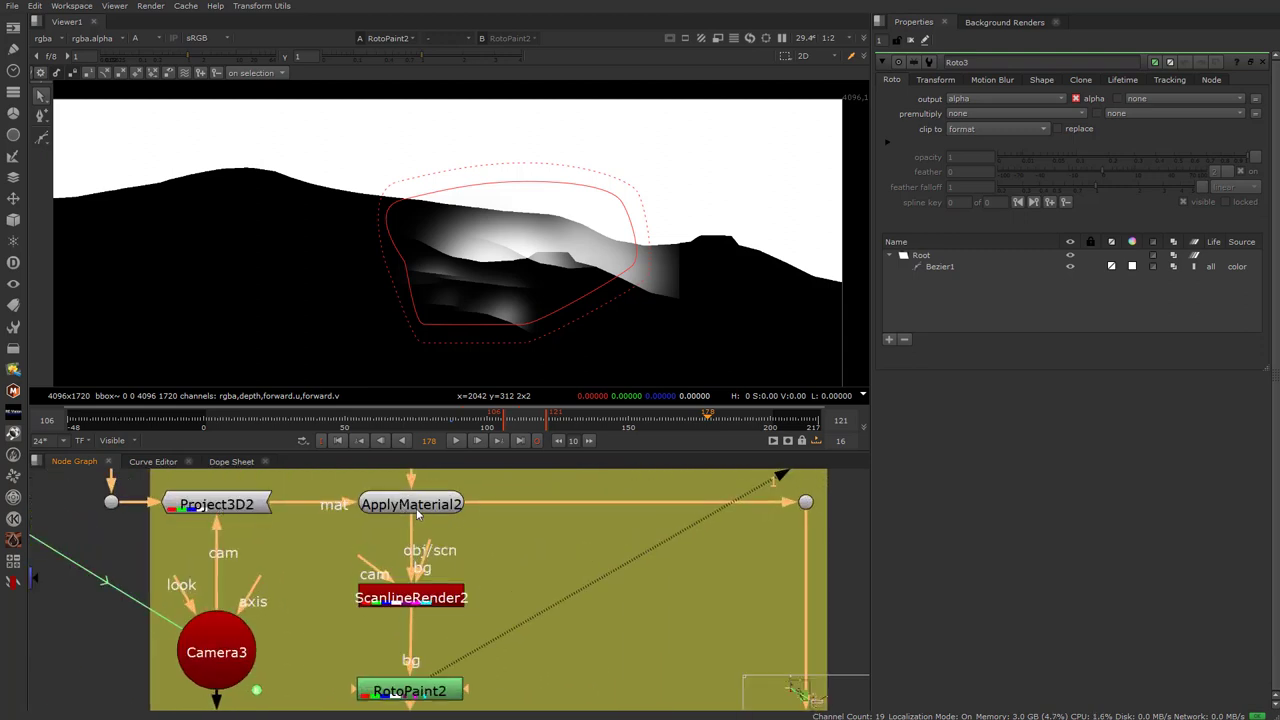
scroll(418, 514, down, 3)
scroll(396, 500, up, 2)
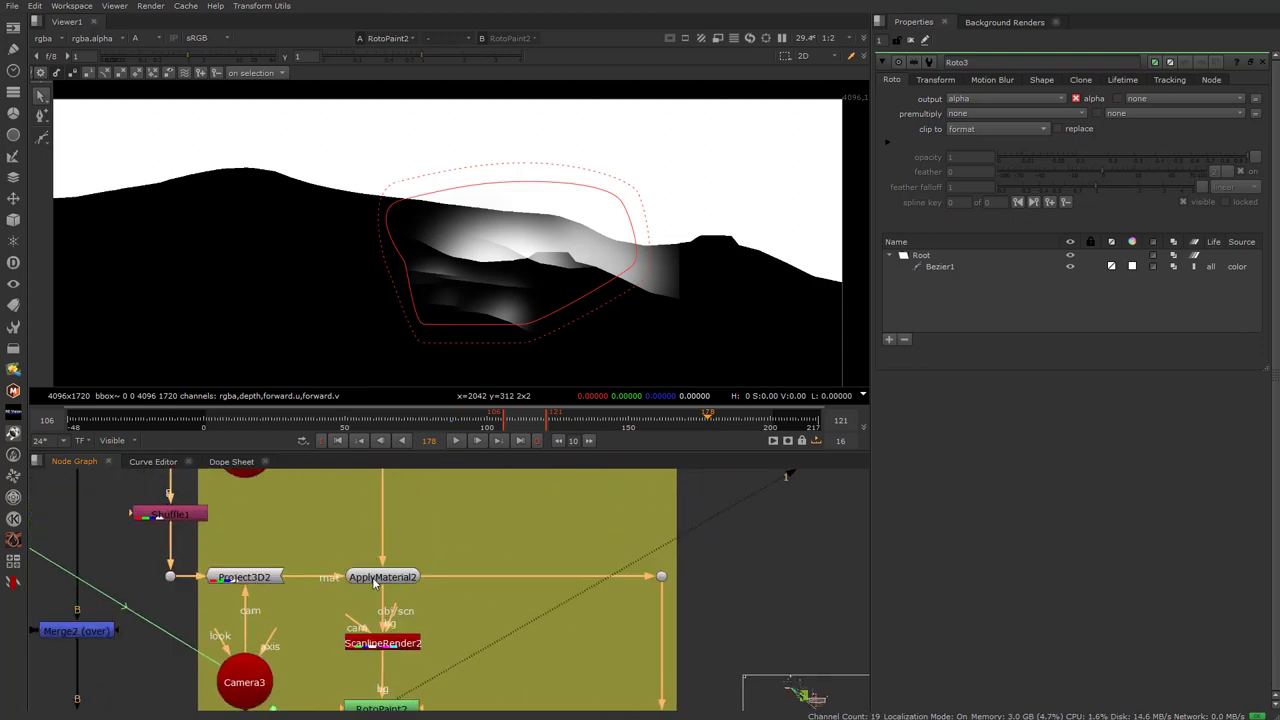
drag(335, 542, 450, 598)
scroll(446, 603, down, 3)
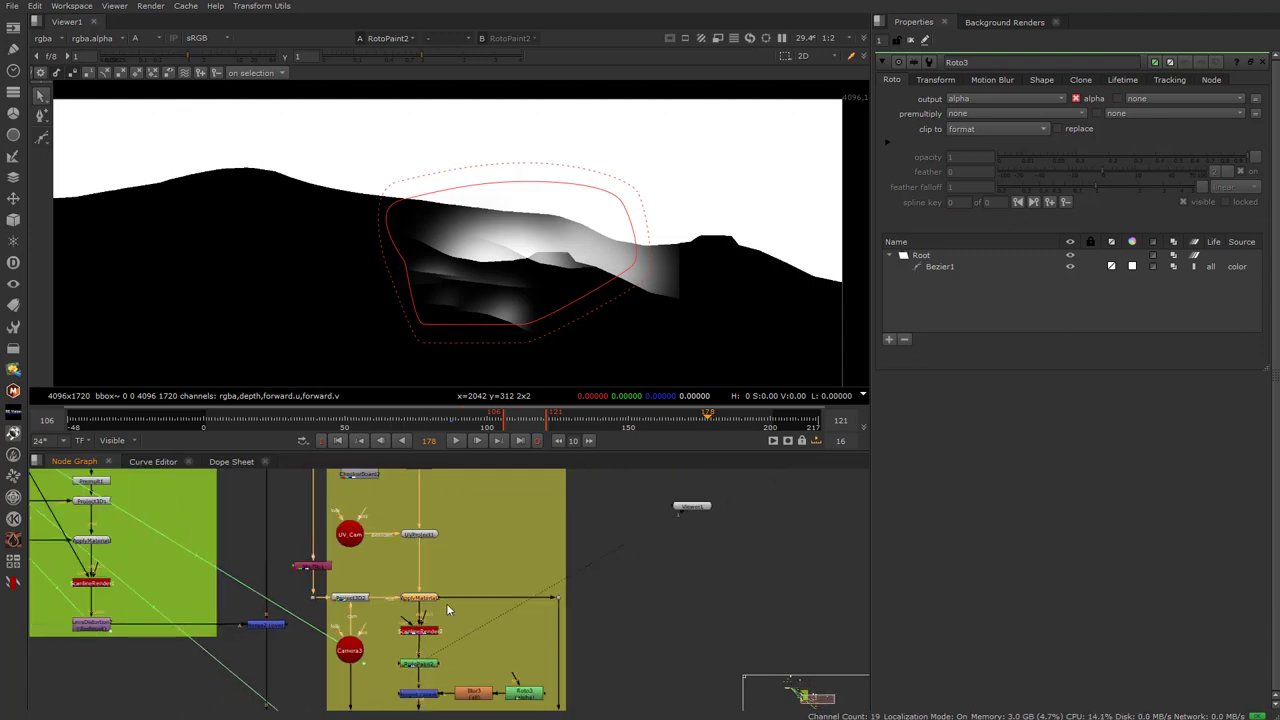
scroll(329, 646, up, 6)
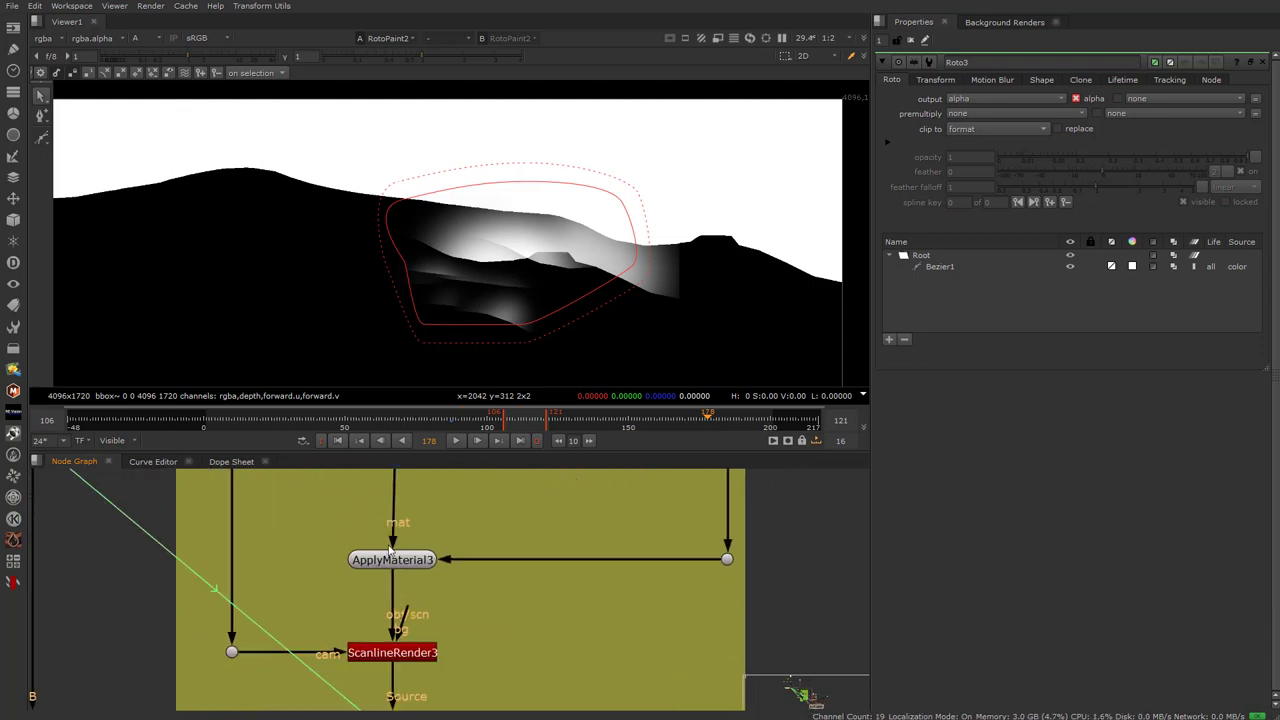
Open ScanlineRender3's multisample settings and set the shutter offset to centred
double_click(391, 624)
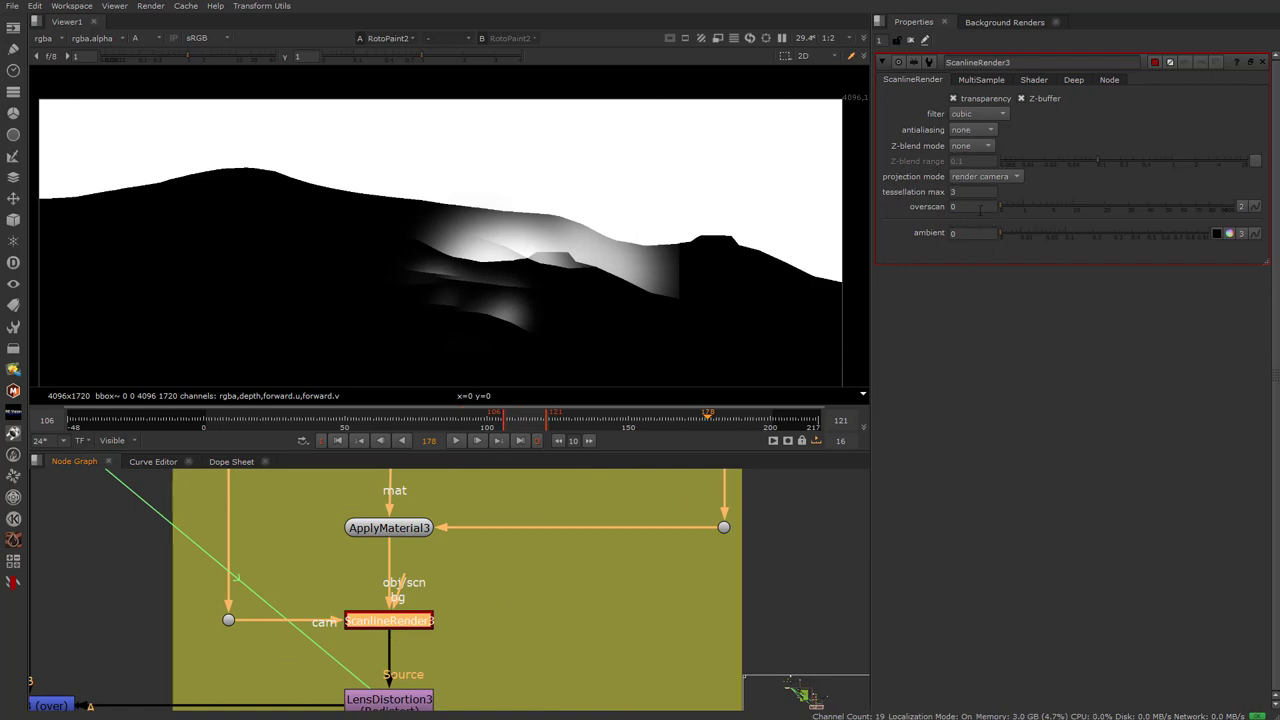
click(982, 80)
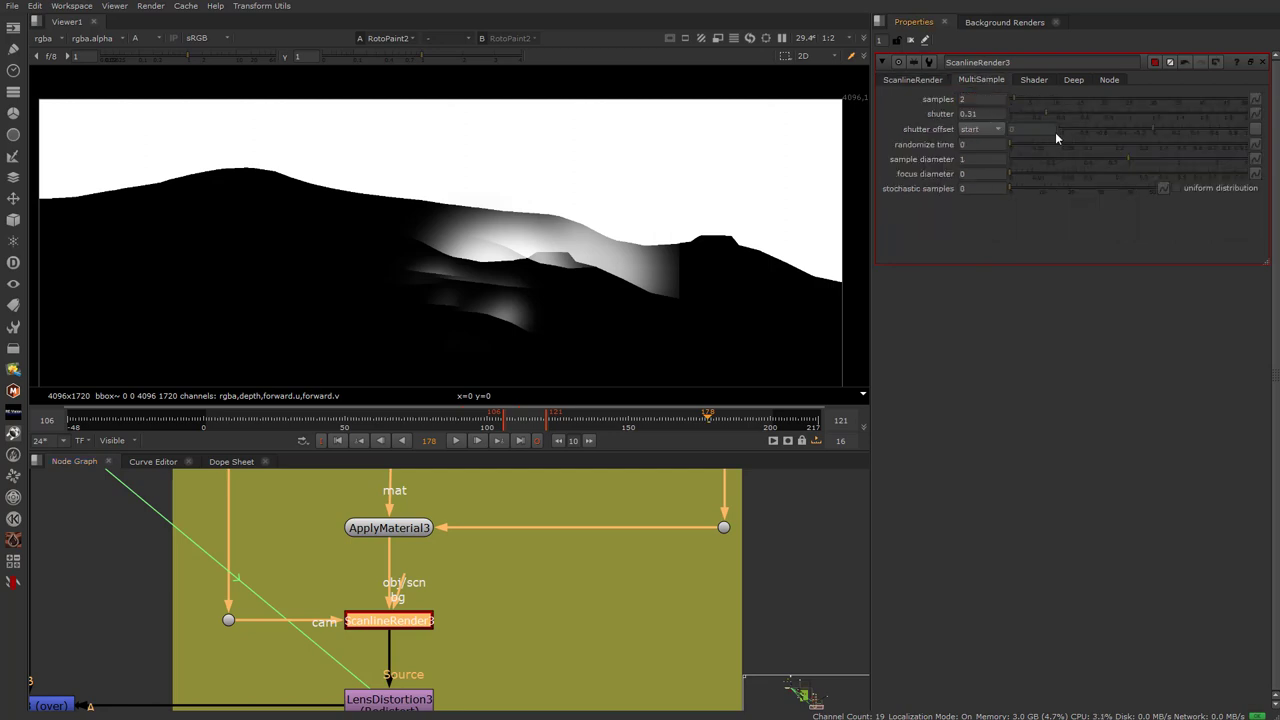
click(990, 129)
click(985, 140)
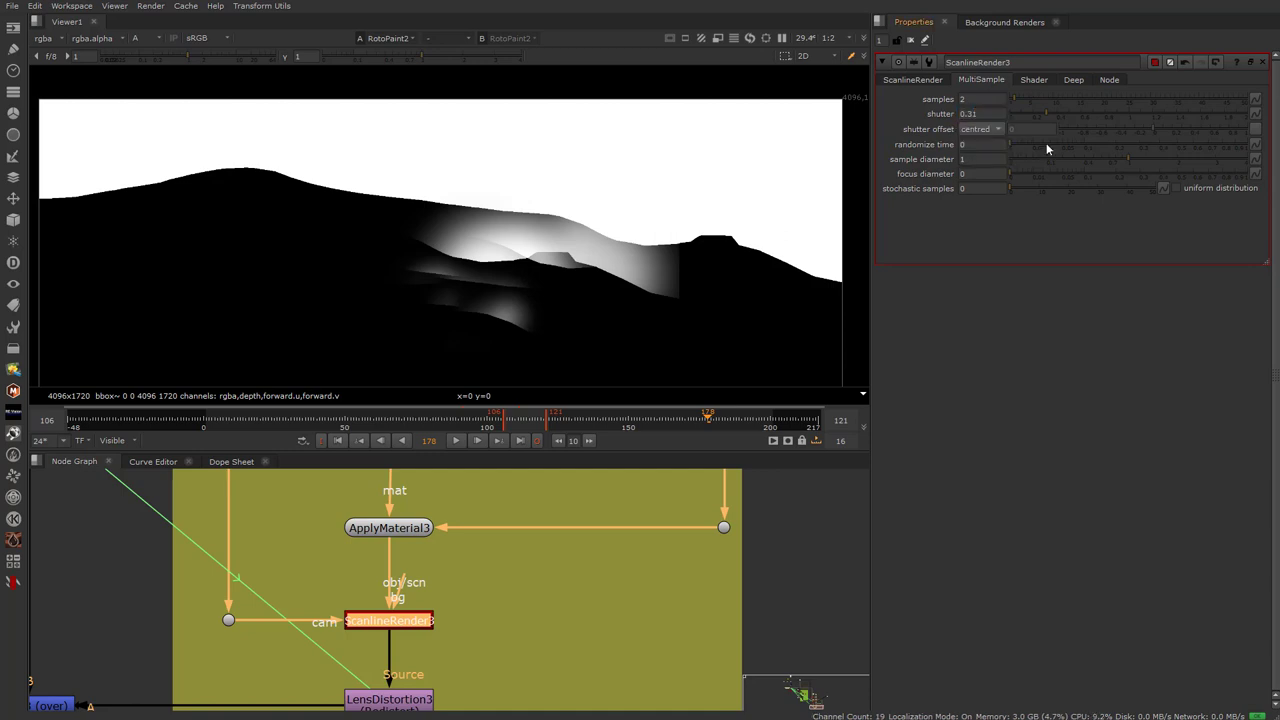
Select LensDistortion3 (Redistort) below ScanlineRender3, view its output, and switch the viewer to 3D
scroll(424, 595, down, 3)
middle_drag(402, 683, 430, 629)
scroll(430, 630, up, 3)
click(432, 578)
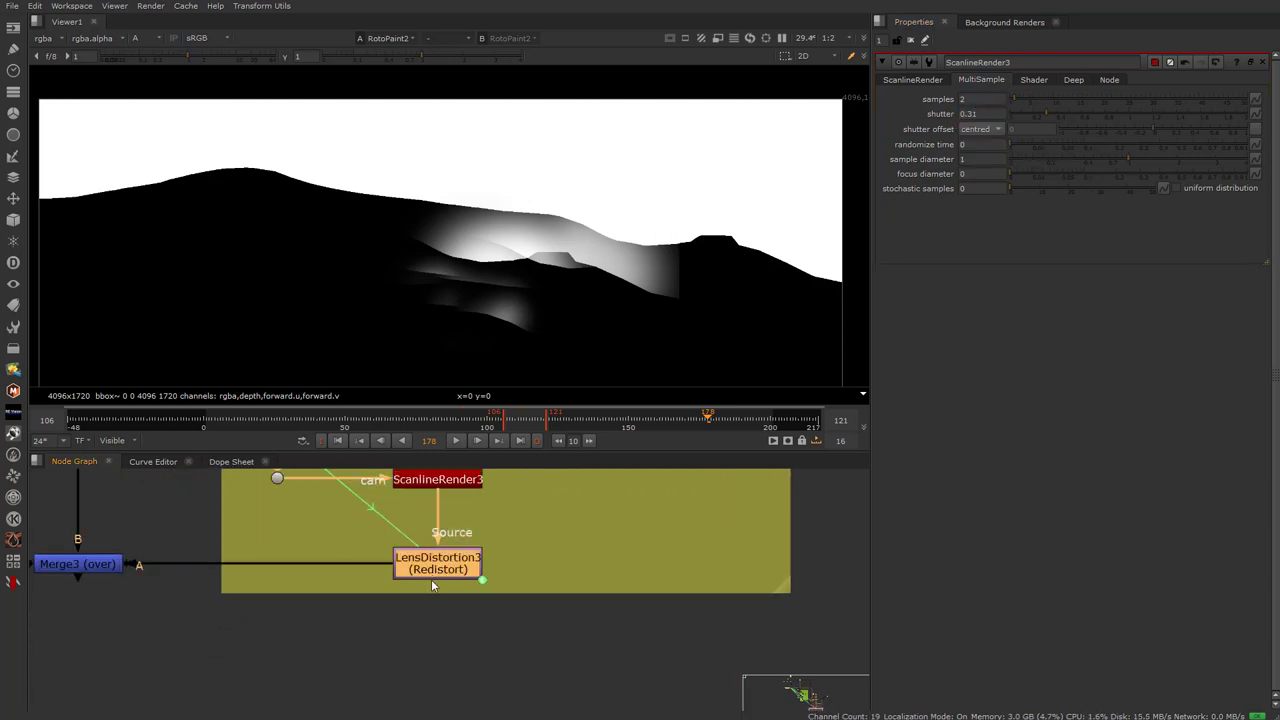
middle_drag(396, 569, 462, 612)
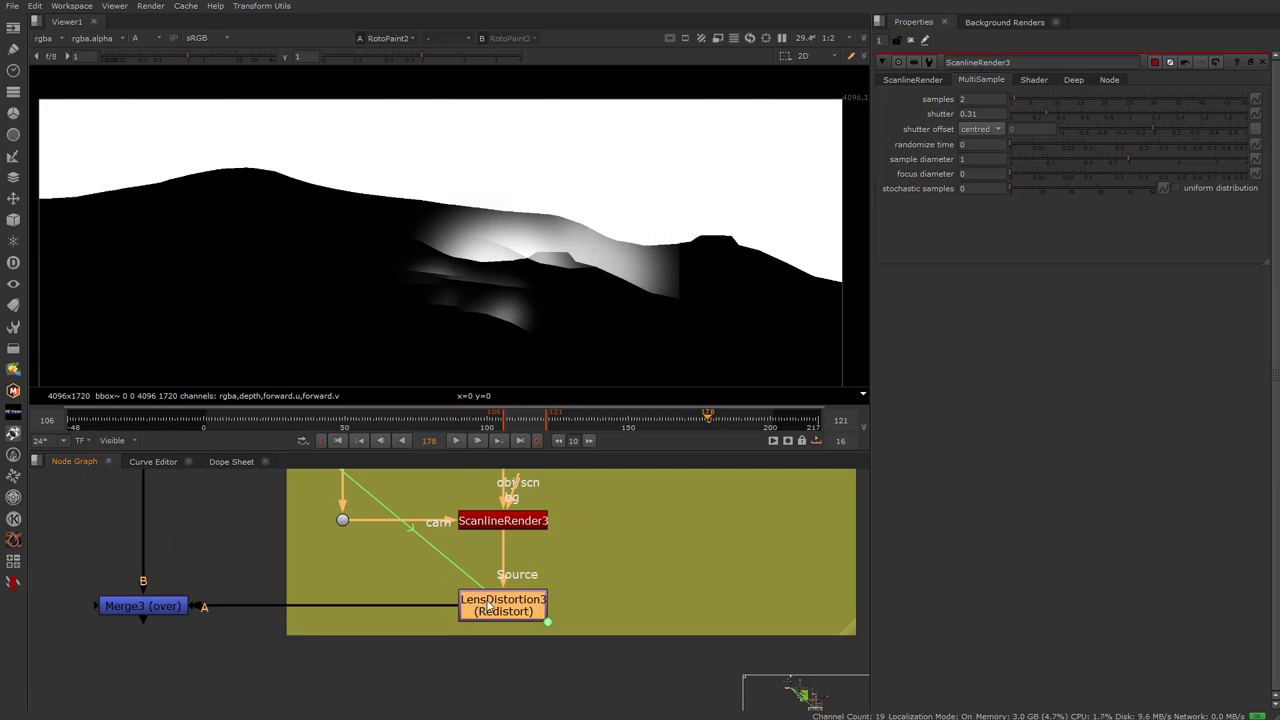
key(1)
key(Tab)
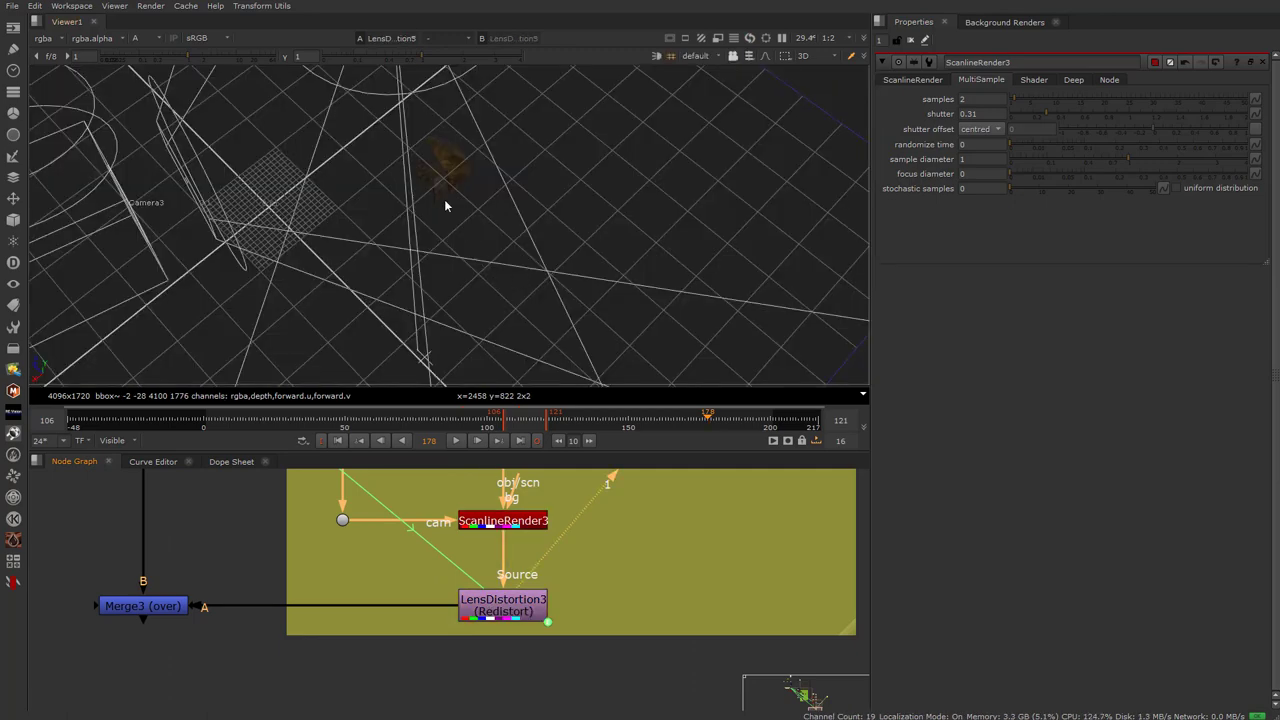
Examine the projected clone patch up close in 3D and play it from frame 110
ctrl+drag(392, 196, 318, 287)
scroll(340, 260, up, 6)
middle_drag(350, 253, 459, 242)
scroll(409, 238, up, 2)
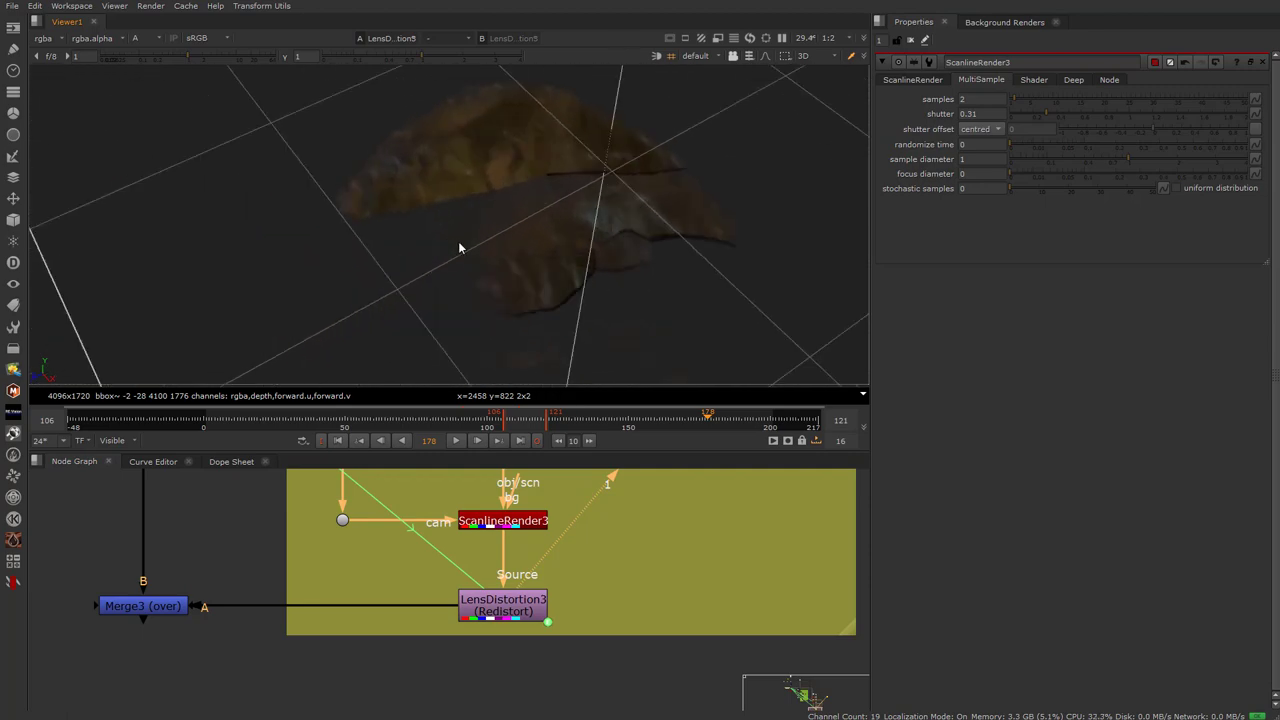
click(519, 421)
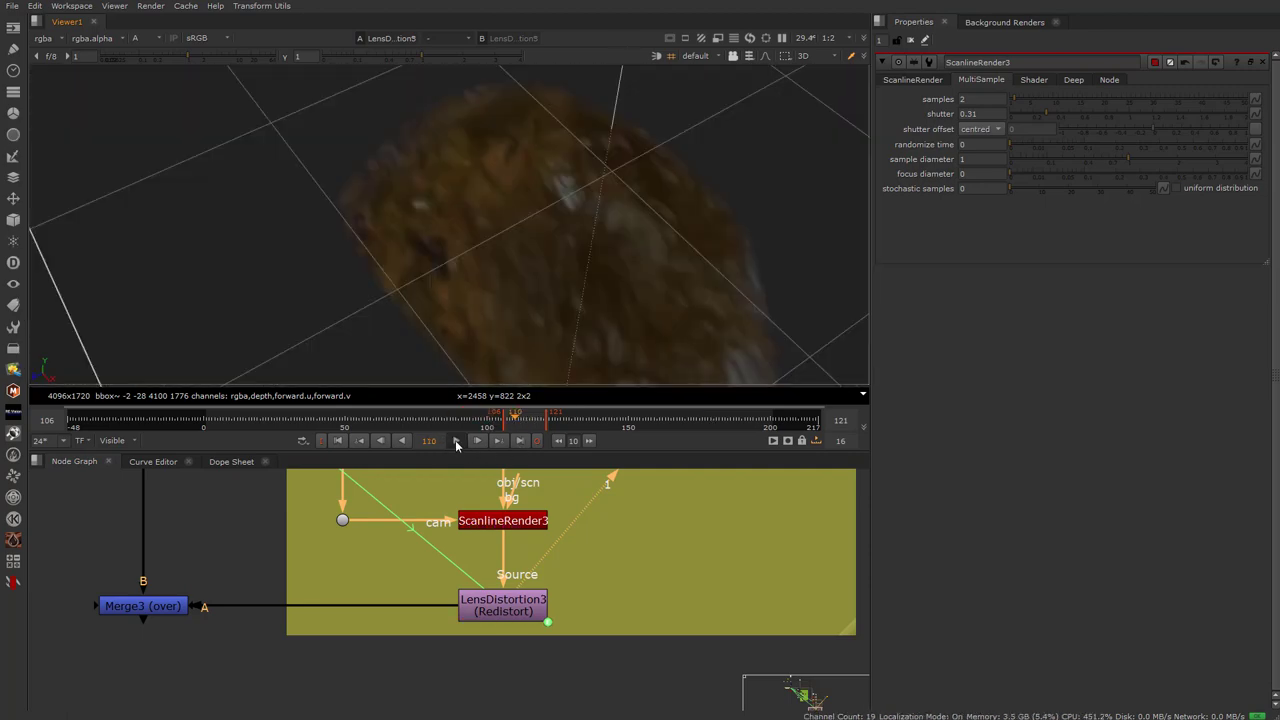
click(456, 441)
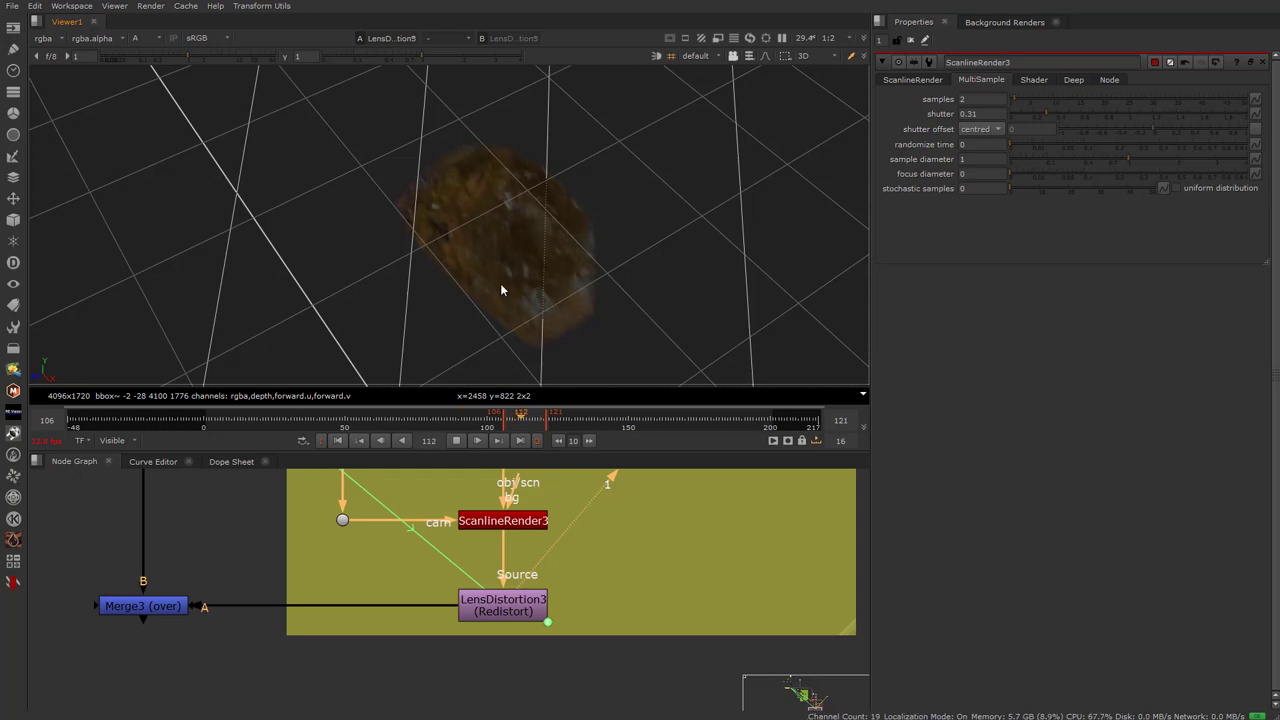
Disable RotoPaint2 during playback to compare the projected patch without the paint-out, and enable it again
scroll(508, 561, down, 2)
scroll(508, 561, down, 1)
middle_drag(500, 510, 484, 629)
middle_drag(477, 543, 479, 620)
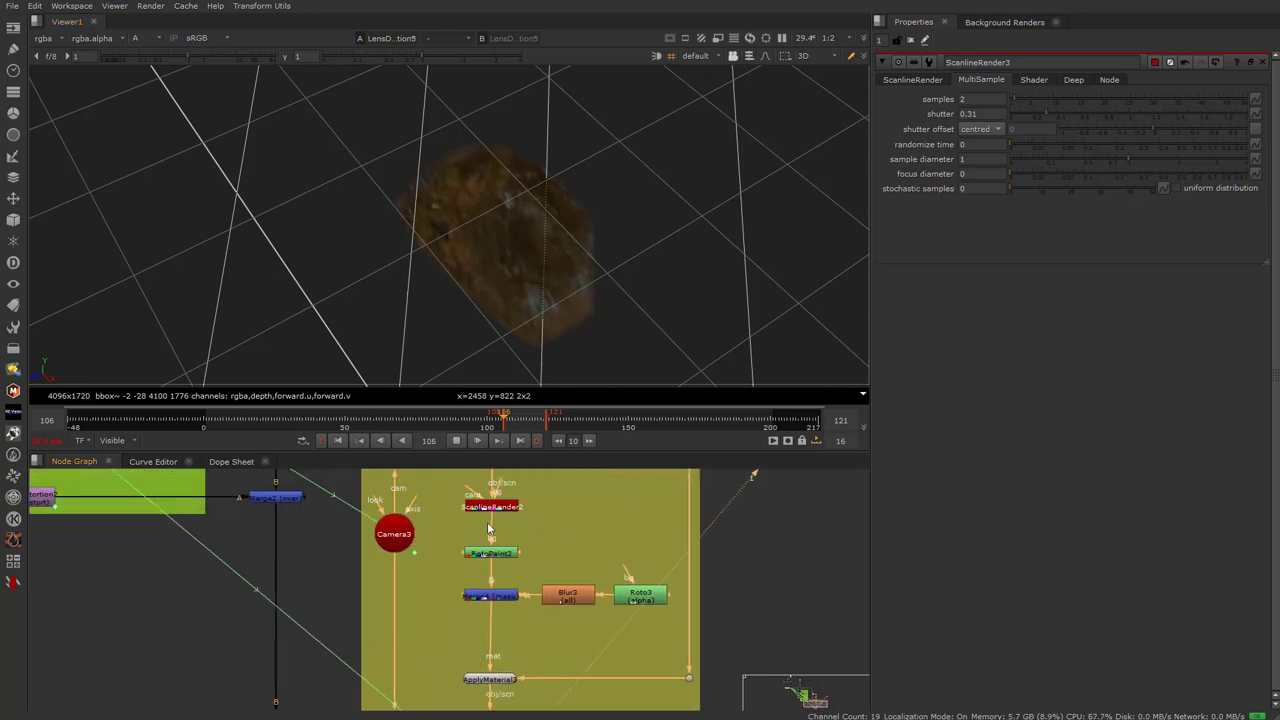
scroll(488, 526, up, 3)
click(494, 571)
key(d)
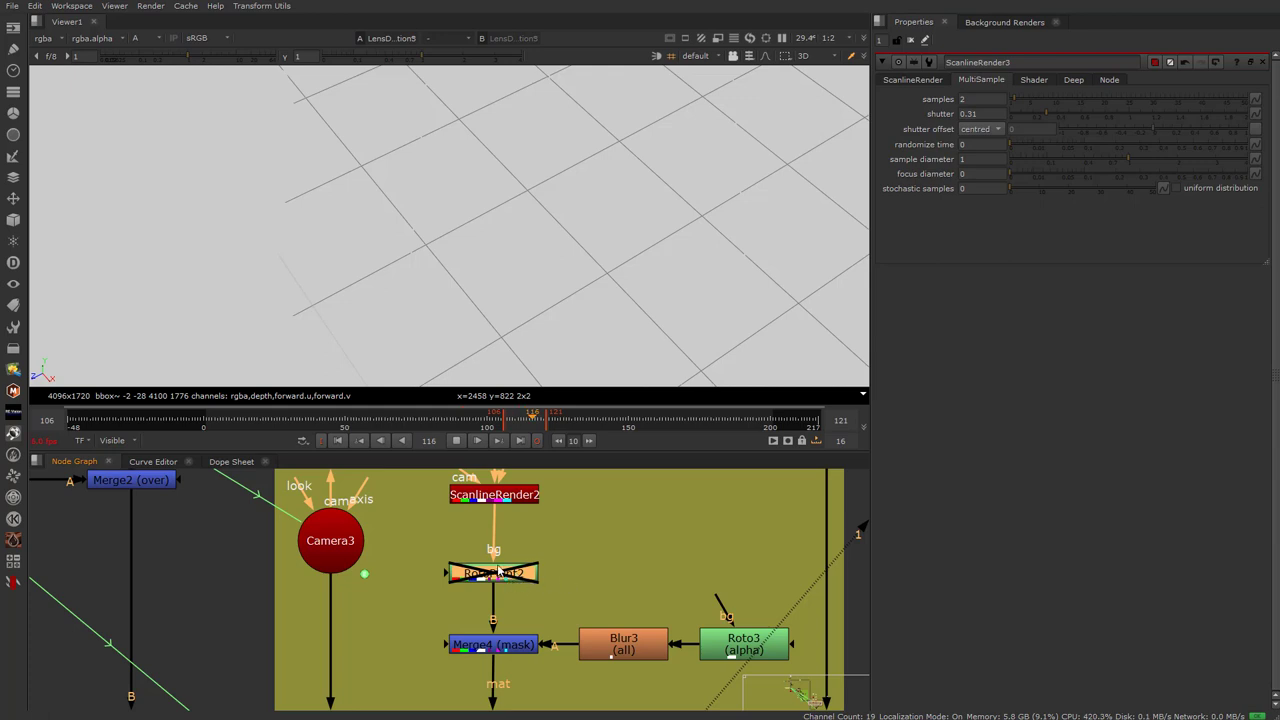
key(a)
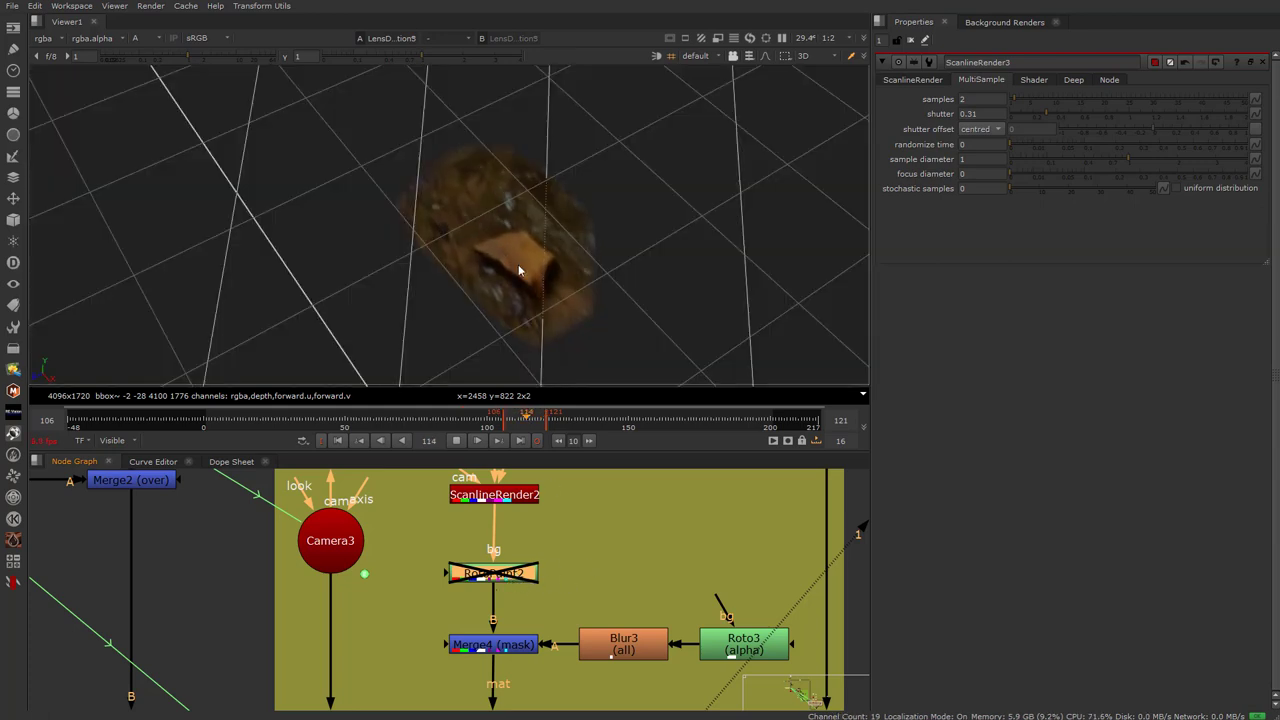
key(d)
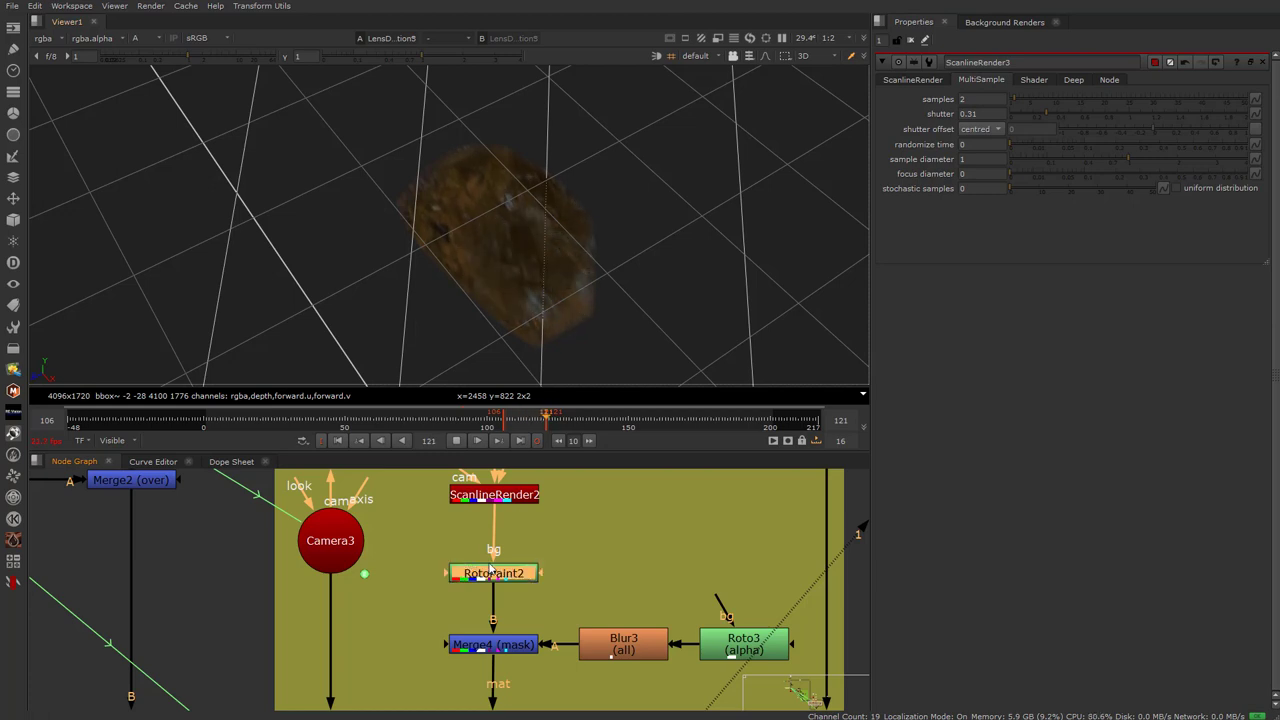
Toggle RotoPaint2 off and on repeatedly to compare the projected patch with and without its paint
key(d)
key(d)
key(d)
key(d)
View the output of Merge3 (over) below the live clone setup and examine its projected patches and cameras in the 3D scene
scroll(548, 571, down, 2)
scroll(497, 590, down, 2)
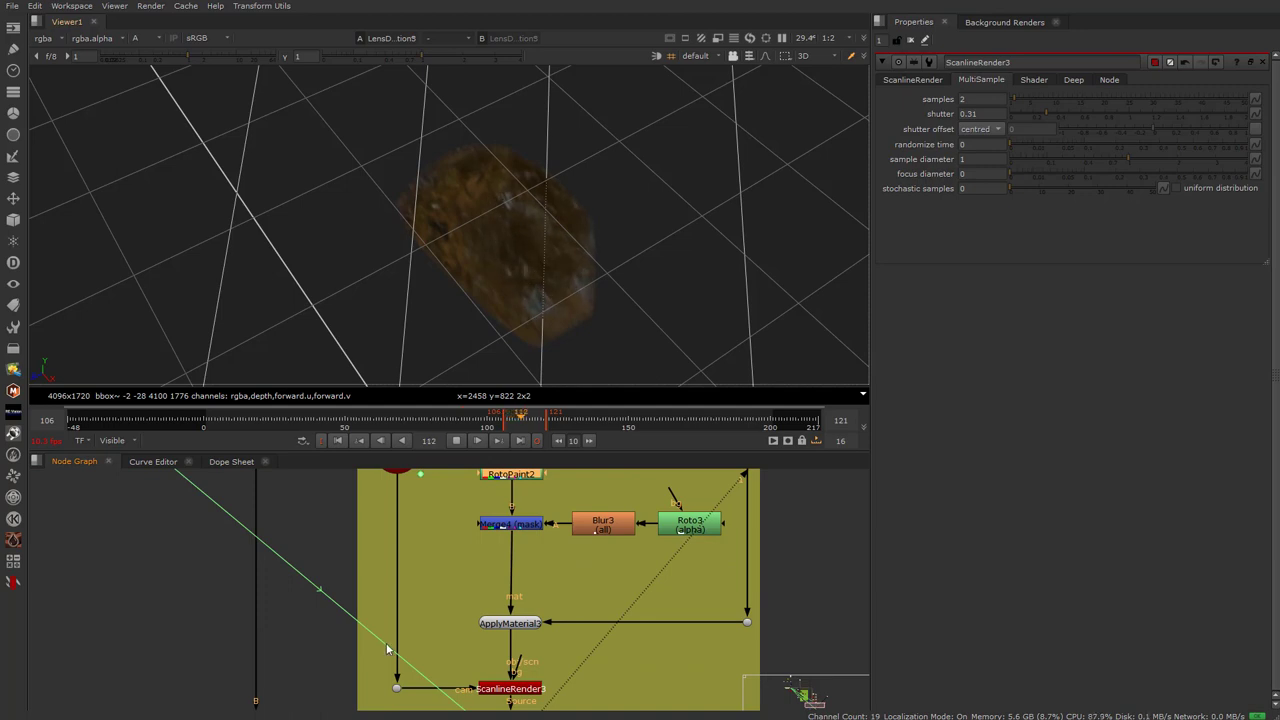
scroll(391, 591, down, 2)
middle_drag(391, 591, 441, 495)
scroll(404, 598, up, 2)
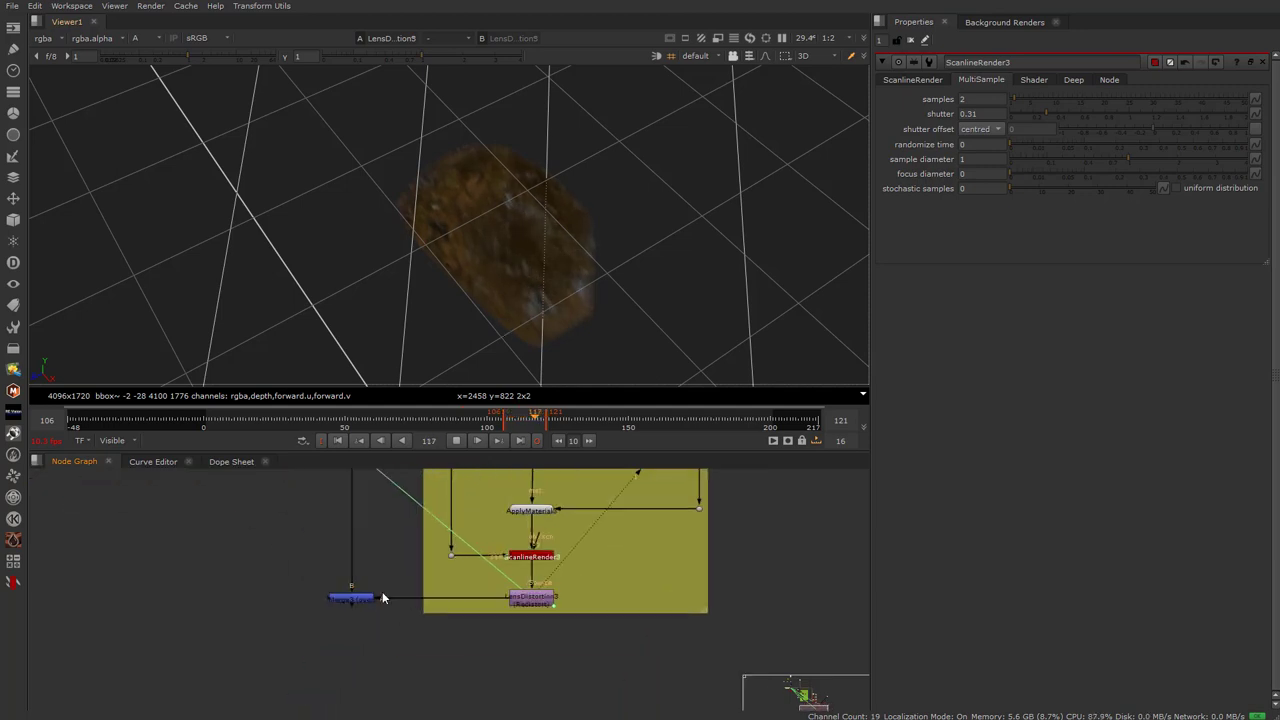
click(344, 601)
key(1)
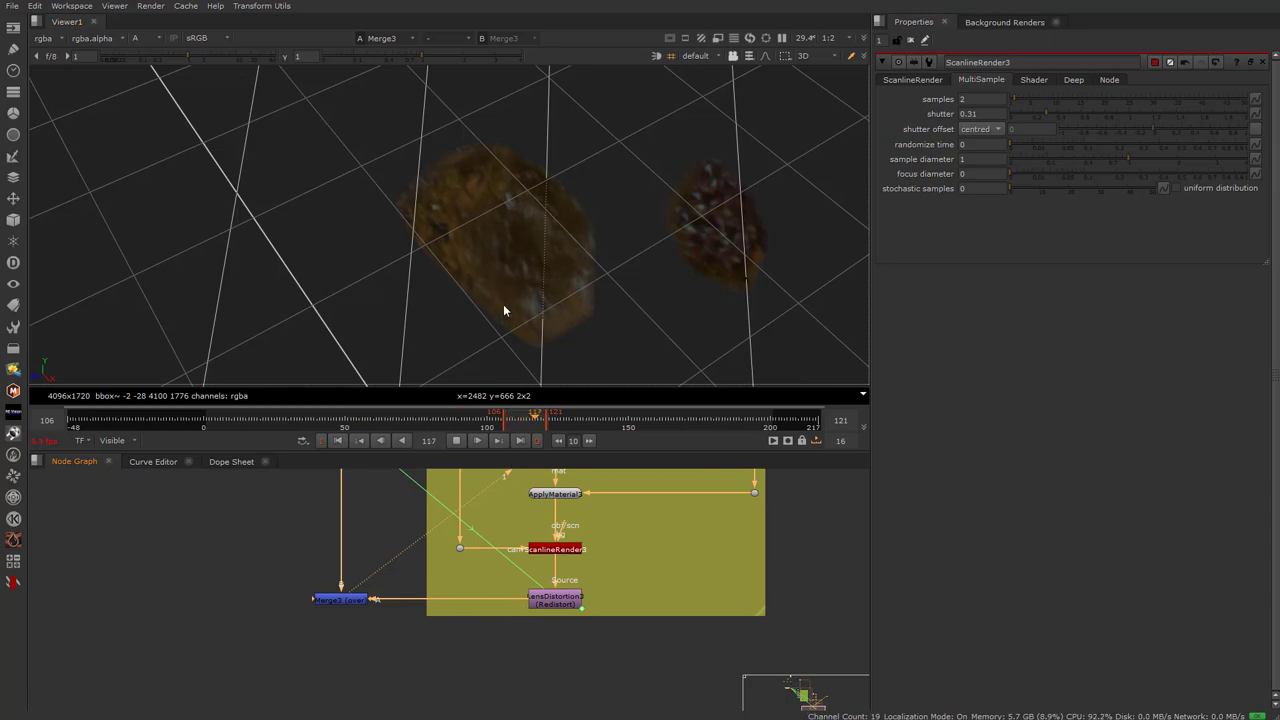
scroll(502, 290, down, 5)
ctrl+drag(500, 267, 212, 212)
Switch the viewer to 2D, show the RGB channels of Merge3, and stop playback at frame 119
click(341, 601)
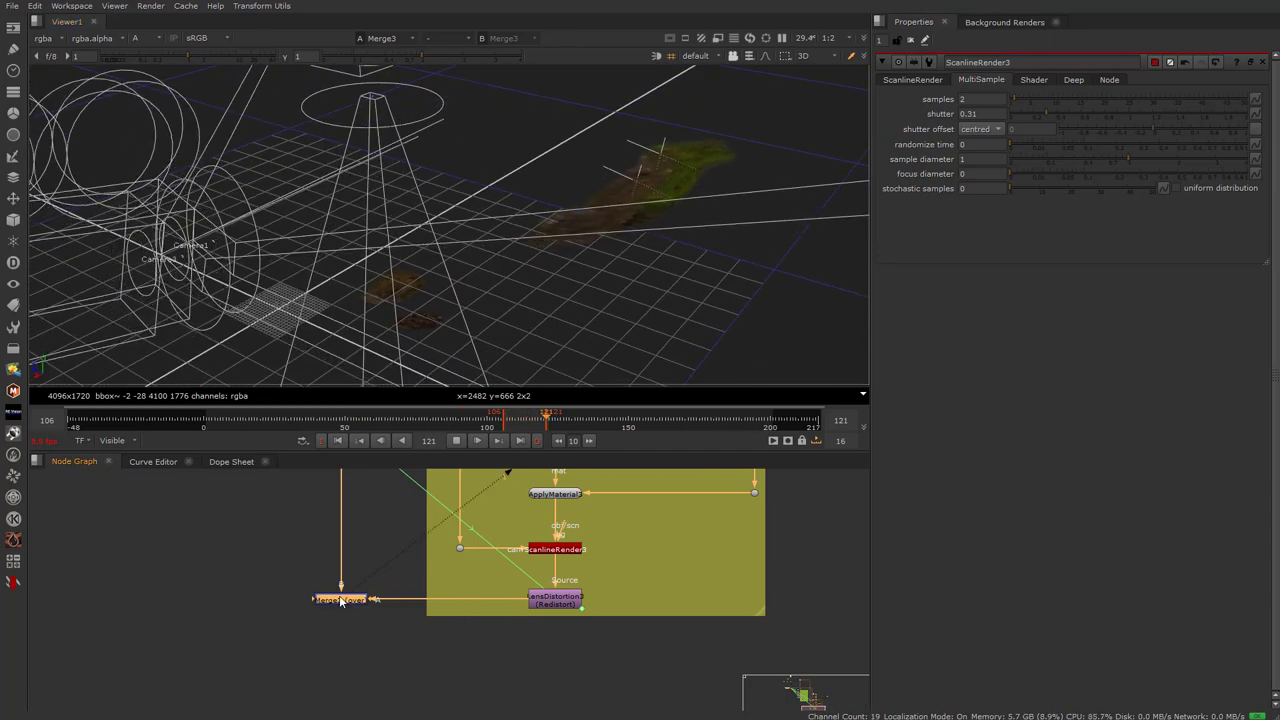
key(Tab)
key(Tab)
key(Tab)
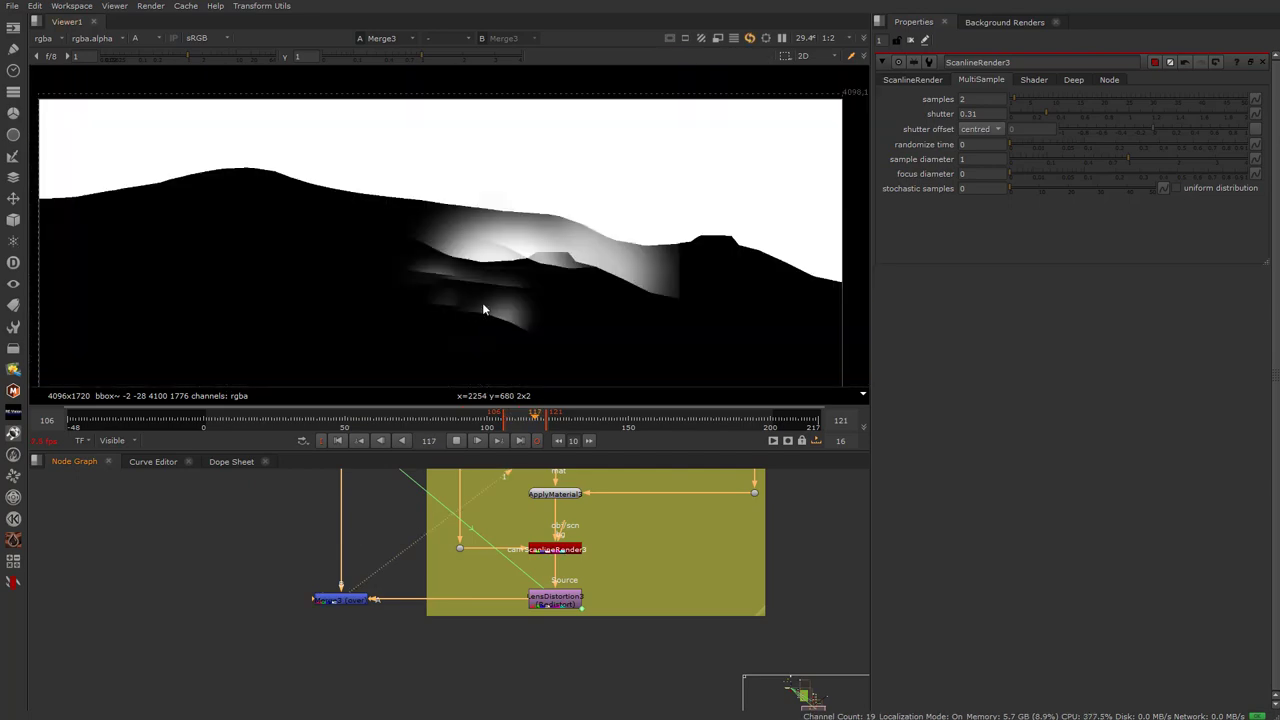
key(a)
key(Right)
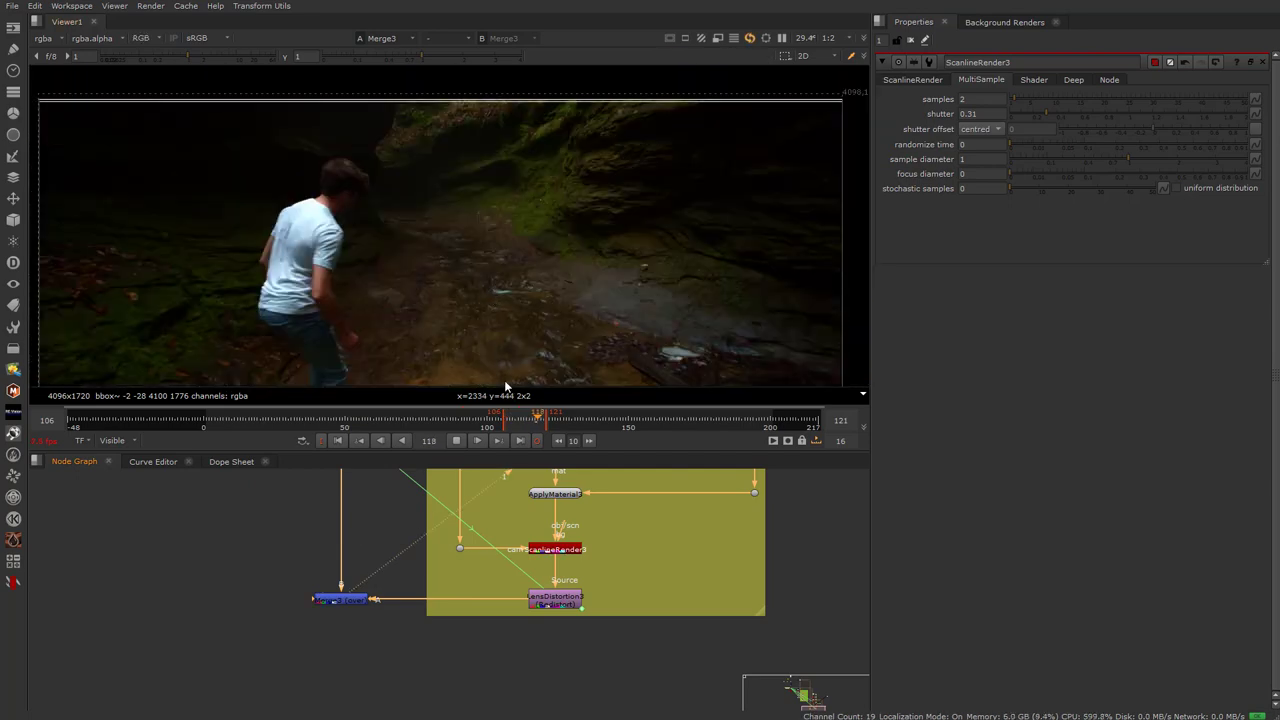
click(477, 441)
click(338, 601)
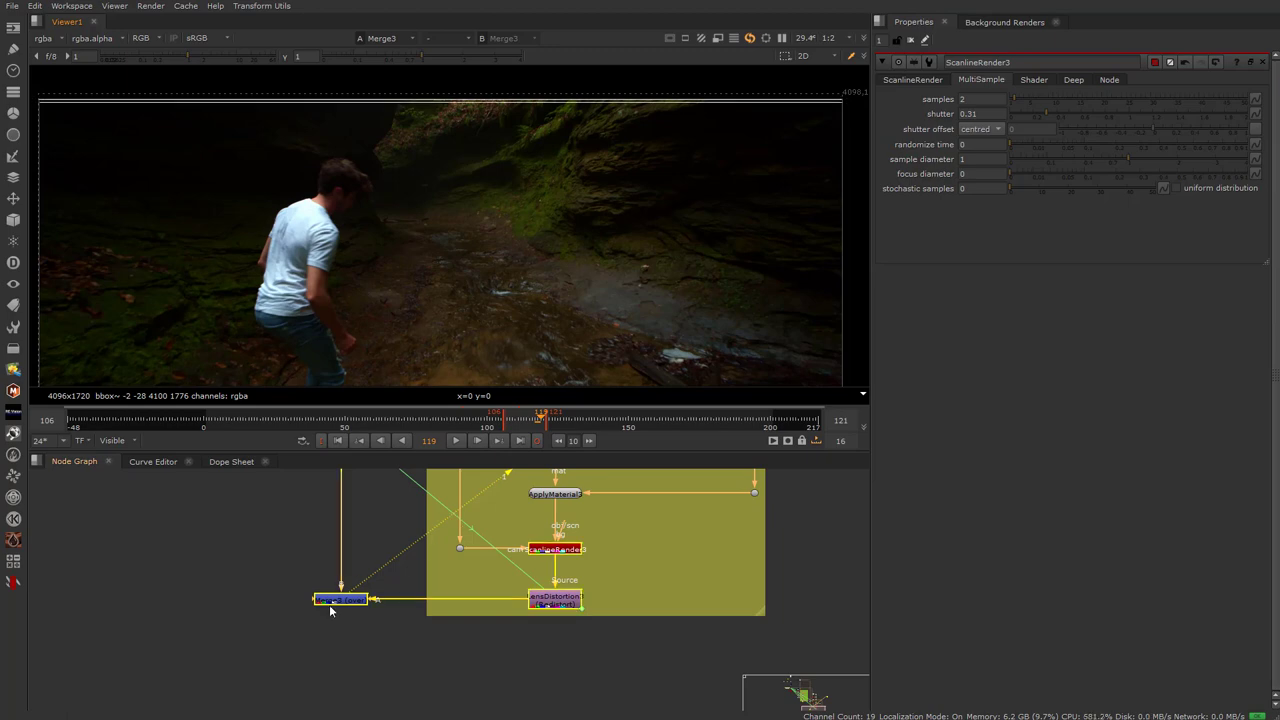
click(424, 649)
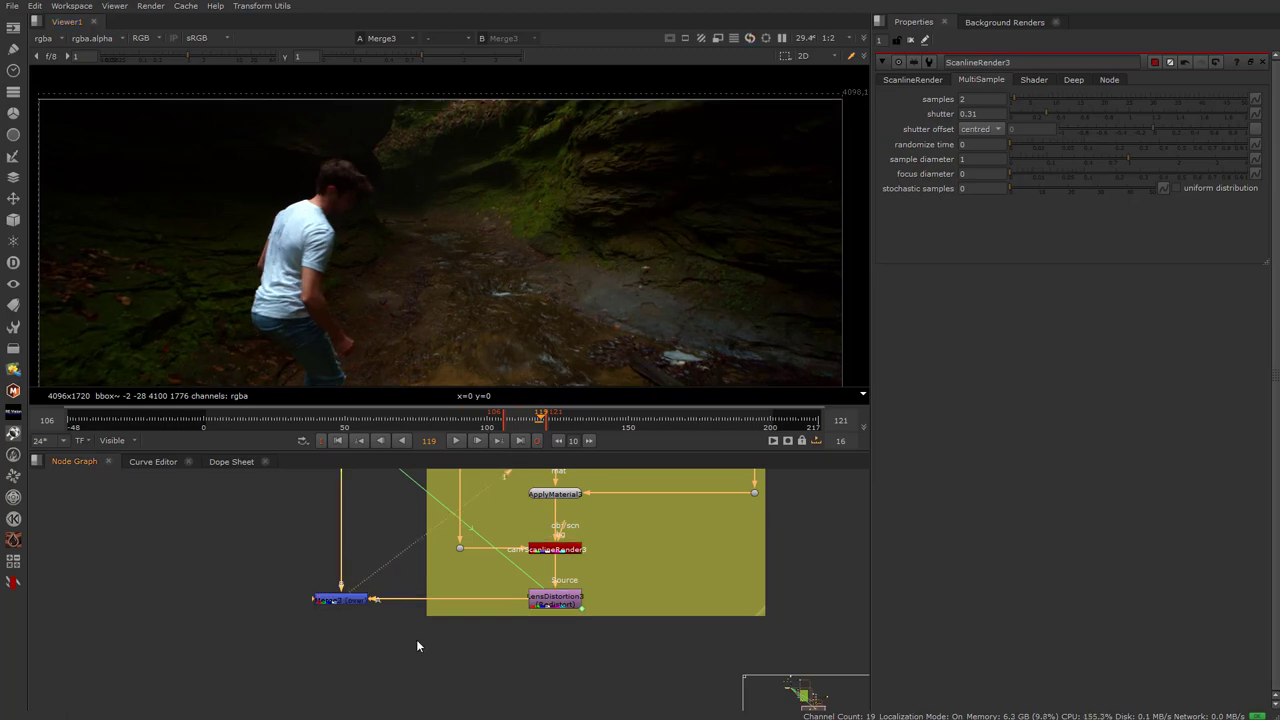
Set up the original plate Read3 and the Merge3 result for switching in a maximized viewer, with the image fitted
scroll(416, 639, down, 3)
scroll(442, 608, down, 3)
mouse_move(401, 505)
middle_down()
mouse_move(454, 670)
mouse_move(391, 513)
middle_up()
scroll(355, 520, up, 3)
click(320, 473)
key(1)
scroll(395, 608, down, 3)
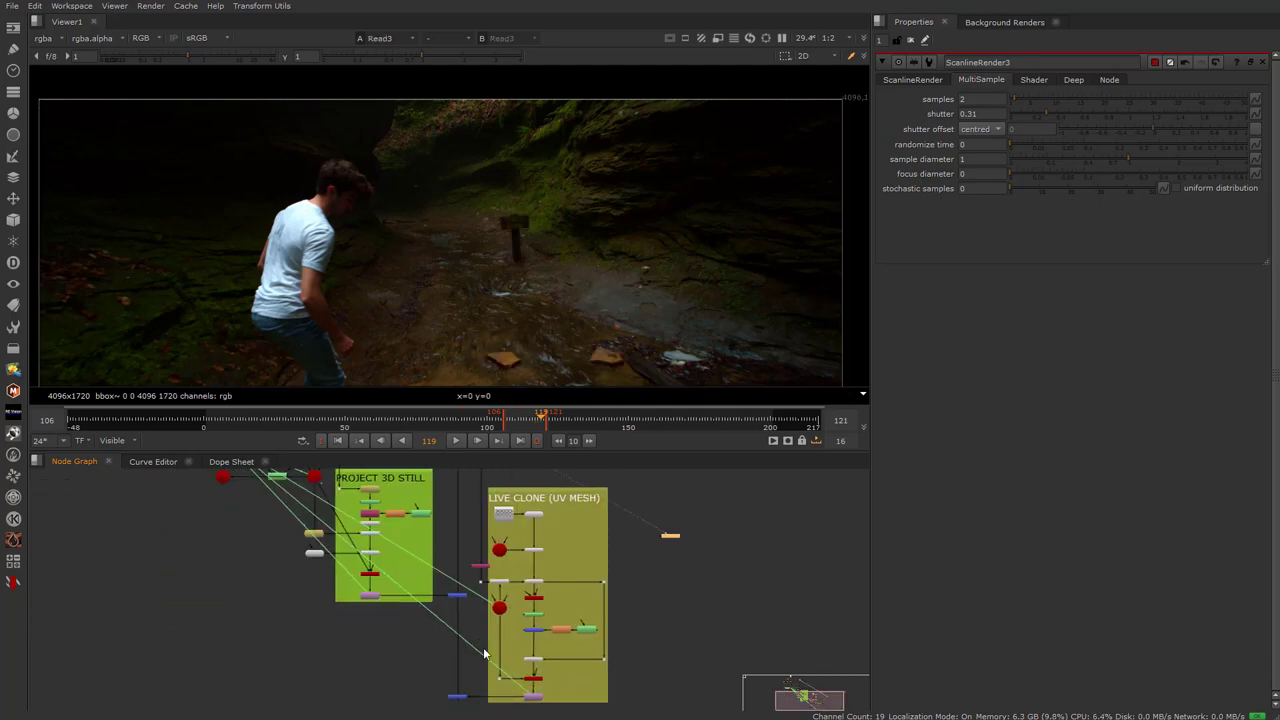
scroll(480, 648, up, 1)
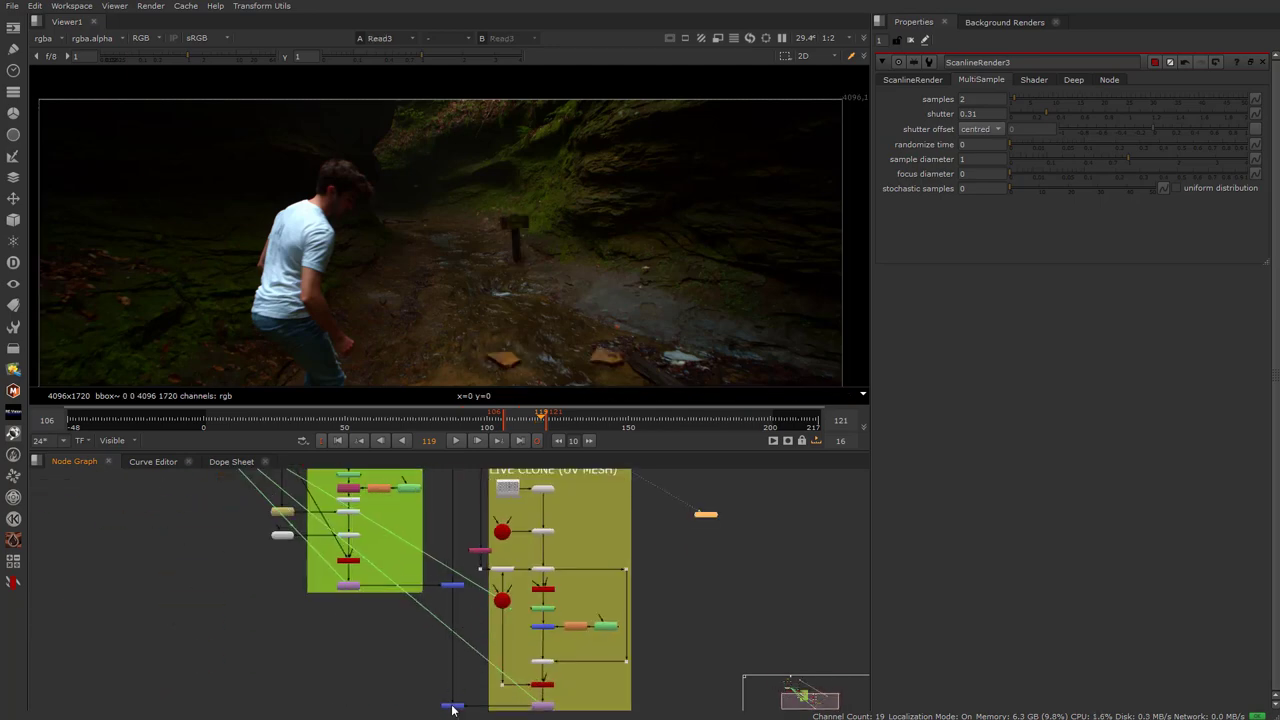
key(space)
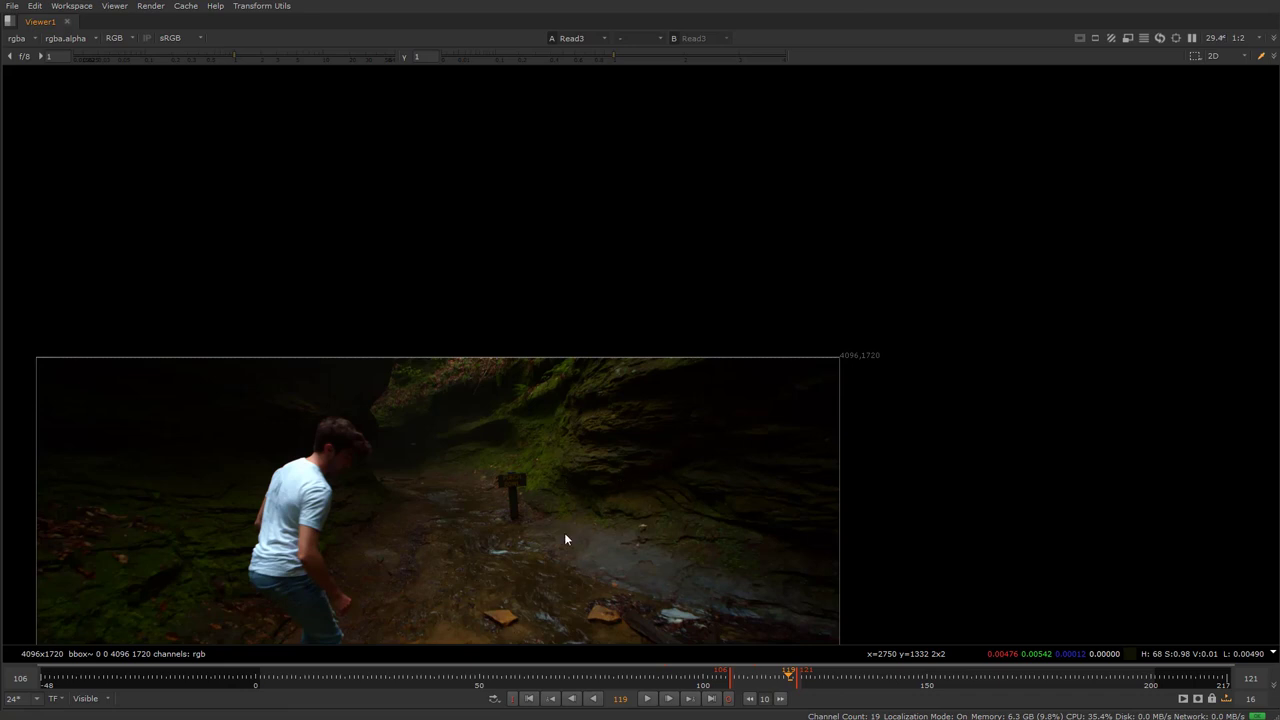
key(f)
key(2)
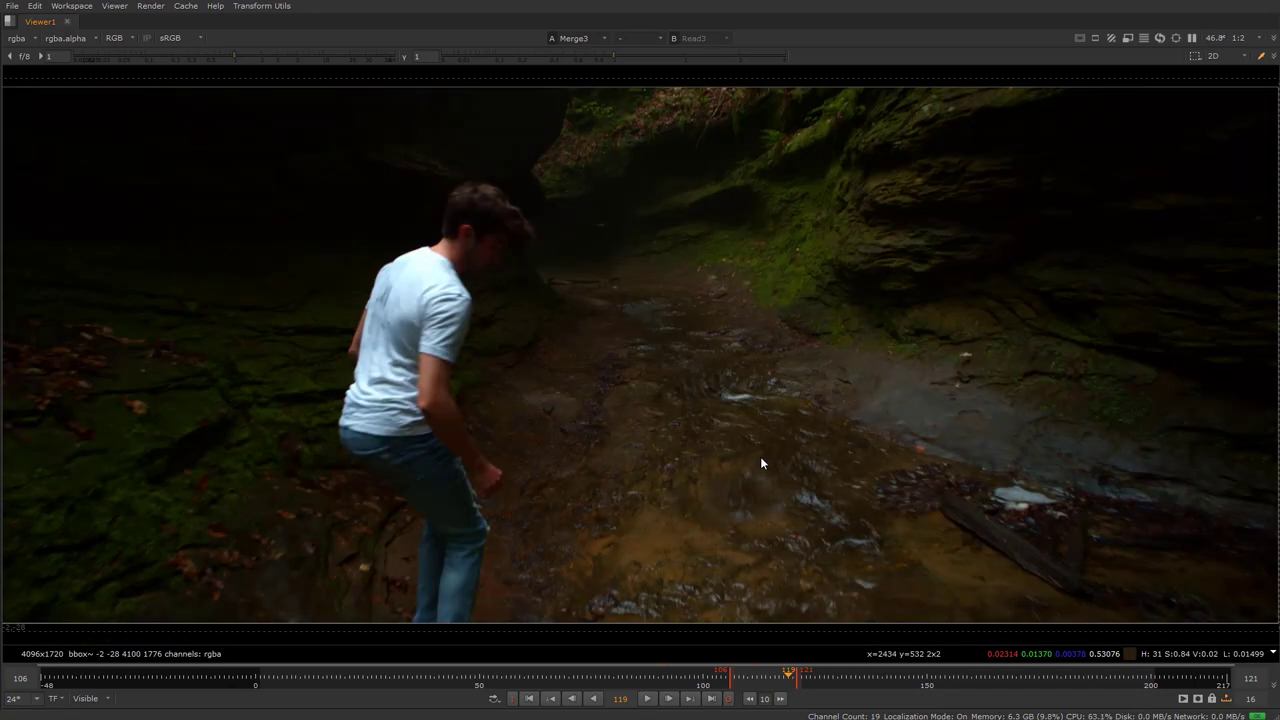
Compare the original plate Read3 with the Merge3 clean-up at frame 119, checking the signpost and both stones, and restore the full layout
key(1)
key(2)
key(2)
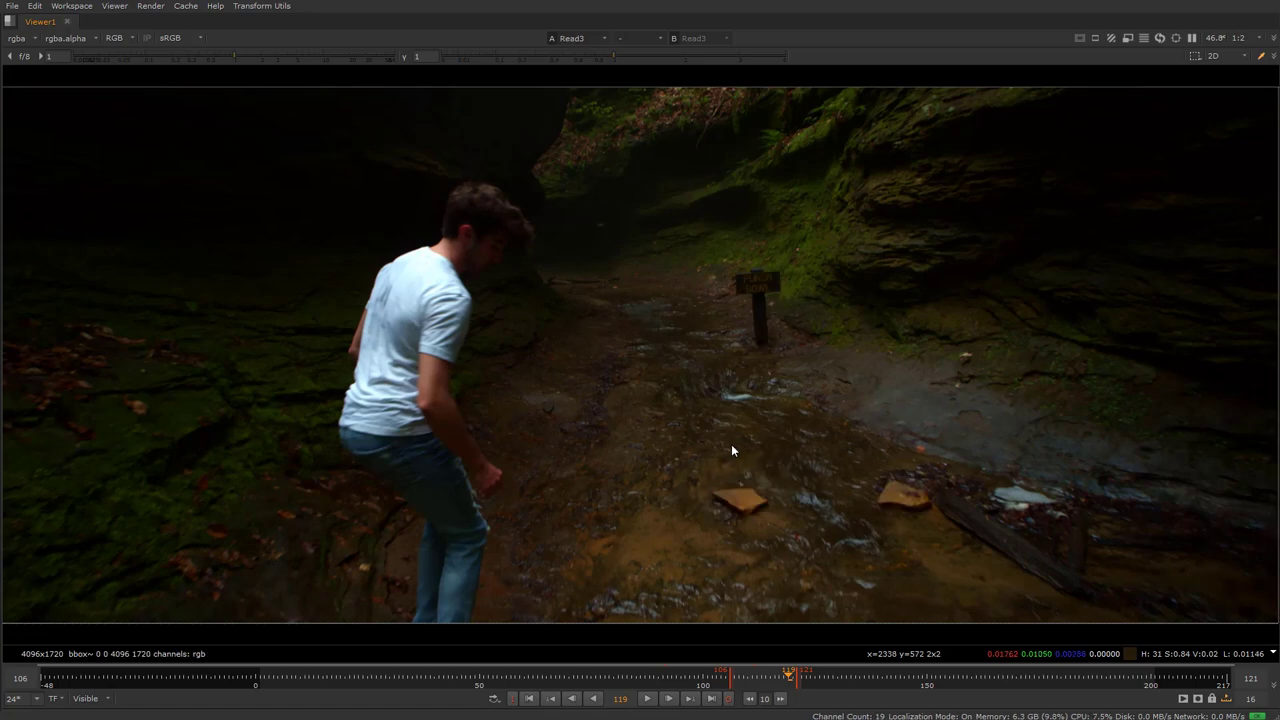
key(1)
key(2)
key(1)
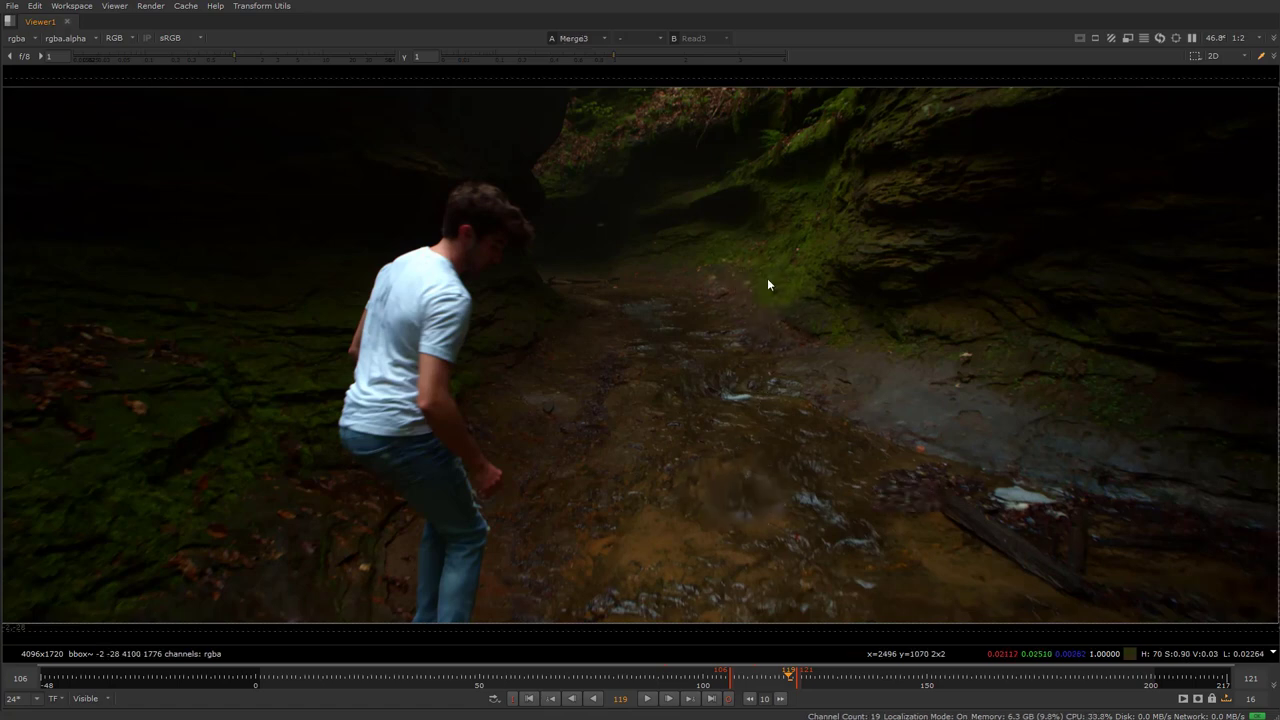
key(2)
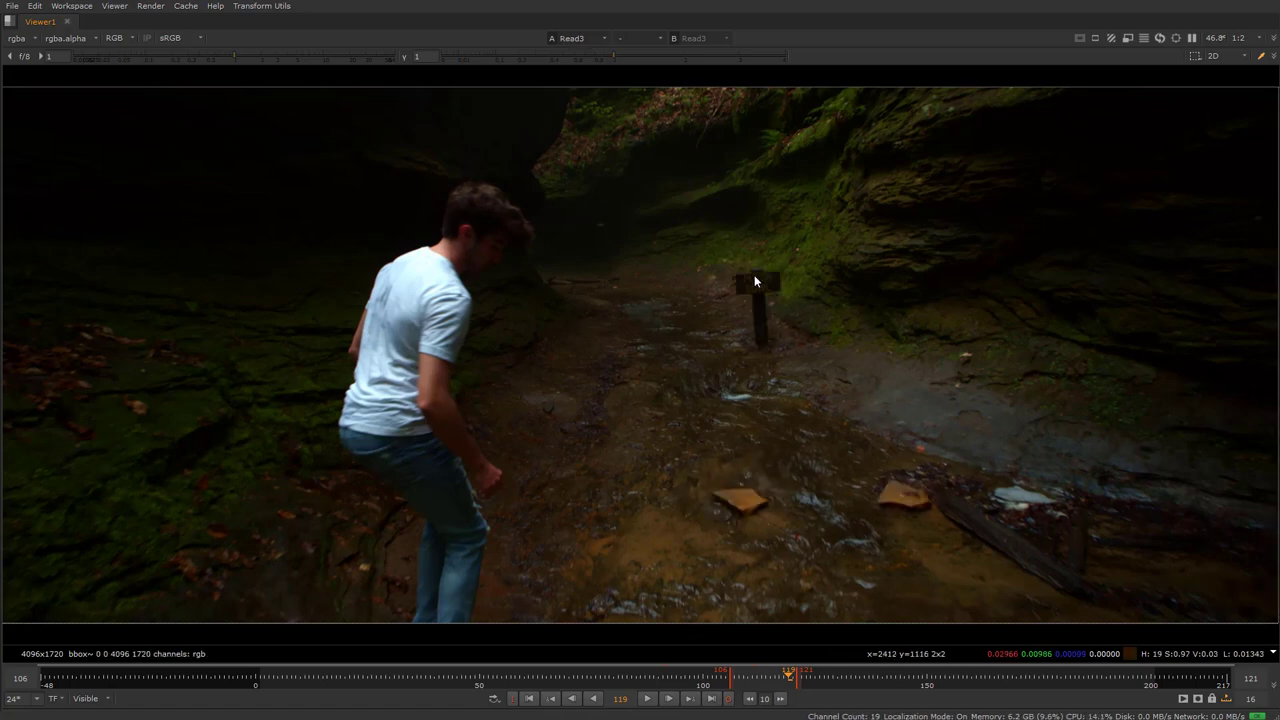
key(1)
key(2)
key(1)
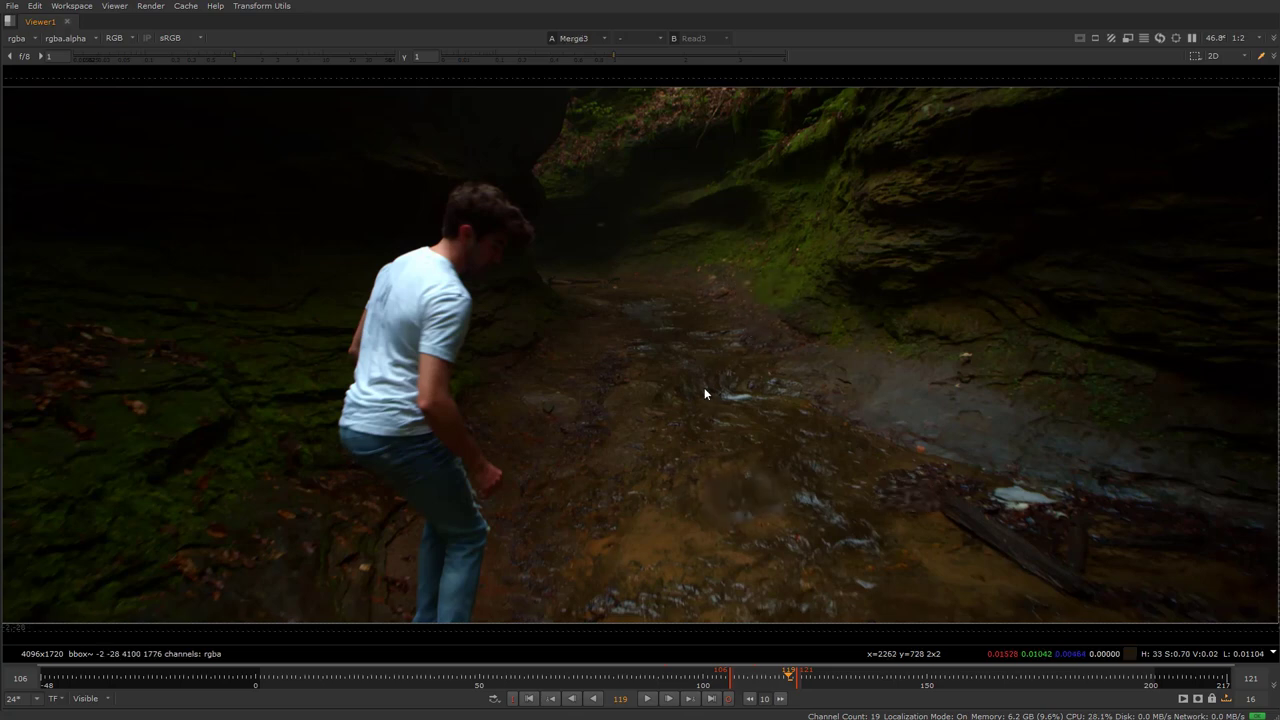
key(2)
key(1)
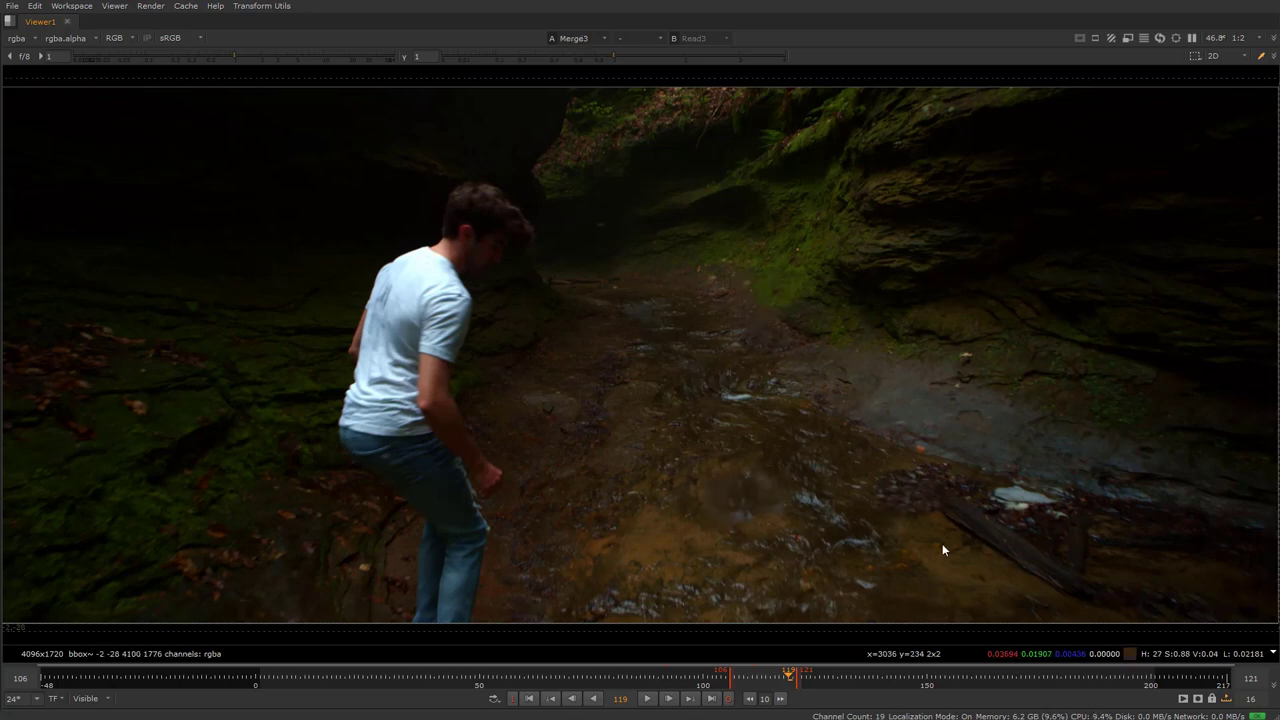
key(2)
key(1)
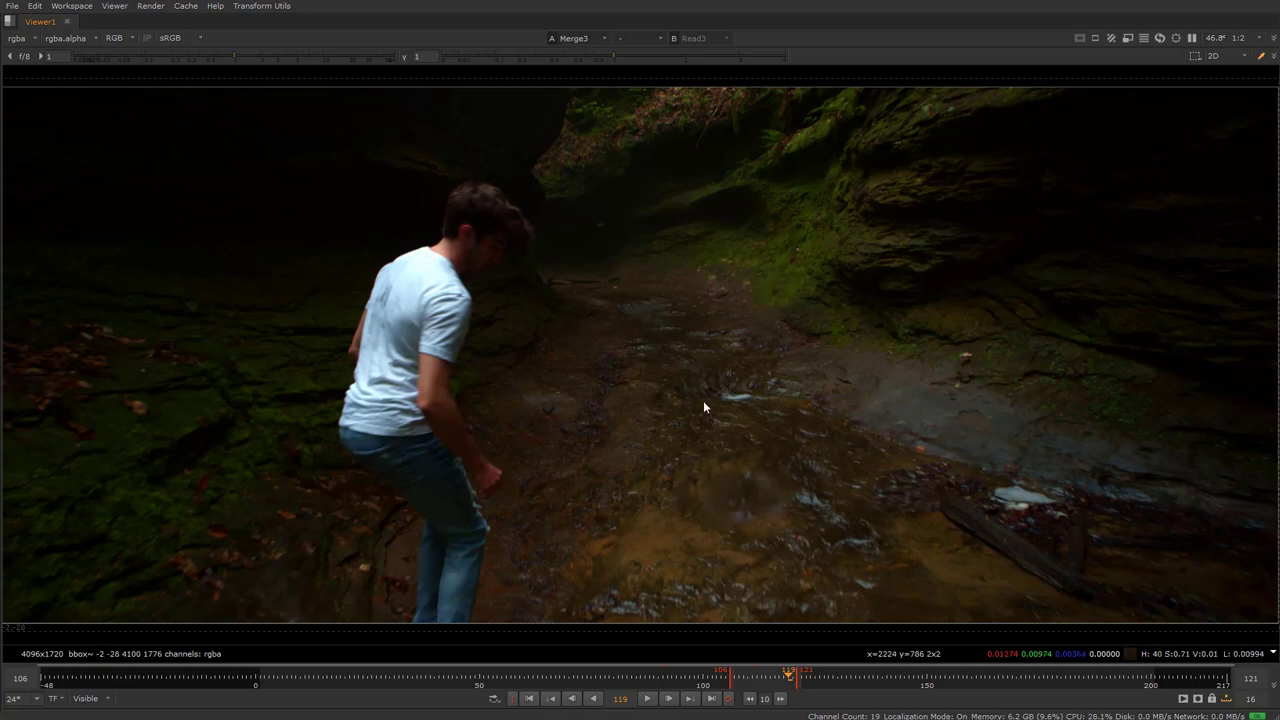
key(2)
key(1)
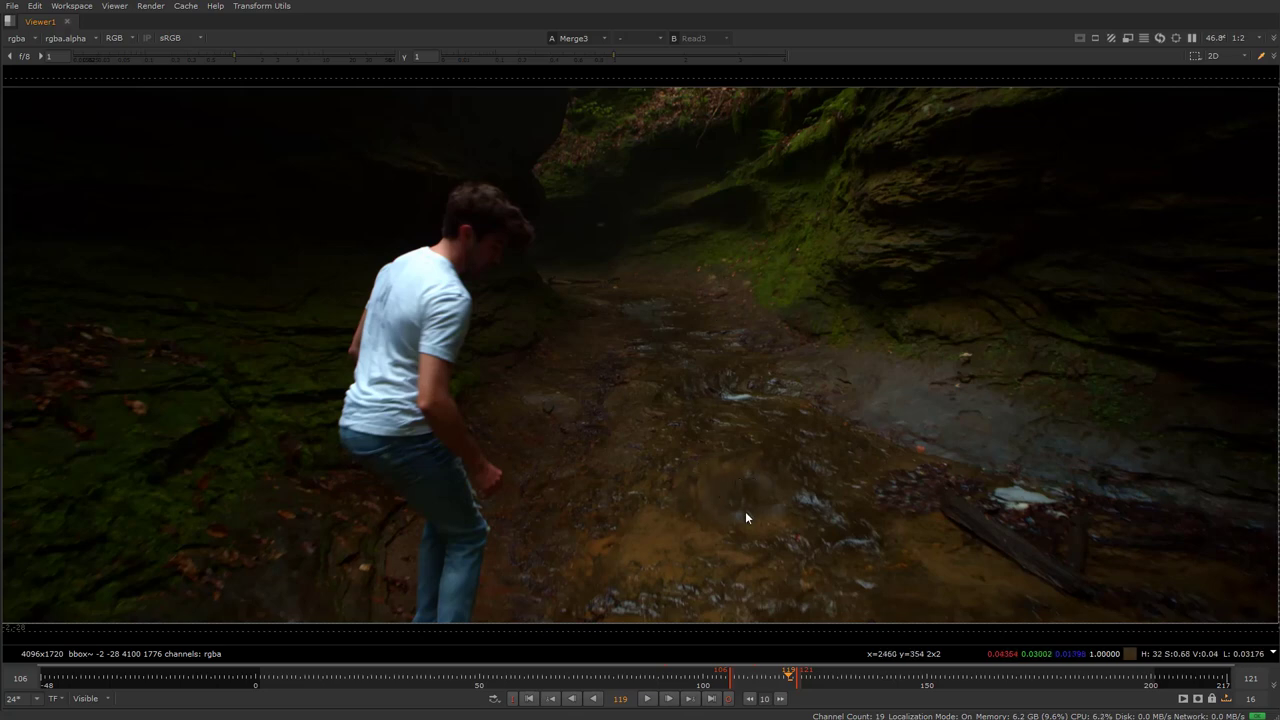
key(space)
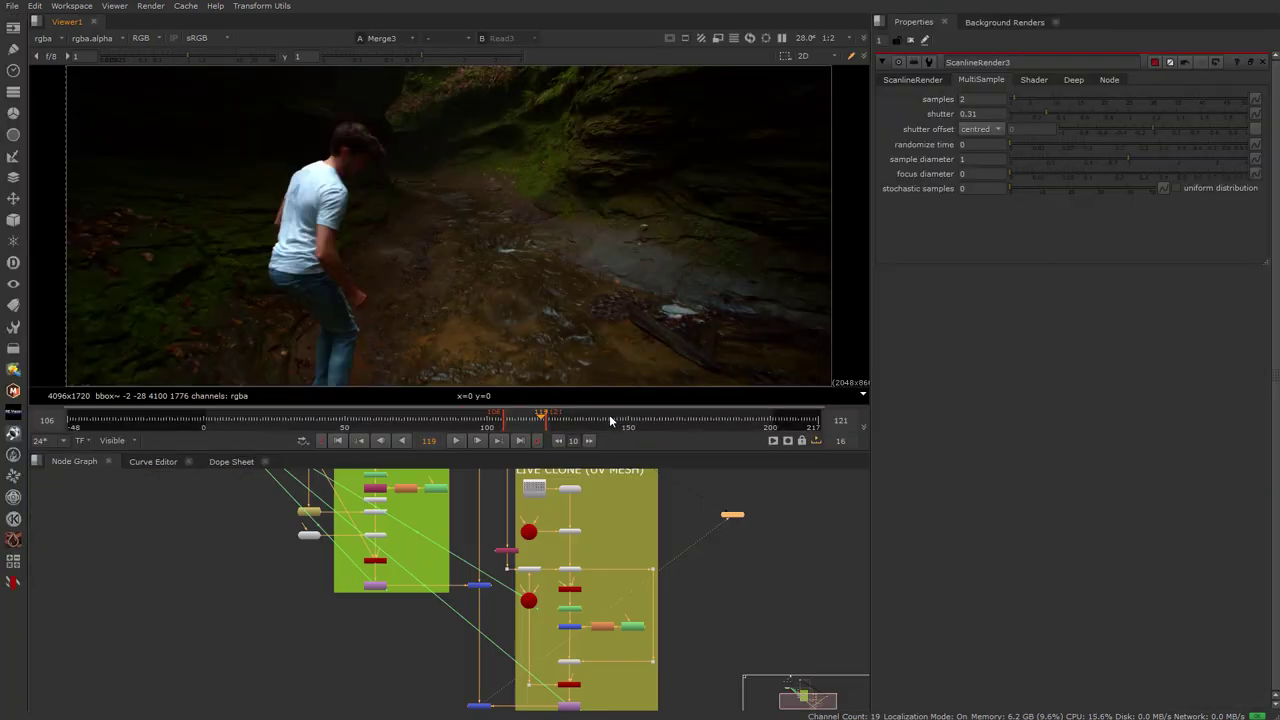
Extend the playback range to frames 1–200 and go to frame 55
scroll(408, 236, down, 2)
scroll(408, 236, up, 1)
scroll(398, 648, down, 1)
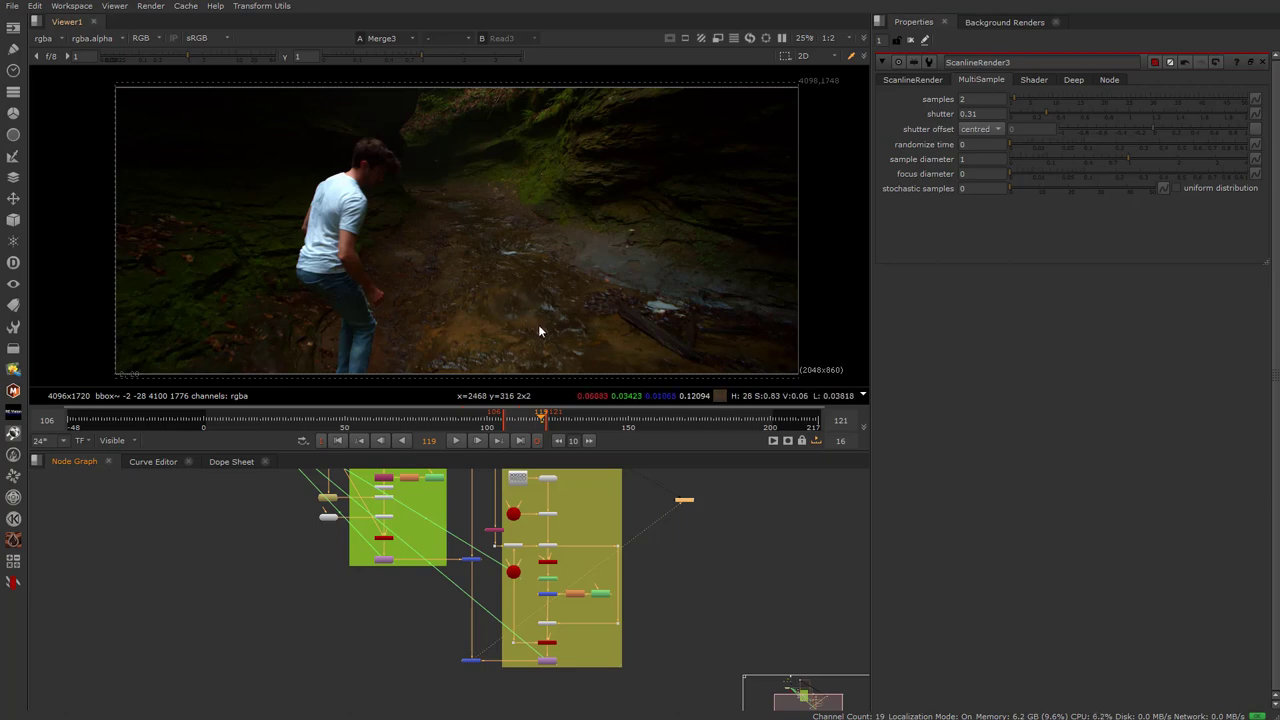
drag(541, 422, 770, 421)
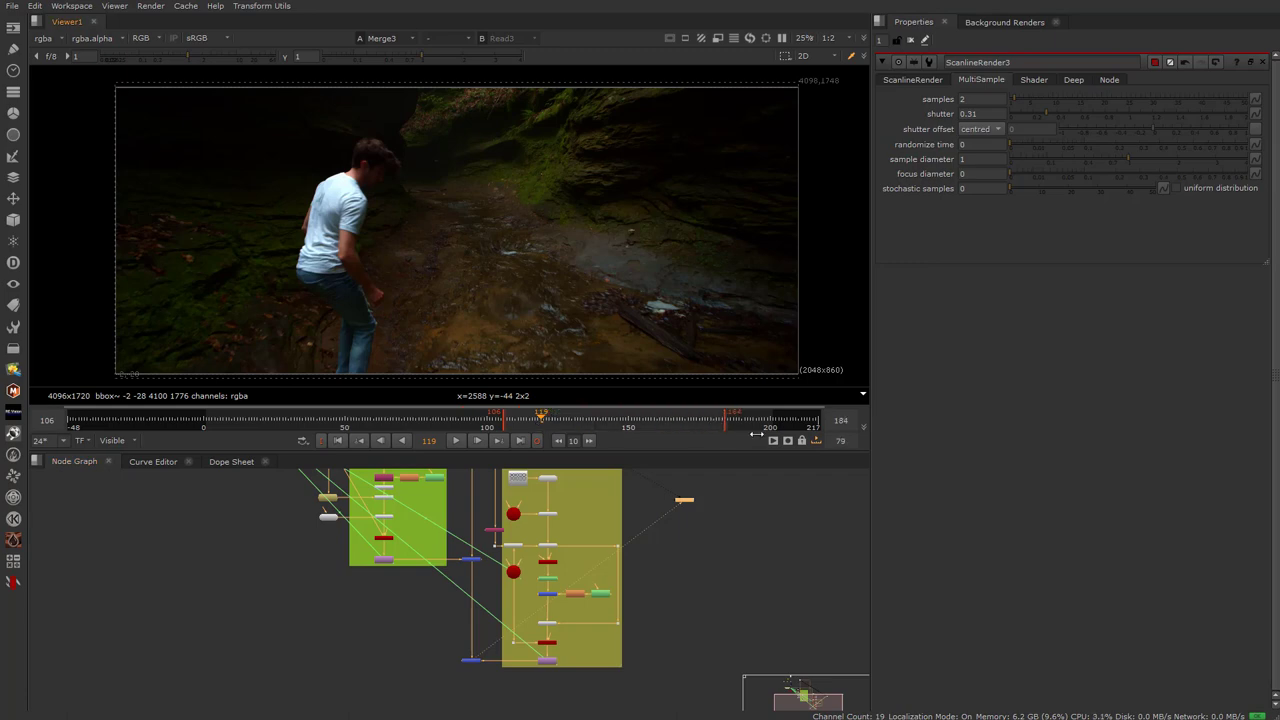
drag(503, 420, 200, 424)
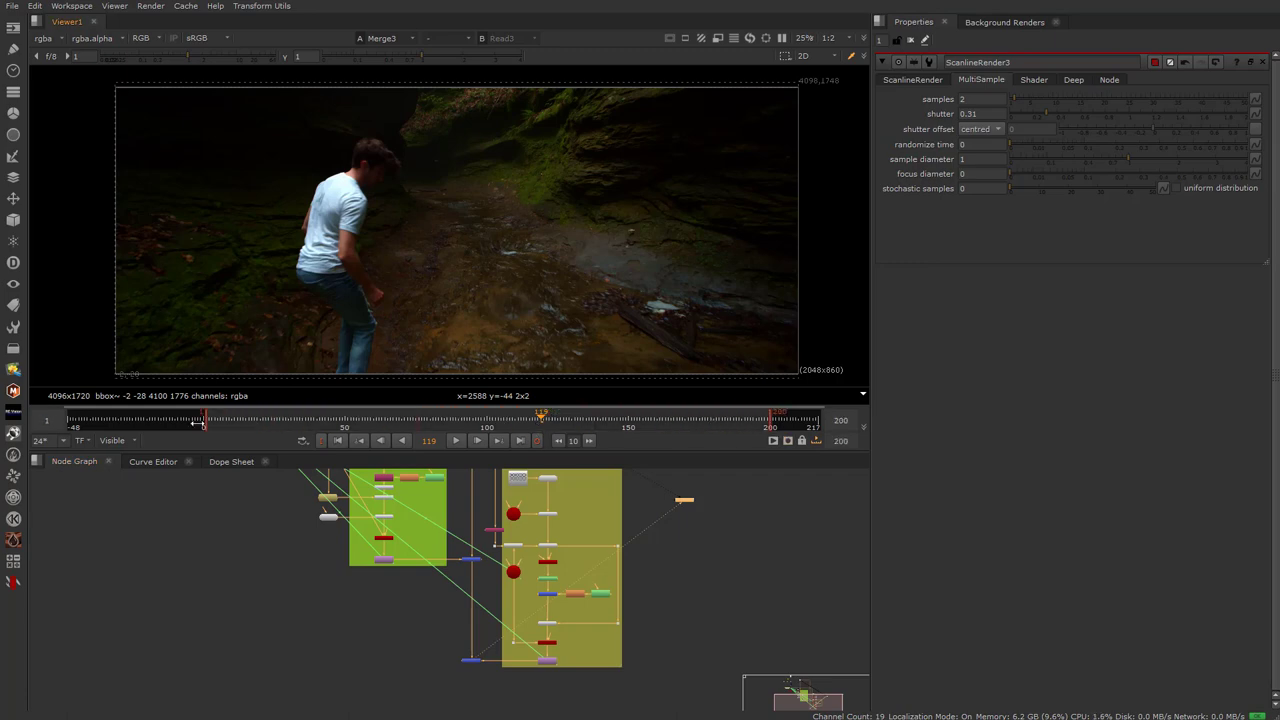
click(358, 420)
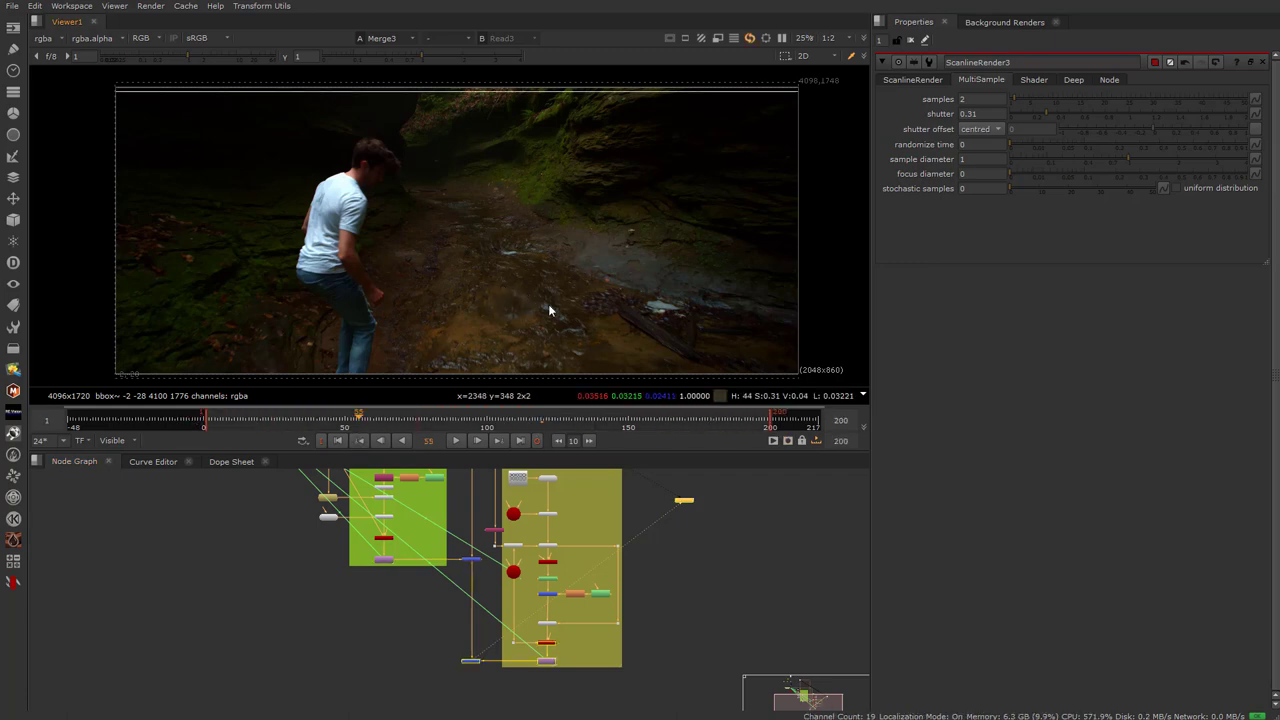
Maximize the viewer with the Merge3 image fitted, turn the overlay off, and play the cleaned-up shot
key(space)
key(f)
scroll(668, 440, down, 1)
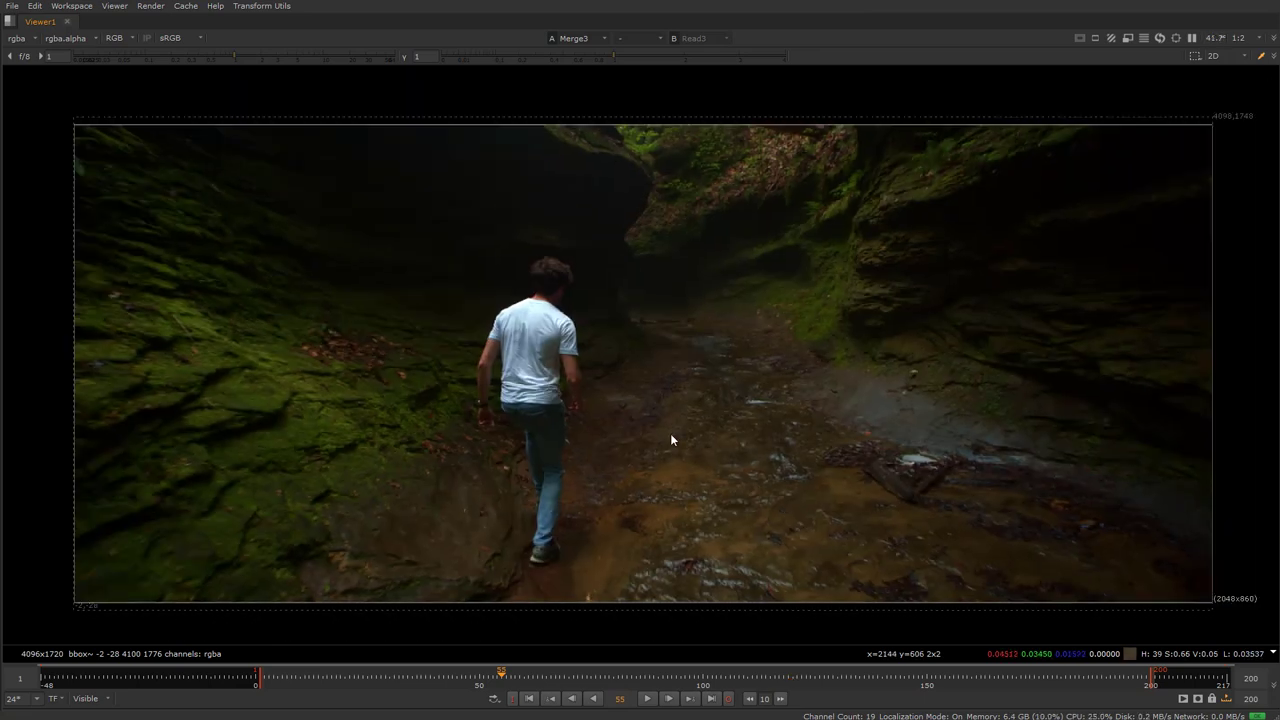
key(o)
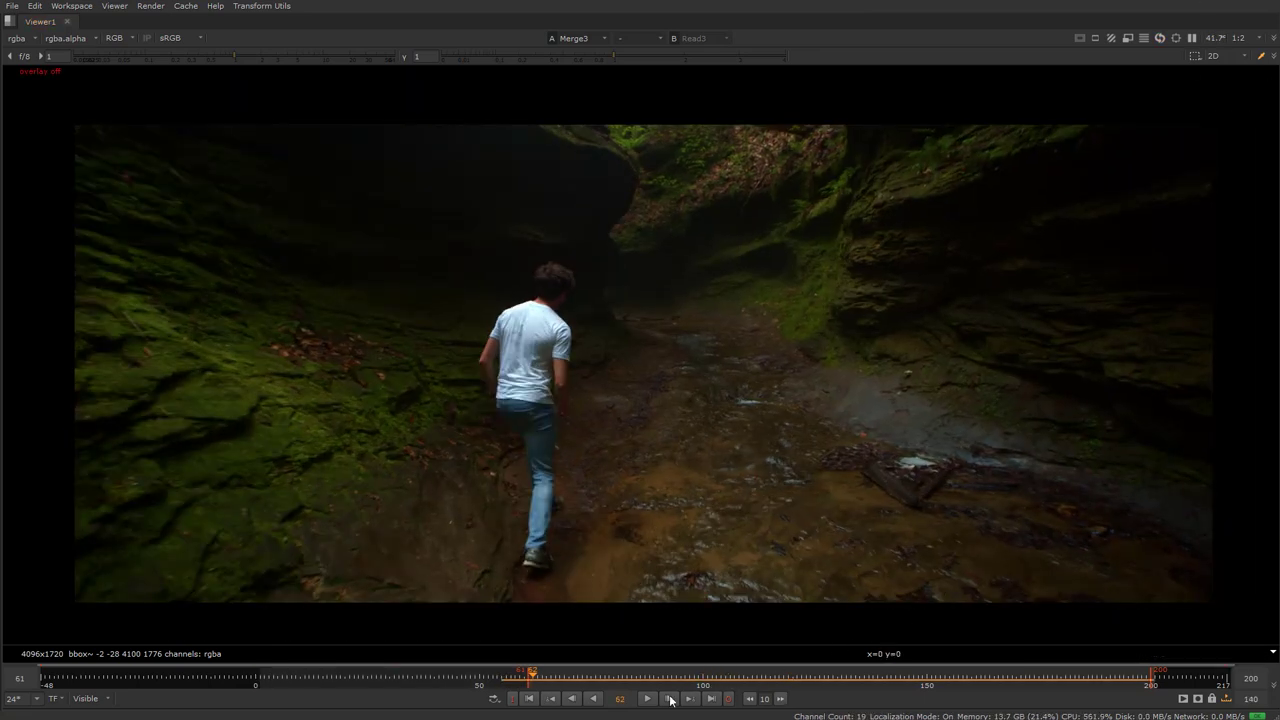
click(649, 697)
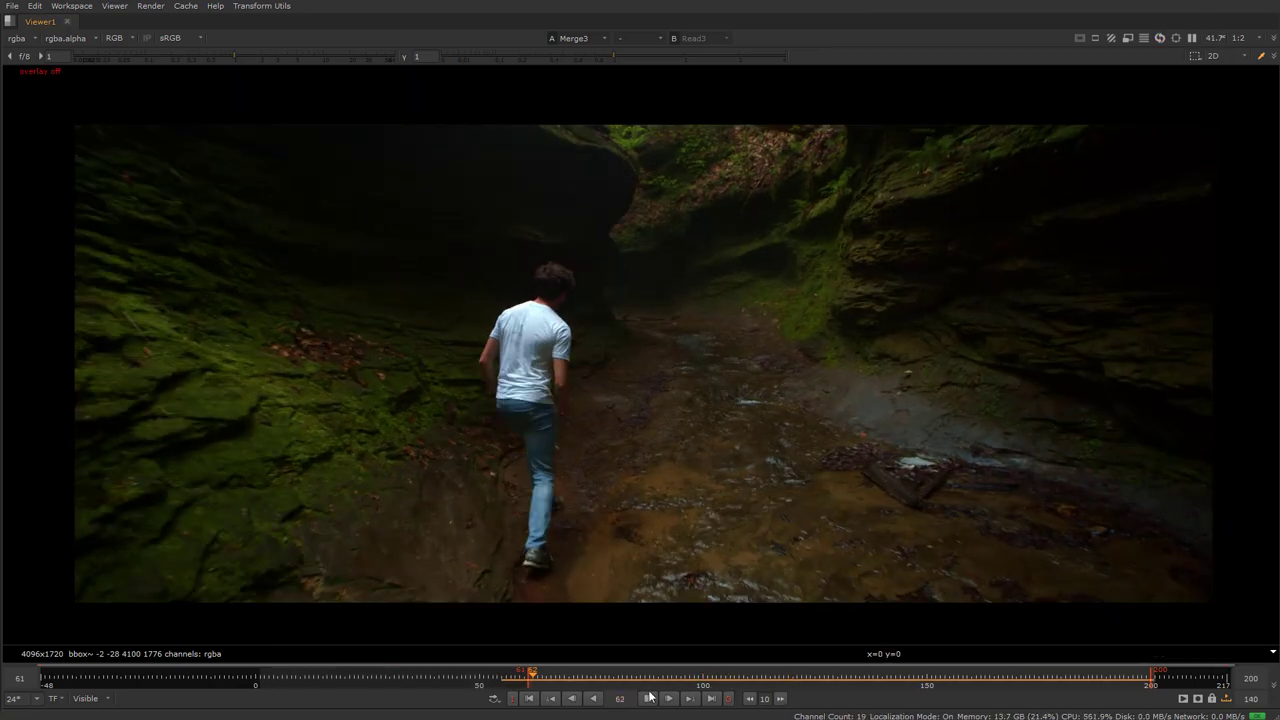